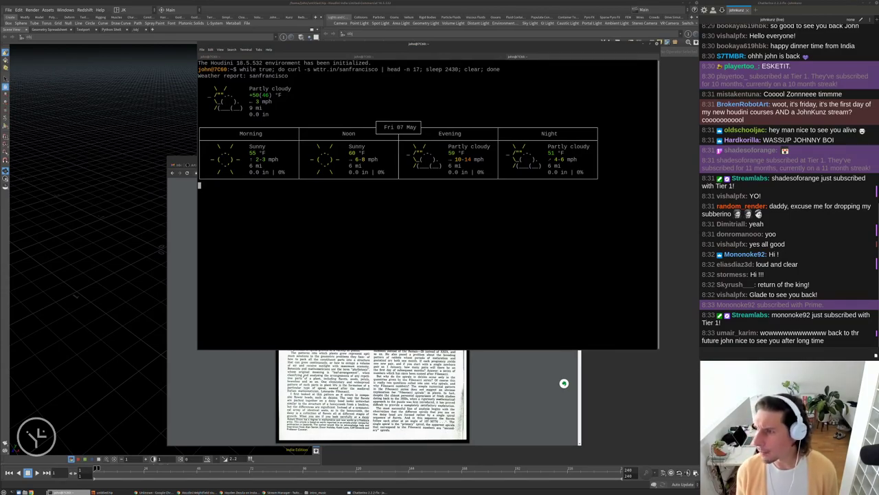
# Bring the Things to Know browser window forward and shift it left to uncover the chat.
pyautogui.hotkey('alt', 'Tab')
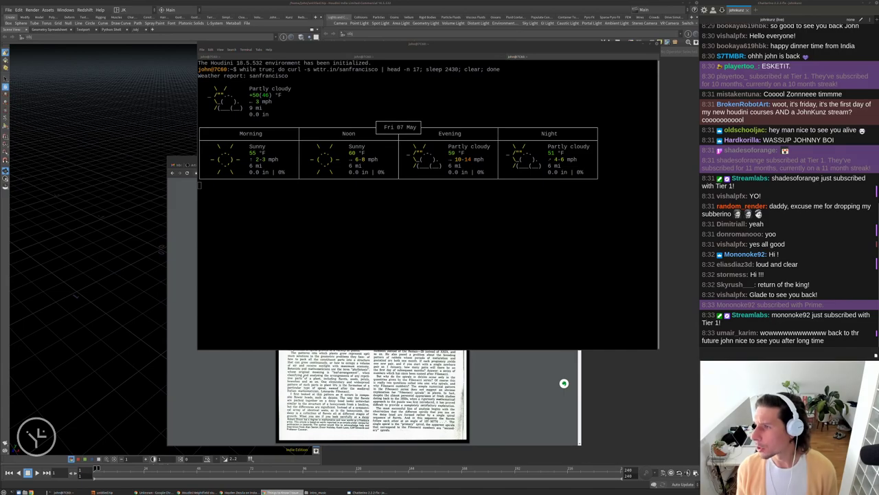
pyautogui.hotkey('alt', 'Tab')
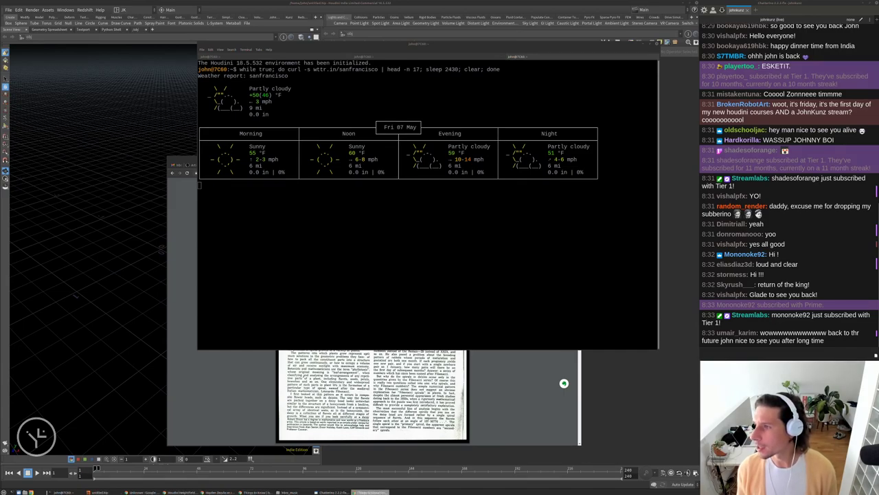
pyautogui.moveTo(523, 115); pyautogui.dragTo(367, 122)
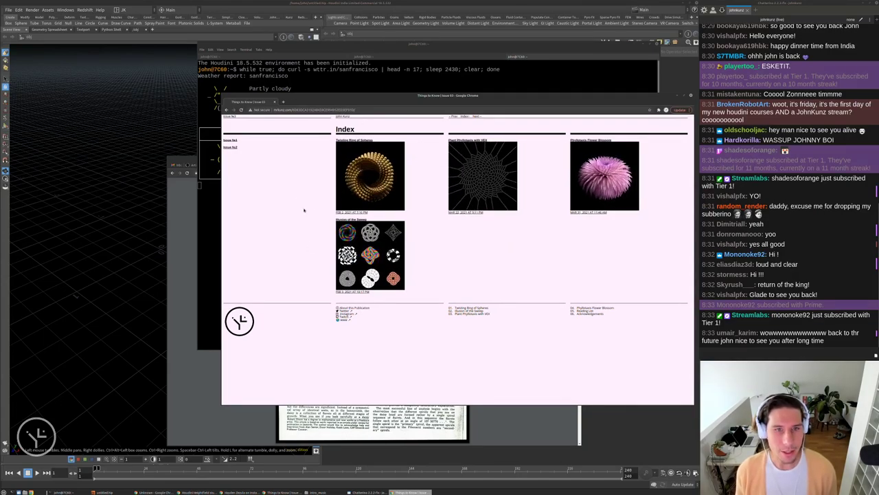
# Step through the Issue No1 and No2 index pages back to the Issue 03 index.
pyautogui.click(230, 140)
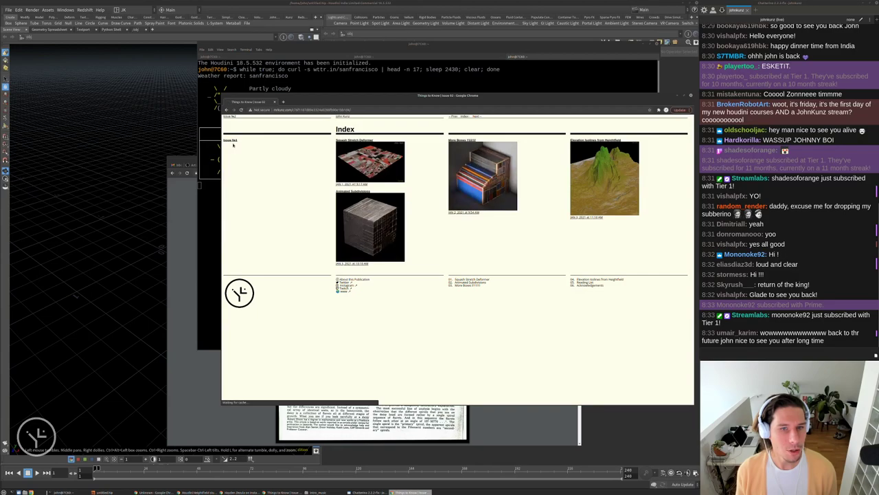
pyautogui.click(233, 144)
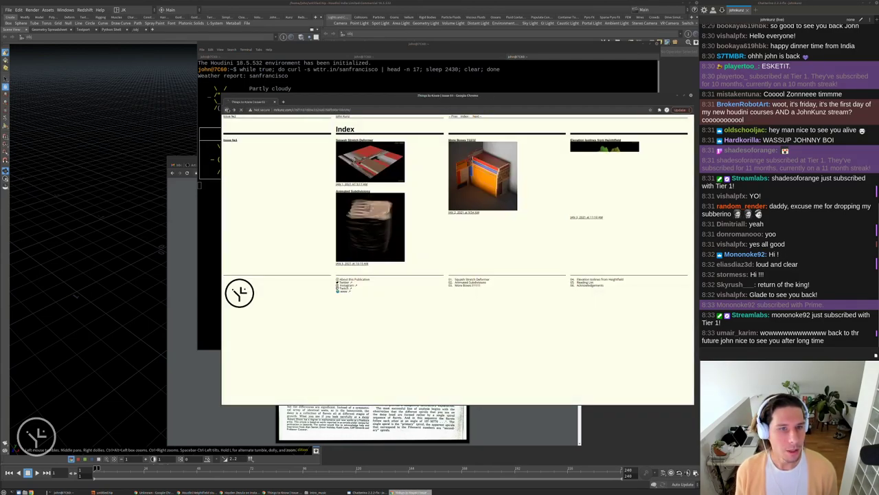
pyautogui.click(453, 116)
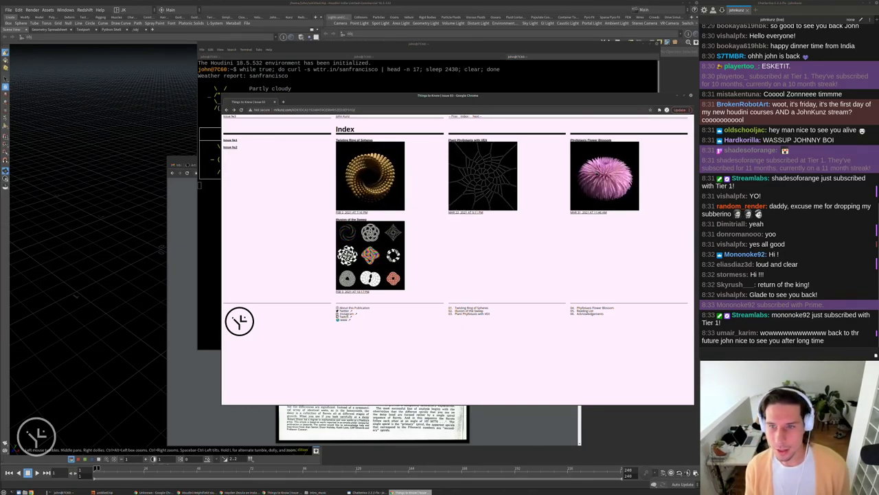
pyautogui.moveTo(610, 100); pyautogui.dragTo(592, 99)
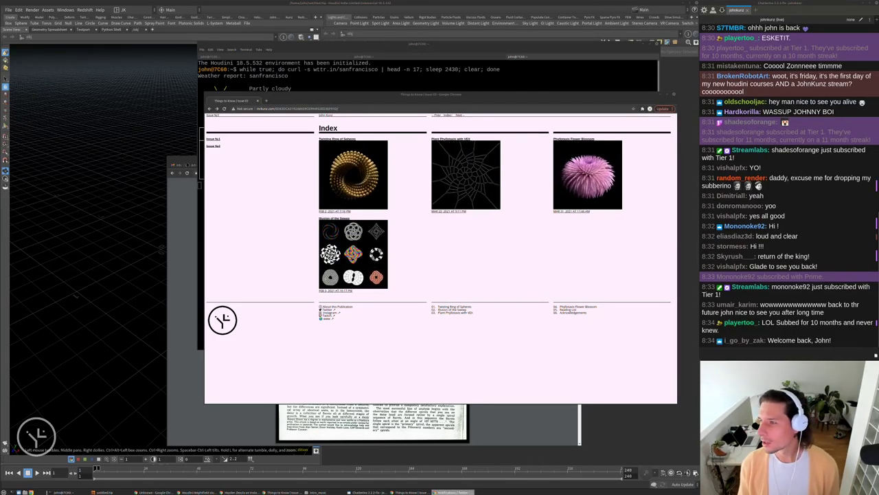
# On the Twitter profile, view the greyscale rose image full-size and page through the animated rose renders.
pyautogui.hotkey('alt', 'Tab')
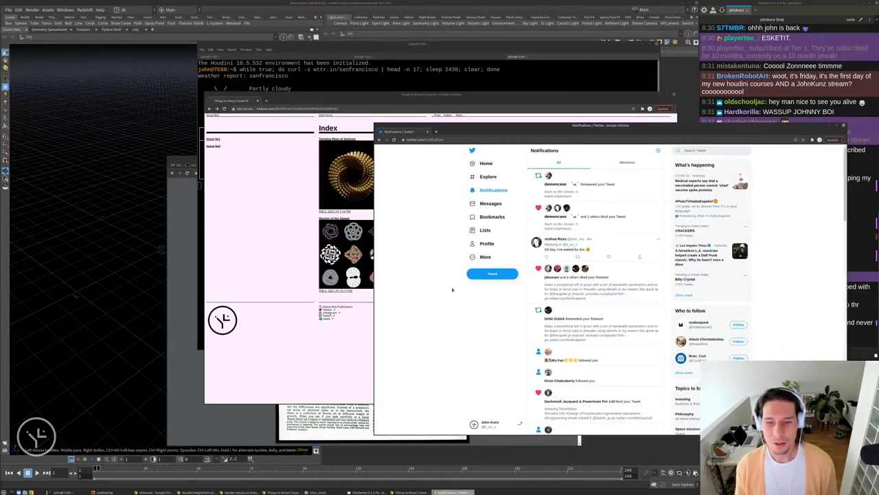
pyautogui.click(485, 244)
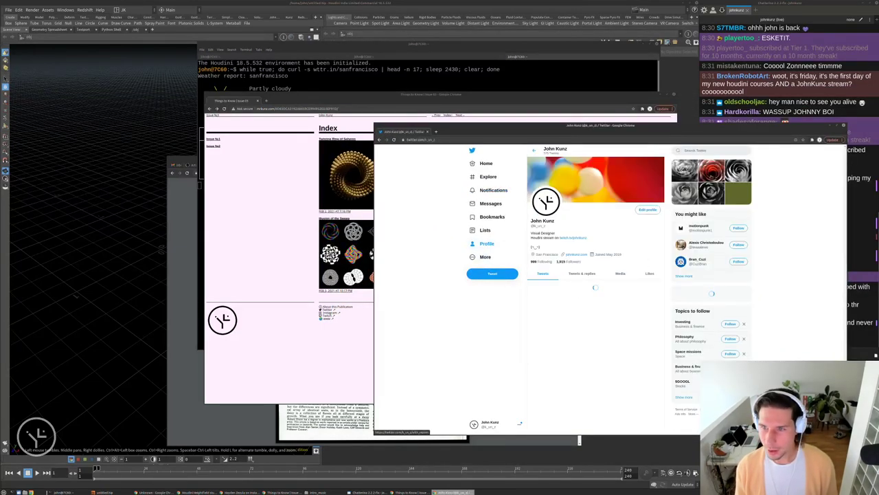
pyautogui.click(684, 171)
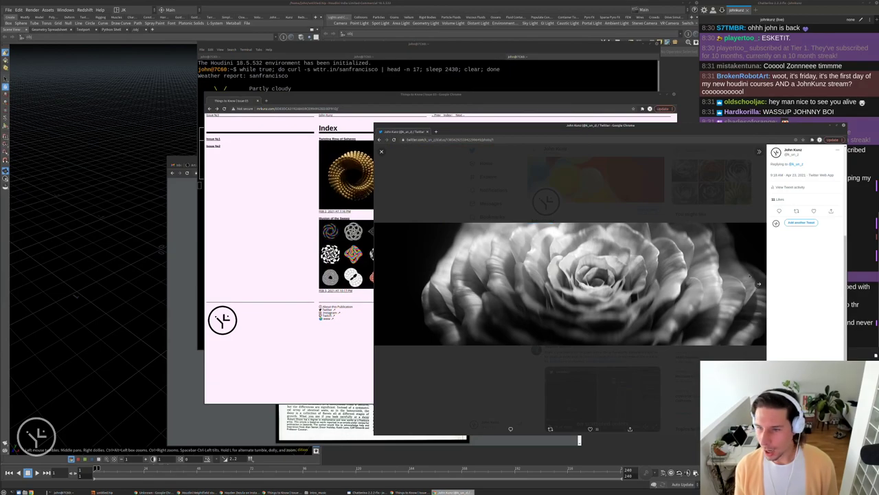
pyautogui.click(760, 283)
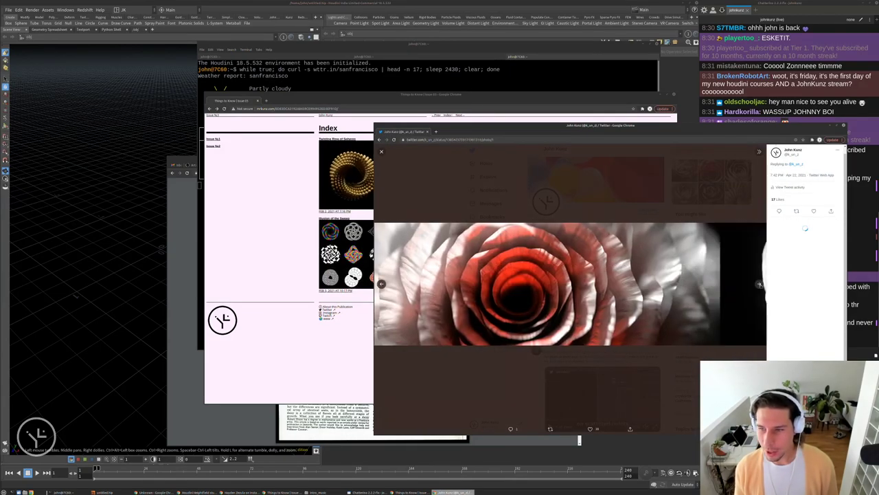
pyautogui.click(759, 283)
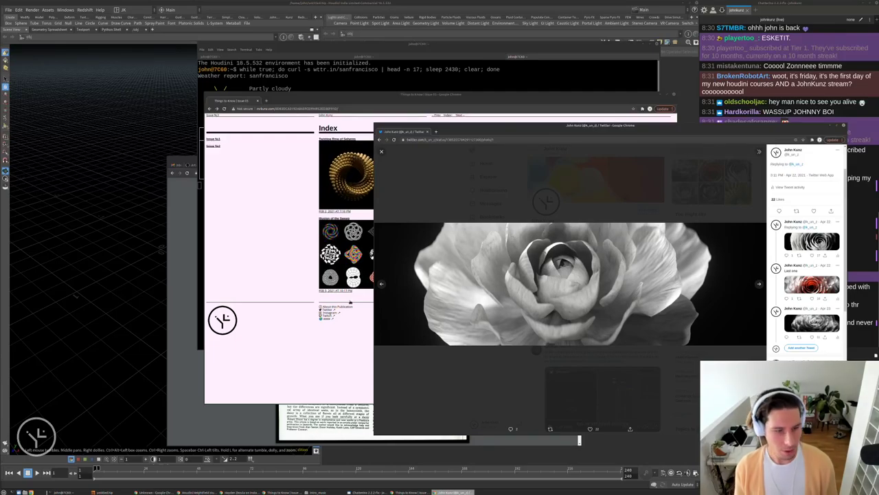
# Stop the weather loop, try rv on the rose JPEG sequence, and close the failed player.
pyautogui.hotkey('alt', 'Tab')
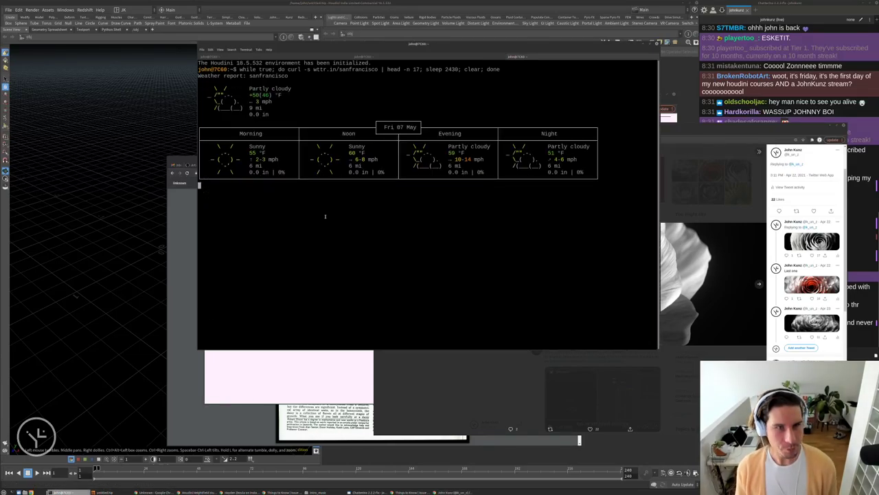
pyautogui.hotkey('ctrl', 'c')
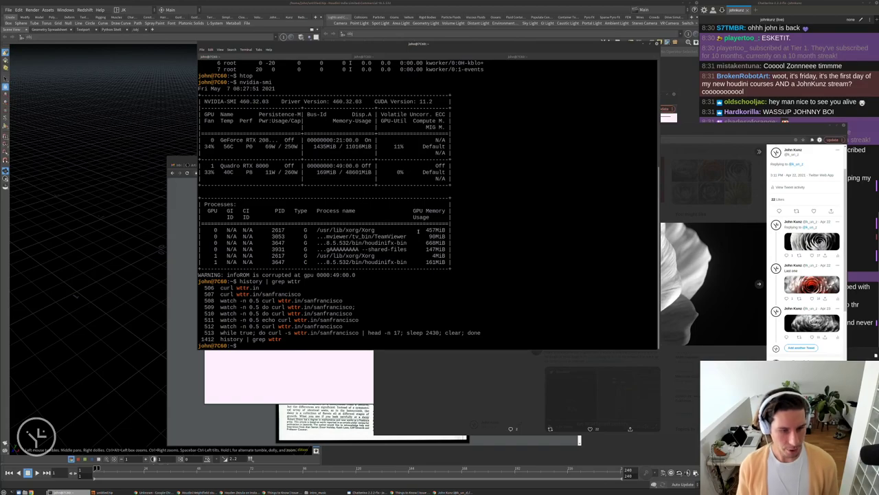
pyautogui.write('top')
pyautogui.press('Up')
pyautogui.press('Up')
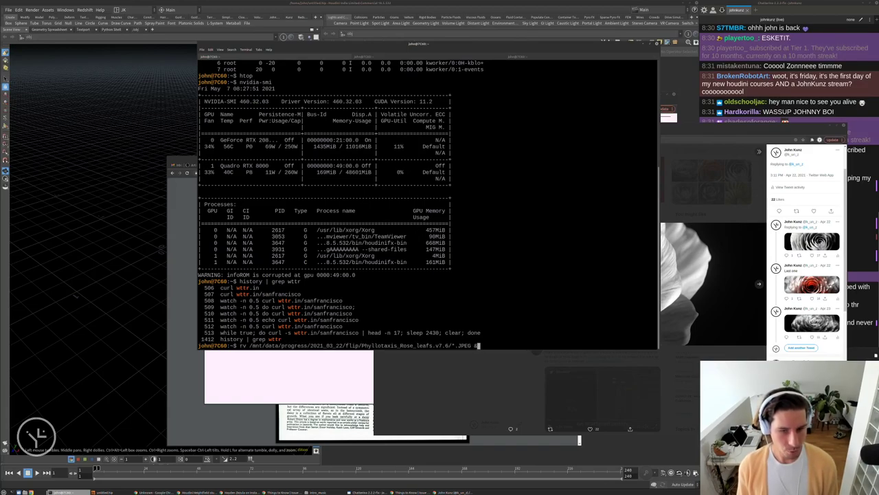
pyautogui.press('Return')
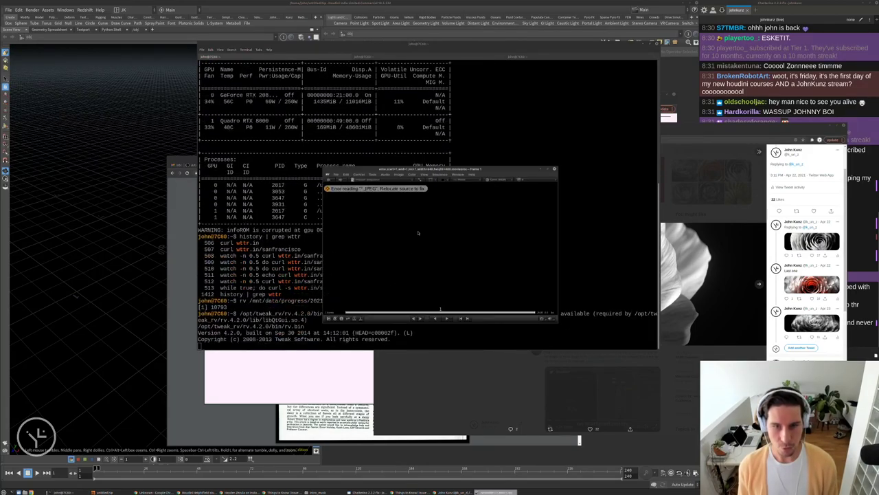
pyautogui.hotkey('ctrl', 'q')
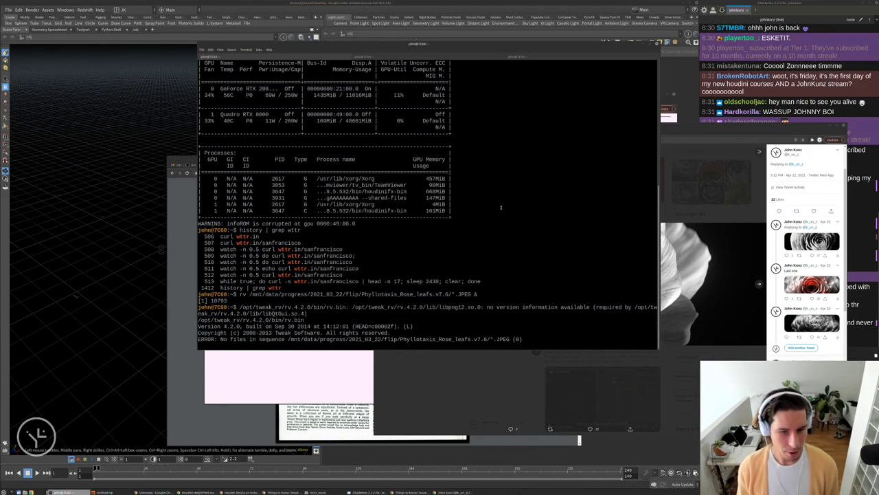
pyautogui.press('Return')
# Rerun rv on the Phyllotaxis_Rose_leafs.v7.6 mp4 renders instead of the JPEGs.
pyautogui.write('htop')
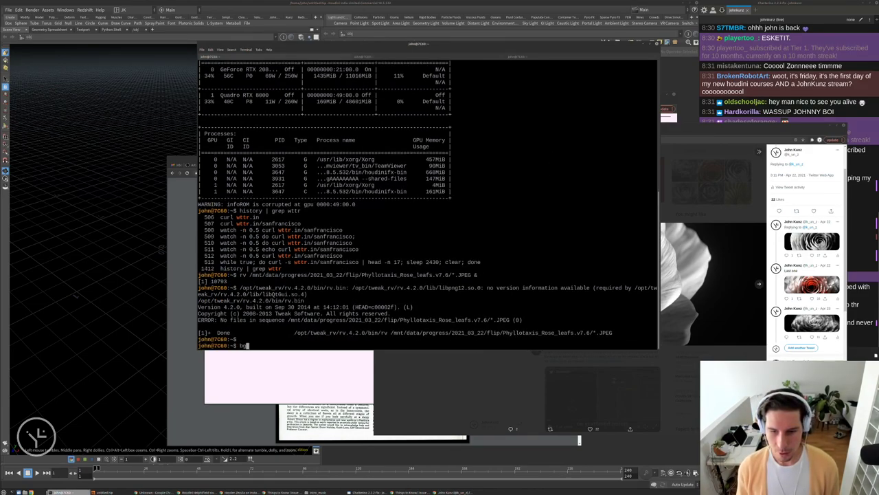
pyautogui.press('Up')
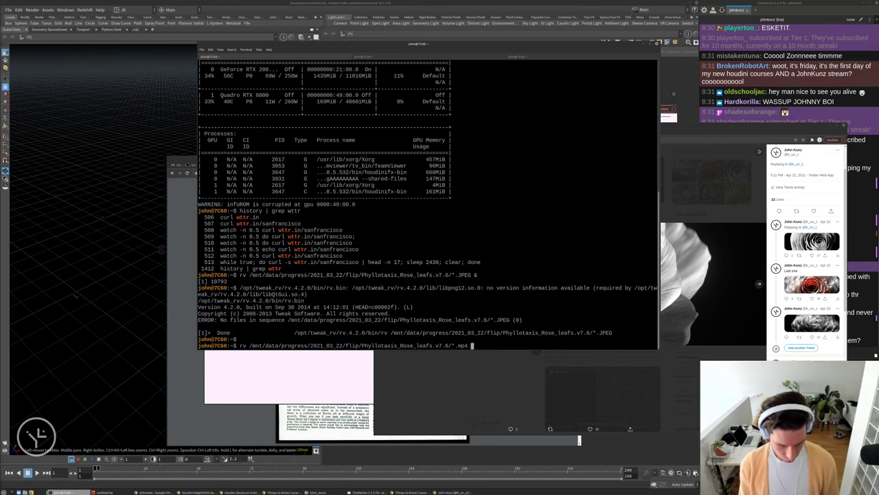
pyautogui.press('Return')
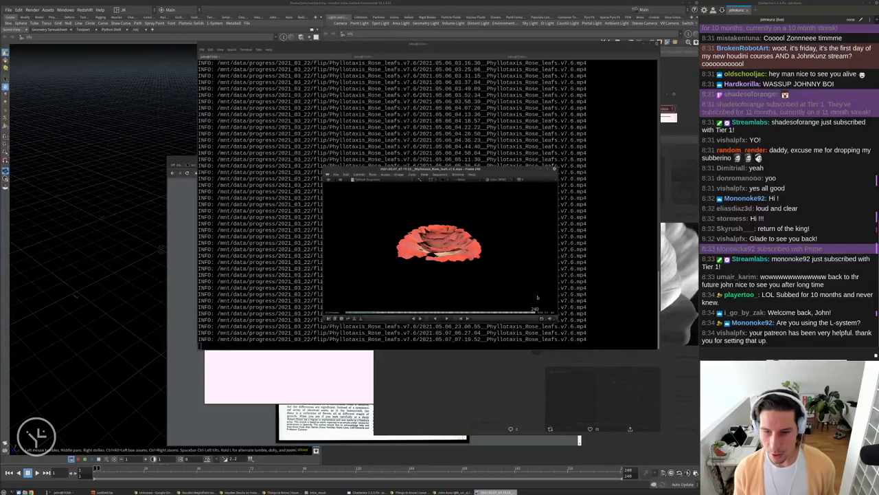
# Restart the rose animation from its first frame, then return to the Things to Know page.
pyautogui.press('space')
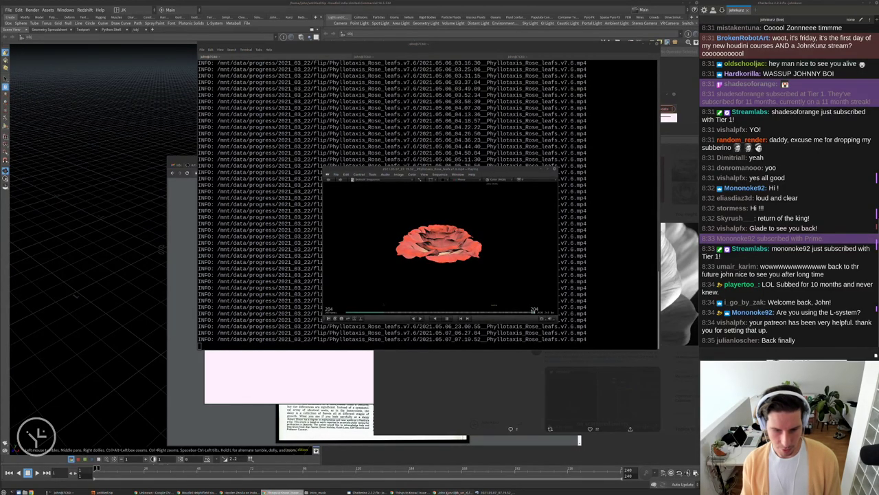
pyautogui.hotkey('alt', 'Tab')
pyautogui.hotkey('alt', 'Tab')
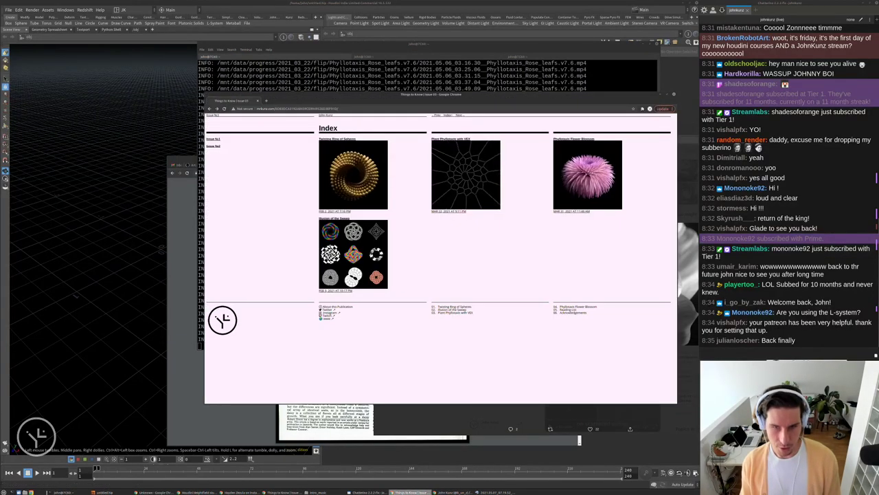
# Browse earlier issue indexes and the Analytic Spring Function with VEX article, then return to the index.
pyautogui.click(213, 140)
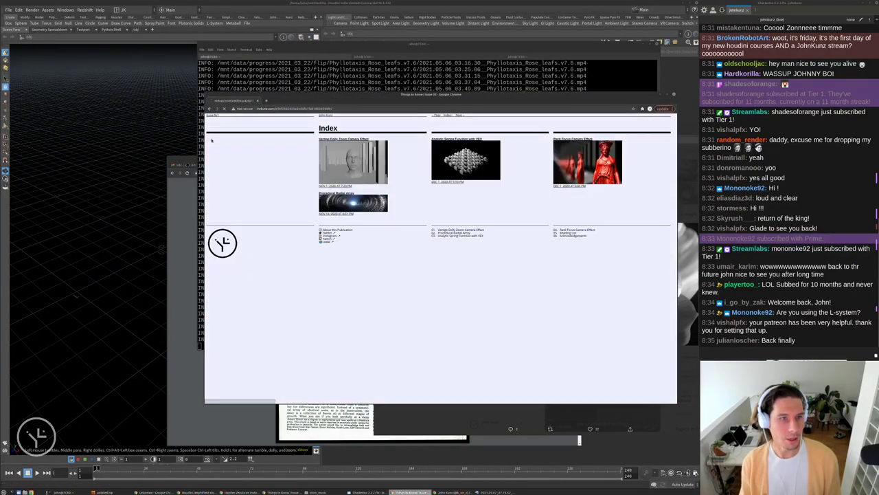
pyautogui.click(213, 139)
pyautogui.click(210, 108)
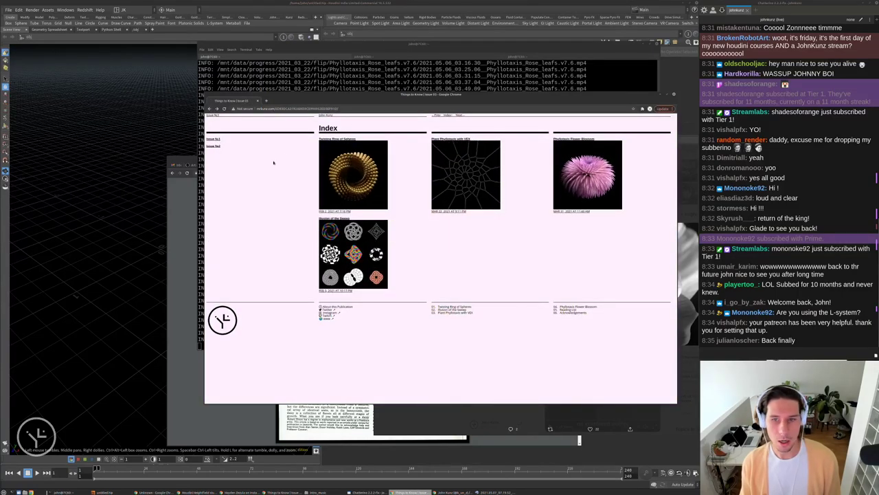
pyautogui.click(212, 139)
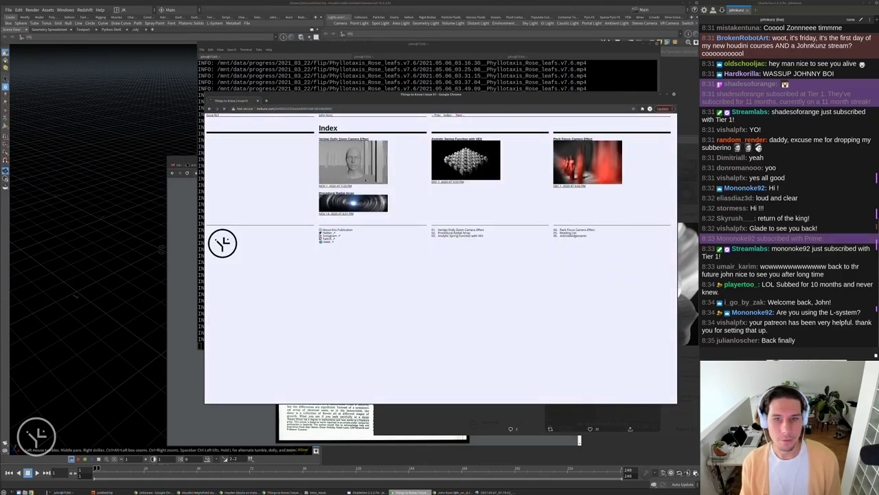
pyautogui.click(466, 160)
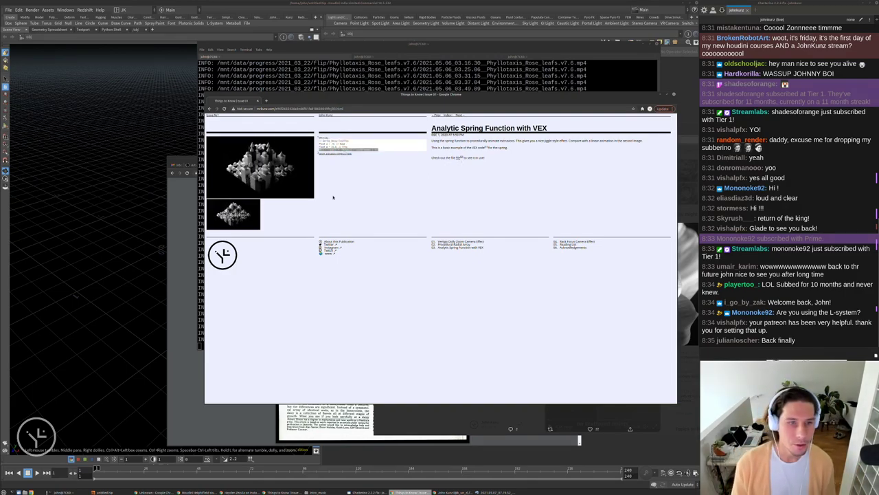
pyautogui.click(209, 109)
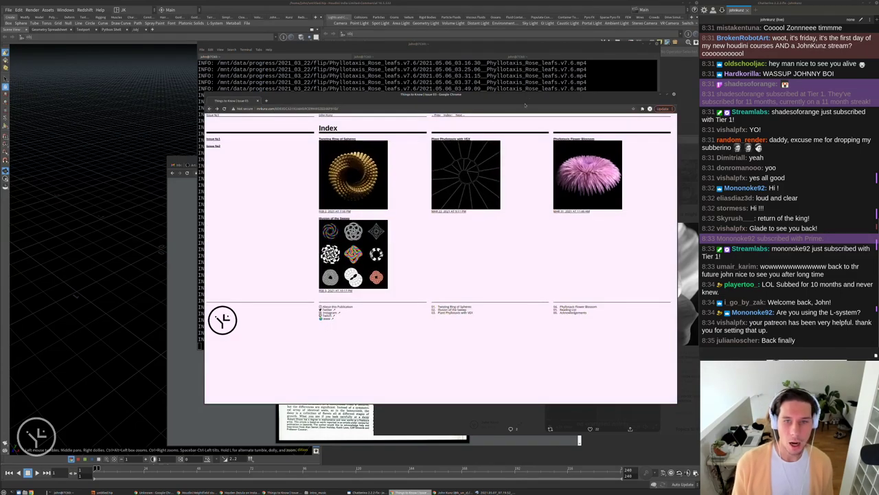
# Open the Phyllotaxis Flower Blossom article, then go to the publication's Index page.
pyautogui.moveTo(661, 100); pyautogui.dragTo(676, 207)
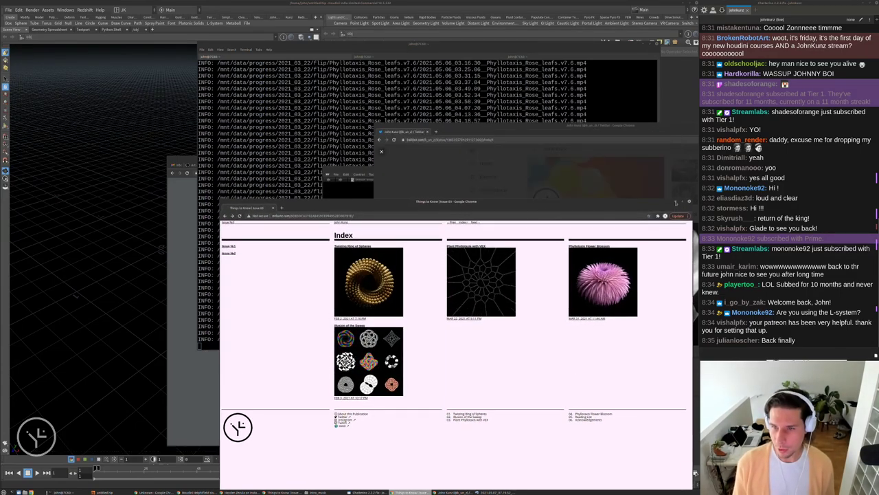
pyautogui.click(602, 282)
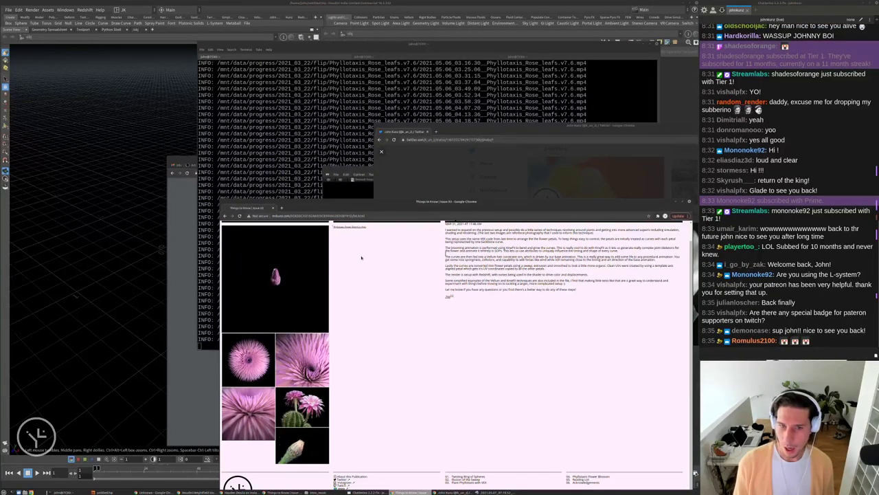
pyautogui.scroll(1, 417, 288)
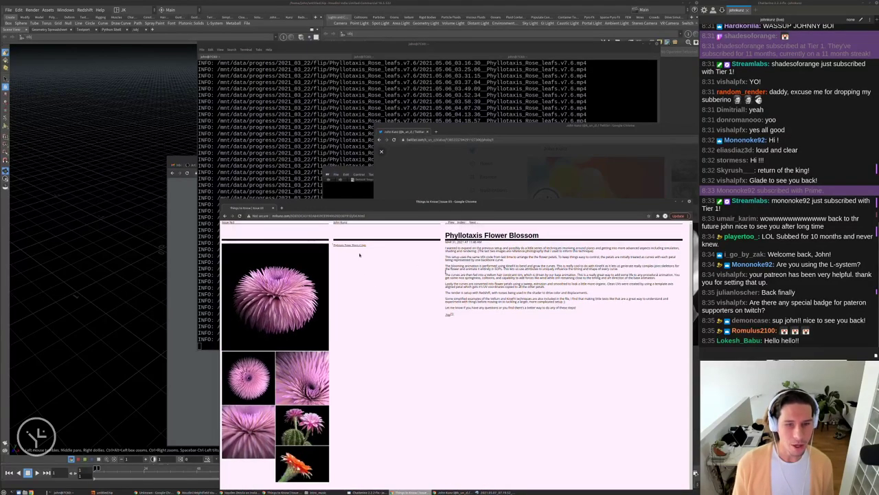
pyautogui.moveTo(373, 203); pyautogui.dragTo(356, 166)
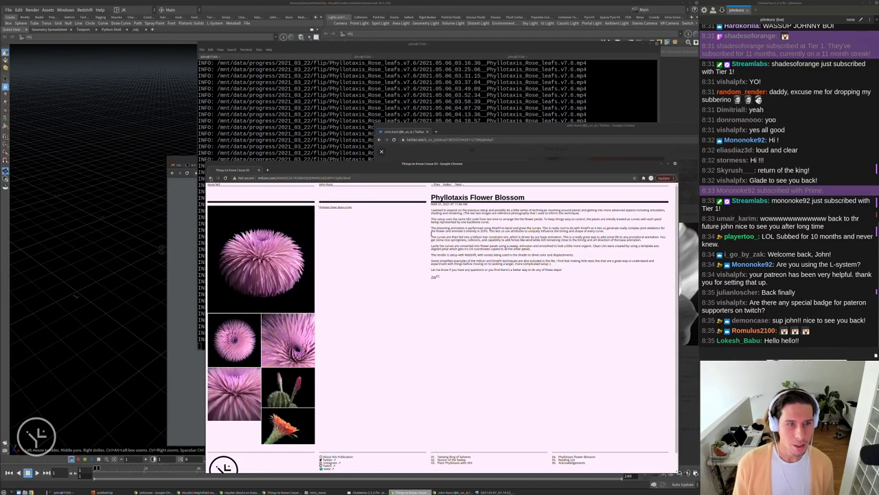
pyautogui.click(449, 184)
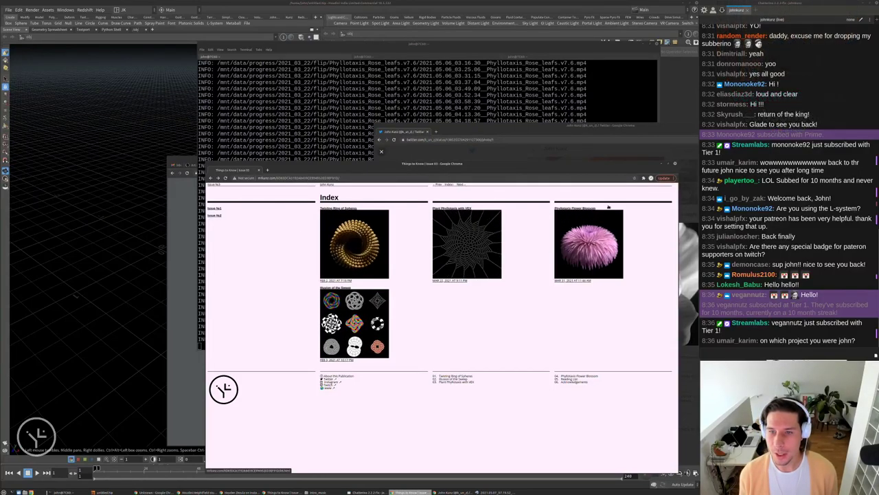
# Close the Things to Know and Twitter windows and enlarge the flipbook viewer showing the rose.
pyautogui.click(675, 164)
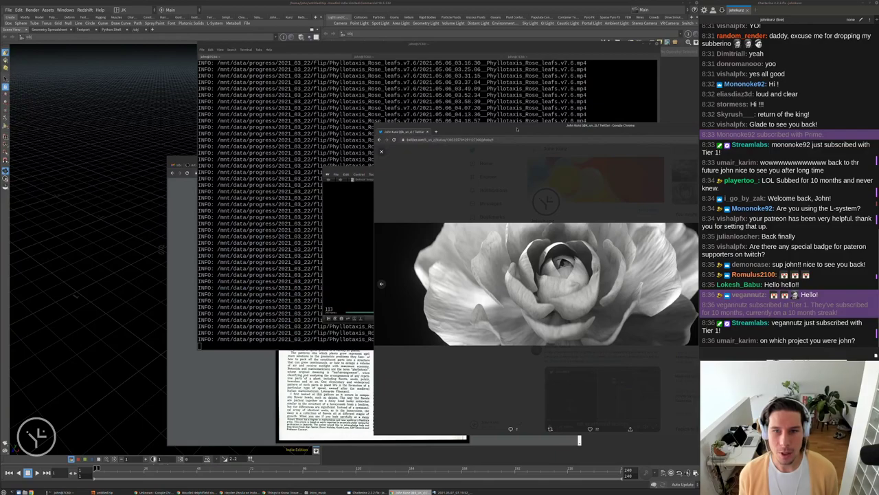
pyautogui.moveTo(517, 128); pyautogui.dragTo(424, 315)
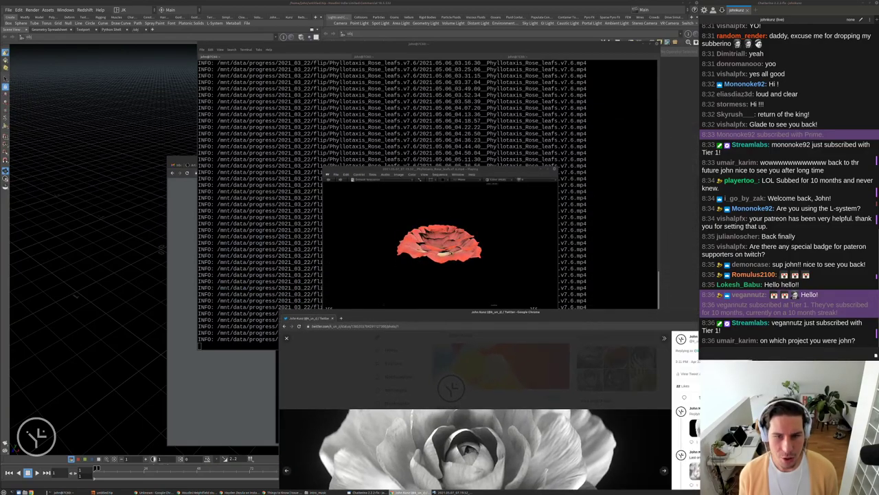
pyautogui.moveTo(331, 303)
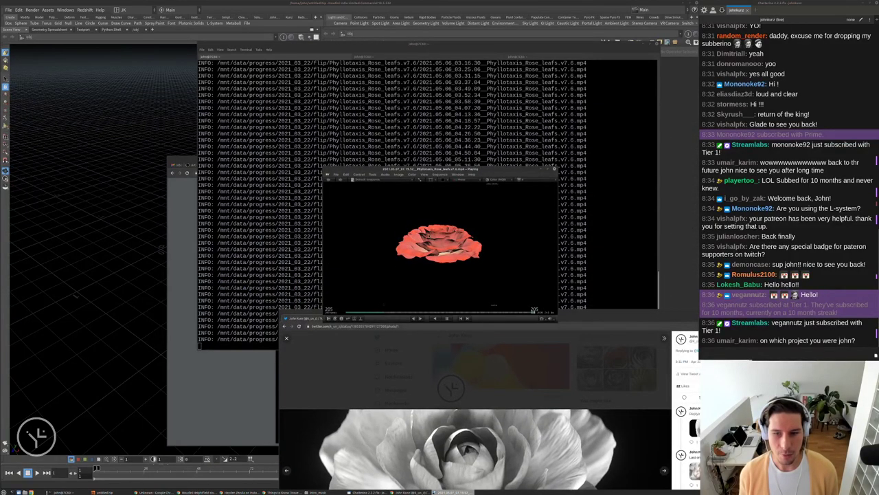
pyautogui.doubleClick(439, 174)
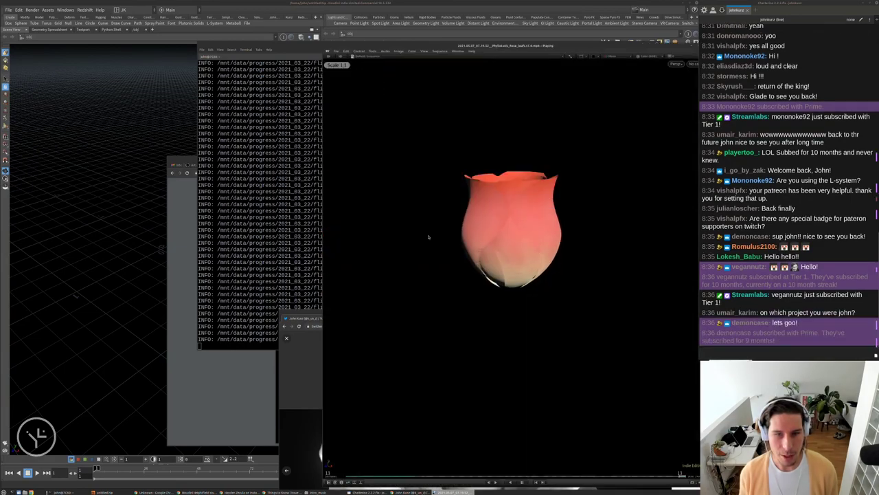
pyautogui.moveTo(513, 48); pyautogui.dragTo(477, 37)
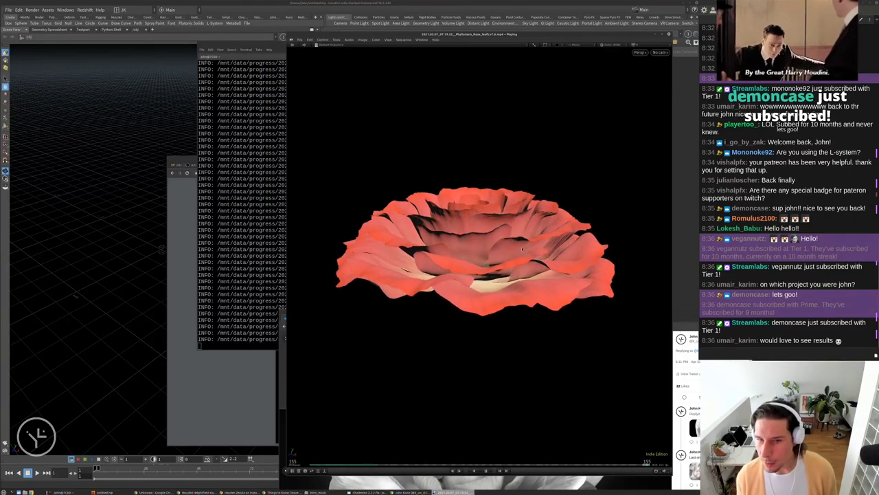
pyautogui.click(410, 492)
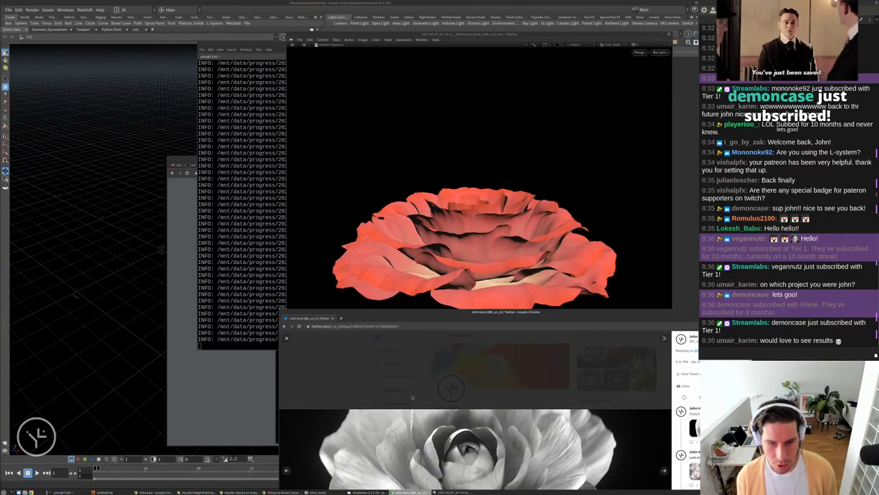
pyautogui.click(463, 177)
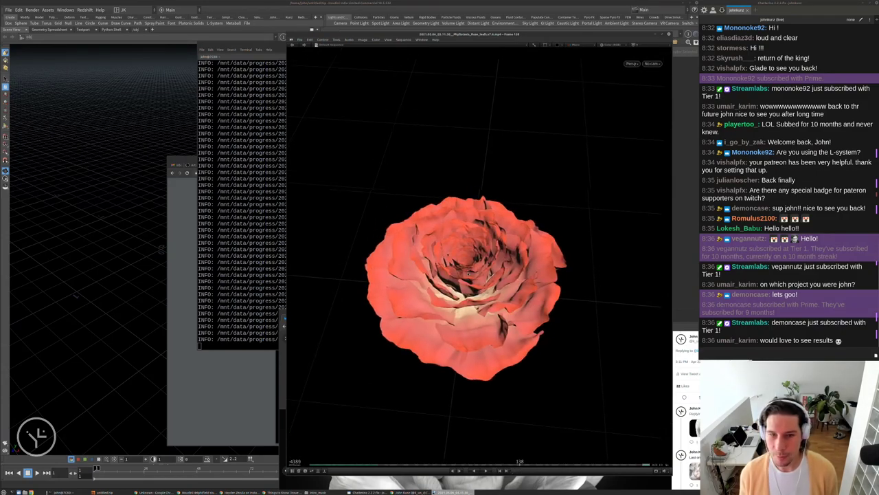
# Tumble the rose to view it from above, scrub to about frame 108, and load another clip.
pyautogui.scroll(5, 479, 226)
pyautogui.scroll(-5, 532, 227)
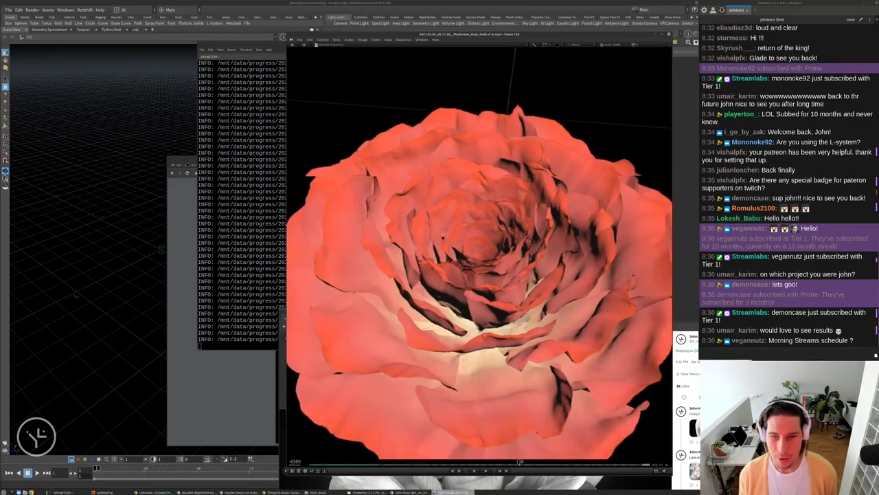
pyautogui.moveTo(490, 260); pyautogui.dragTo(427, 249)
pyautogui.moveTo(520, 465); pyautogui.dragTo(496, 465)
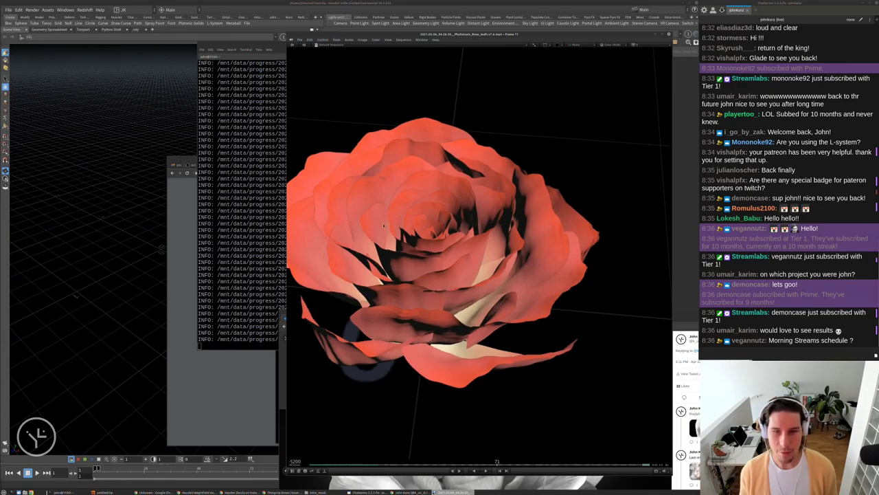
pyautogui.moveTo(439, 218); pyautogui.dragTo(441, 311)
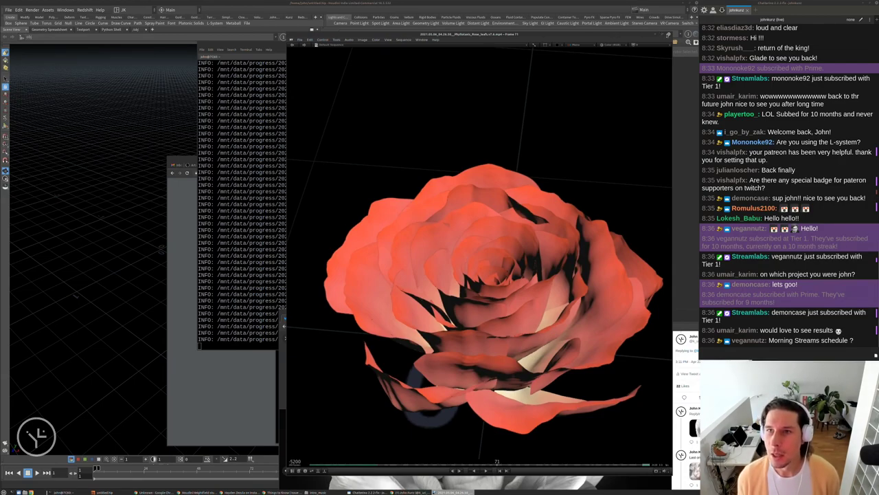
pyautogui.click(646, 465)
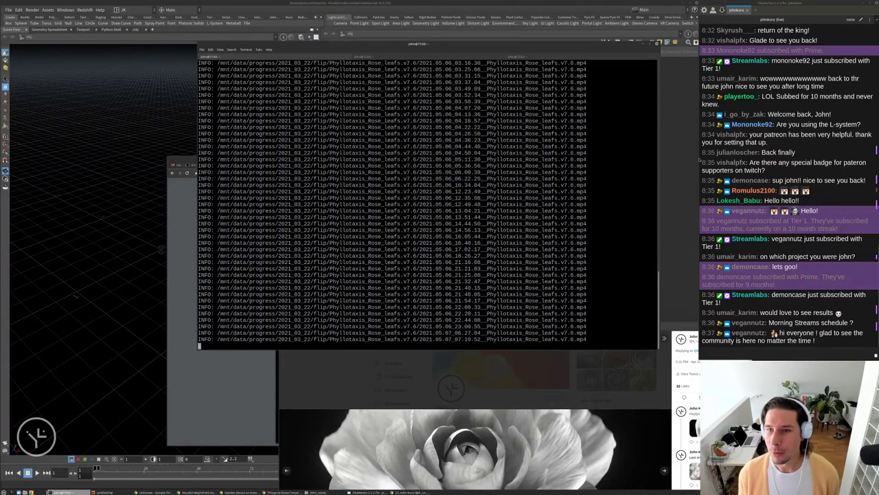
# Create a Geometry node, geo1, in Houdini's object network via the 'ge' search, then switch to Instagram.
pyautogui.hotkey('alt', 'Tab')
pyautogui.press('Tab')
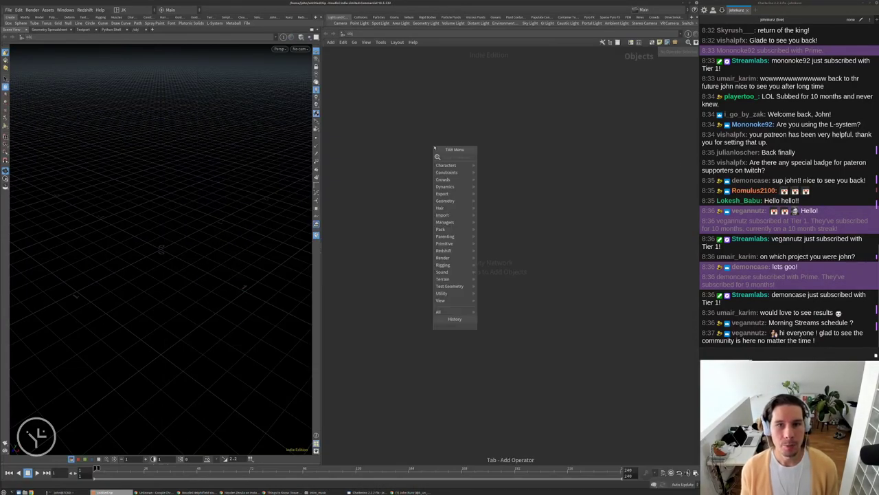
pyautogui.write('ge')
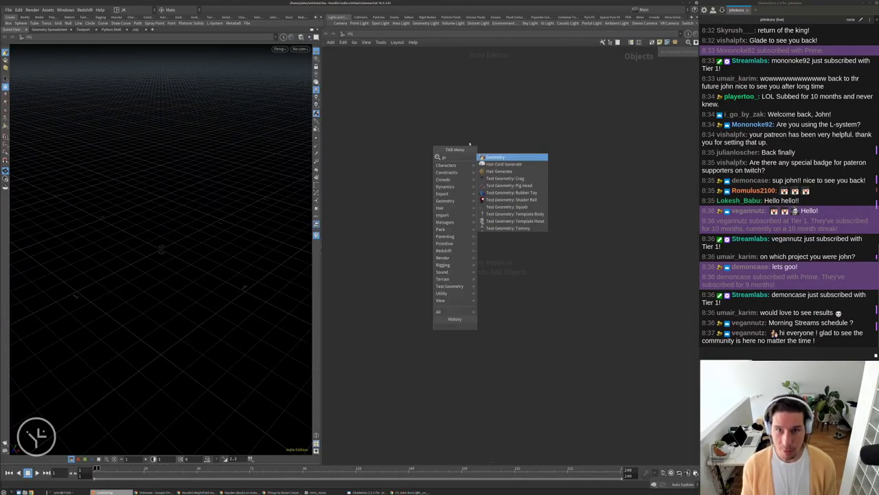
pyautogui.press('Return')
pyautogui.click(487, 158)
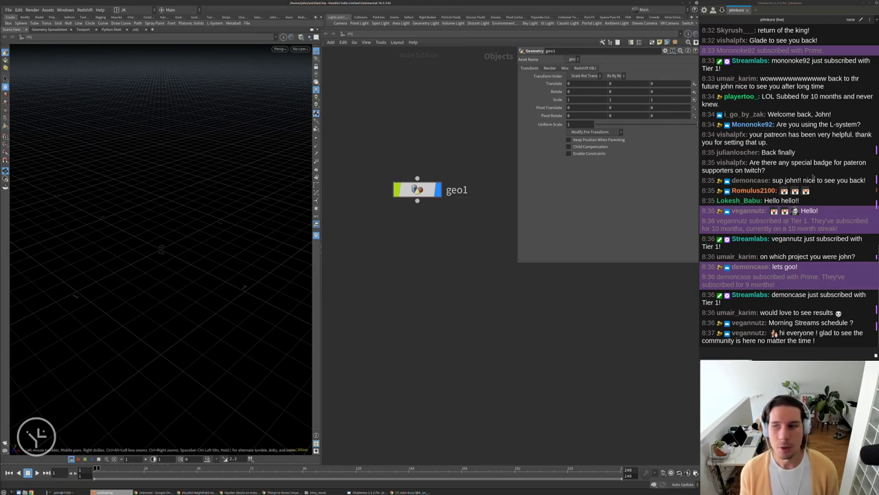
pyautogui.hotkey('alt', 'Tab')
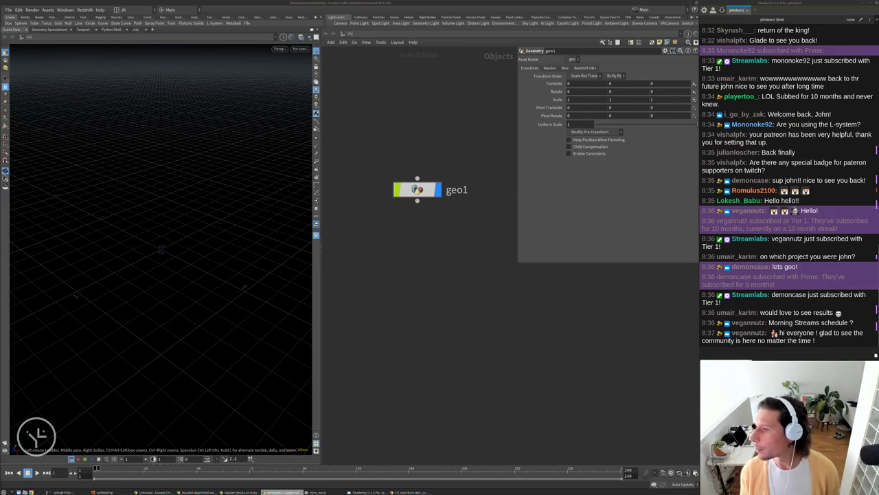
pyautogui.hotkey('alt', 'Tab')
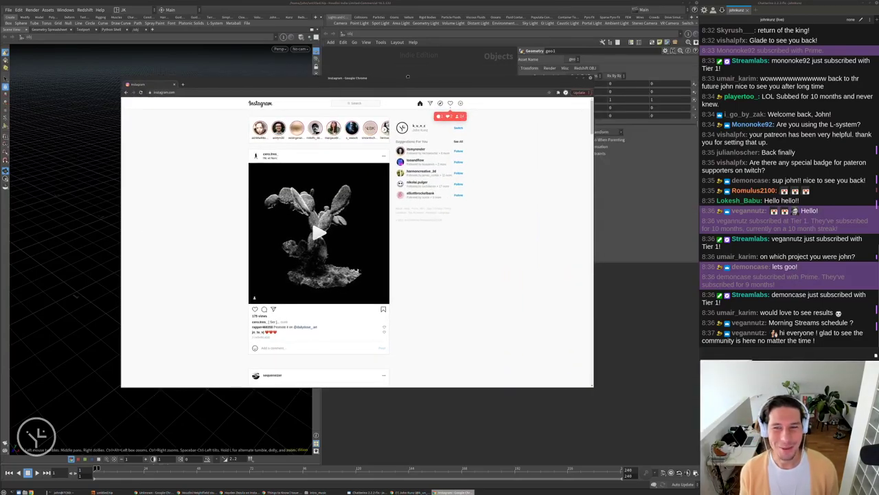
# Open the channel's own Instagram profile, view the forest cube post, scroll the grid, then minimize Chrome.
pyautogui.moveTo(408, 77); pyautogui.dragTo(423, 70)
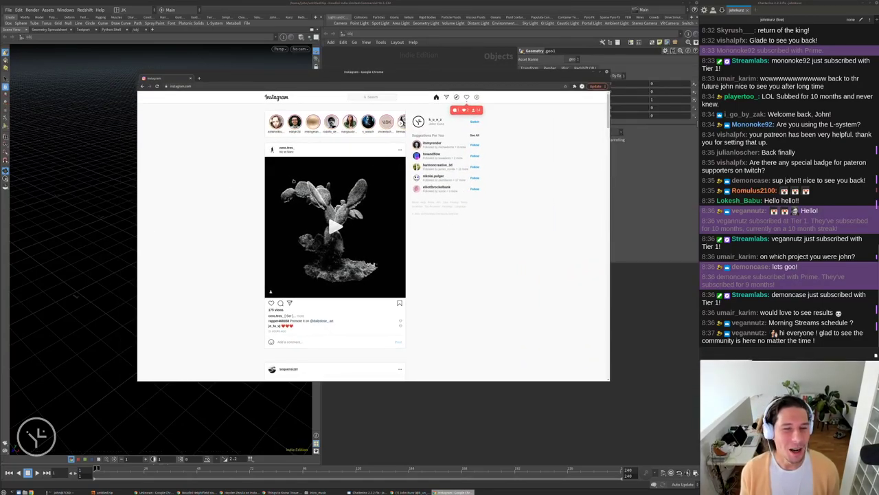
pyautogui.scroll(-2, 336, 234)
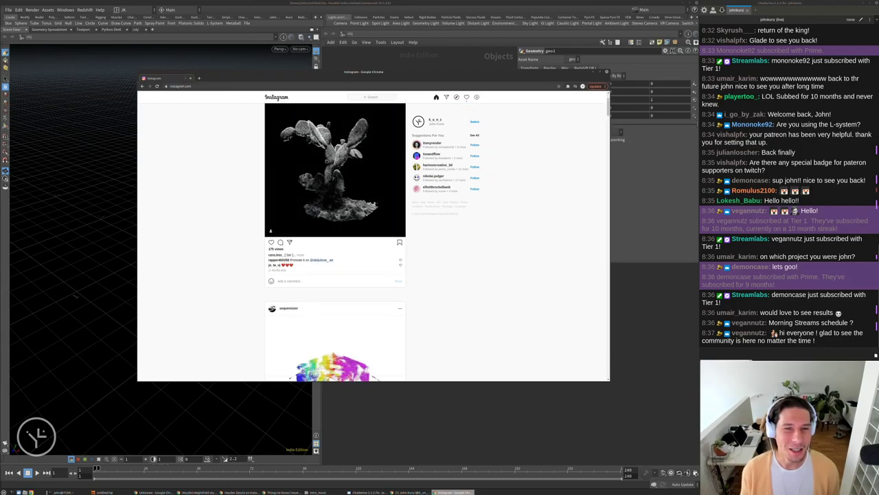
pyautogui.click(476, 97)
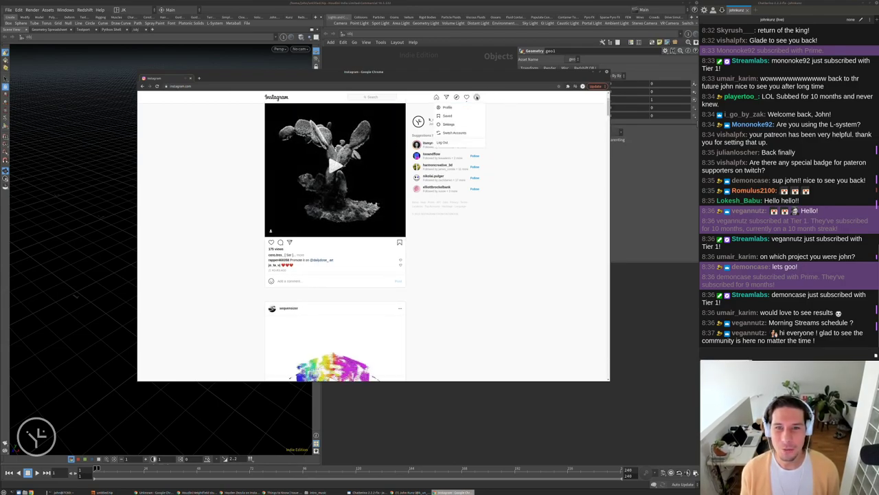
pyautogui.click(448, 108)
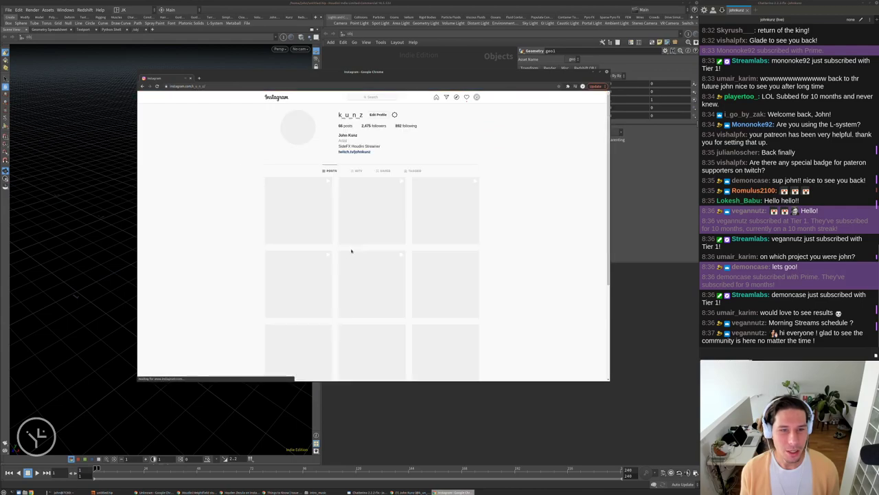
pyautogui.click(303, 224)
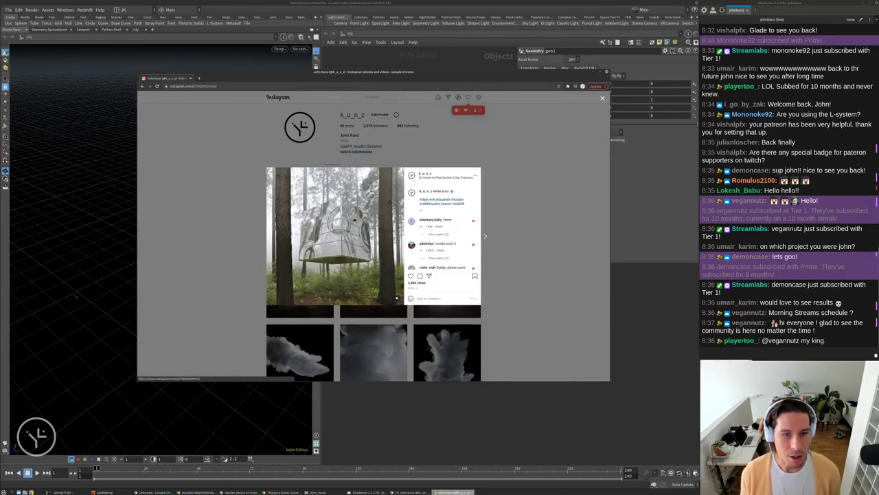
pyautogui.click(499, 231)
pyautogui.scroll(-5, 405, 281)
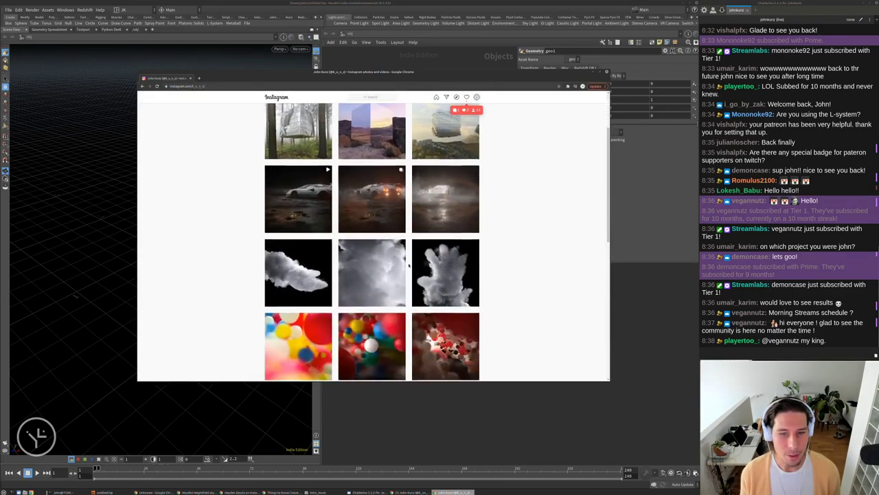
pyautogui.scroll(-1, 405, 281)
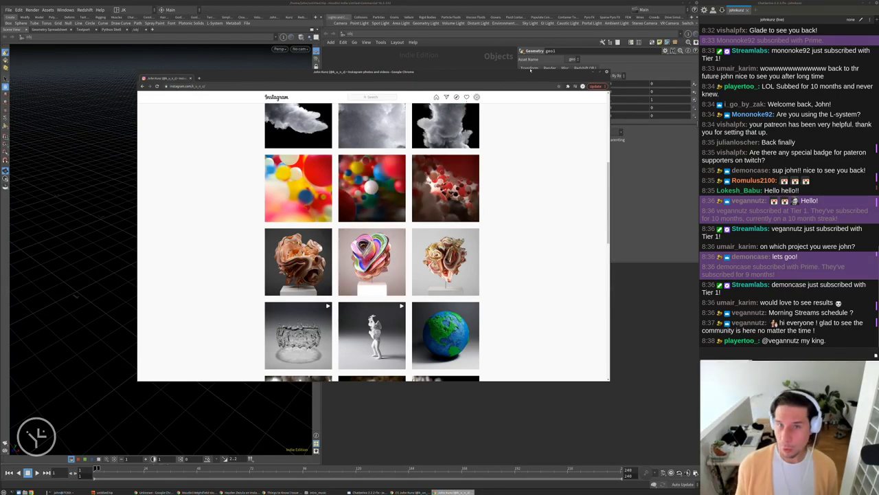
pyautogui.click(591, 72)
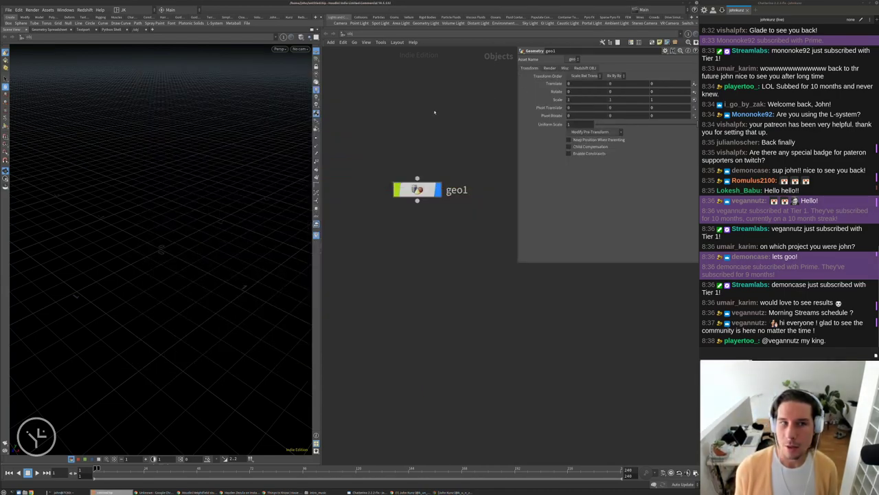
pyautogui.click(290, 17)
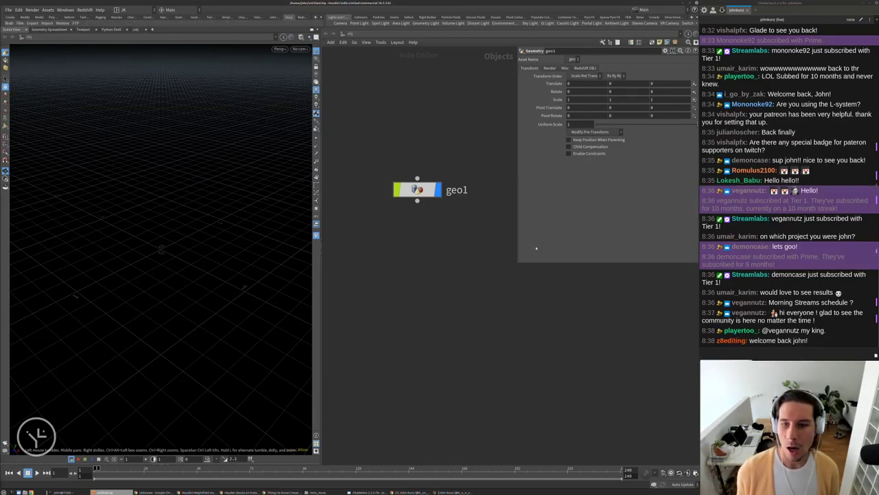
pyautogui.moveTo(518, 261); pyautogui.dragTo(531, 180)
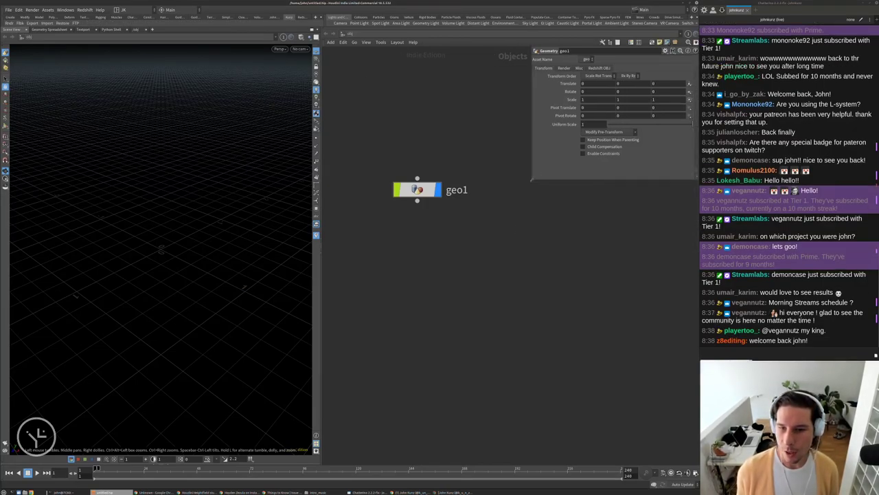
pyautogui.click(774, 353)
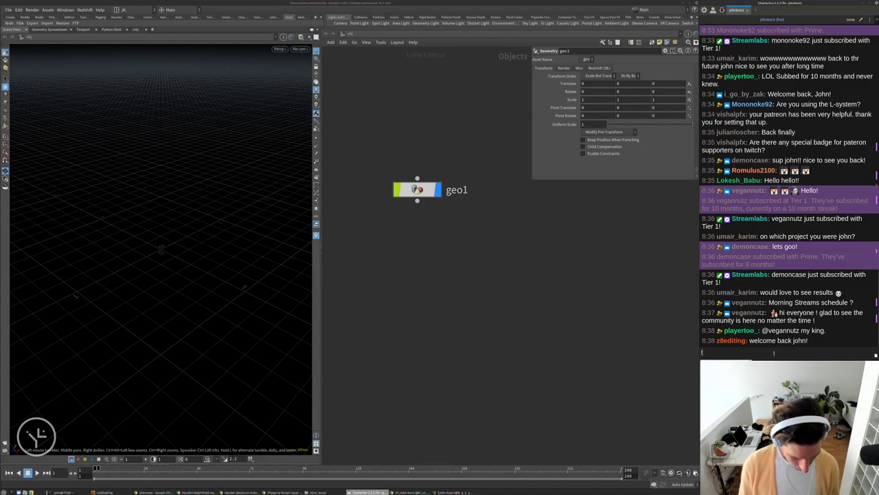
pyautogui.write('!hip')
pyautogui.press('Return')
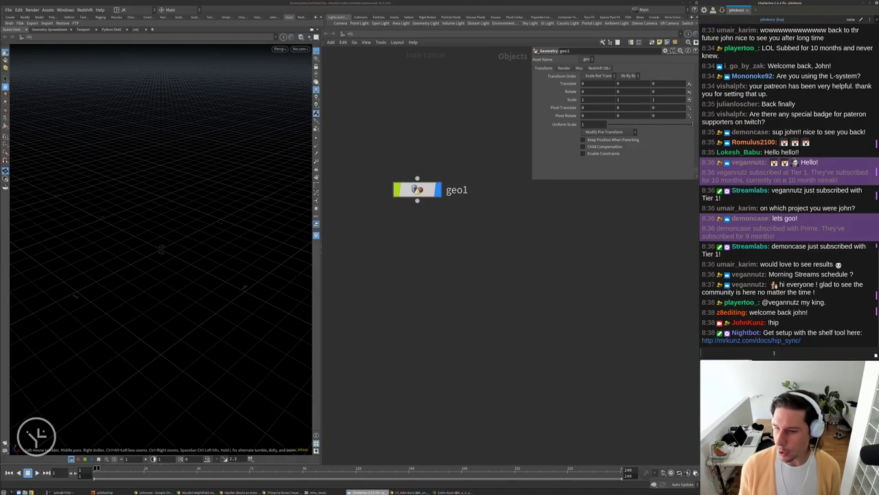
pyautogui.click(755, 339)
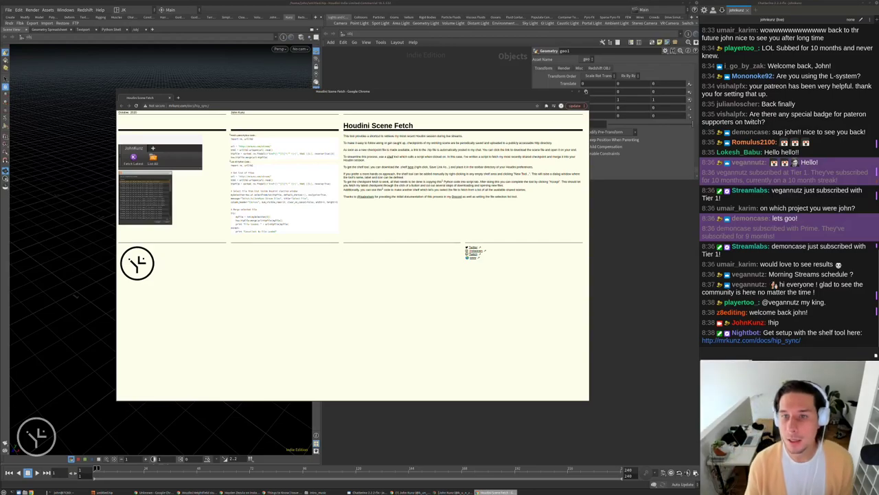
pyautogui.click(582, 91)
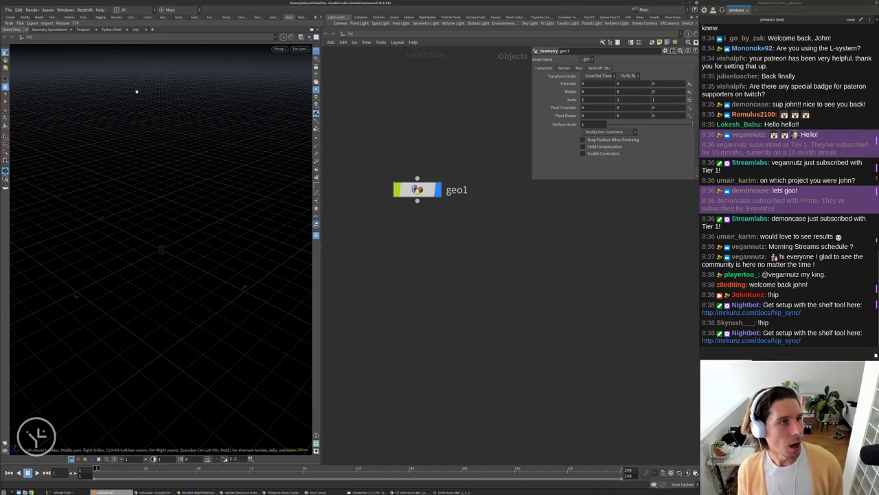
# Begin Save As into /mnt/data/stream/ and start naming a new dated folder there.
pyautogui.click(8, 9)
pyautogui.click(43, 101)
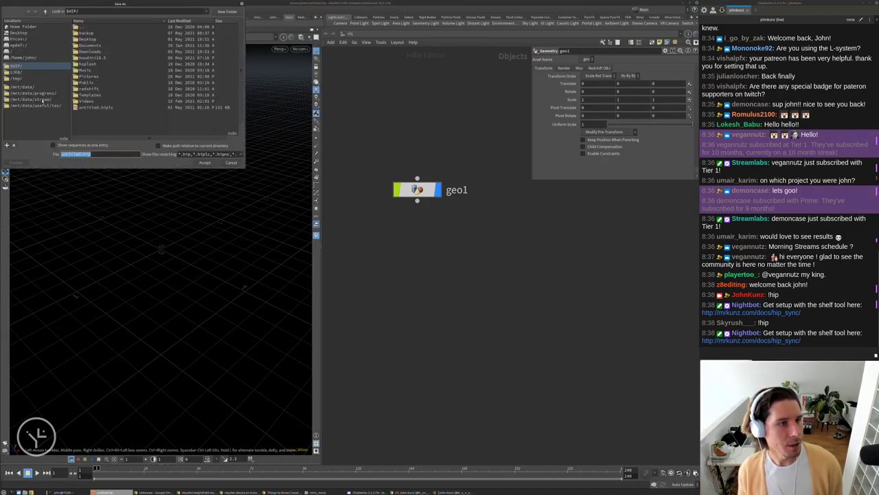
pyautogui.click(67, 99)
pyautogui.click(221, 12)
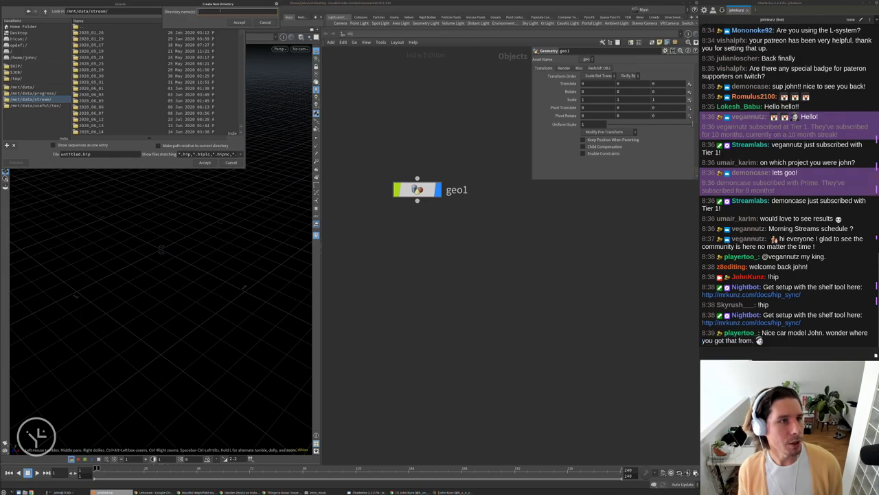
pyautogui.write('2020')
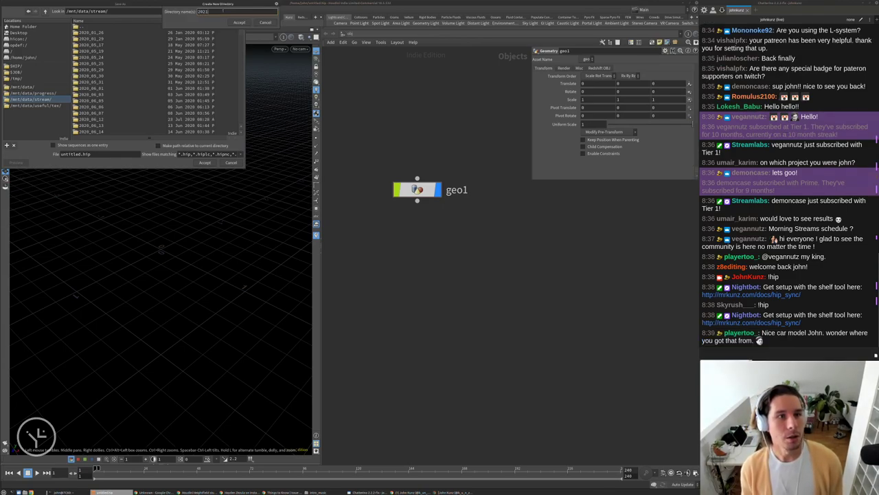
pyautogui.write('_')
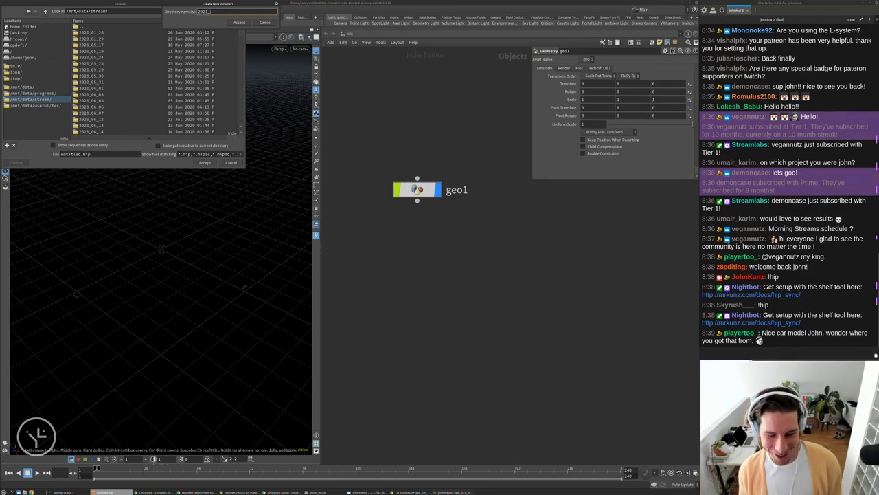
pyautogui.hotkey('alt', 'Tab')
# Watch the car render video post on the Instagram profile and open another car post.
pyautogui.scroll(3, 348, 267)
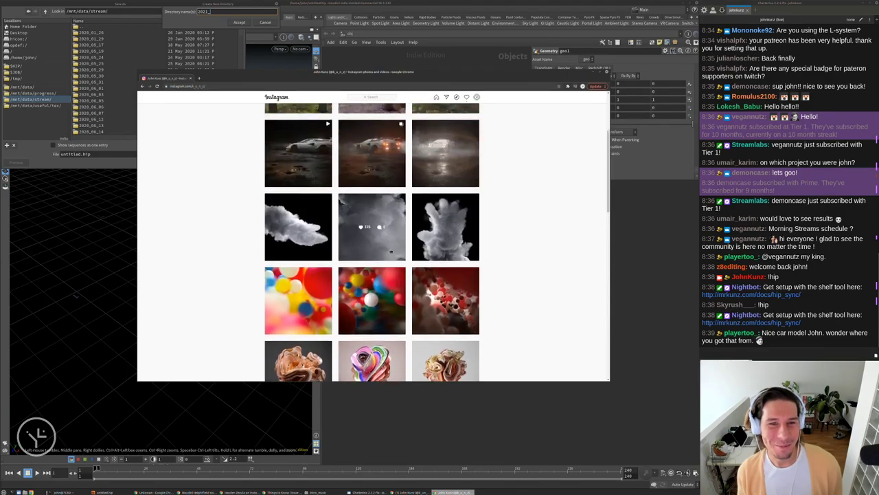
pyautogui.click(348, 267)
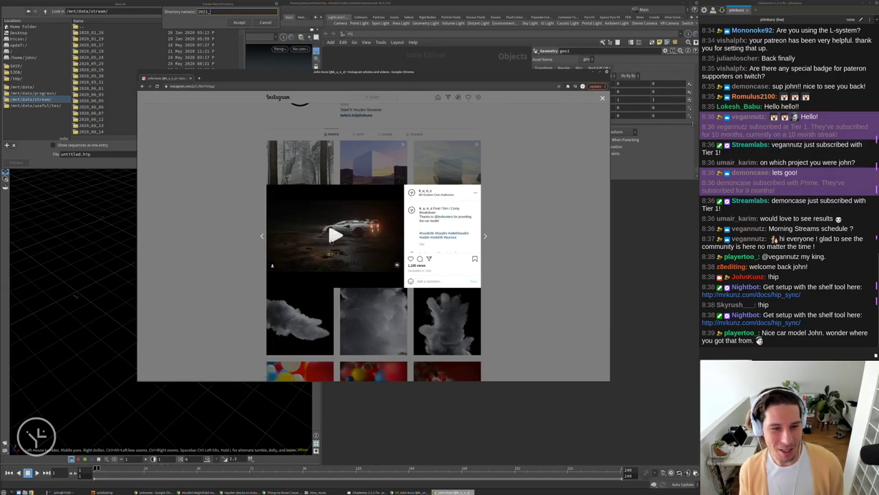
pyautogui.click(331, 245)
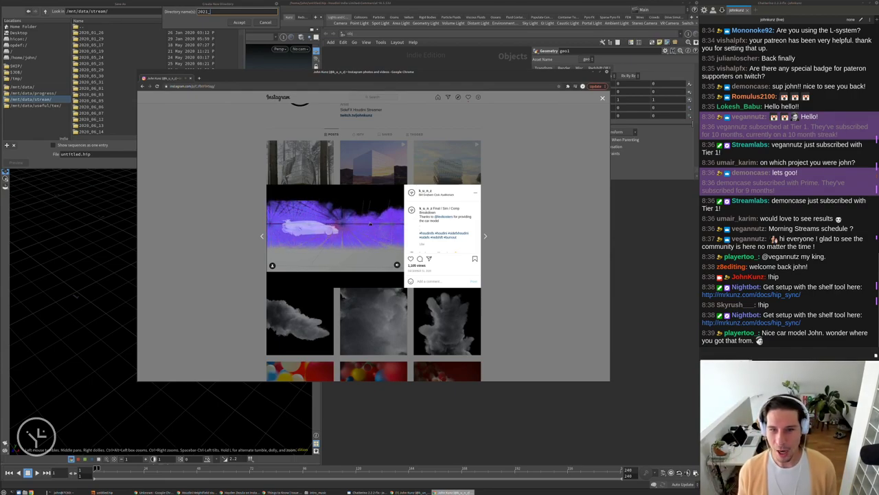
pyautogui.click(510, 194)
pyautogui.click(454, 268)
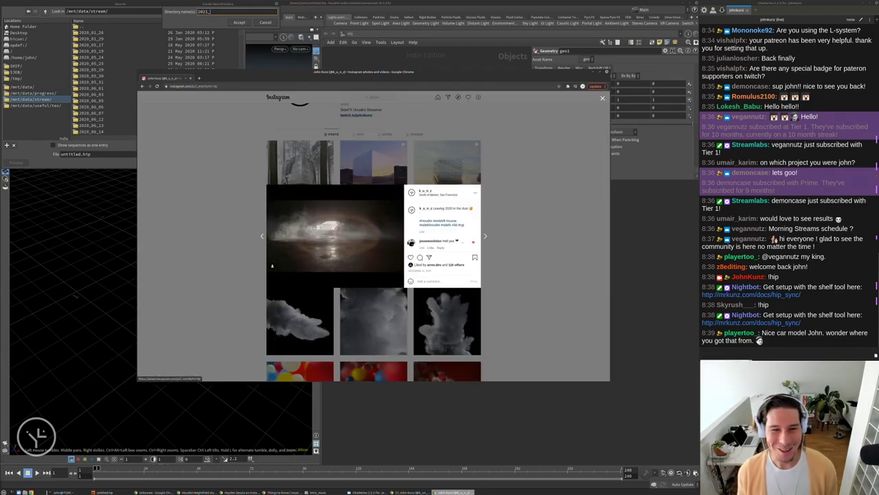
pyautogui.press('Escape')
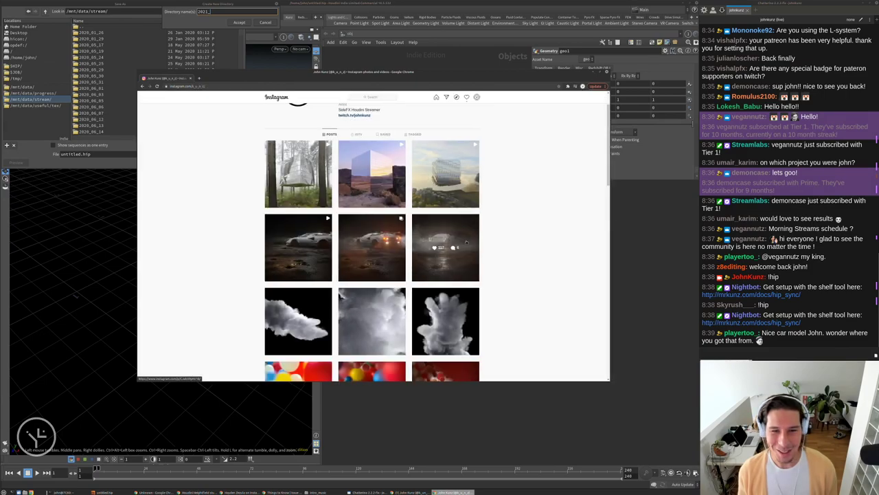
# Like the car image post below, then close the browser to return to Houdini.
pyautogui.click(357, 219)
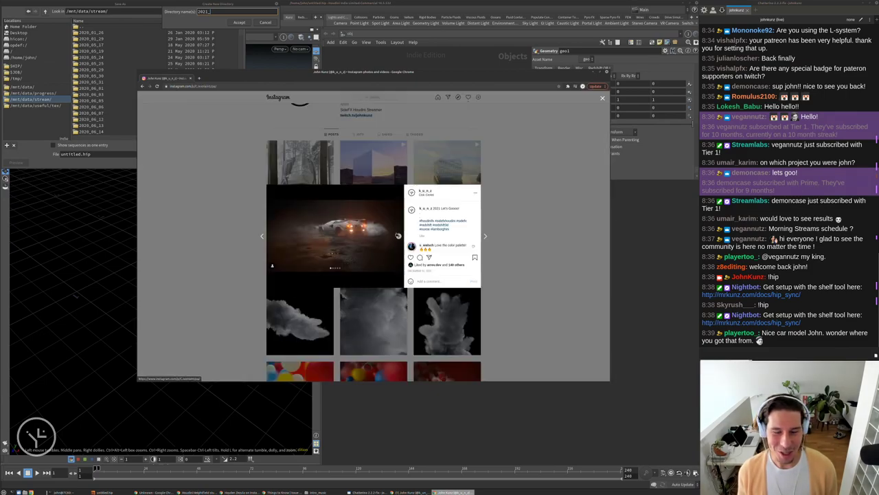
pyautogui.click(398, 236)
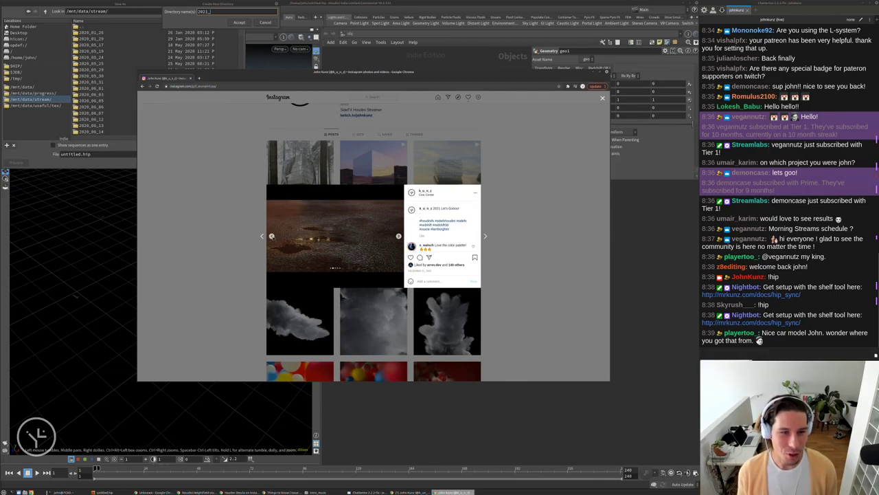
pyautogui.click(271, 236)
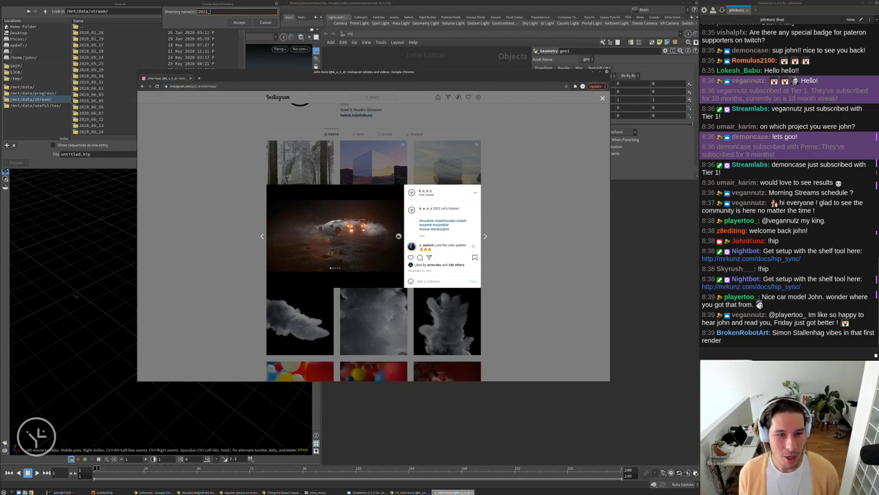
pyautogui.doubleClick(270, 237)
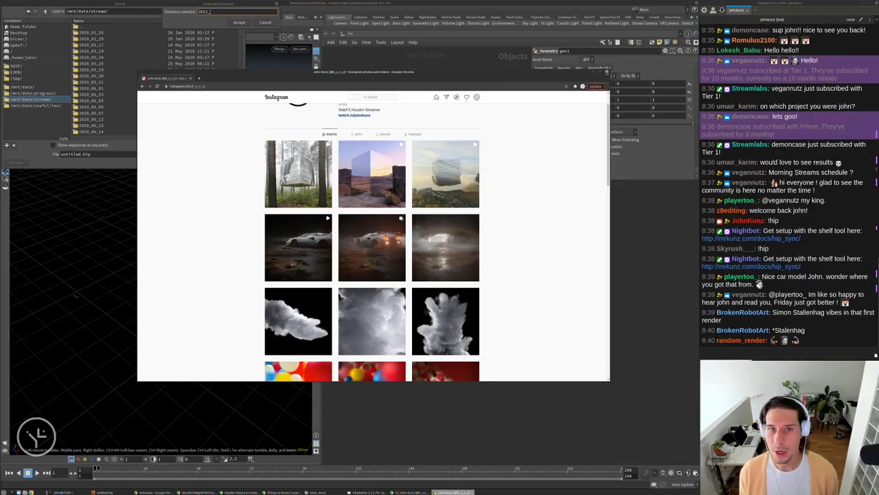
pyautogui.click(607, 72)
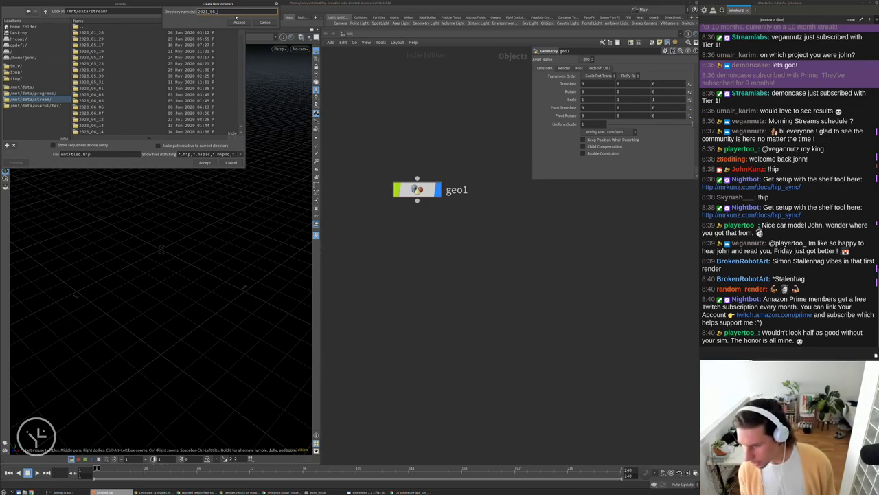
# Create the 2021_05_07 folder with a scenes subfolder inside it.
pyautogui.write('07')
pyautogui.press('Return')
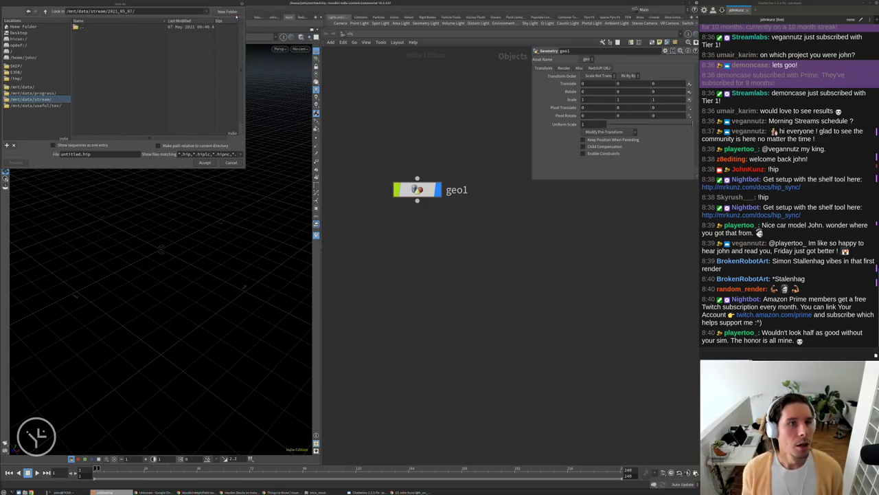
pyautogui.click(228, 12)
pyautogui.write('se')
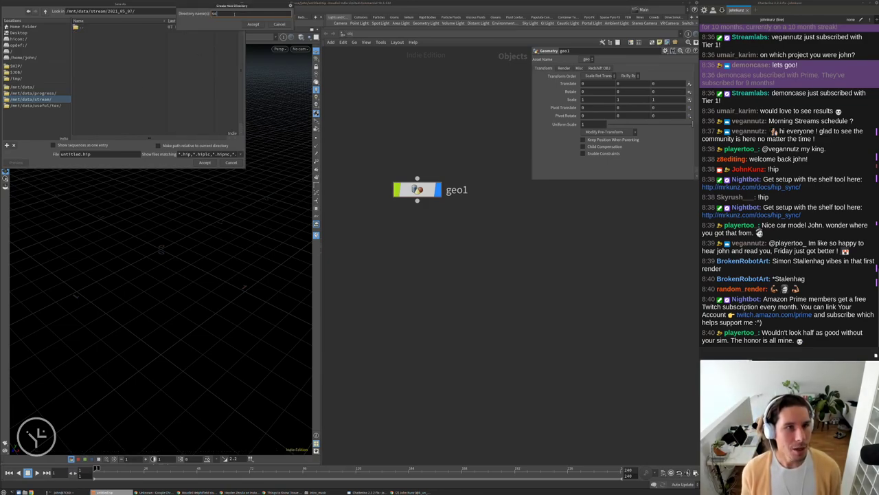
pyautogui.write('enes')
pyautogui.press('Return')
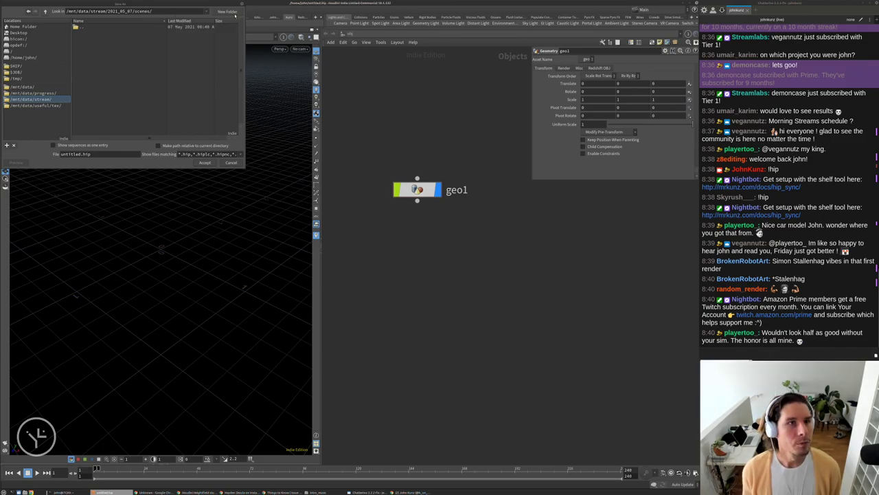
# Save the scene in the scenes folder as vellum_poof.v1.
pyautogui.click(103, 154)
pyautogui.write('v')
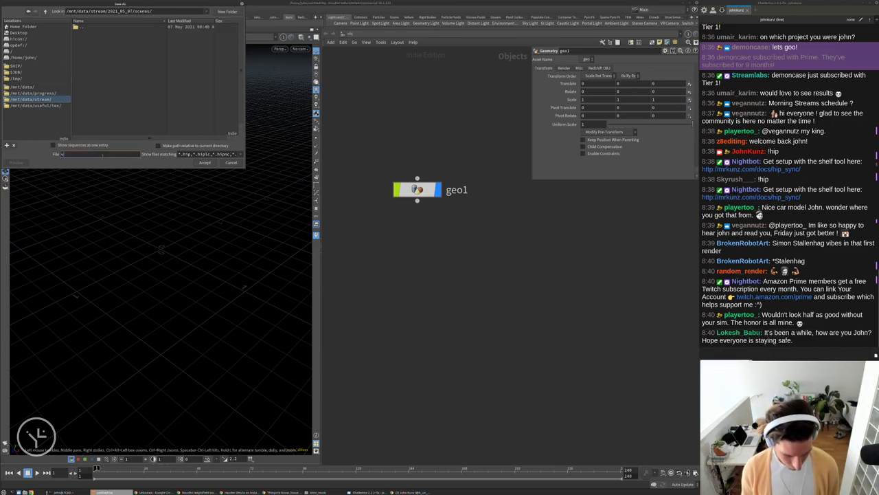
pyautogui.write('ellum_poo')
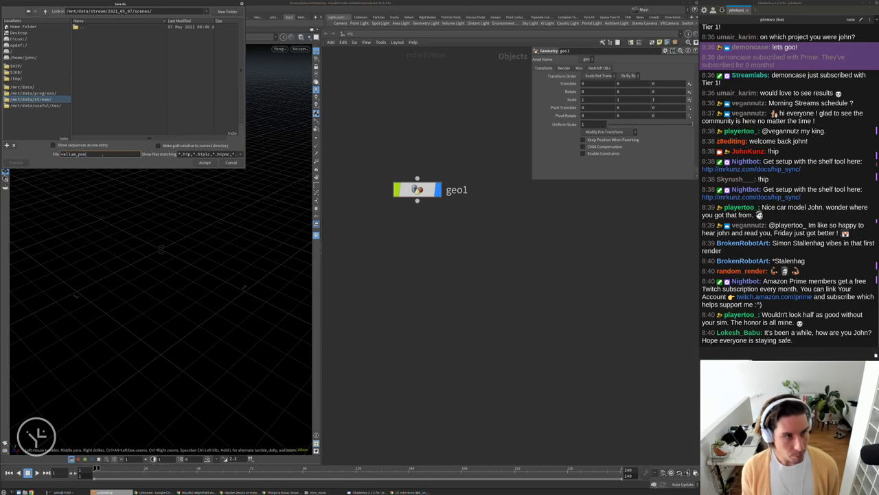
pyautogui.write('1')
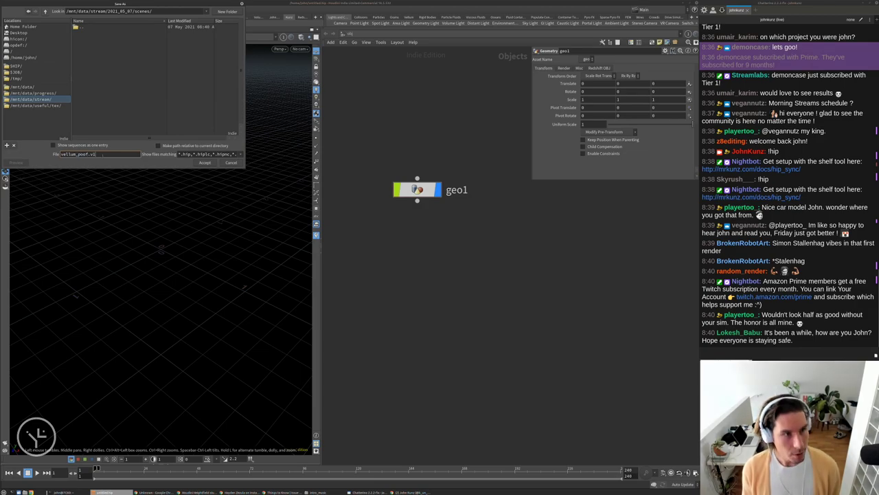
pyautogui.press('Return')
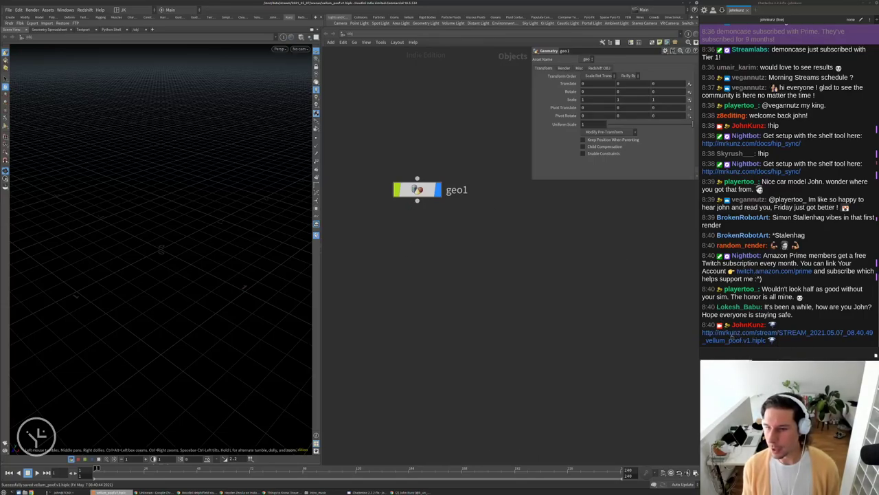
# Close the Scene Fetch page, duplicate geo1 as geo2, then delete the geo2 copy.
pyautogui.click(526, 168)
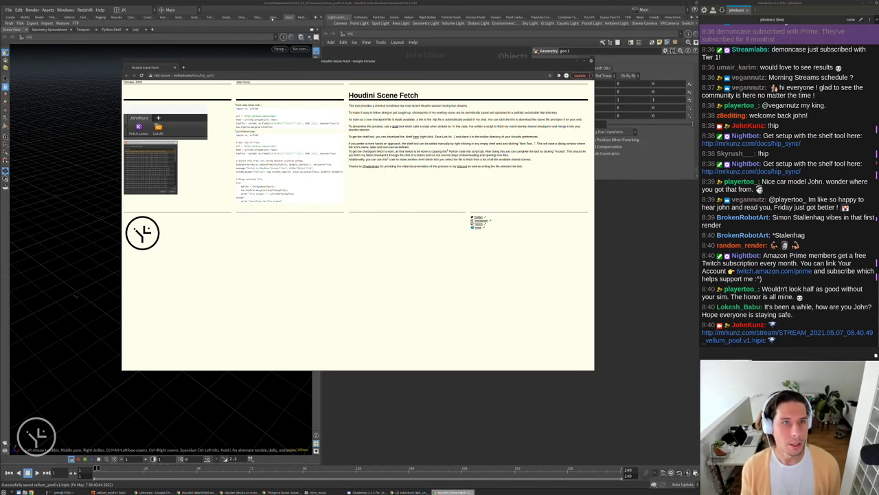
pyautogui.click(208, 51)
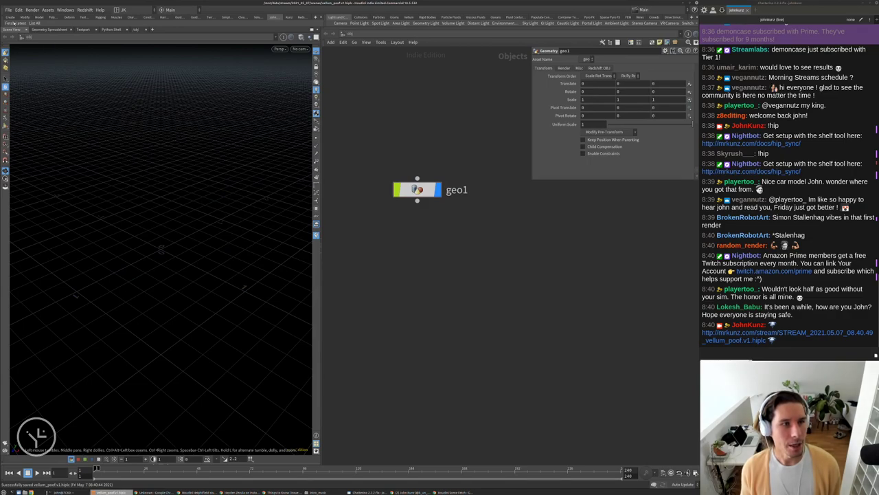
pyautogui.keyDown('alt'); pyautogui.moveTo(417, 189); pyautogui.dragTo(457, 260); pyautogui.keyUp('alt')
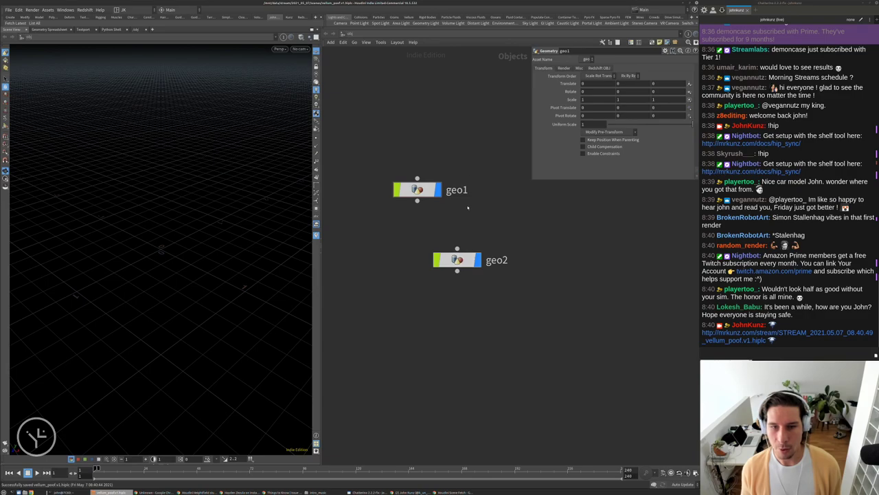
pyautogui.moveTo(432, 201); pyautogui.dragTo(480, 297)
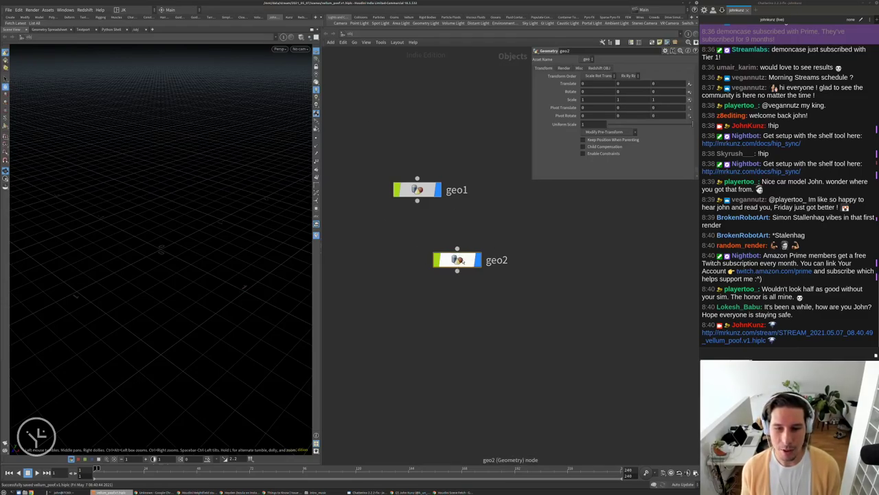
pyautogui.press('Delete')
# Inside the geo1 object, add and place a sphere node.
pyautogui.doubleClick(437, 193)
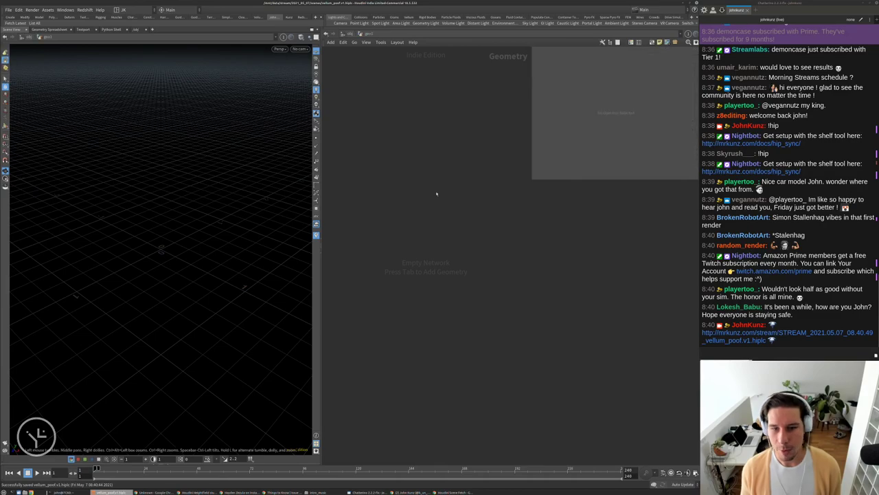
pyautogui.press('Tab')
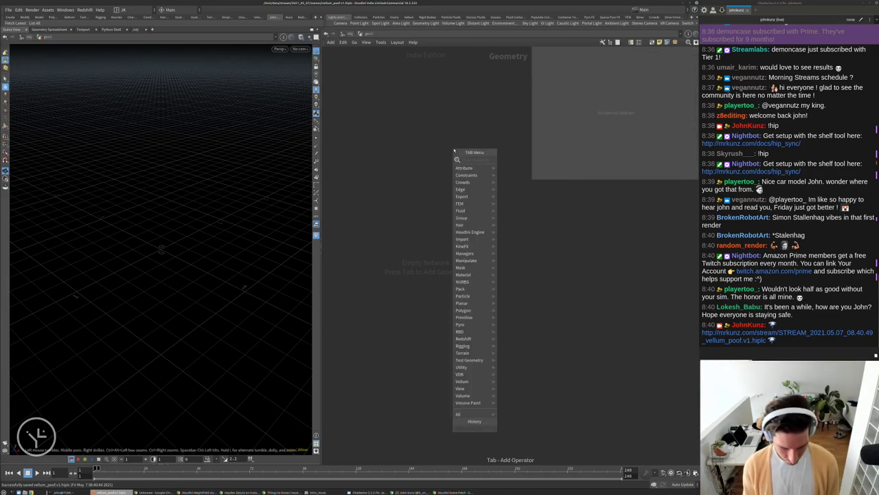
pyautogui.click(520, 159)
pyautogui.click(454, 148)
# Switch the viewport to Smooth Wire Shaded to show the sphere's edges.
pyautogui.moveTo(454, 148); pyautogui.dragTo(457, 180)
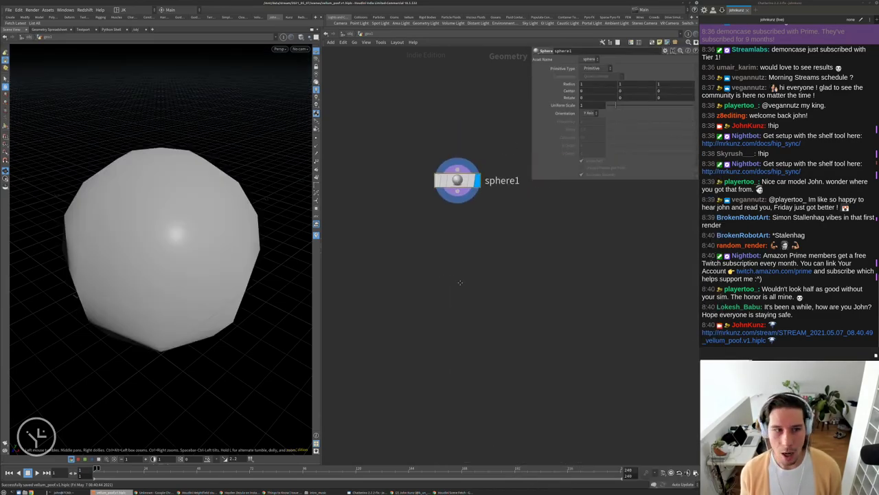
pyautogui.click(301, 38)
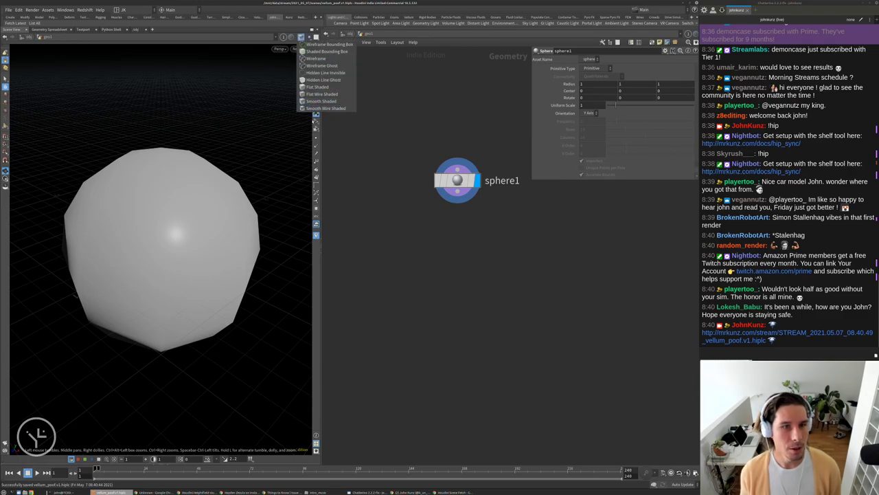
pyautogui.click(327, 110)
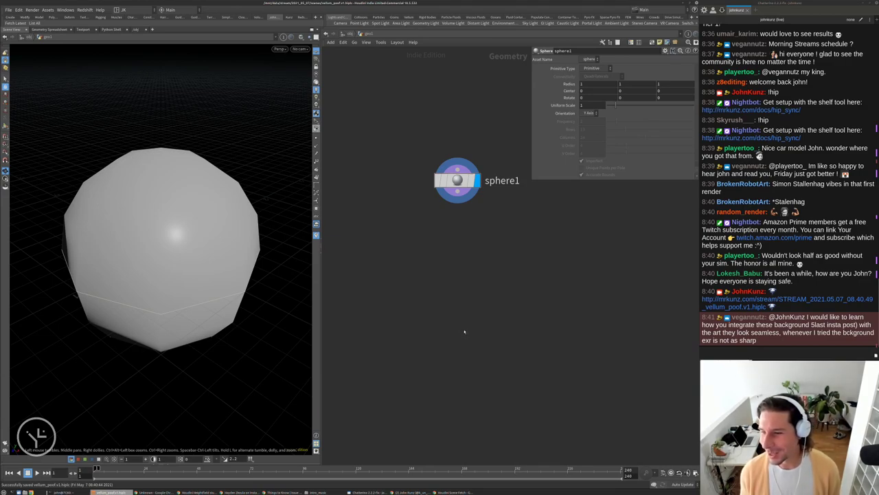
# Set sphere1's Primitive Type to Polygon, then bring the HDRI Haven browser forward.
pyautogui.moveTo(458, 180); pyautogui.dragTo(448, 163)
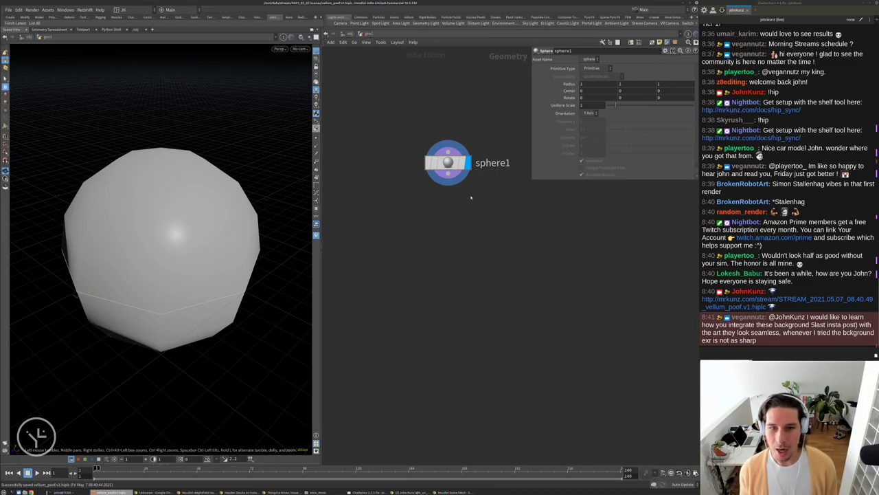
pyautogui.click(592, 68)
pyautogui.click(590, 77)
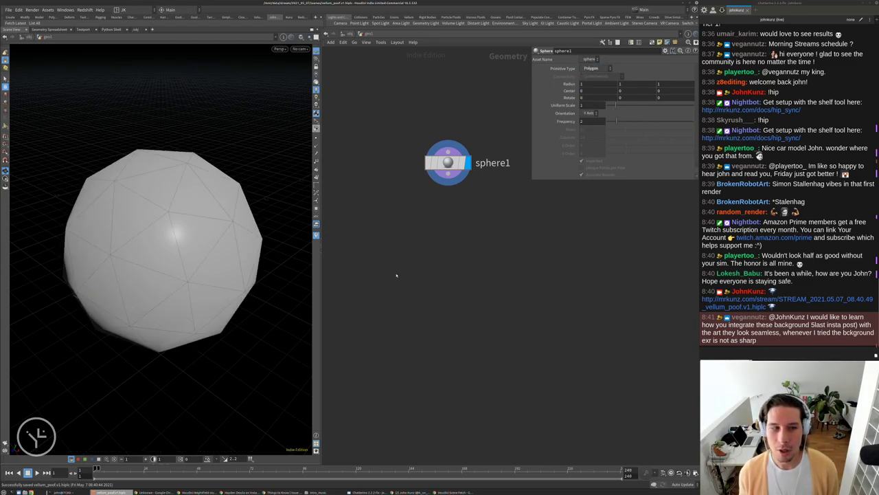
pyautogui.scroll(-3, 206, 210)
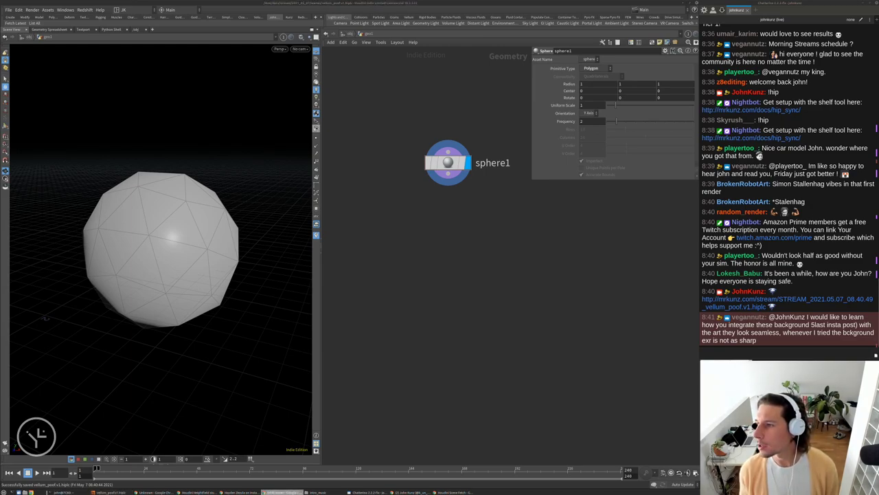
pyautogui.hotkey('alt', 'Tab')
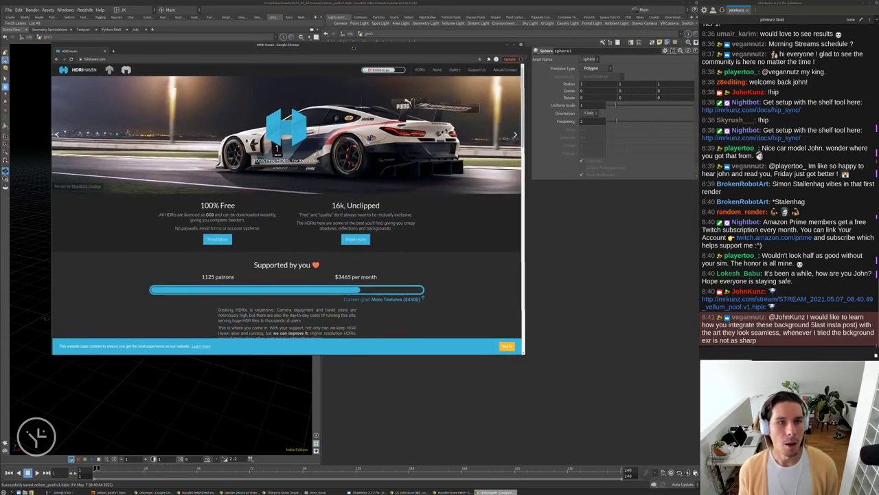
# Move the browser over Houdini and load the streamer's personal website in a new tab.
pyautogui.moveTo(354, 47); pyautogui.dragTo(460, 83)
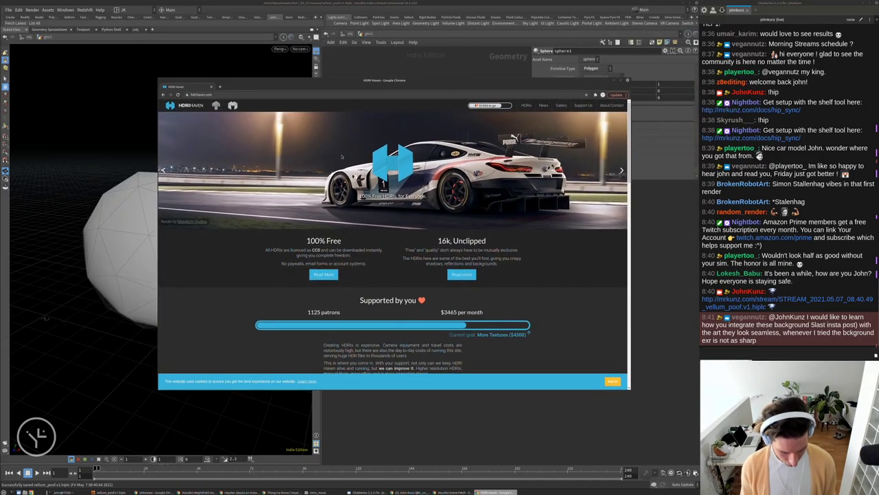
pyautogui.hotkey('ctrl', 't')
pyautogui.write('mrkunz.com/usefs/')
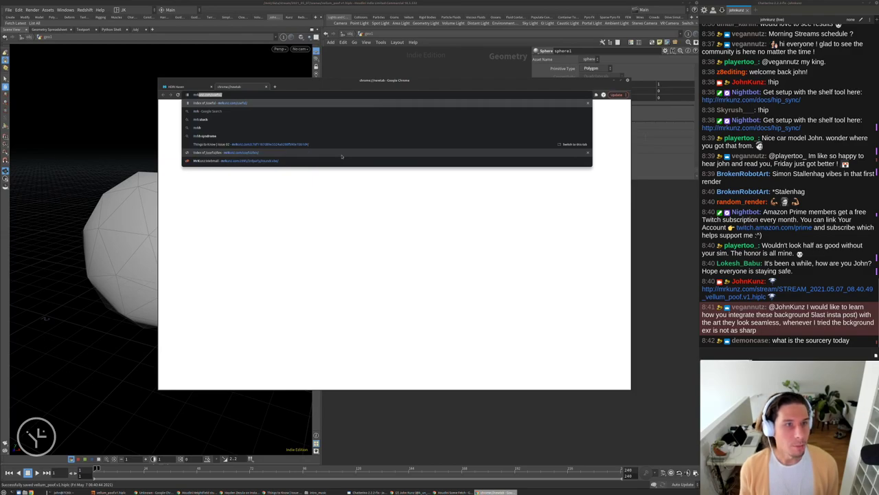
pyautogui.press('Right')
pyautogui.hotkey('ctrl', 'a')
pyautogui.write('john')
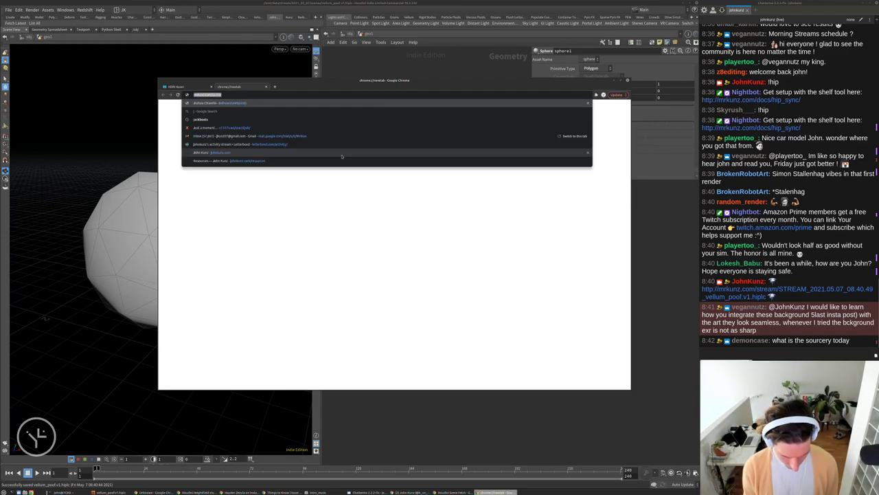
pyautogui.press('Return')
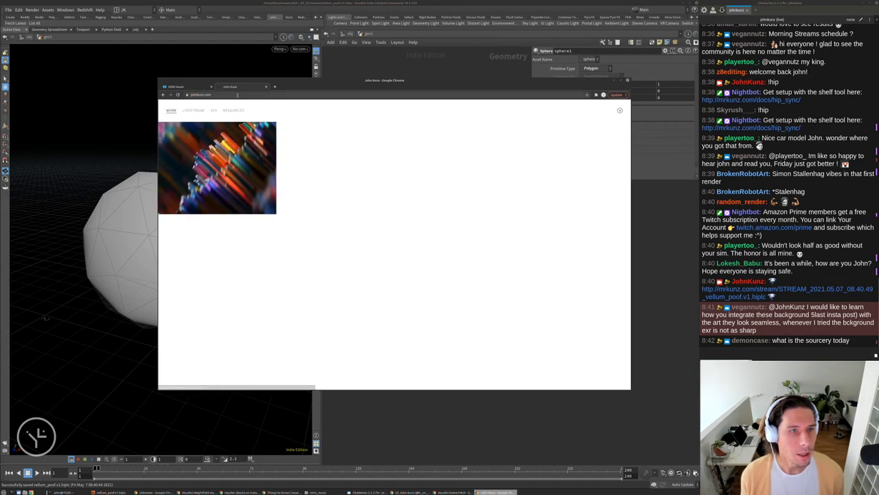
# Open the site's Resources page, send !resources in chat, and follow the HDRI Haven link.
pyautogui.click(233, 110)
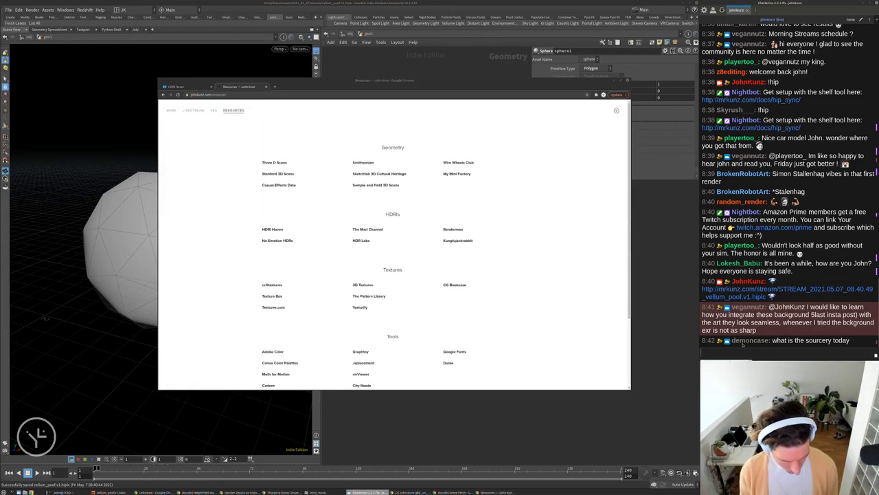
pyautogui.write('!re')
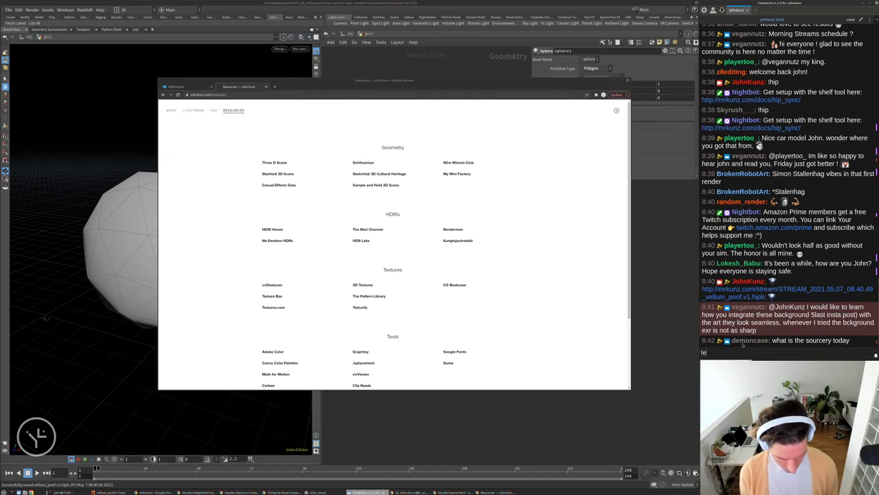
pyautogui.write('s')
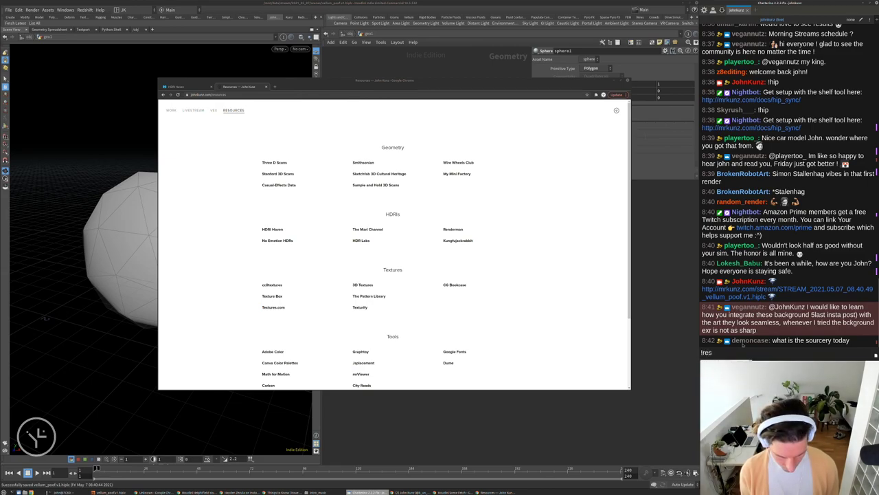
pyautogui.write('ources')
pyautogui.press('Return')
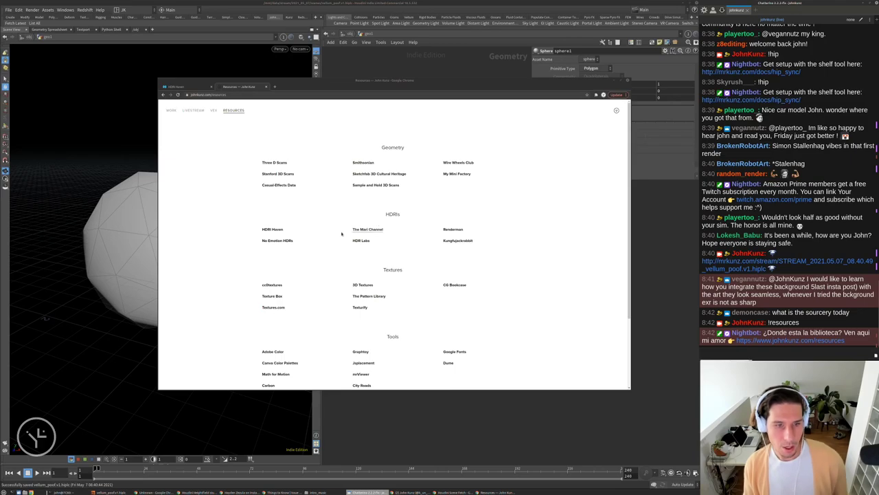
pyautogui.click(274, 230)
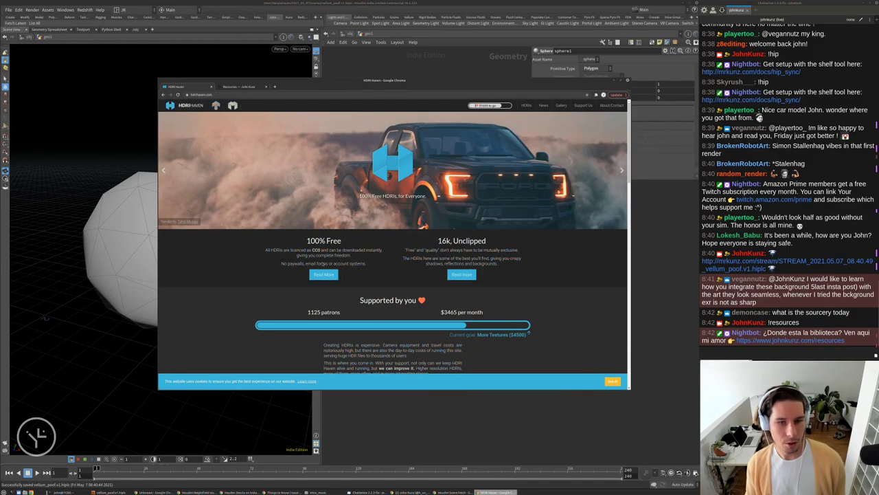
# From the licence page, browse all HDRIs and open the Lilienstein HDRI.
pyautogui.click(324, 274)
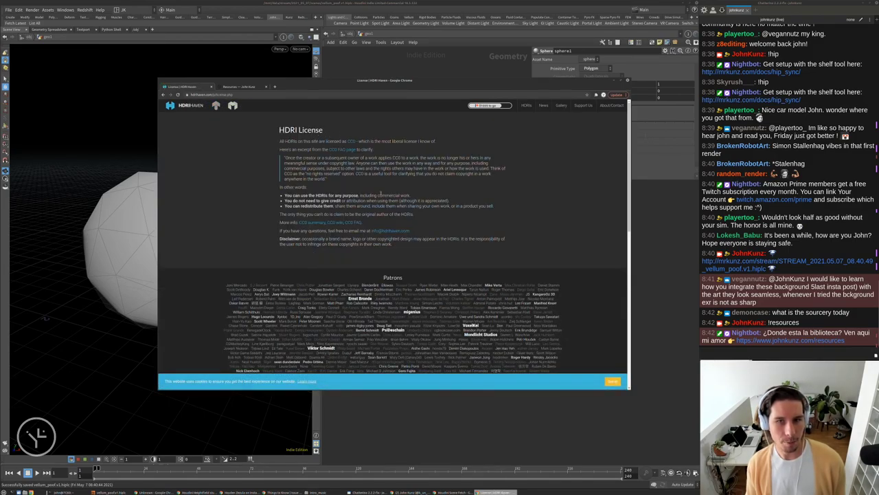
pyautogui.click(526, 105)
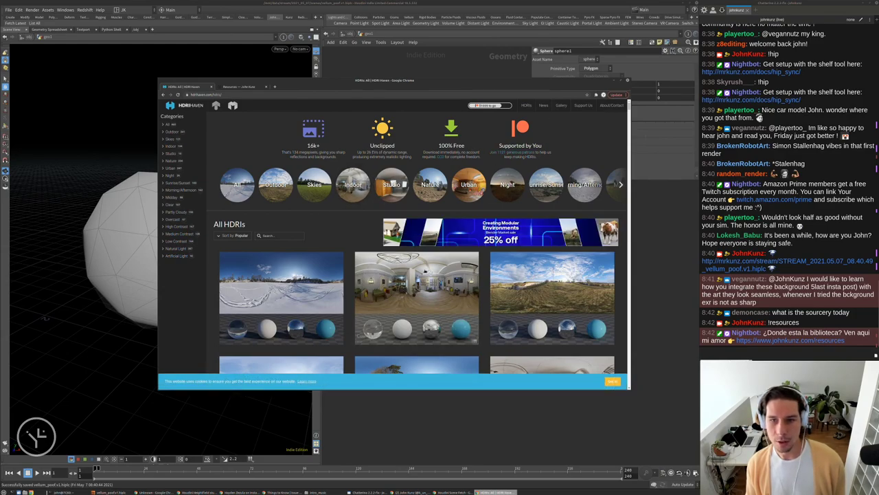
pyautogui.scroll(-2, 412, 330)
pyautogui.scroll(-4, 290, 224)
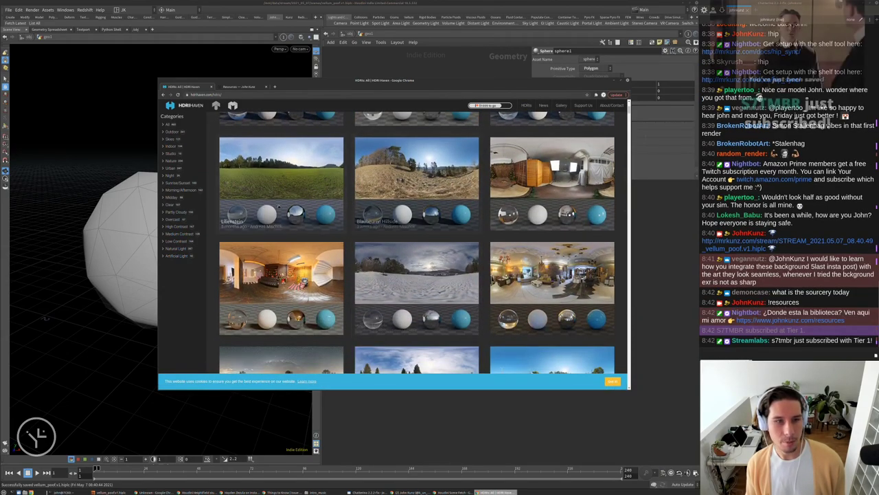
pyautogui.click(282, 172)
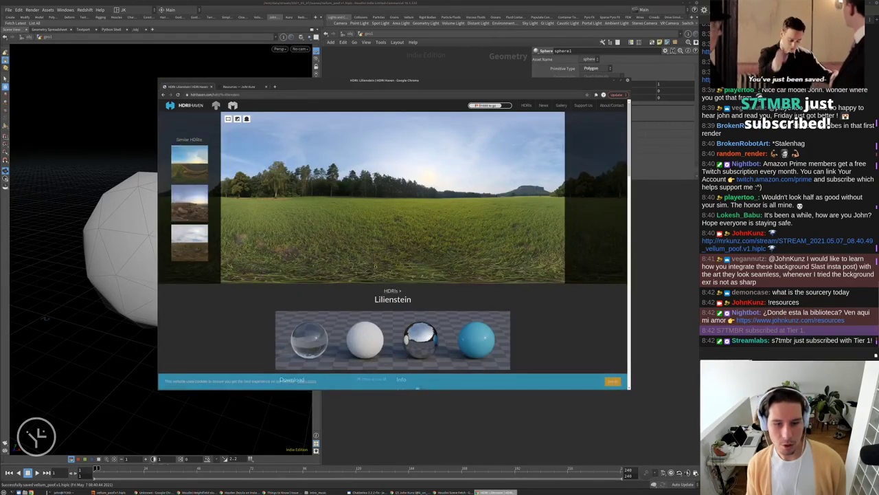
# Review the Lilienstein page and start the 8K Tonemapped JPG download, then cancel saving.
pyautogui.scroll(-4, 351, 284)
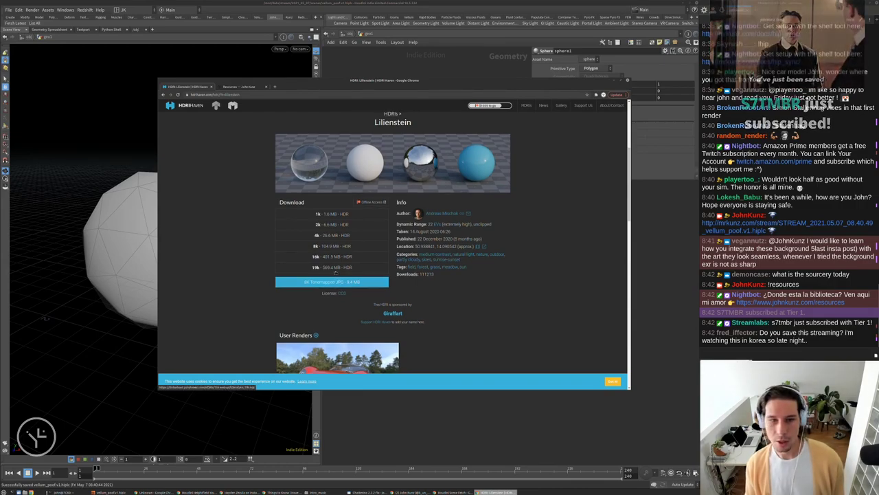
pyautogui.scroll(4, 340, 275)
pyautogui.scroll(1, 385, 220)
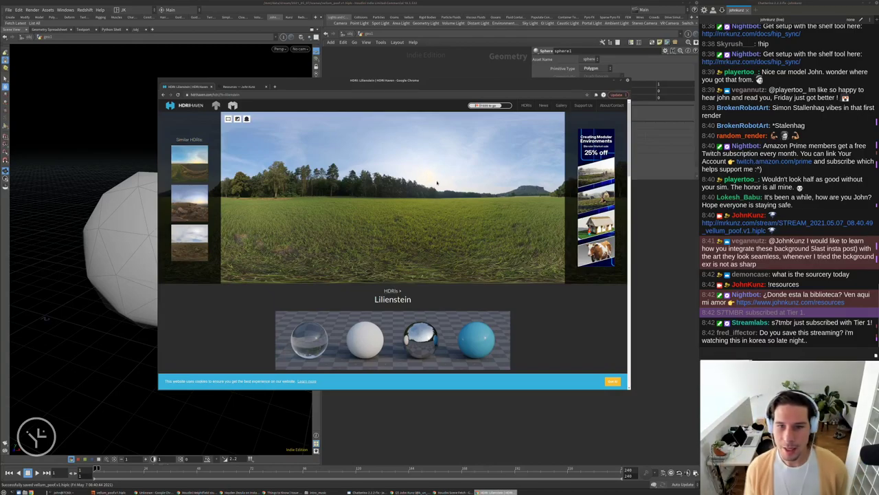
pyautogui.scroll(-2, 437, 183)
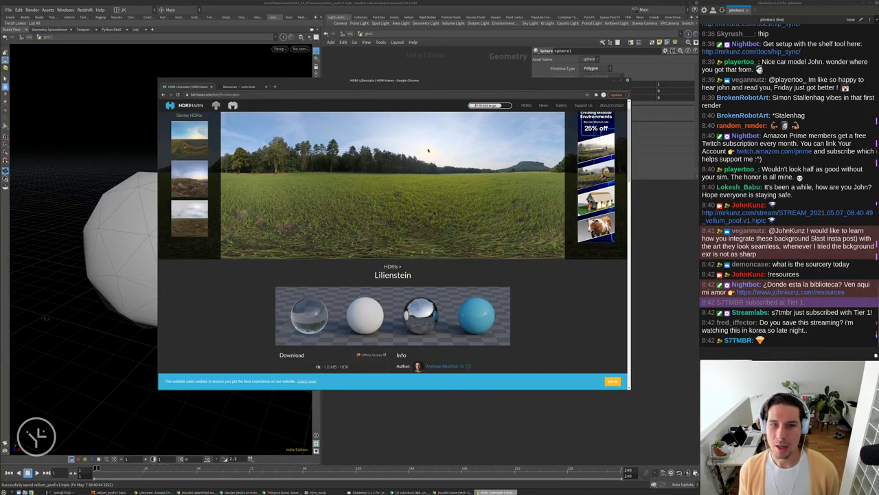
pyautogui.scroll(2, 429, 159)
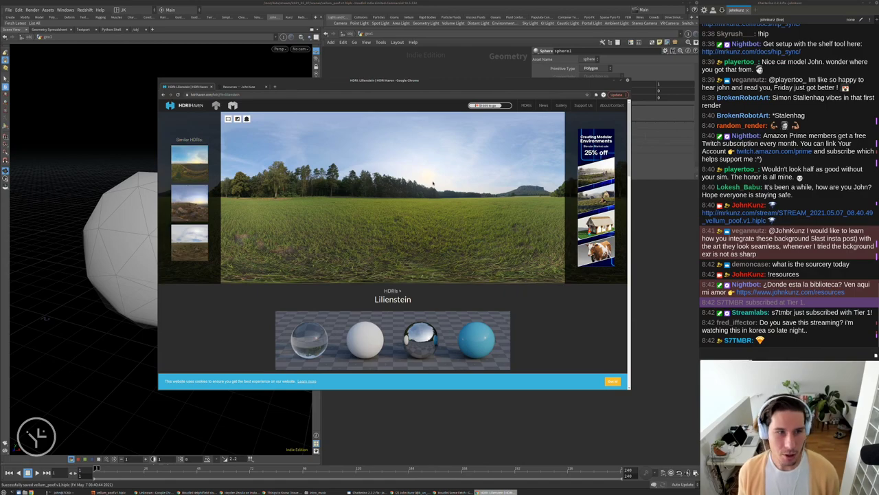
pyautogui.scroll(-12, 428, 165)
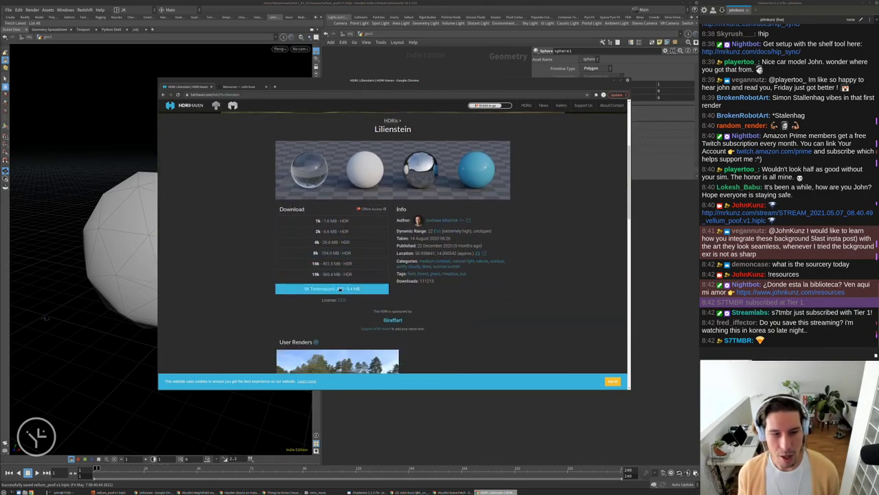
pyautogui.click(353, 292)
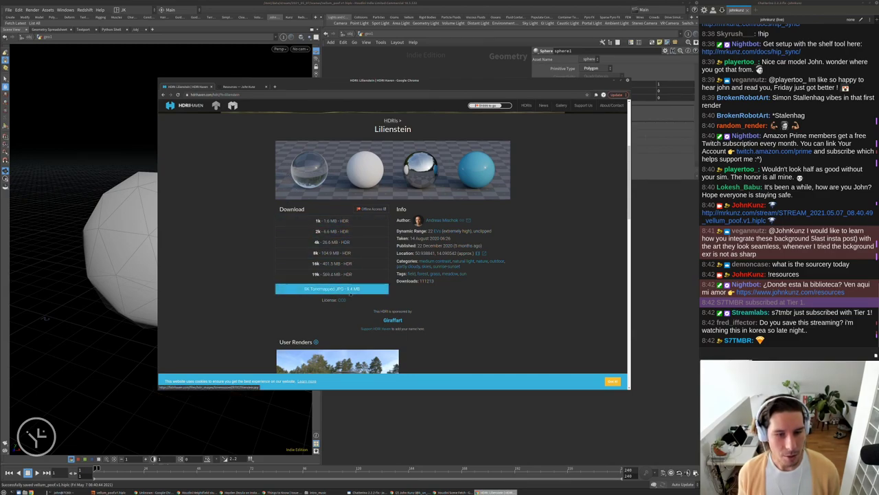
pyautogui.click(491, 311)
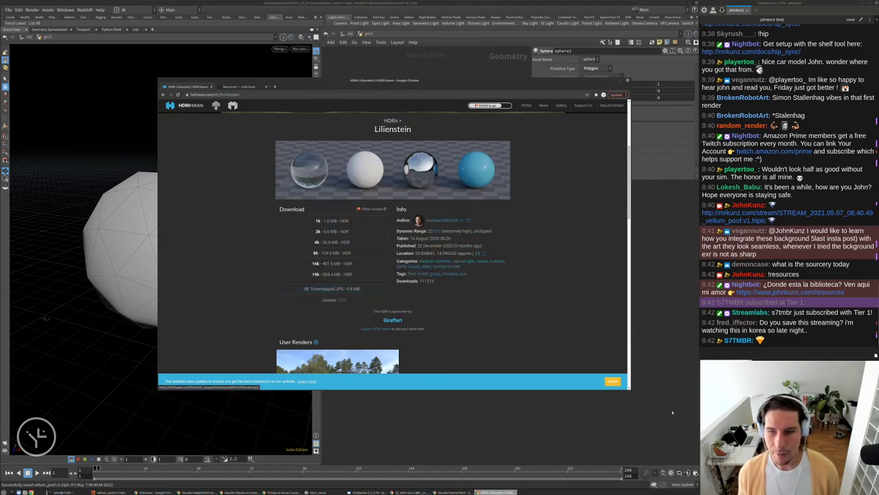
# Look over the page once more, then return to the Houdini window.
pyautogui.scroll(12, 482, 313)
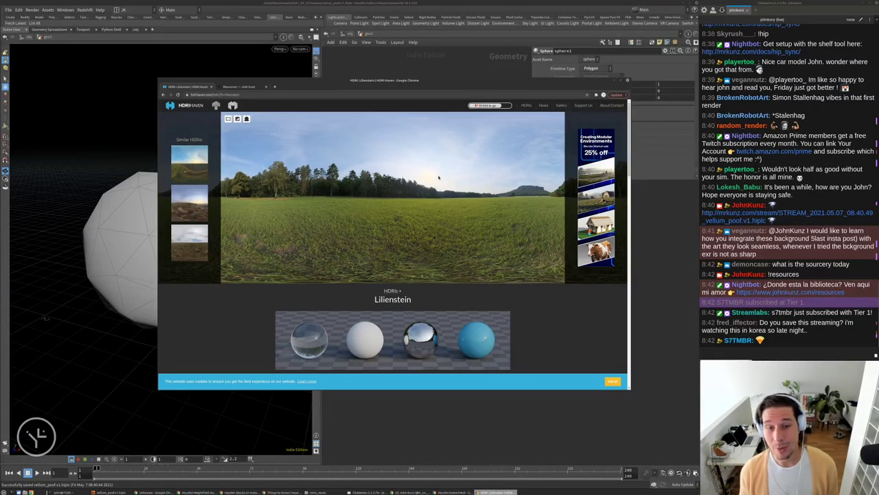
pyautogui.scroll(-1, 438, 177)
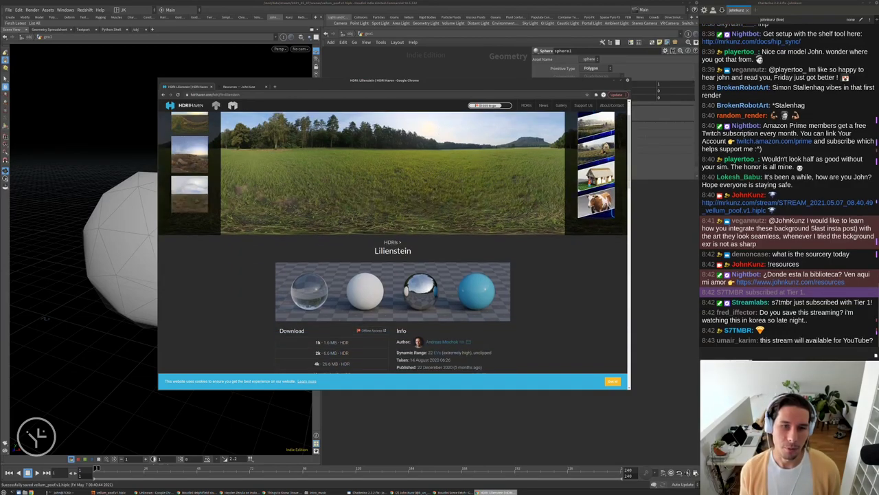
pyautogui.scroll(1, 393, 241)
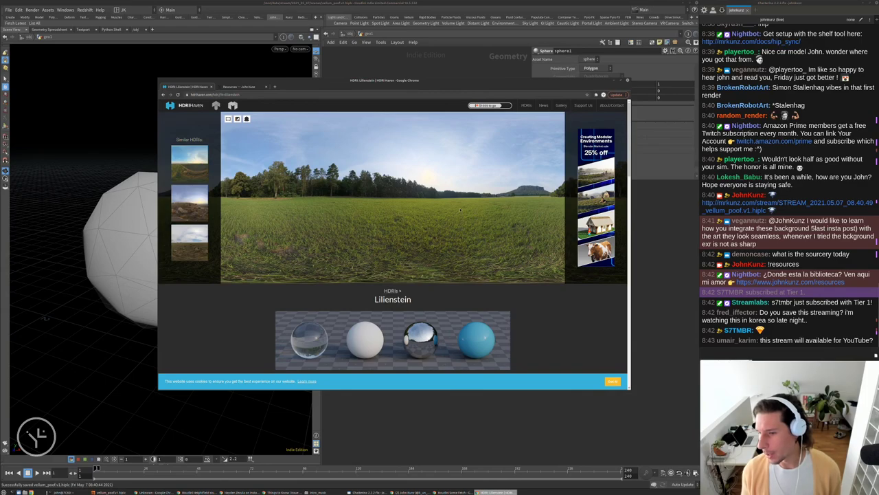
pyautogui.click(630, 313)
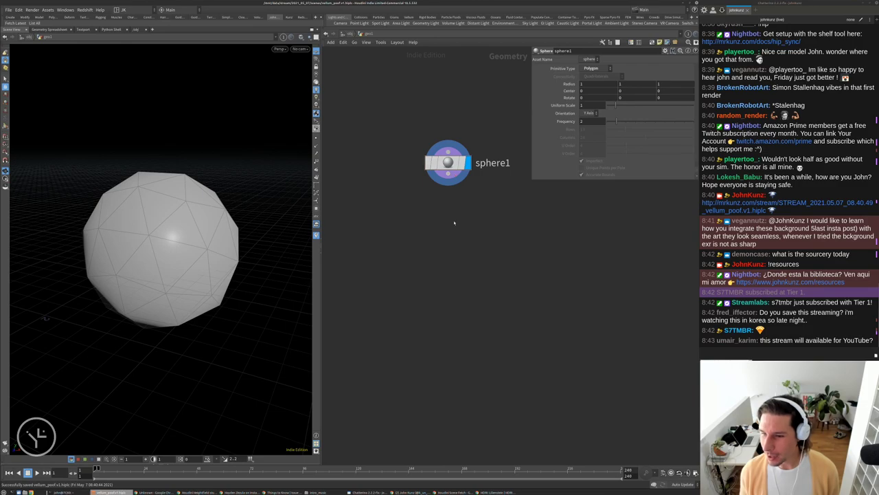
# Move sphere1 to a new spot in the network editor and bring up the TAB Menu.
pyautogui.moveTo(456, 158); pyautogui.dragTo(453, 207)
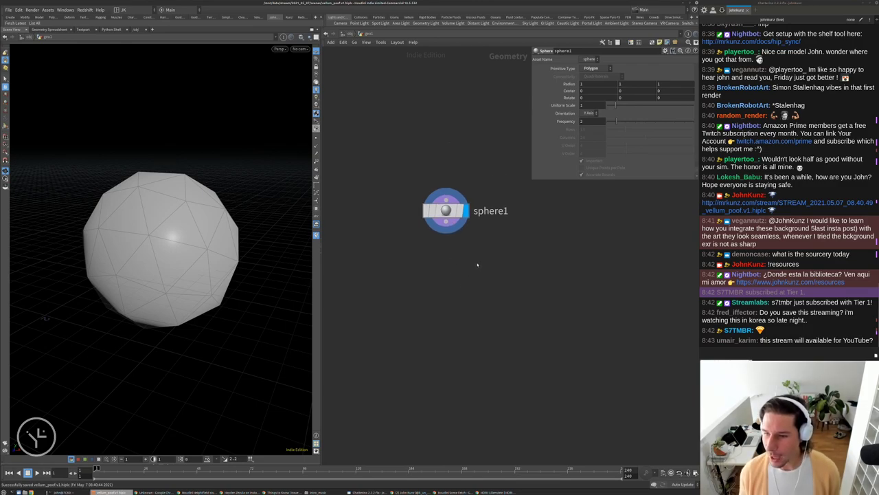
pyautogui.moveTo(447, 210); pyautogui.dragTo(432, 189)
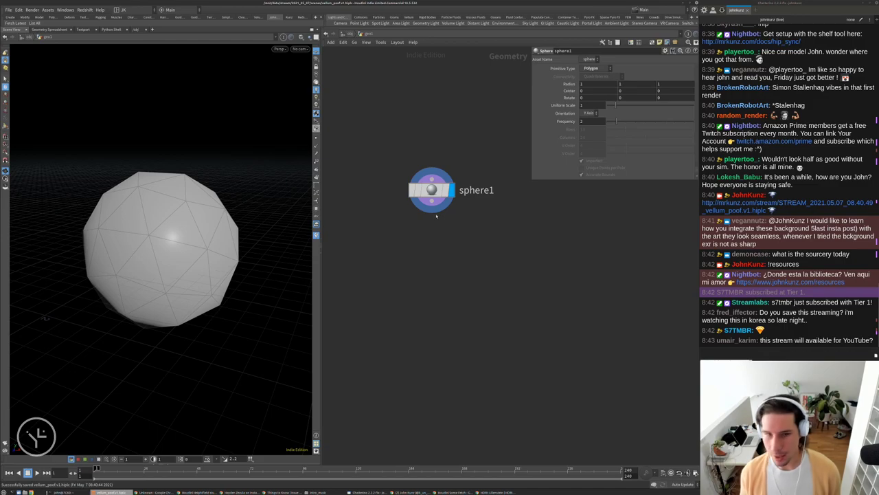
pyautogui.moveTo(434, 203); pyautogui.dragTo(431, 189)
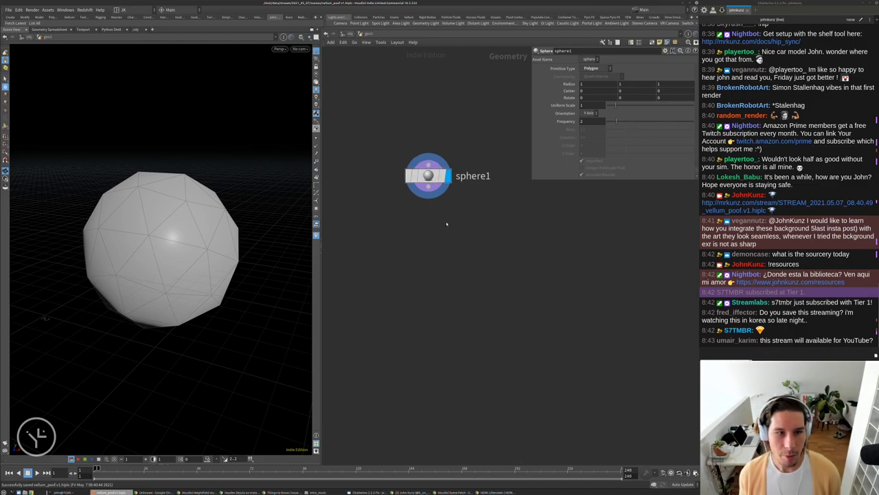
pyautogui.press('Tab')
pyautogui.moveTo(469, 254)
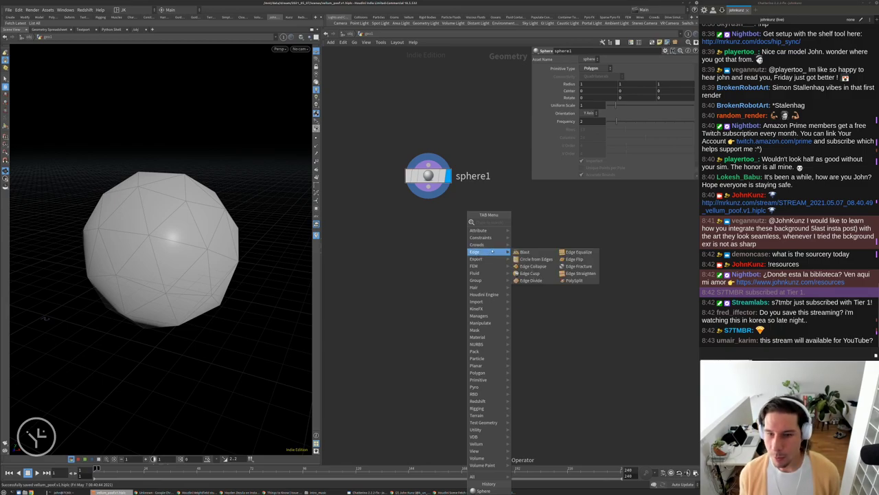
# Search 'vell' and place a Vellum Configure Cloth node below sphere1.
pyautogui.press('Escape')
pyautogui.press('Tab')
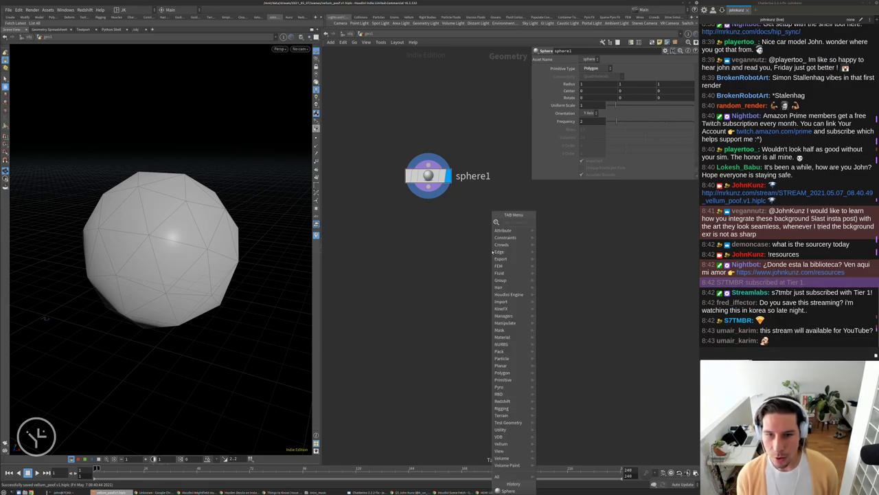
pyautogui.write('vell')
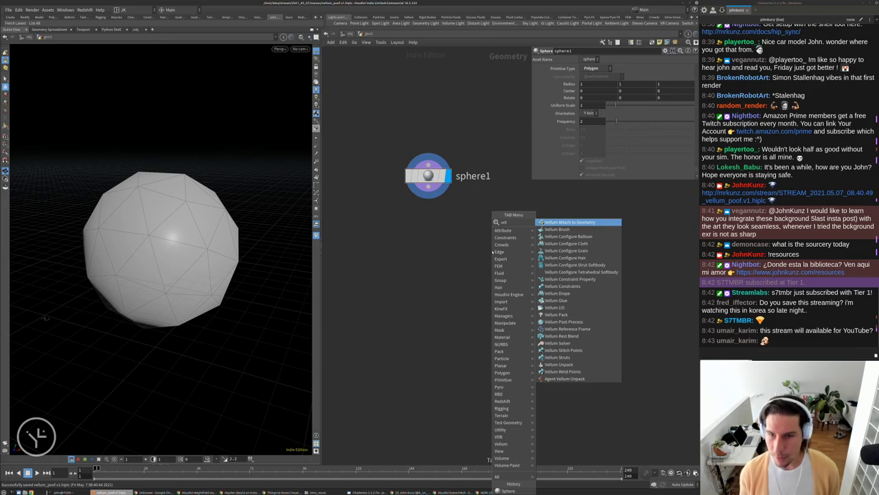
pyautogui.click(577, 243)
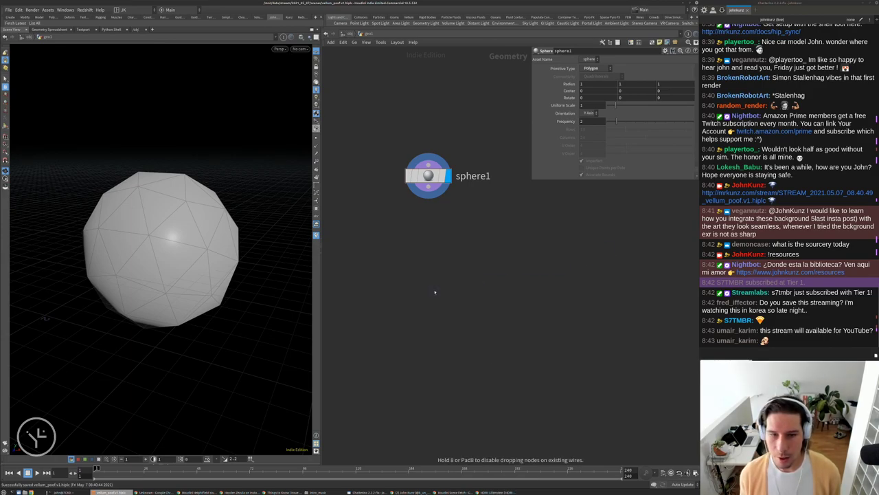
pyautogui.click(434, 290)
# Try sphere1's Primitive Type as Primitive, orbit to inspect, then set it back to Polygon.
pyautogui.click(428, 176)
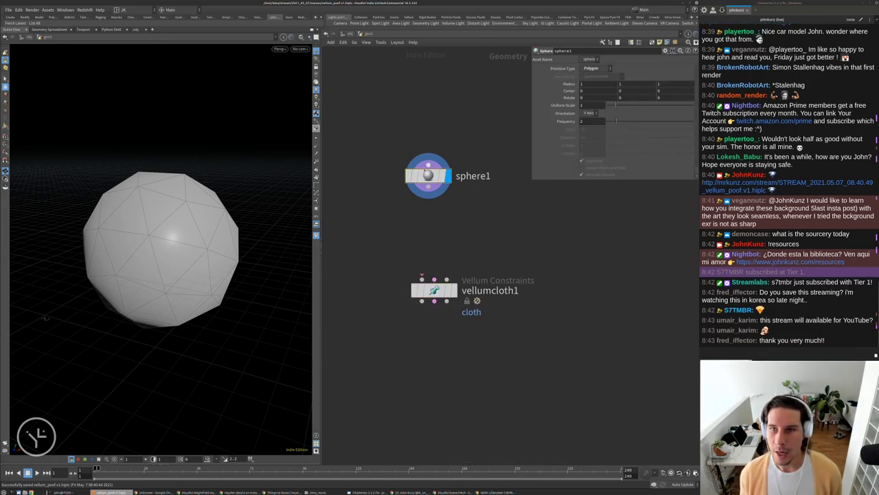
pyautogui.click(586, 68)
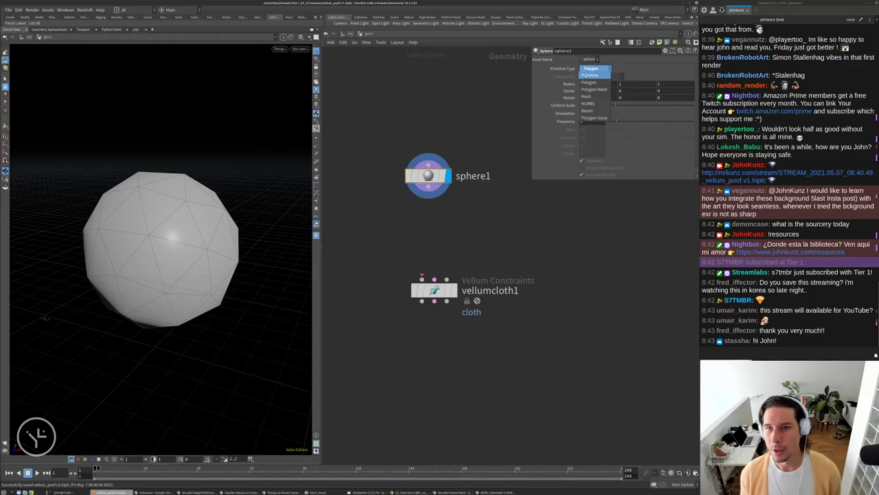
pyautogui.click(587, 64)
pyautogui.moveTo(158, 226); pyautogui.dragTo(131, 175)
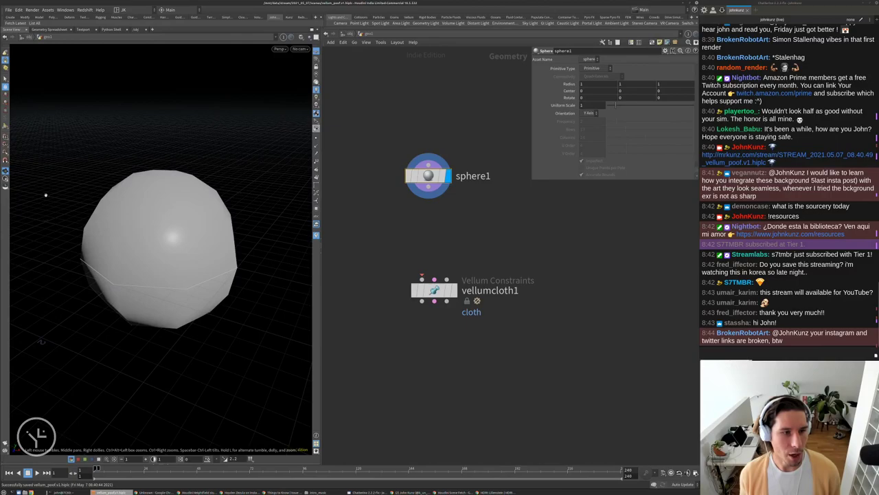
pyautogui.moveTo(142, 153); pyautogui.dragTo(286, 127)
pyautogui.click(591, 69)
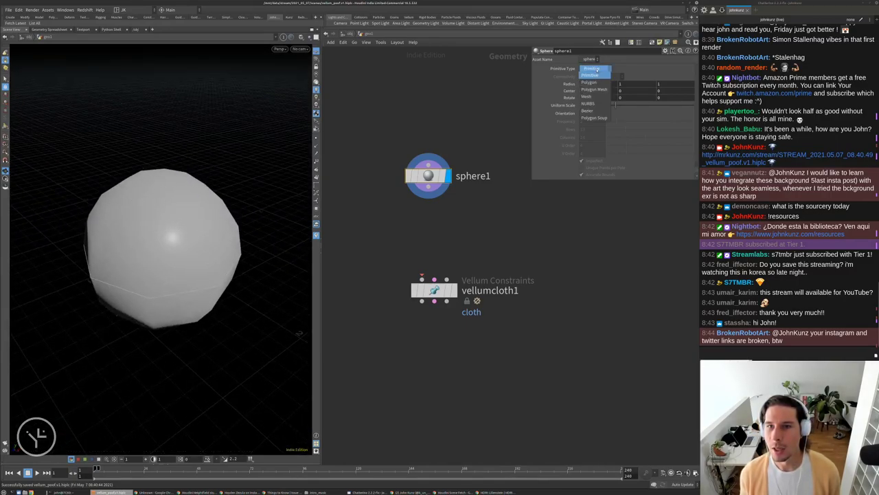
pyautogui.click(591, 82)
pyautogui.moveTo(289, 323); pyautogui.dragTo(227, 227)
# Wire sphere1's output into vellumcloth1, orbit the view, and highlight '45 day thing?' in chat.
pyautogui.moveTo(428, 199); pyautogui.dragTo(437, 240)
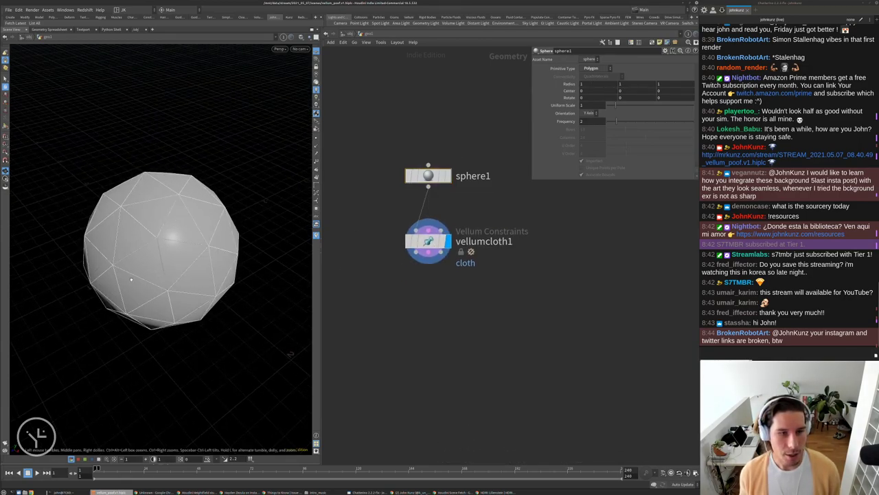
pyautogui.moveTo(148, 249); pyautogui.dragTo(152, 226)
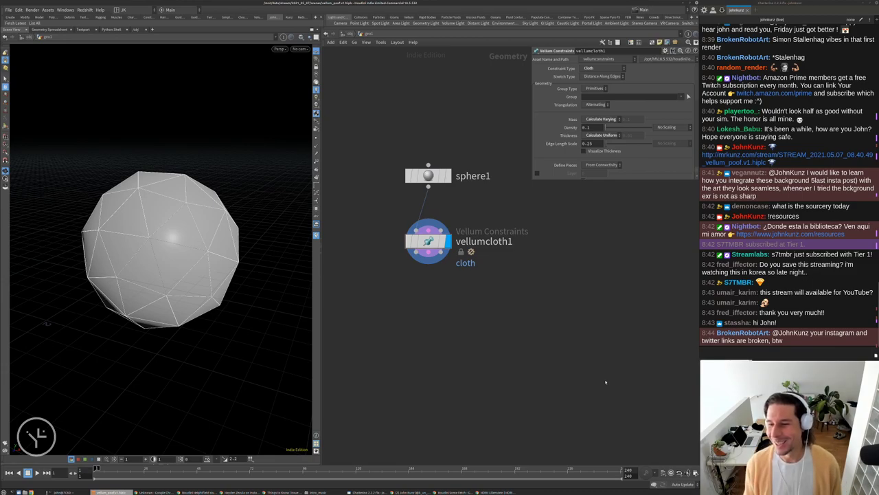
pyautogui.click(738, 351)
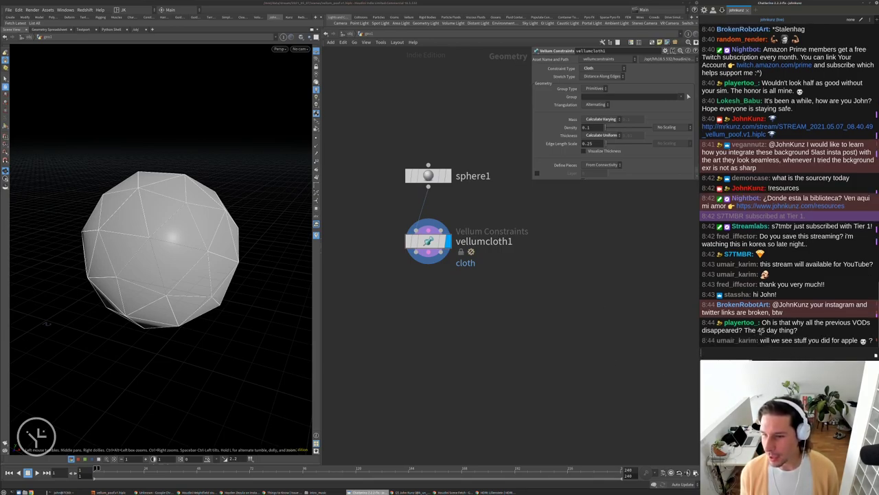
pyautogui.moveTo(758, 331); pyautogui.dragTo(798, 331)
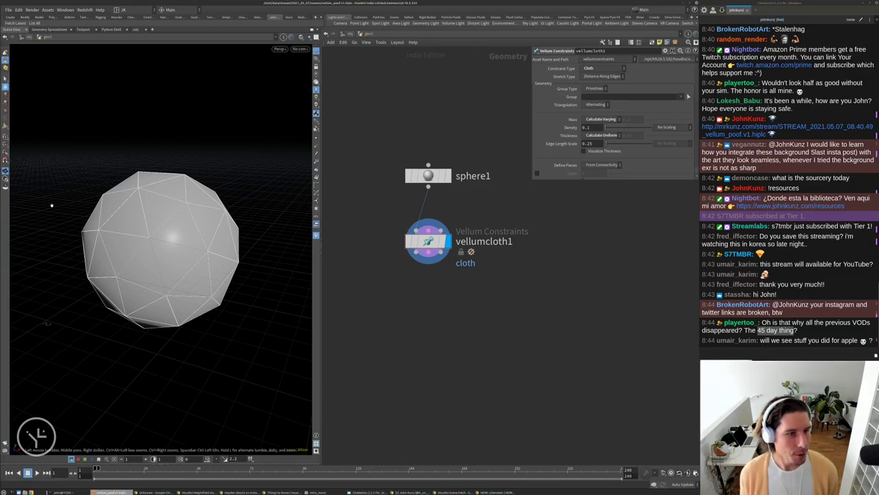
# Orbit slightly around the sphere, then switch to the browser window.
pyautogui.moveTo(50, 206); pyautogui.dragTo(82, 207)
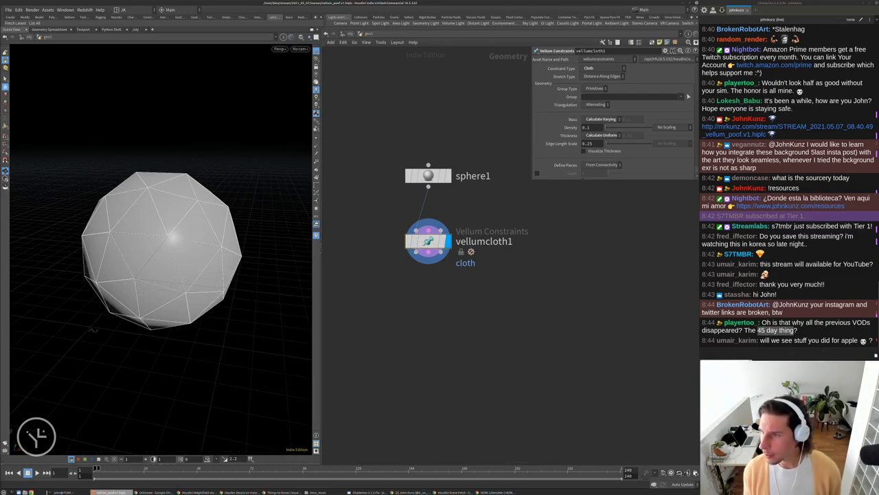
pyautogui.hotkey('alt', 'Tab')
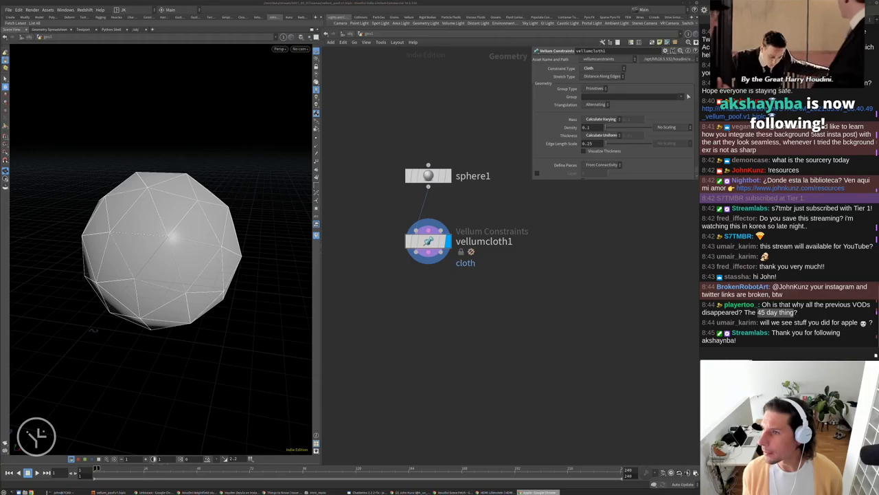
pyautogui.hotkey('alt', 'Tab')
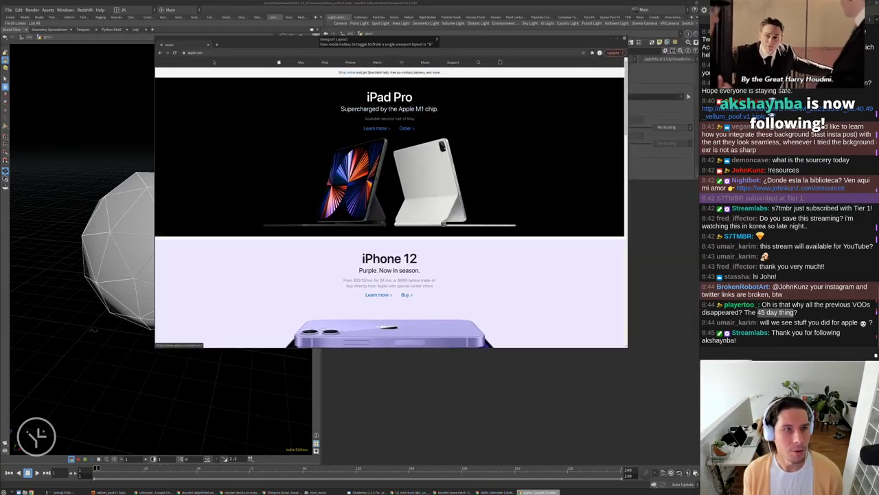
# Scroll through Apple's homepage and open the iMac 24" product page.
pyautogui.scroll(-5, 389, 206)
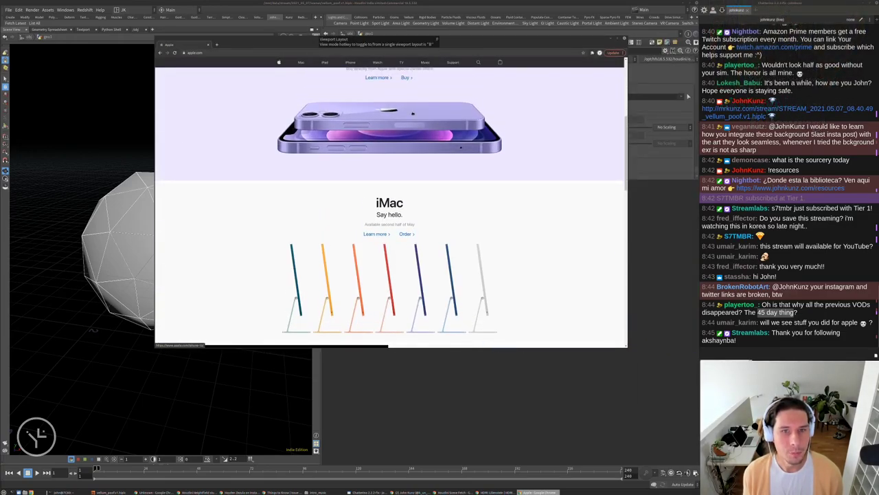
pyautogui.scroll(2, 584, 141)
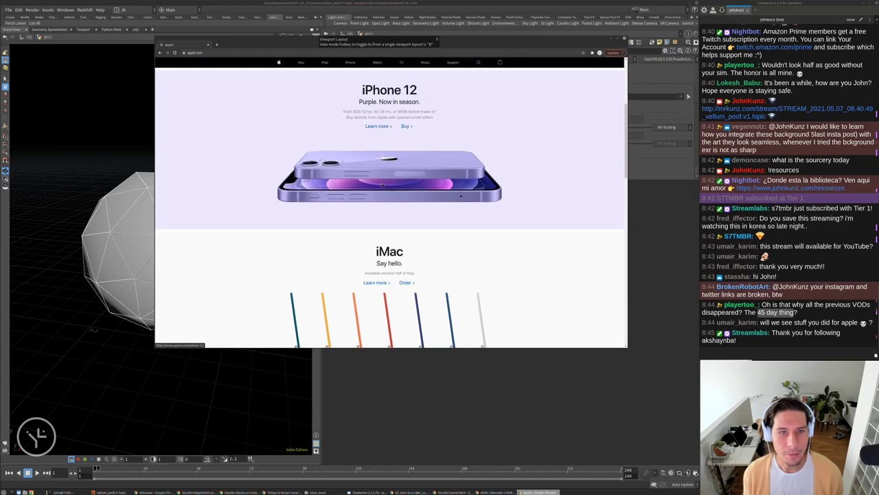
pyautogui.scroll(-2, 385, 268)
pyautogui.scroll(-7, 385, 268)
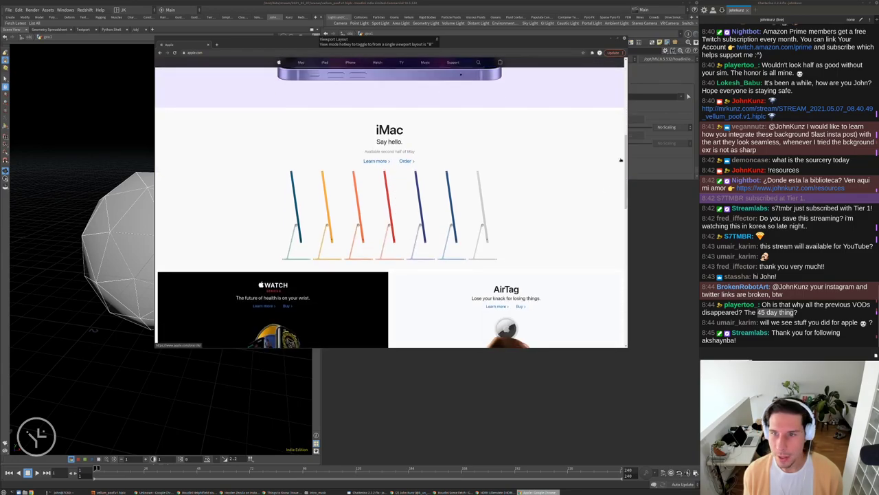
pyautogui.scroll(3, 390, 206)
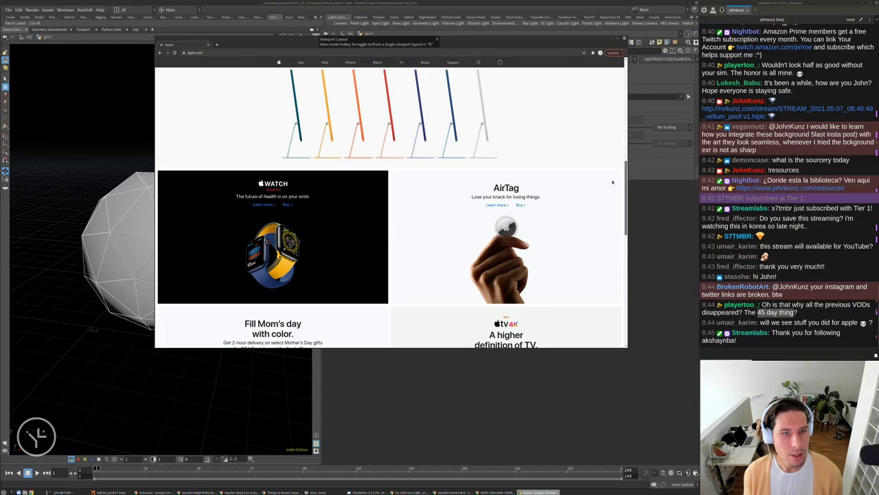
pyautogui.scroll(3, 390, 206)
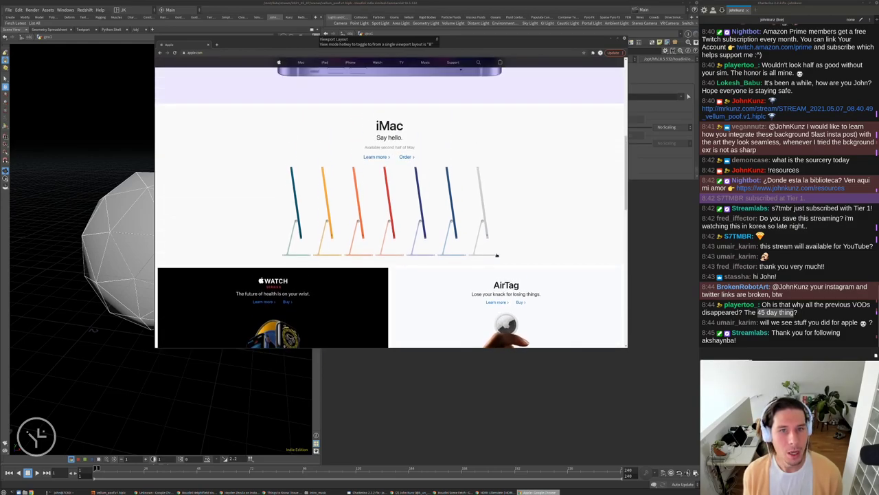
pyautogui.click(369, 158)
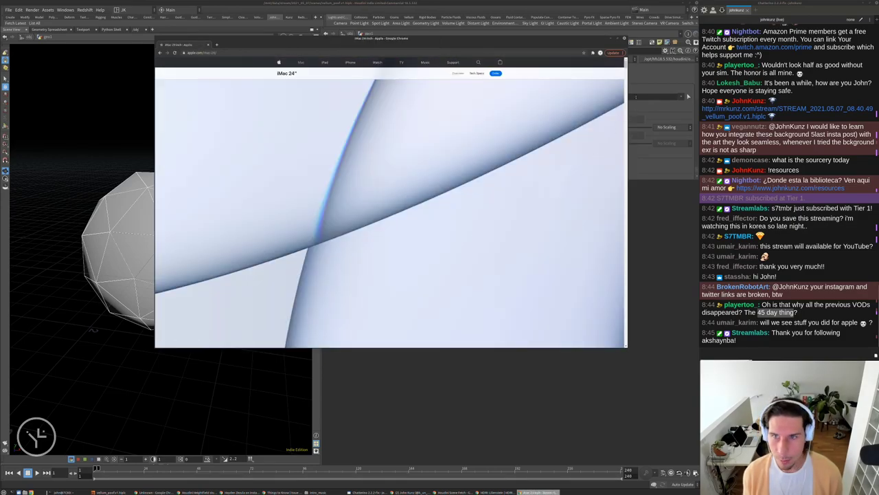
# Scroll through the iMac 24" page, then minimize Chrome to return to Houdini.
pyautogui.scroll(-10, 522, 262)
pyautogui.scroll(5, 390, 207)
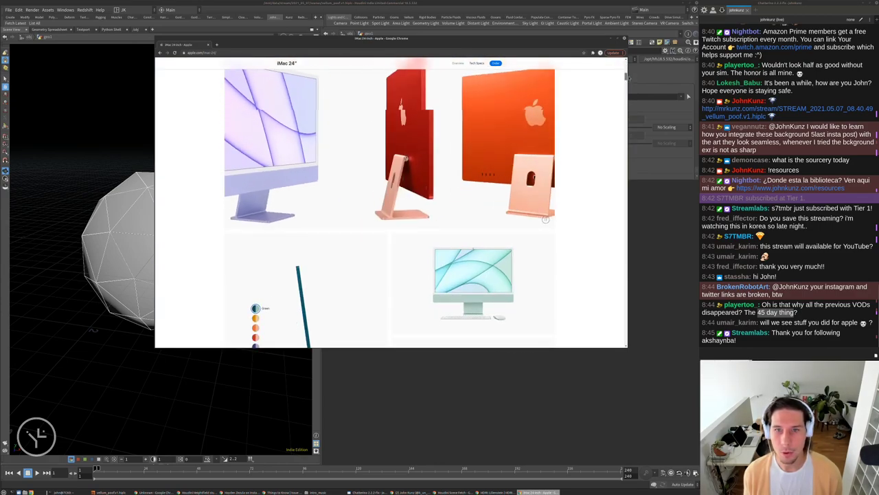
pyautogui.scroll(3, 389, 206)
pyautogui.scroll(-5, 390, 206)
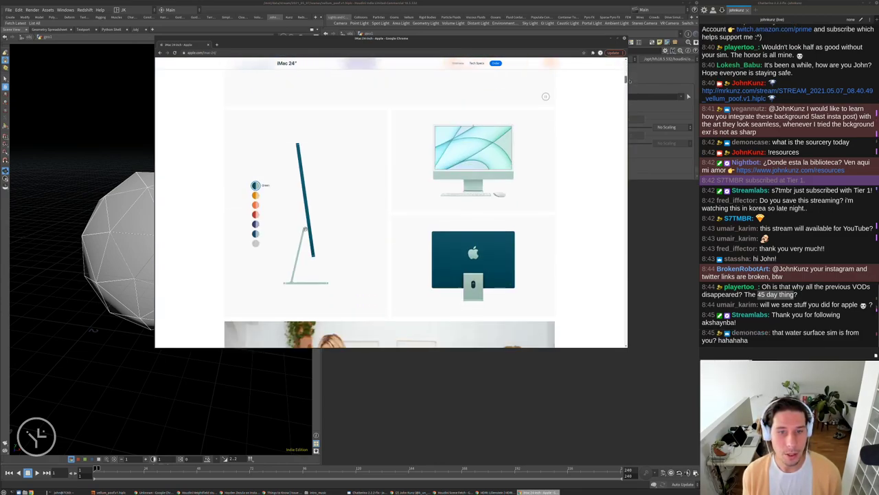
pyautogui.scroll(-6, 390, 206)
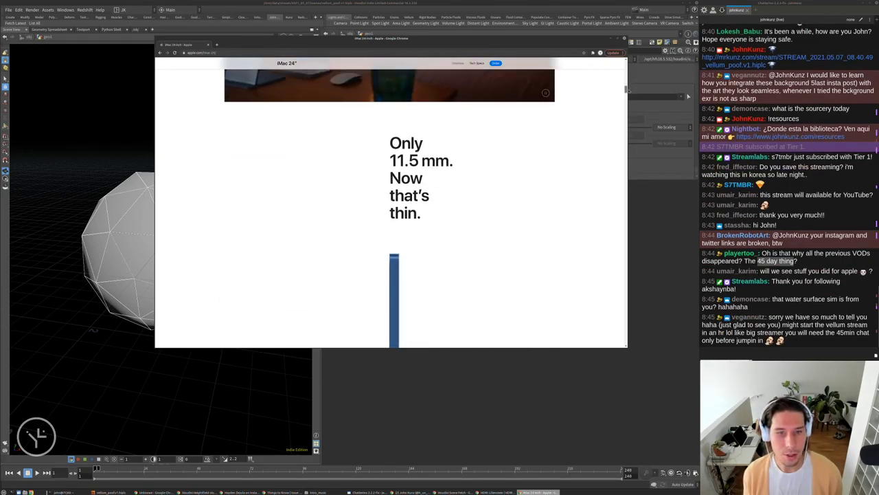
pyautogui.scroll(-10, 618, 174)
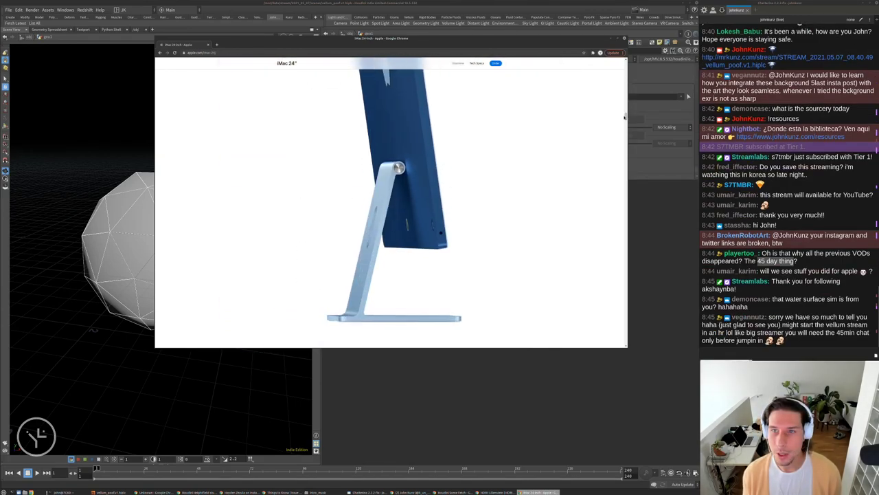
pyautogui.scroll(-10, 618, 174)
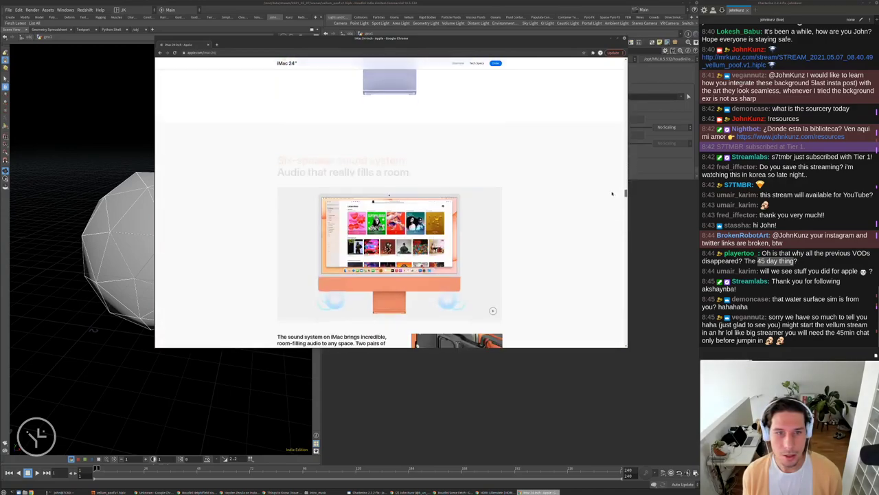
pyautogui.scroll(-10, 596, 259)
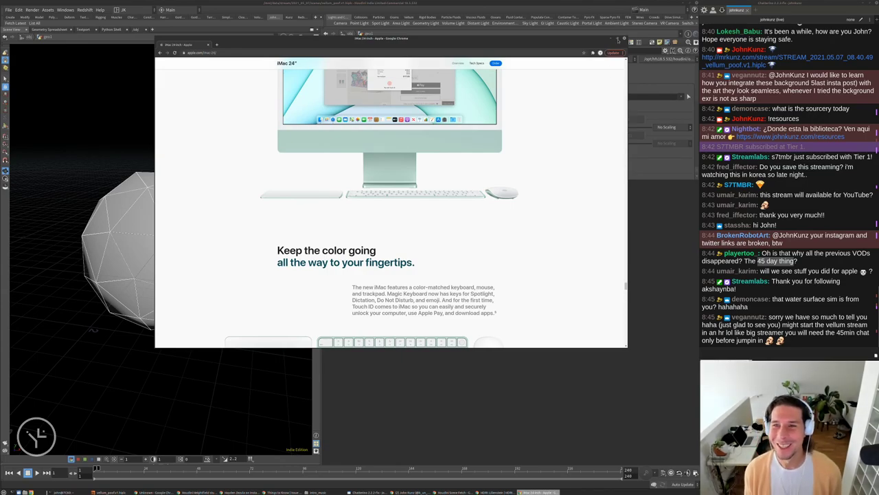
pyautogui.click(620, 40)
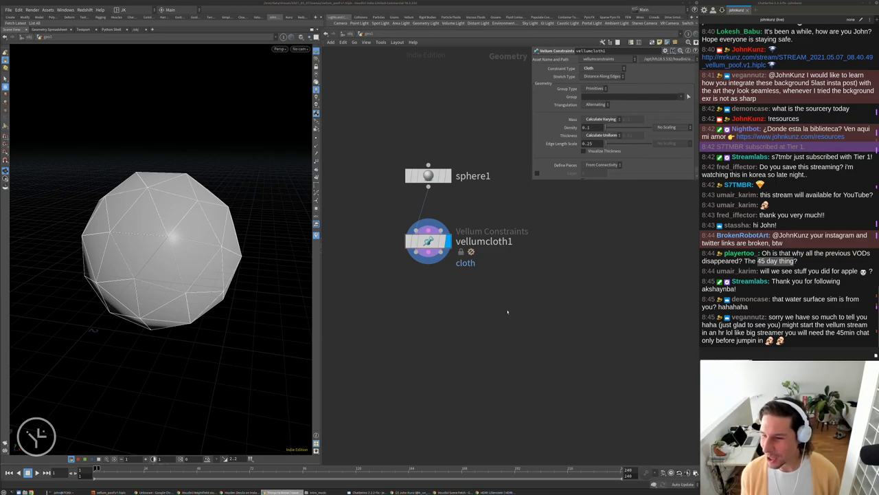
pyautogui.moveTo(458, 295); pyautogui.dragTo(444, 265, button='middle')
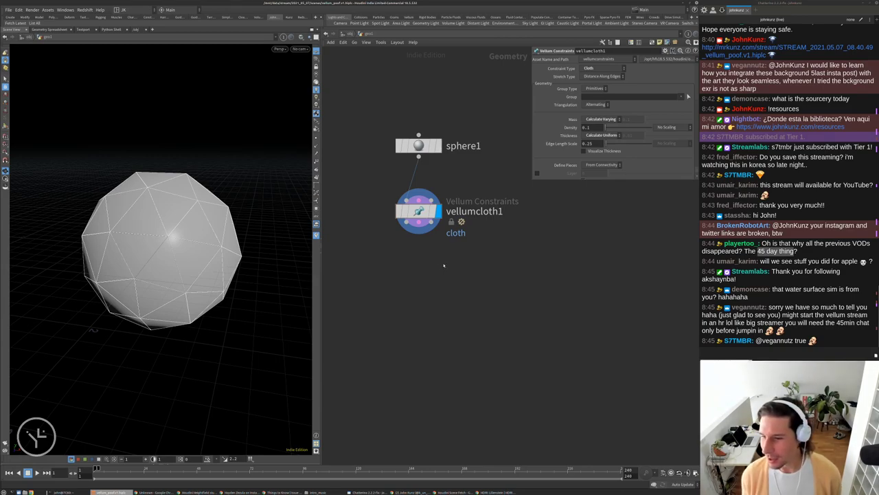
pyautogui.moveTo(456, 298); pyautogui.dragTo(462, 287, button='middle')
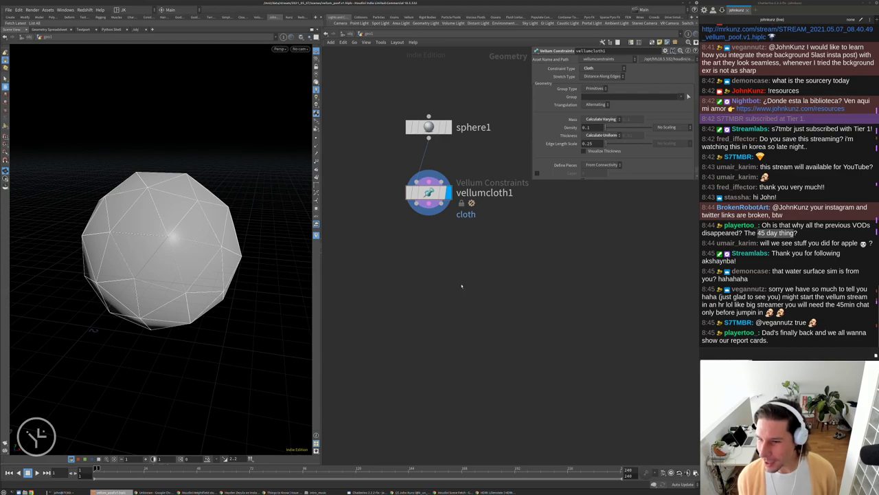
pyautogui.moveTo(462, 288); pyautogui.dragTo(463, 279, button='middle')
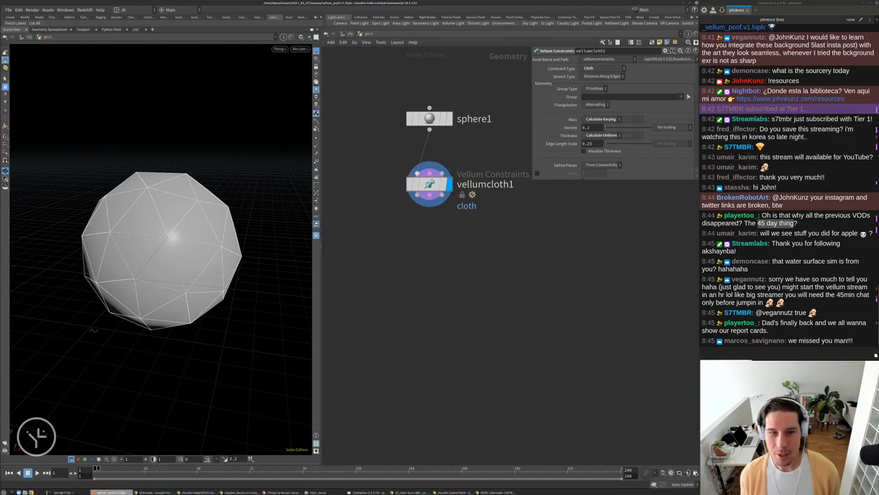
# Search 'vel', place a Vellum Solver wired from vellumcloth1, set its display flag, and lay it out.
pyautogui.press('Tab')
pyautogui.write('v')
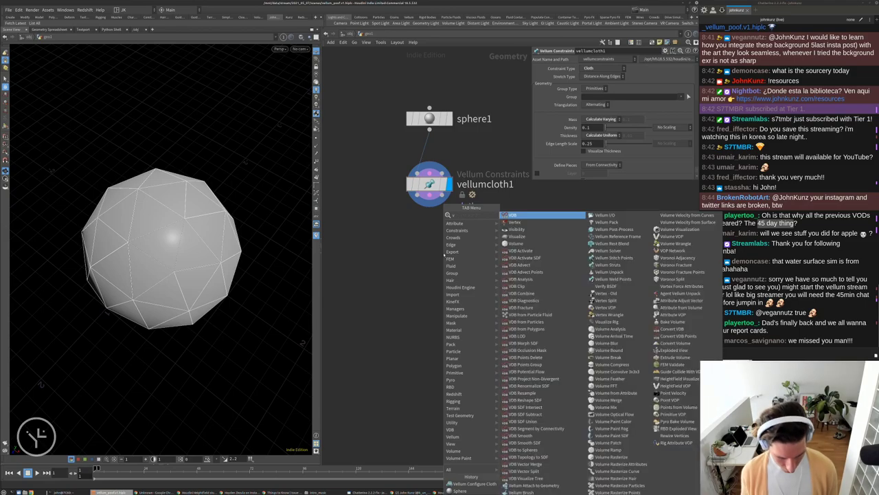
pyautogui.write('el')
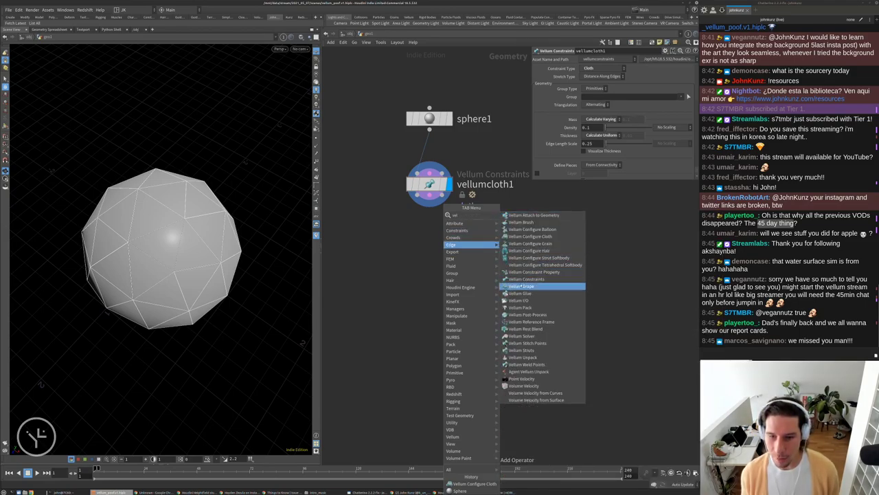
pyautogui.click(529, 336)
pyautogui.click(406, 255)
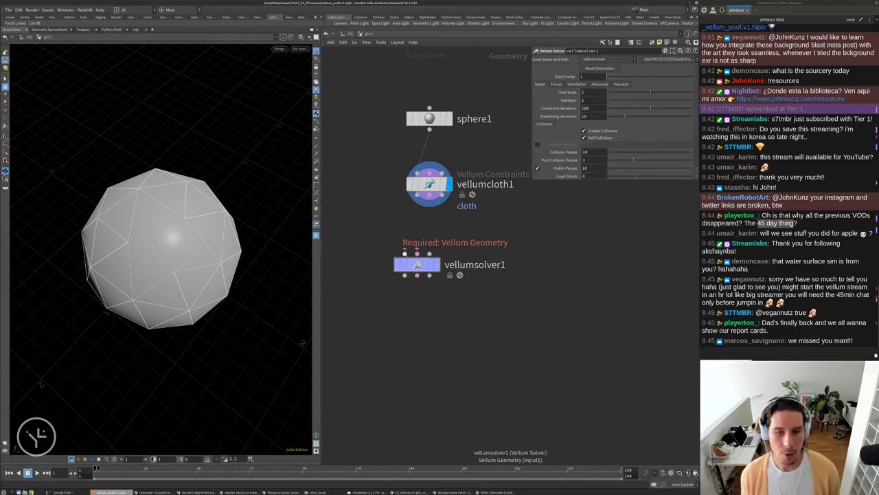
pyautogui.moveTo(405, 254)
pyautogui.mouseDown()
pyautogui.moveTo(428, 206)
pyautogui.moveTo(417, 253)
pyautogui.mouseUp()
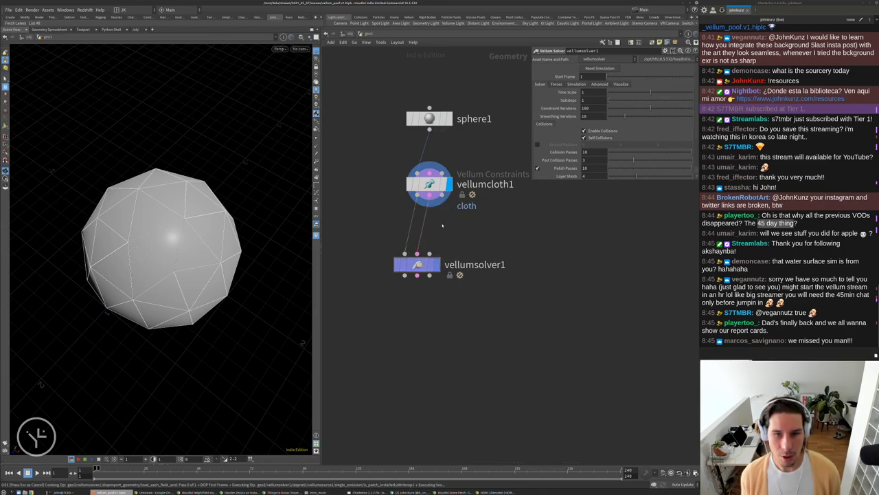
pyautogui.press('r')
pyautogui.press('l')
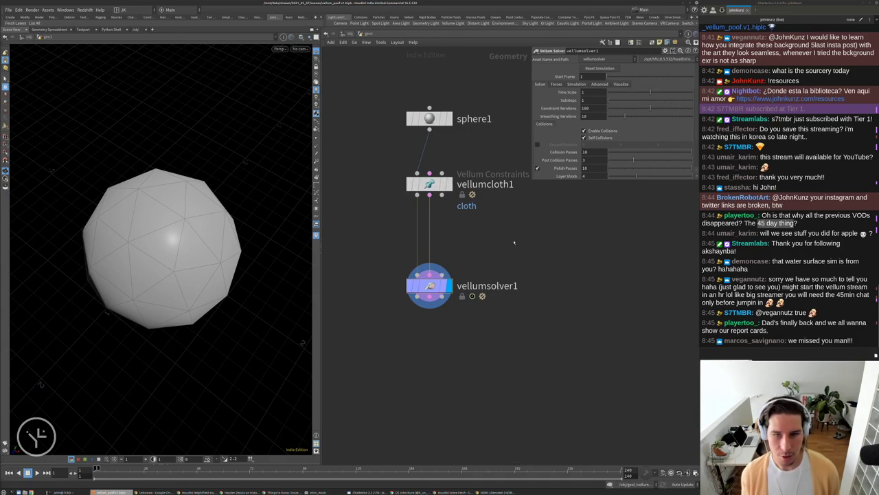
pyautogui.press('Tab')
# Add a Box node and wire it into vellumcloth1's Collision Geometry input.
pyautogui.write('bo')
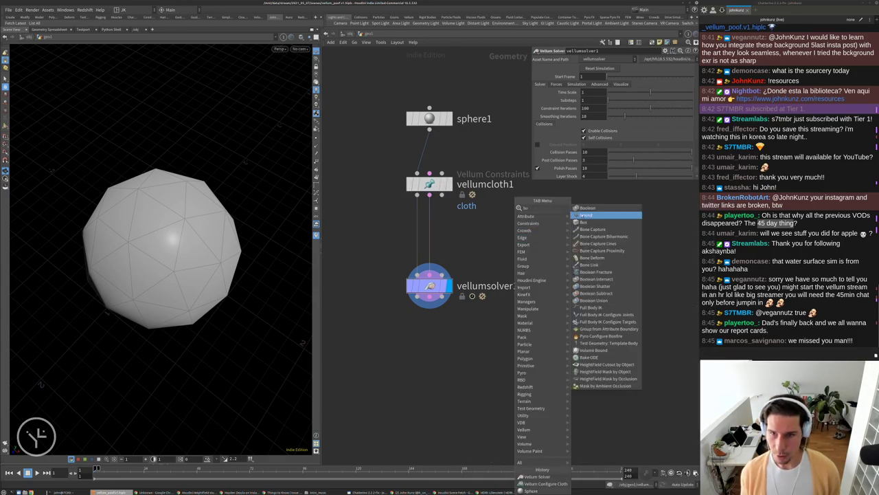
pyautogui.click(583, 222)
pyautogui.moveTo(551, 239); pyautogui.dragTo(440, 285)
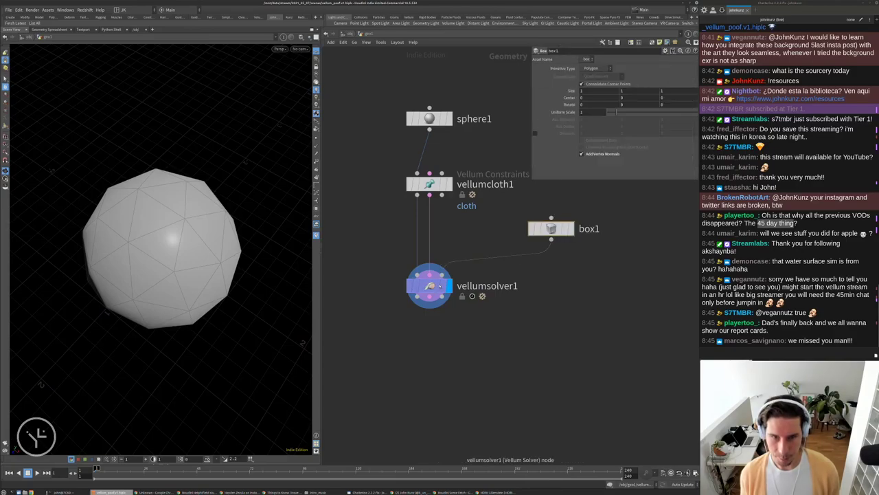
pyautogui.moveTo(551, 239); pyautogui.dragTo(460, 170)
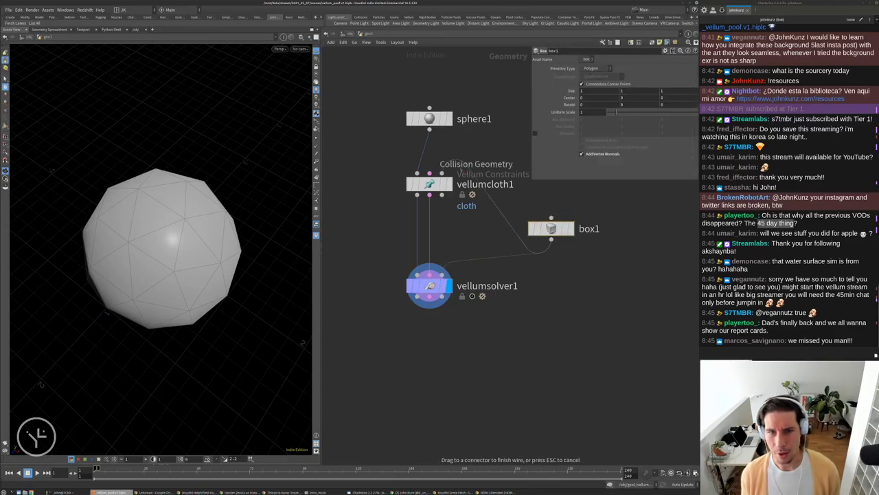
pyautogui.click(442, 173)
pyautogui.click(441, 195)
pyautogui.click(442, 274)
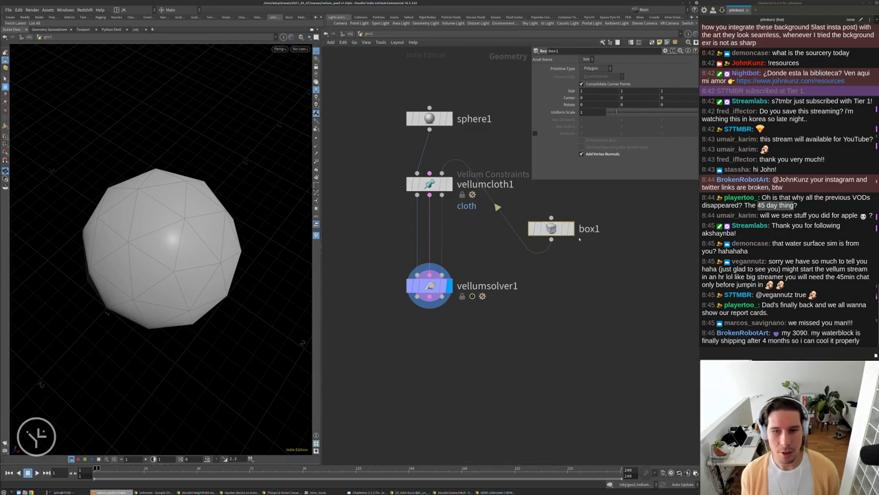
# Template box1 as a wireframe and set its Uniform Scale to 2.34 around the sphere.
pyautogui.click(569, 228)
pyautogui.moveTo(617, 112); pyautogui.dragTo(632, 117)
pyautogui.moveTo(264, 226); pyautogui.dragTo(255, 183)
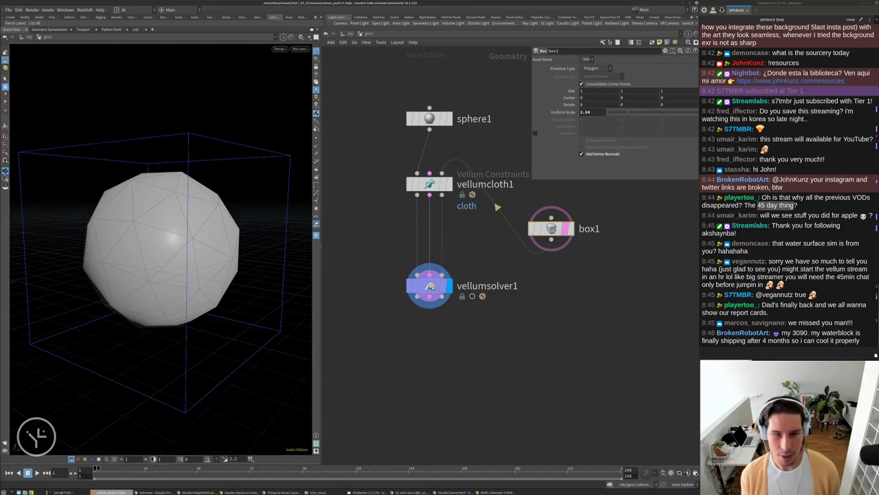
pyautogui.click(430, 285)
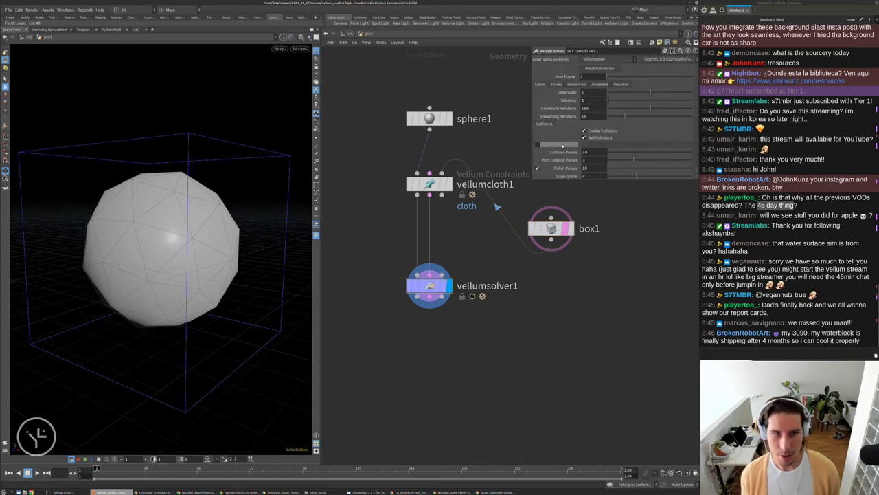
# Play the cloth simulation, then set sphere1's Frequency to 4.
pyautogui.click(556, 84)
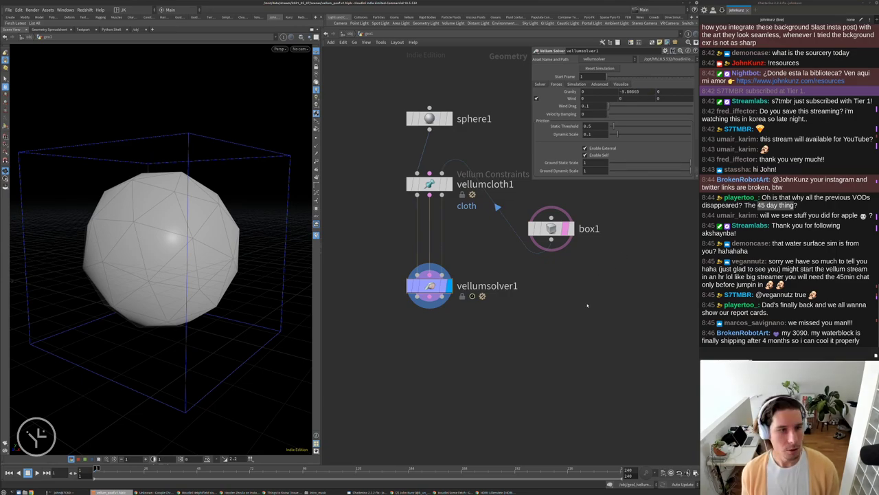
pyautogui.press('Up')
pyautogui.moveTo(245, 284); pyautogui.dragTo(228, 277)
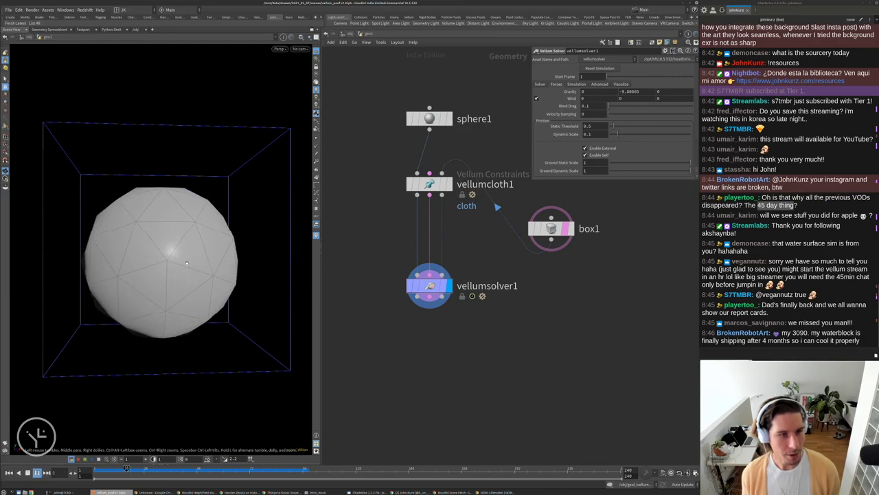
pyautogui.click(429, 118)
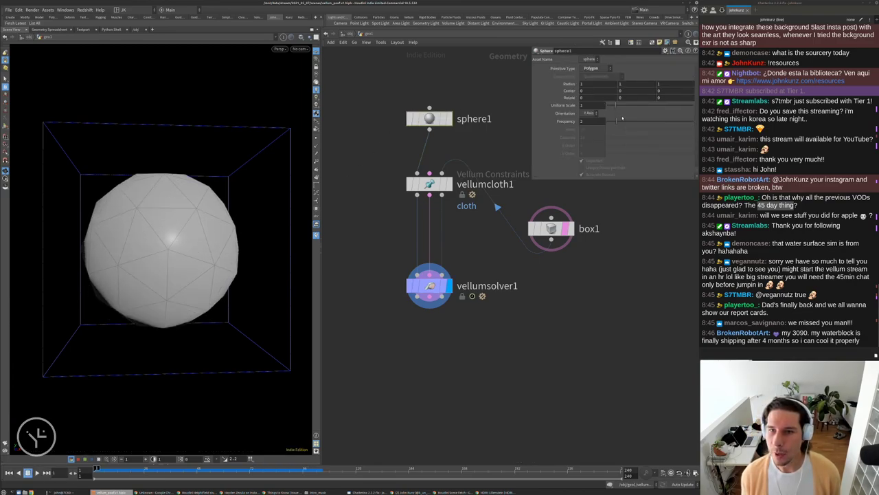
pyautogui.moveTo(623, 118); pyautogui.dragTo(636, 120)
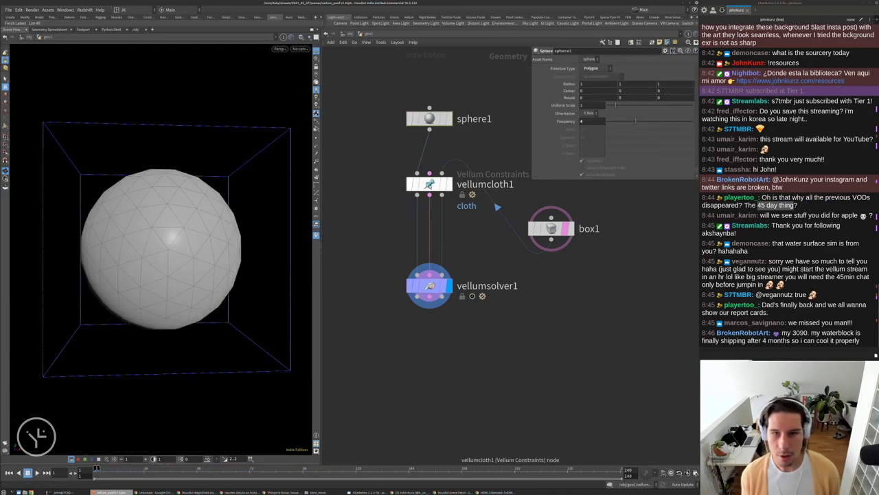
pyautogui.click(429, 183)
pyautogui.scroll(-3, 570, 146)
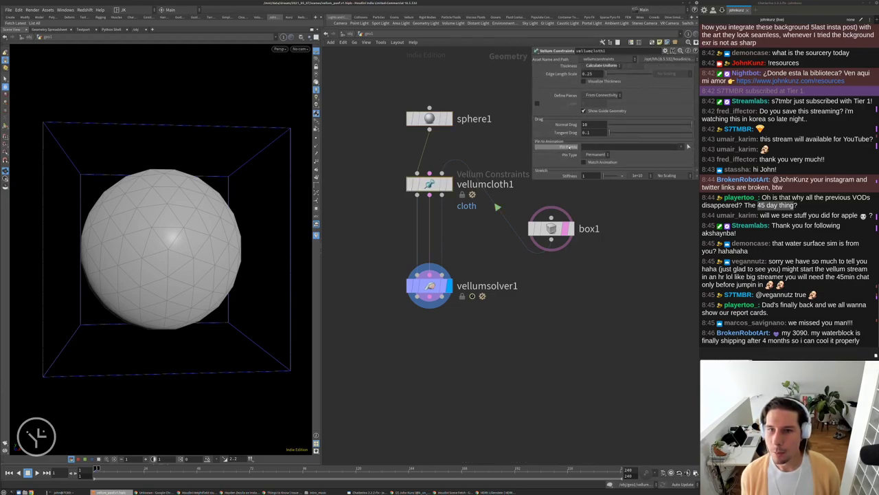
pyautogui.scroll(-4, 570, 146)
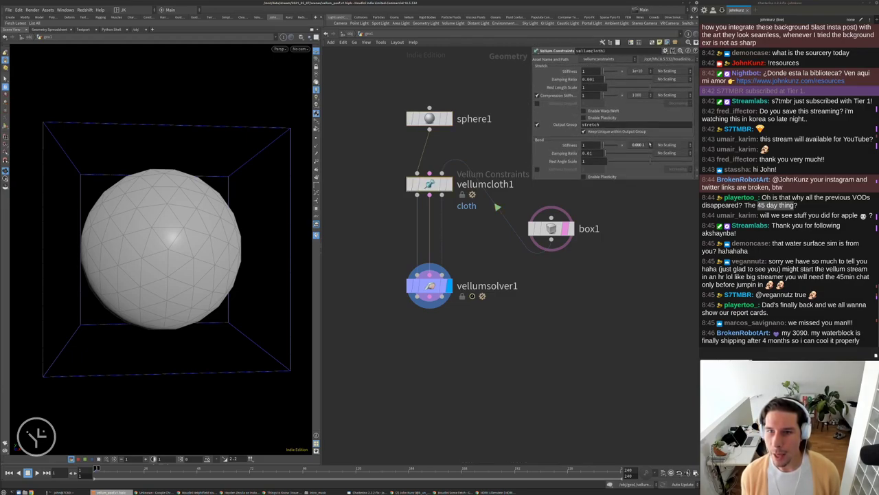
pyautogui.press('Up')
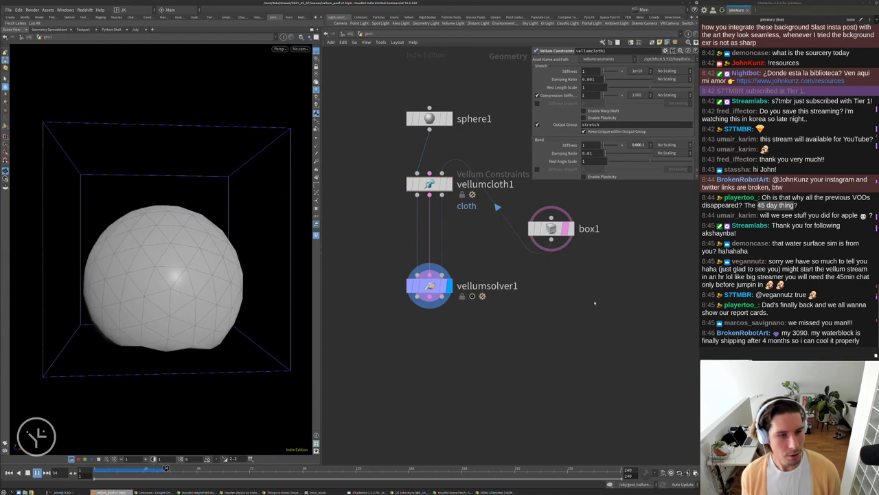
pyautogui.hotkey('ctrl', 'Left')
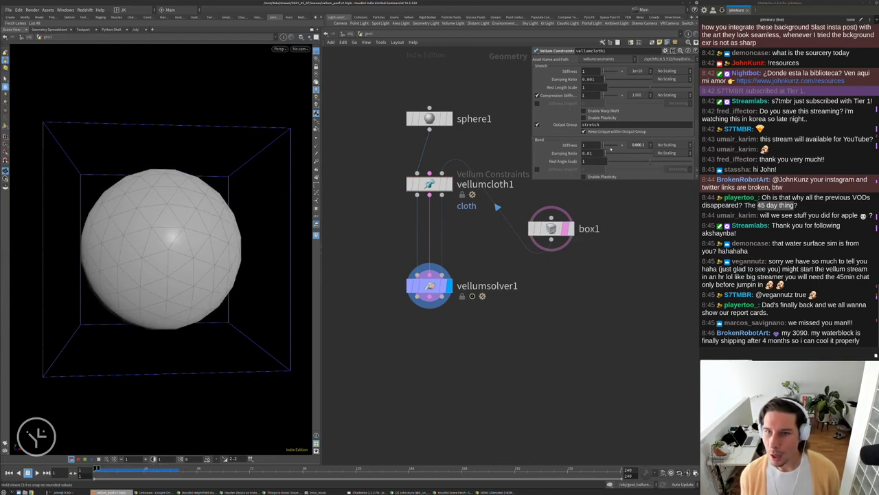
pyautogui.click(646, 145)
pyautogui.click(636, 286)
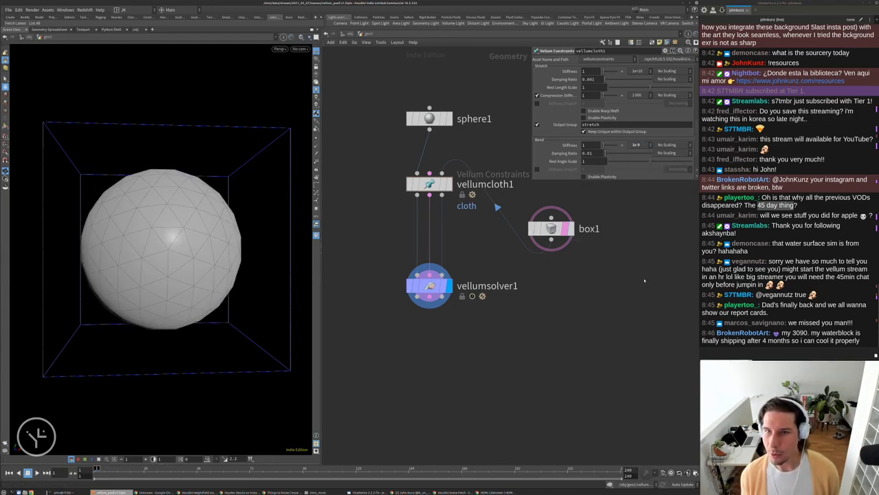
pyautogui.click(637, 71)
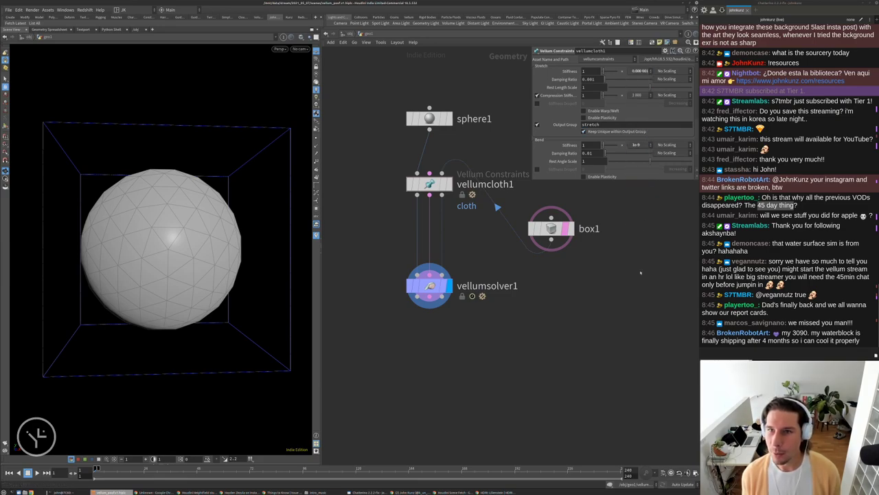
pyautogui.click(639, 193)
pyautogui.press('Up')
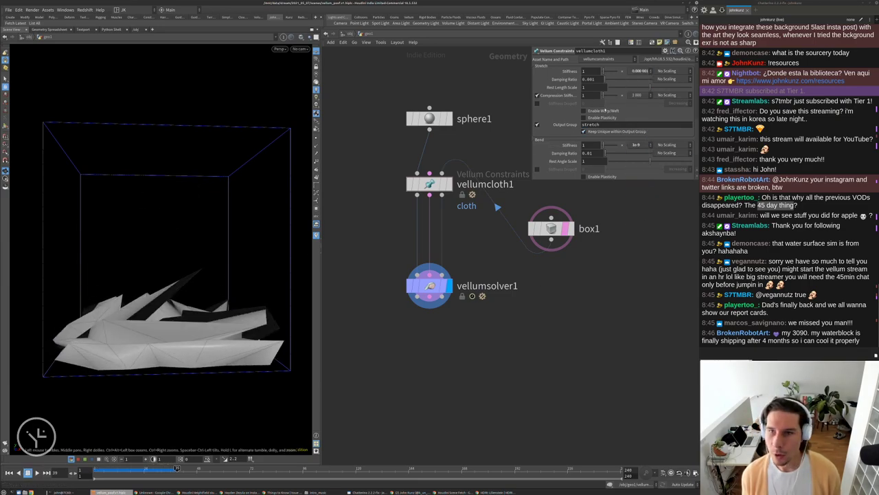
pyautogui.click(650, 71)
pyautogui.click(650, 74)
pyautogui.click(650, 72)
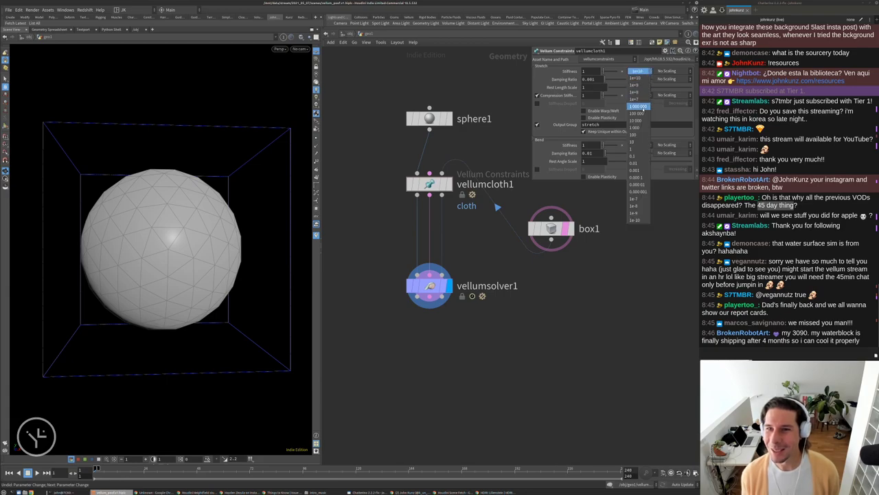
pyautogui.click(639, 107)
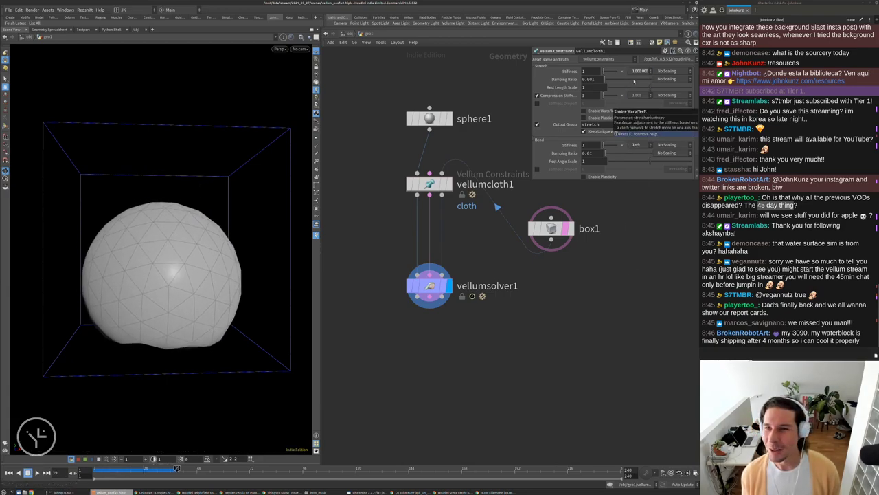
pyautogui.click(650, 72)
pyautogui.click(633, 129)
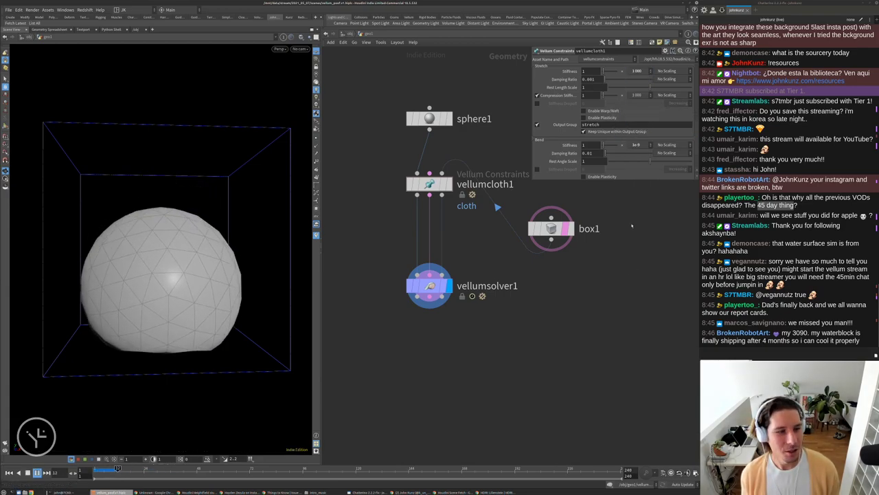
pyautogui.moveTo(172, 179); pyautogui.dragTo(150, 266)
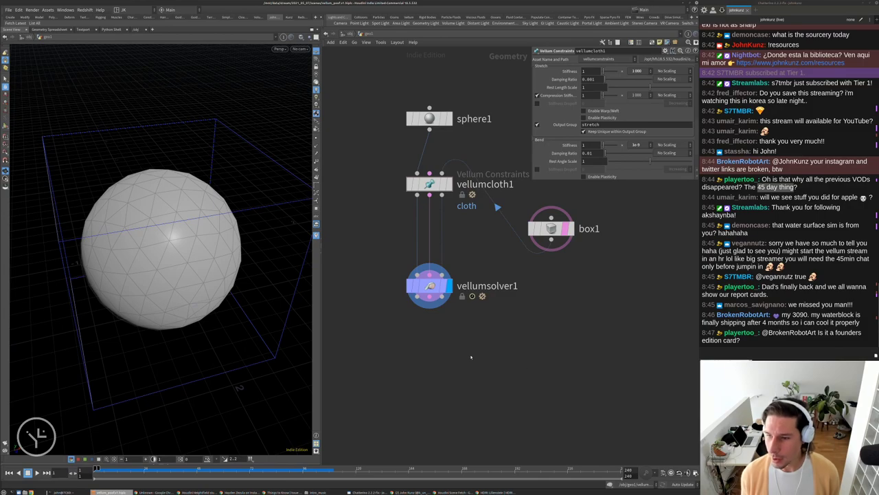
pyautogui.moveTo(449, 379); pyautogui.dragTo(464, 334, button='middle')
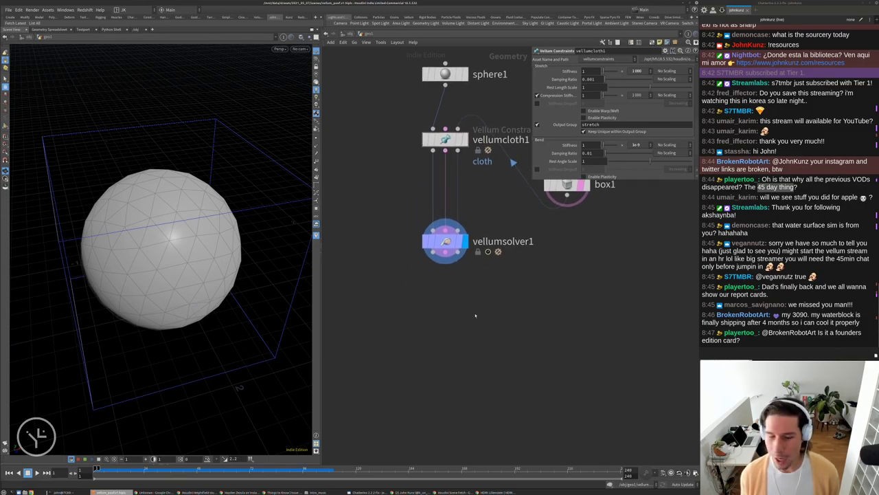
pyautogui.moveTo(478, 302); pyautogui.dragTo(468, 338, button='middle')
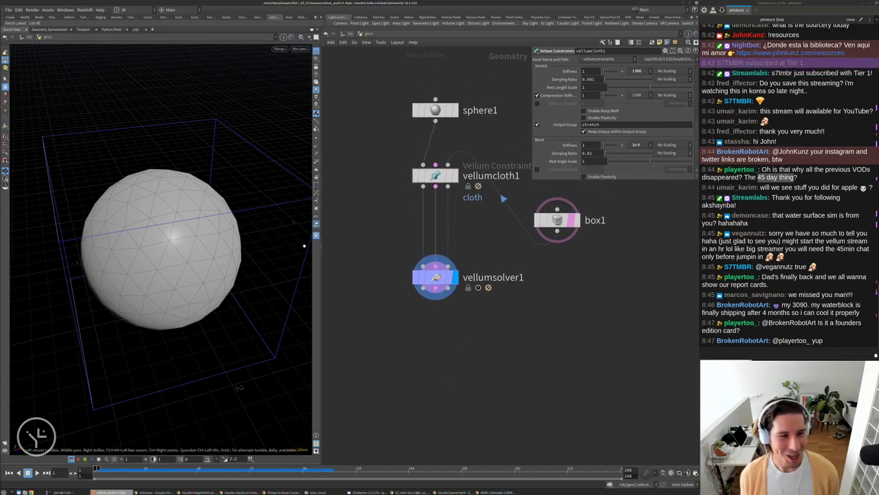
pyautogui.moveTo(233, 226); pyautogui.dragTo(241, 250)
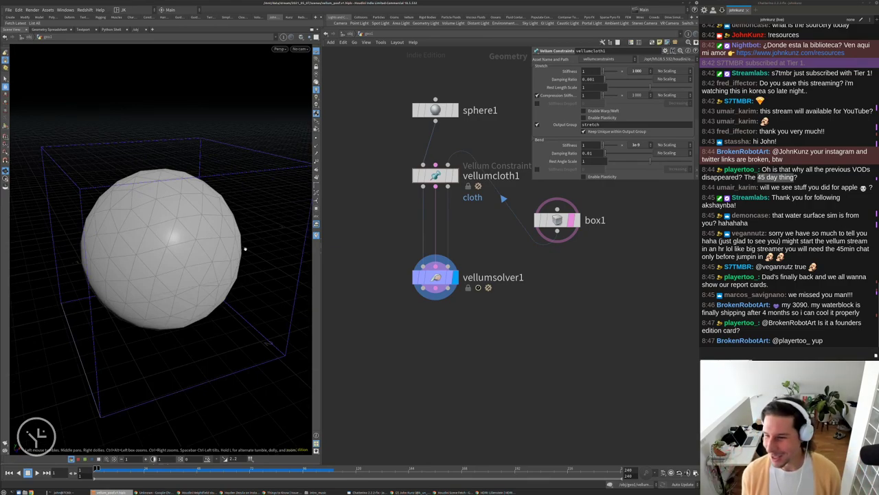
pyautogui.moveTo(244, 249); pyautogui.dragTo(245, 253)
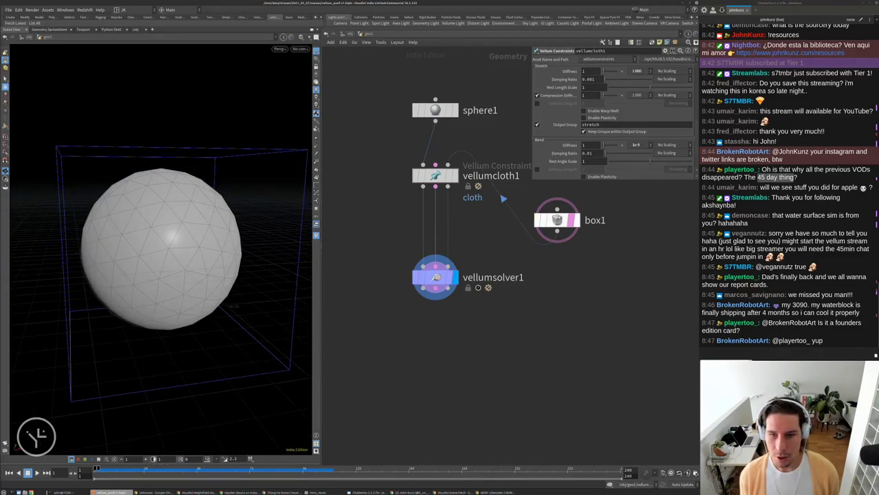
# Set box1's Uniform Scale to 3.
pyautogui.click(557, 225)
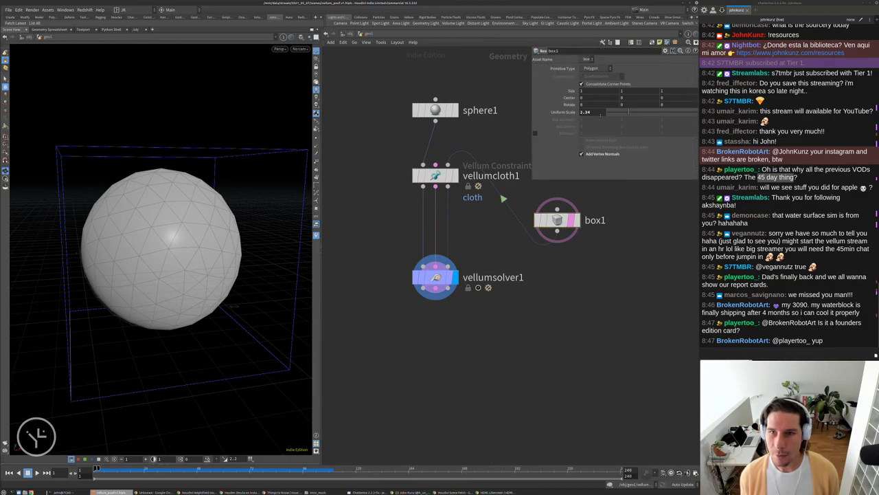
pyautogui.doubleClick(586, 112)
pyautogui.write('3')
pyautogui.press('Return')
pyautogui.press('Up')
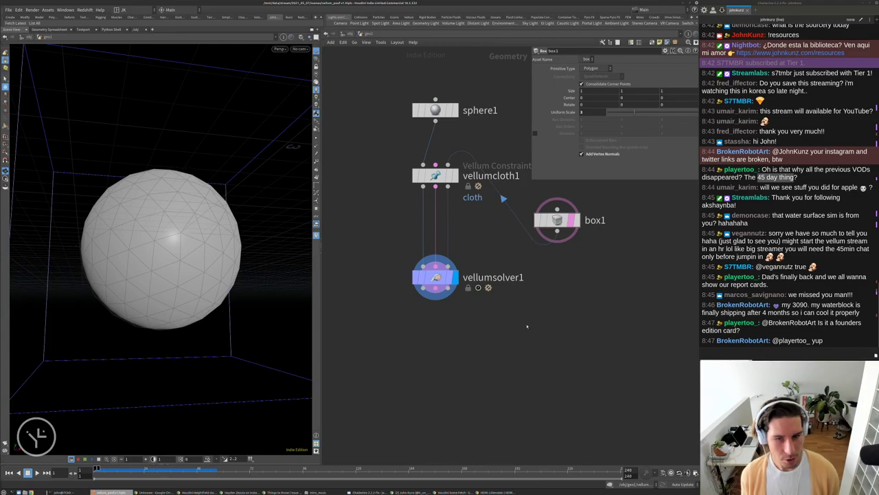
# Add a Reverse node under box1, rewind the simulation, then delete the Reverse node.
pyautogui.press('Tab')
pyautogui.write('no')
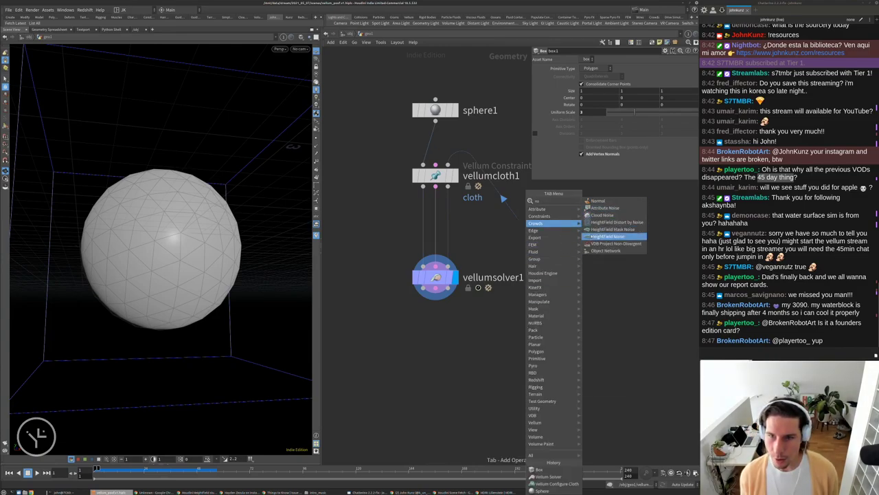
pyautogui.click(540, 469)
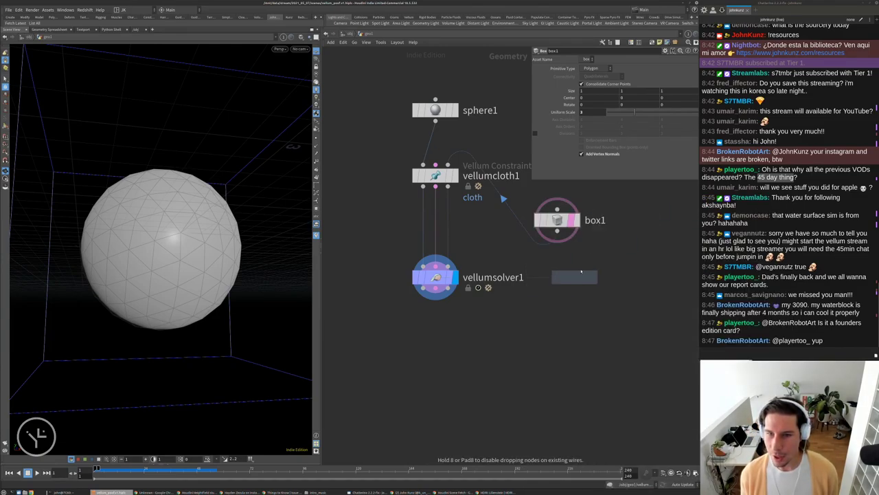
pyautogui.click(574, 278)
pyautogui.moveTo(554, 289); pyautogui.dragTo(557, 255)
pyautogui.moveTo(154, 357); pyautogui.dragTo(150, 367)
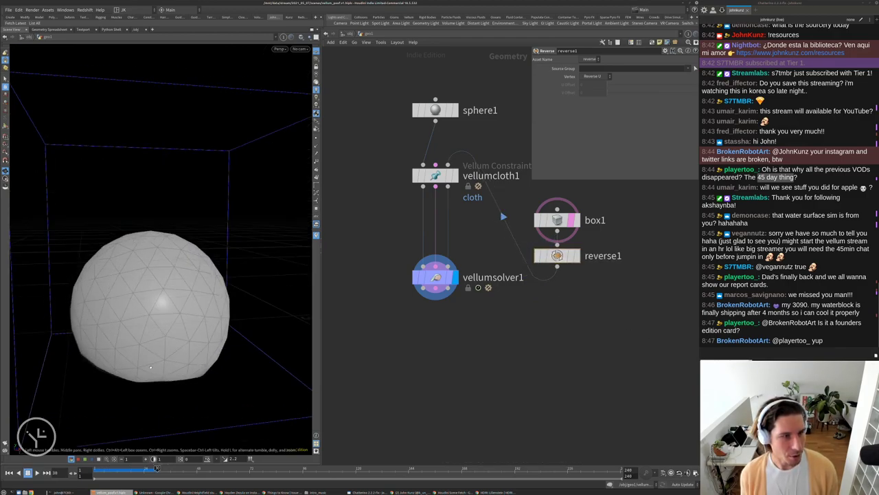
pyautogui.hotkey('ctrl', 'Up')
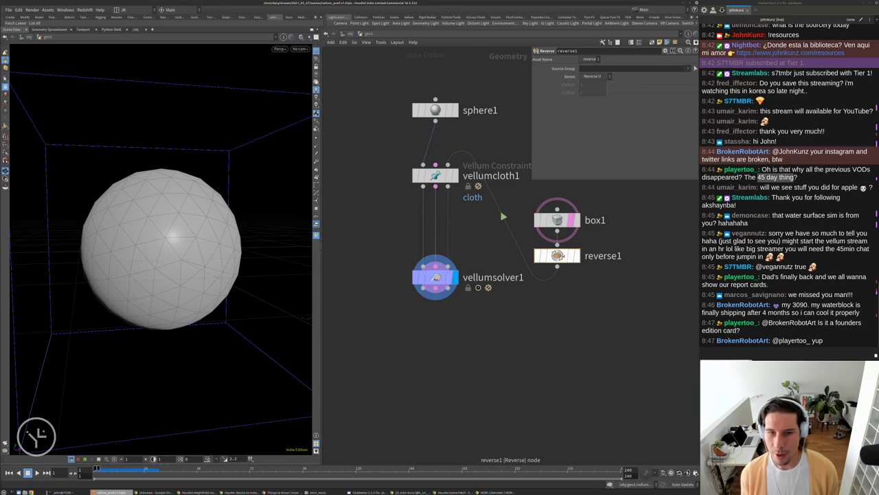
pyautogui.press('Delete')
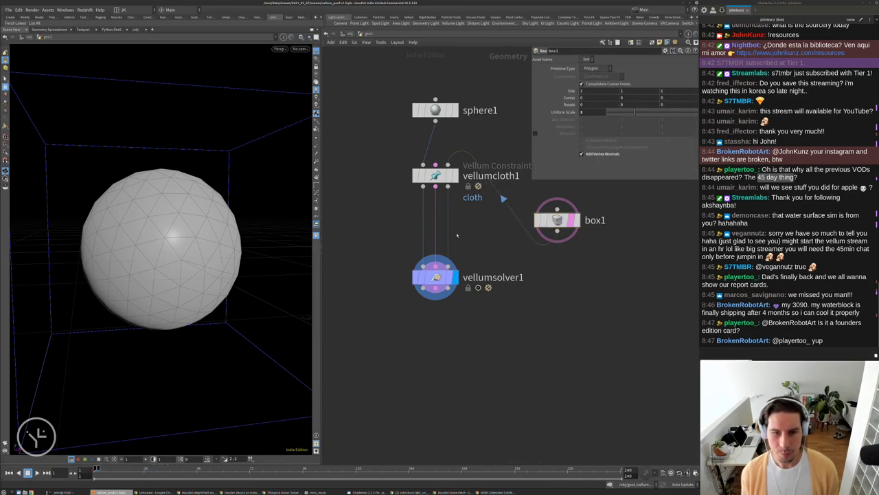
# Cut the wire connecting box1 to the vellum solver.
pyautogui.press('y')
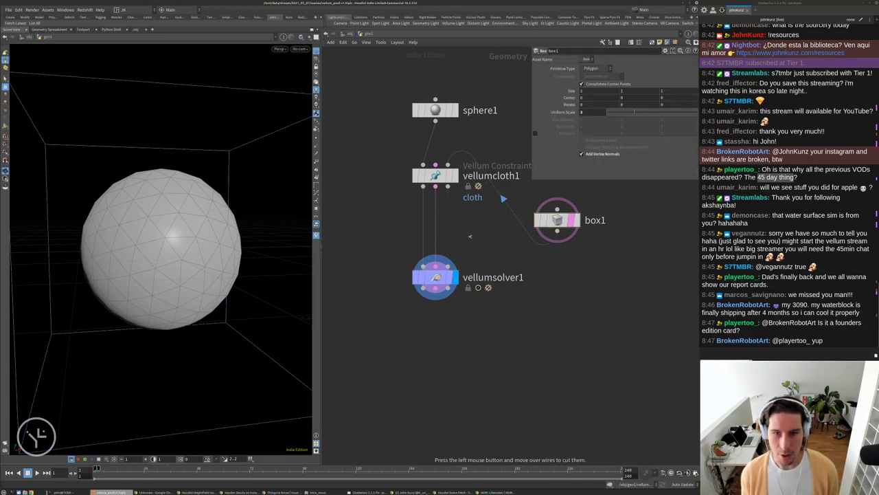
pyautogui.moveTo(543, 201); pyautogui.dragTo(532, 237)
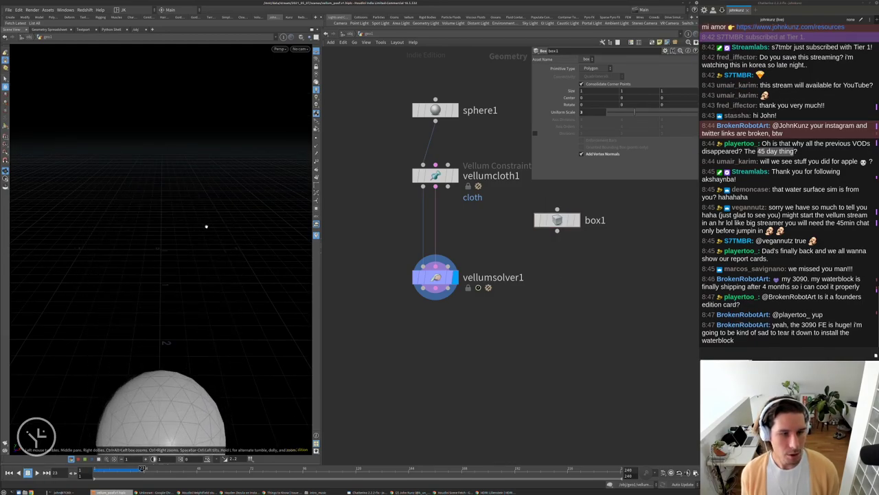
pyautogui.click(436, 277)
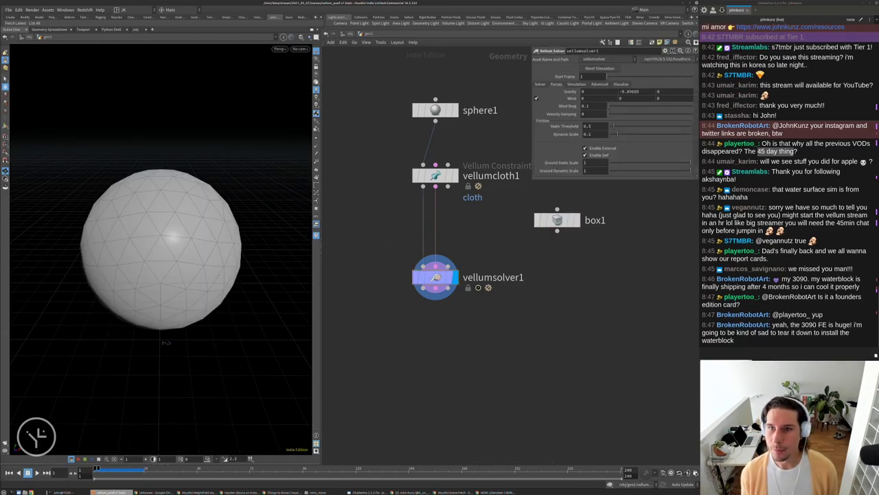
# Set the Vellum Solver's Gravity Y to 0.
pyautogui.doubleClick(628, 92)
pyautogui.write('0')
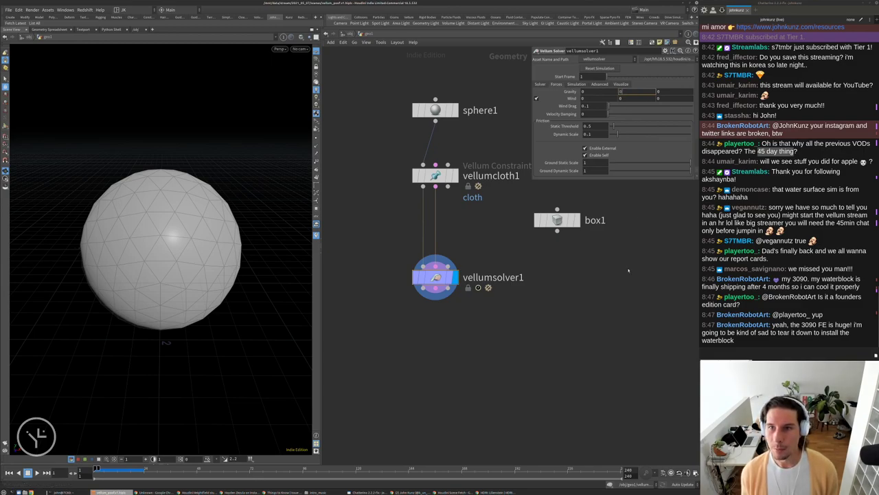
pyautogui.press('Return')
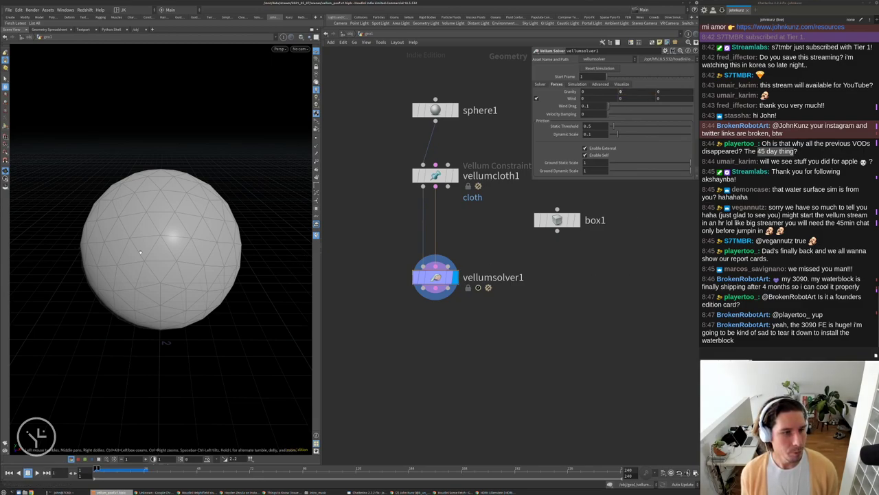
pyautogui.press('Tab')
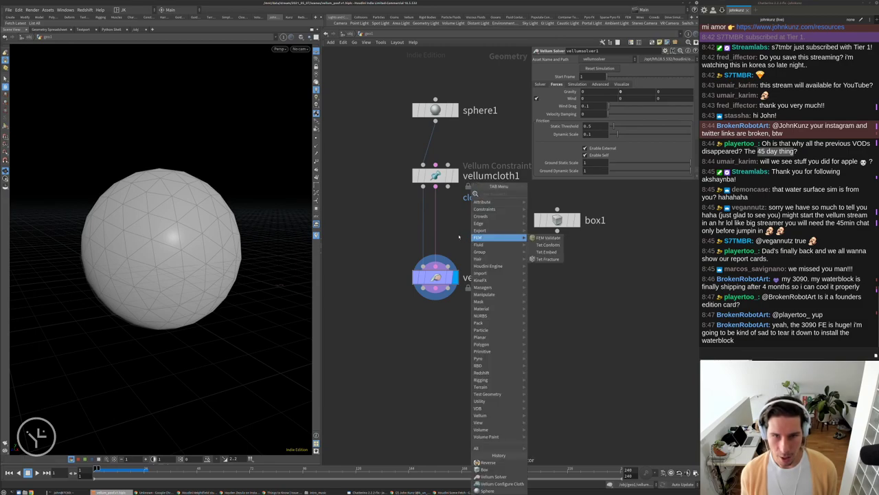
pyautogui.press('Escape')
pyautogui.click(435, 176)
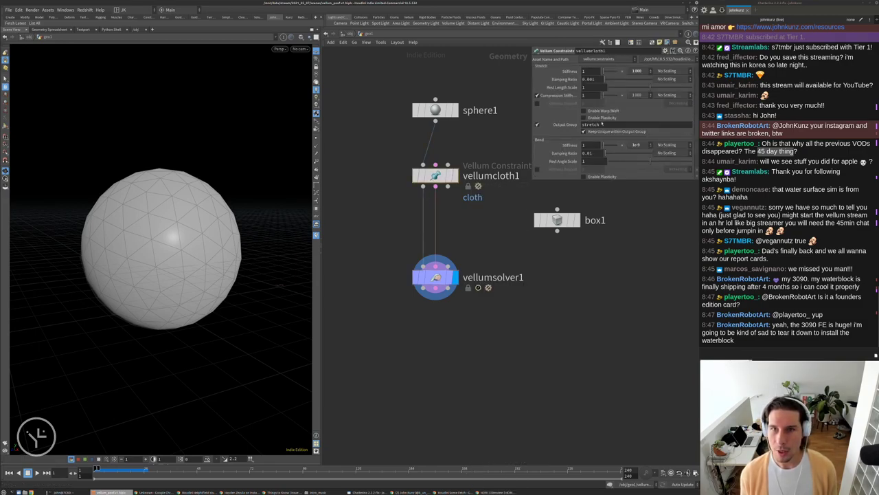
pyautogui.moveTo(364, 144); pyautogui.dragTo(365, 182, button='middle')
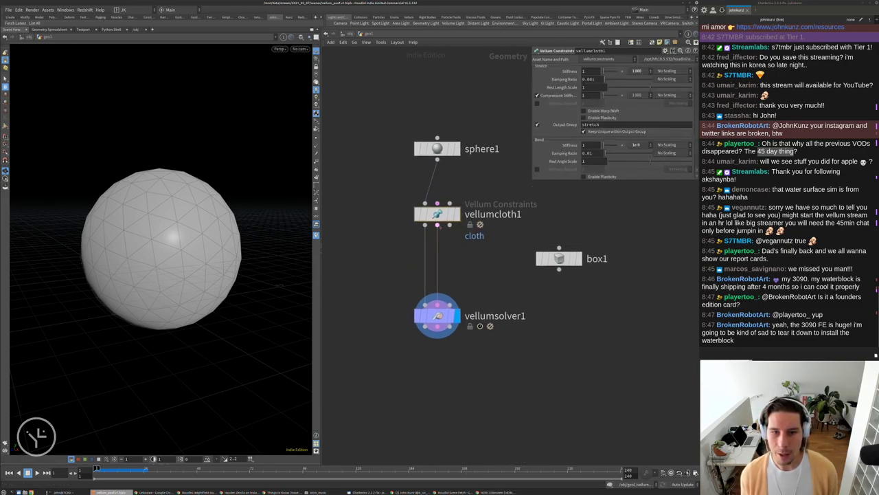
# Insert a Null between vellumcloth1 and vellumsolver1 and frame its constraint wireframe.
pyautogui.press('Tab')
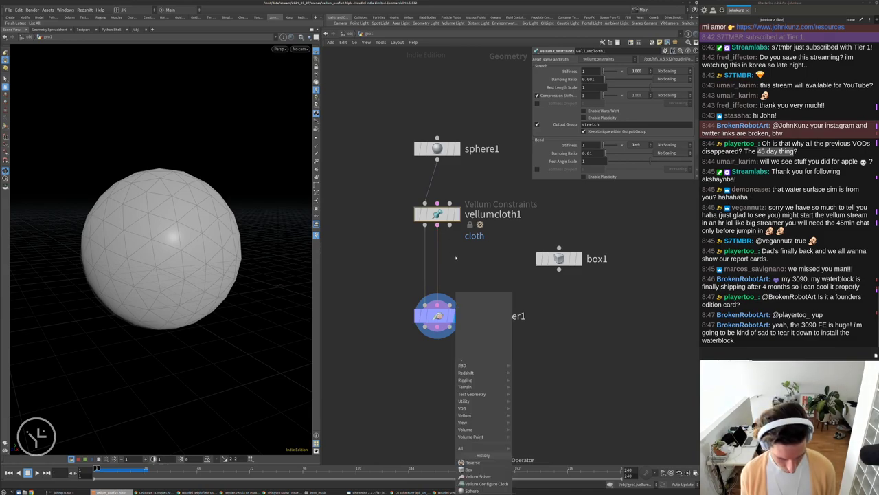
pyautogui.click(529, 193)
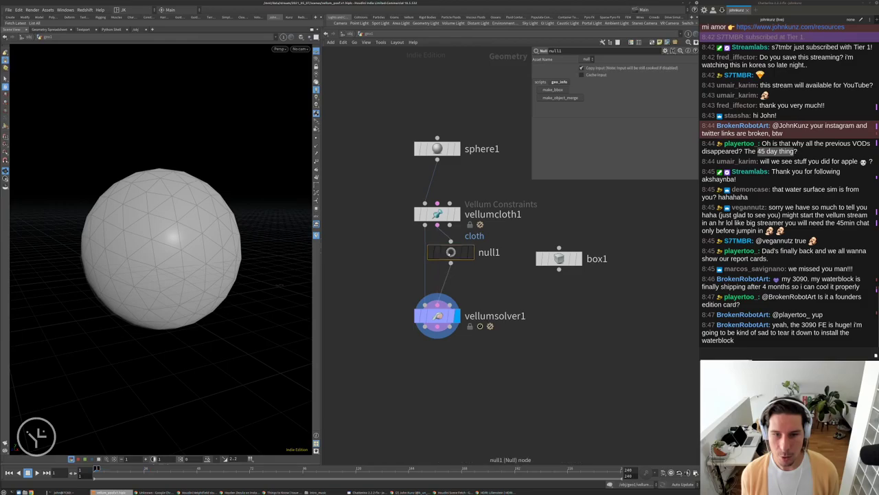
pyautogui.click(460, 265)
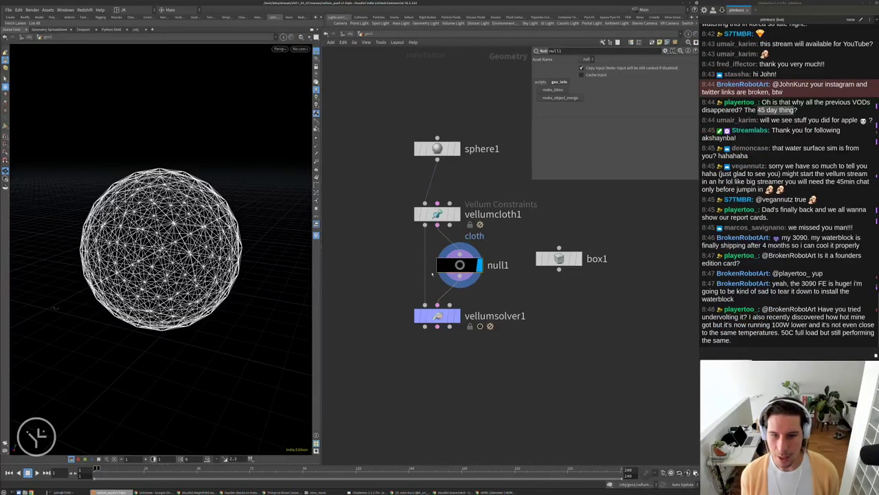
pyautogui.scroll(5, 158, 248)
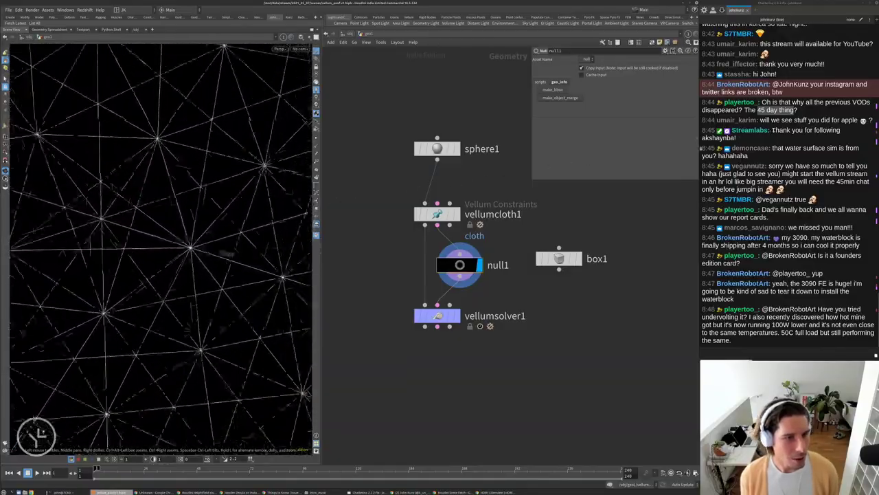
pyautogui.press('h')
pyautogui.scroll(8, 268, 183)
pyautogui.moveTo(269, 182); pyautogui.dragTo(245, 147)
pyautogui.press('h')
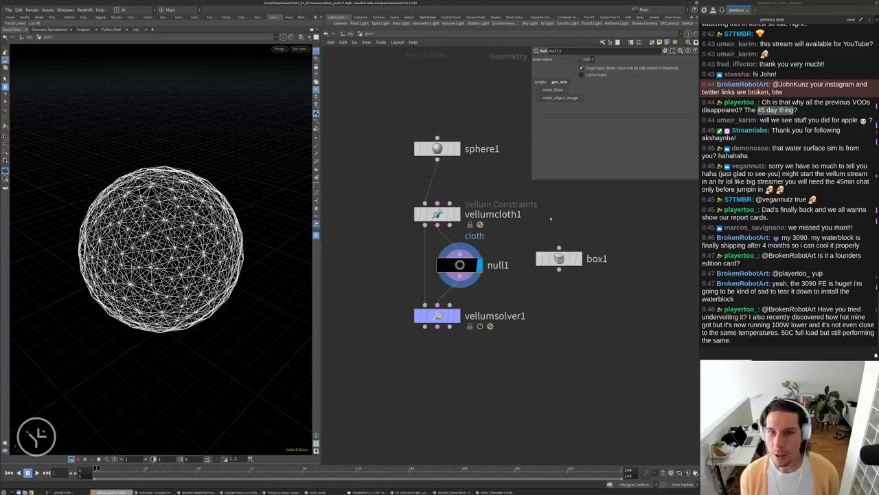
pyautogui.click(437, 214)
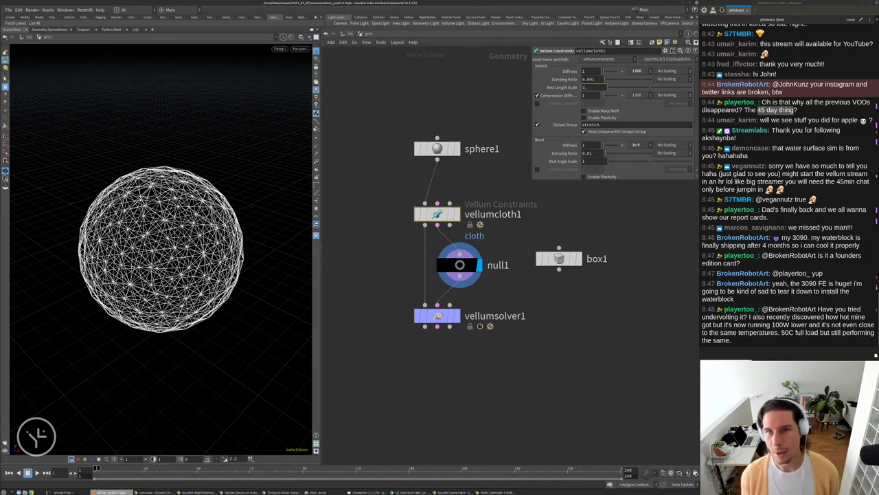
# Try a Rest Length Scale of 4 and scrub through the solver's simulation.
pyautogui.write('4')
pyautogui.press('Return')
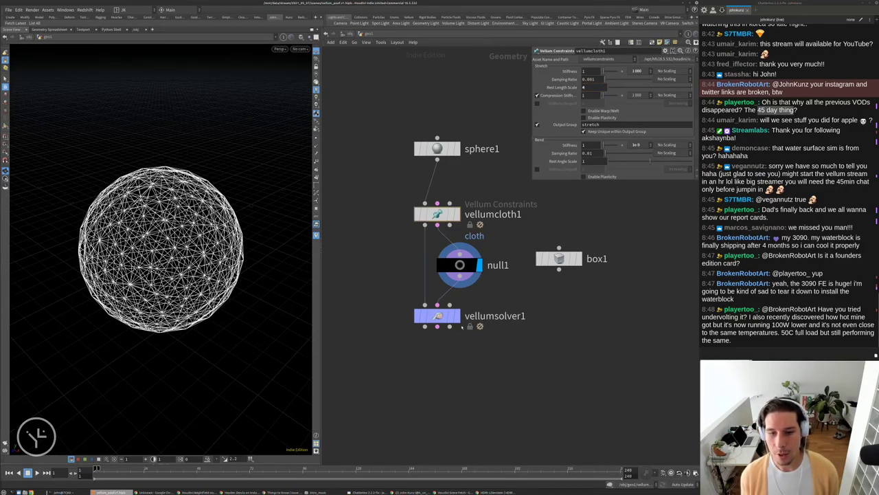
pyautogui.click(455, 316)
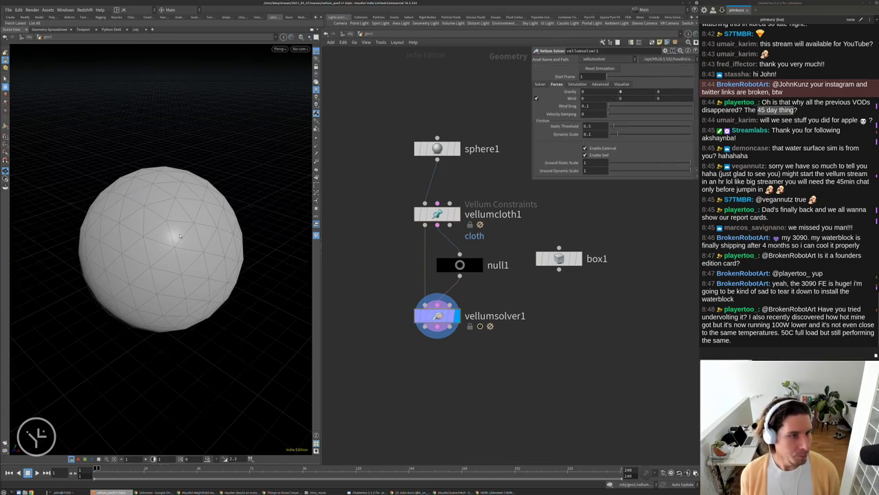
pyautogui.moveTo(180, 235); pyautogui.dragTo(210, 373)
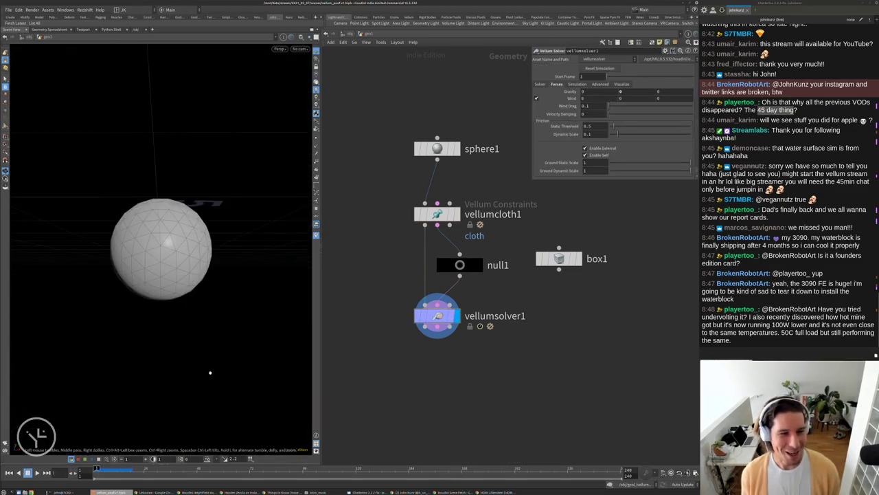
pyautogui.click(112, 469)
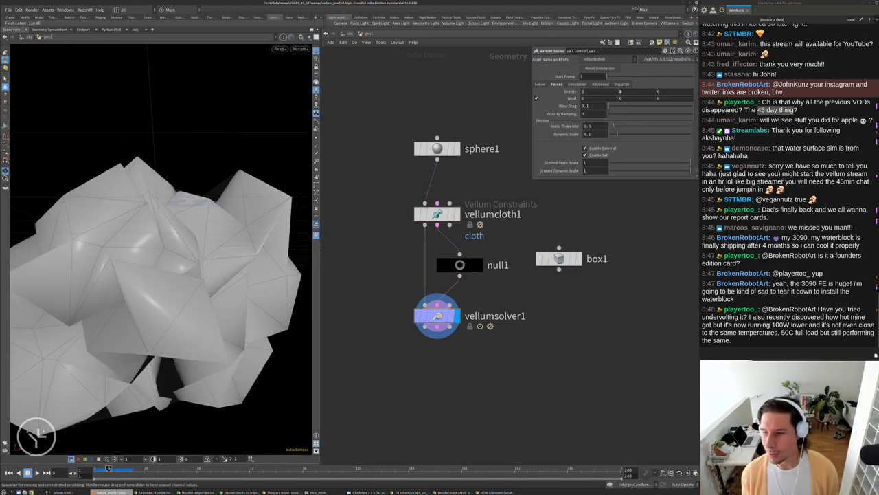
pyautogui.moveTo(108, 470)
pyautogui.mouseDown()
pyautogui.moveTo(80, 470)
pyautogui.moveTo(102, 470)
pyautogui.mouseUp()
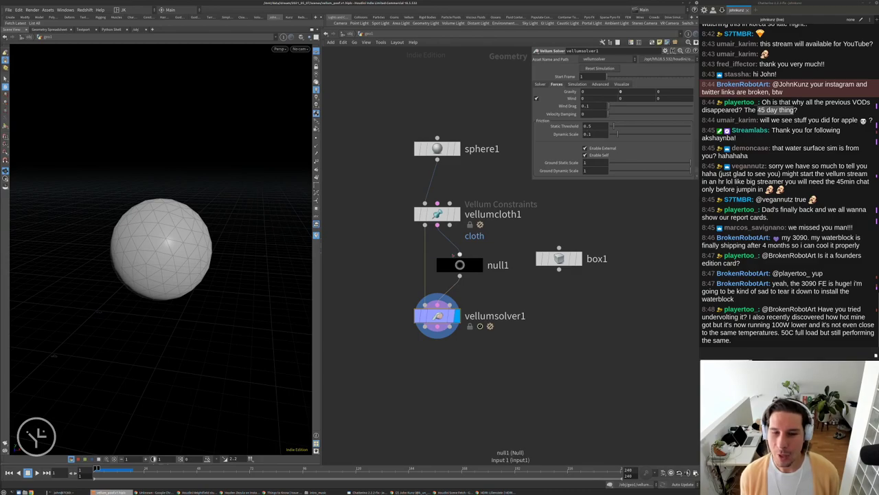
# Change vellumcloth1's Rest Length Scale to 1.5 and play the simulation.
pyautogui.click(437, 214)
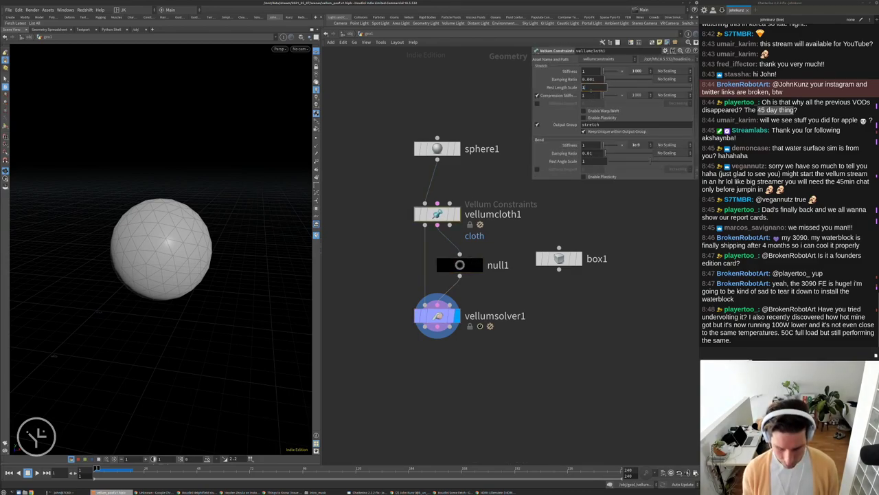
pyautogui.write('.5')
pyautogui.press('Up')
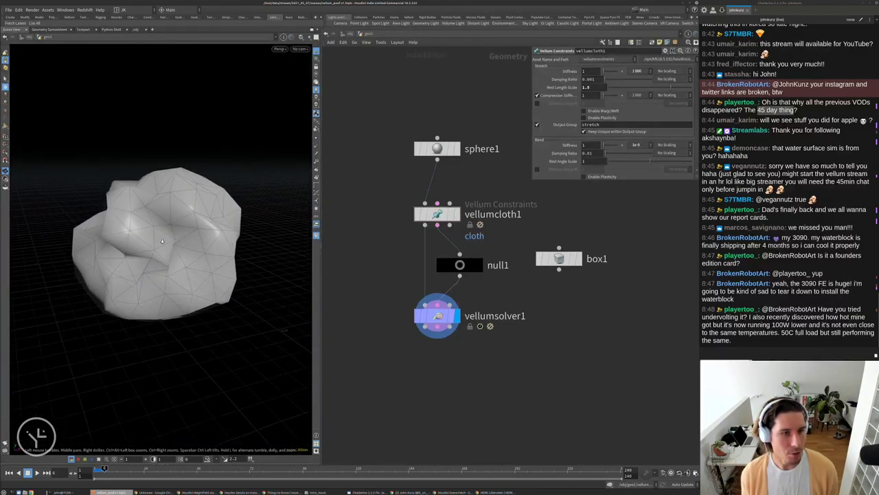
# Reset the simulation and set sphere1's Frequency to 8.
pyautogui.hotkey('ctrl', 'Up')
pyautogui.press('Up')
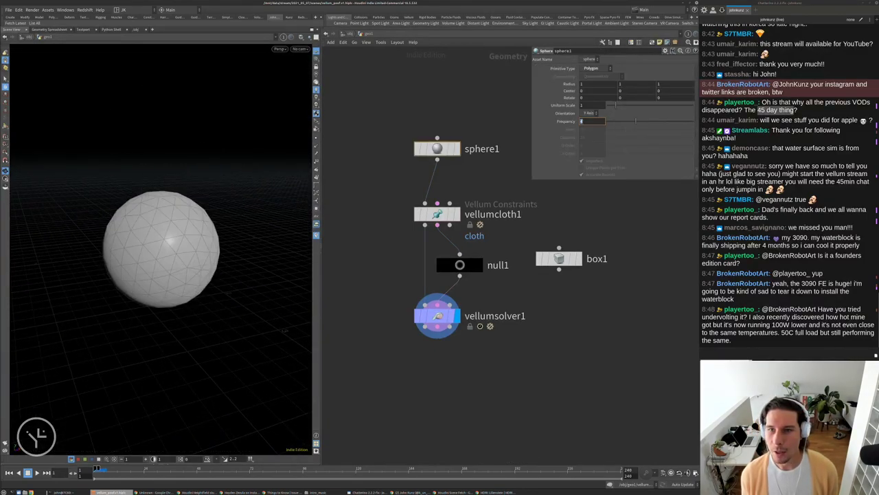
pyautogui.write('8')
pyautogui.press('Return')
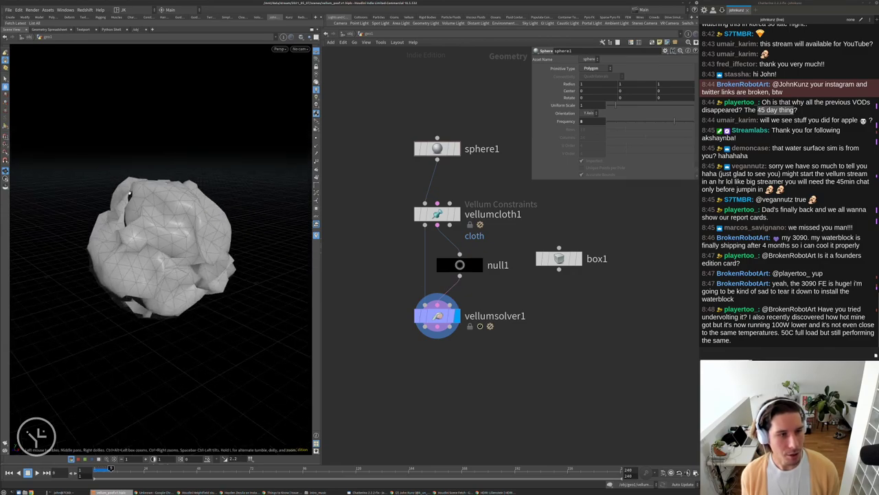
# Move box1 up and away from the null1 node.
pyautogui.click(459, 264)
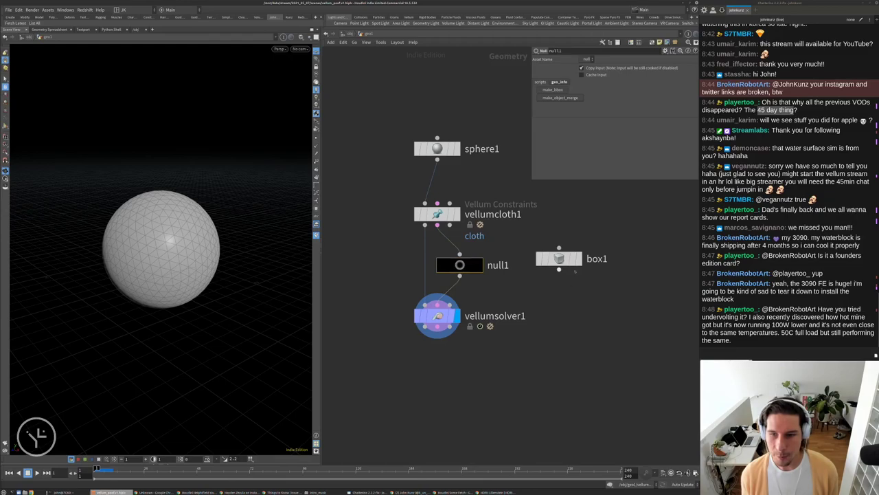
pyautogui.moveTo(558, 248); pyautogui.dragTo(615, 220)
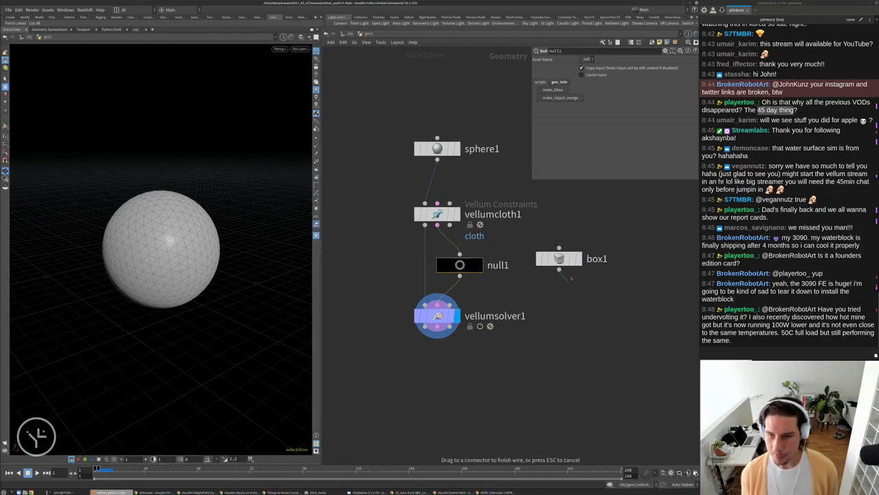
pyautogui.click(559, 258)
pyautogui.moveTo(558, 258); pyautogui.dragTo(650, 206)
# Insert an Attribute Wrangle between null1 and vellumsolver1, running over Primitives.
pyautogui.press('Tab')
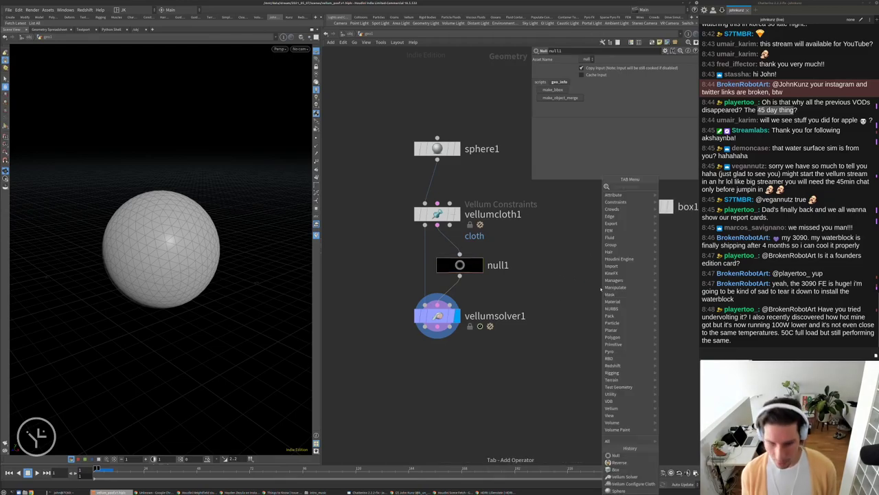
pyautogui.write('wra')
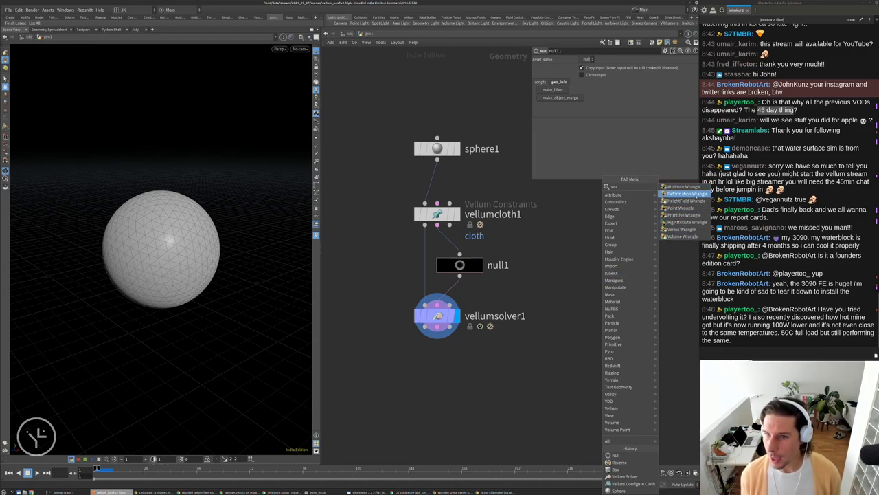
pyautogui.click(683, 186)
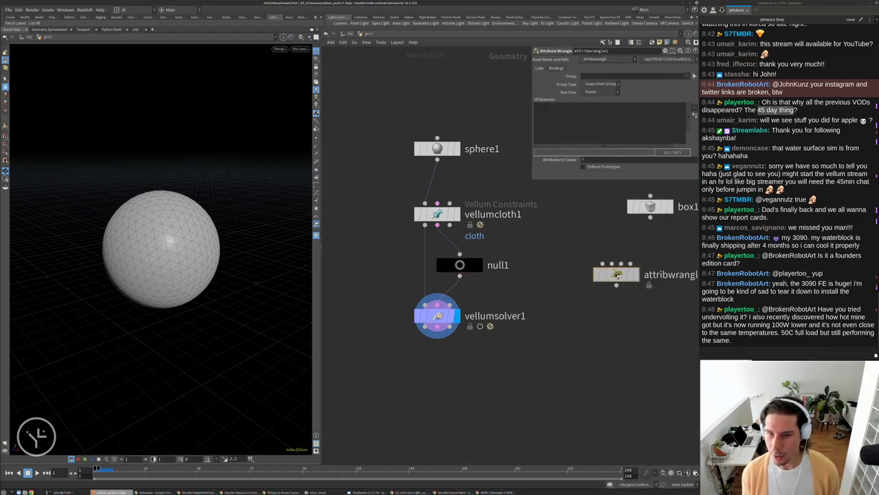
pyautogui.click(524, 280)
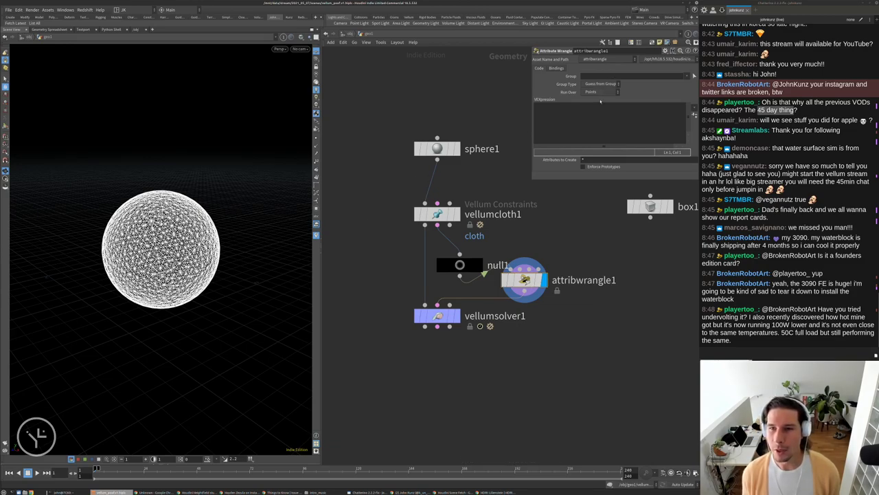
pyautogui.click(603, 92)
pyautogui.click(596, 103)
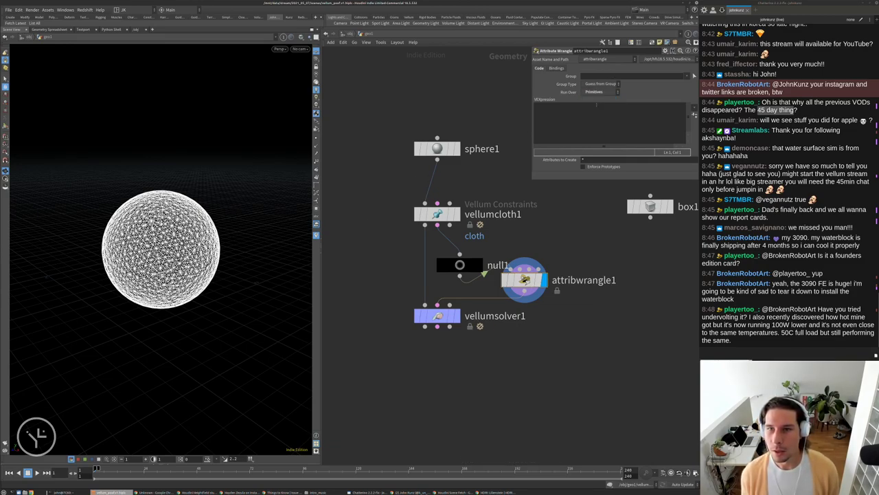
# Open a Geometry Spreadsheet pane below the viewport.
pyautogui.scroll(3, 255, 333)
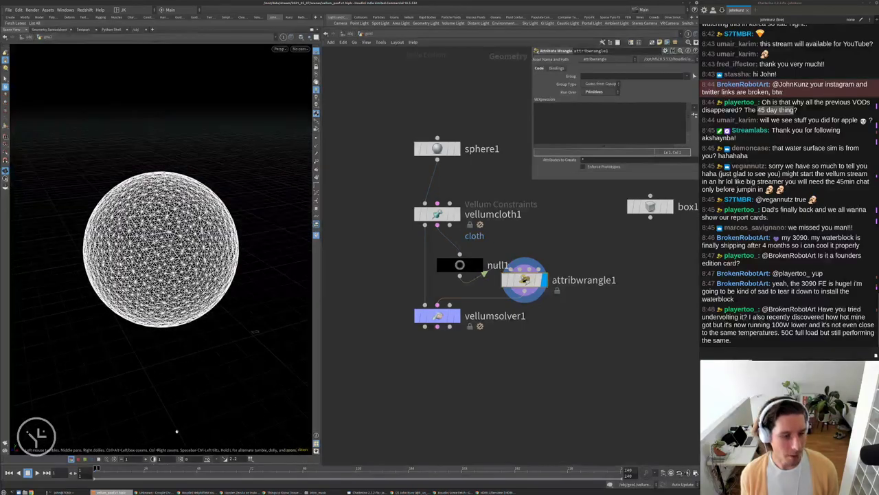
pyautogui.click(171, 465)
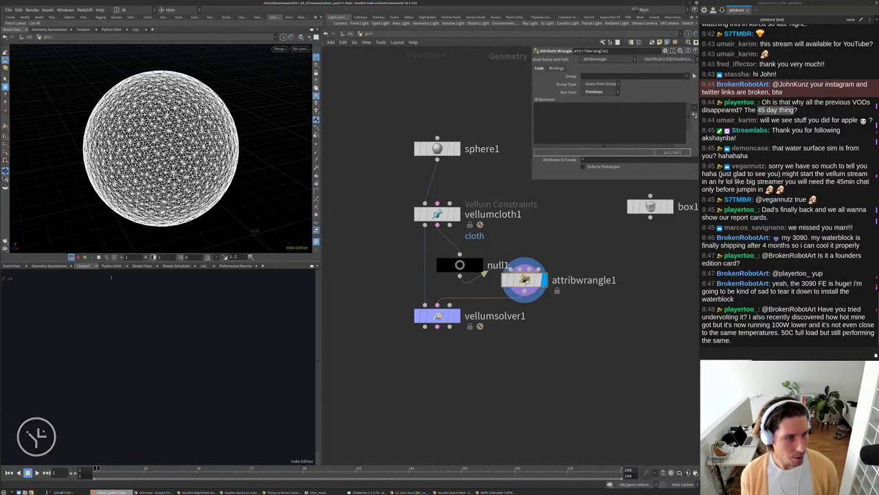
pyautogui.click(47, 266)
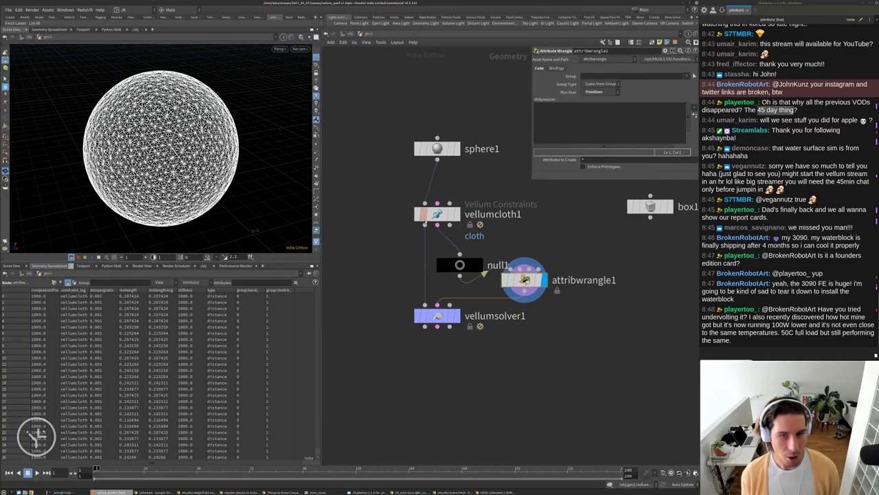
pyautogui.click(437, 214)
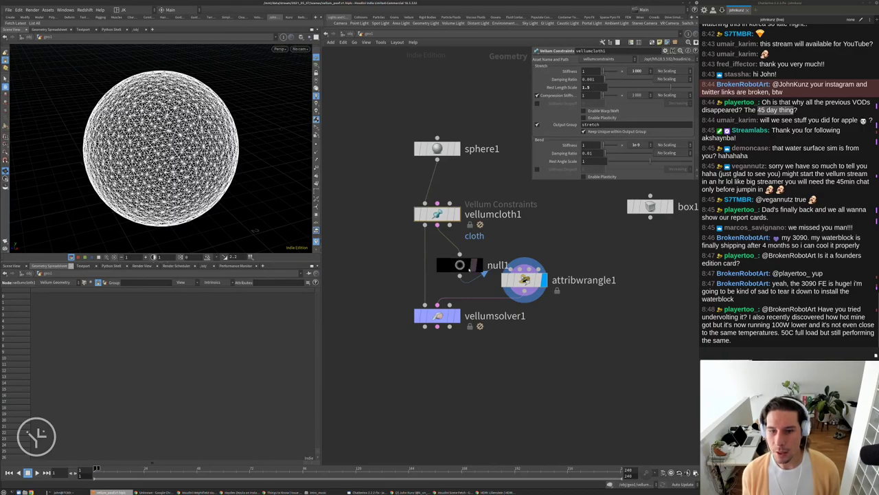
# Write f@restlength *= 2.0; in the wrangle and display vellumsolver1's simulated result.
pyautogui.click(523, 279)
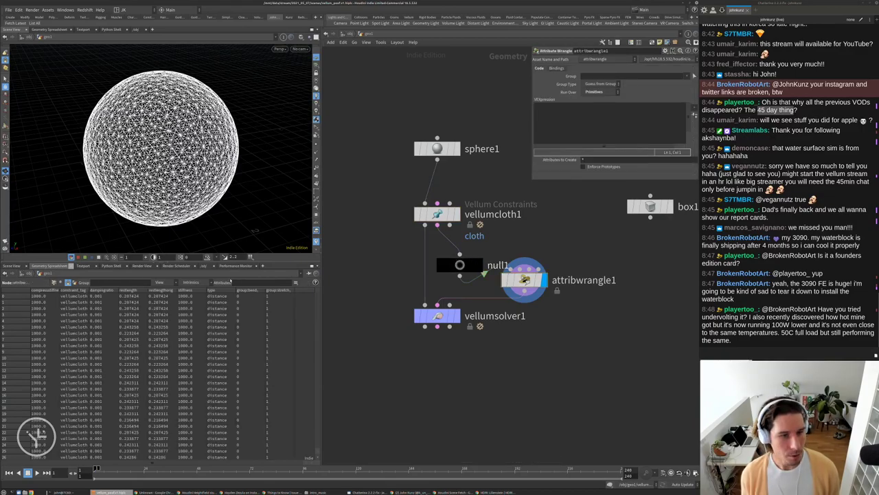
pyautogui.click(437, 214)
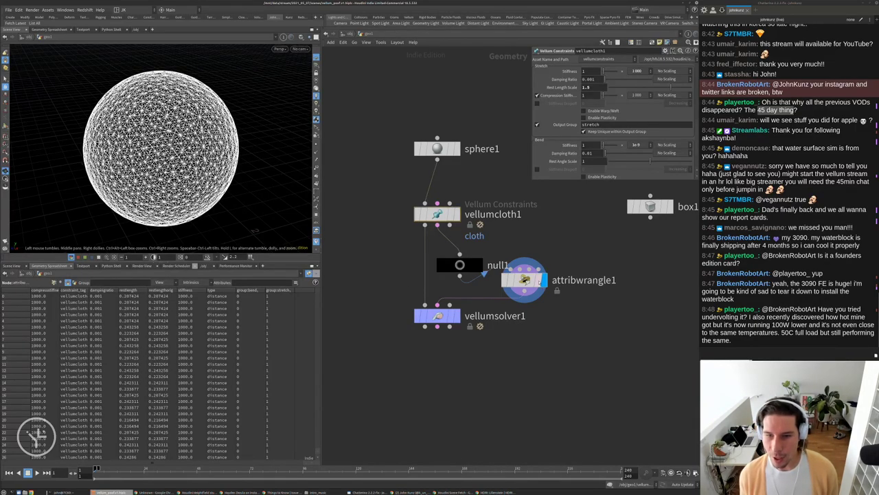
pyautogui.click(525, 280)
pyautogui.write('f@')
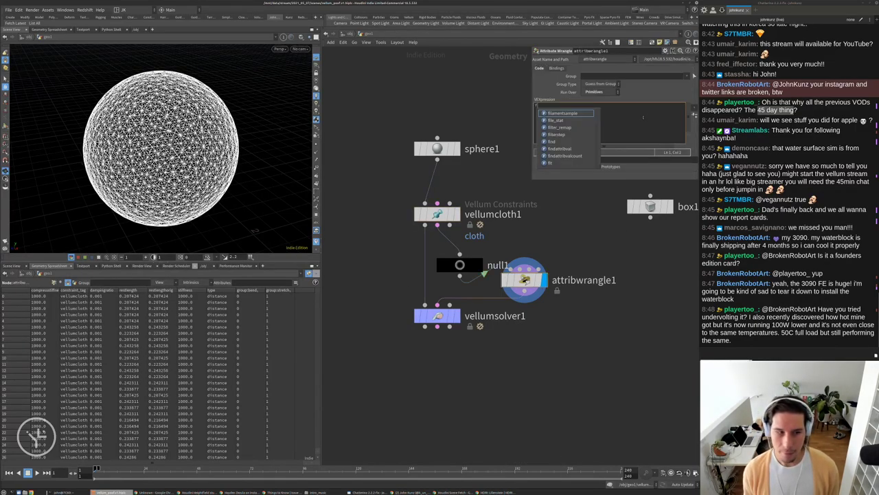
pyautogui.write('restlength *= 2.0;')
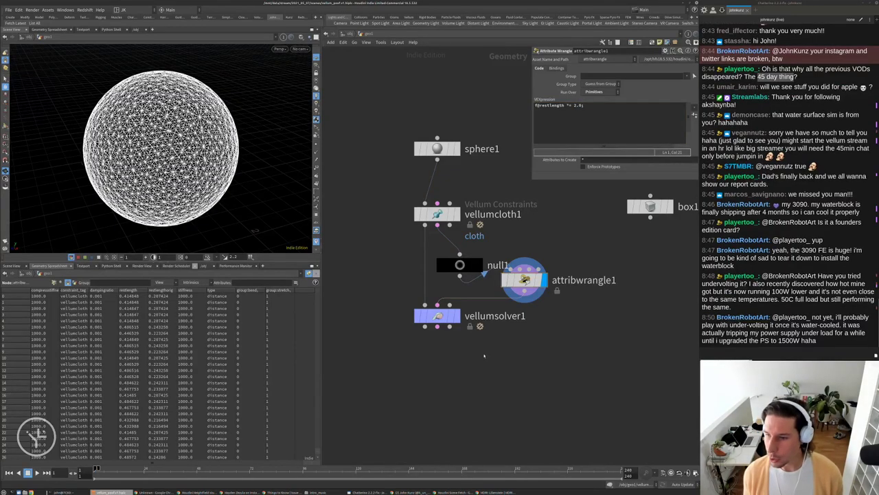
pyautogui.click(451, 316)
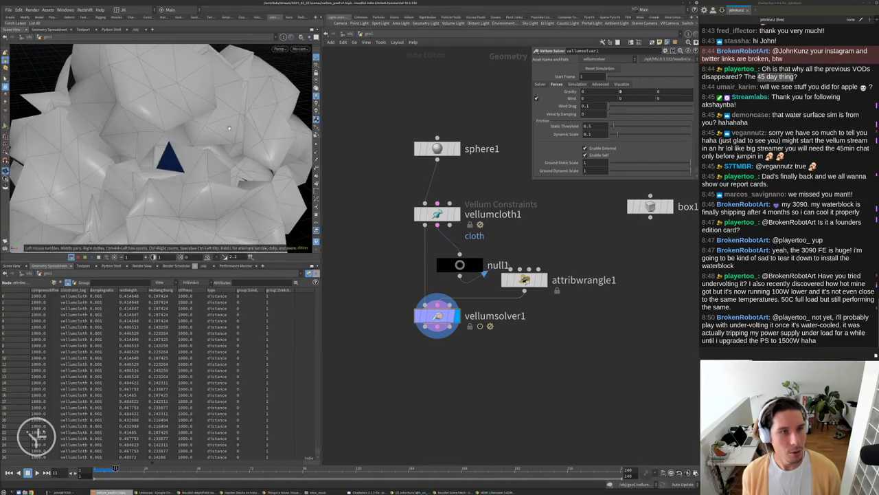
# Set attribwrangle1's display flag to show its constraint wireframe instead of the solver.
pyautogui.scroll(-5, 230, 128)
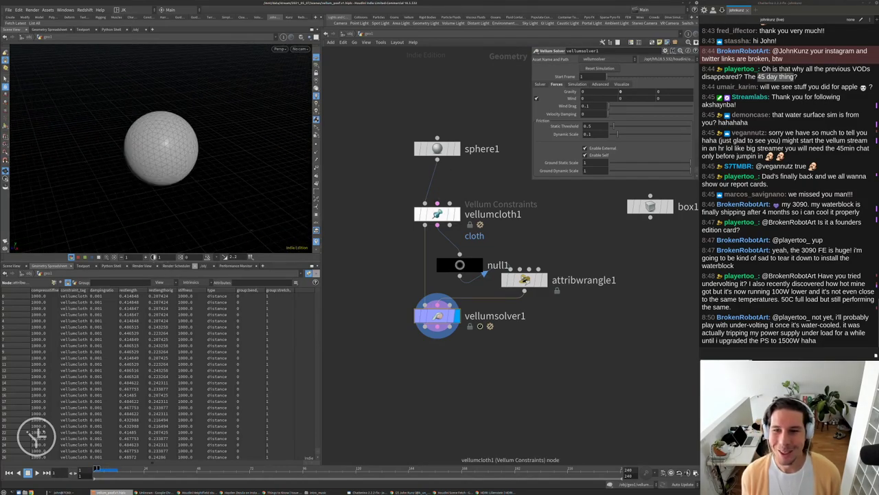
pyautogui.click(437, 214)
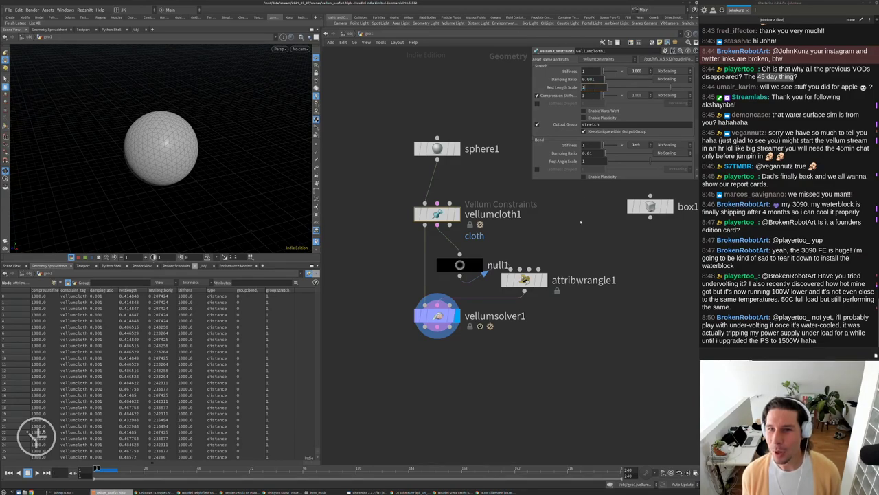
pyautogui.click(525, 280)
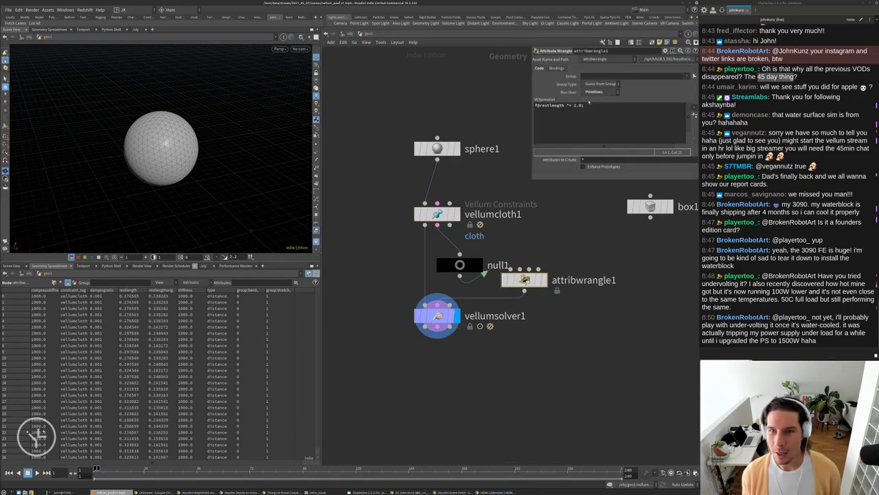
pyautogui.click(542, 280)
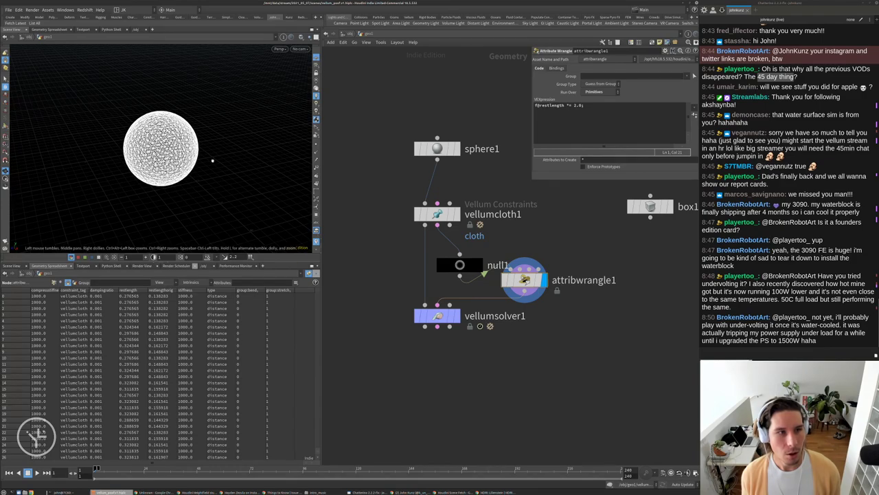
pyautogui.scroll(5, 212, 161)
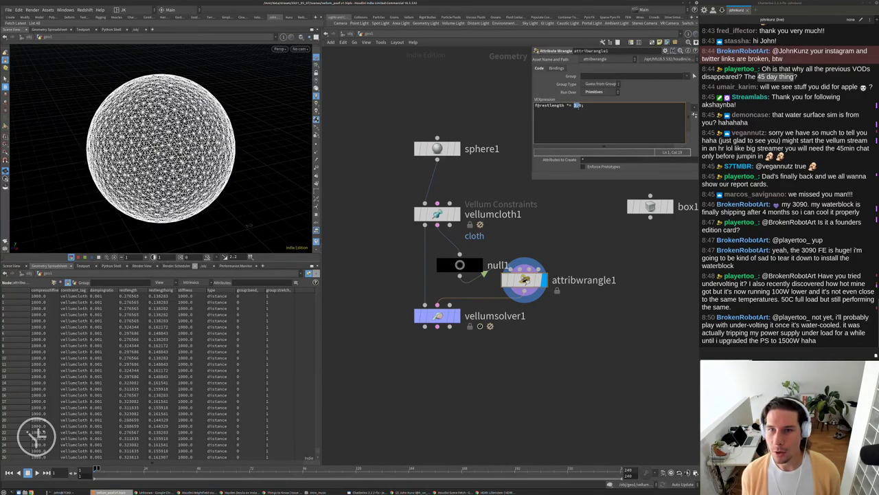
# Replace the 2.0 multiplier in the wrangle with snoise(v@P).
pyautogui.doubleClick(579, 105)
pyautogui.press('BackSpace')
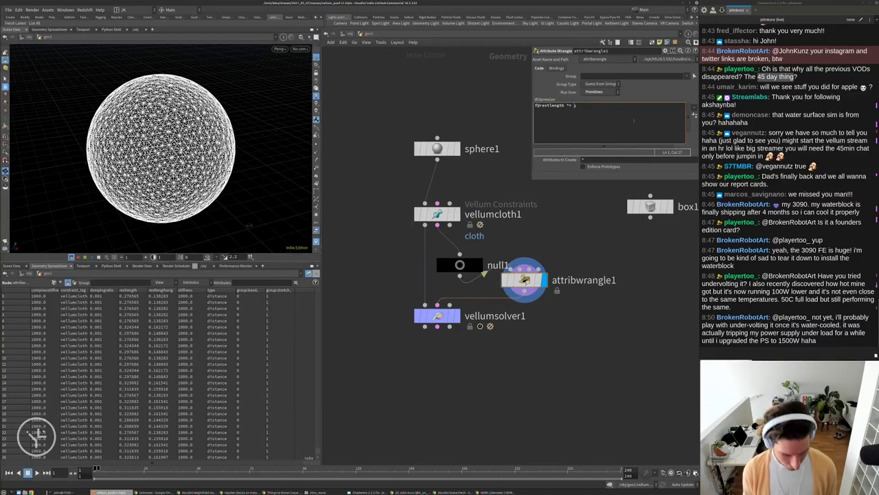
pyautogui.write('snoise')
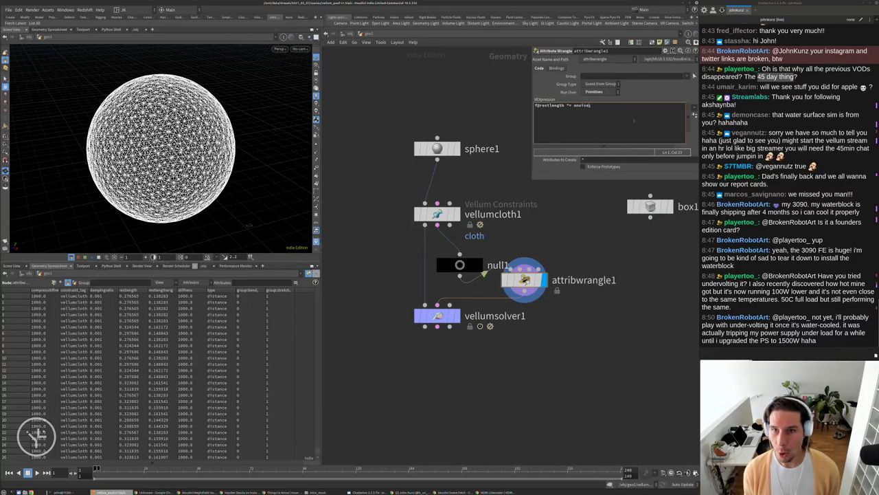
pyautogui.write('(@')
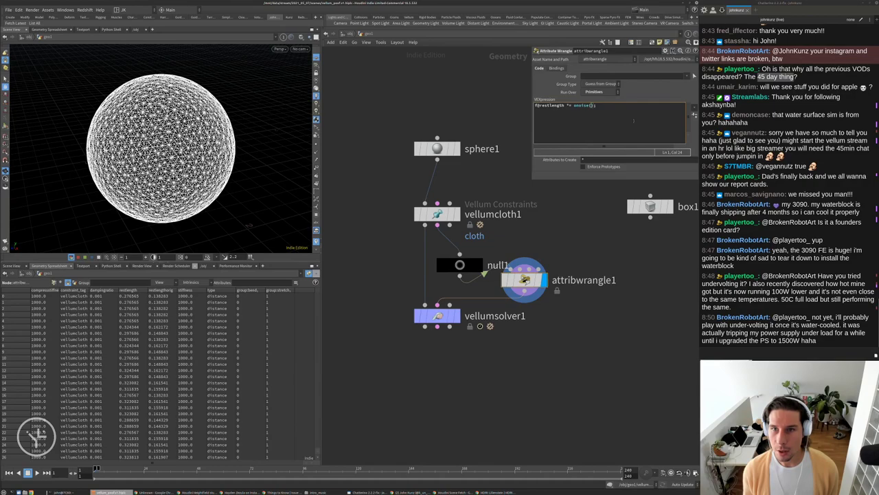
pyautogui.write('P')
pyautogui.write('v')
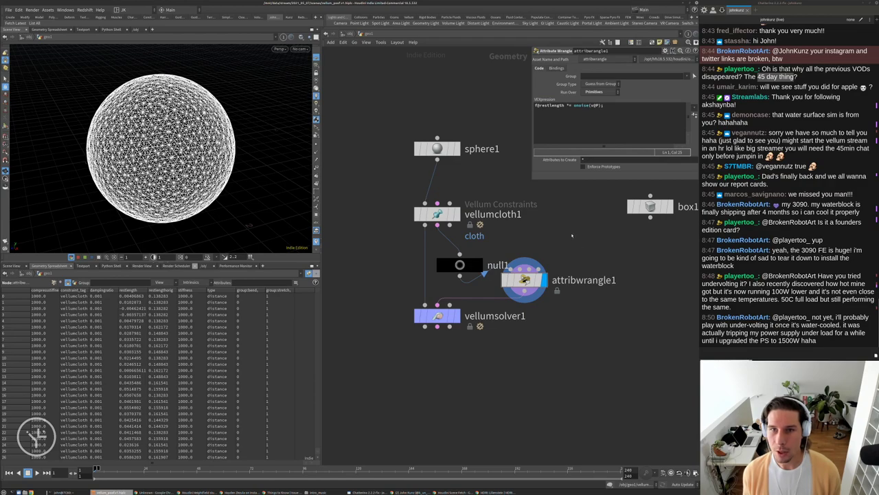
# Inspect the wrangle's output info, then display vellumsolver1's shaded sphere.
pyautogui.middleClick(524, 280)
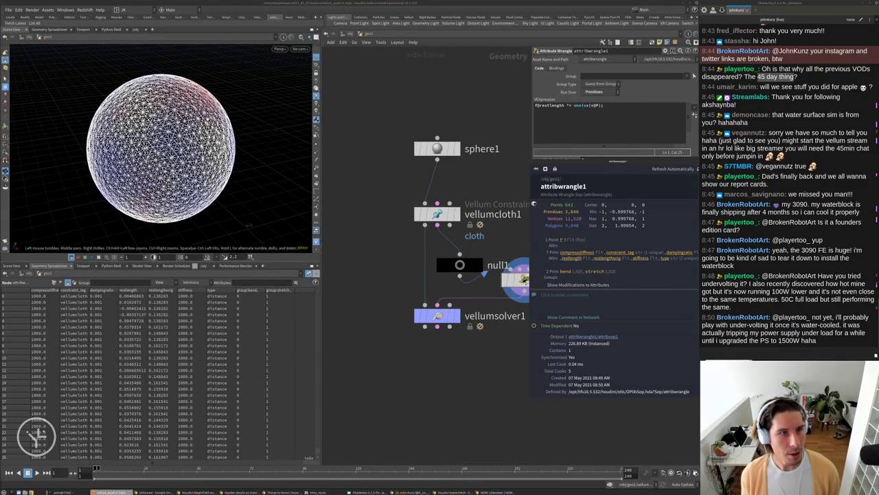
pyautogui.moveTo(248, 225); pyautogui.dragTo(199, 84)
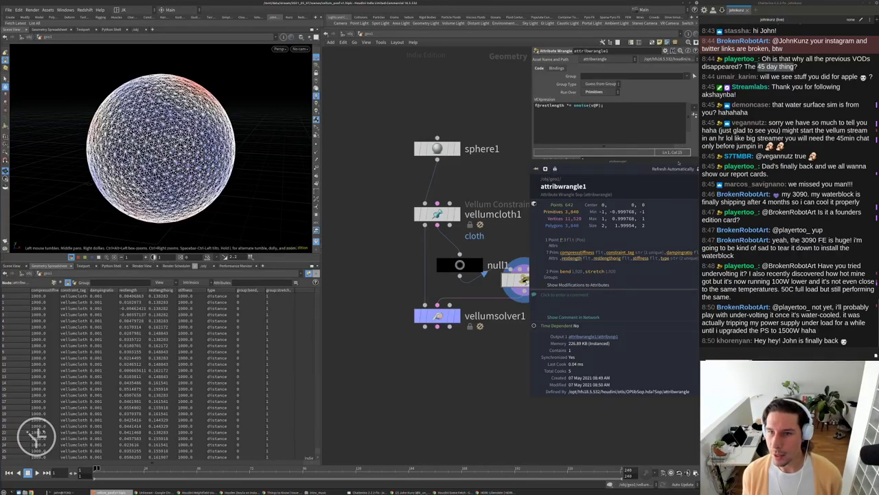
pyautogui.click(675, 221)
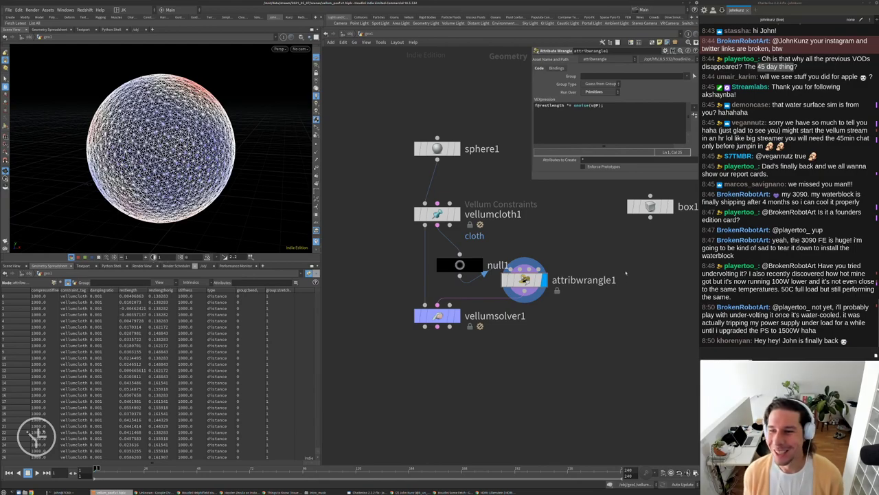
pyautogui.click(438, 316)
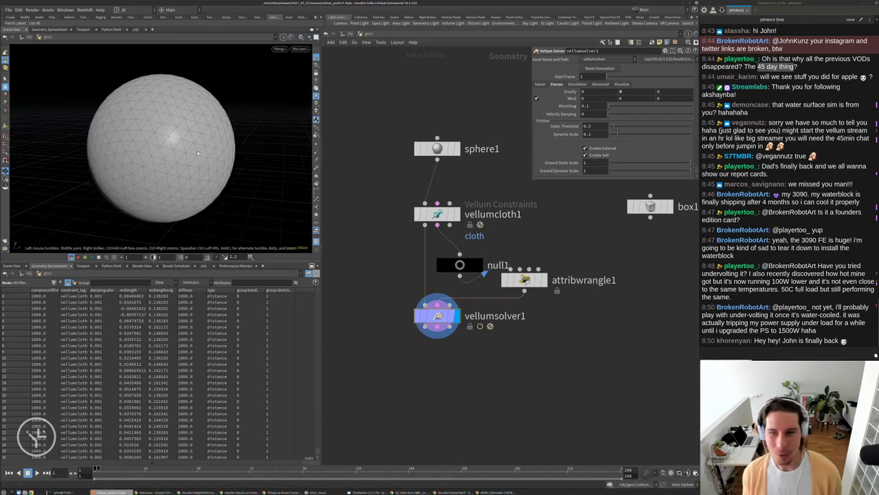
# Wrap the noise as fit(snoise(v@P), -0.2, 0.2, 1, 1.2) in the wrangle expression.
pyautogui.click(525, 280)
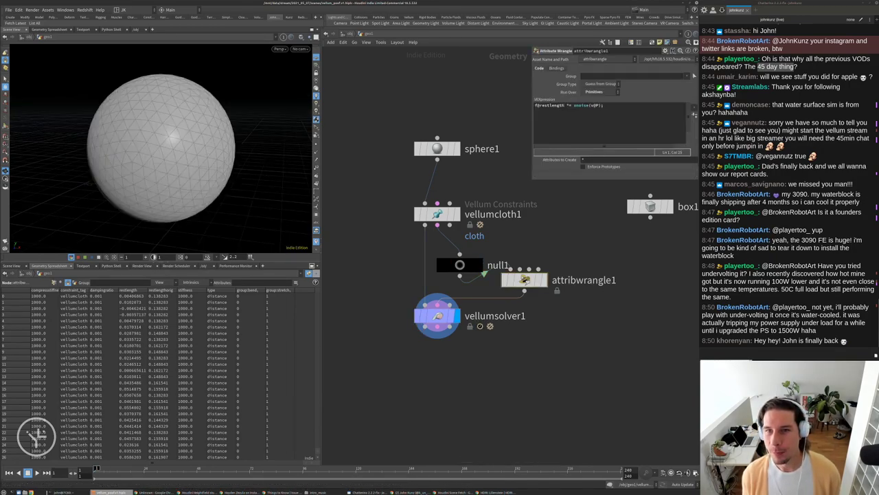
pyautogui.moveTo(574, 106); pyautogui.dragTo(603, 105)
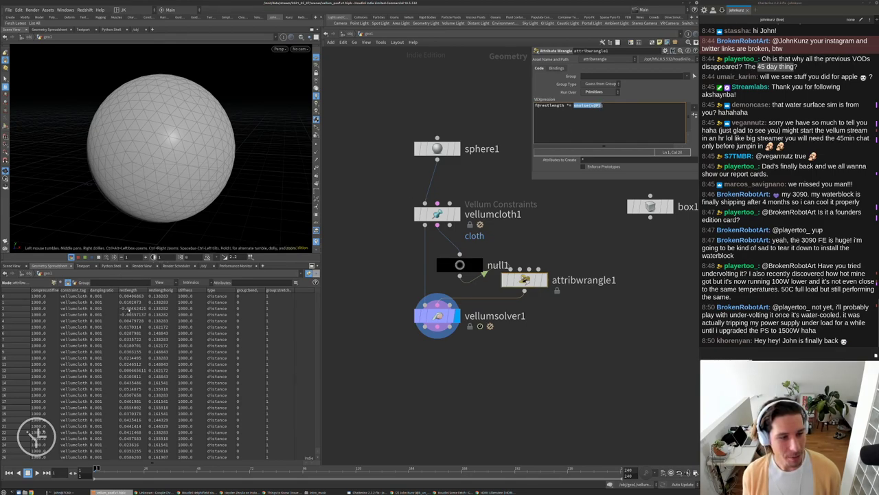
pyautogui.write('snoise(v@P)')
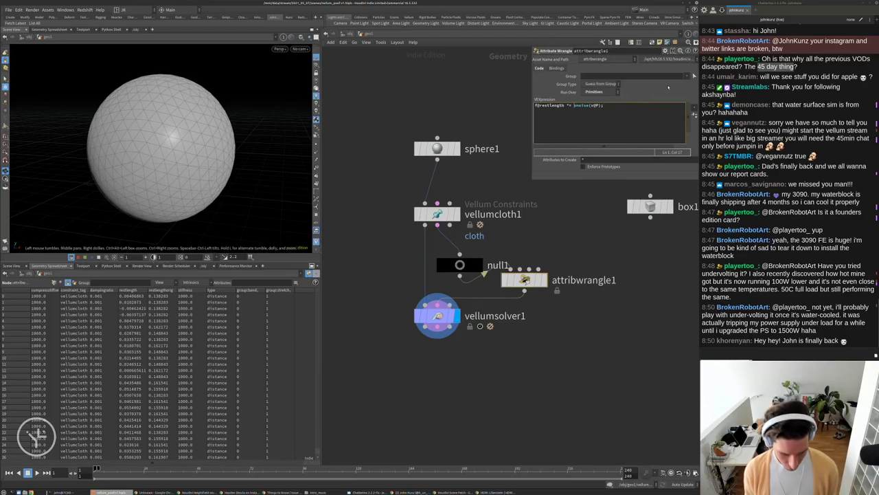
pyautogui.write('fit(')
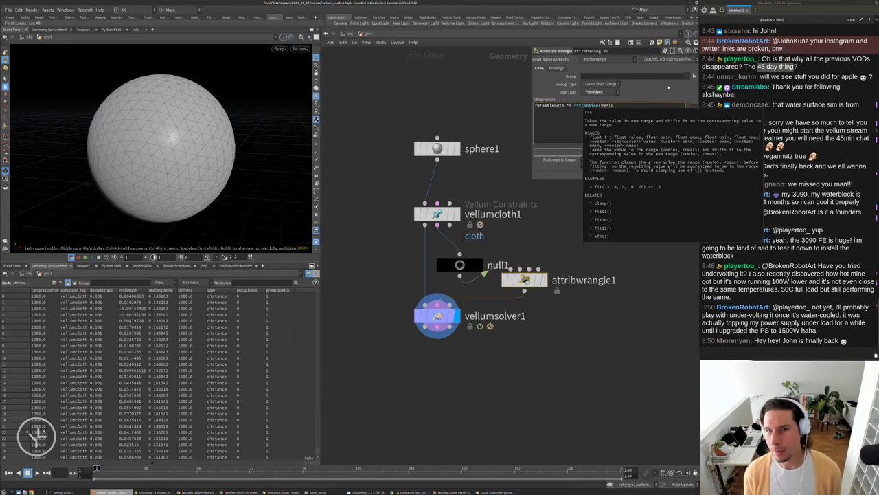
pyautogui.press('Right')
pyautogui.press('Right')
pyautogui.press('Right')
pyautogui.press('Right')
pyautogui.press('Right')
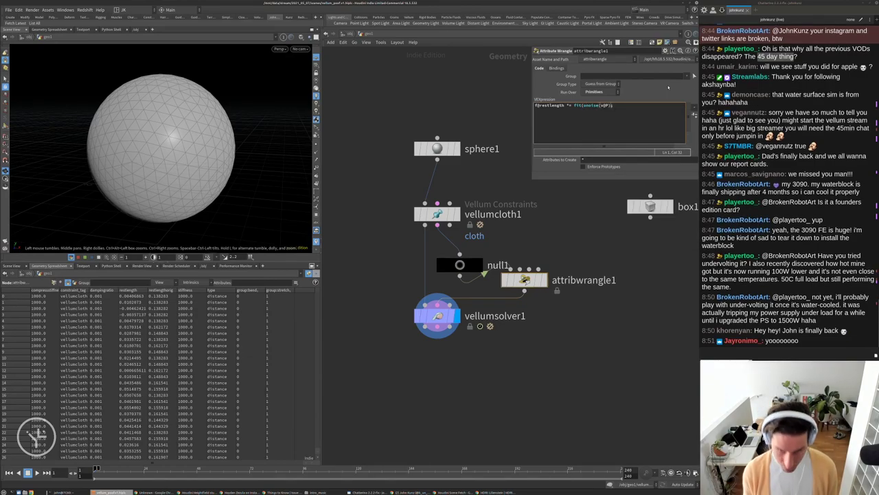
pyautogui.write(', ')
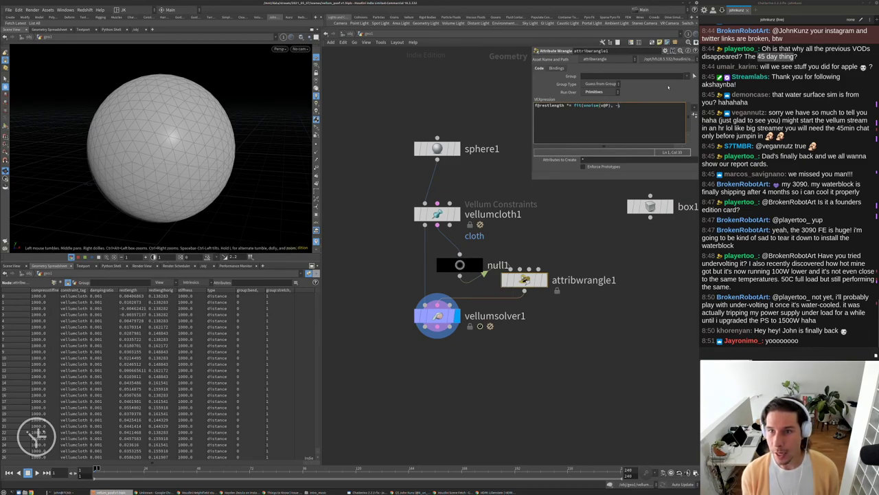
pyautogui.write('-0.2, ')
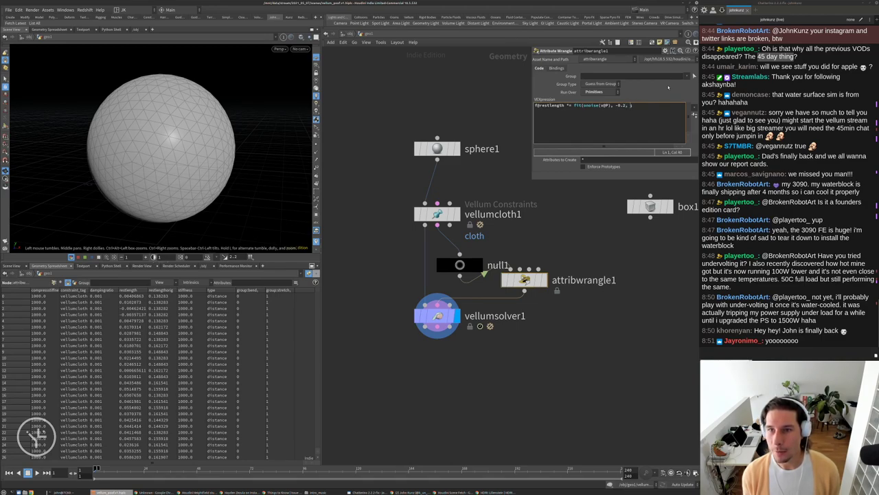
pyautogui.write('0.')
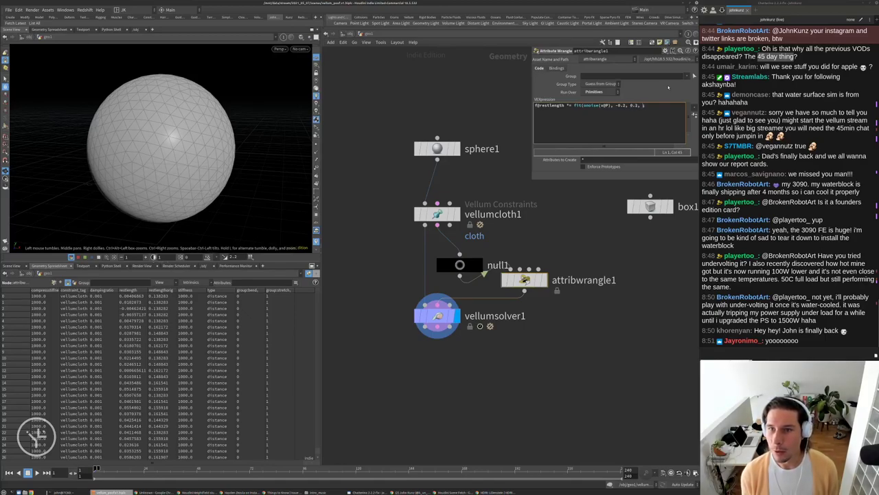
pyautogui.write('2, ')
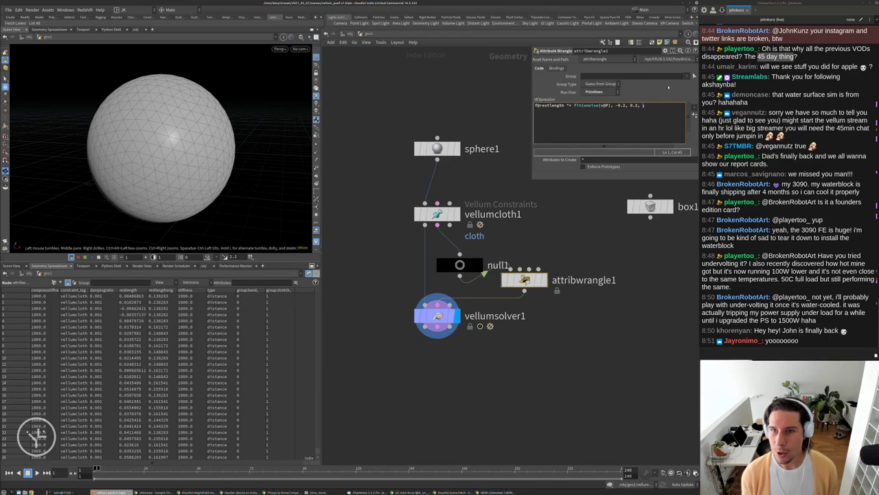
pyautogui.write('1')
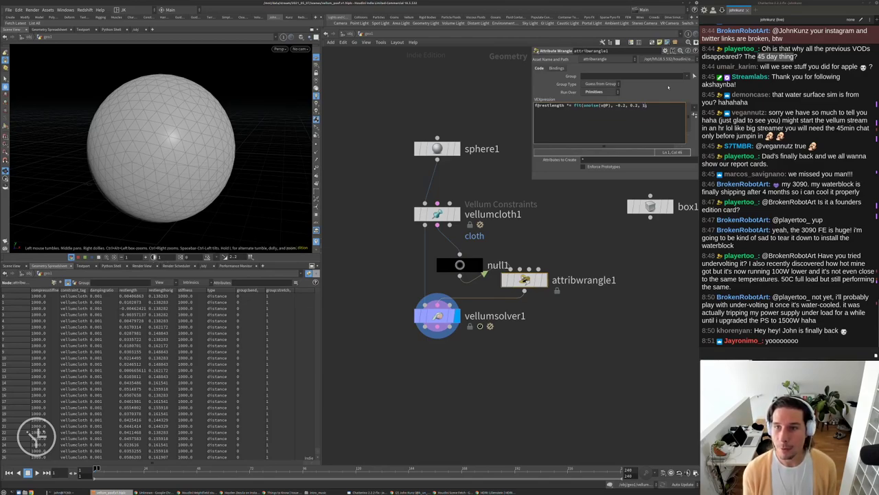
pyautogui.write(', 1.2)')
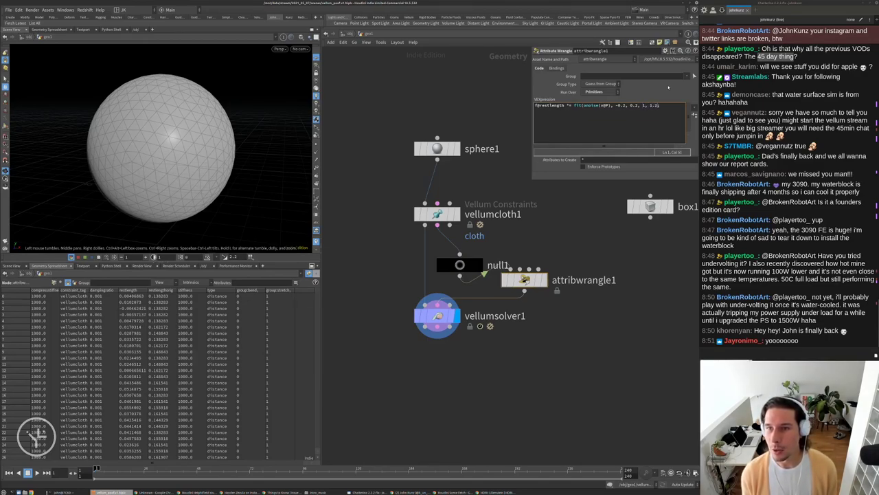
pyautogui.write(';')
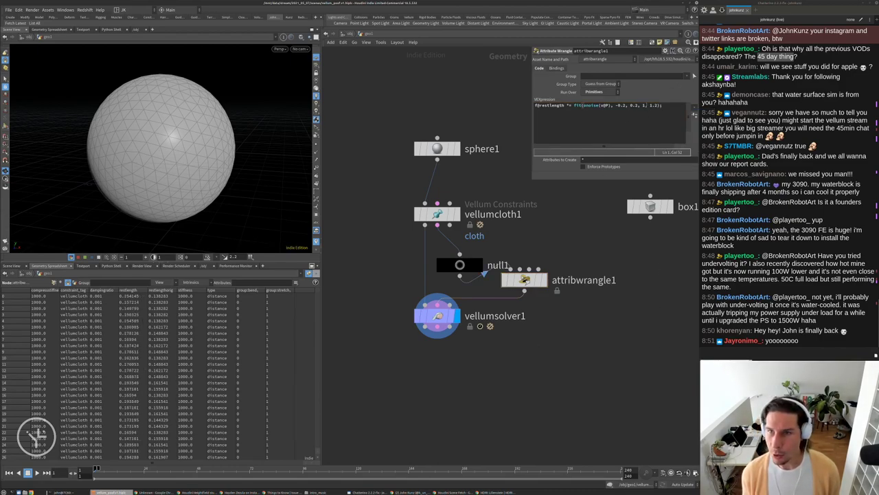
pyautogui.moveTo(460, 265); pyautogui.dragTo(458, 259)
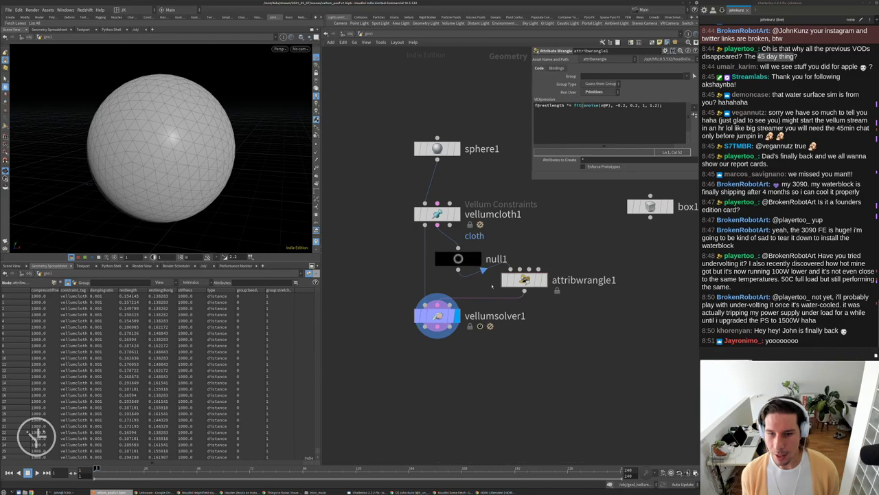
pyautogui.moveTo(603, 338); pyautogui.dragTo(601, 358, button='middle')
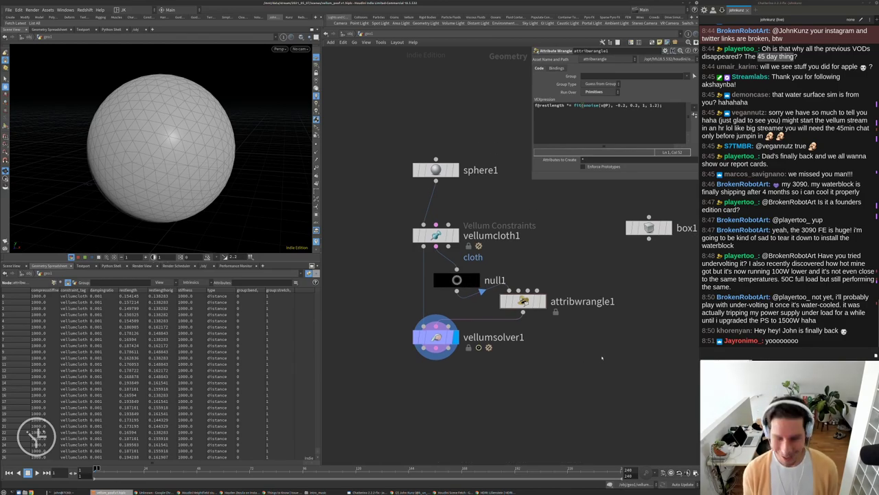
# Add a color1 node below attribwrangle1, wire it in, and set it as the display node.
pyautogui.press('Tab')
pyautogui.write('color')
pyautogui.press('Return')
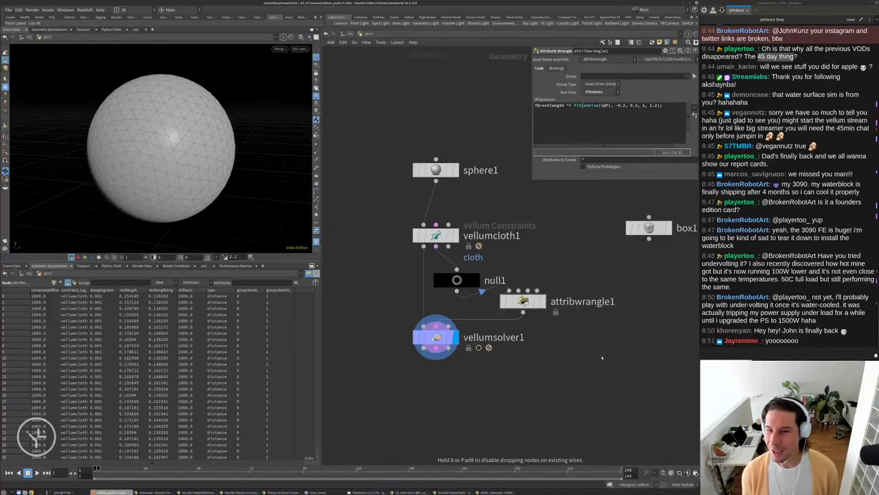
pyautogui.click(601, 356)
pyautogui.moveTo(601, 342); pyautogui.dragTo(522, 314)
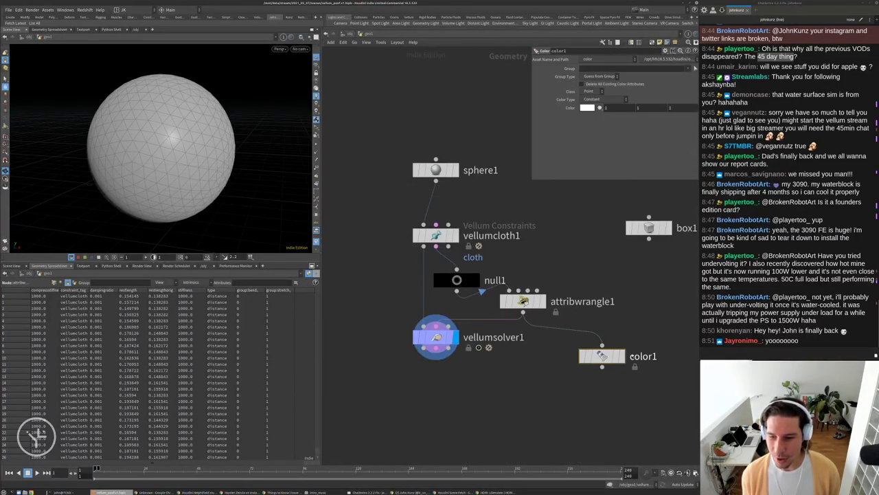
pyautogui.click(622, 356)
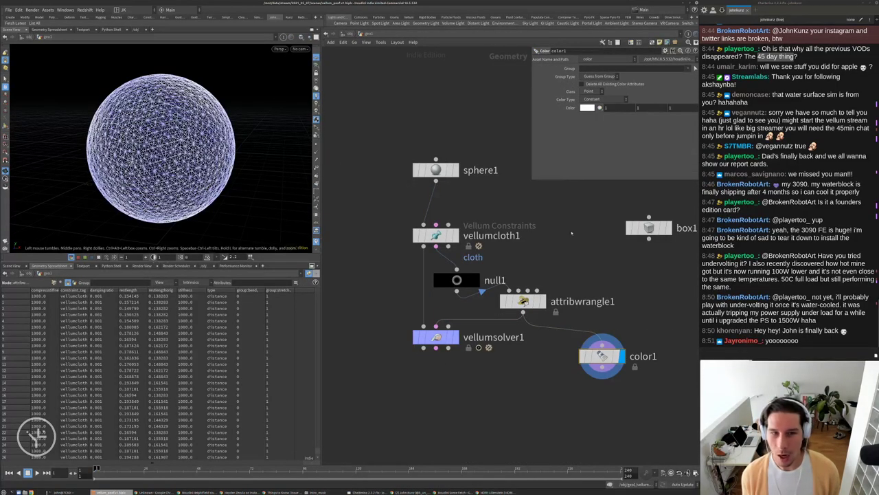
pyautogui.middleClick(602, 356)
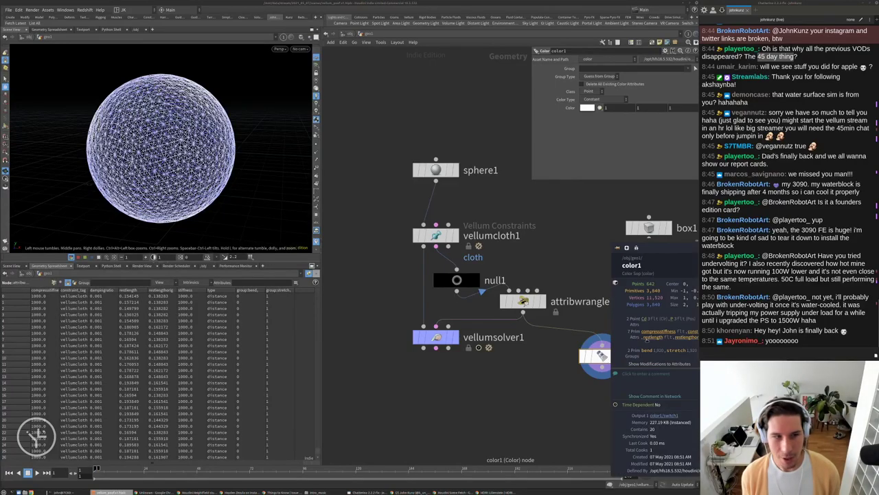
pyautogui.rightClick(649, 241)
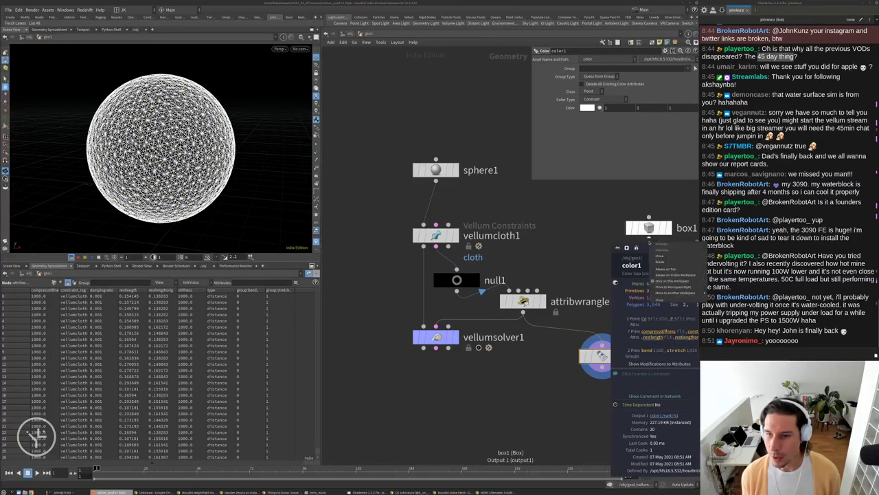
pyautogui.click(623, 243)
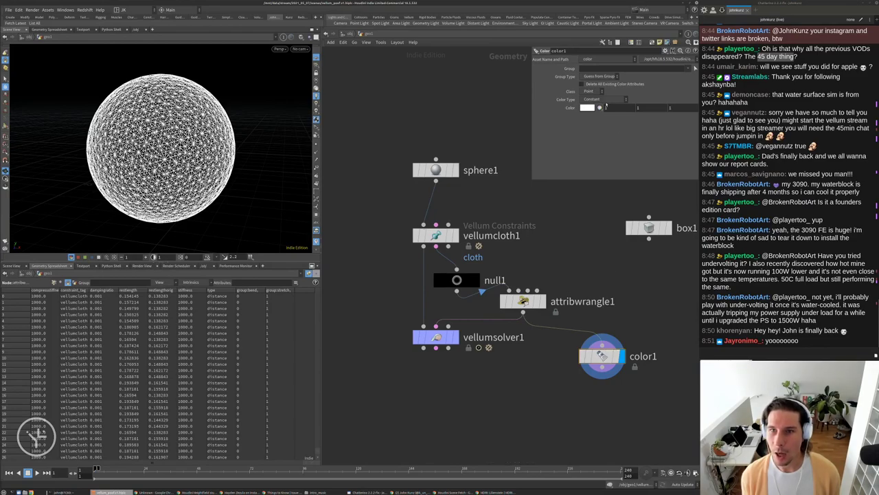
# Colour primitives with a Ramp from Attribute on restlength over a 0 to 0.6 range.
pyautogui.click(595, 93)
pyautogui.click(592, 104)
pyautogui.click(592, 99)
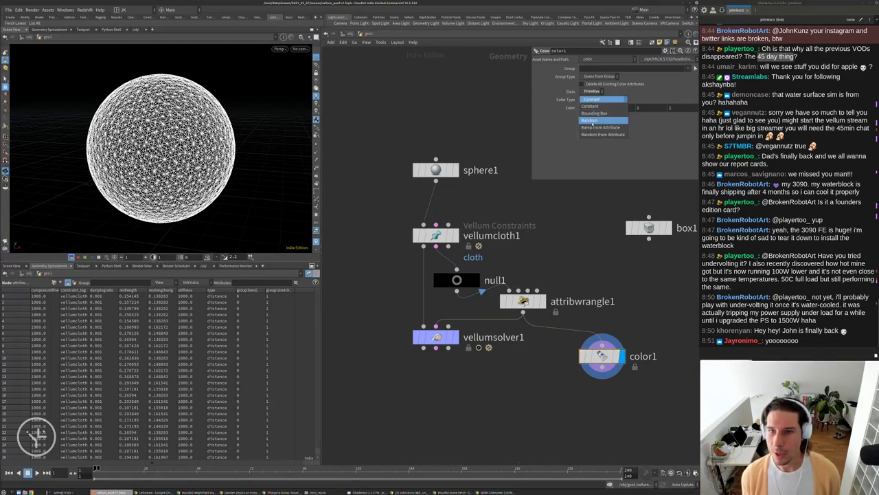
pyautogui.click(596, 127)
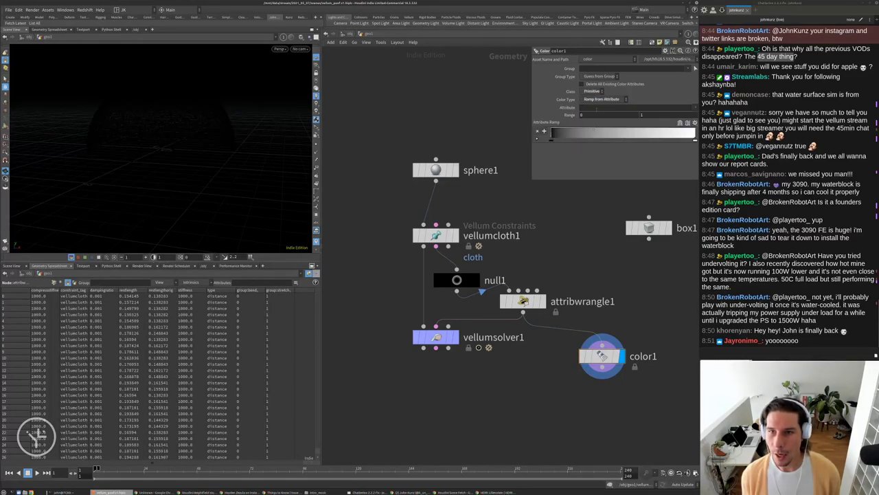
pyautogui.click(596, 108)
pyautogui.click(695, 108)
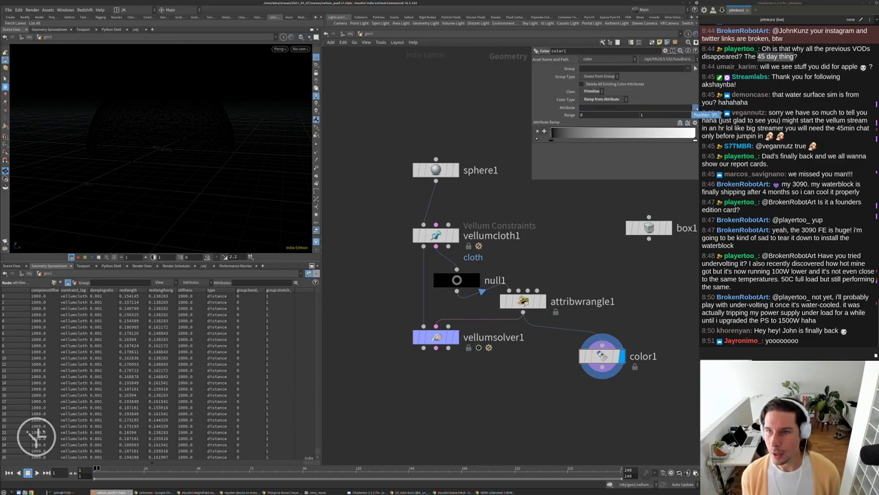
pyautogui.click(597, 108)
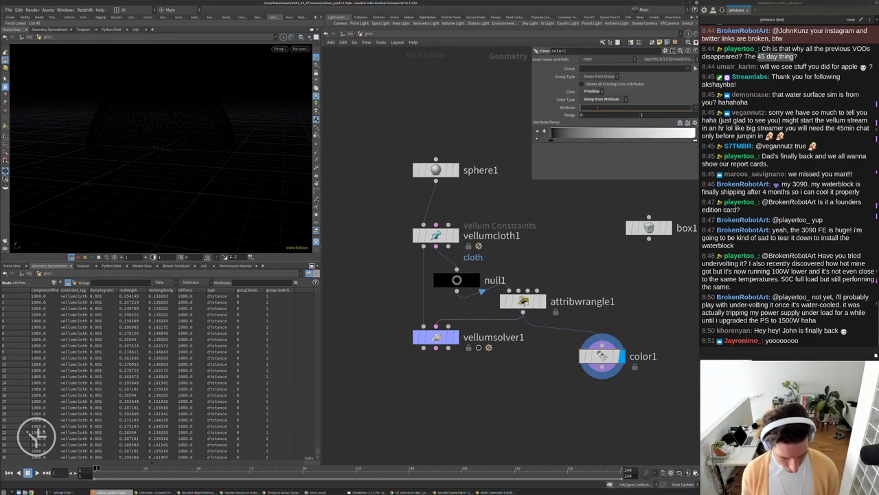
pyautogui.write('restlength')
pyautogui.press('Return')
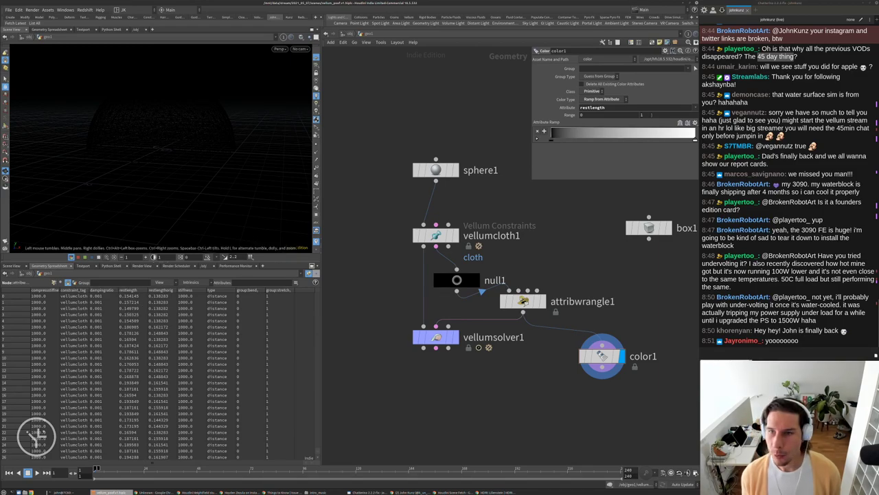
pyautogui.moveTo(645, 115); pyautogui.dragTo(630, 118, button='middle')
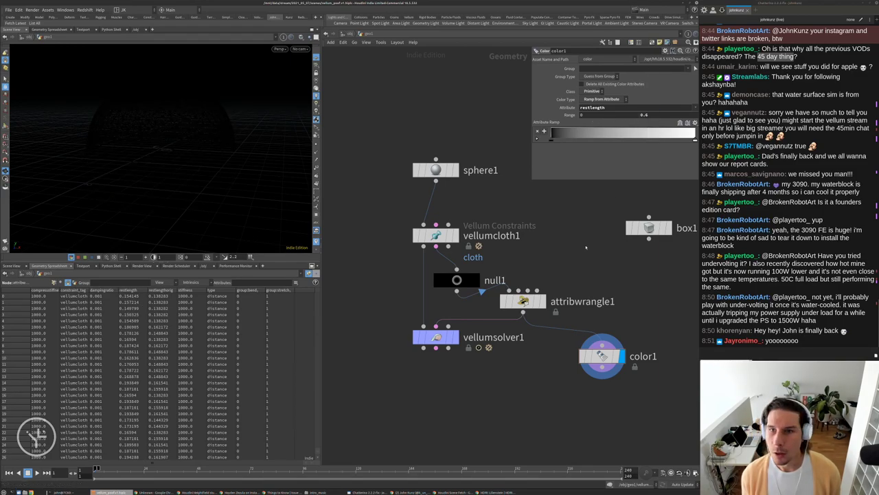
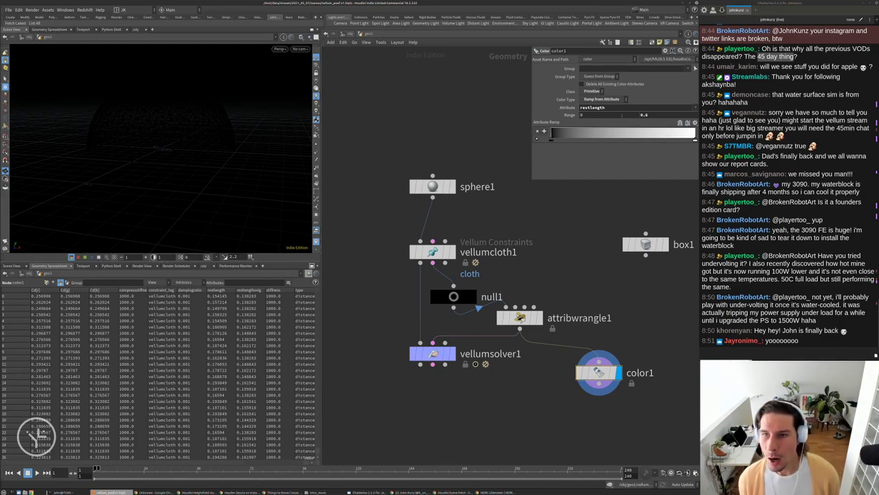
# Raise color1's restlength range minimum to 0.2, keeping 0.6 as the maximum, and check attribwrangle1's info.
pyautogui.moveTo(621, 114); pyautogui.dragTo(622, 110, button='middle')
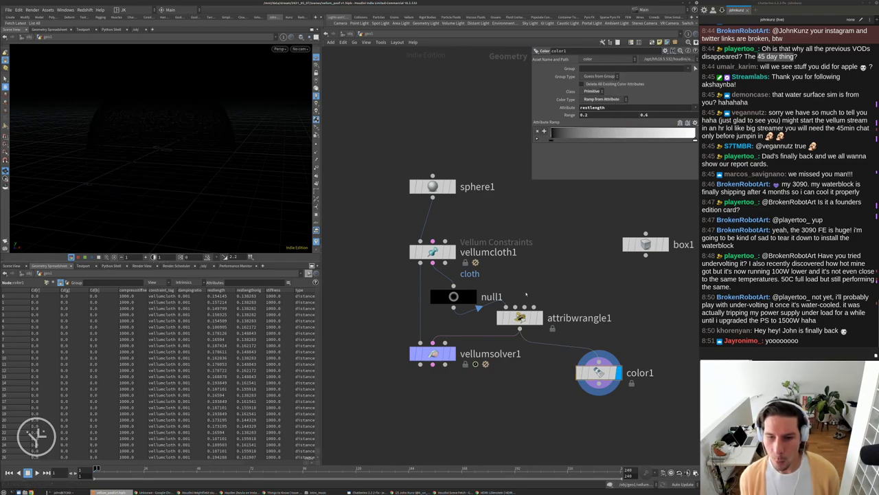
pyautogui.middleClick(520, 318)
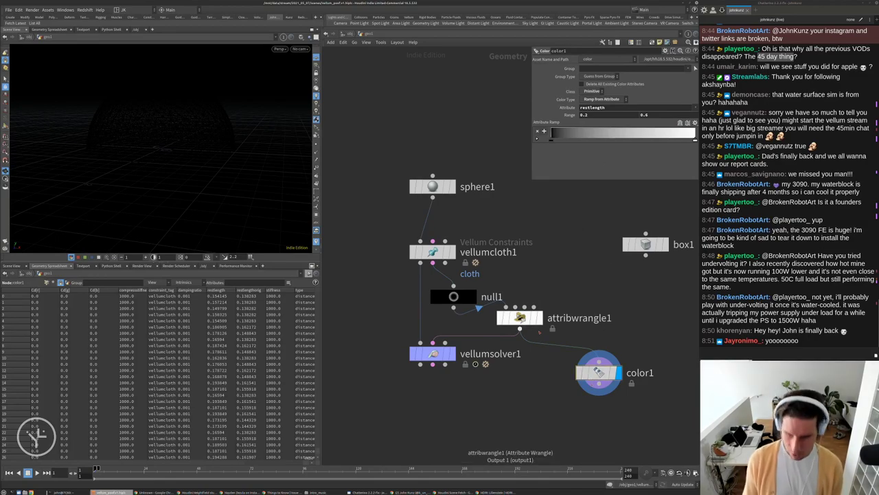
# Delete color1 and add a temporary v@Cd = f@restlength; line to attribwrangle1.
pyautogui.press('Delete')
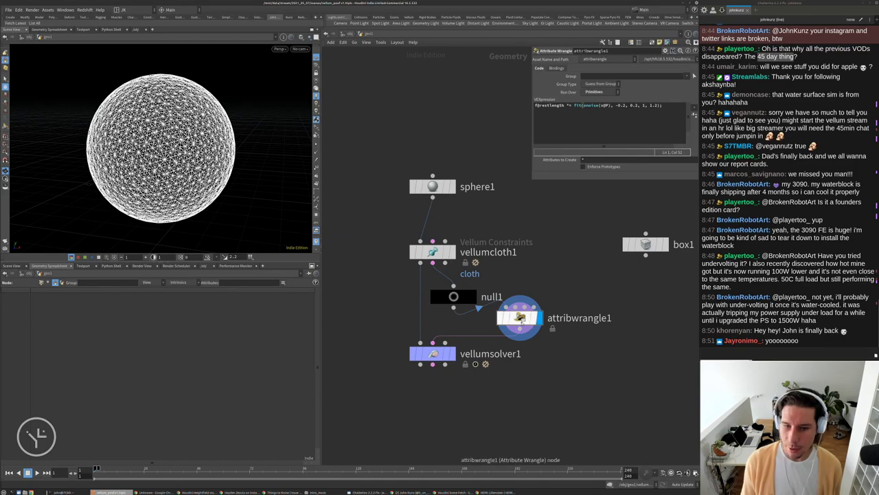
pyautogui.click(668, 105)
pyautogui.press('Return')
pyautogui.press('Return')
pyautogui.press('Return')
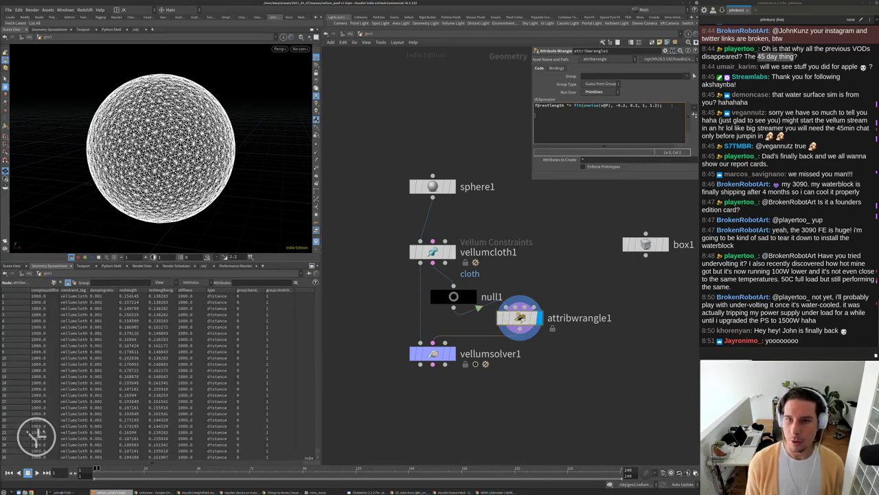
pyautogui.write('v@Cd =')
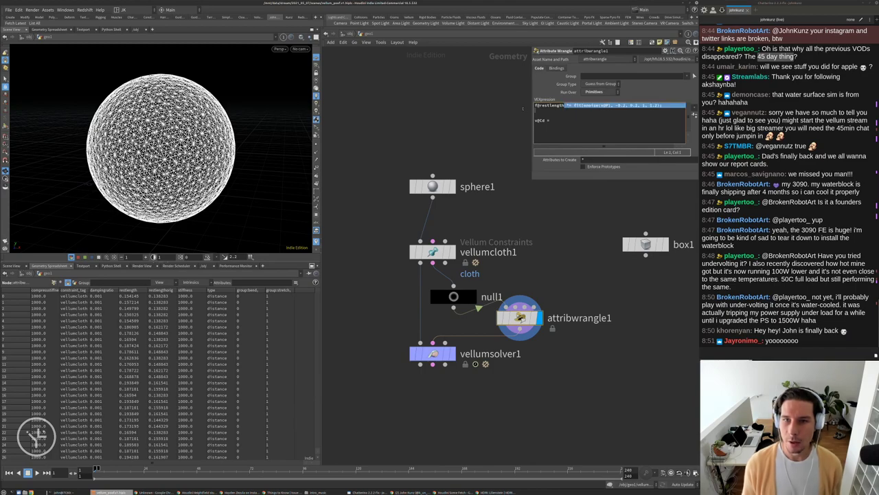
pyautogui.moveTo(566, 105); pyautogui.dragTo(526, 107)
pyautogui.hotkey('ctrl', 'c')
pyautogui.click(572, 123)
pyautogui.hotkey('ctrl', 'v')
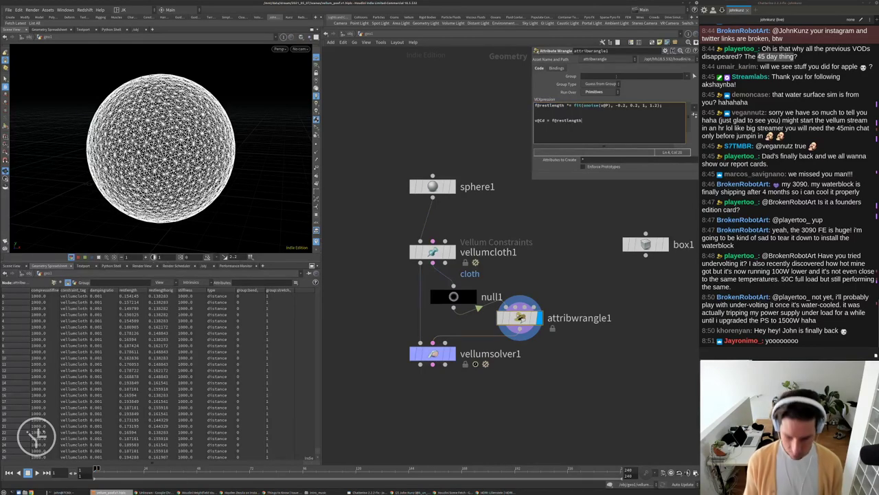
pyautogui.write(';')
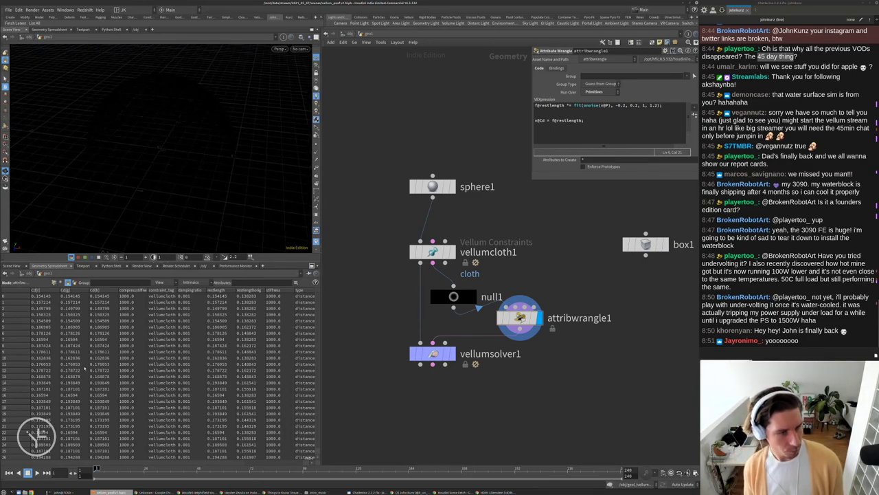
# Check the restlength values in the spreadsheet, then remove the temporary v@Cd line.
pyautogui.moveTo(318, 291); pyautogui.dragTo(311, 374)
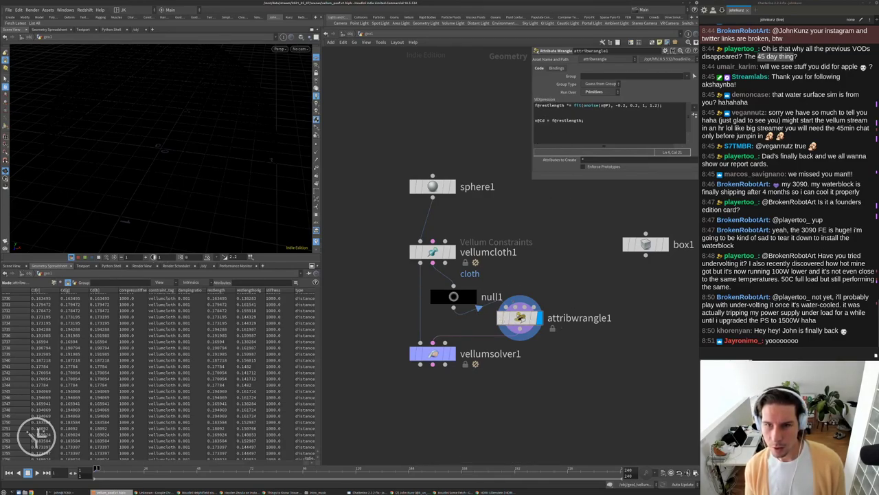
pyautogui.moveTo(588, 120); pyautogui.dragTo(535, 121)
pyautogui.press('BackSpace')
pyautogui.press('BackSpace')
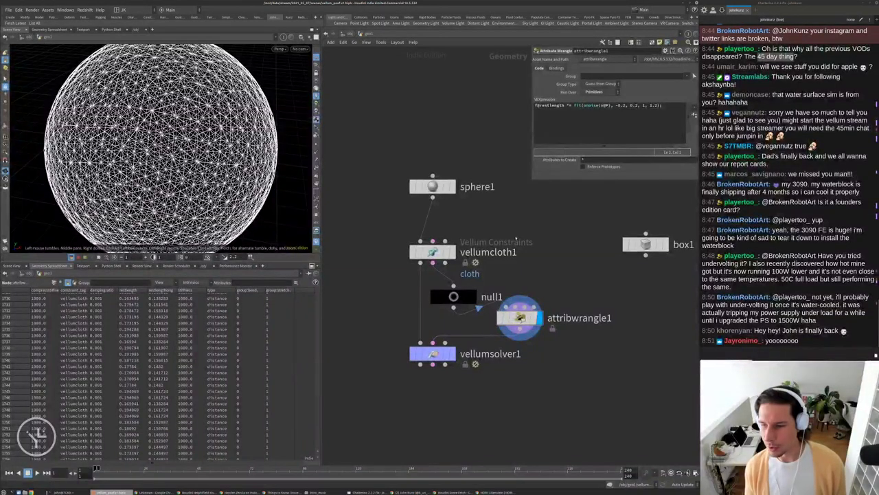
# Display vellumsolver1, play the cloth simulation, then reset it to frame 1.
pyautogui.click(434, 353)
pyautogui.press('Up')
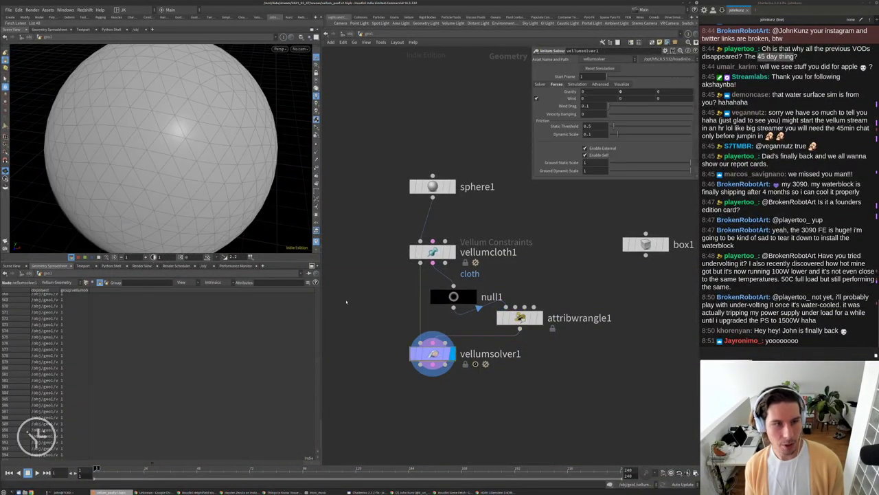
pyautogui.moveTo(222, 178); pyautogui.dragTo(168, 112)
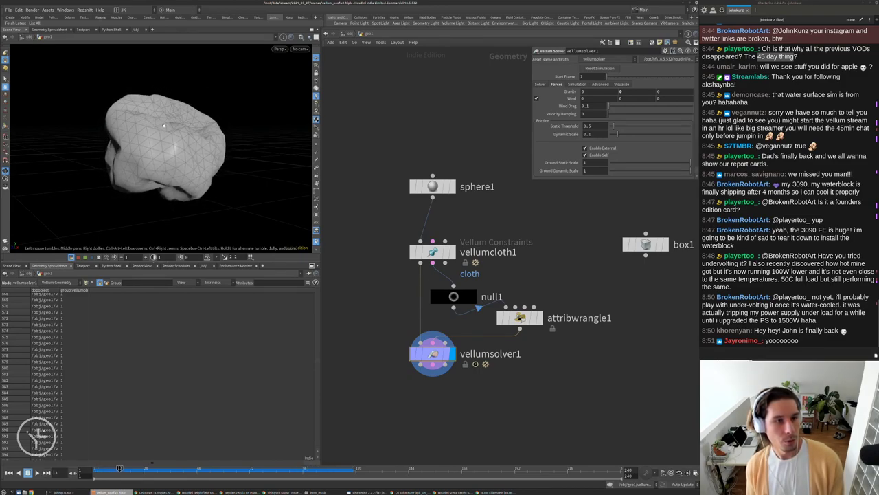
pyautogui.hotkey('ctrl', 'Up')
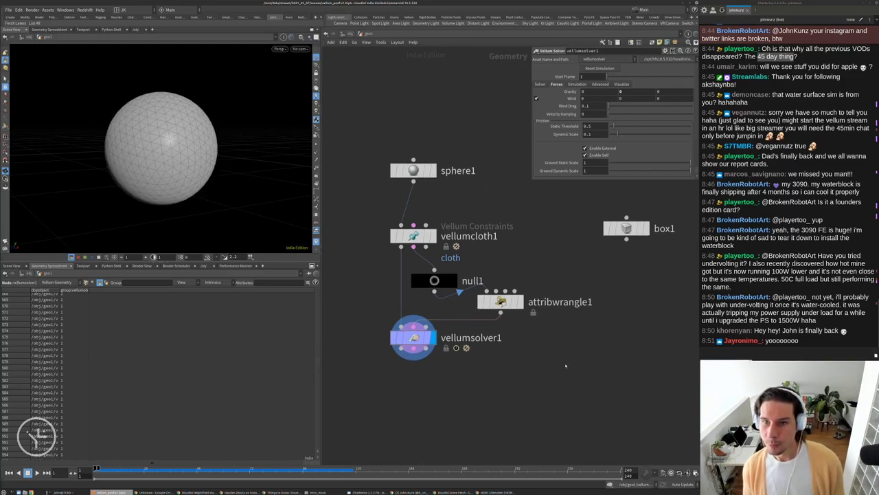
# Change the wrangle's fit() minimum from -0.2 to 0.1.
pyautogui.click(501, 301)
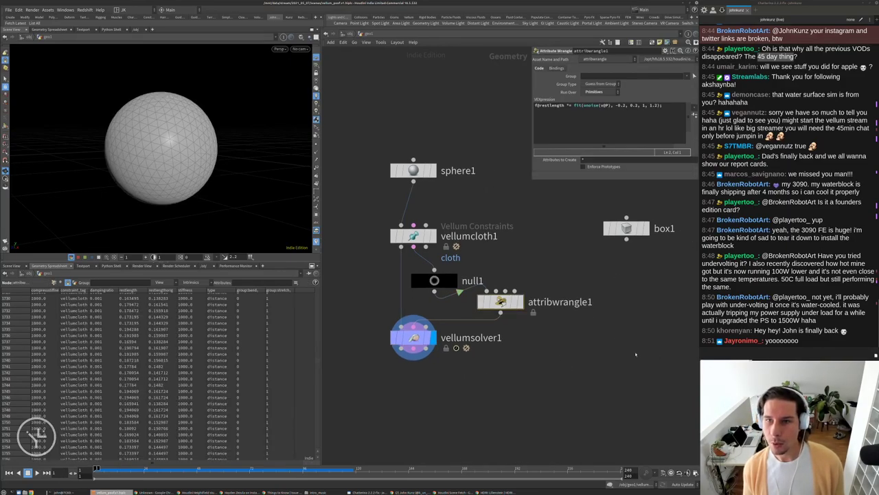
pyautogui.click(621, 105)
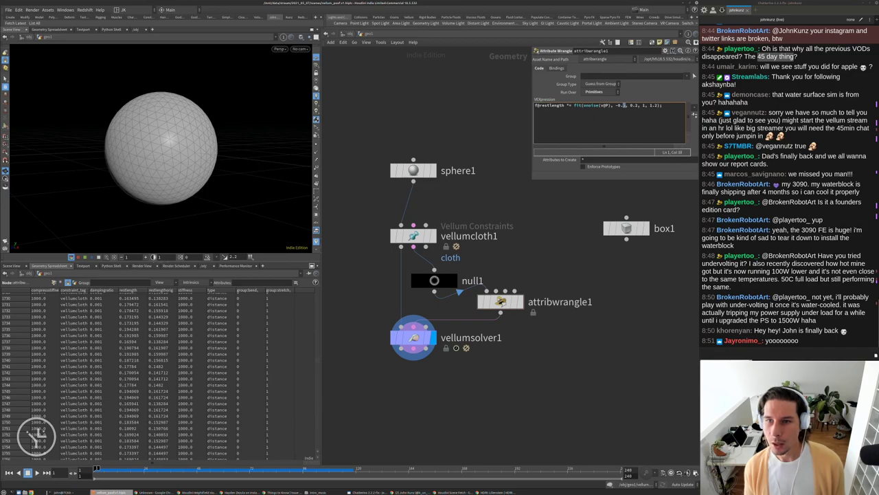
pyautogui.write('1')
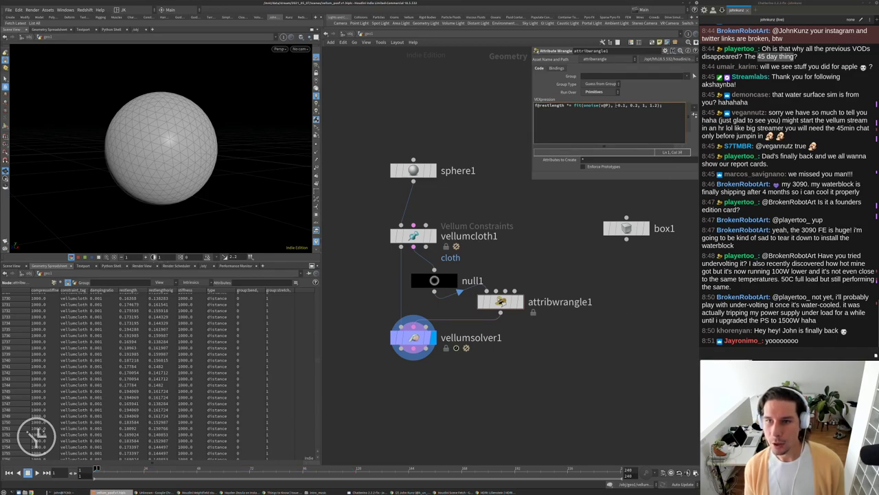
pyautogui.press('Delete')
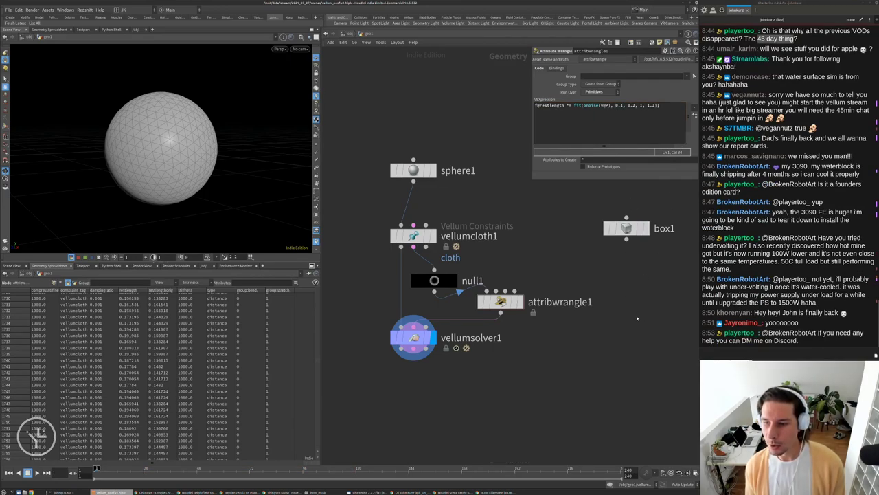
pyautogui.scroll(-3, 631, 338)
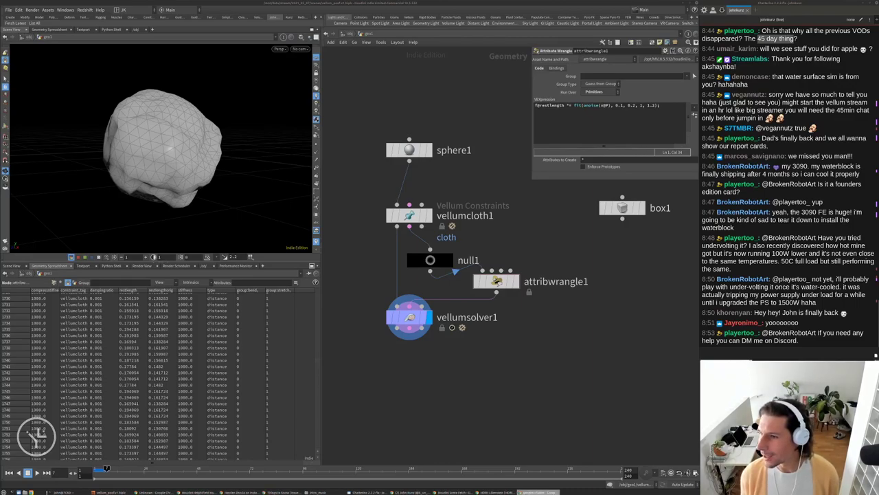
pyautogui.press('super+shift+Left')
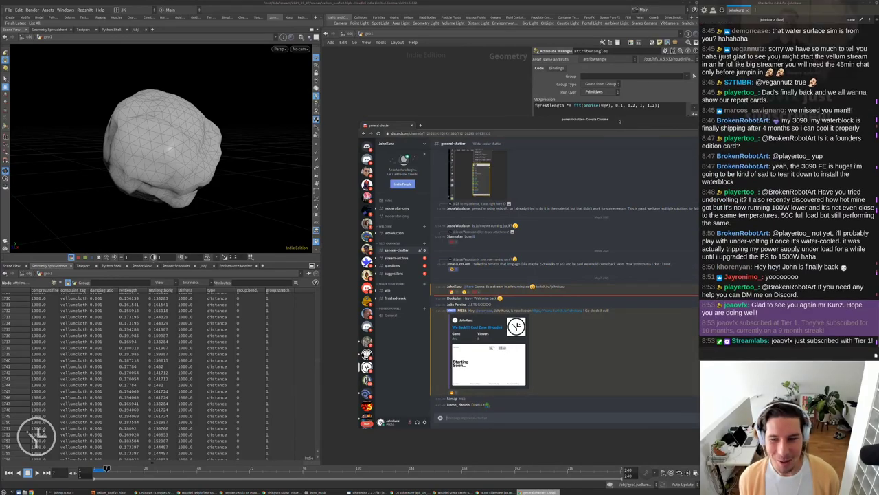
# Shift the Discord window slightly left, then dismiss it to return to Houdini.
pyautogui.moveTo(618, 120); pyautogui.dragTo(603, 115)
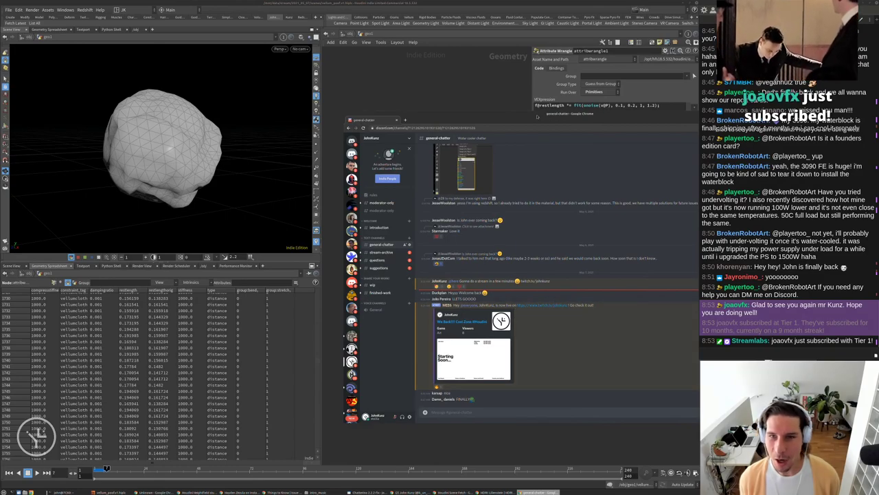
pyautogui.press('super+shift+Right')
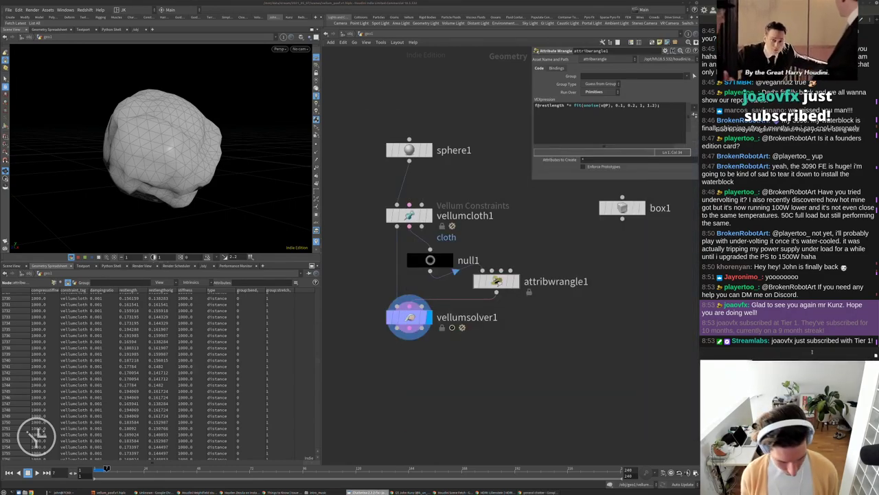
# Send the !discord chat command and line up null1, attribwrangle1 and vellumsolver1.
pyautogui.write('!discord')
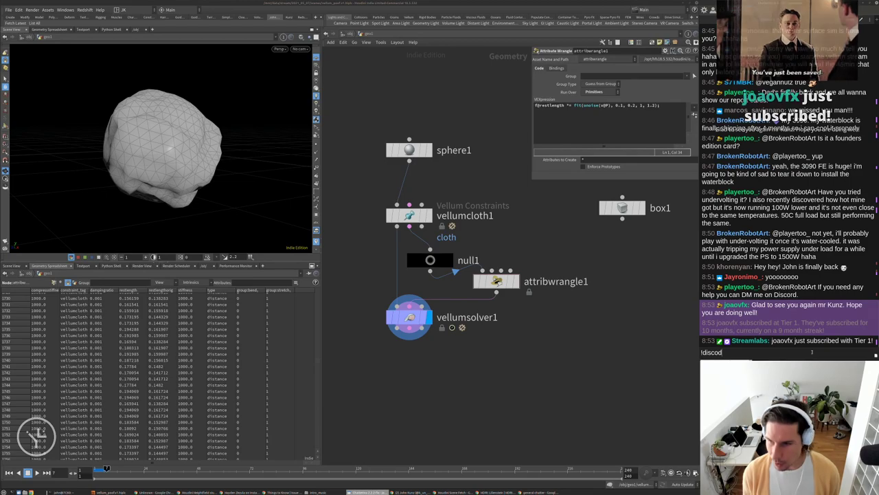
pyautogui.press('Return')
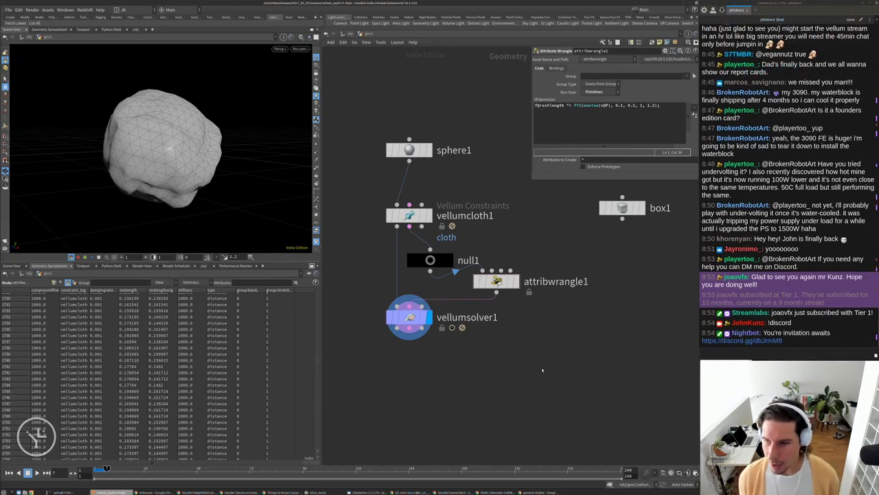
pyautogui.scroll(-3, 584, 337)
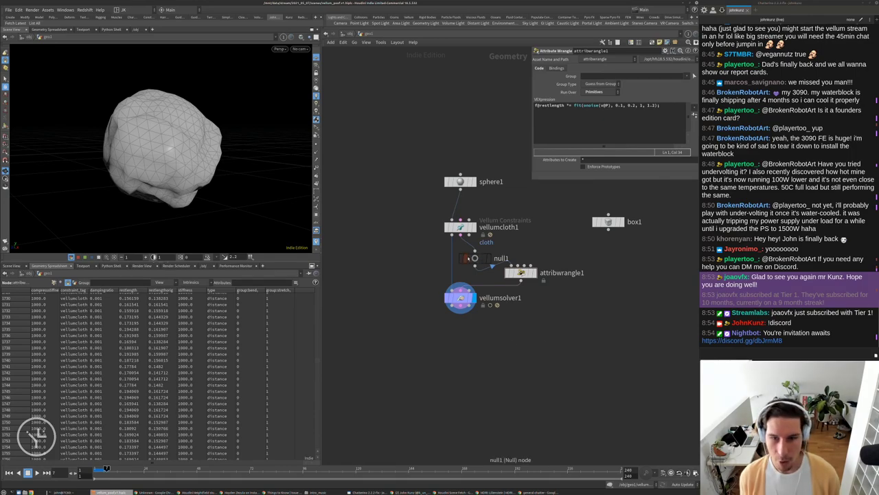
pyautogui.moveTo(475, 259); pyautogui.dragTo(486, 252)
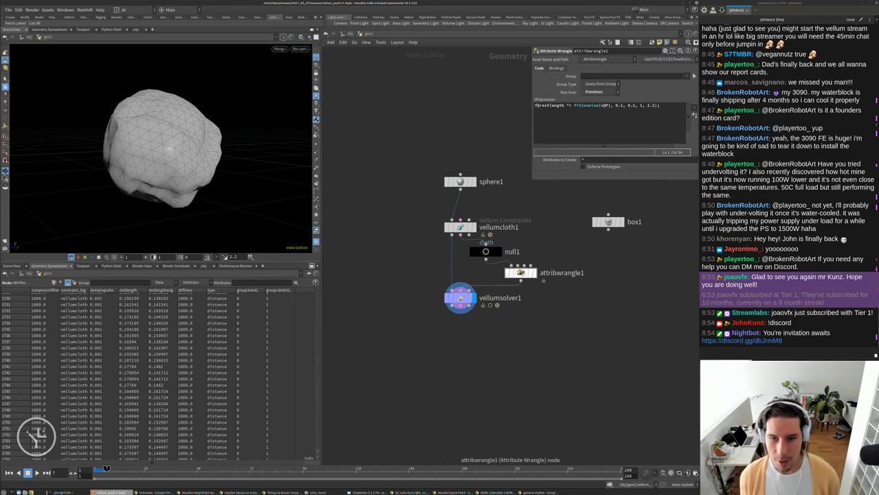
pyautogui.moveTo(544, 283); pyautogui.dragTo(508, 283)
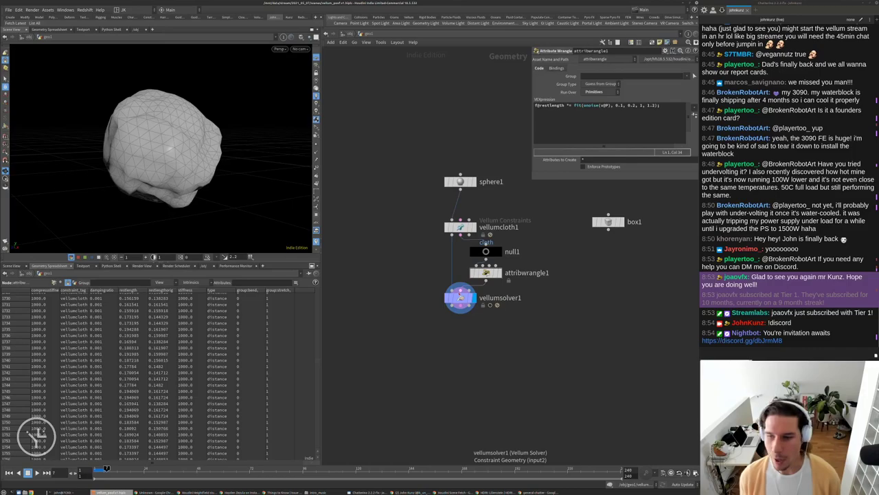
pyautogui.moveTo(460, 297); pyautogui.dragTo(460, 307)
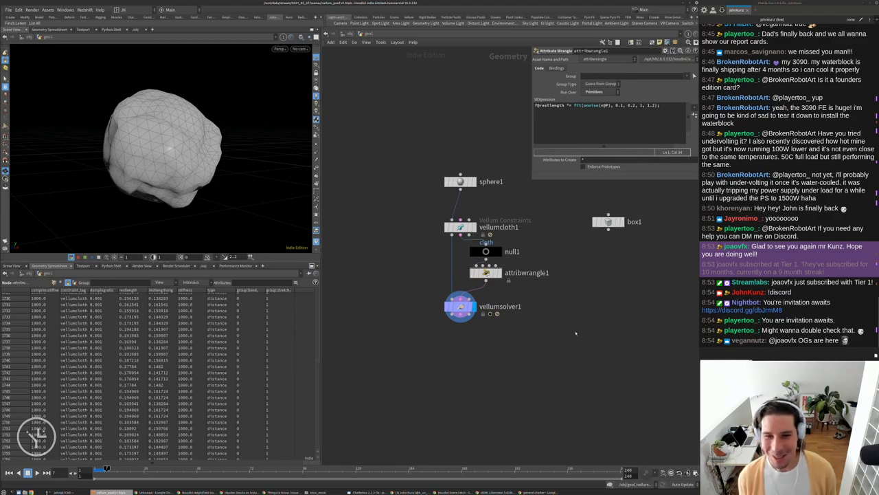
# Edit the expression to read fit(onoise(v@P), 0.1, 0.3, 1, 1.3).
pyautogui.click(620, 106)
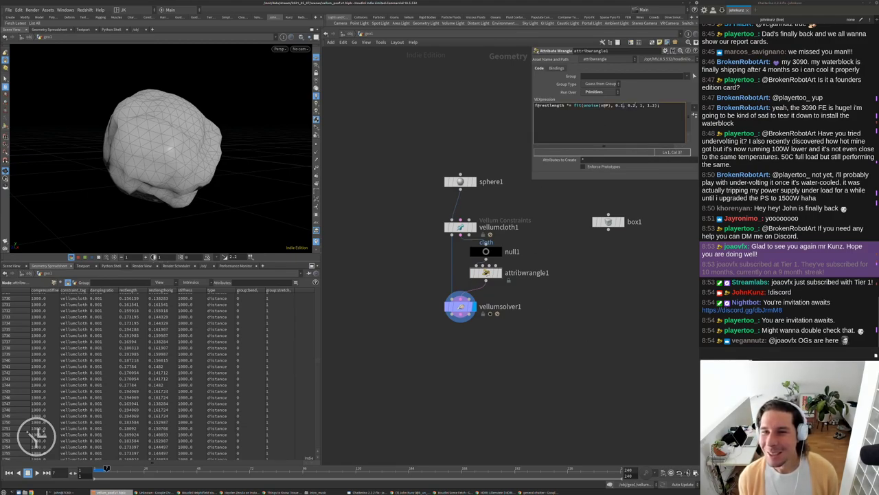
pyautogui.press('BackSpace')
pyautogui.write('1')
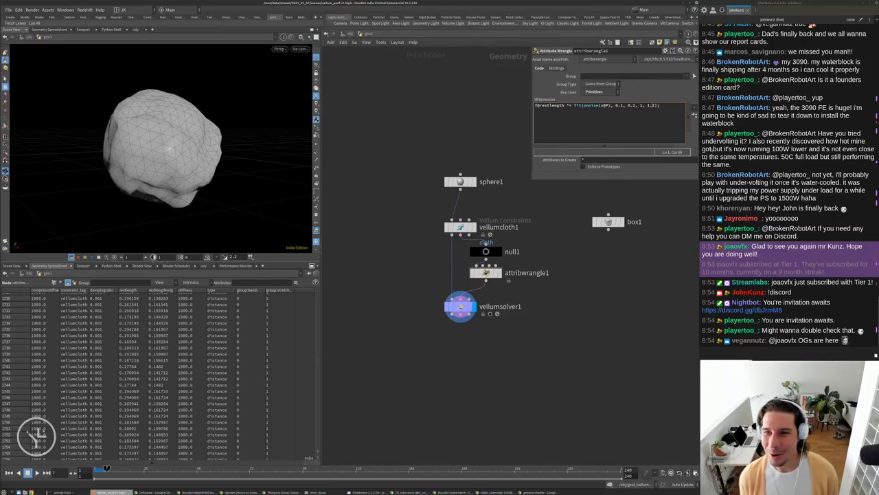
pyautogui.write('3')
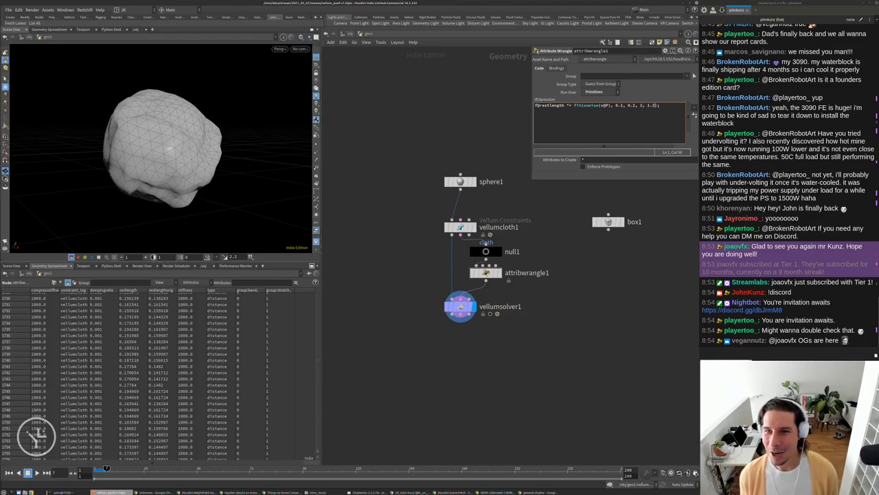
pyautogui.hotkey('shift', 'Right')
pyautogui.write('3')
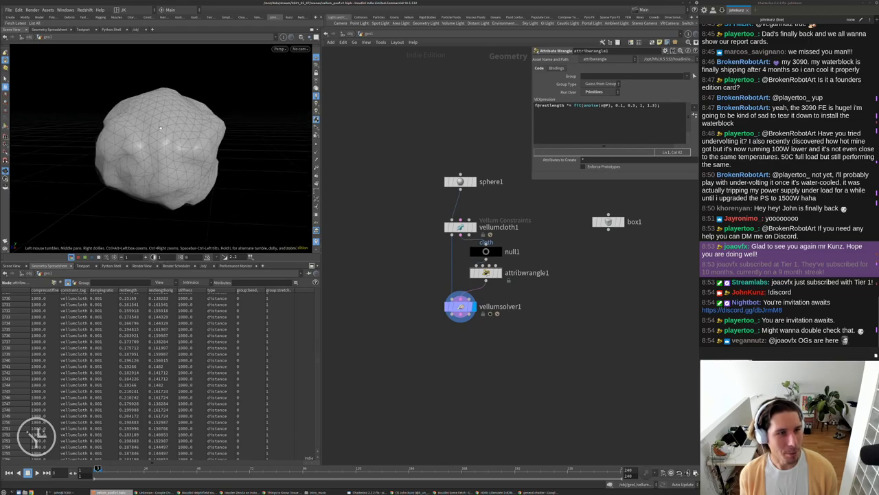
# Set sphere1's Frequency to 12.
pyautogui.click(499, 227)
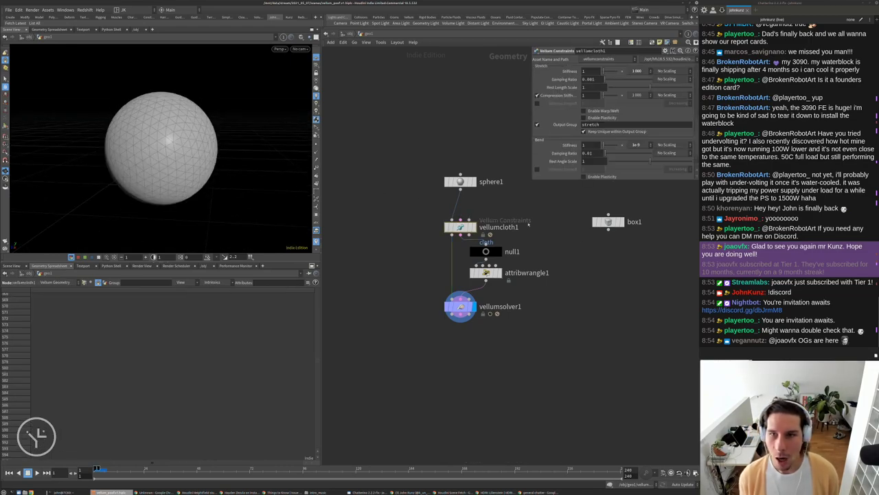
pyautogui.click(460, 182)
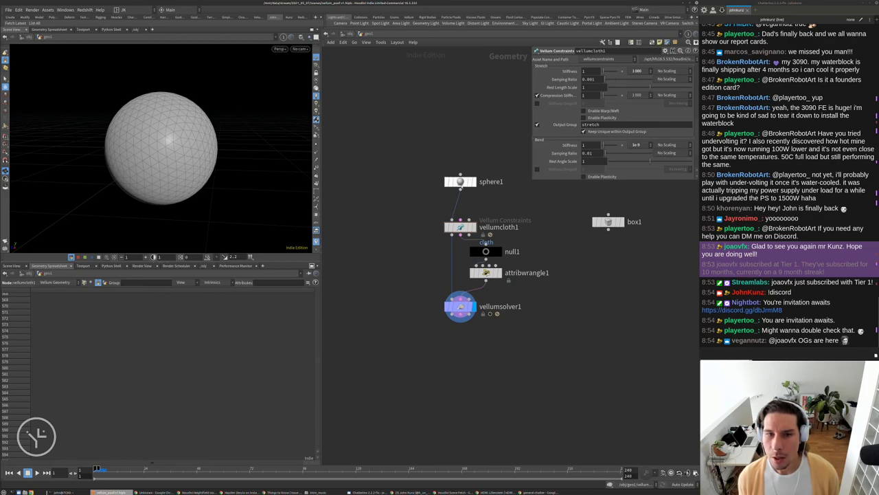
pyautogui.write('12')
pyautogui.press('Return')
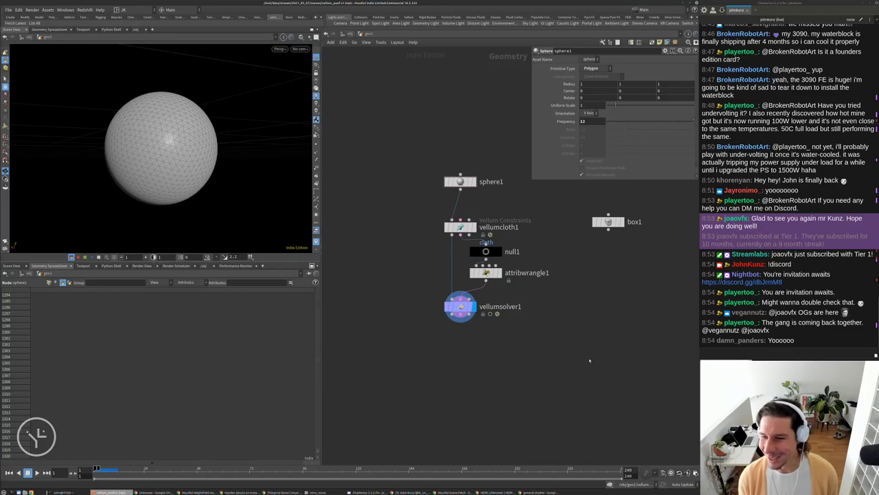
# Add a Vellum Constraints node and insert it between vellumcloth1 and null1.
pyautogui.press('Tab')
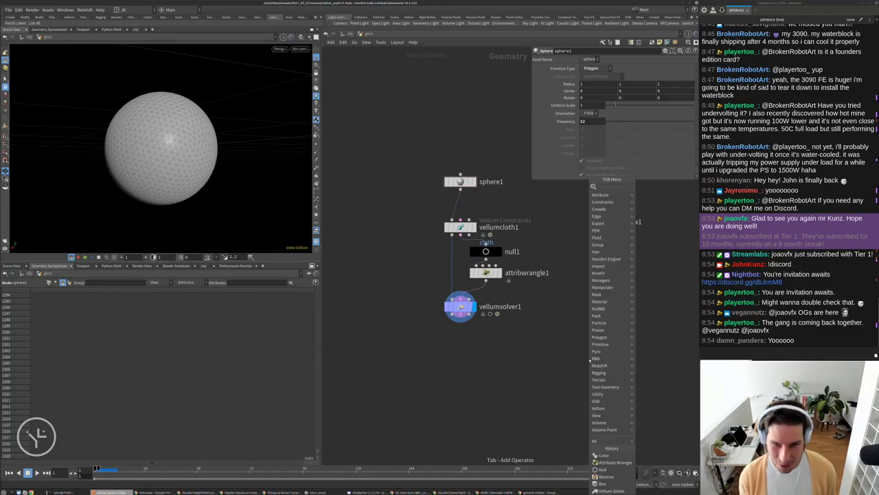
pyautogui.write('com')
pyautogui.write('s')
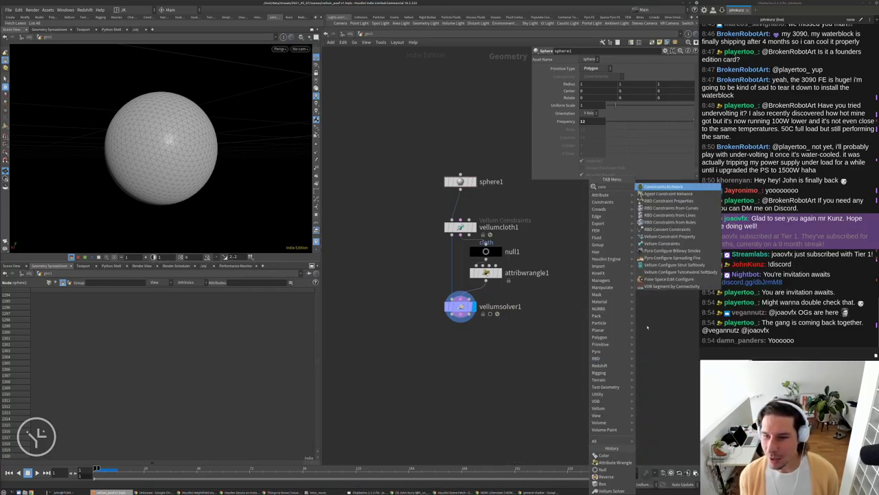
pyautogui.click(663, 244)
pyautogui.click(581, 348)
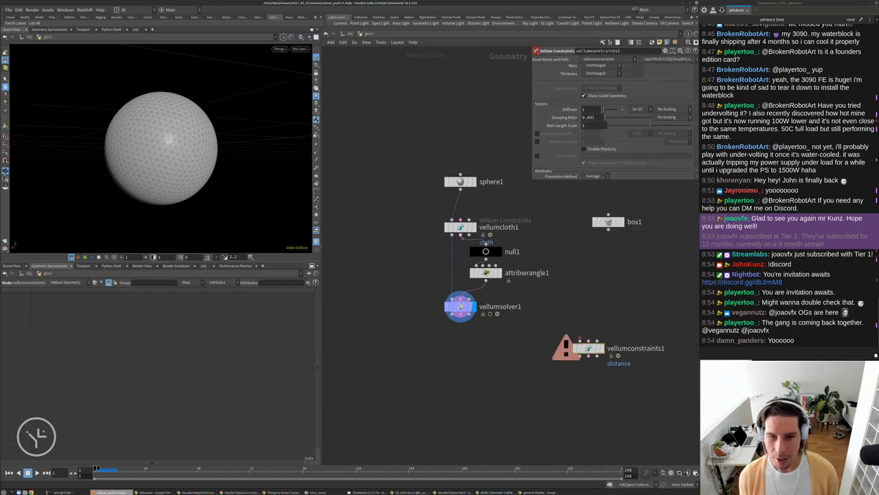
pyautogui.moveTo(439, 144); pyautogui.dragTo(478, 237)
pyautogui.moveTo(460, 181); pyautogui.dragTo(460, 133)
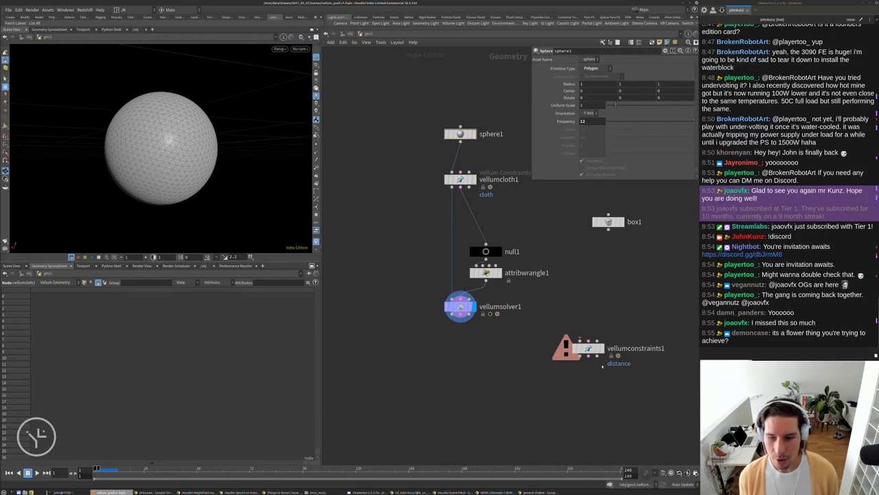
pyautogui.moveTo(581, 340)
pyautogui.mouseDown()
pyautogui.moveTo(530, 227)
pyautogui.moveTo(566, 346)
pyautogui.mouseUp()
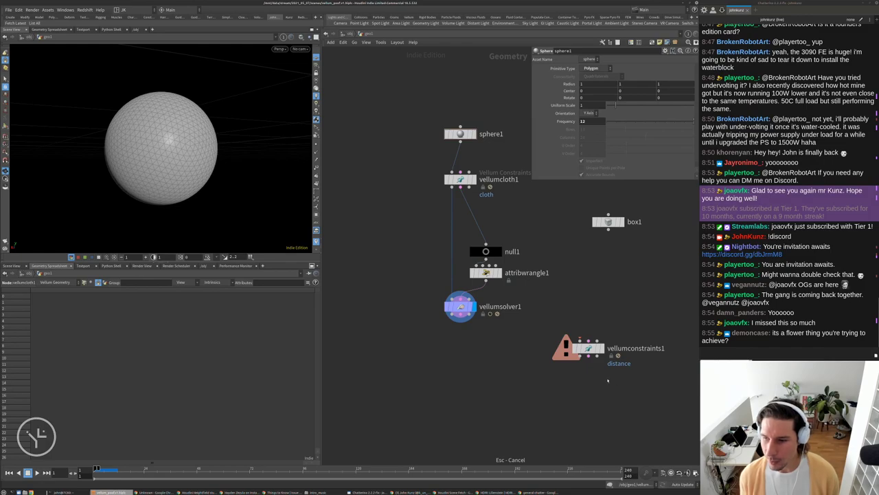
pyautogui.press('Escape')
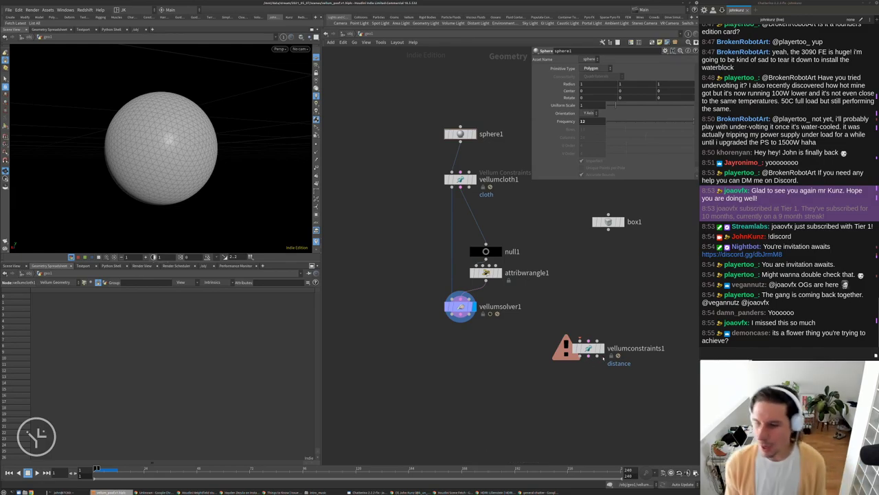
pyautogui.moveTo(592, 349); pyautogui.dragTo(459, 204)
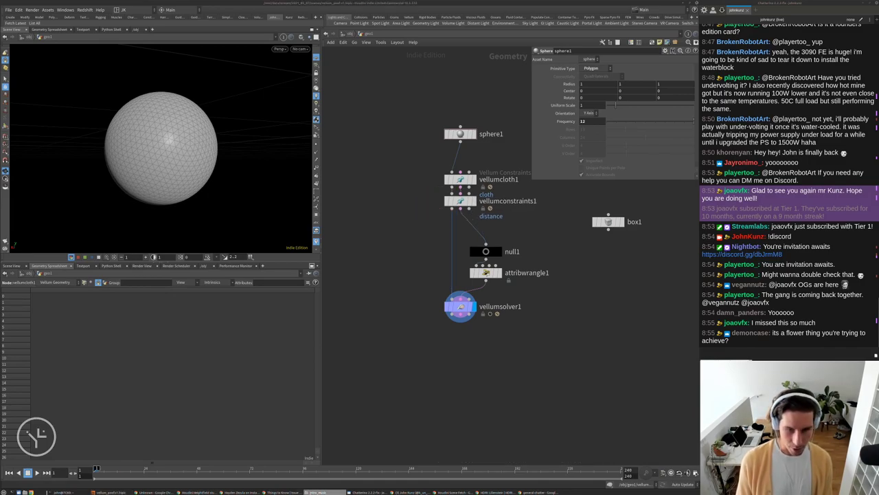
pyautogui.click(67, 492)
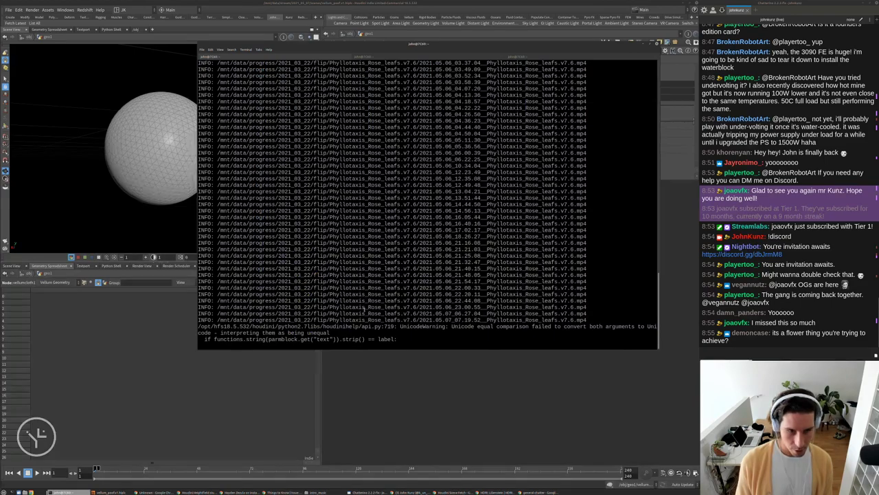
# Rerun the rv command to replay the Phyllotaxis_Rose_leafs v7.6 renders, then close RV.
pyautogui.press('Return')
pyautogui.press('Return')
pyautogui.press('Up')
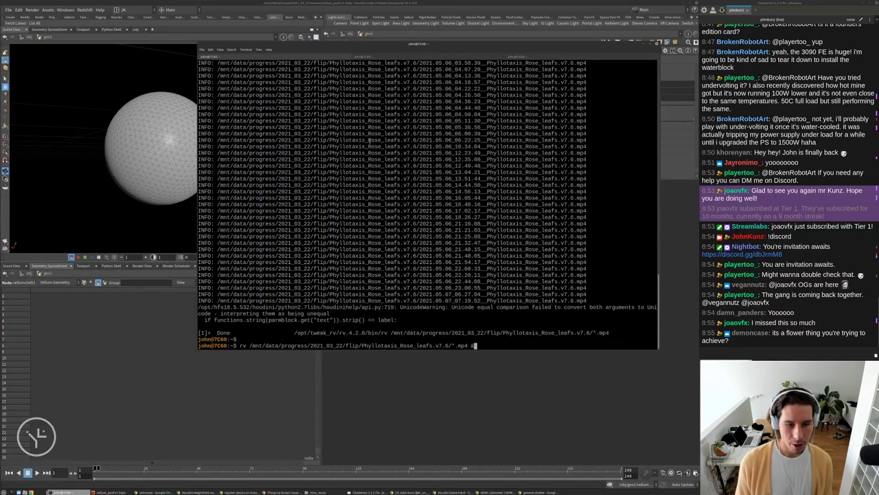
pyautogui.press('Return')
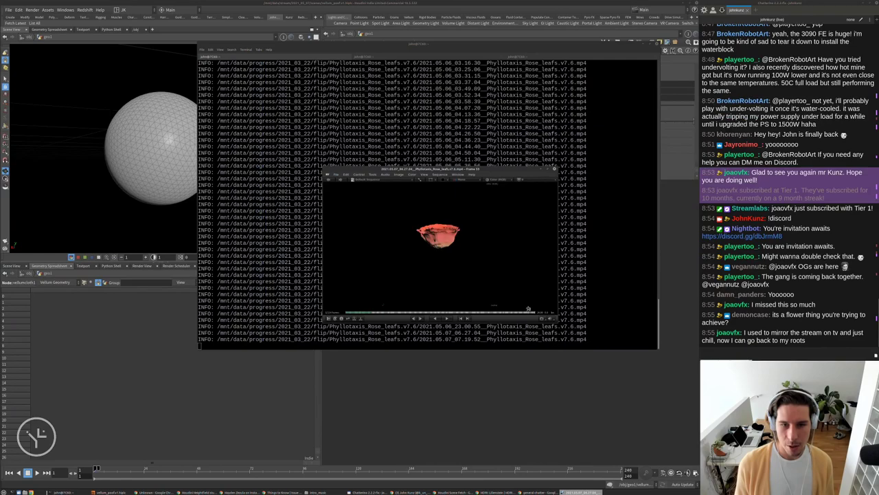
pyautogui.press('Escape')
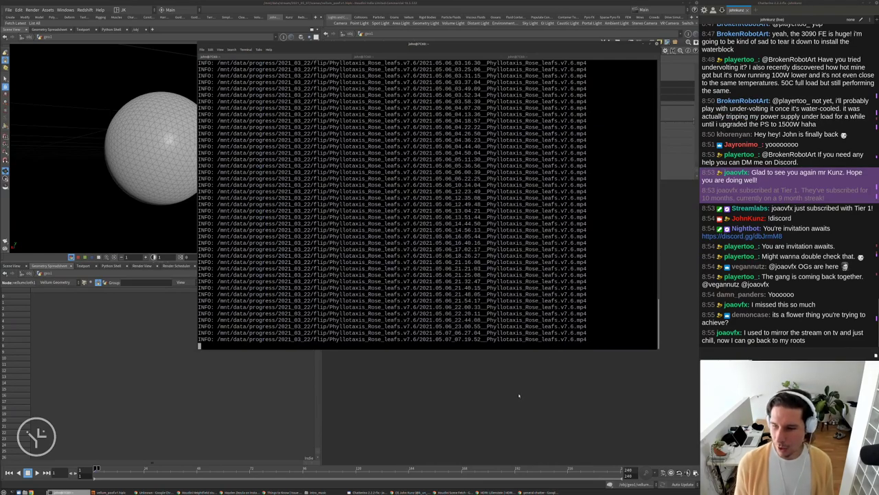
pyautogui.scroll(-5, 553, 248)
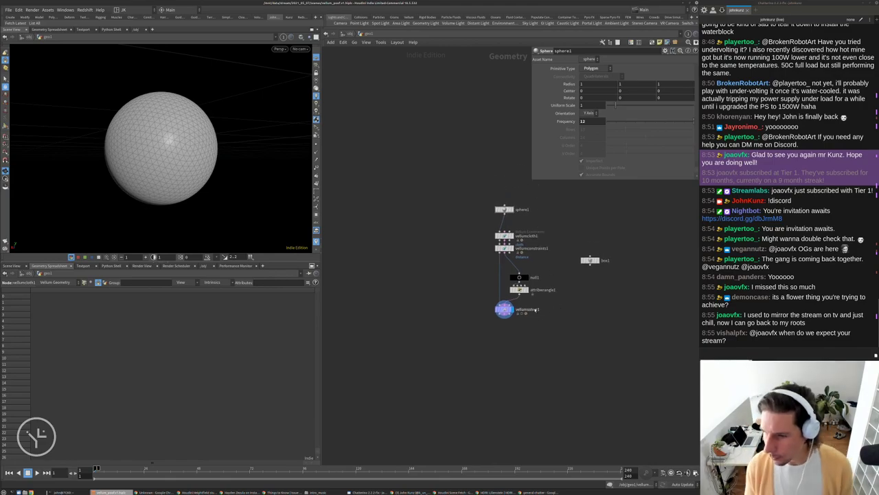
pyautogui.scroll(5, 517, 225)
pyautogui.moveTo(495, 346); pyautogui.dragTo(464, 382, button='middle')
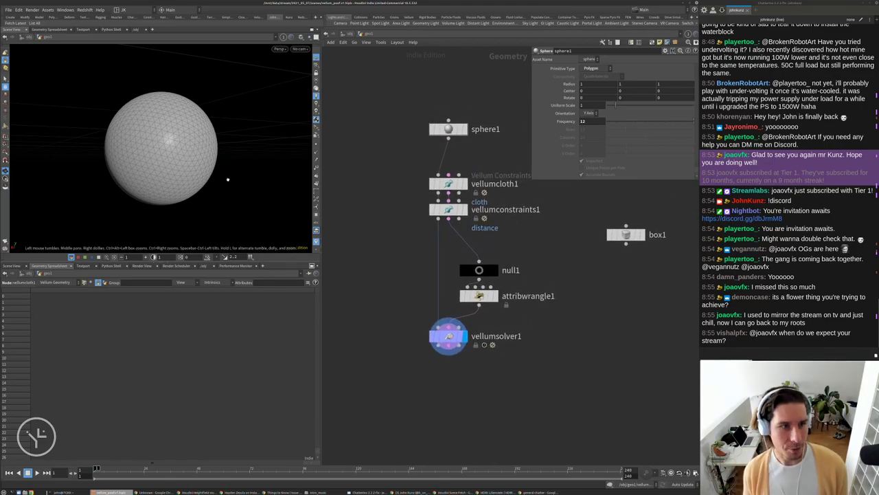
# Frame the sphere, nudge vellumconstraints1 down, and show its Constraint Type setting.
pyautogui.press('g')
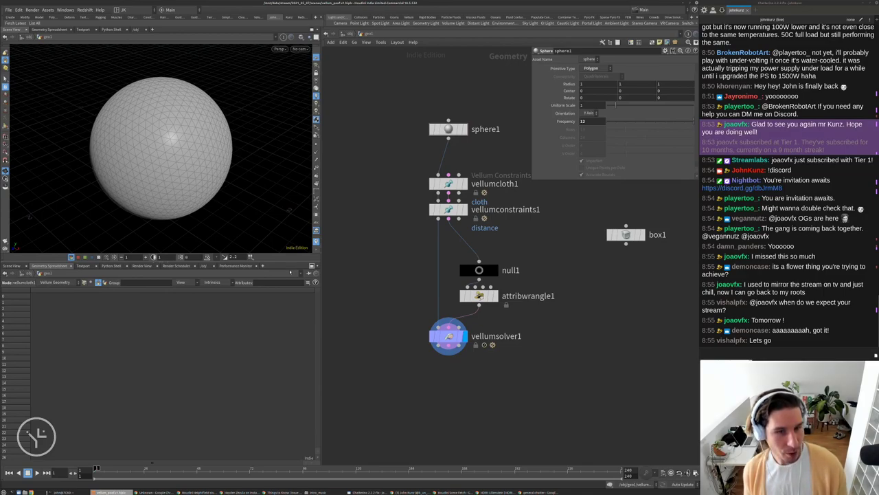
pyautogui.moveTo(448, 209); pyautogui.dragTo(448, 220)
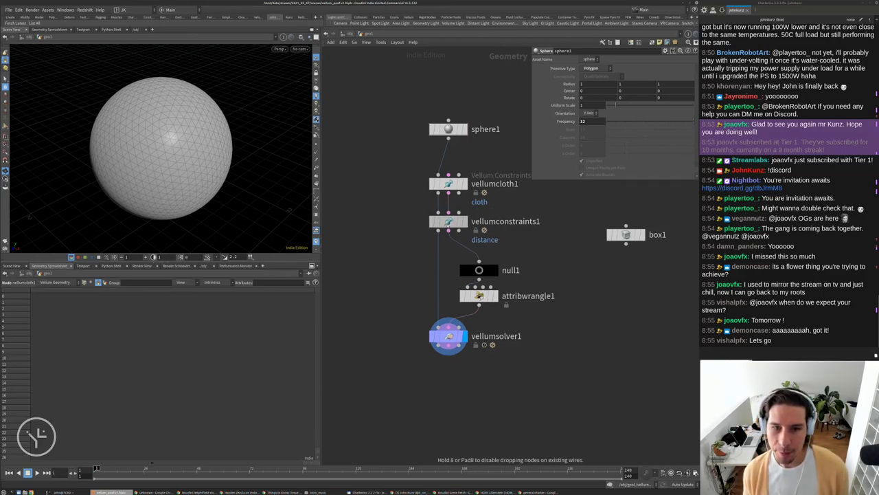
pyautogui.scroll(2, 553, 146)
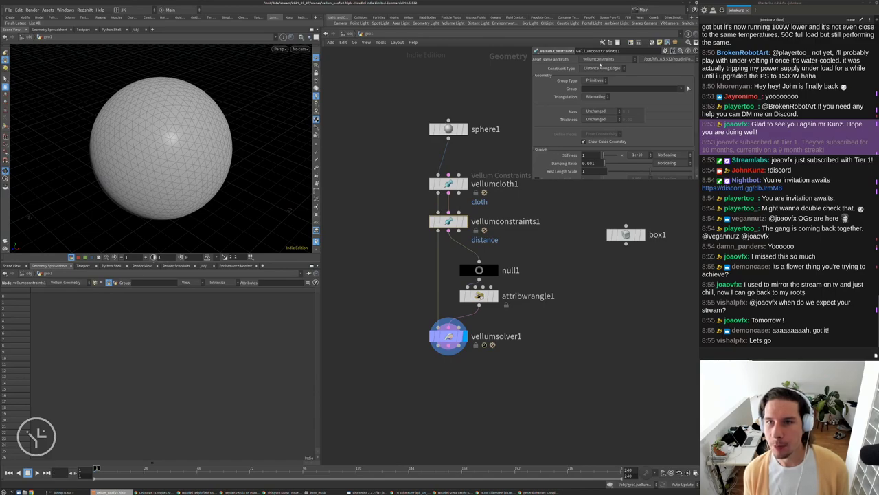
# Make vellumconstraints1 a Pressure constraint, play the sim, and reset to frame 1.
pyautogui.click(601, 68)
pyautogui.click(601, 139)
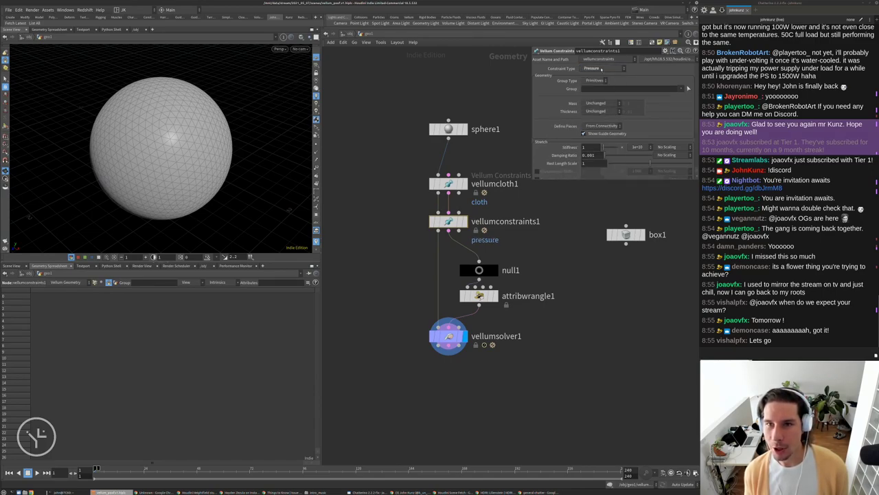
pyautogui.press('Up')
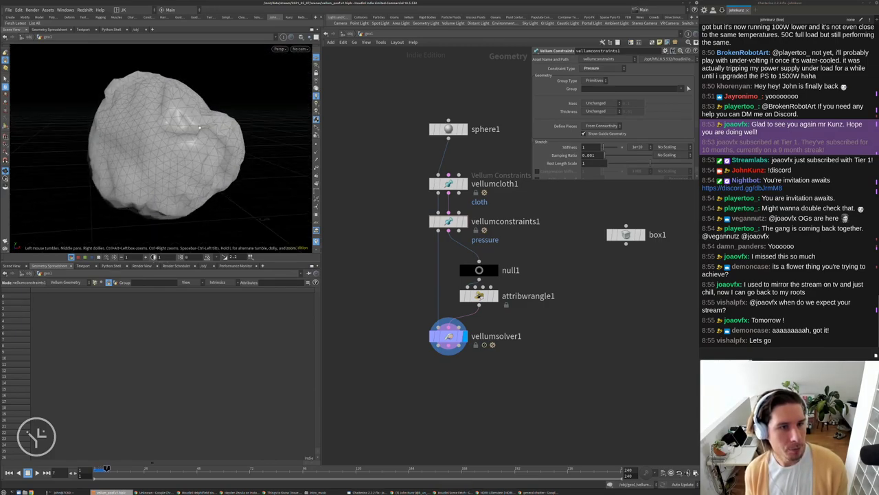
pyautogui.hotkey('ctrl', 'Up')
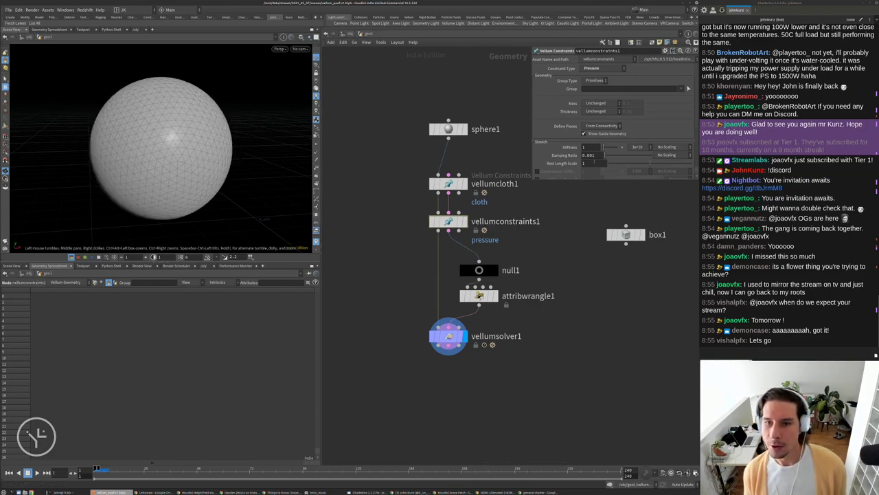
# Set Rest Length Scale to 2, watch the sphere inflate, then rewind and select vellumcloth1.
pyautogui.click(584, 163)
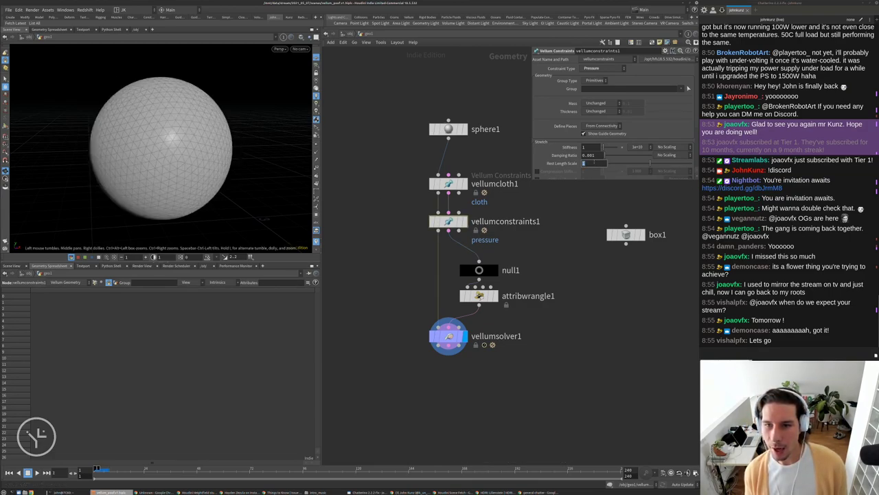
pyautogui.write('9')
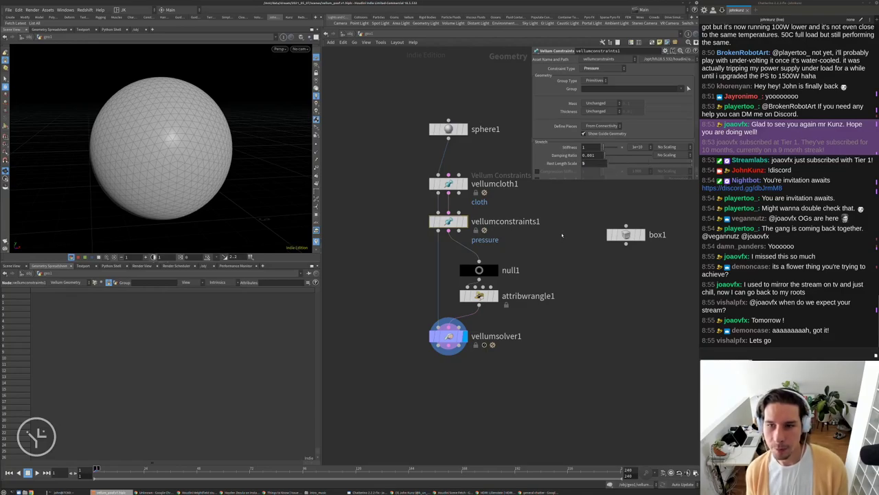
pyautogui.scroll(3, 191, 147)
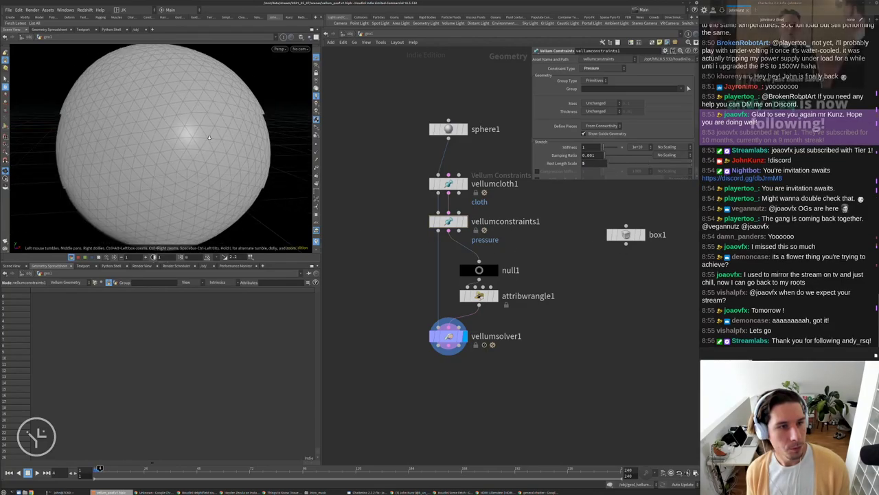
pyautogui.scroll(-3, 172, 137)
pyautogui.press('Up')
pyautogui.write('2')
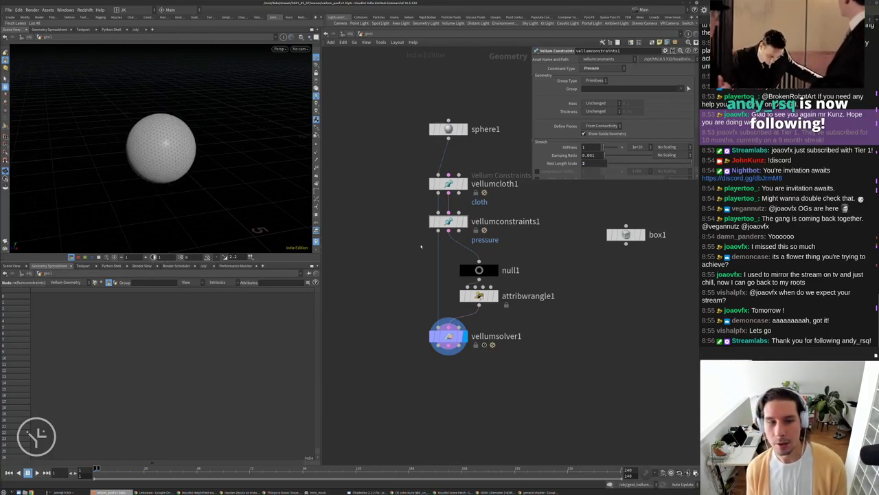
pyautogui.press('Up')
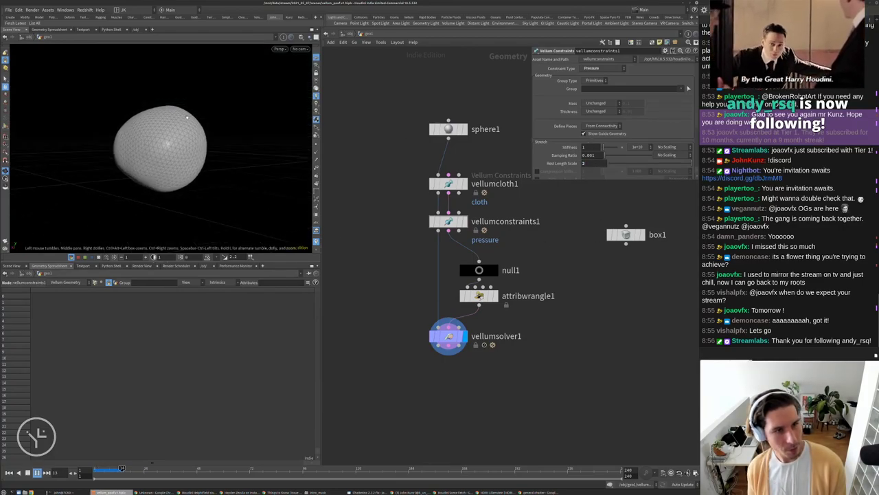
pyautogui.press('Down')
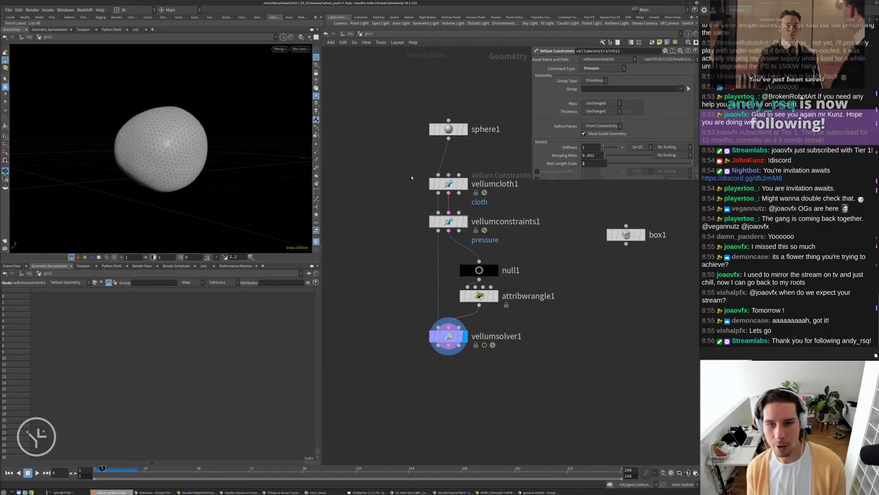
pyautogui.hotkey('ctrl', 'Left')
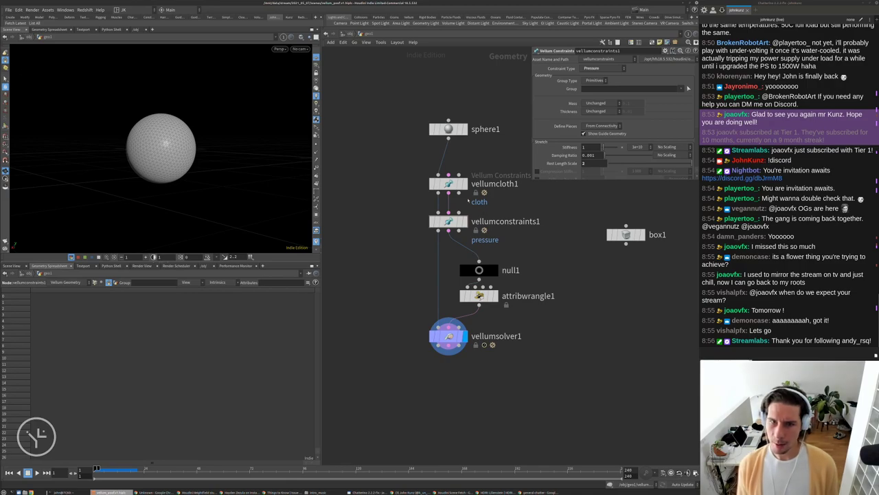
pyautogui.click(449, 183)
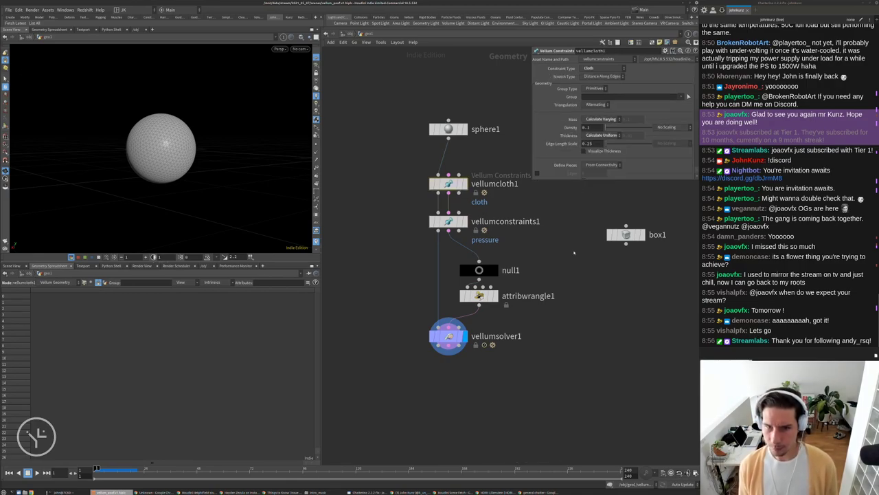
# Display null1's constraint geometry in the viewport.
pyautogui.scroll(-3, 455, 169)
pyautogui.click(448, 206)
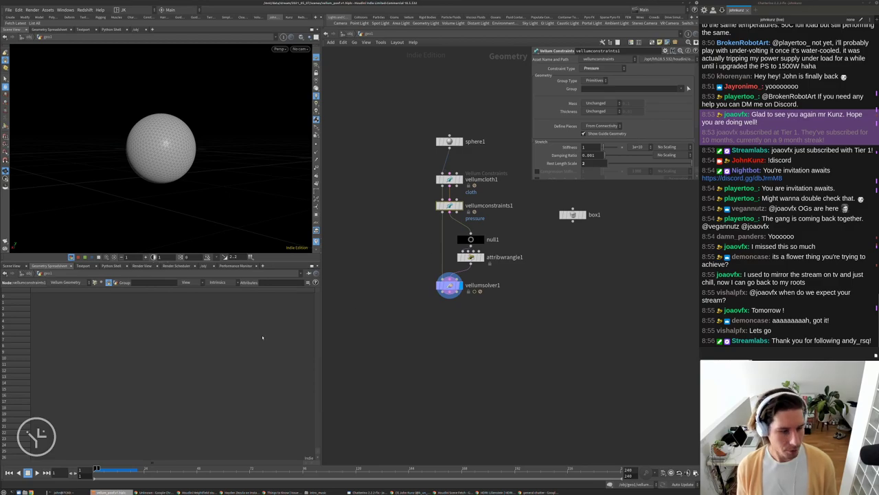
pyautogui.click(468, 239)
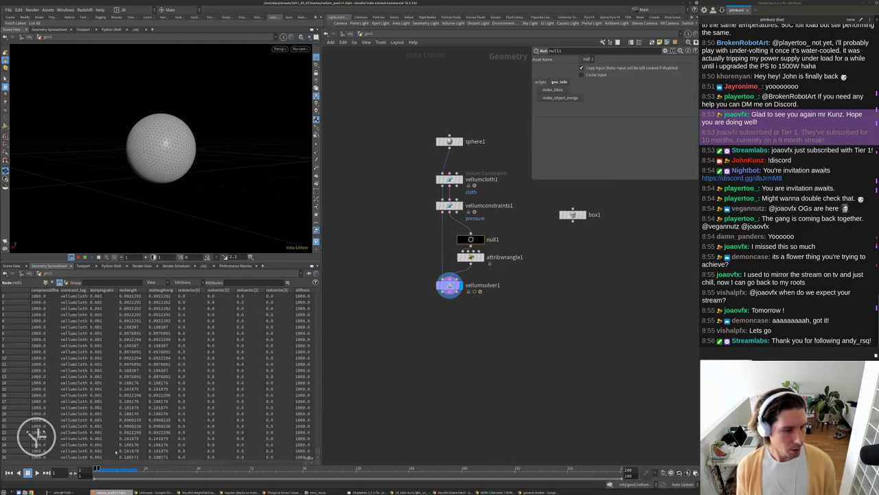
pyautogui.click(481, 239)
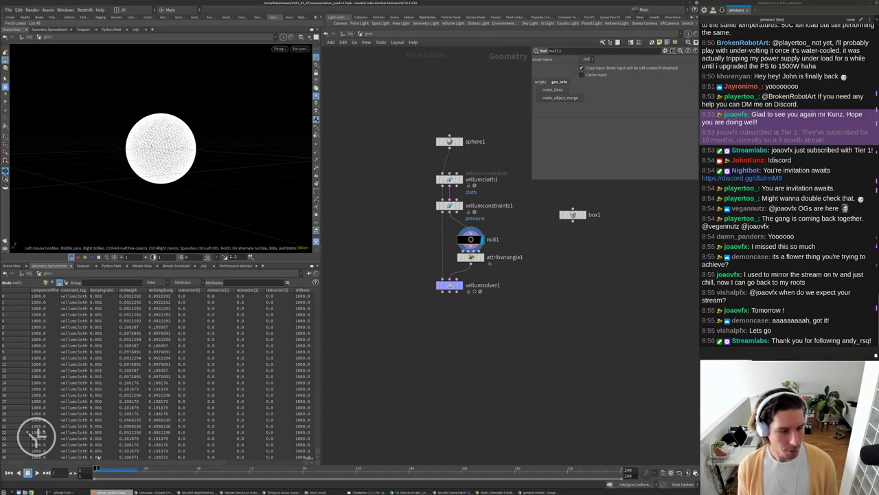
# Inspect the spreadsheet's rest lengths and pressure constraint entry, then reselect vellumconstraints1.
pyautogui.moveTo(93, 450); pyautogui.dragTo(234, 457)
pyautogui.moveTo(169, 464); pyautogui.dragTo(258, 460)
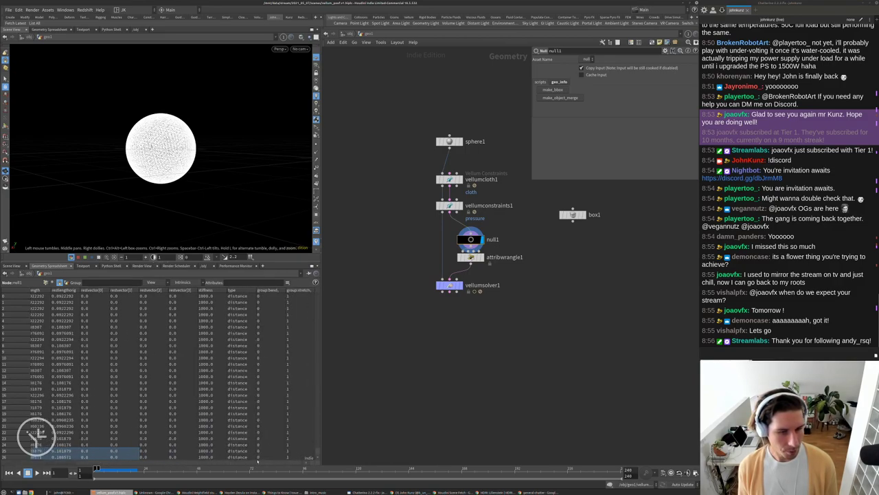
pyautogui.moveTo(317, 296); pyautogui.dragTo(318, 453)
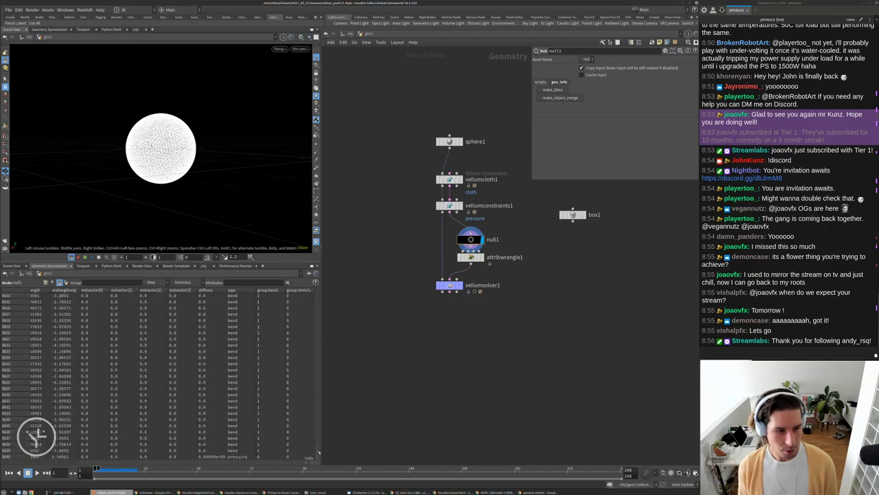
pyautogui.click(237, 456)
pyautogui.scroll(10, 128, 176)
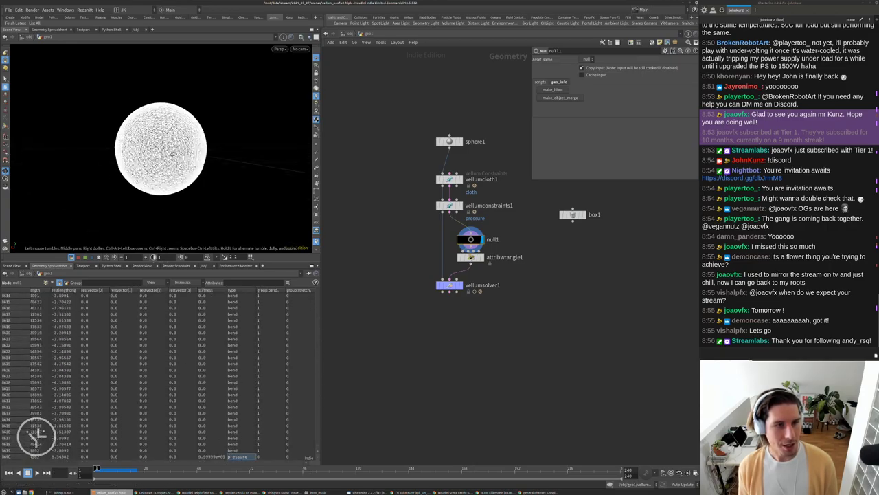
pyautogui.scroll(2, 165, 185)
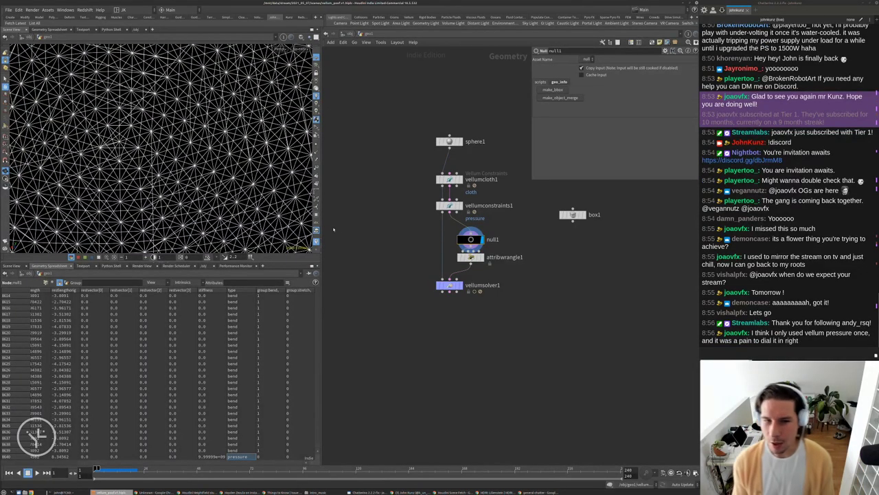
pyautogui.scroll(-2, 170, 181)
pyautogui.scroll(-5, 161, 148)
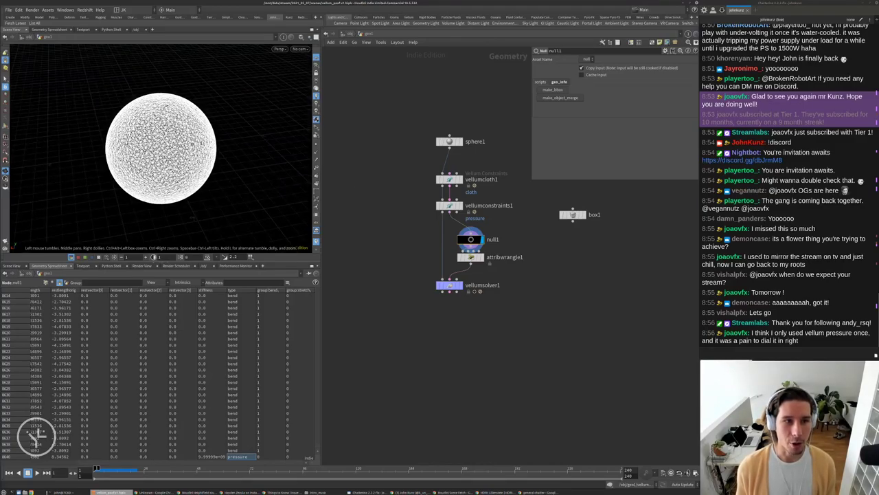
pyautogui.scroll(2, 468, 210)
pyautogui.click(441, 203)
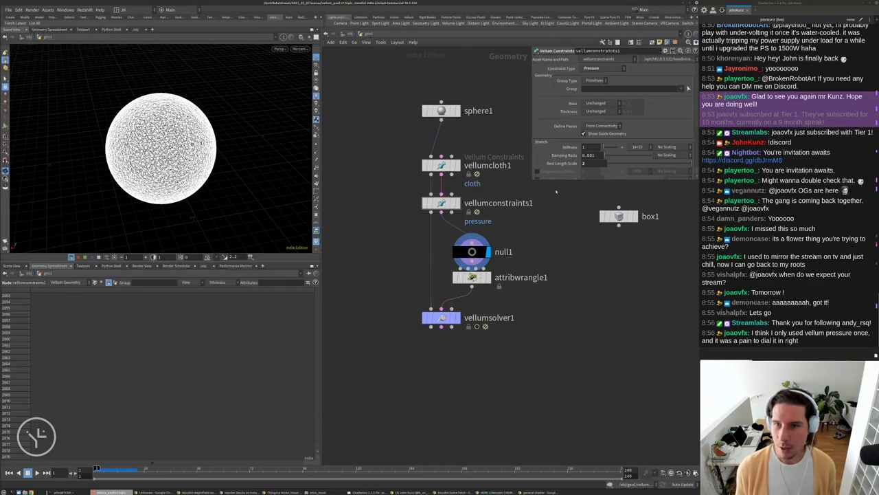
# Review vellumconstraints1's pressure settings, keeping Define Pieces set from connectivity.
pyautogui.moveTo(554, 230); pyautogui.dragTo(545, 201, button='middle')
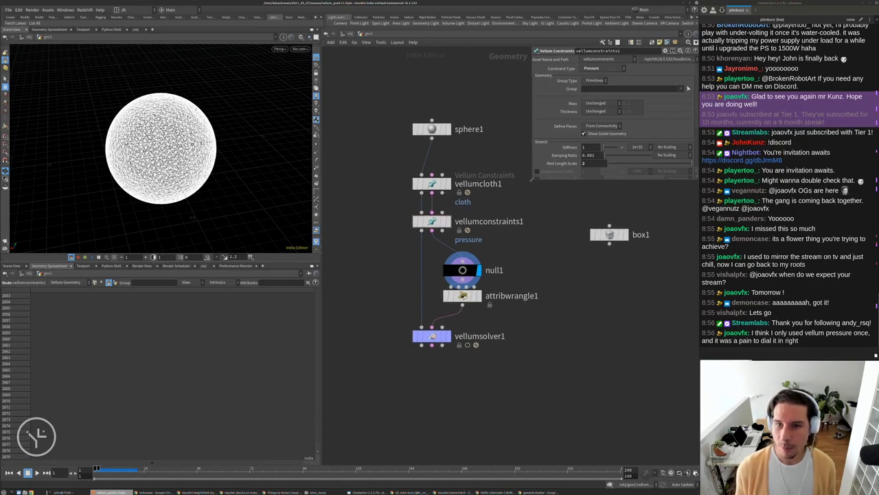
pyautogui.moveTo(531, 180); pyautogui.dragTo(535, 252)
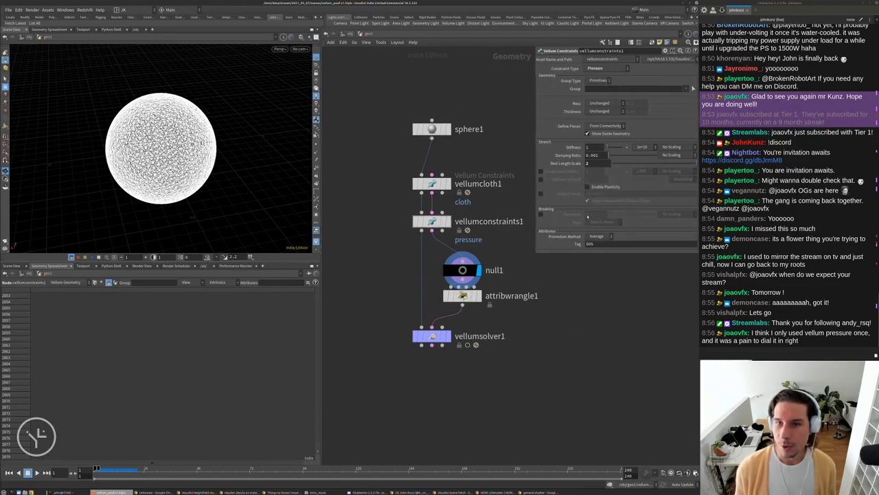
pyautogui.click(604, 126)
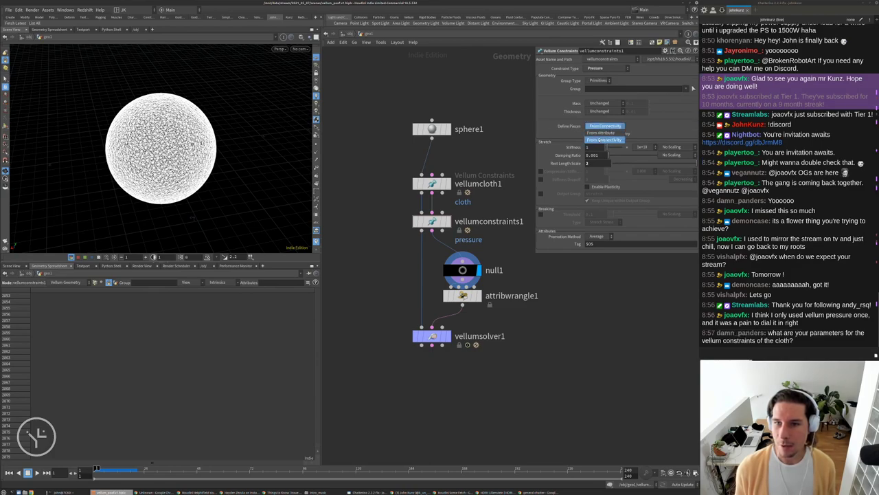
pyautogui.click(599, 140)
pyautogui.moveTo(597, 329); pyautogui.dragTo(586, 346, button='middle')
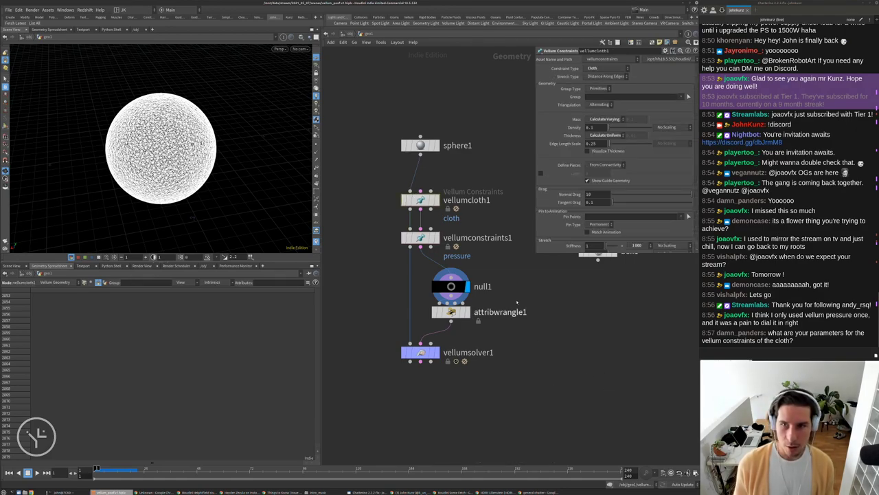
# Compare null1's constraint attributes against vellumcloth1's cloth constraints in the spreadsheet.
pyautogui.click(451, 285)
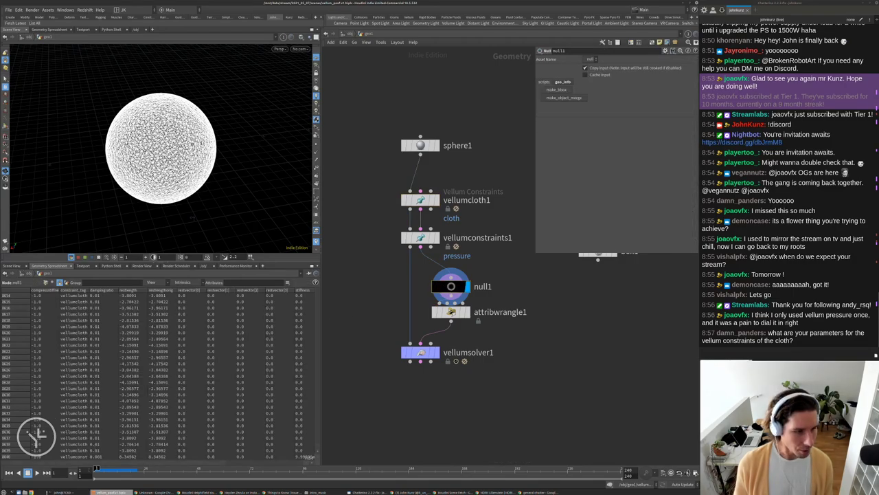
pyautogui.hscroll(5, 202, 457)
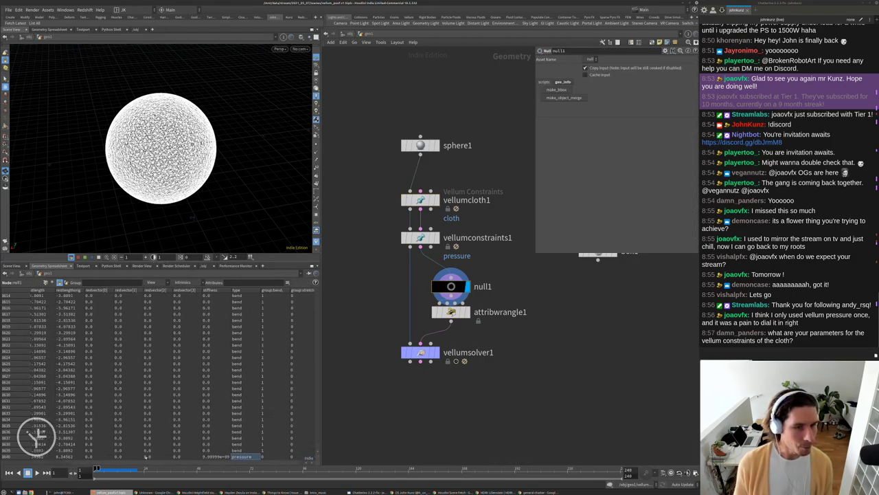
pyautogui.click(421, 200)
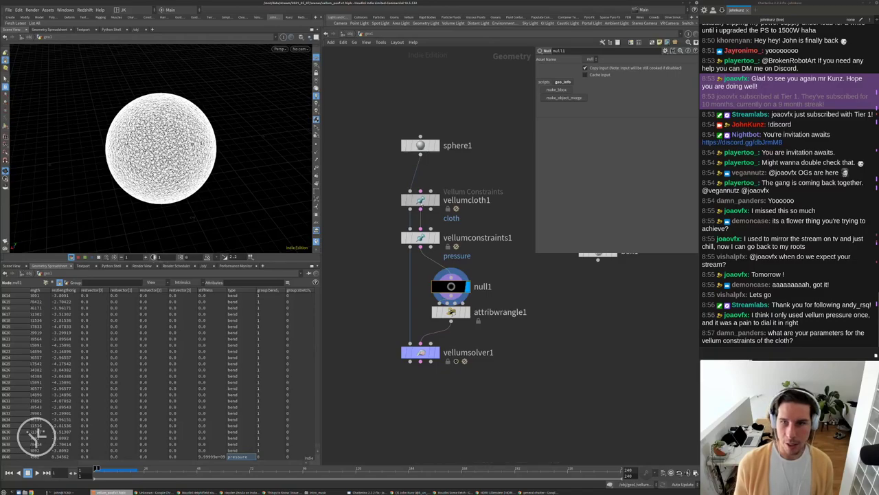
pyautogui.click(450, 286)
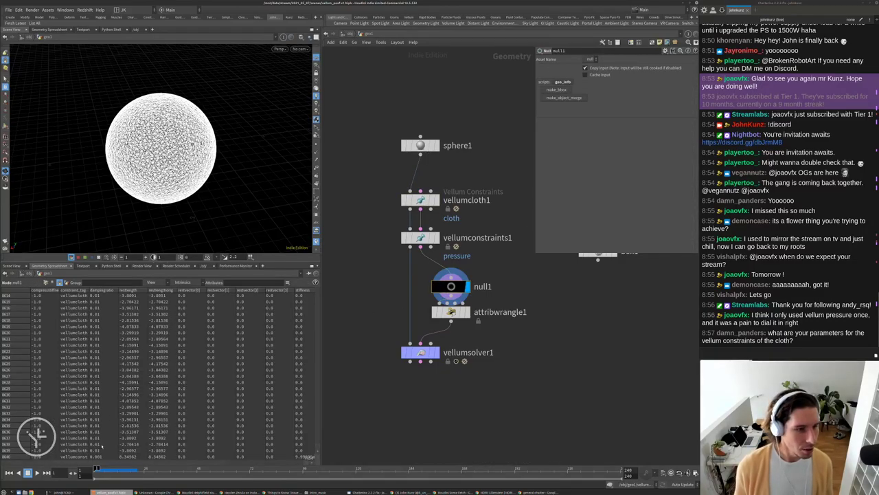
pyautogui.moveTo(113, 466); pyautogui.dragTo(235, 457)
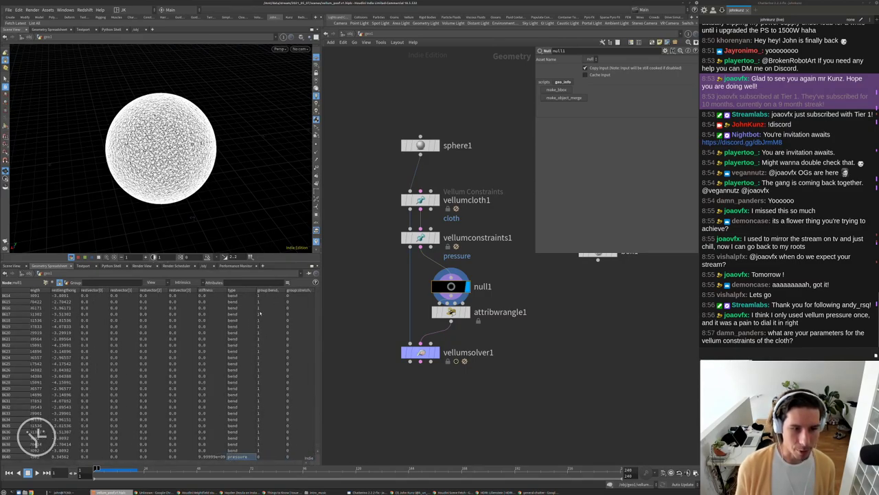
pyautogui.click(421, 200)
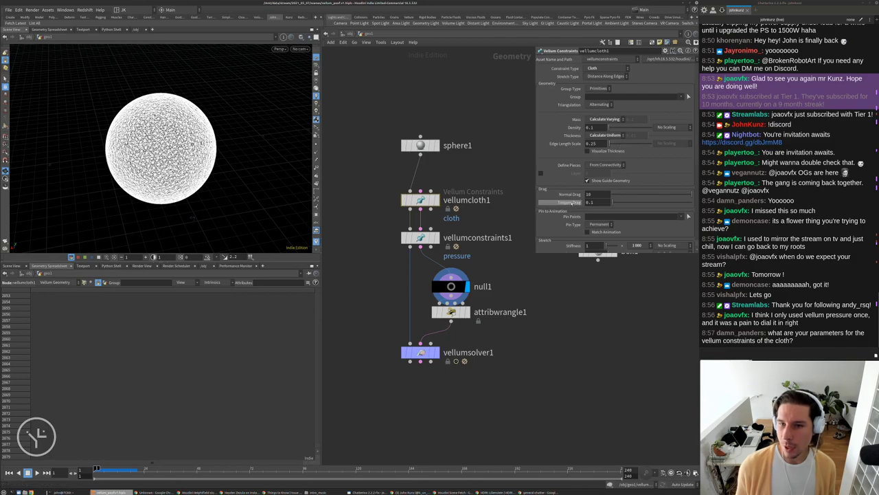
pyautogui.scroll(-5, 570, 203)
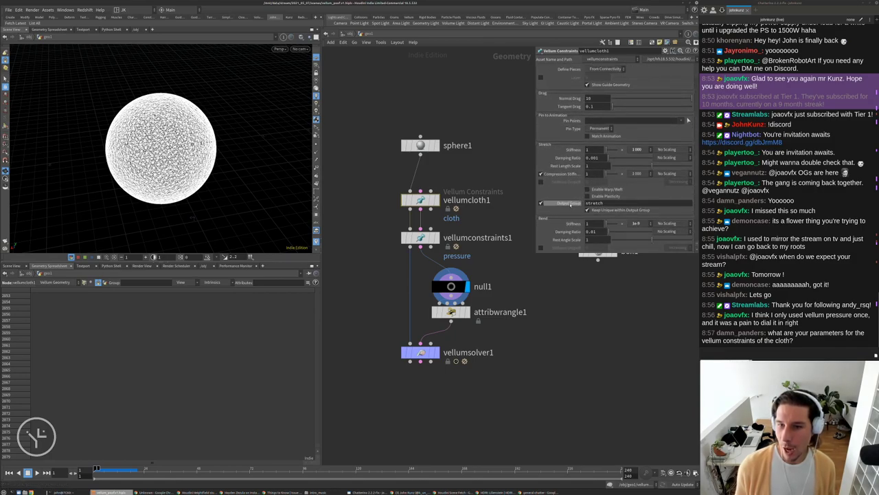
pyautogui.scroll(-2, 569, 202)
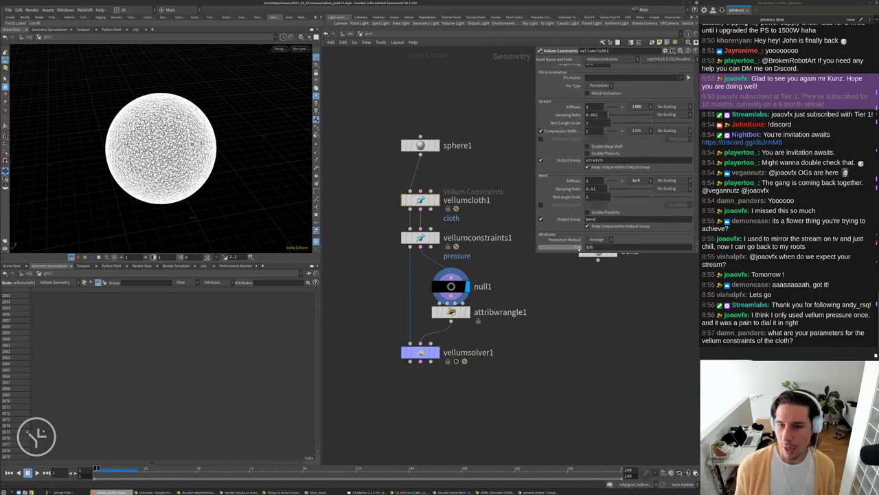
# Check null1's last-row pressure constraint type, then show attribwrangle1's rest-length noise VEX.
pyautogui.click(433, 292)
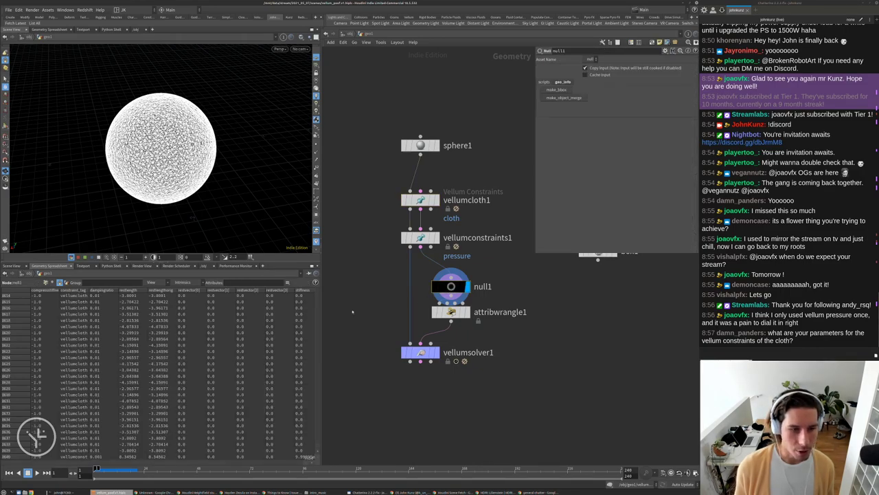
pyautogui.hscroll(5, 240, 457)
pyautogui.click(240, 457)
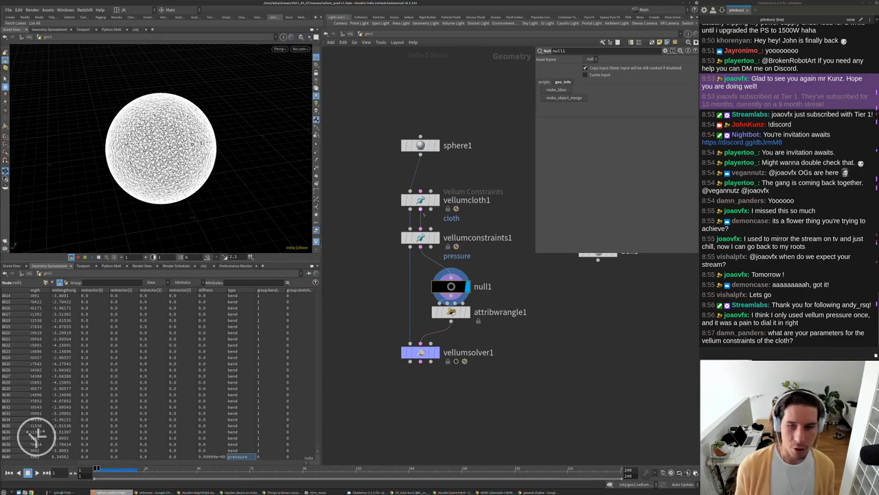
pyautogui.click(420, 201)
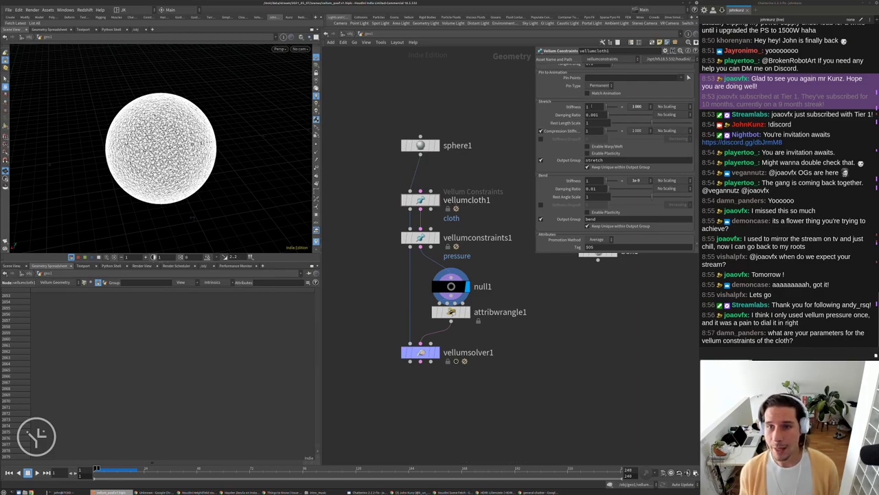
pyautogui.click(451, 286)
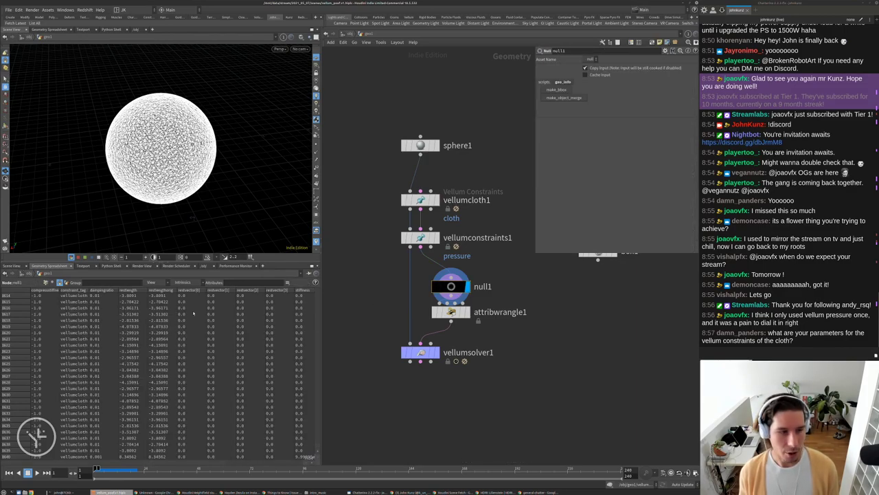
pyautogui.click(452, 312)
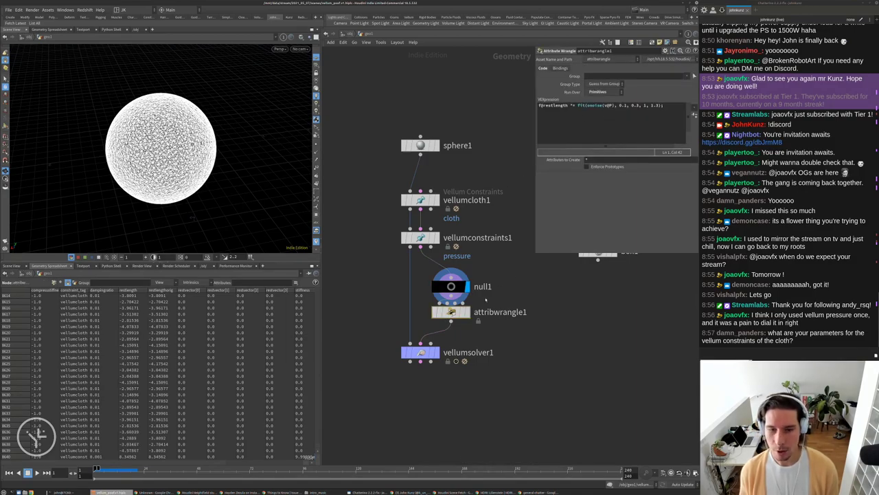
# Display the simulated sphere and set sphere1's Frequency to 32.
pyautogui.click(437, 352)
pyautogui.click(420, 352)
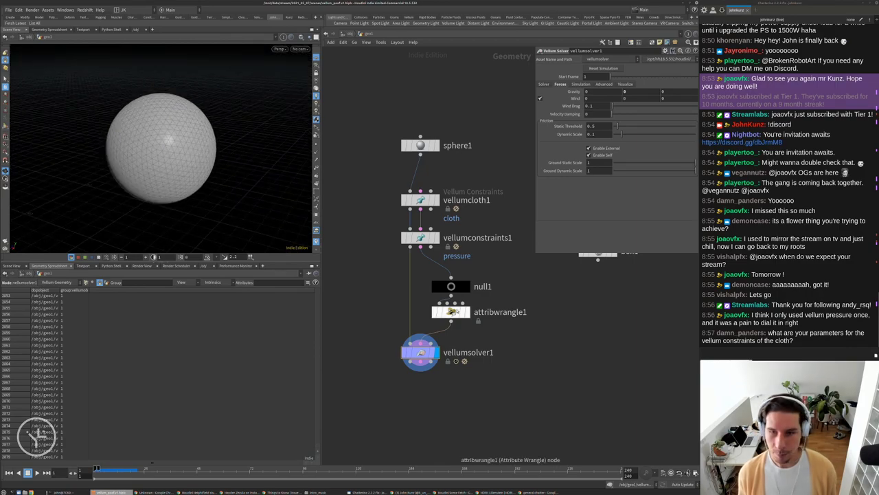
pyautogui.click(451, 312)
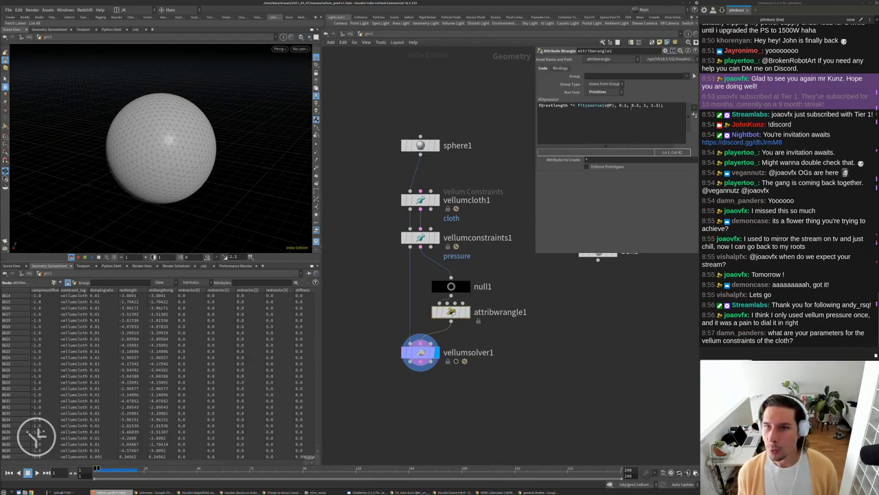
pyautogui.click(632, 106)
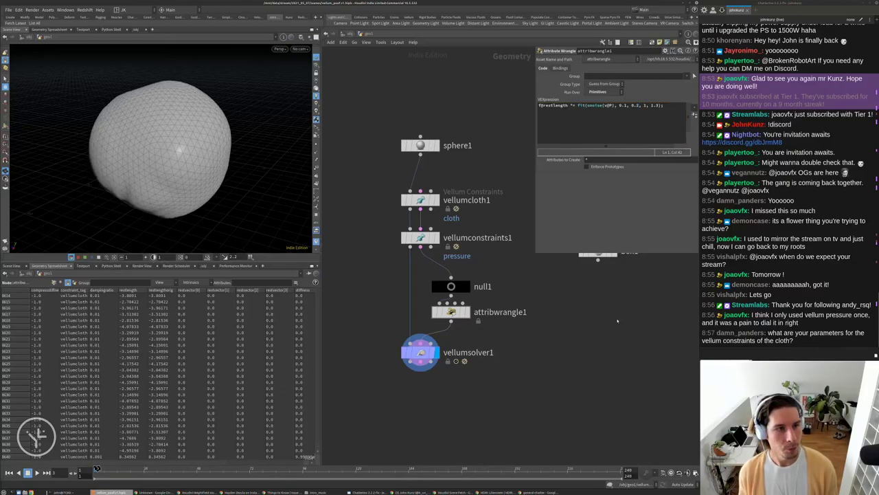
pyautogui.click(420, 145)
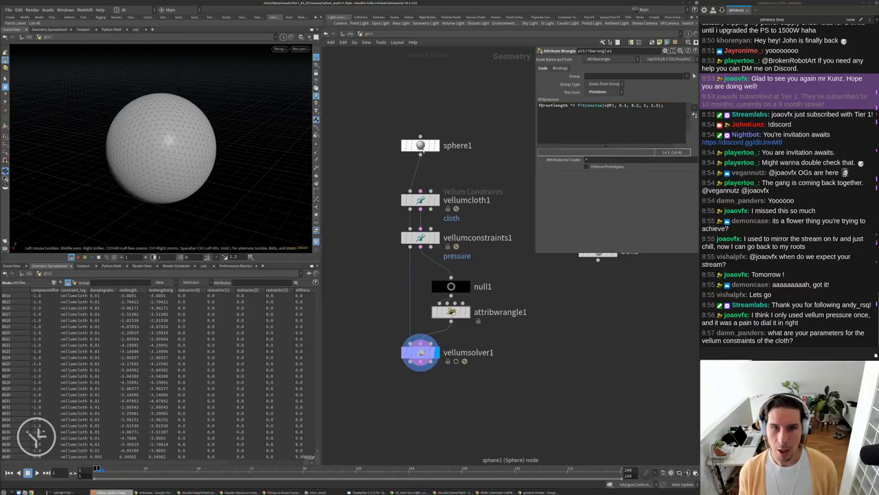
pyautogui.write('32')
pyautogui.press('Return')
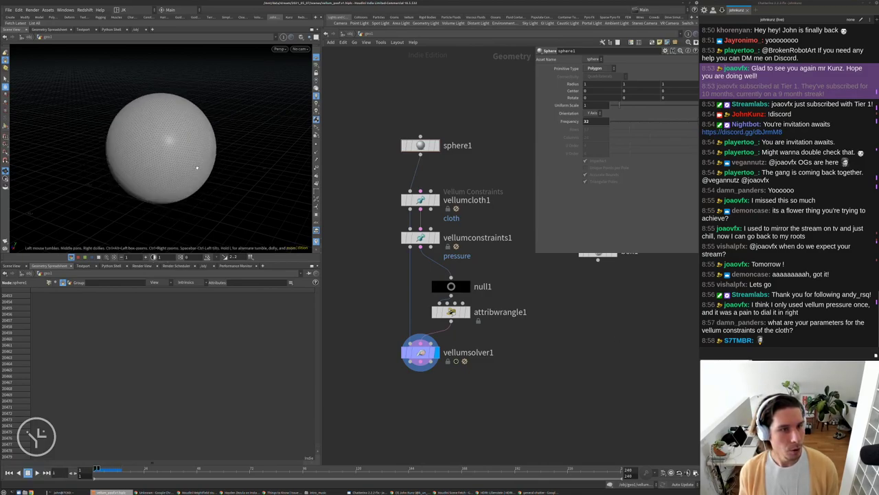
# Change the wrangle's noise fit to fit(onoise(v@P), 0.175, 0.2, 1, 1.1).
pyautogui.click(451, 311)
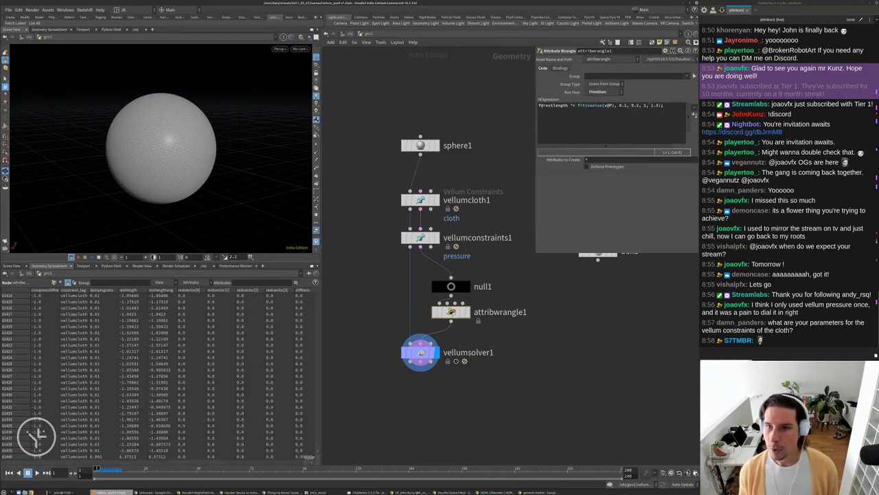
pyautogui.click(657, 105)
pyautogui.press('BackSpace')
pyautogui.write('9')
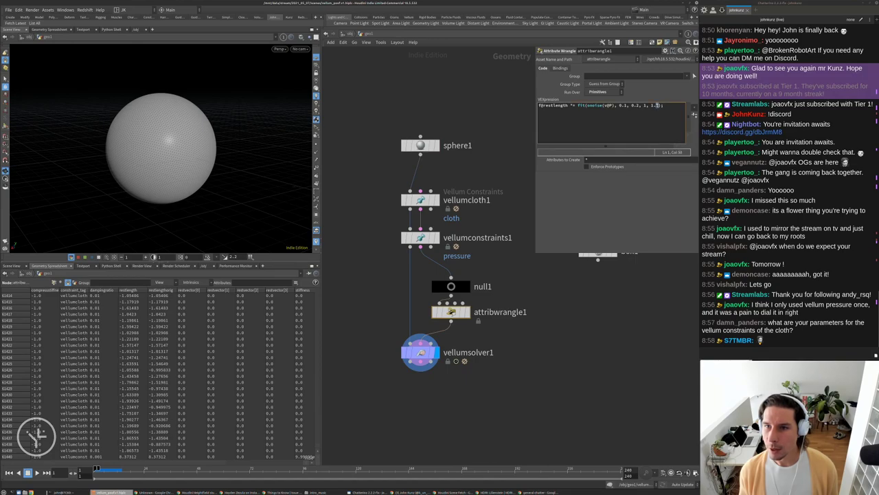
pyautogui.press('BackSpace')
pyautogui.write('1')
pyautogui.click(627, 106)
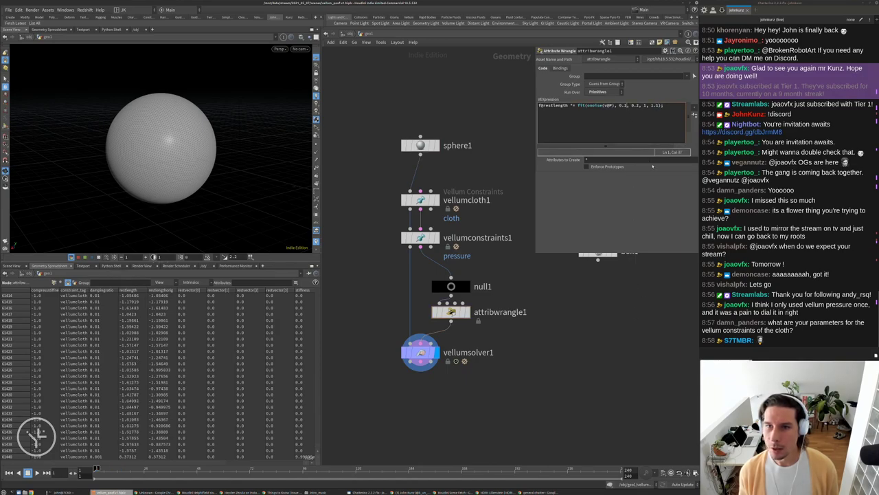
pyautogui.write('75')
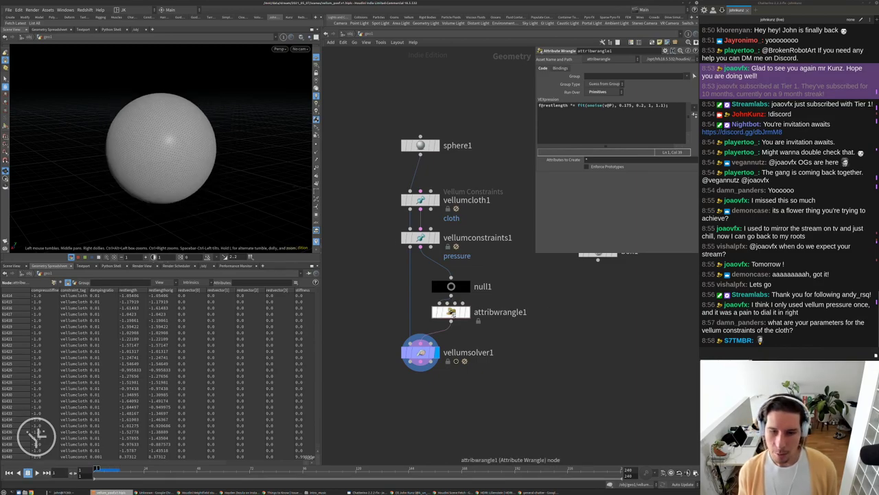
# Drop null1 onto the constraints-to-solver wire and move attribwrangle1 aside.
pyautogui.moveTo(493, 337); pyautogui.dragTo(470, 333, button='middle')
pyautogui.moveTo(470, 333); pyautogui.dragTo(475, 270)
pyautogui.click(474, 306)
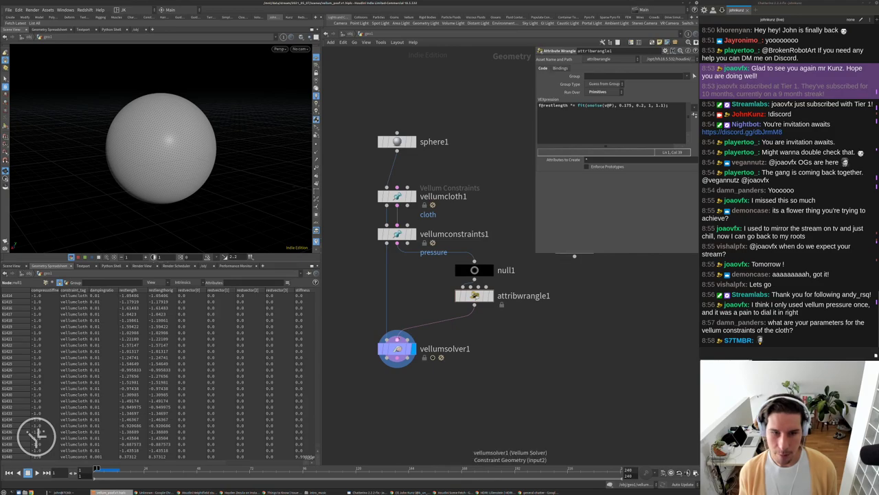
pyautogui.moveTo(474, 270); pyautogui.dragTo(414, 283)
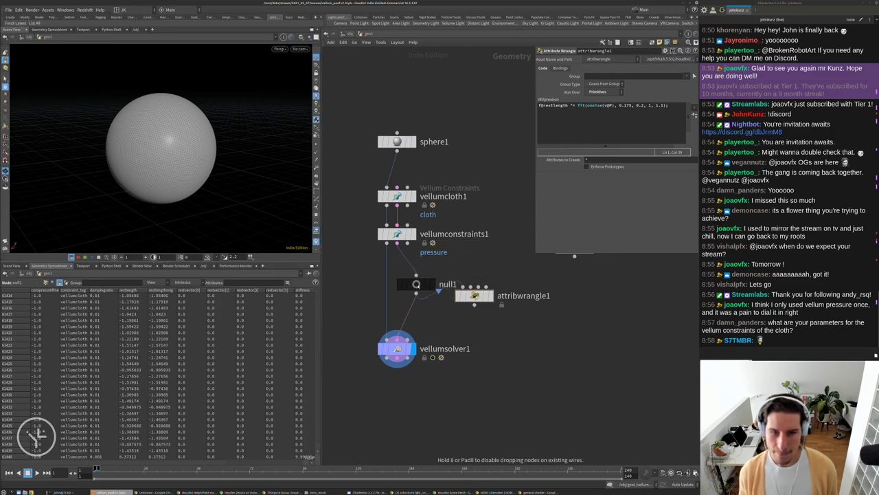
pyautogui.moveTo(474, 296); pyautogui.dragTo(502, 304)
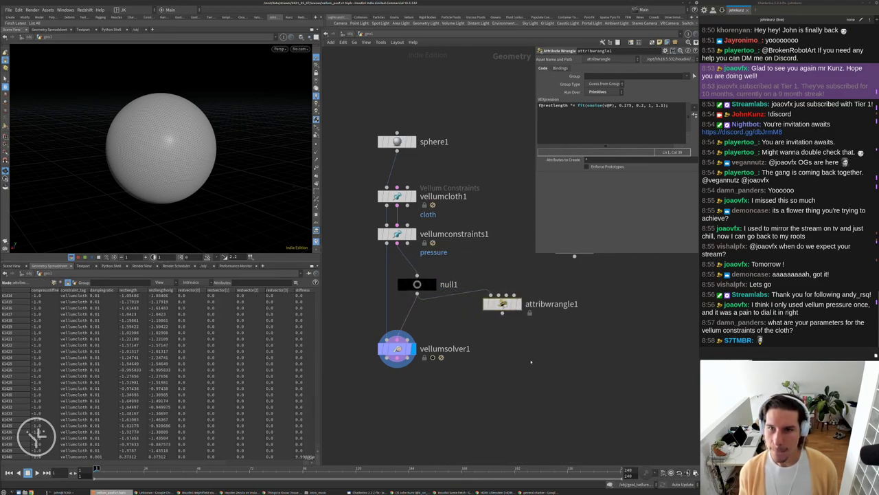
# Inside vellumsolver1, add a Geometry Wrangle and wire it into force_output.
pyautogui.doubleClick(397, 349)
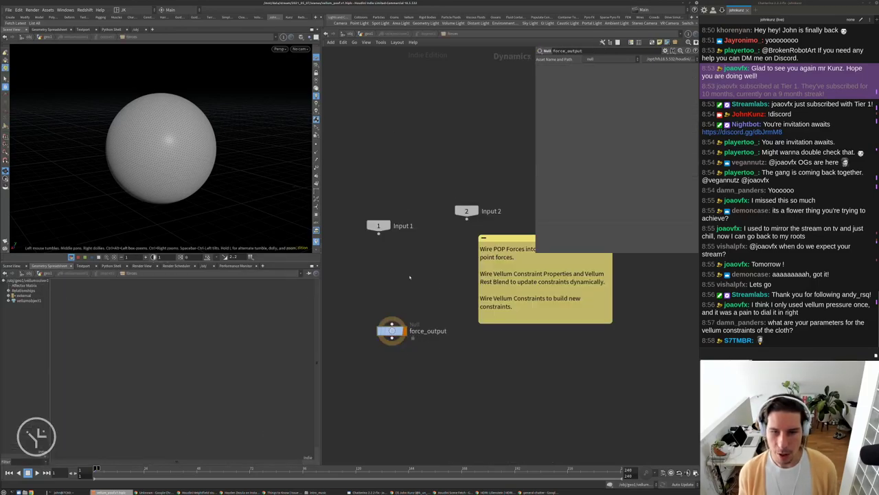
pyautogui.press('Tab')
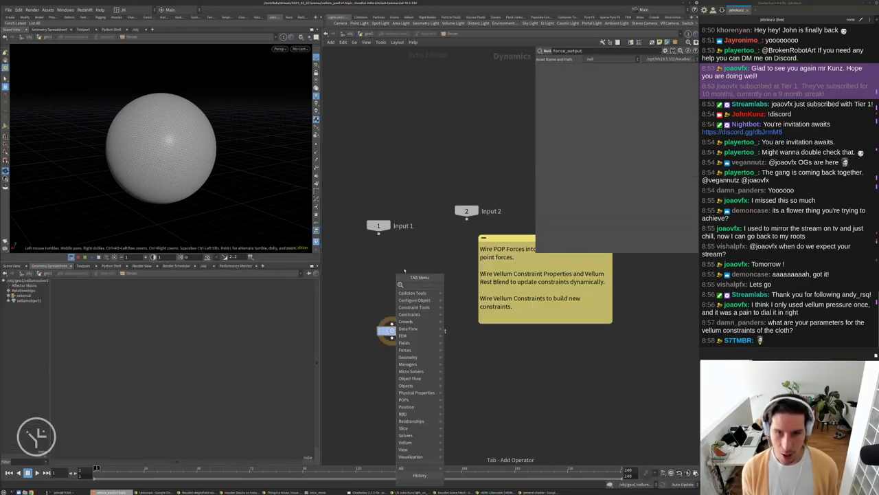
pyautogui.write('wr')
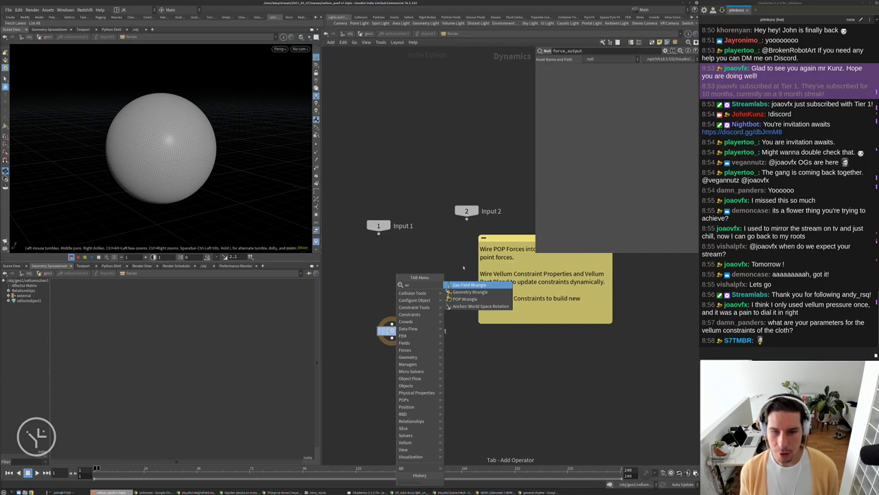
pyautogui.press('Down')
pyautogui.press('Return')
pyautogui.click(417, 272)
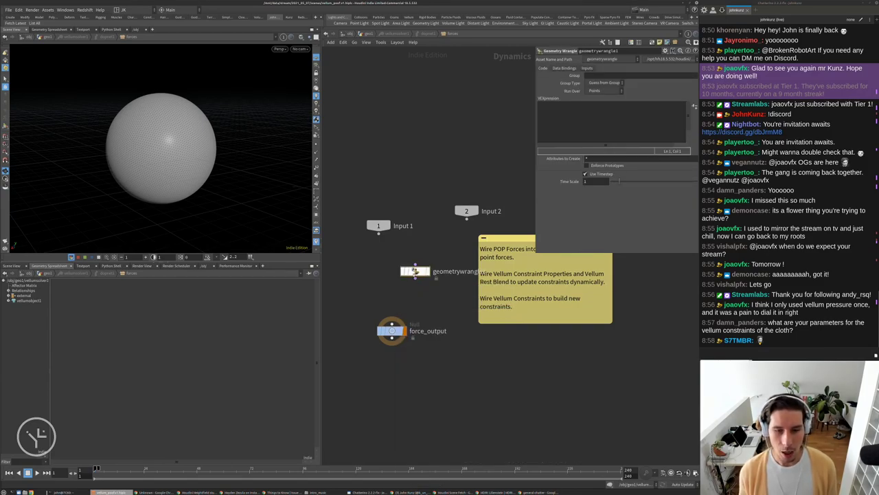
pyautogui.moveTo(416, 273); pyautogui.dragTo(392, 262)
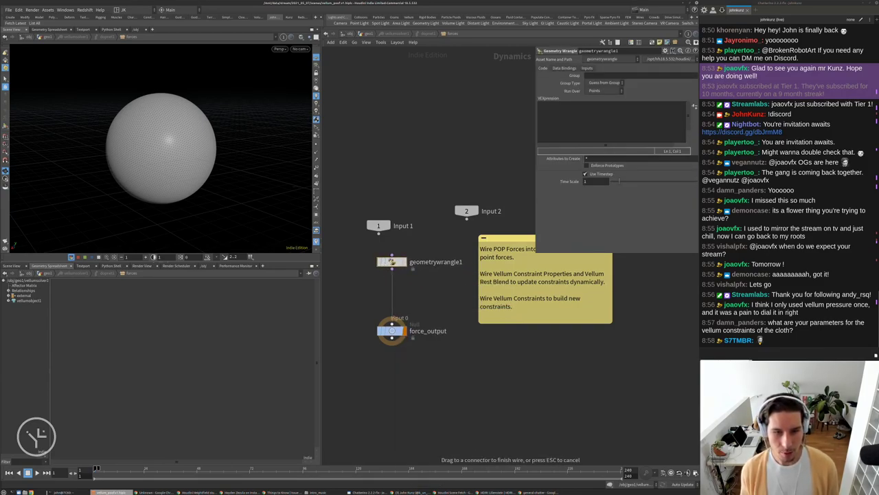
pyautogui.moveTo(391, 321); pyautogui.dragTo(402, 268)
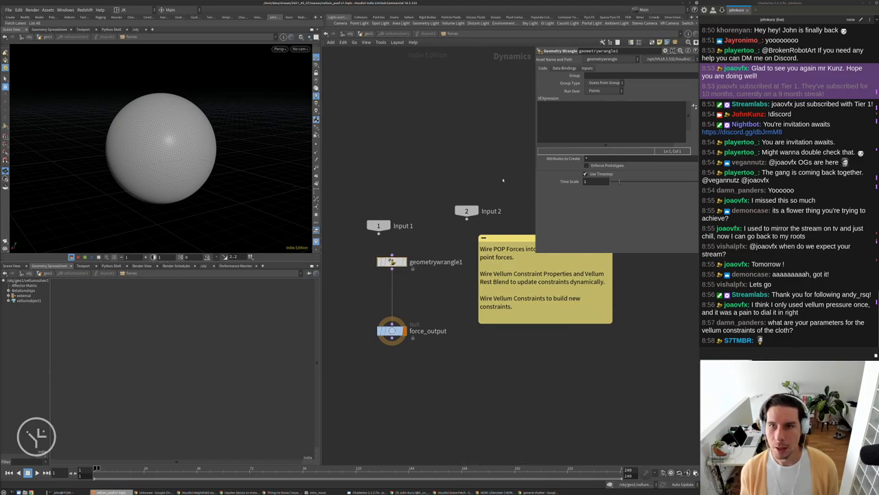
# Set geometrywrangle1 to run over Primitives with its geometry binding set to ConstraintGeometry.
pyautogui.click(598, 90)
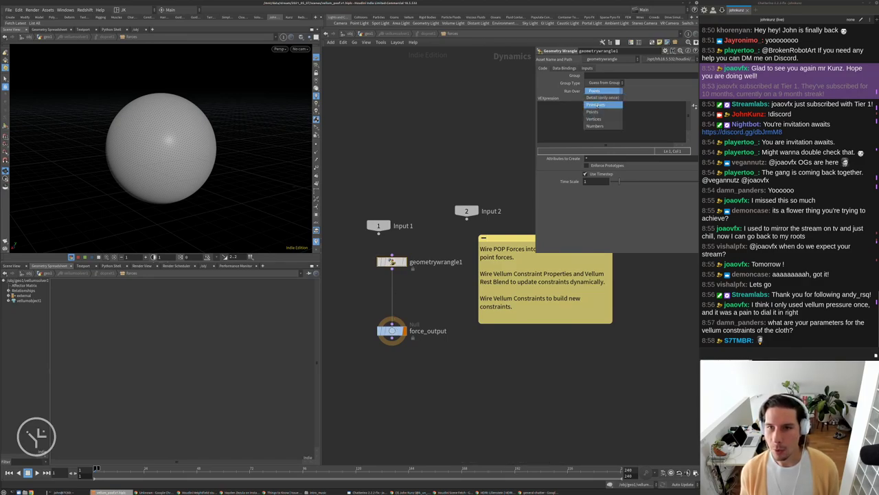
pyautogui.click(596, 104)
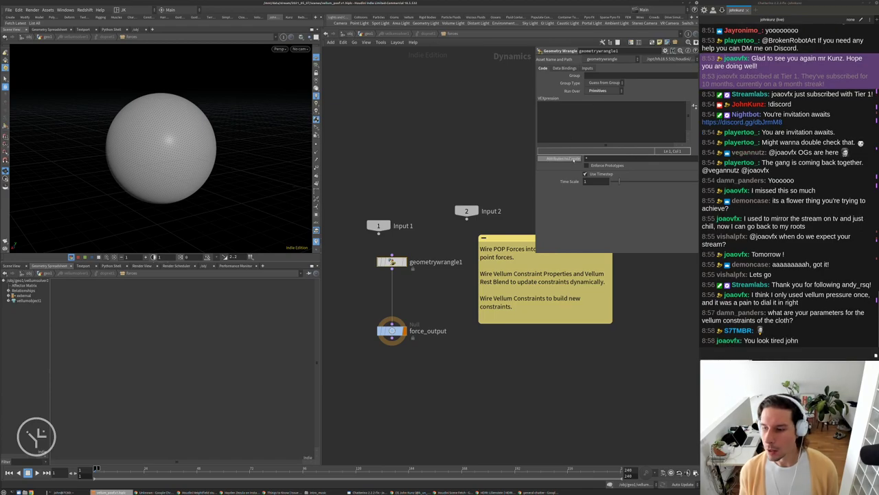
pyautogui.click(568, 69)
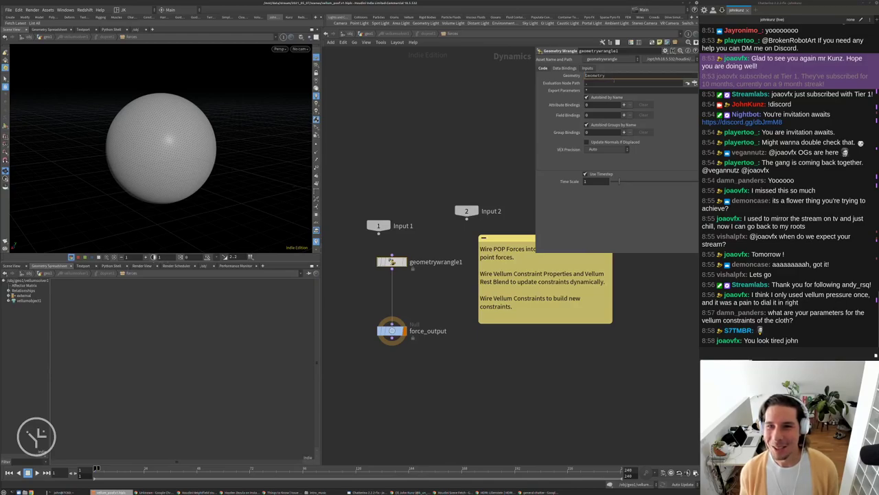
pyautogui.write('Constr')
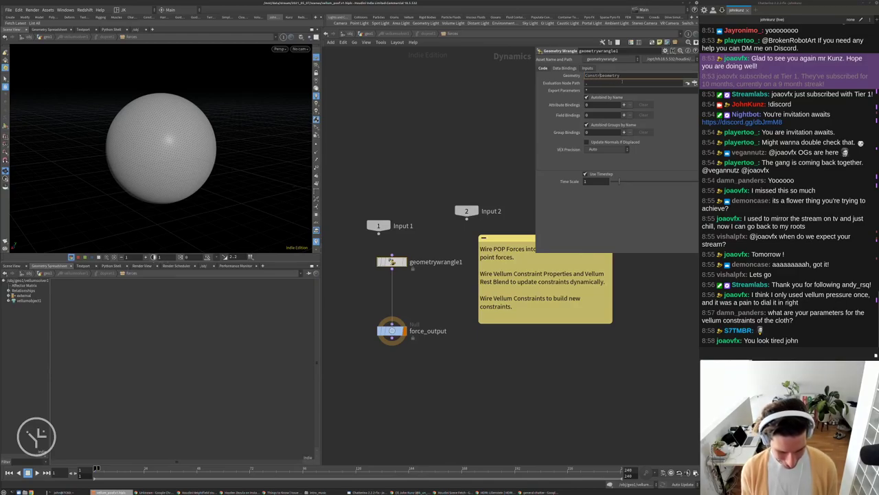
pyautogui.write('aint')
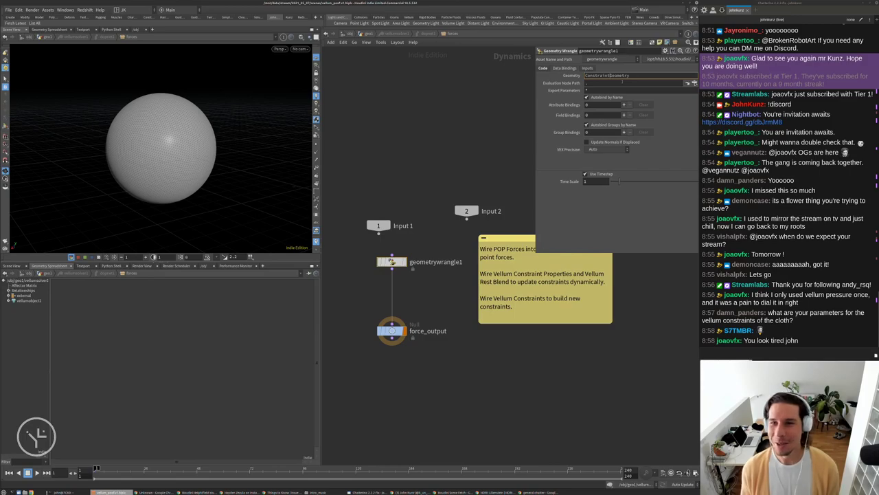
pyautogui.press('Return')
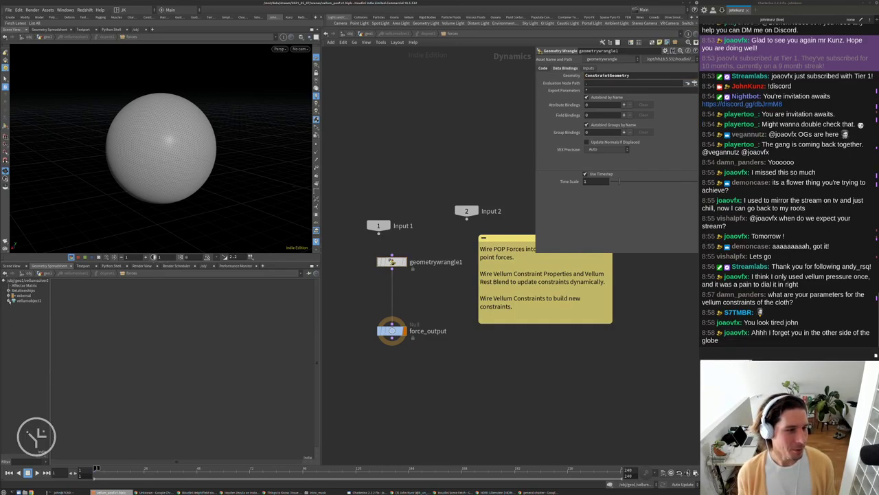
pyautogui.click(8, 300)
pyautogui.click(20, 301)
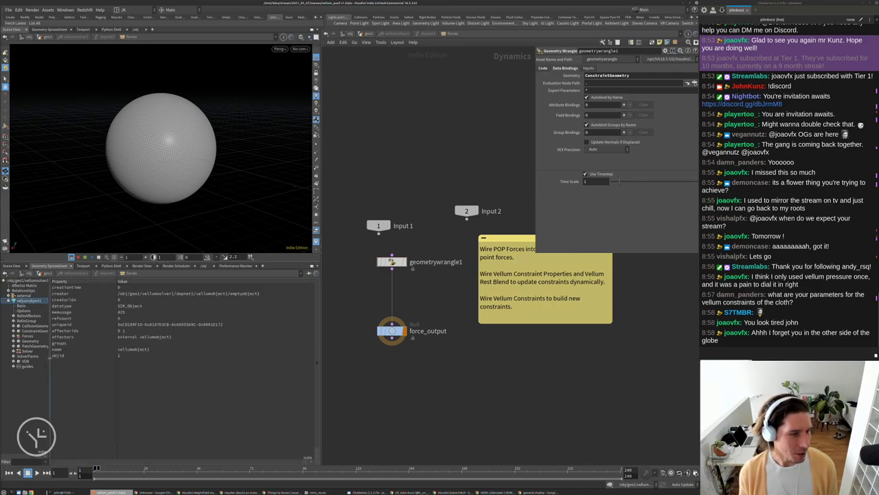
pyautogui.moveTo(50, 356); pyautogui.dragTo(83, 357)
pyautogui.click(30, 340)
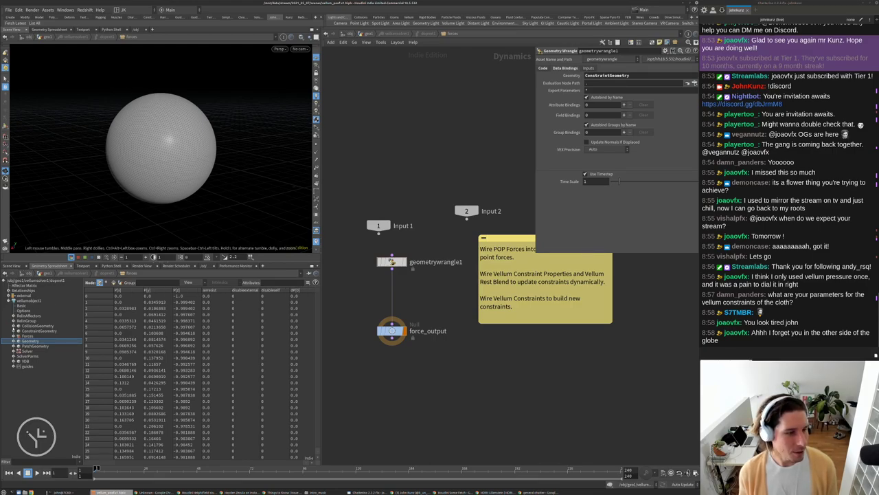
pyautogui.click(35, 330)
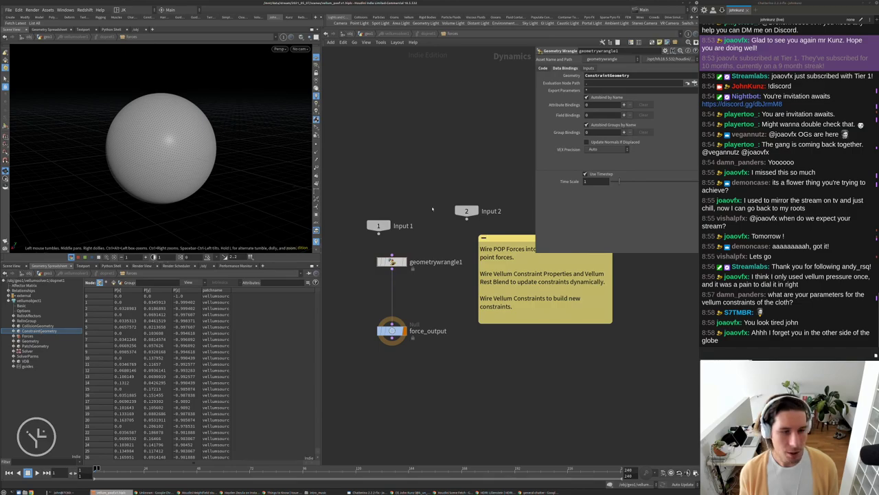
pyautogui.click(113, 282)
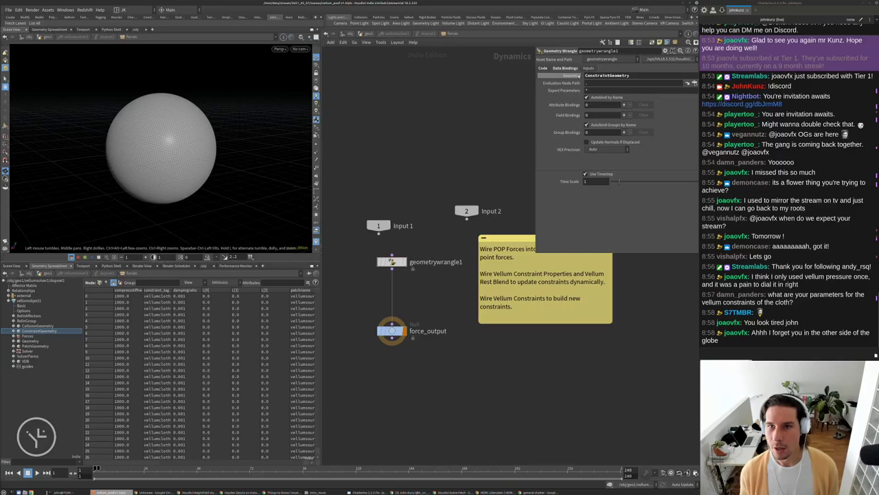
pyautogui.doubleClick(607, 75)
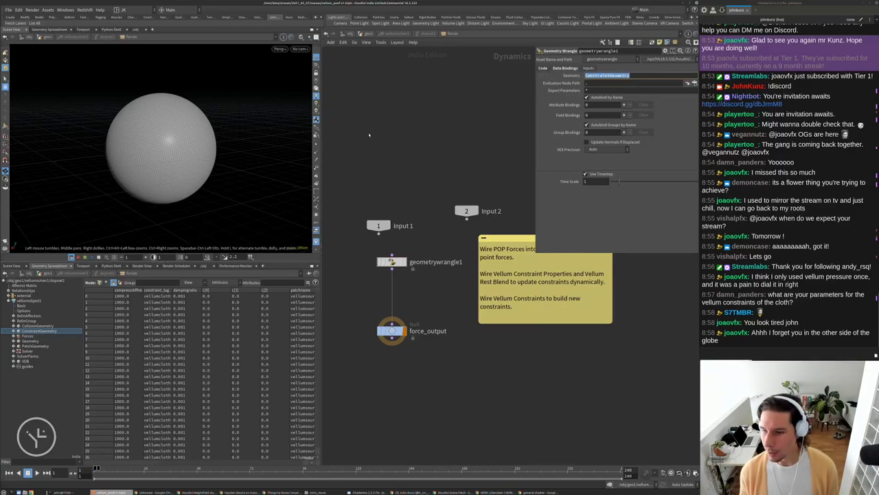
pyautogui.hotkey('ctrl', 'c')
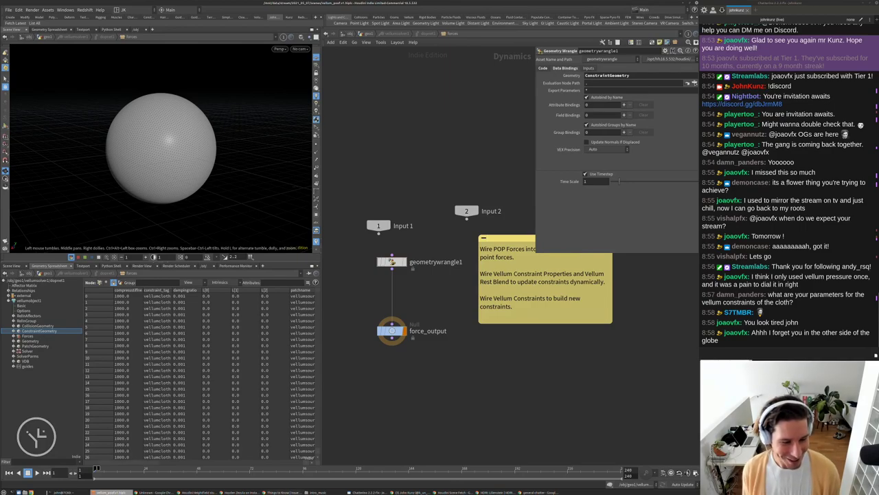
pyautogui.hotkey('alt', 'Tab')
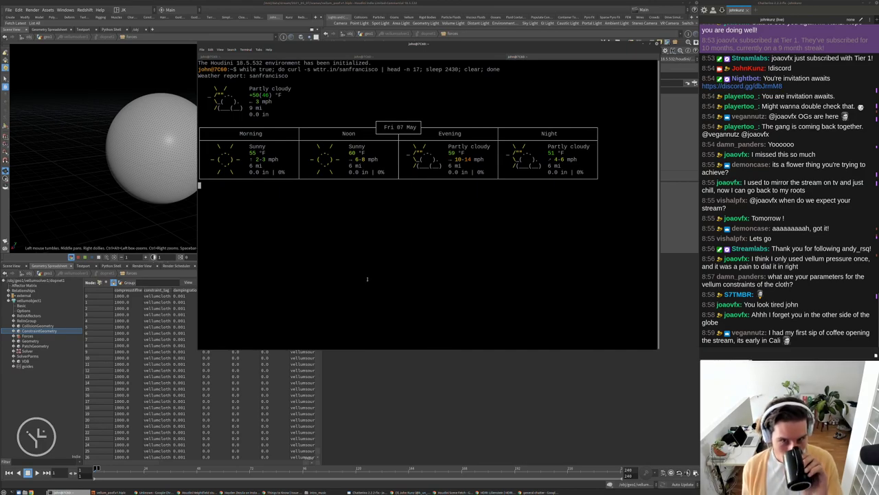
pyautogui.click(413, 368)
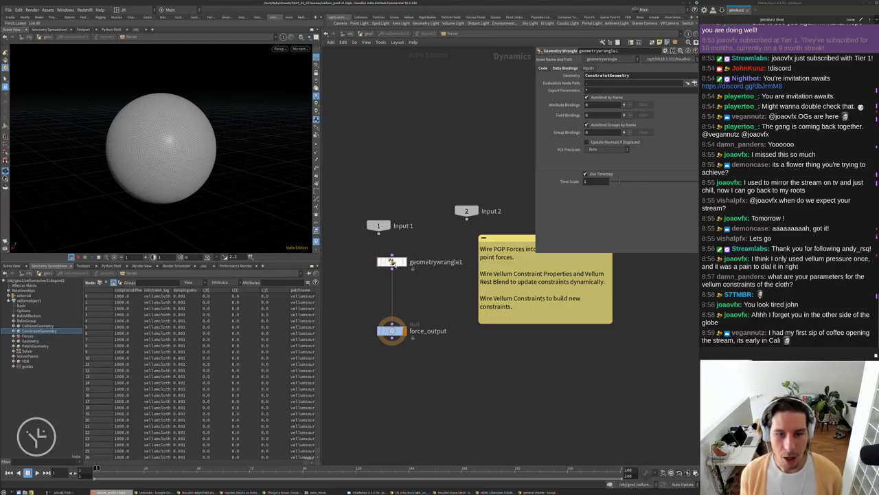
# Paste attribwrangle1's rest-length noise VEX into geometrywrangle1 and select its 1.8 upper limit.
pyautogui.click(543, 69)
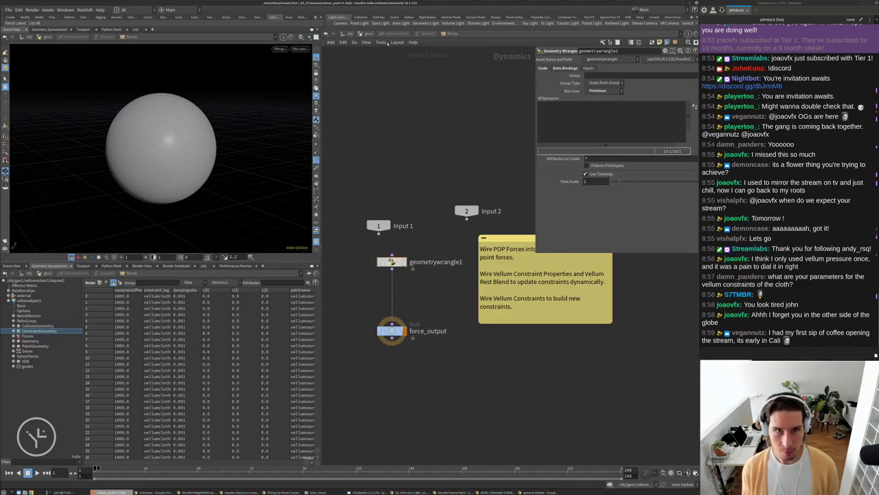
pyautogui.press('u')
pyautogui.click(502, 304)
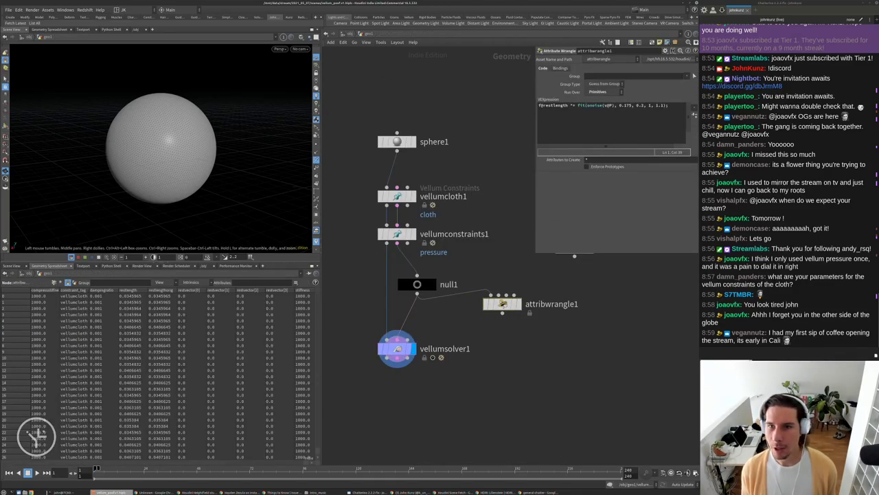
pyautogui.doubleClick(397, 349)
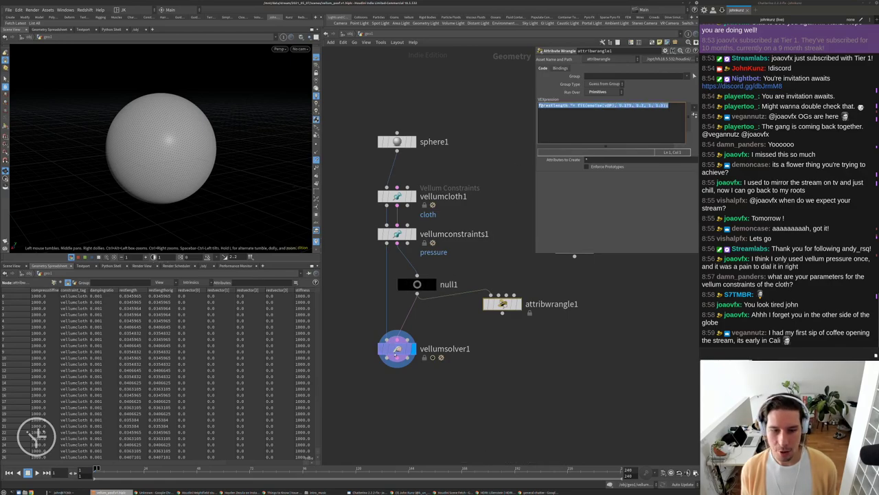
pyautogui.hotkey('ctrl', 'v')
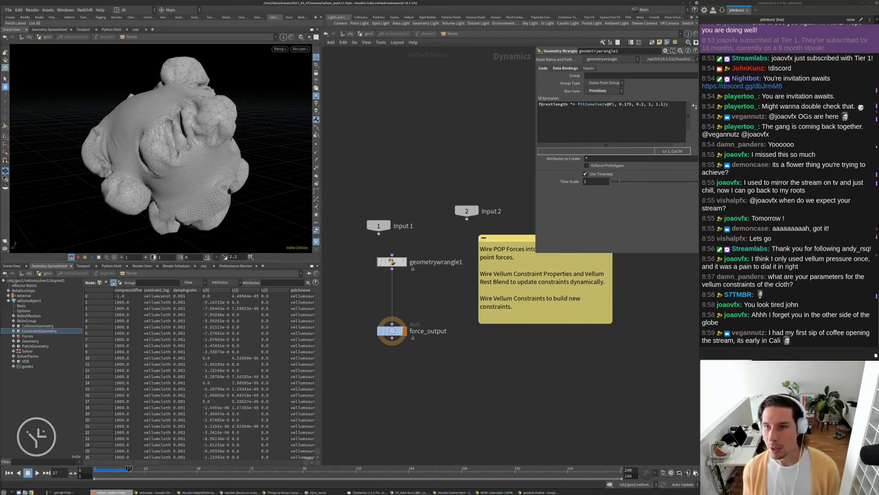
pyautogui.moveTo(666, 104); pyautogui.dragTo(657, 104)
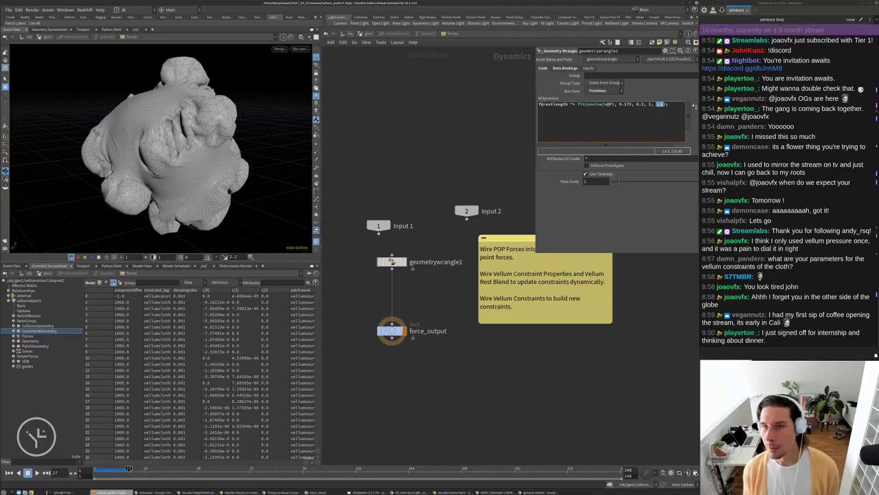
# Replace the fit upper limit with 1.3, orbit the puffy result, and return to geo1.
pyautogui.write('1.3')
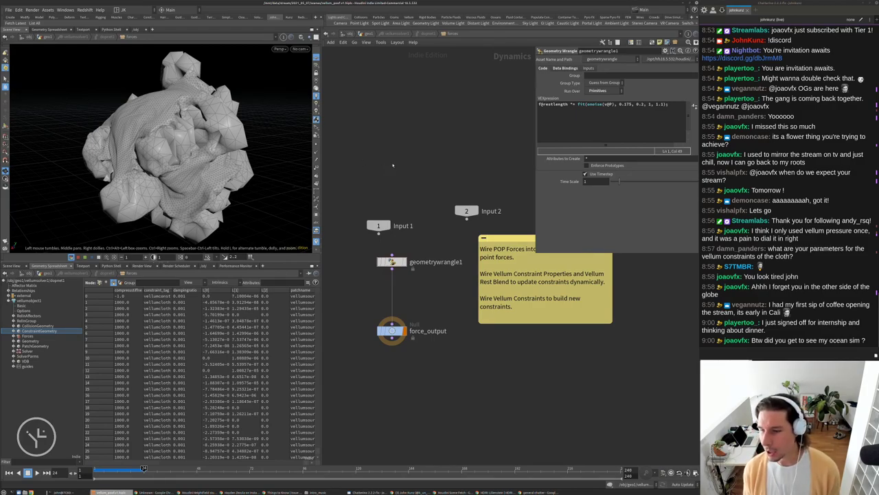
pyautogui.moveTo(231, 149); pyautogui.dragTo(216, 160)
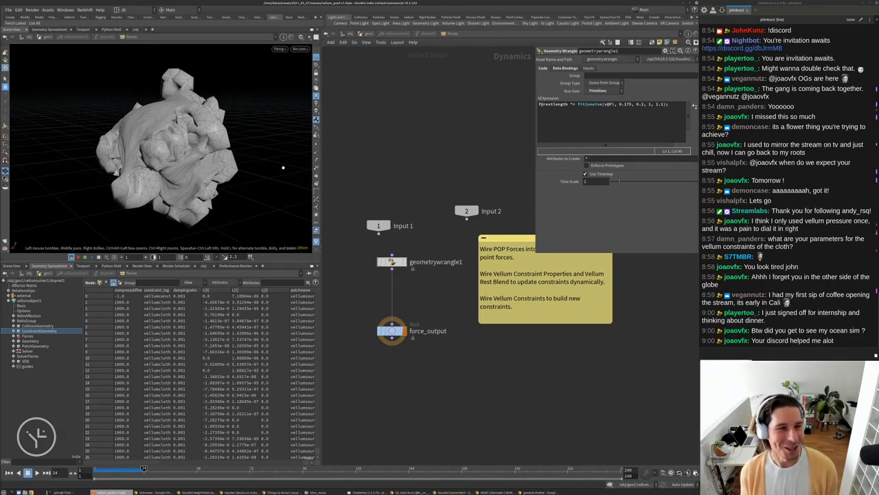
pyautogui.moveTo(141, 204); pyautogui.dragTo(217, 157)
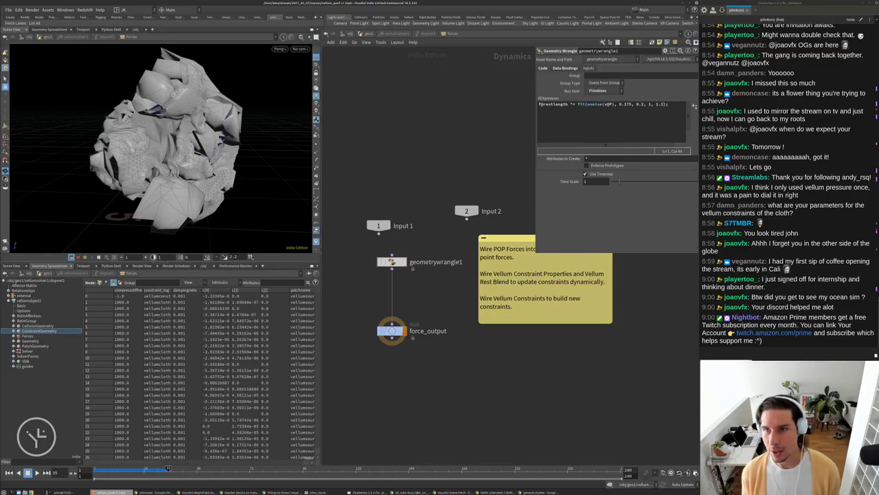
pyautogui.click(369, 34)
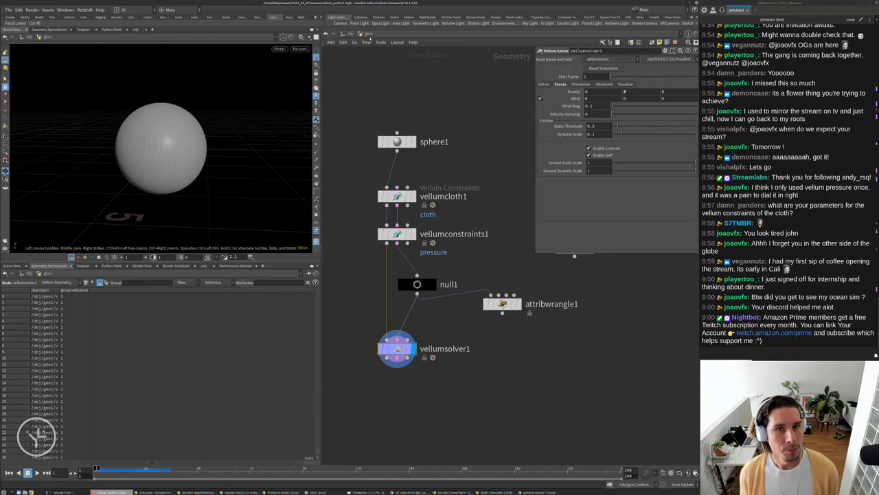
# Re-enter vellumsolver1 to review geometrywrangle1's bindings and code, then open a tweet linked in chat.
pyautogui.click(288, 17)
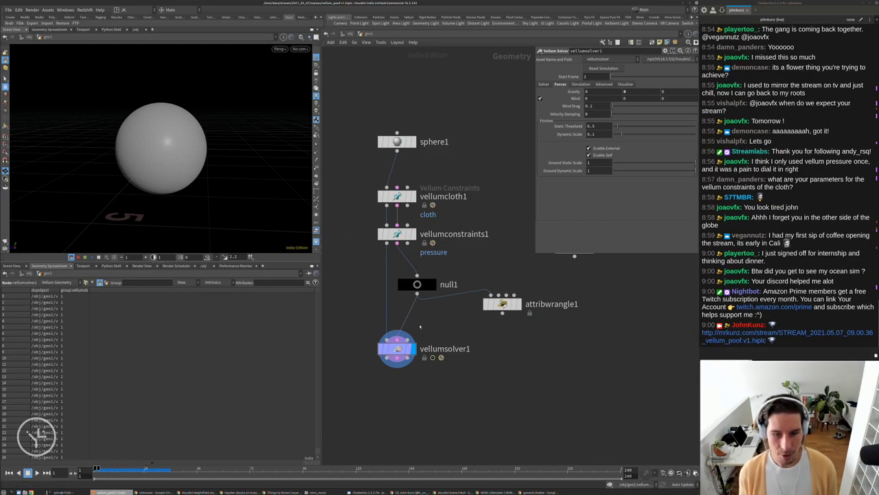
pyautogui.doubleClick(397, 348)
pyautogui.click(566, 68)
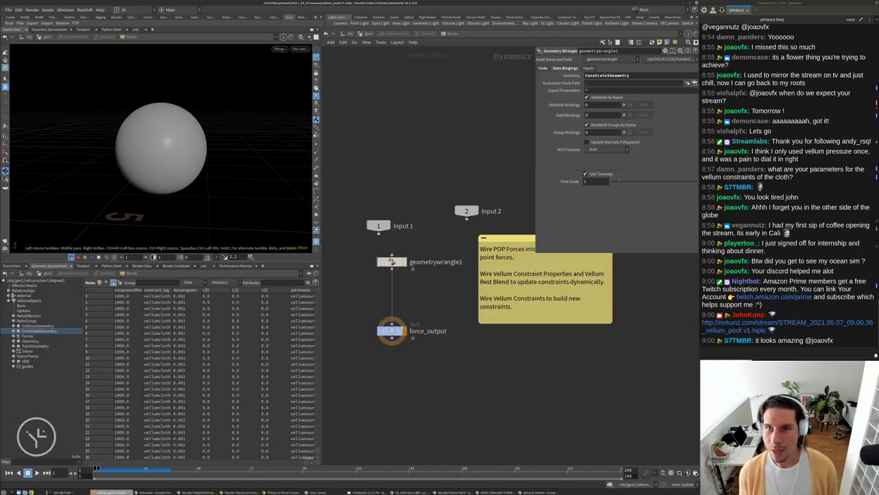
pyautogui.click(534, 68)
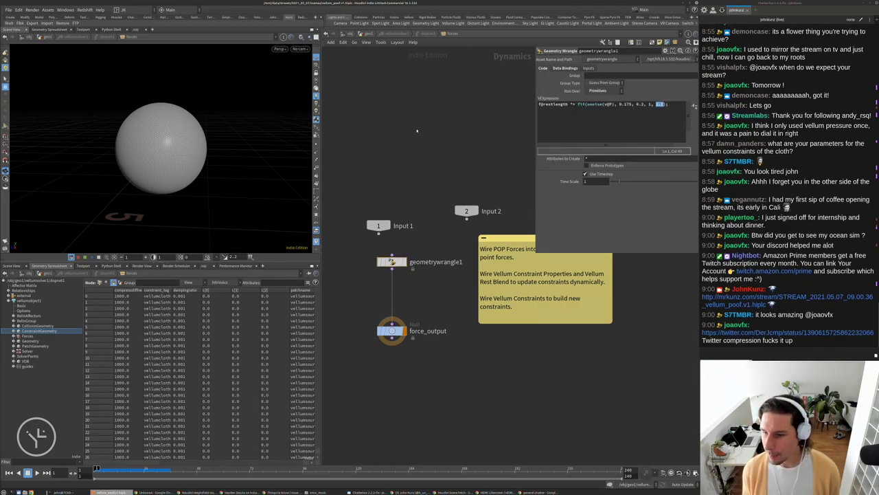
pyautogui.click(780, 338)
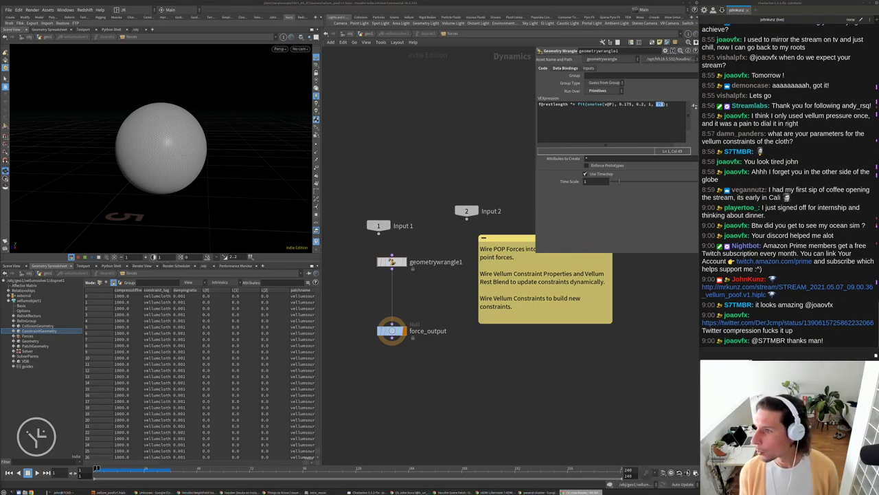
pyautogui.click(783, 322)
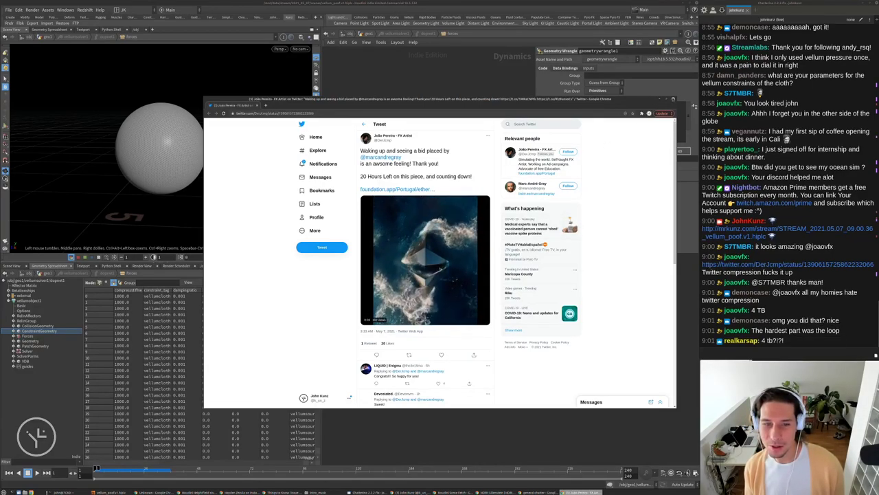
# Back in Houdini at geo1, add a null2 node wired below vellumsolver1.
pyautogui.hotkey('alt', 'Tab')
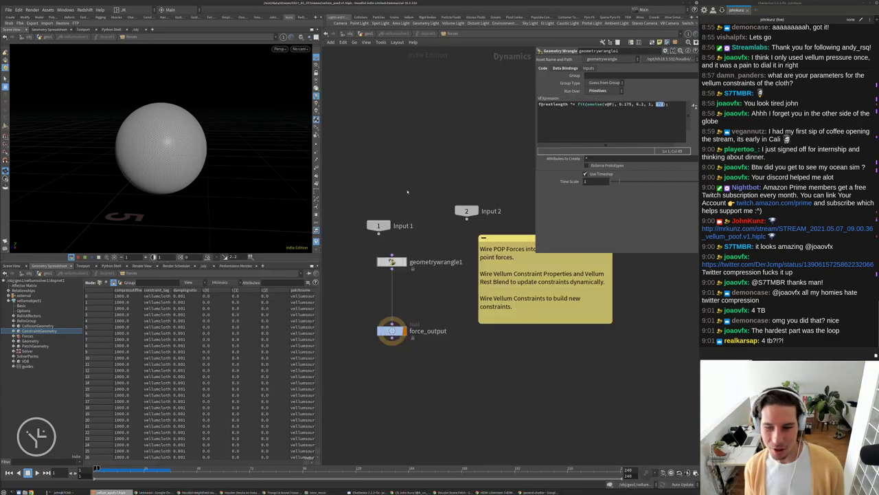
pyautogui.moveTo(408, 173); pyautogui.dragTo(422, 140, button='middle')
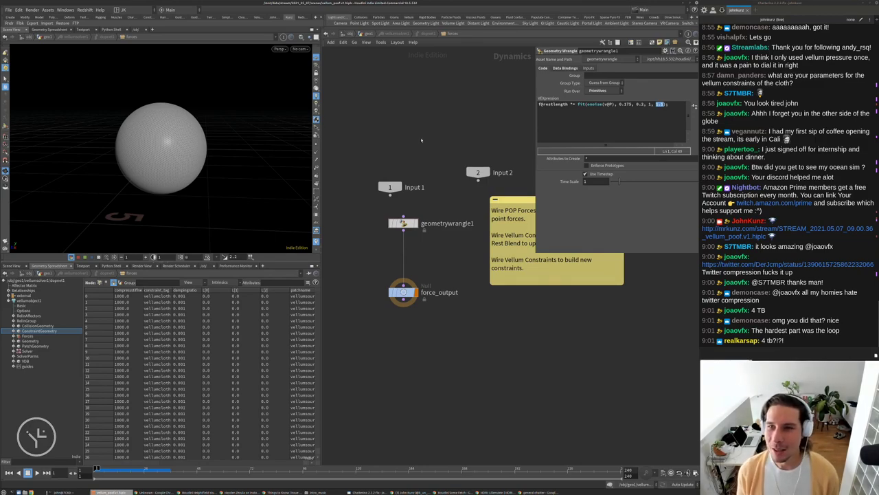
pyautogui.click(574, 139)
pyautogui.moveTo(596, 385); pyautogui.dragTo(591, 414, button='middle')
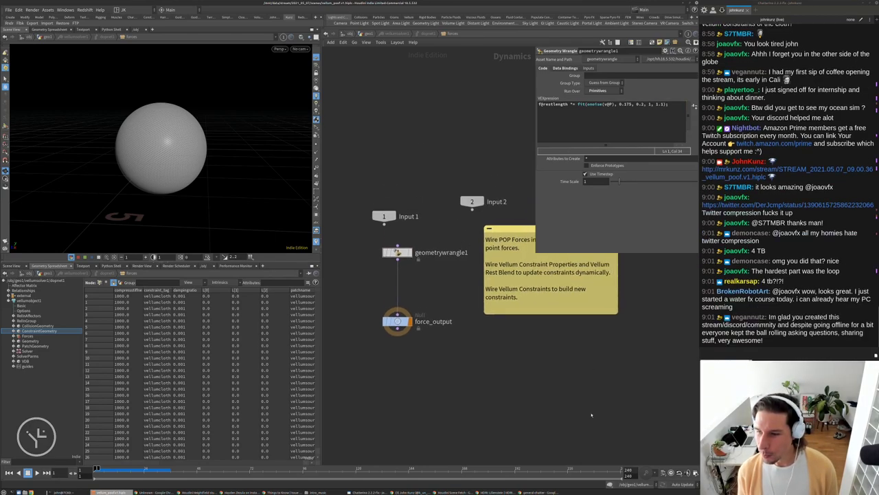
pyautogui.press('u')
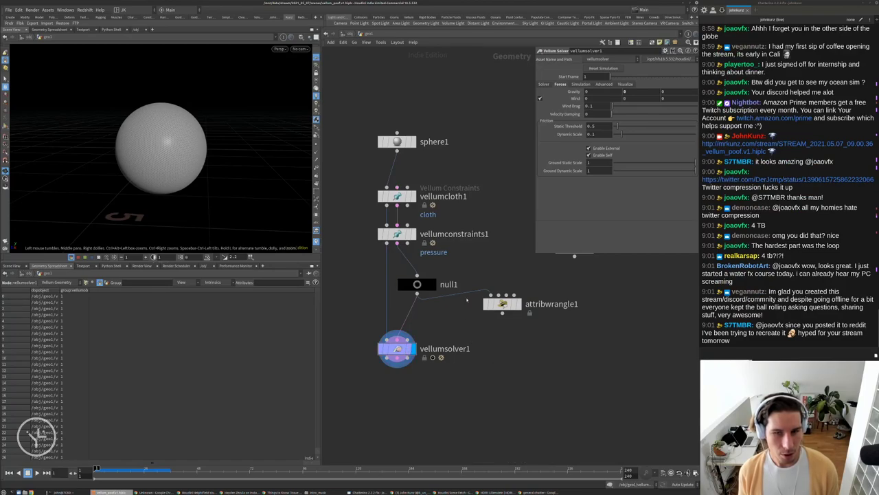
pyautogui.press('Tab')
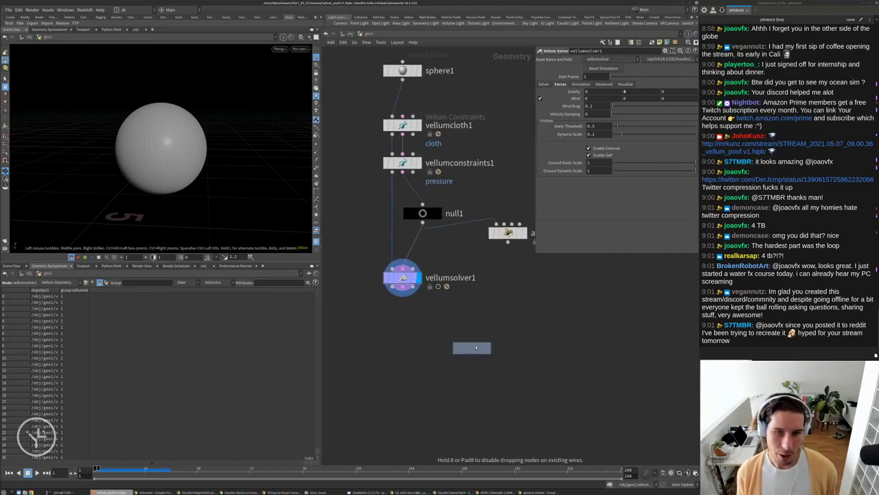
pyautogui.click(476, 348)
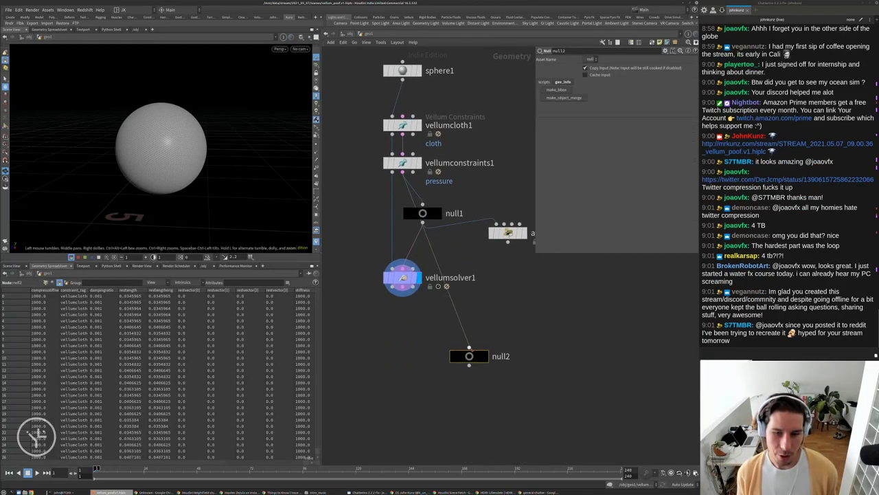
# Set null2's display flag, then select the onoise part of the fit expression in vellumsolver1.
pyautogui.click(485, 356)
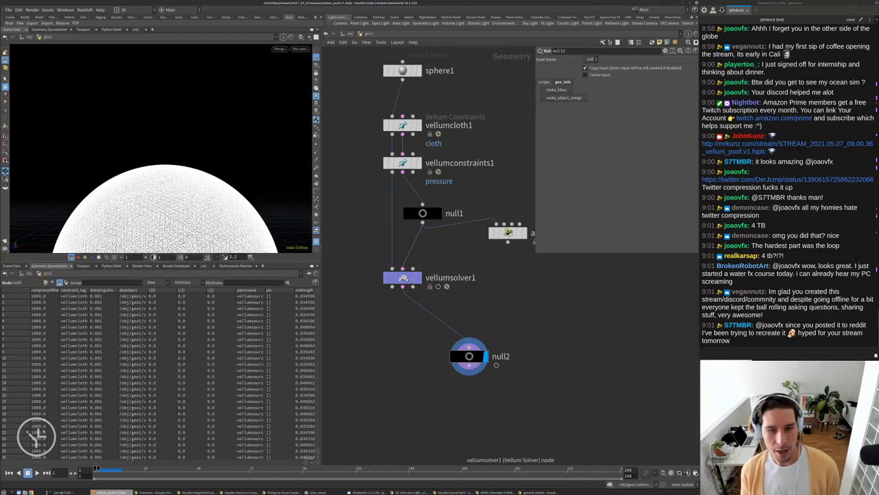
pyautogui.doubleClick(402, 277)
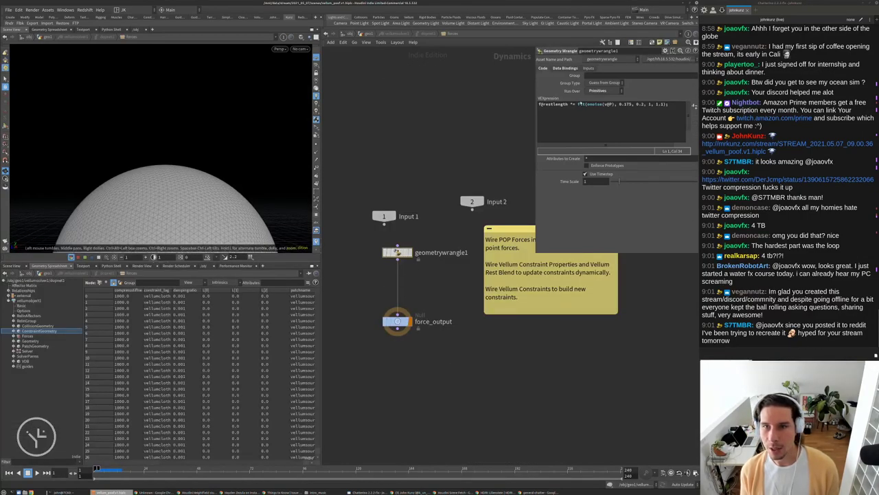
pyautogui.moveTo(588, 105); pyautogui.dragTo(610, 105)
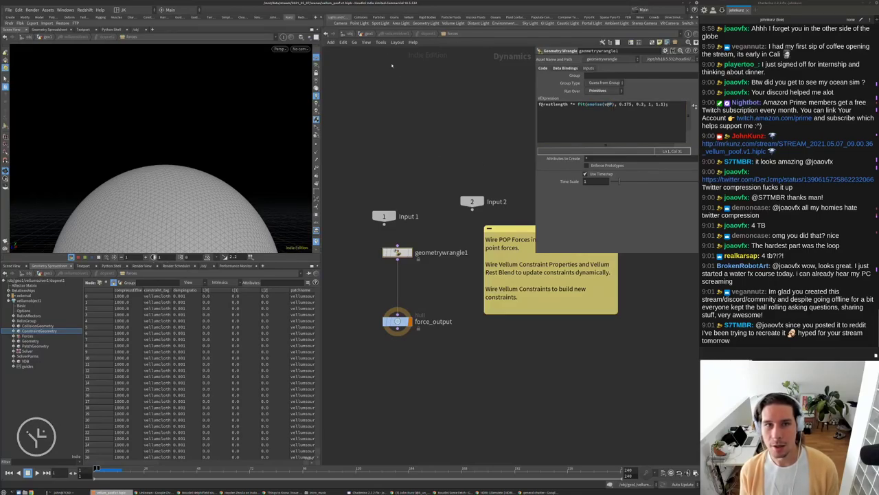
# Add attribwrangle2 running over Primitives with VEX 'v@rest = @P' to store rest positions.
pyautogui.press('u')
pyautogui.press('u')
pyautogui.press('u')
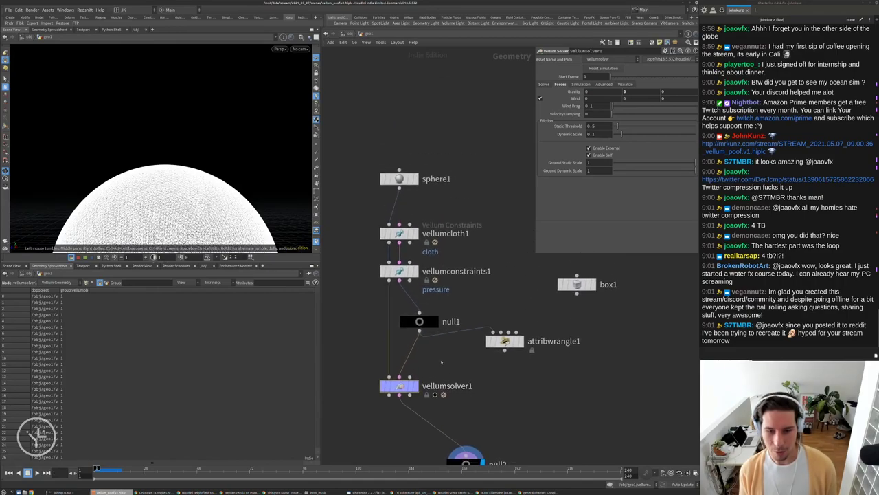
pyautogui.press('Tab')
pyautogui.write('wra')
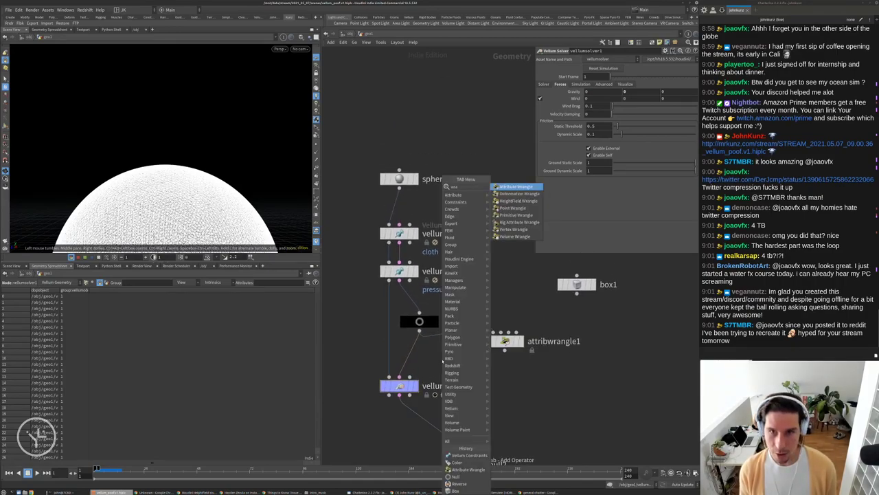
pyautogui.press('Return')
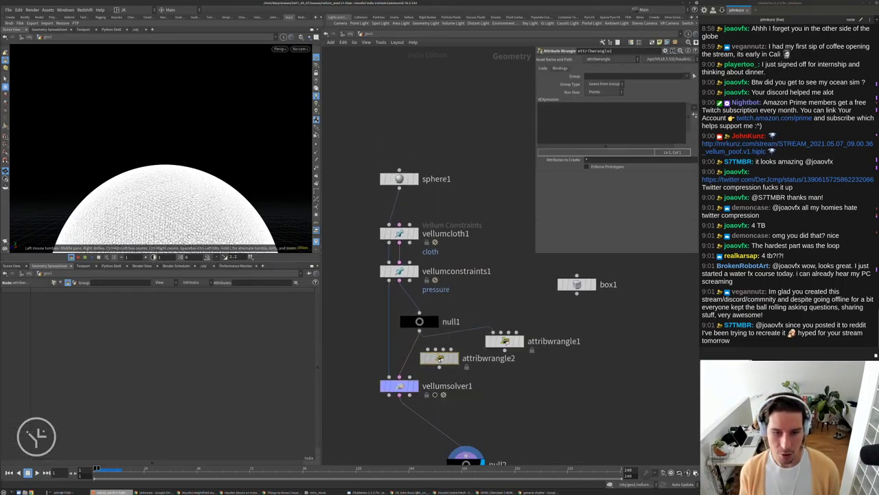
pyautogui.click(423, 353)
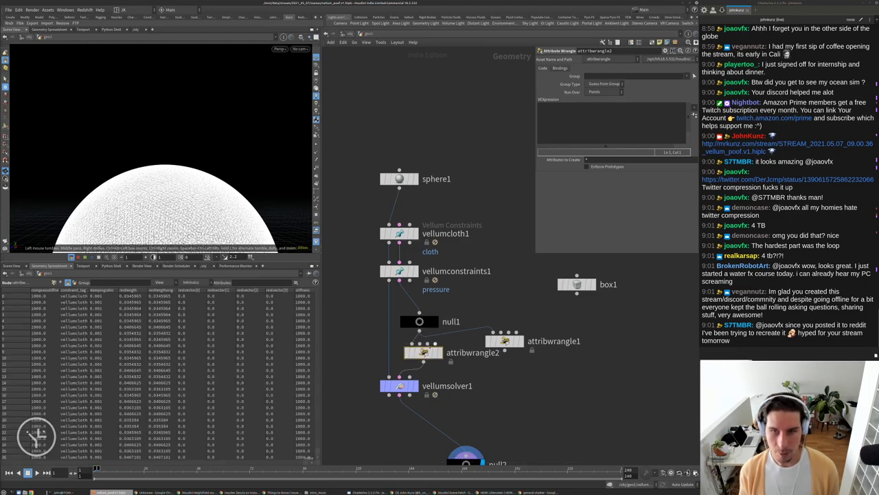
pyautogui.click(606, 92)
pyautogui.click(603, 101)
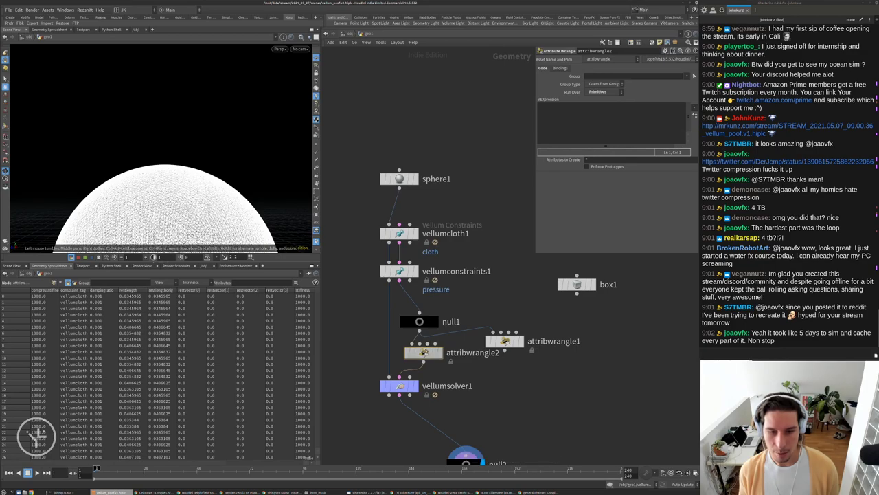
pyautogui.moveTo(424, 352); pyautogui.dragTo(420, 355)
pyautogui.click(575, 123)
pyautogui.write('v@')
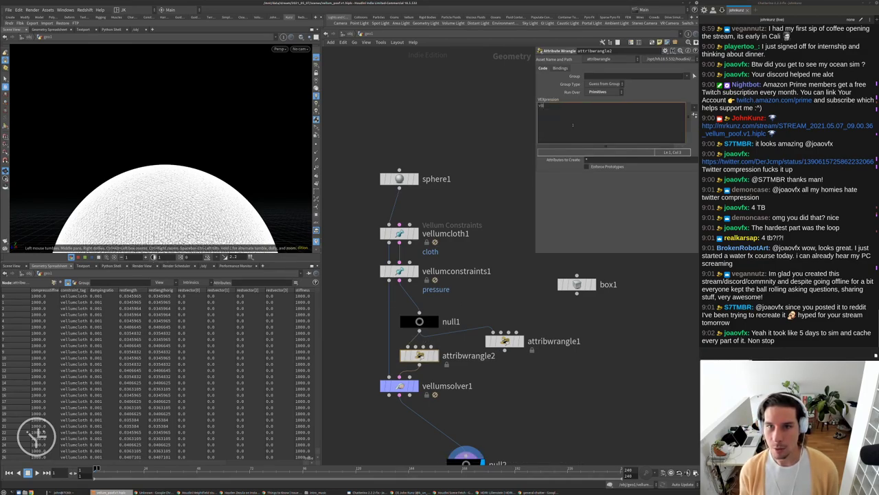
pyautogui.write('rest = @P;')
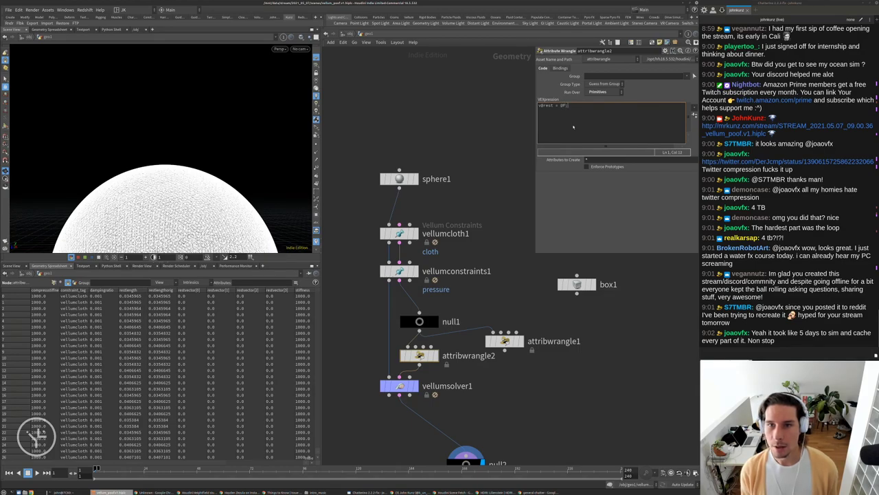
pyautogui.hotkey('ctrl', 'Return')
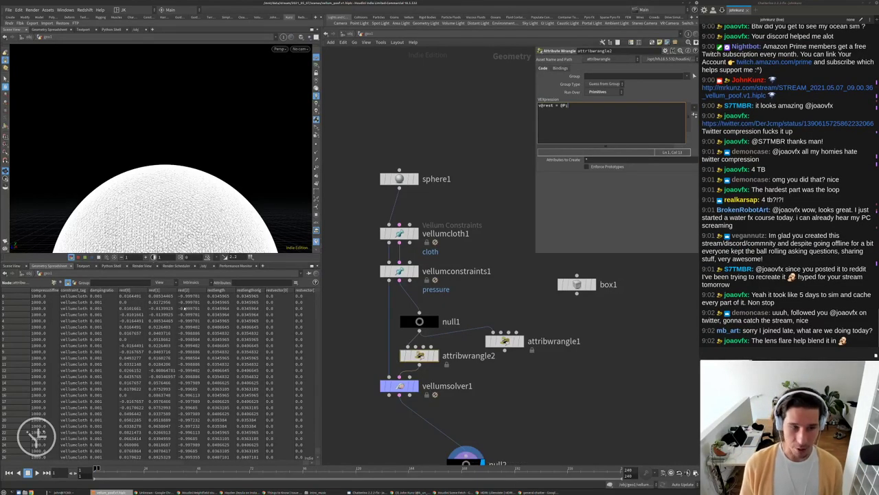
# Zoom into the sphere's wireframe mesh and show edge number labels.
pyautogui.hotkey('space', 'h')
pyautogui.hotkey('space', 'g')
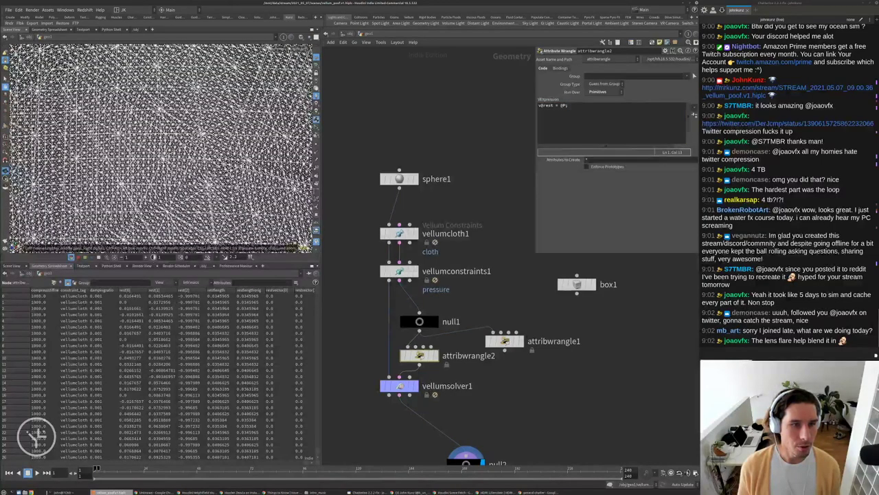
pyautogui.hotkey('space', 'h')
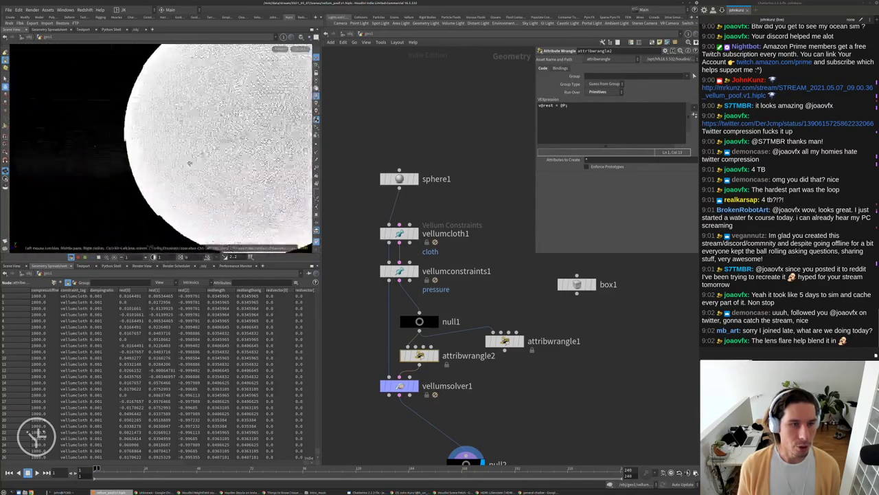
pyautogui.hotkey('space', 'g')
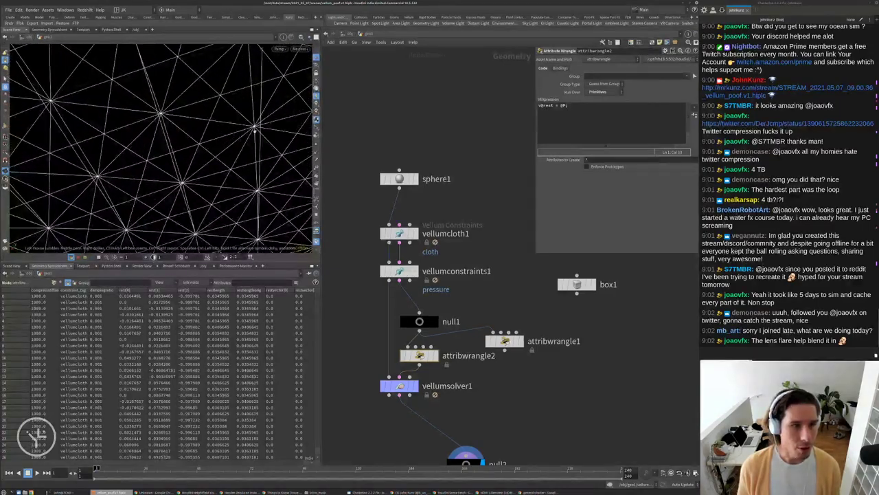
pyautogui.hotkey('space', 'g')
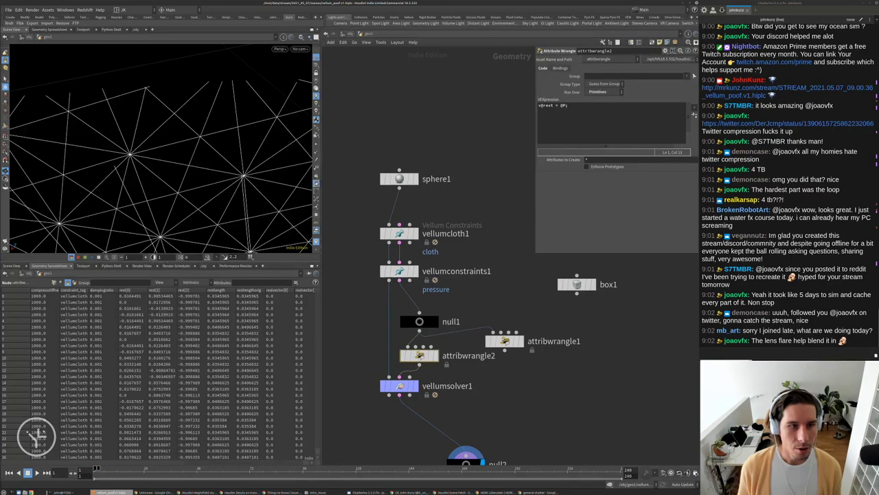
pyautogui.click(317, 183)
pyautogui.moveTo(239, 125); pyautogui.dragTo(221, 167)
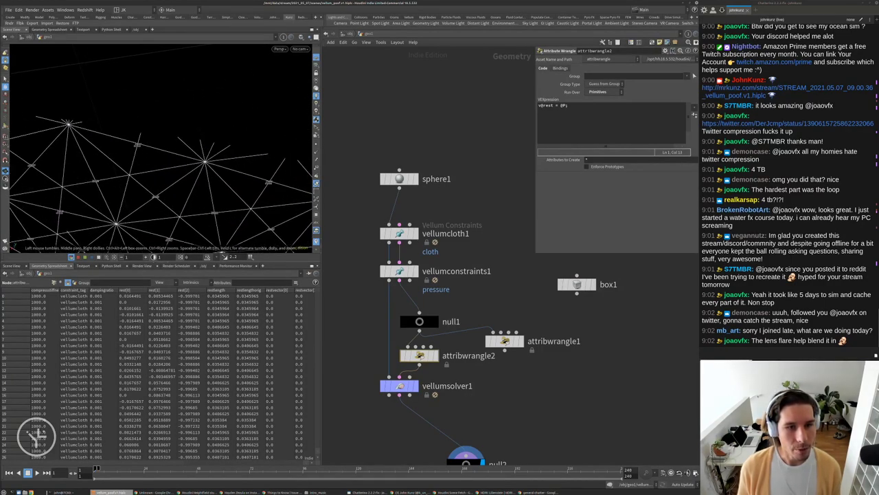
# Position null2 directly under vellumsolver1 and frame the whole sphere.
pyautogui.moveTo(562, 353); pyautogui.dragTo(574, 311, button='middle')
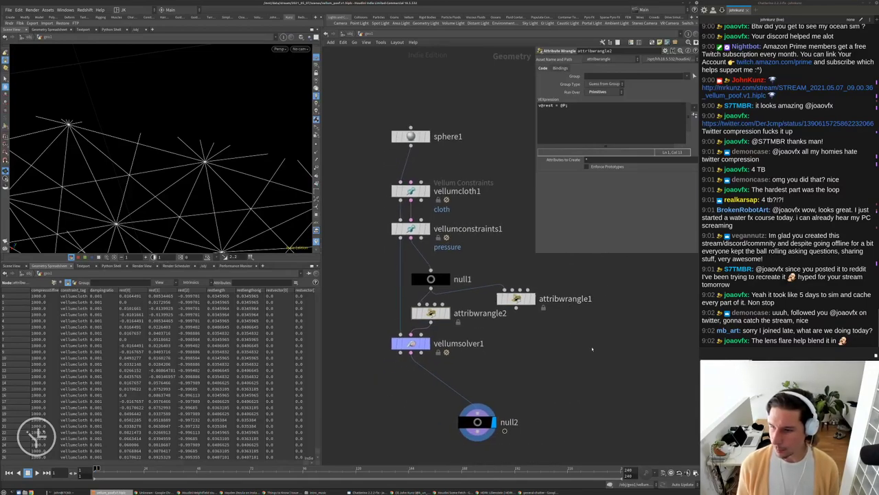
pyautogui.scroll(-3, 591, 351)
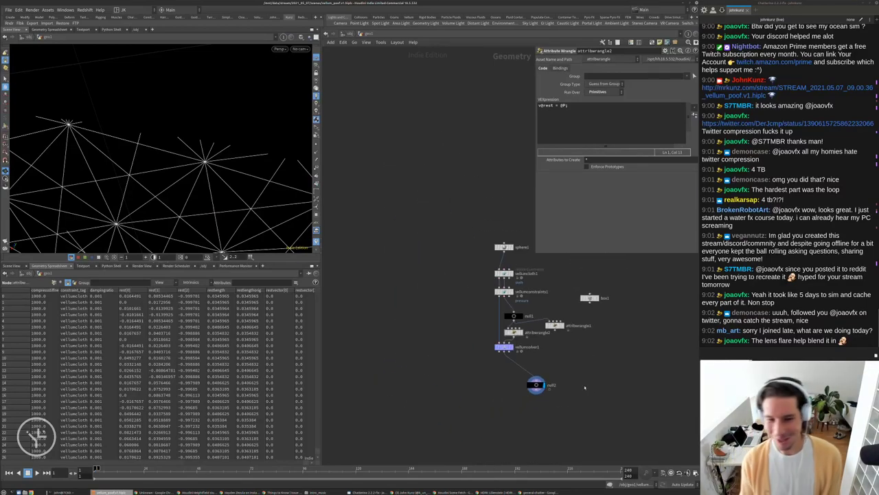
pyautogui.scroll(2, 554, 377)
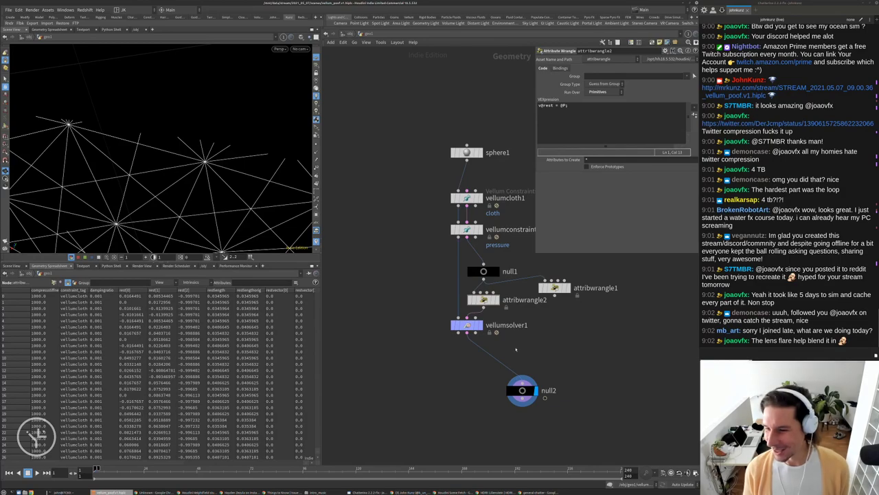
pyautogui.moveTo(522, 390); pyautogui.dragTo(467, 375)
pyautogui.moveTo(536, 366); pyautogui.dragTo(504, 360, button='middle')
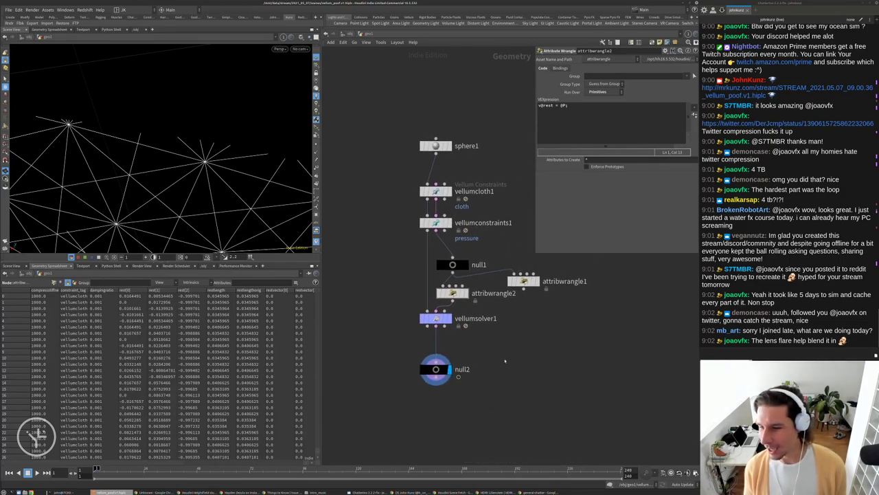
pyautogui.press('g')
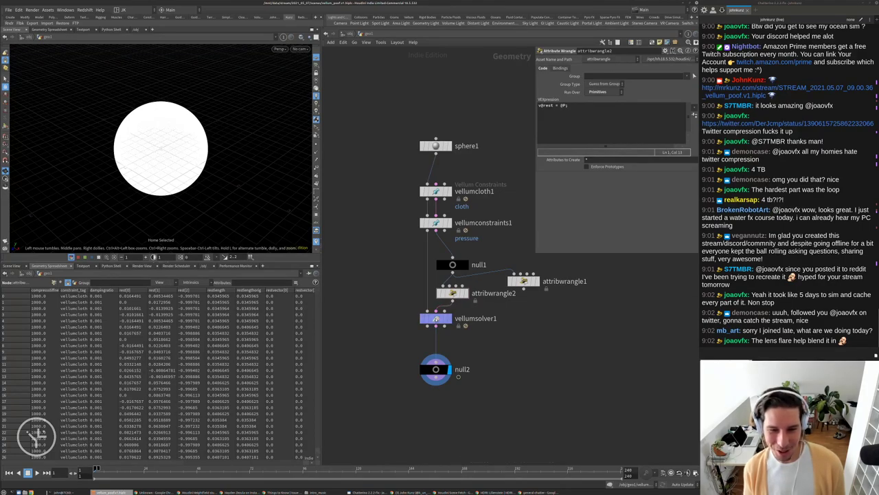
# Switch geometrywrangle1's noise in vellumsolver1 from onoise(v@P) to onoise(v@rest), then return to geo1.
pyautogui.doubleClick(424, 316)
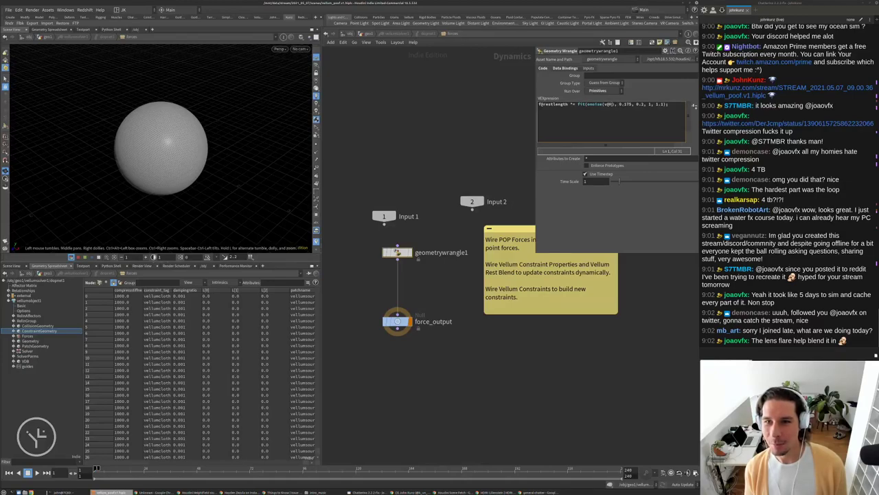
pyautogui.write('res')
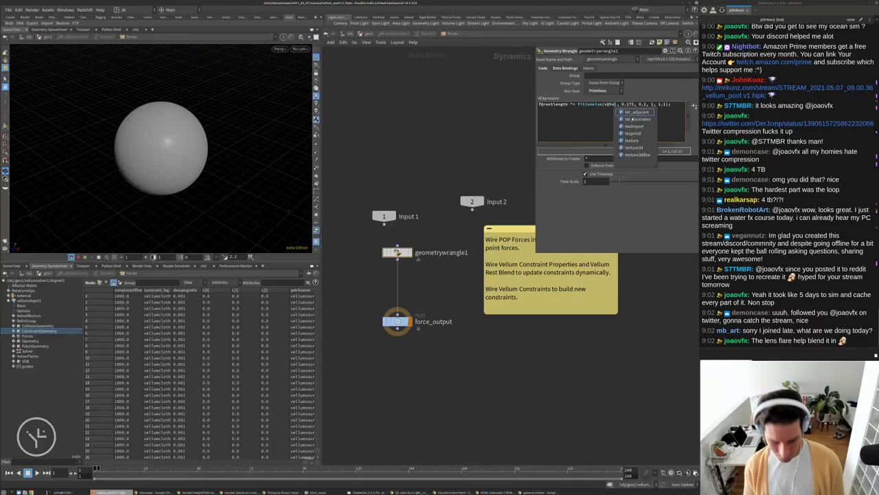
pyautogui.write('t')
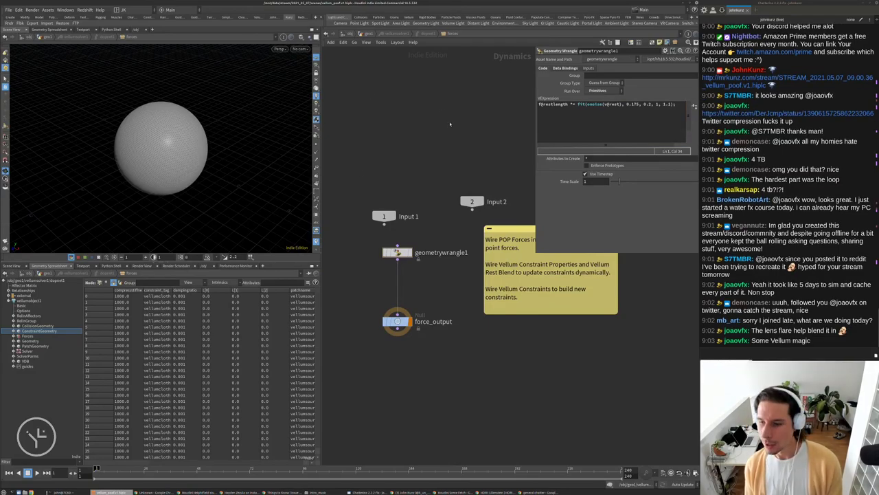
pyautogui.press('u')
pyautogui.press('u')
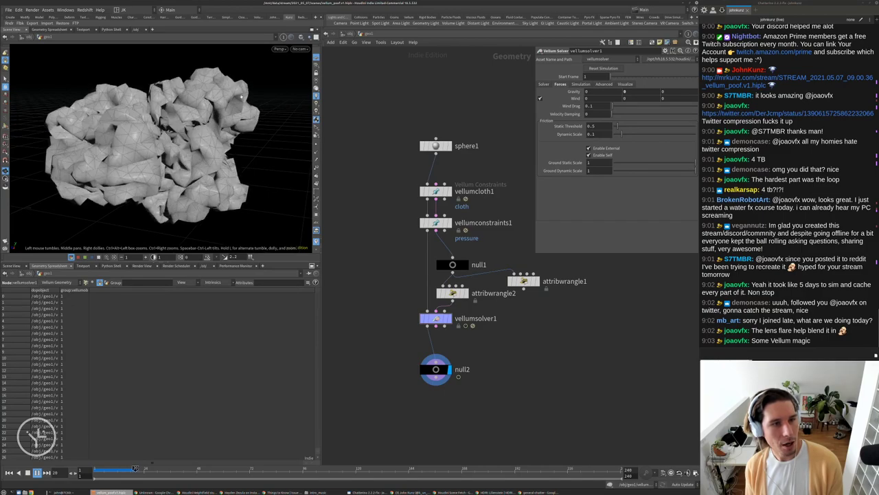
# Rewind the simulation to frame 1 and go back inside vellumsolver1 to geometrywrangle1.
pyautogui.hotkey('ctrl', 'Up')
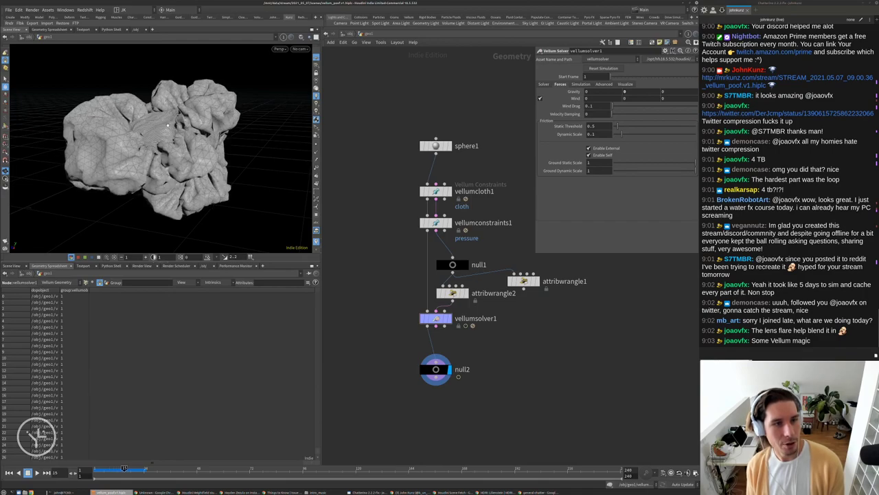
pyautogui.hotkey('ctrl', 'Up')
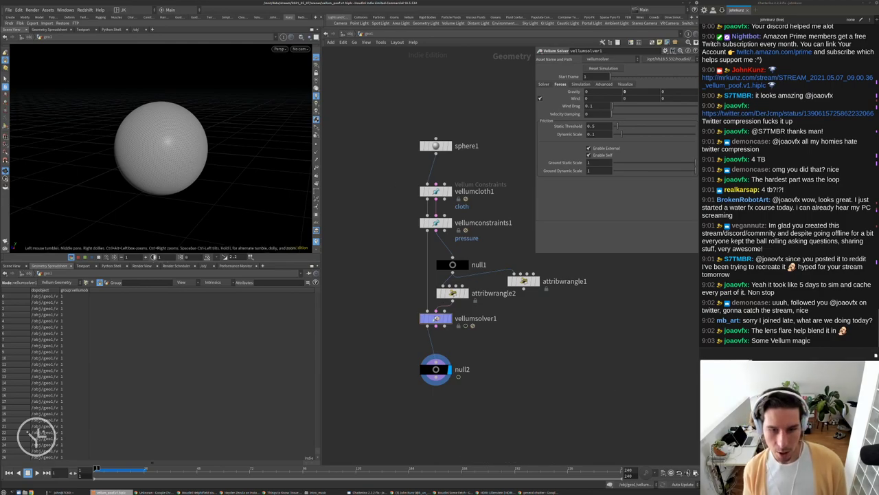
pyautogui.press('i')
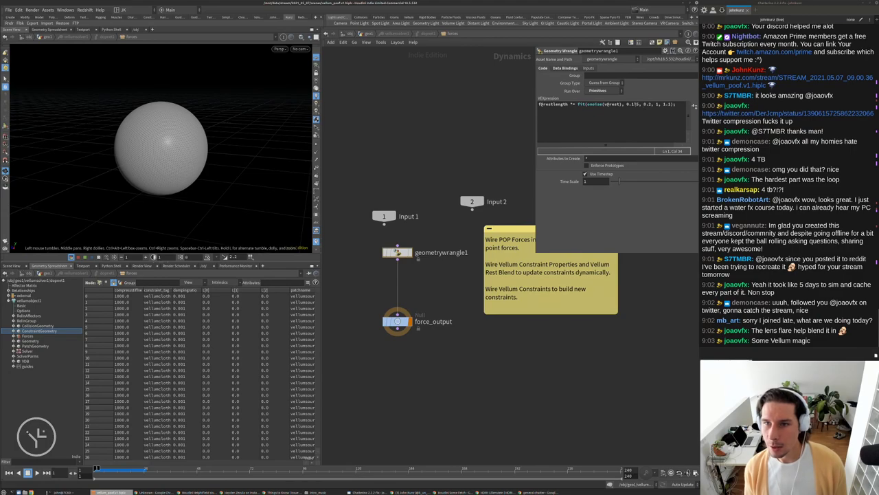
# Change the fit() lower bound from 0.175 to 0.05, re-run the sim, then bring Chrome forward.
pyautogui.doubleClick(634, 105)
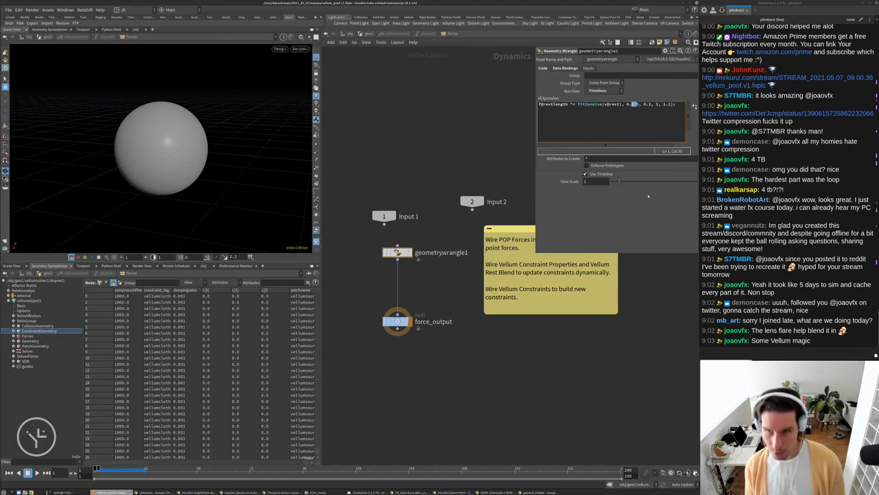
pyautogui.write('05')
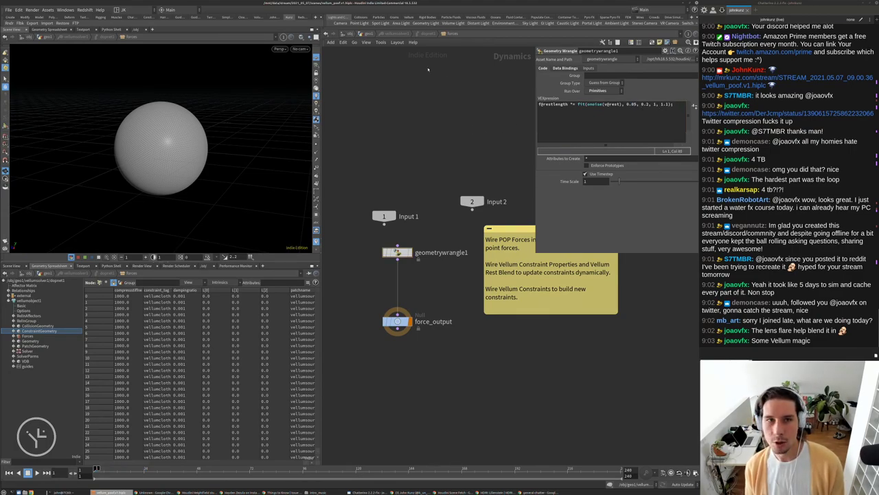
pyautogui.write('u')
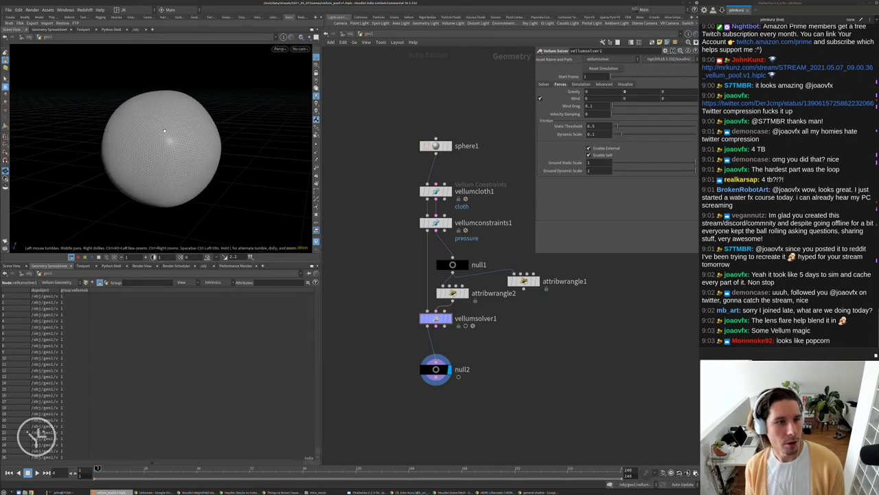
pyautogui.press('Up')
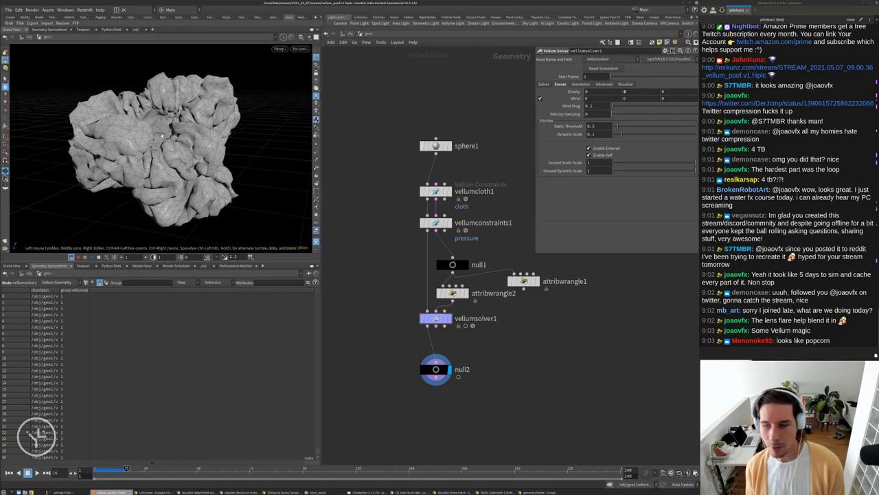
pyautogui.hotkey('ctrl', 'Up')
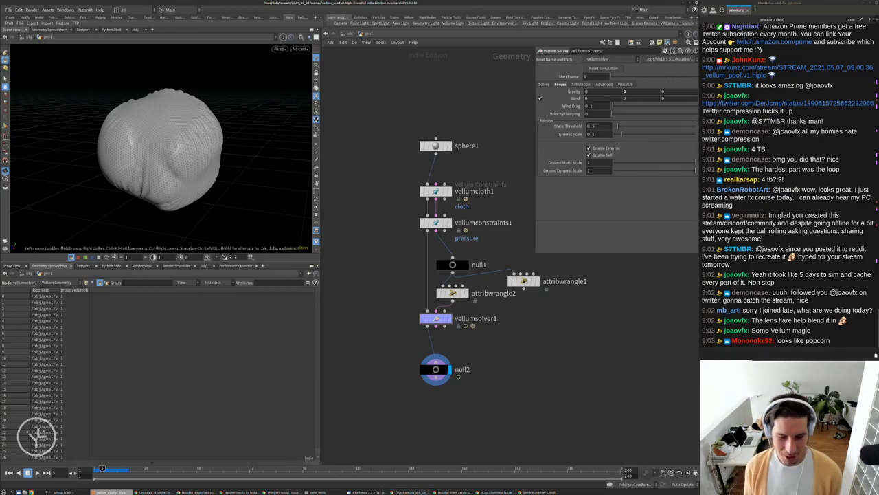
pyautogui.click(495, 492)
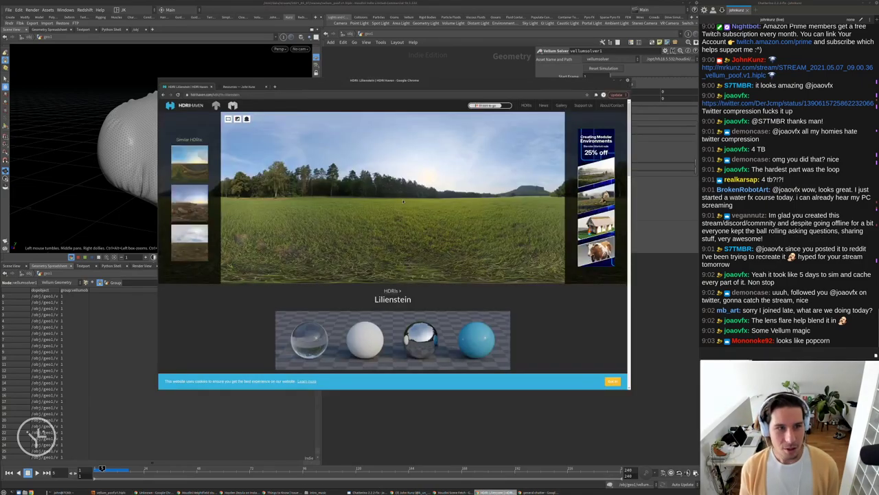
# Search 'houdini popcorn' in a new tab and open the Vimeo 'Popcorn Render and Breakdown' video.
pyautogui.hotkey('ctrl', 't')
pyautogui.write('houdini')
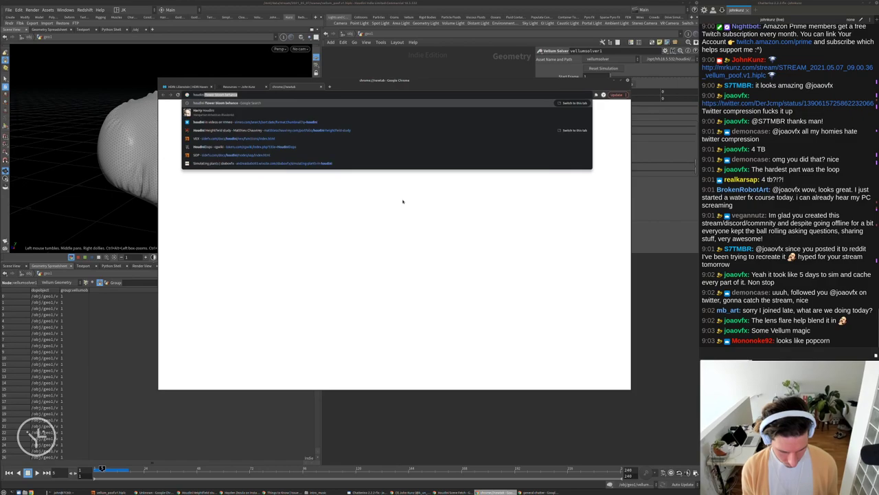
pyautogui.write(' popcorn')
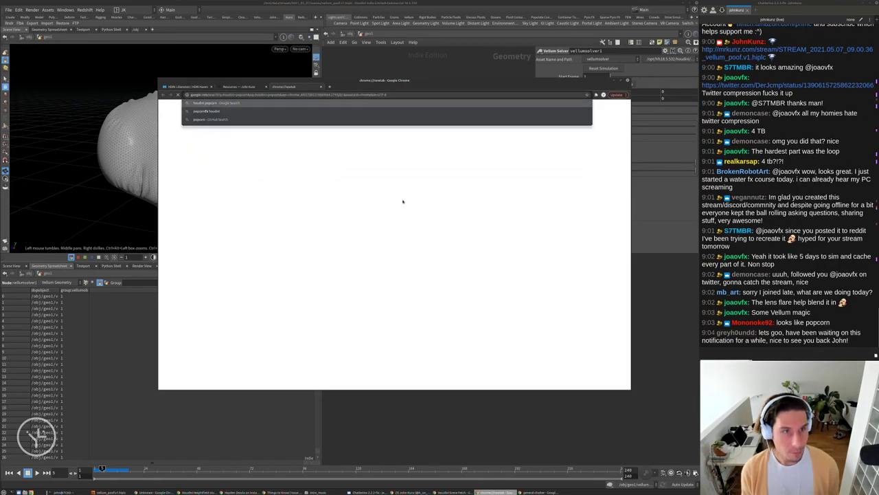
pyautogui.press('Return')
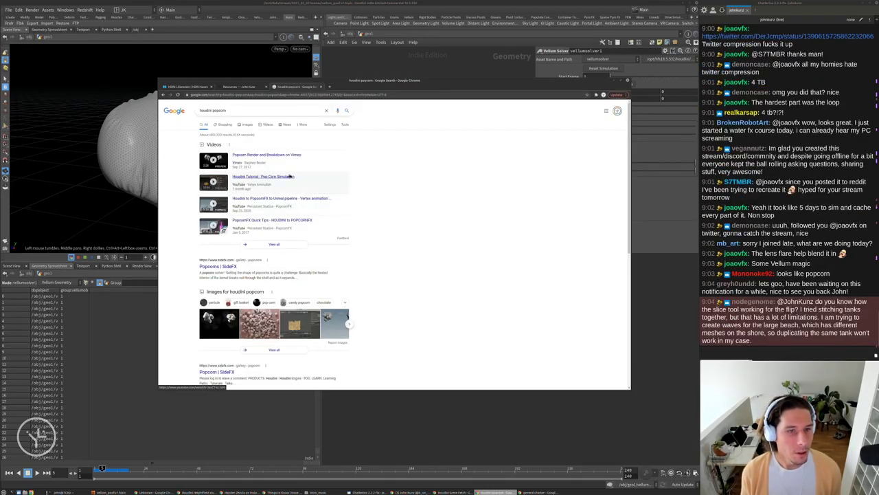
pyautogui.click(284, 156)
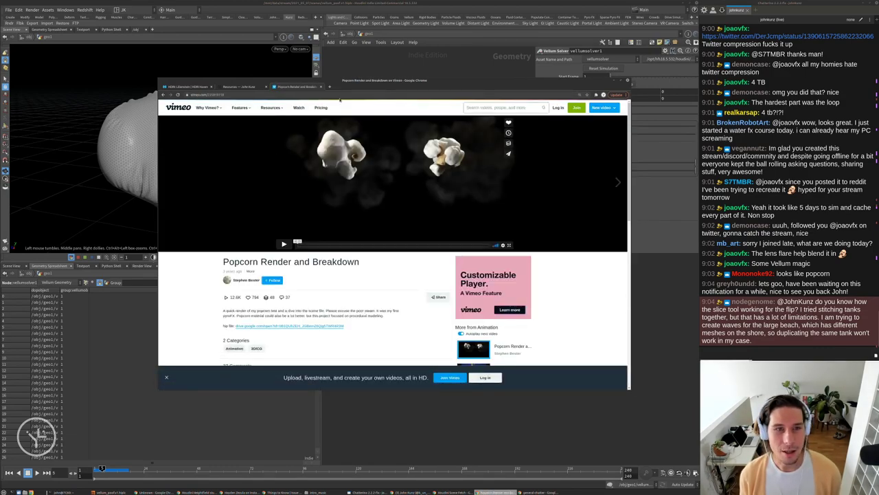
# Copy the Vimeo video link and send it in the chat.
pyautogui.click(199, 94)
pyautogui.hotkey('ctrl', 'c')
pyautogui.click(764, 351)
pyautogui.hotkey('ctrl', 'v')
pyautogui.press('Return')
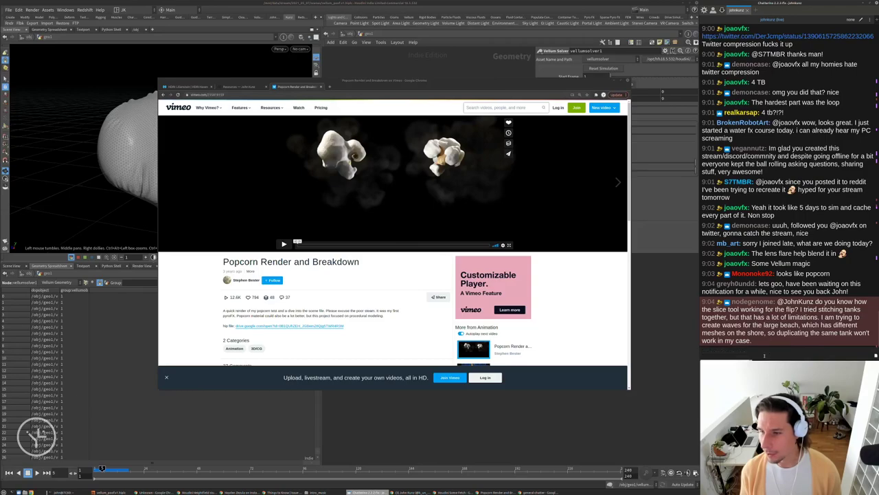
# Watch the popcorn breakdown up to the final render, then close it and return to Houdini.
pyautogui.click(283, 244)
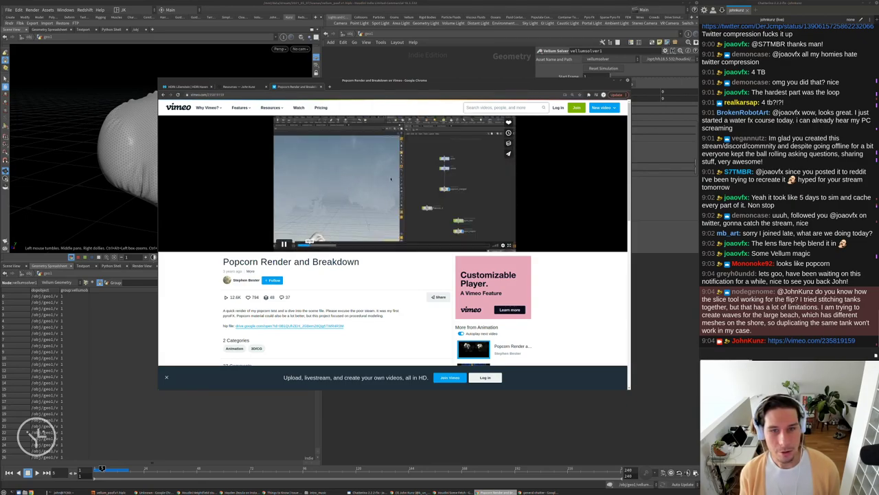
pyautogui.press('space')
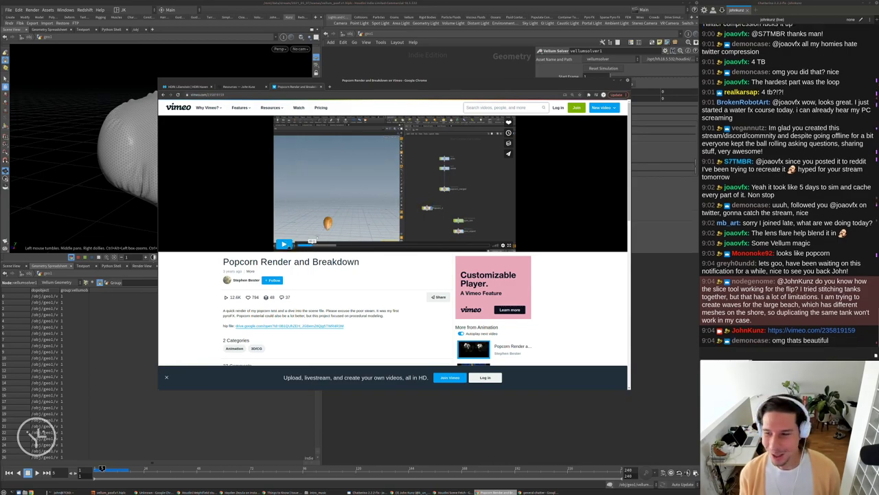
pyautogui.click(313, 244)
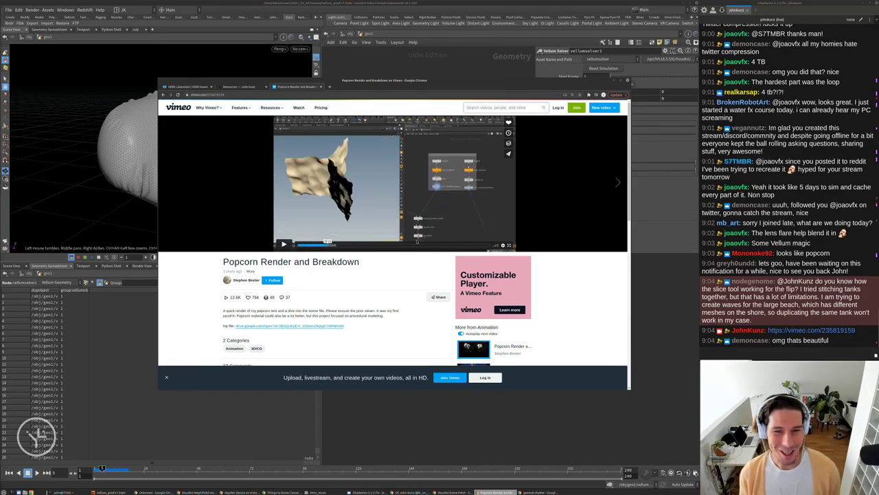
pyautogui.moveTo(463, 244); pyautogui.dragTo(484, 244)
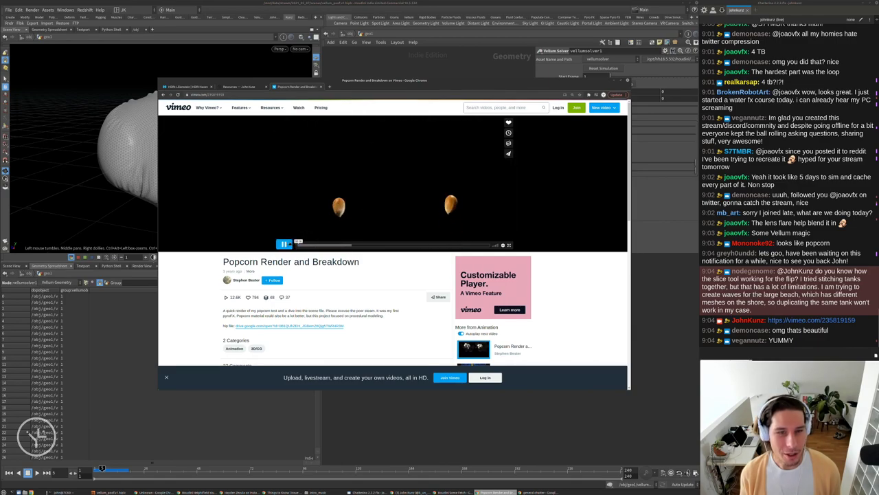
pyautogui.click(283, 244)
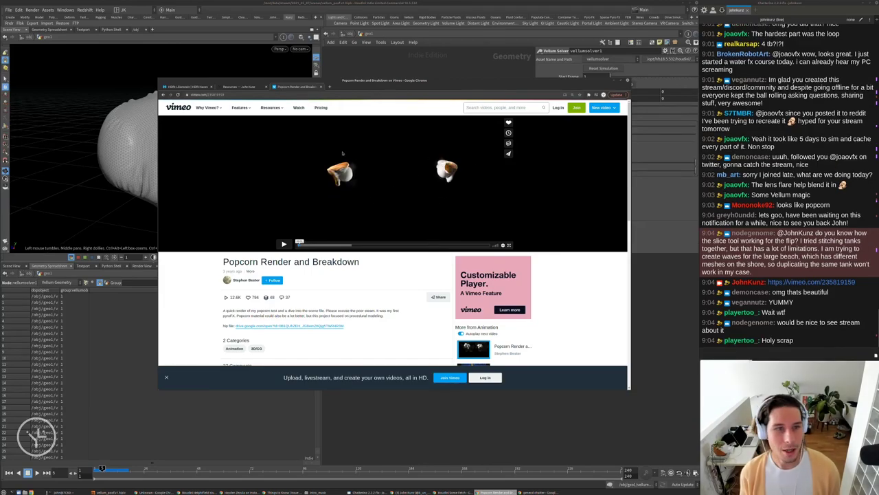
pyautogui.click(320, 87)
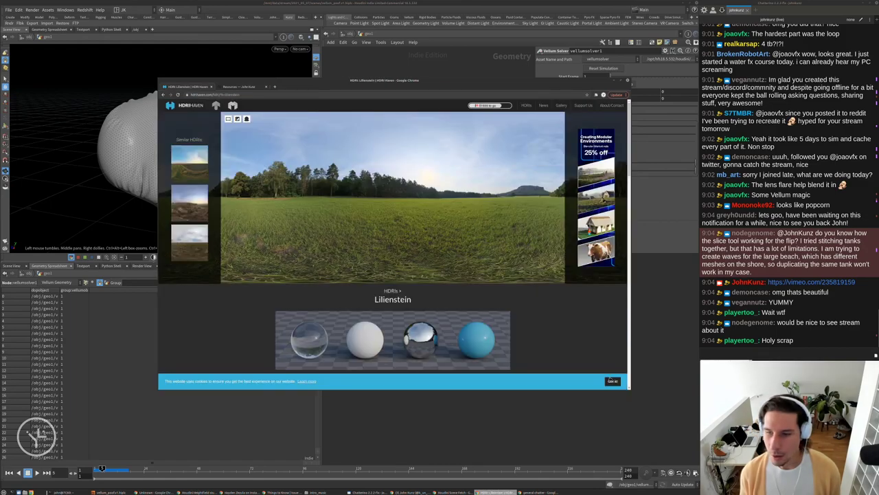
pyautogui.click(615, 410)
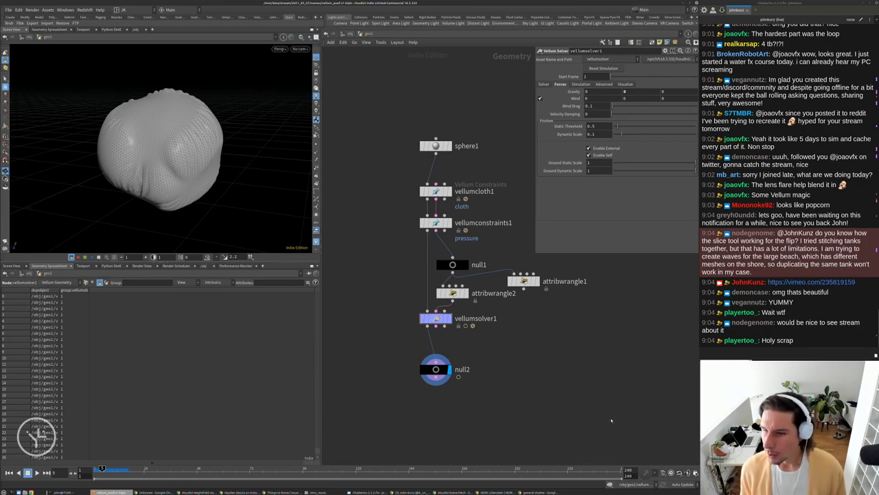
# Recenter the network, enlarge the parameter window, and select attribwrangle2 to view its v@rest = @P code.
pyautogui.moveTo(609, 394); pyautogui.dragTo(551, 351, button='middle')
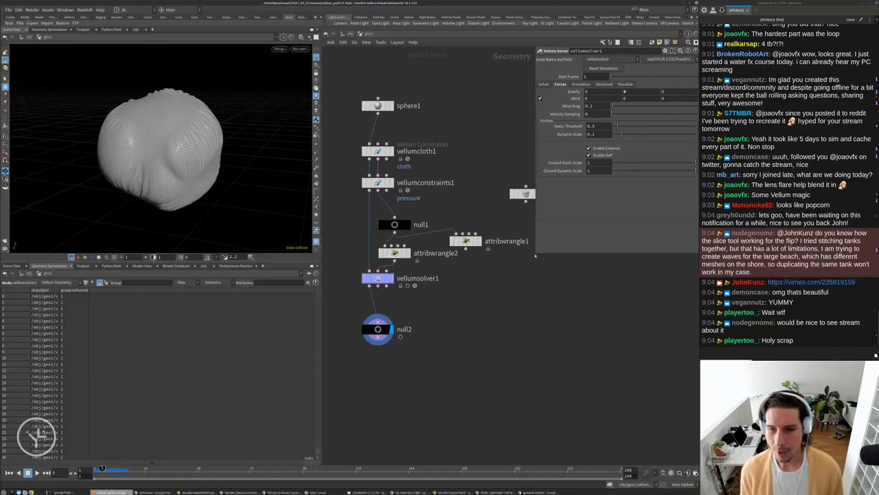
pyautogui.moveTo(537, 176); pyautogui.dragTo(545, 268)
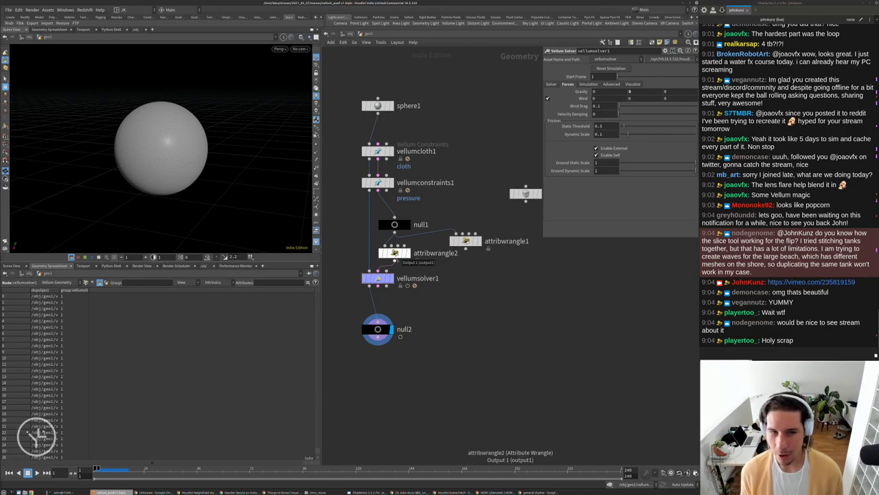
pyautogui.scroll(2, 395, 261)
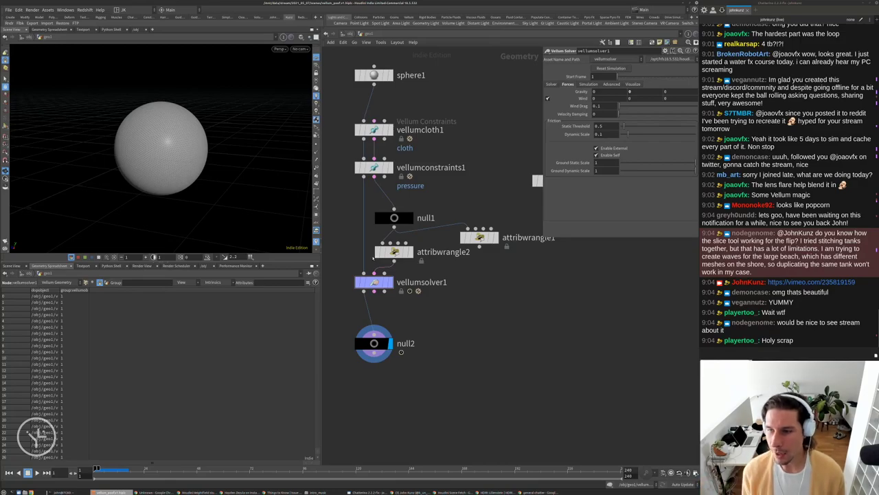
pyautogui.moveTo(426, 289); pyautogui.dragTo(413, 271, button='middle')
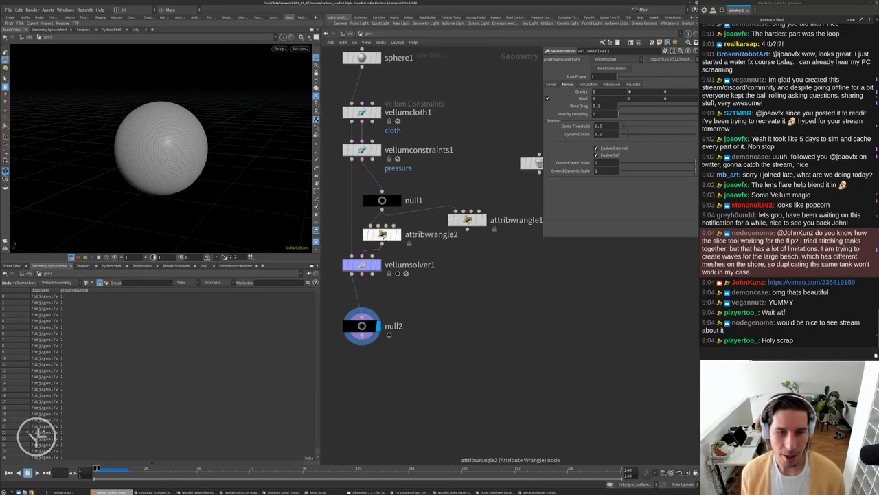
pyautogui.click(381, 234)
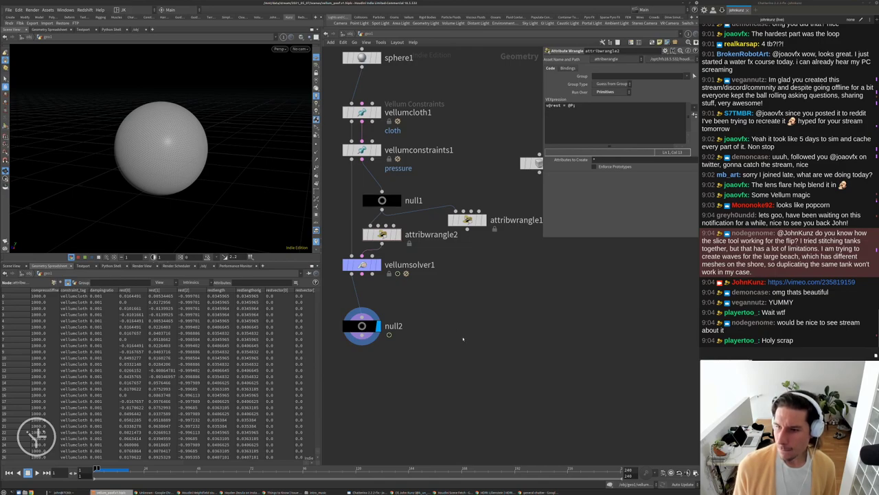
pyautogui.moveTo(486, 353); pyautogui.dragTo(528, 393, button='middle')
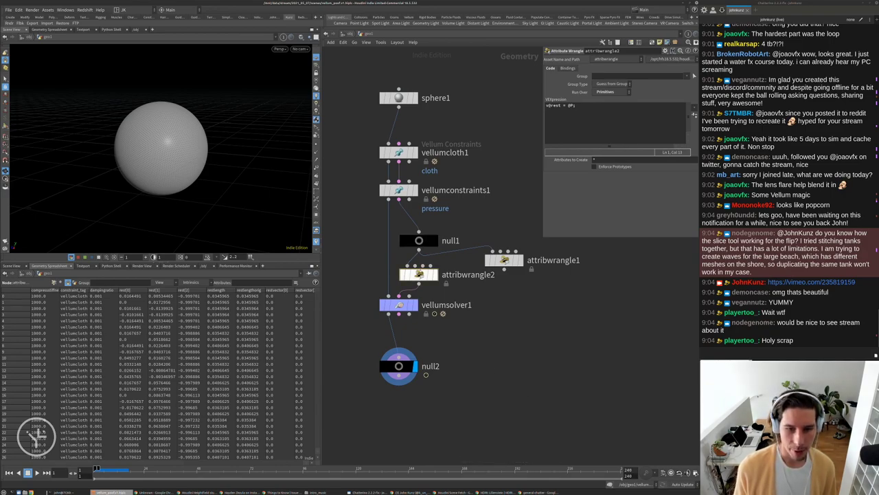
# Edit geometrywrangle1 to fit(onoise(v@rest*3), 0.05, 0.35, 1, 1.1) and return to geo1.
pyautogui.doubleClick(398, 305)
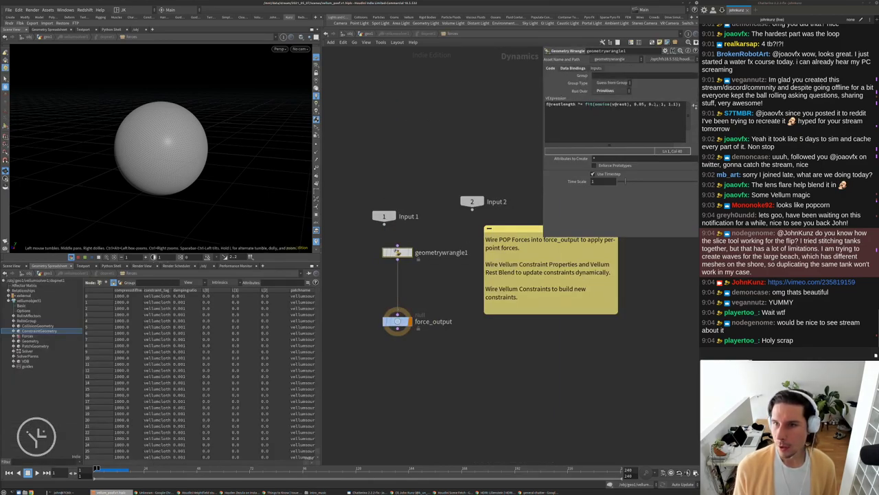
pyautogui.write('25')
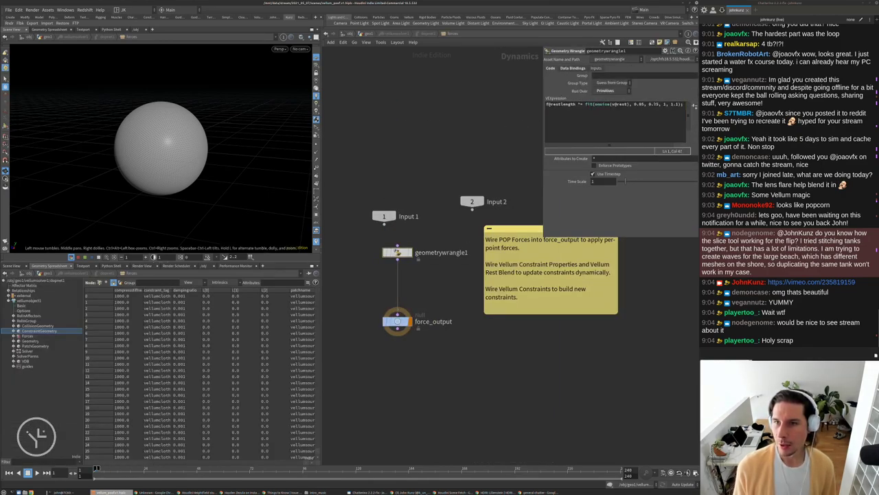
pyautogui.write('3')
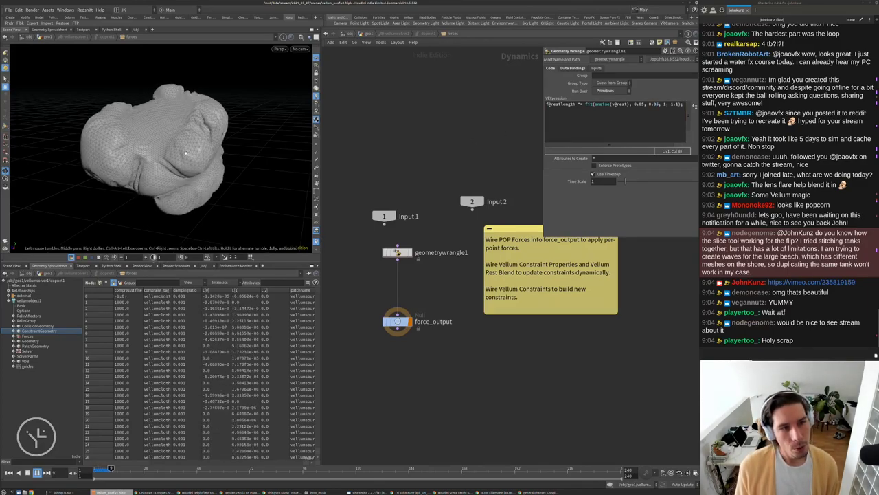
pyautogui.hotkey('ctrl', 'Up')
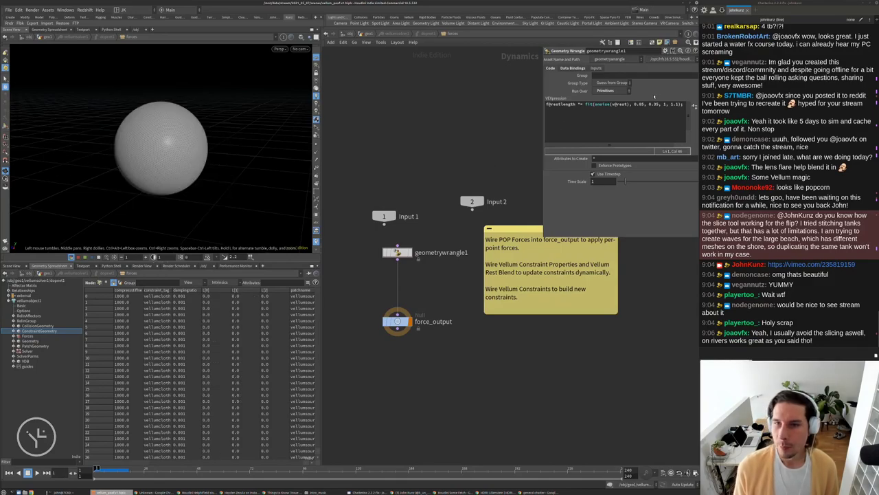
pyautogui.click(628, 105)
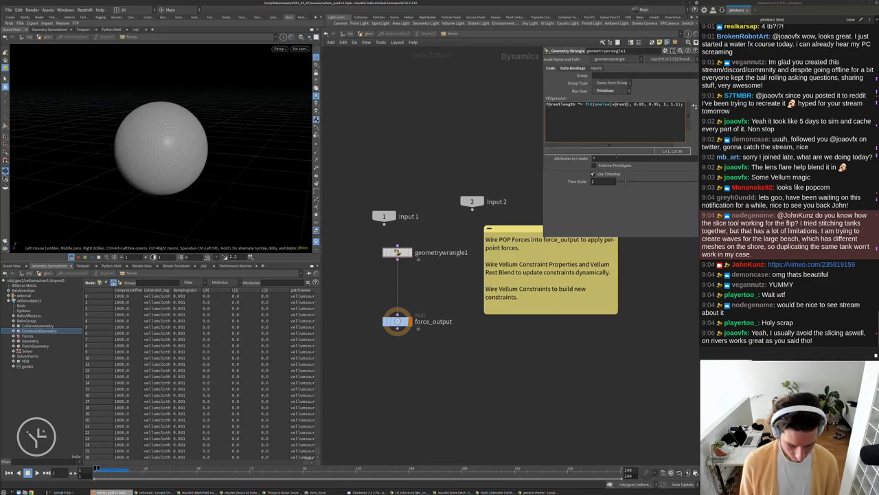
pyautogui.write('*')
pyautogui.click(429, 135)
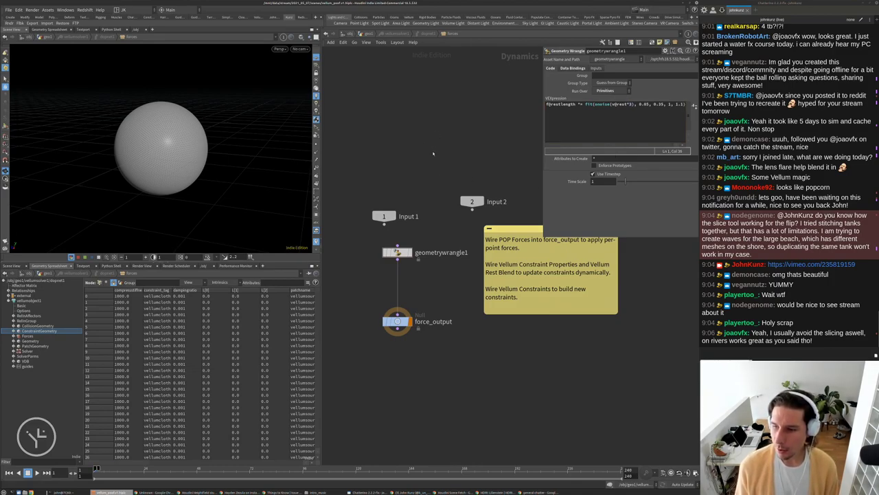
pyautogui.moveTo(433, 153); pyautogui.dragTo(426, 187, button='middle')
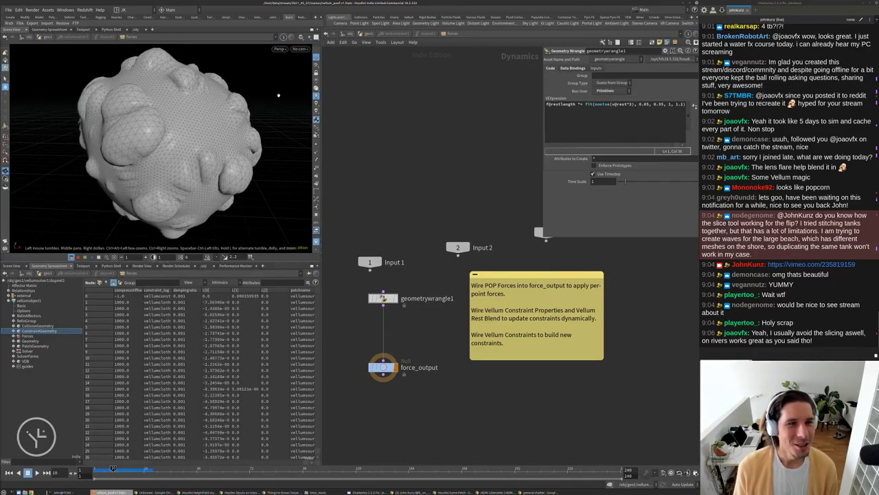
pyautogui.press('u')
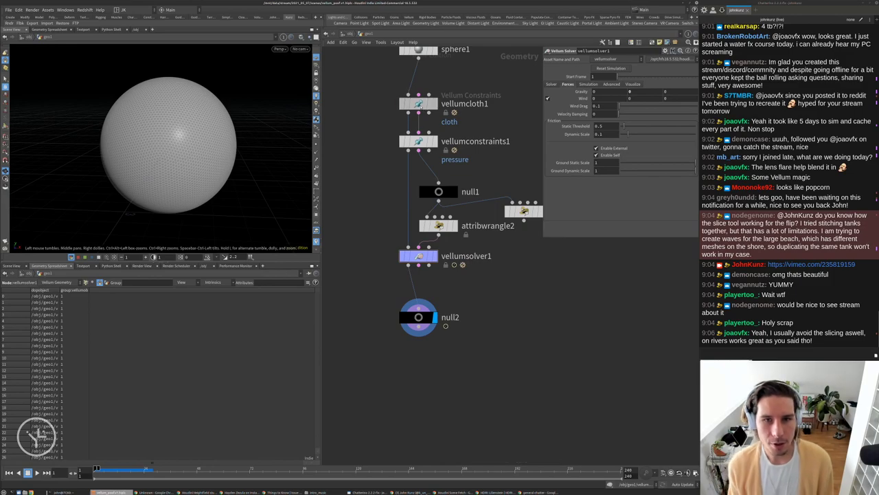
# Set vellumcloth1's stretch stiffness to 1,000,000 and bend stiffness to 0.1.
pyautogui.click(418, 103)
pyautogui.click(650, 91)
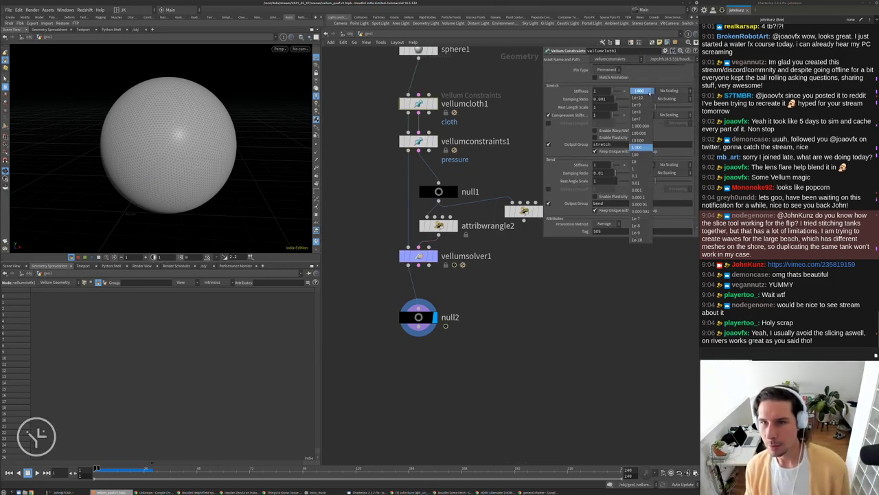
pyautogui.click(639, 126)
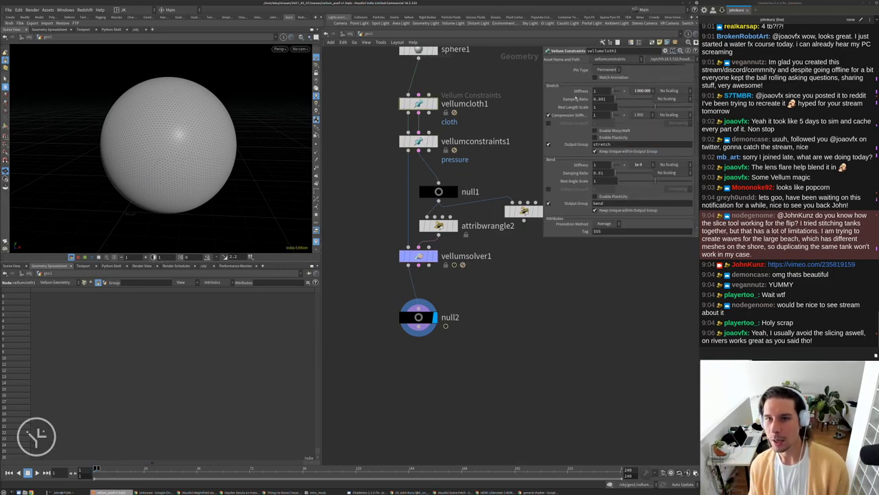
pyautogui.click(639, 165)
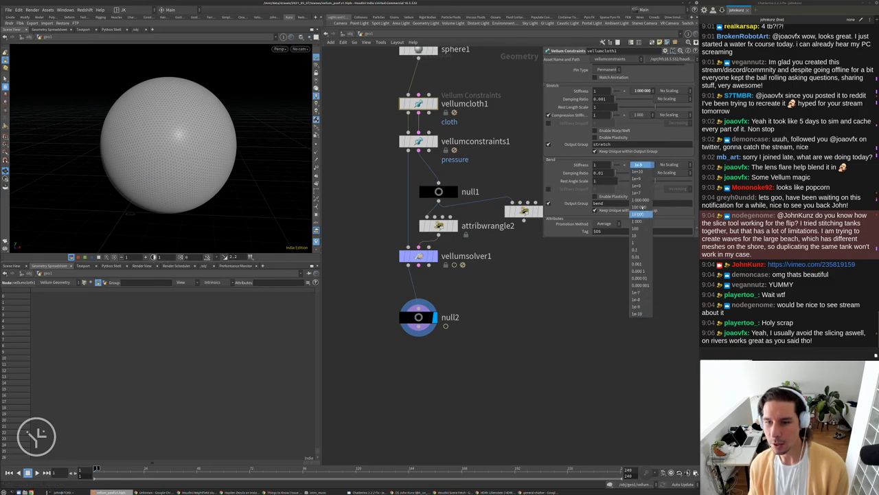
pyautogui.click(639, 250)
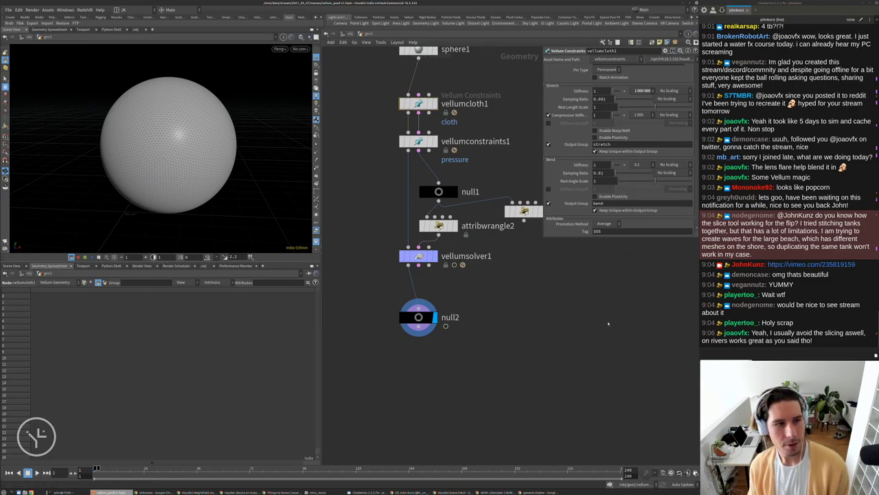
# Play and restart the simulation while orbiting and zooming around the inflating blob.
pyautogui.press('Up')
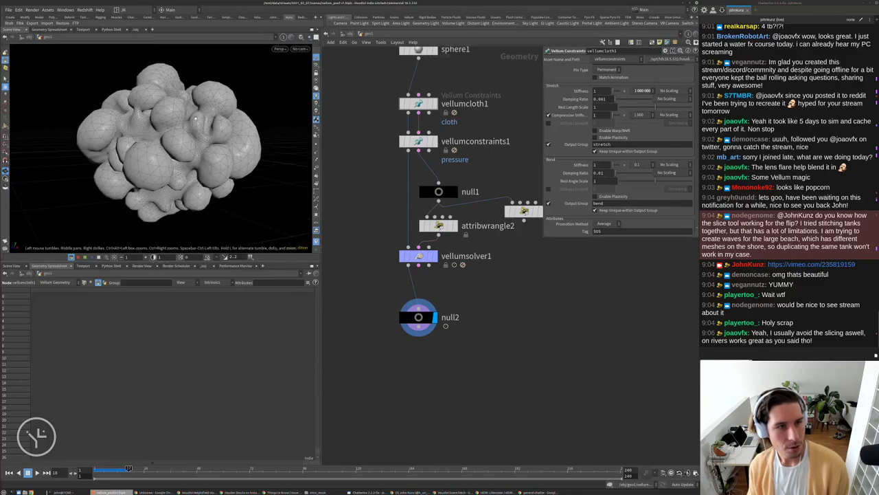
pyautogui.moveTo(101, 141); pyautogui.dragTo(50, 138)
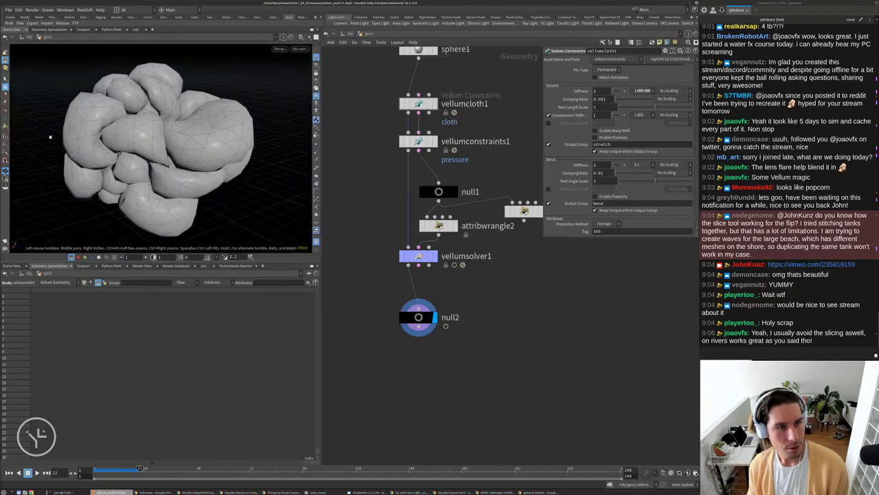
pyautogui.hotkey('ctrl', 'Up')
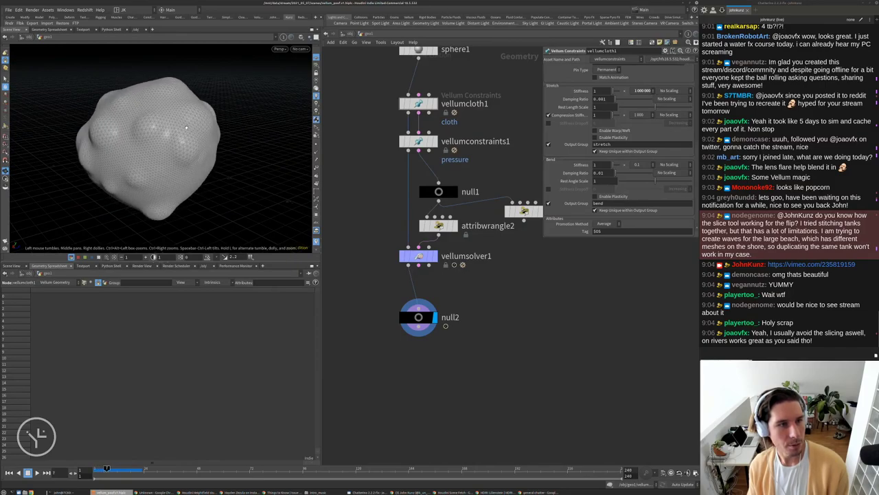
pyautogui.moveTo(186, 127); pyautogui.dragTo(136, 109)
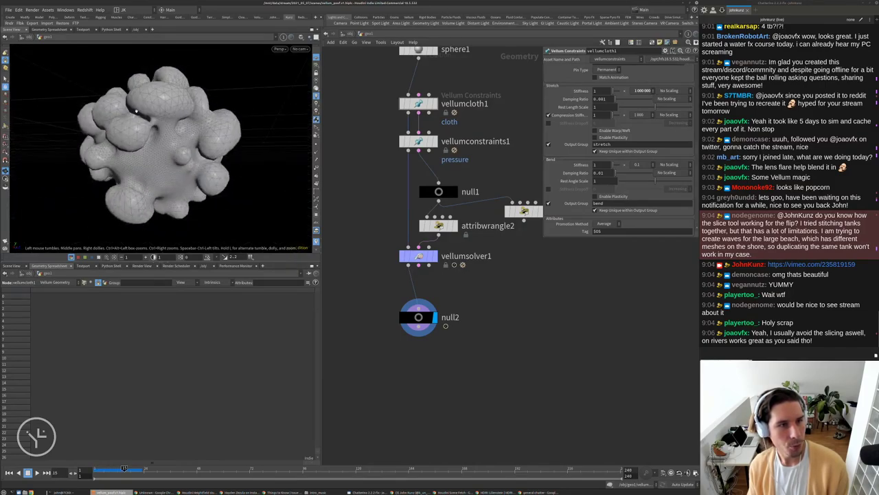
pyautogui.scroll(6, 146, 131)
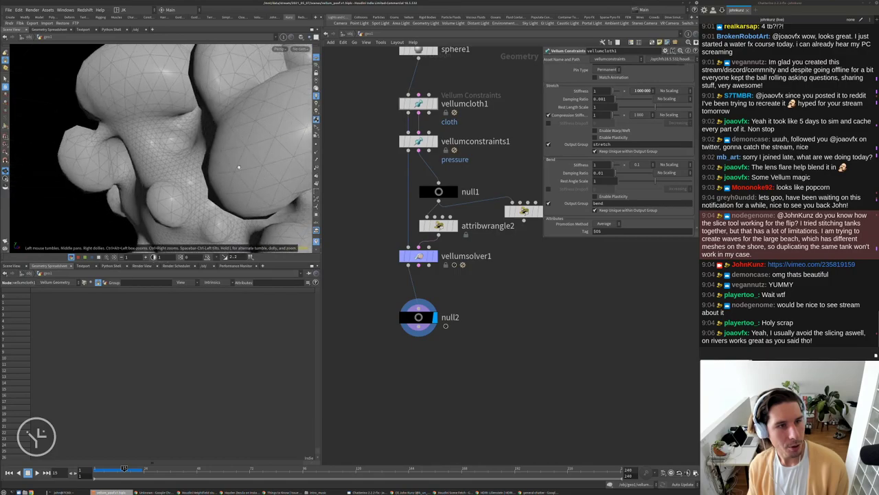
pyautogui.scroll(-8, 181, 140)
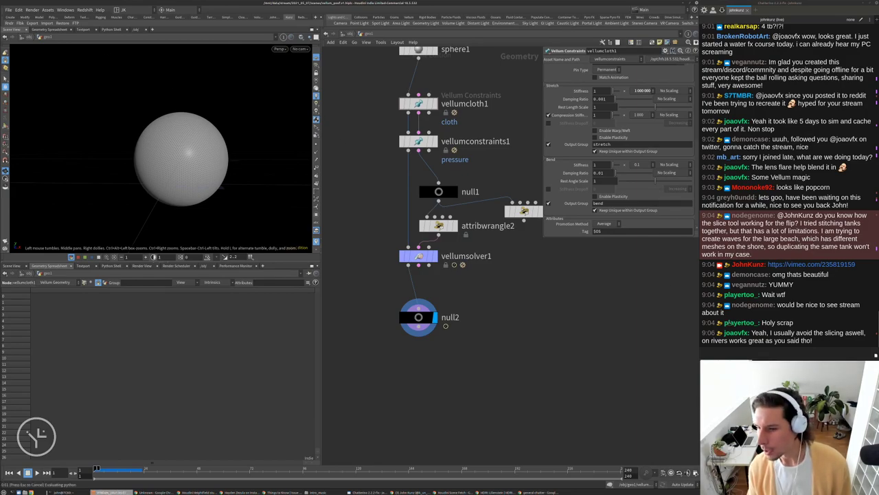
# Add a Box node (box2) and wire it into vellumcloth1 in place of the sphere.
pyautogui.moveTo(517, 261); pyautogui.dragTo(490, 321, button='middle')
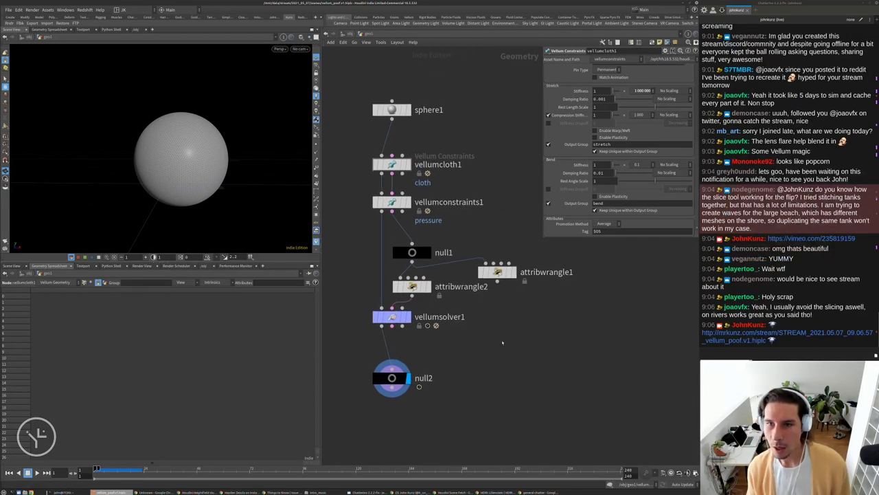
pyautogui.moveTo(491, 202); pyautogui.dragTo(490, 226, button='middle')
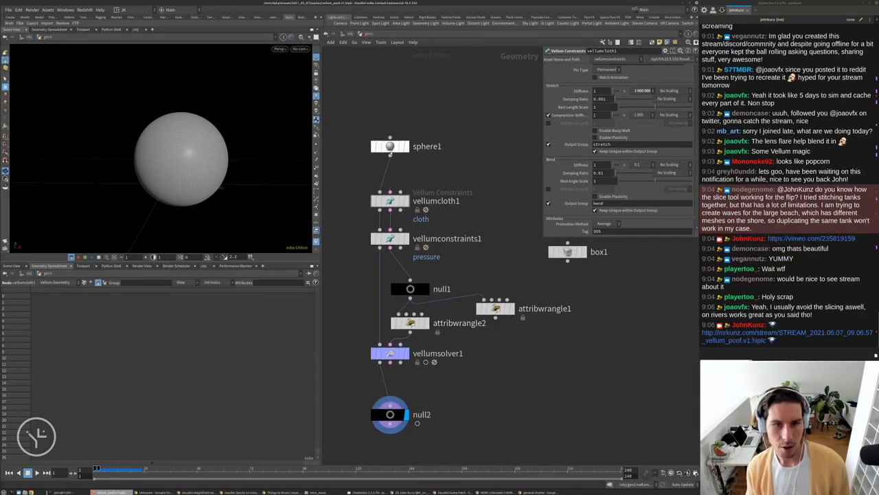
pyautogui.click(389, 147)
pyautogui.moveTo(464, 167); pyautogui.dragTo(463, 172, button='middle')
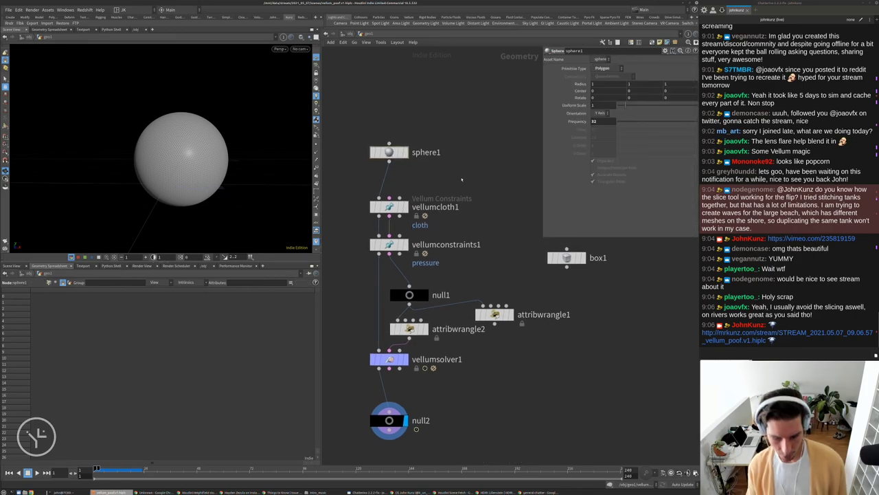
pyautogui.press('Tab')
pyautogui.write('bo')
pyautogui.click(523, 201)
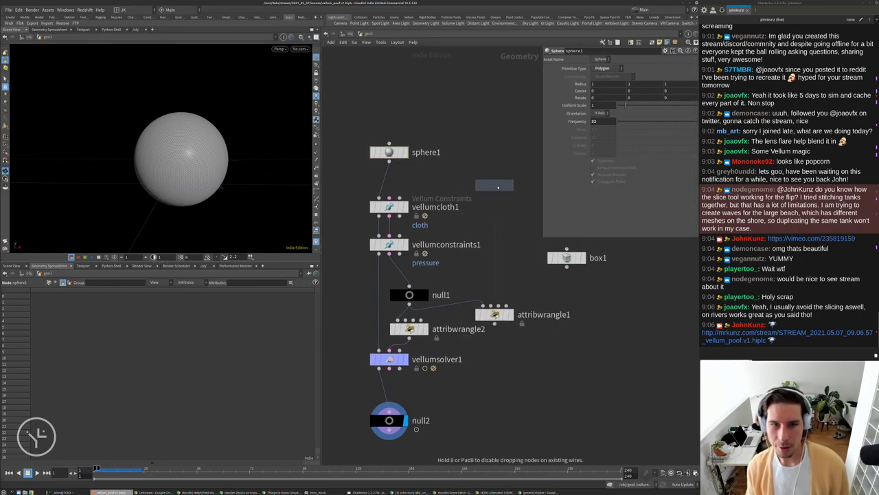
pyautogui.click(474, 166)
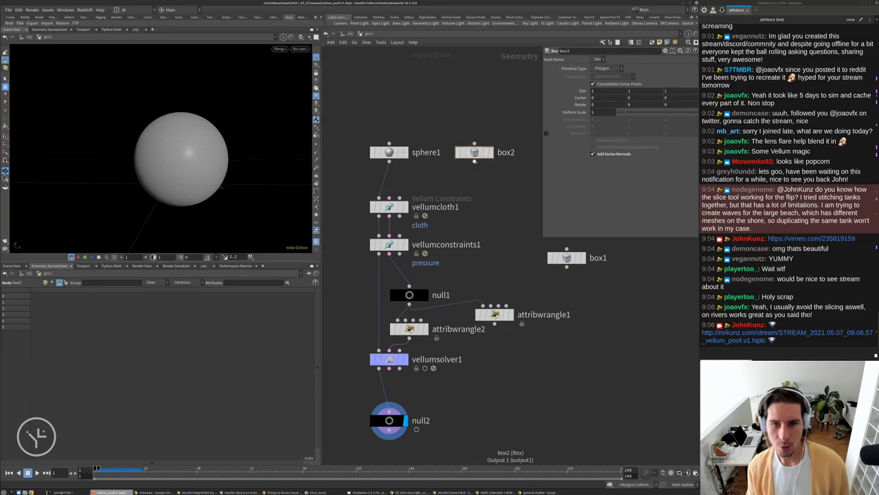
pyautogui.moveTo(474, 161); pyautogui.dragTo(388, 197)
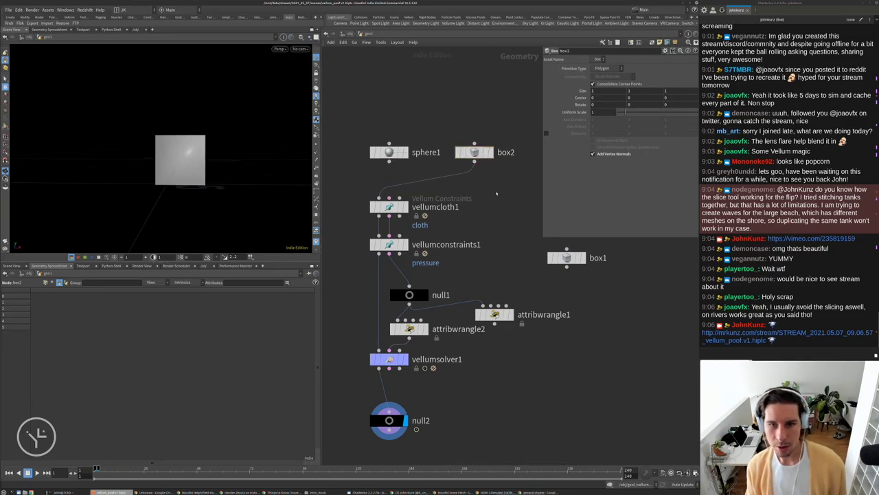
# Insert a Subdivide node below box2 with depth 4 and crease weight override.
pyautogui.press('Tab')
pyautogui.write('sun')
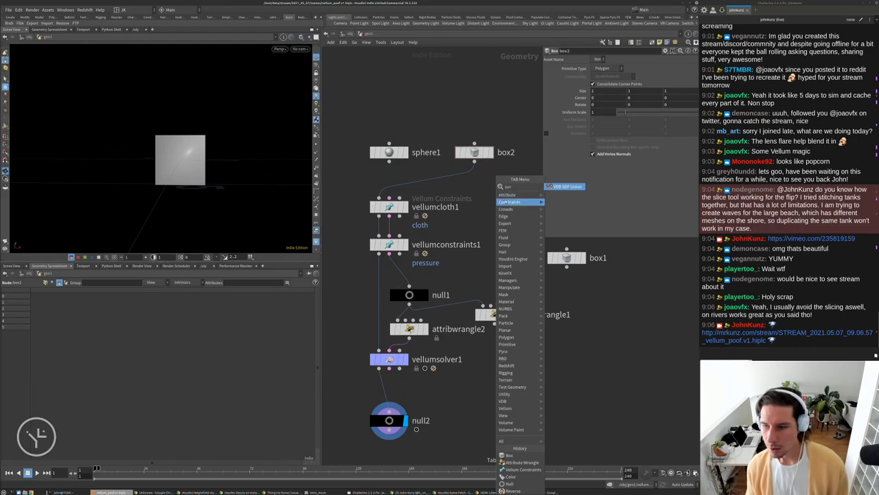
pyautogui.press('Escape')
pyautogui.press('Tab')
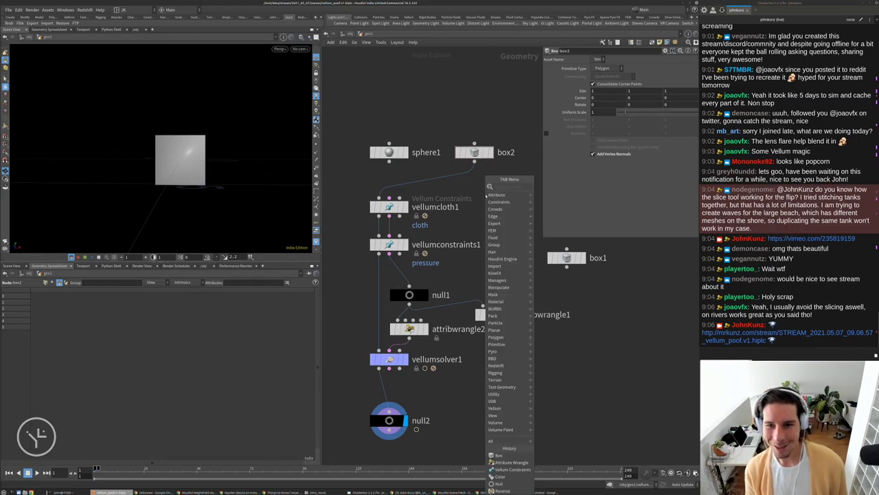
pyautogui.moveTo(486, 196)
pyautogui.click(570, 206)
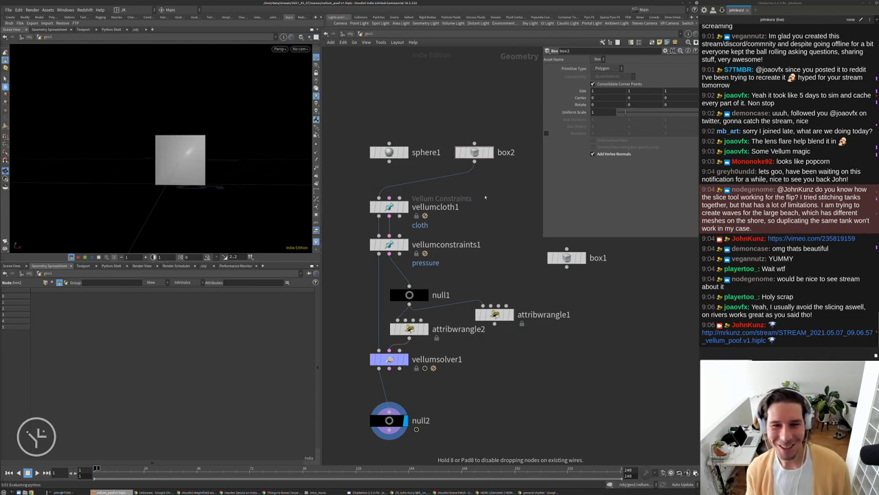
pyautogui.click(486, 196)
pyautogui.moveTo(478, 192); pyautogui.dragTo(474, 170)
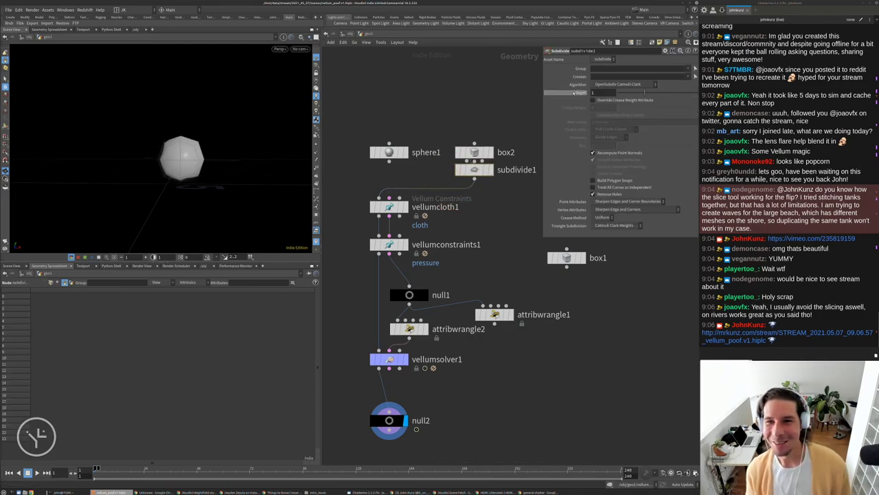
pyautogui.click(594, 100)
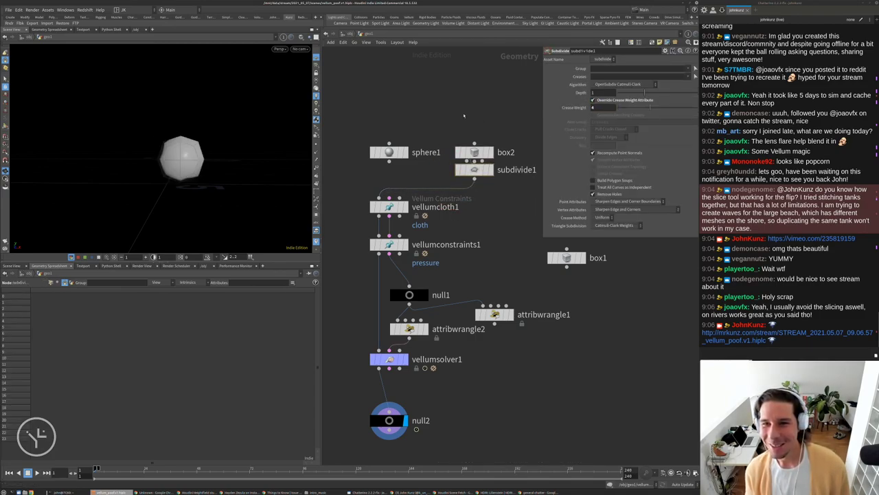
pyautogui.write('4')
pyautogui.press('Return')
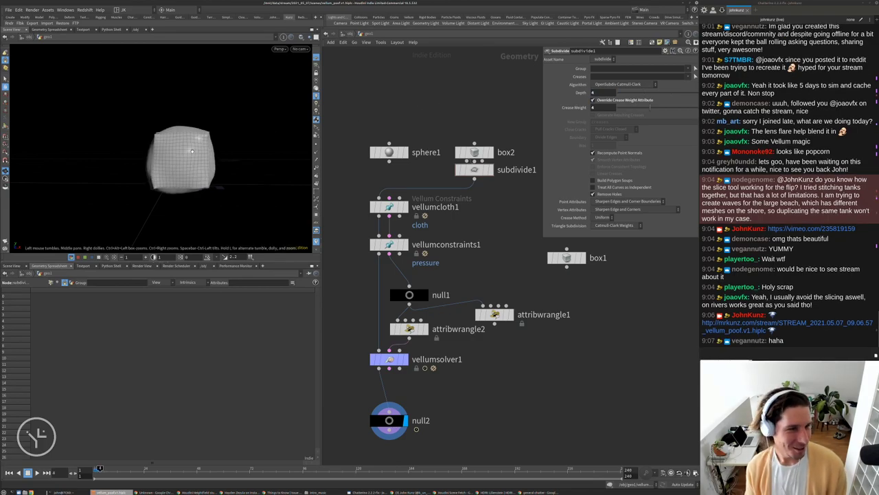
# Rewind to frame 1, tidy box2 above subdivide1, and set its Uniform Scale to 1.86.
pyautogui.hotkey('ctrl', 'Up')
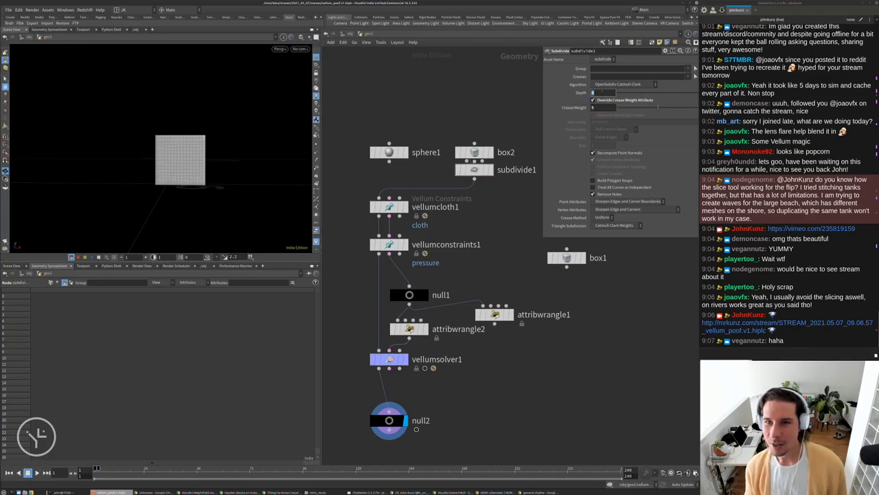
pyautogui.moveTo(206, 140); pyautogui.dragTo(185, 157)
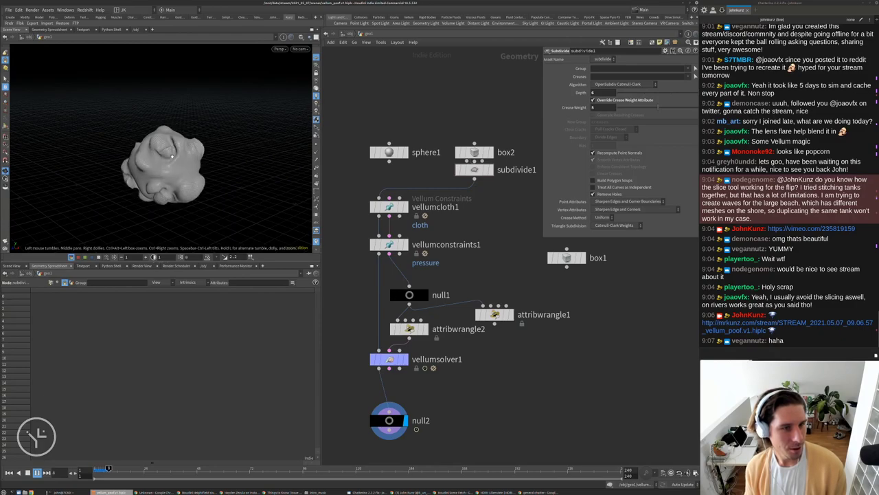
pyautogui.hotkey('ctrl', 'Up')
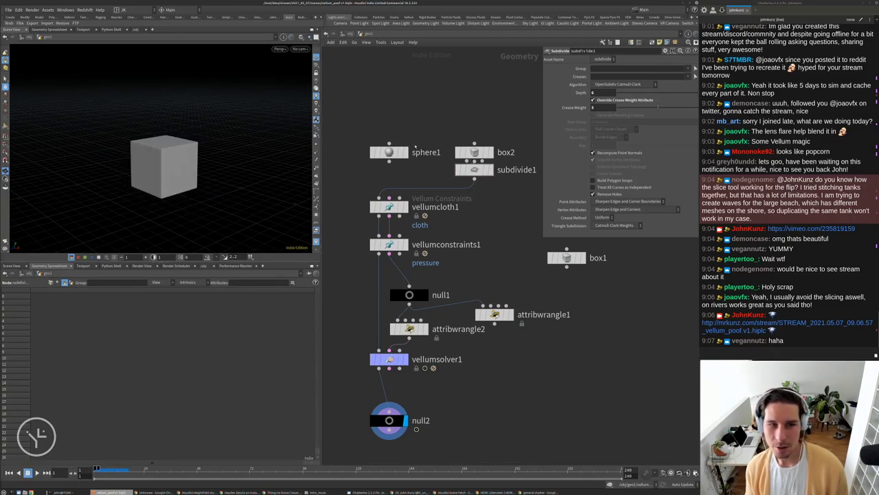
pyautogui.moveTo(474, 152); pyautogui.dragTo(474, 130)
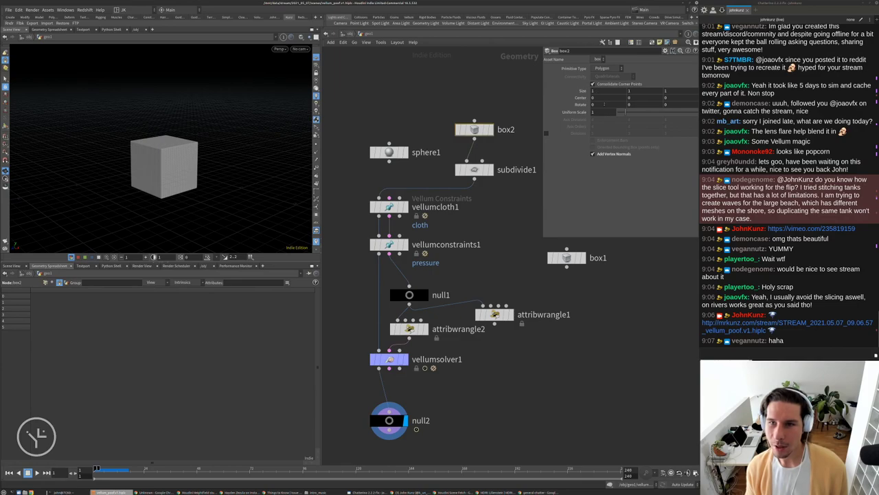
pyautogui.moveTo(633, 113); pyautogui.dragTo(634, 113)
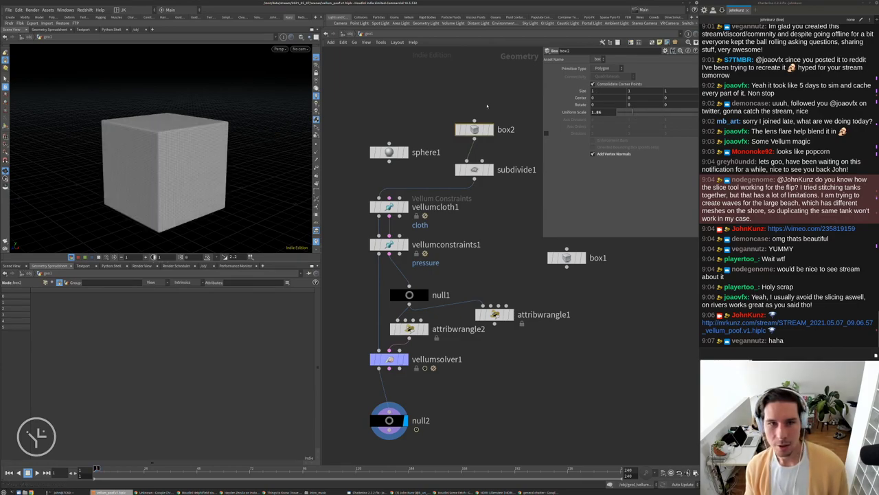
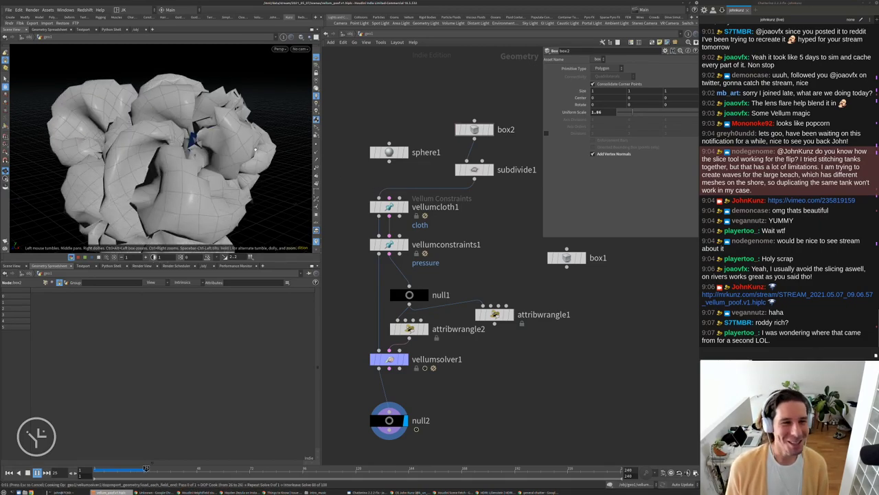
# Set vellumconstraints1 Rest Length Scale to 5 and inspect the inflated blob.
pyautogui.hotkey('ctrl', 'Up')
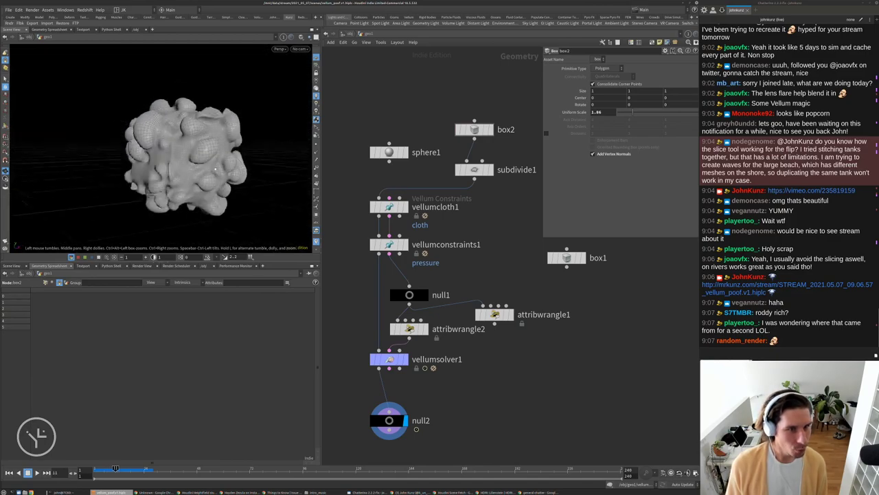
pyautogui.click(388, 245)
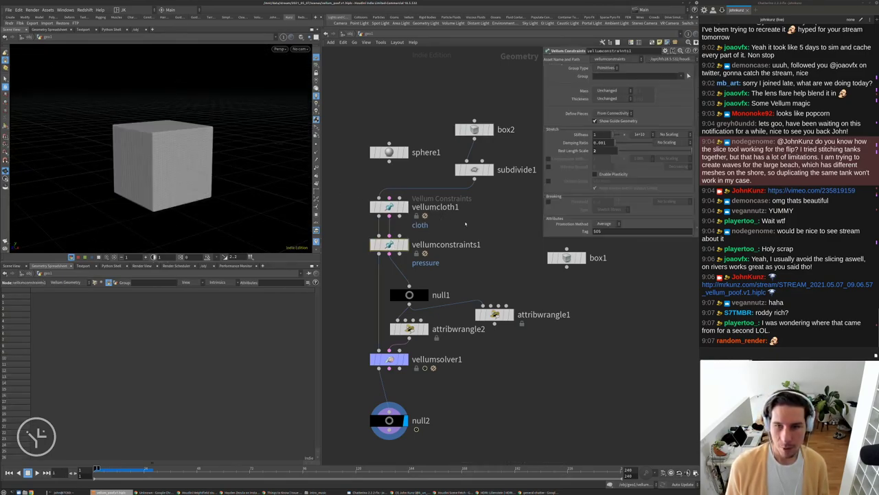
pyautogui.moveTo(385, 206); pyautogui.dragTo(379, 270, button='middle')
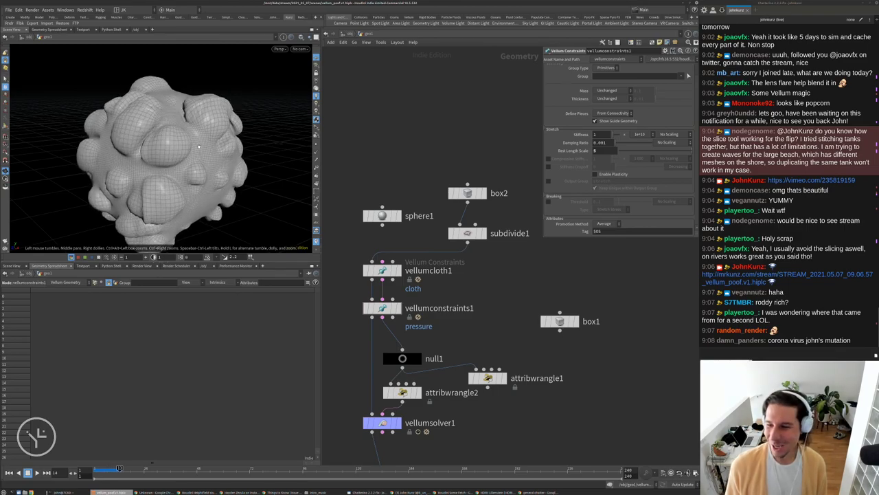
pyautogui.moveTo(159, 157); pyautogui.dragTo(305, 120)
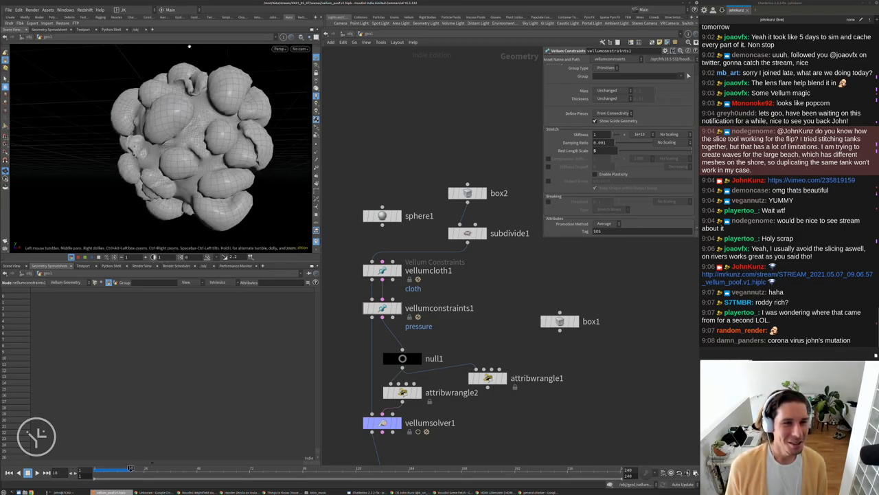
pyautogui.moveTo(179, 151); pyautogui.dragTo(239, 108)
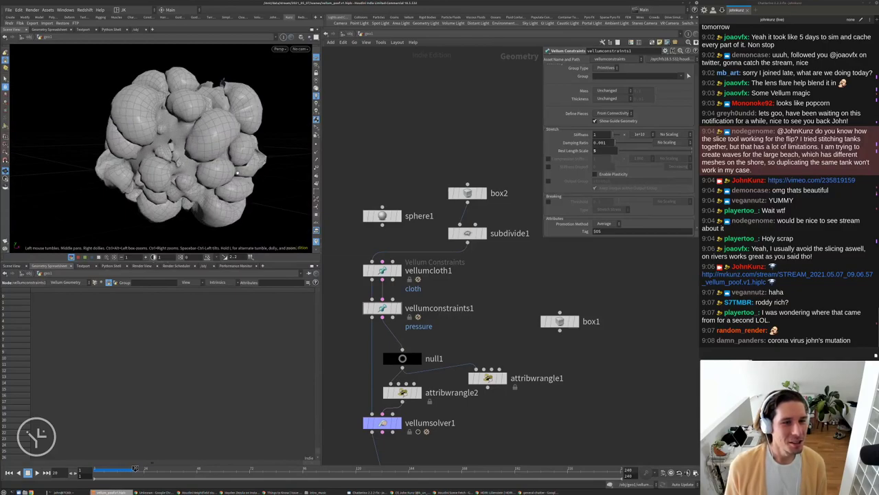
# Reconnect vellumcloth1's first input from subdivide1 to sphere1 and rewind to frame 1.
pyautogui.hotkey('ctrl', 'Left')
pyautogui.moveTo(410, 253); pyautogui.dragTo(376, 234)
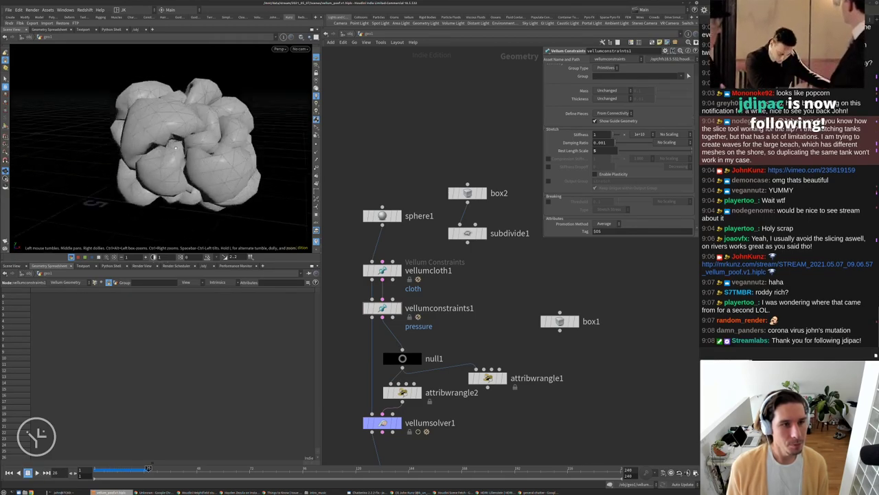
pyautogui.hotkey('ctrl', 'Up')
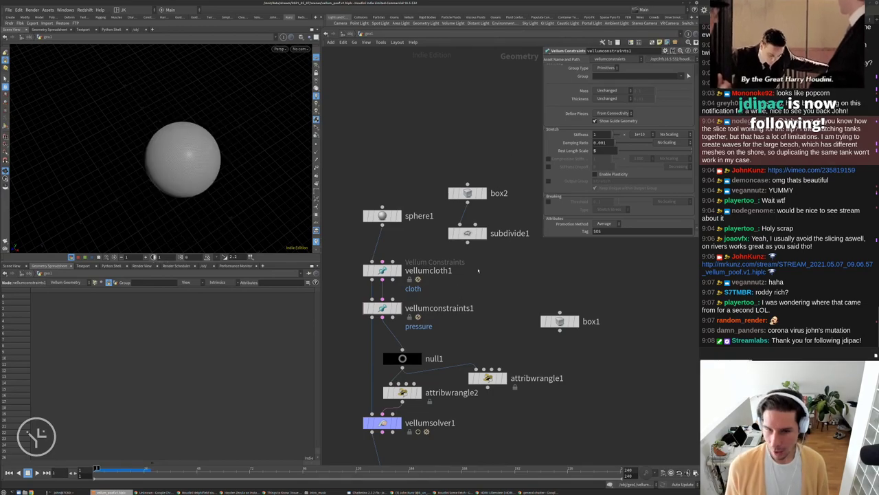
# Set vellumconstraints1 Rest Length Scale to 1 and play the pressure simulation.
pyautogui.moveTo(507, 301); pyautogui.dragTo(512, 278, button='middle')
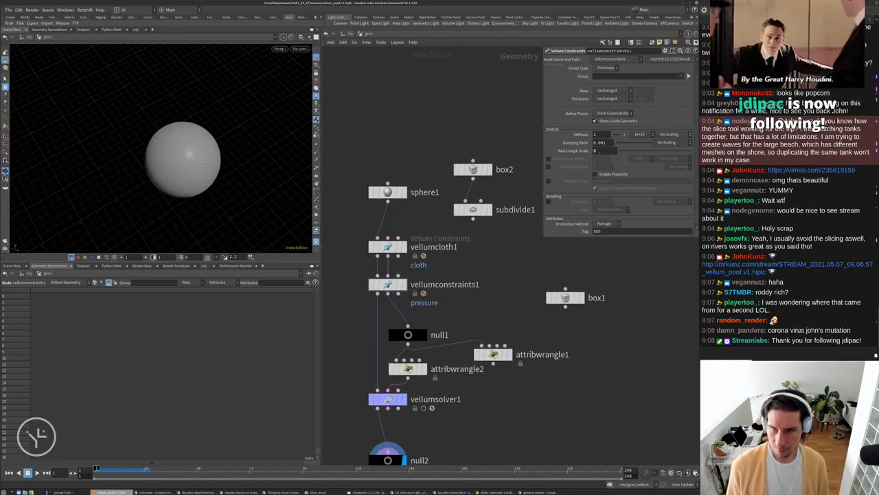
pyautogui.click(604, 151)
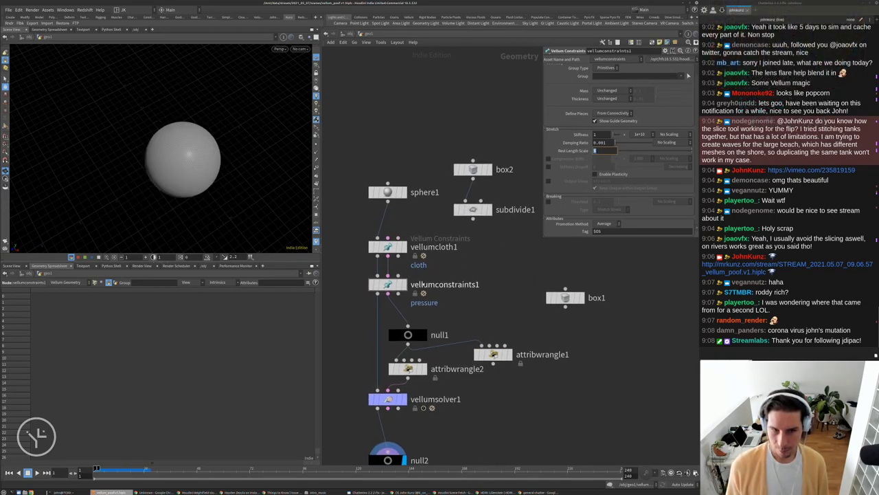
pyautogui.press('Up')
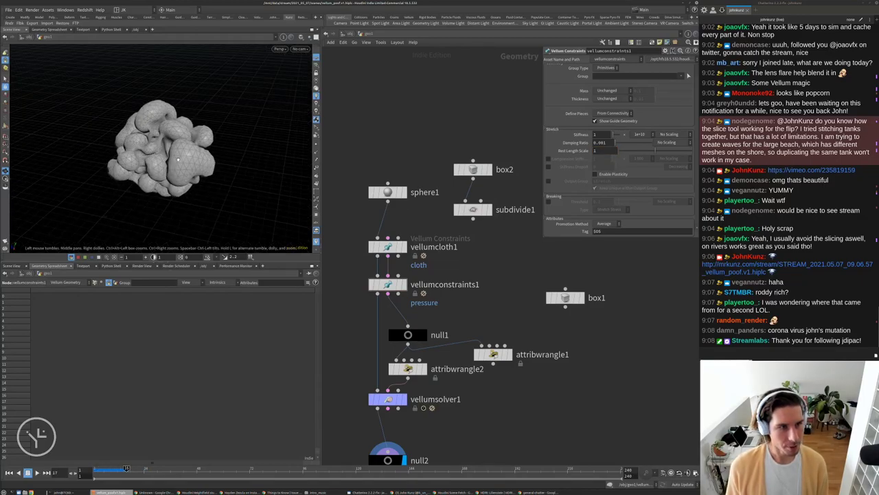
pyautogui.moveTo(215, 145); pyautogui.dragTo(200, 151)
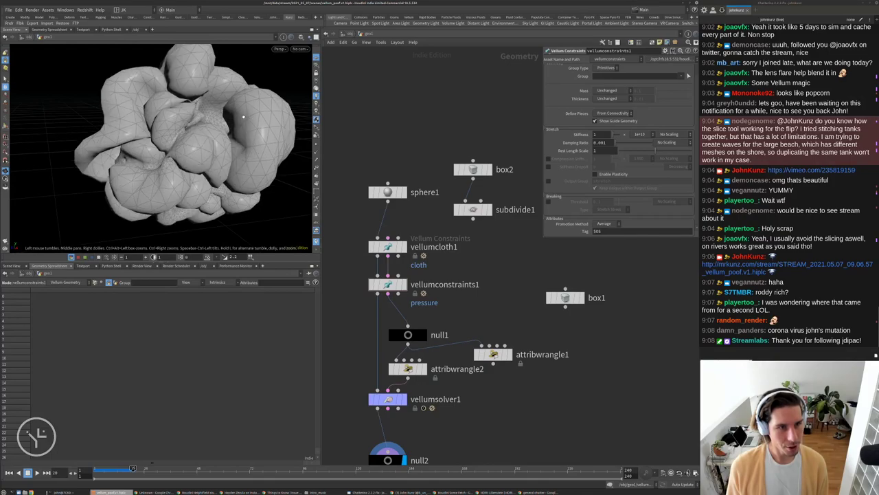
pyautogui.hotkey('ctrl', 'Left')
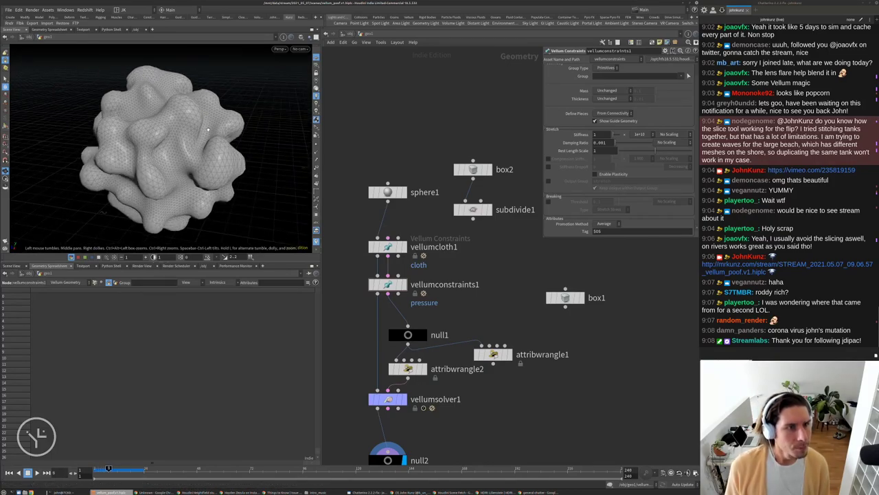
pyautogui.hotkey('ctrl', 'Left')
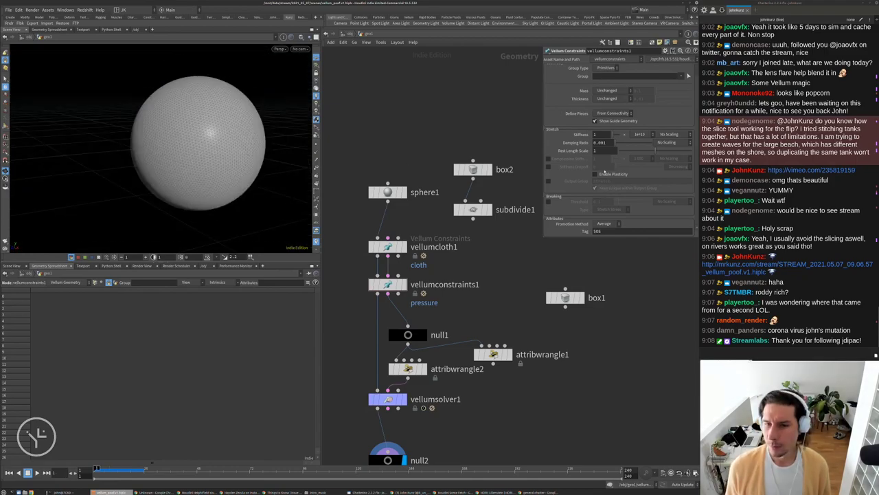
pyautogui.moveTo(649, 327); pyautogui.dragTo(622, 288, button='middle')
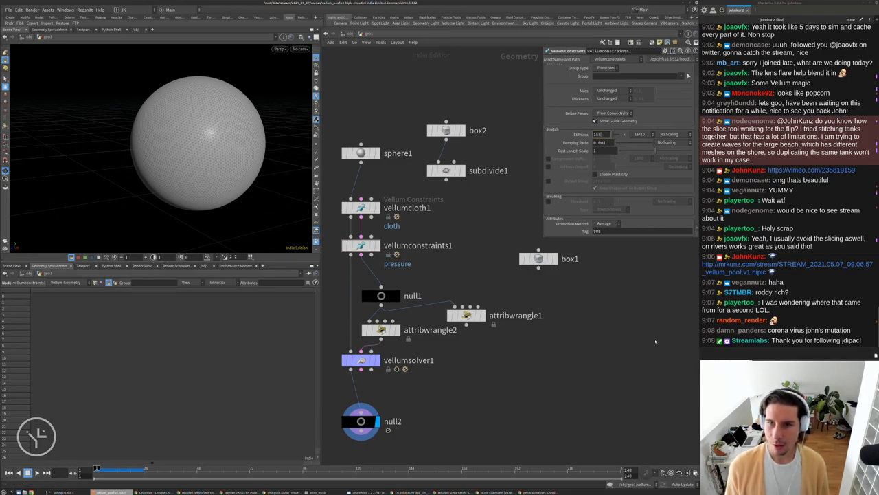
pyautogui.press('Up')
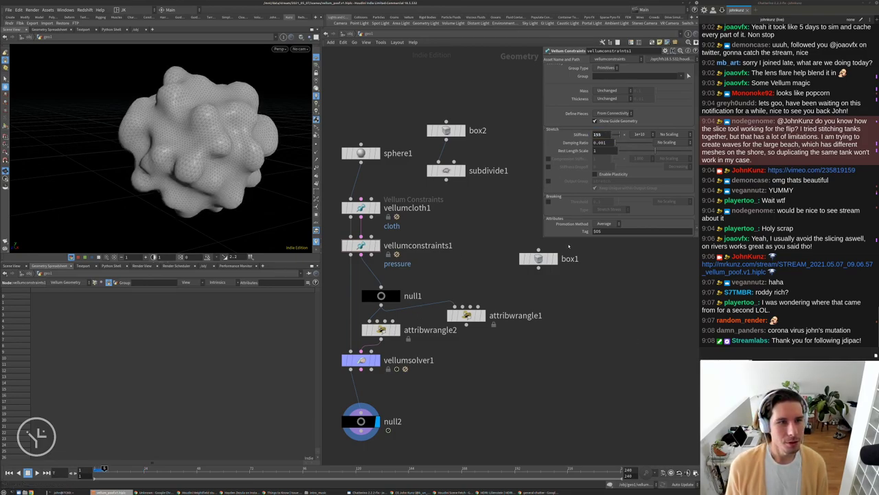
# Set the pressure Stiffness to 155 and frame the inflated blob.
pyautogui.click(652, 134)
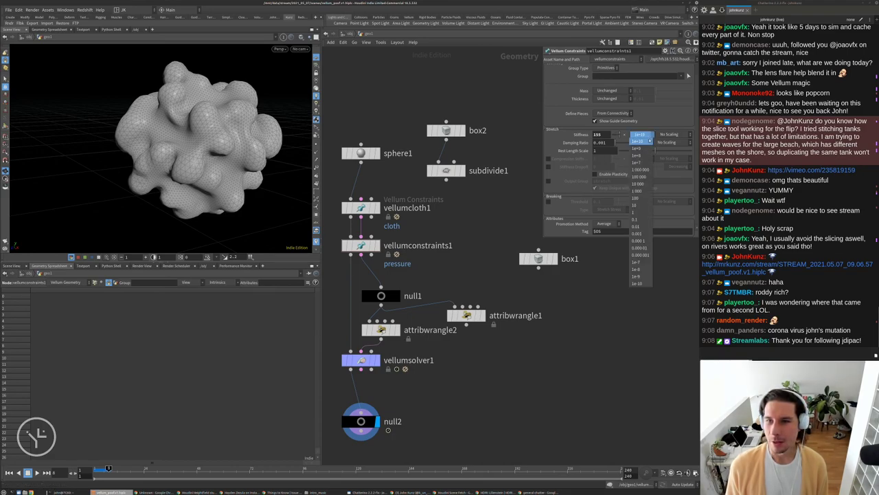
pyautogui.click(463, 219)
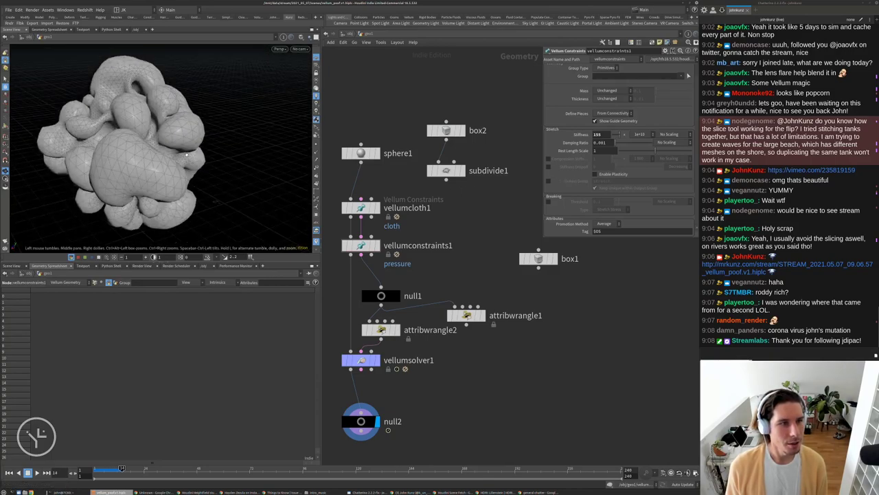
pyautogui.press('h')
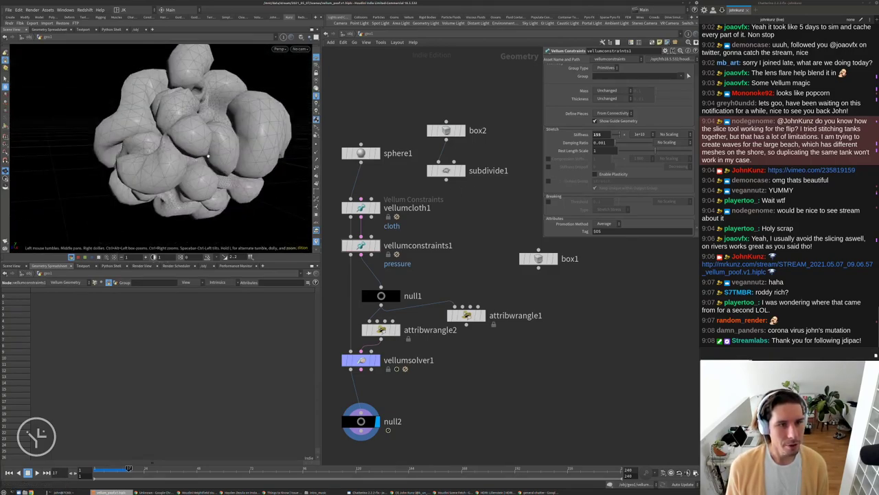
pyautogui.hotkey('ctrl', 'Up')
# Lower sphere1 Frequency to 40, replay, and enter the vellumsolver1 network.
pyautogui.click(360, 152)
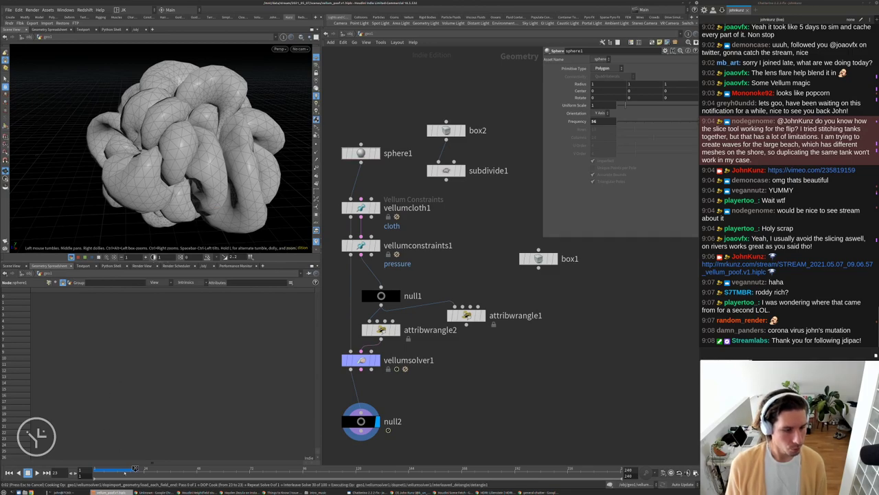
pyautogui.moveTo(135, 468); pyautogui.dragTo(116, 468)
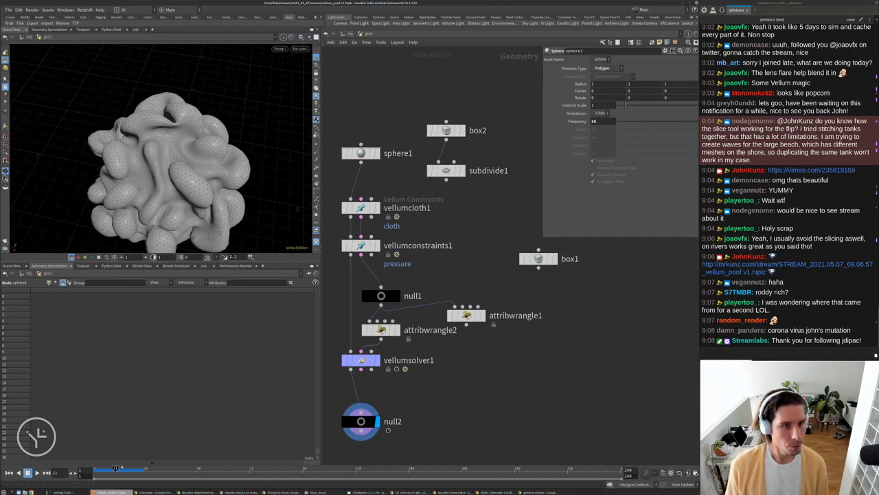
pyautogui.moveTo(161, 168); pyautogui.dragTo(244, 157)
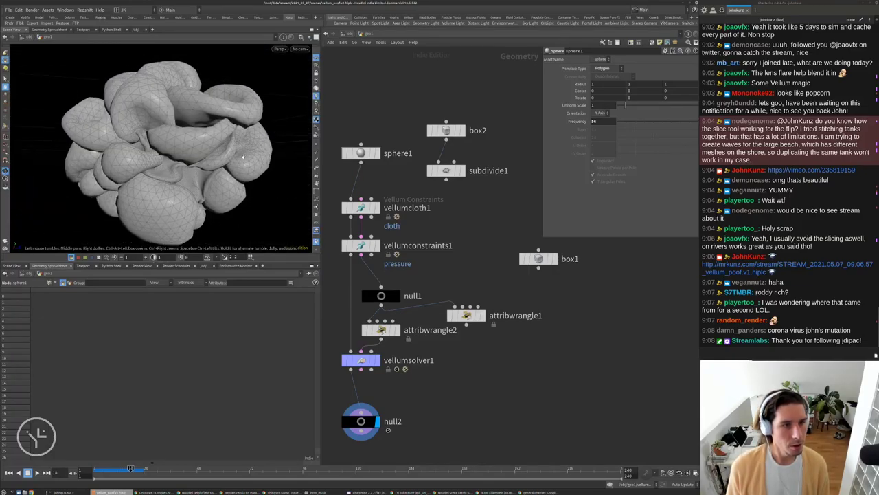
pyautogui.hotkey('ctrl', 'Up')
pyautogui.moveTo(426, 273); pyautogui.dragTo(486, 204, button='middle')
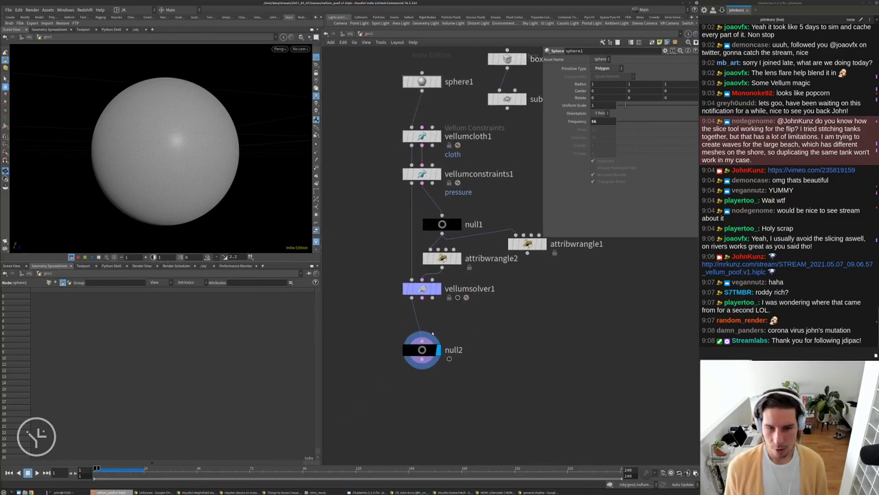
pyautogui.moveTo(545, 124); pyautogui.dragTo(545, 135, button='middle')
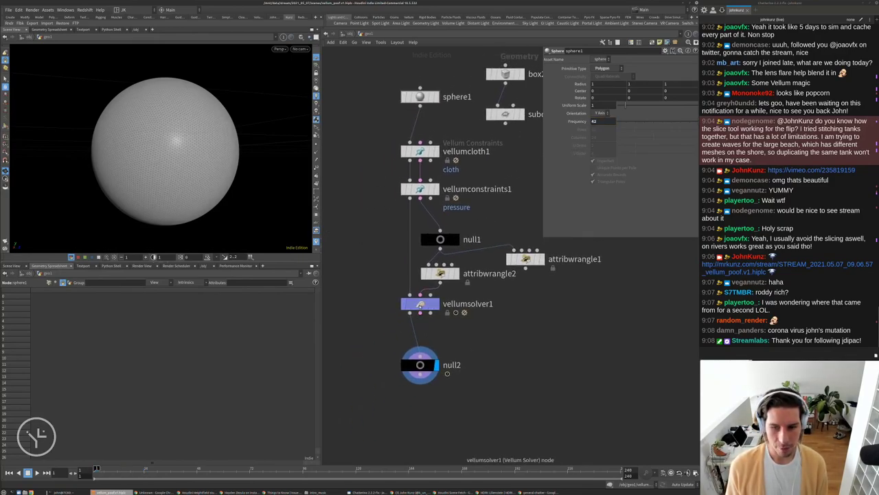
pyautogui.doubleClick(420, 307)
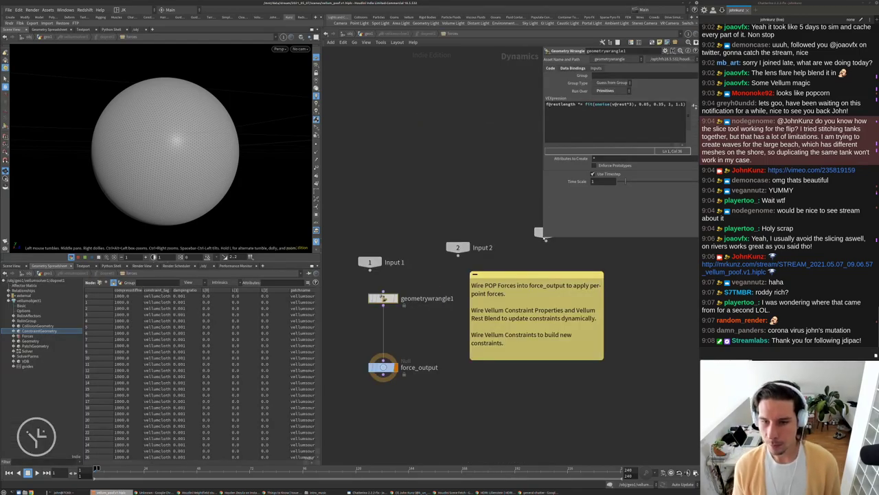
# Change the wrangle's lower fit range value to 0.20 and preview the simulation.
pyautogui.moveTo(545, 149); pyautogui.dragTo(441, 150)
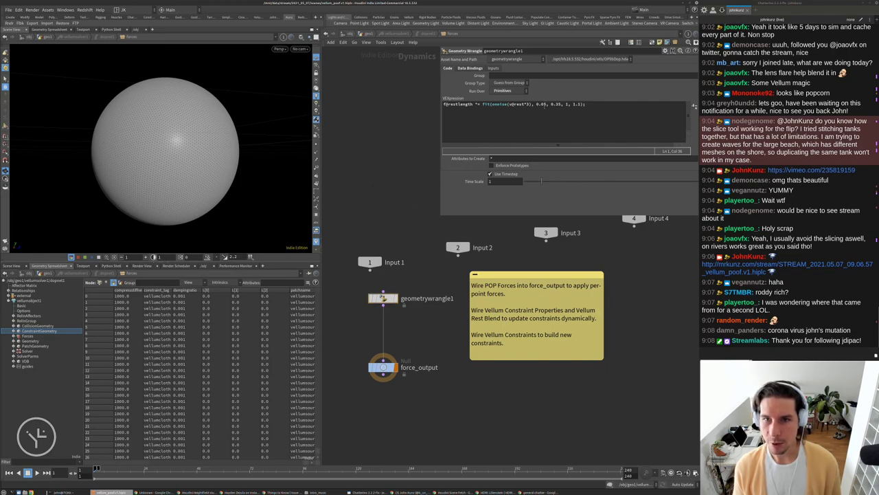
pyautogui.click(542, 104)
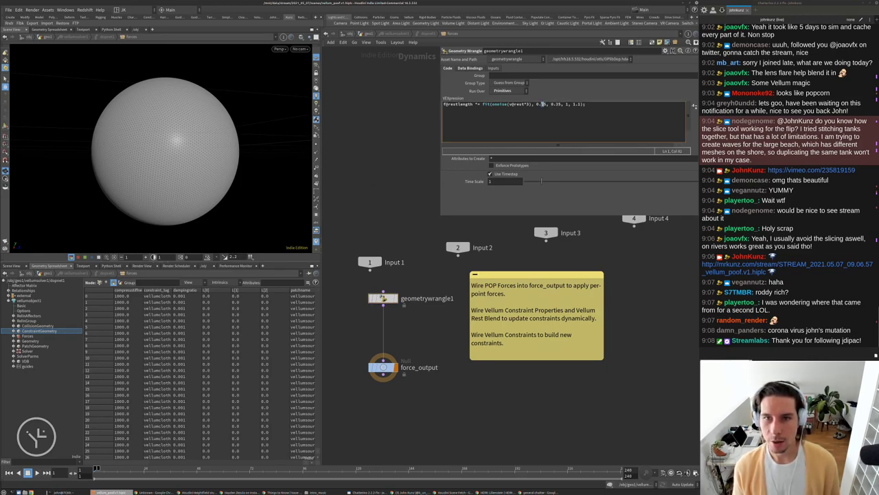
pyautogui.write('2')
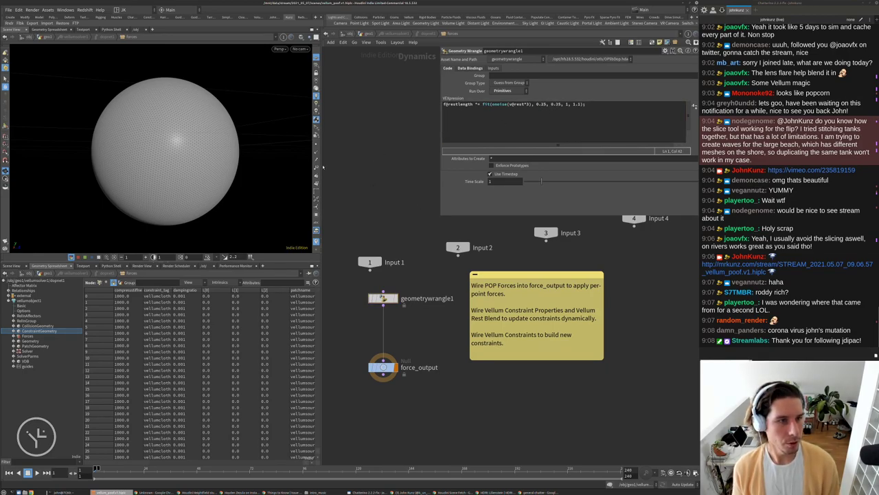
pyautogui.press('Up')
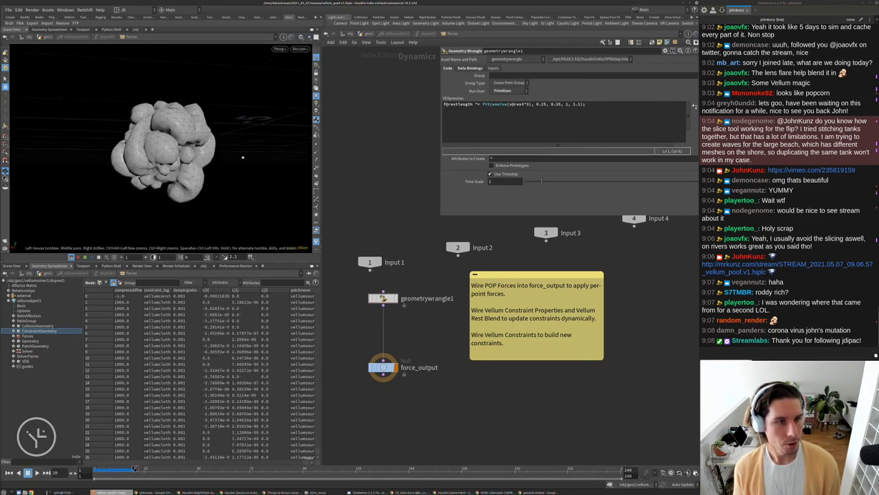
pyautogui.hotkey('ctrl', 'Up')
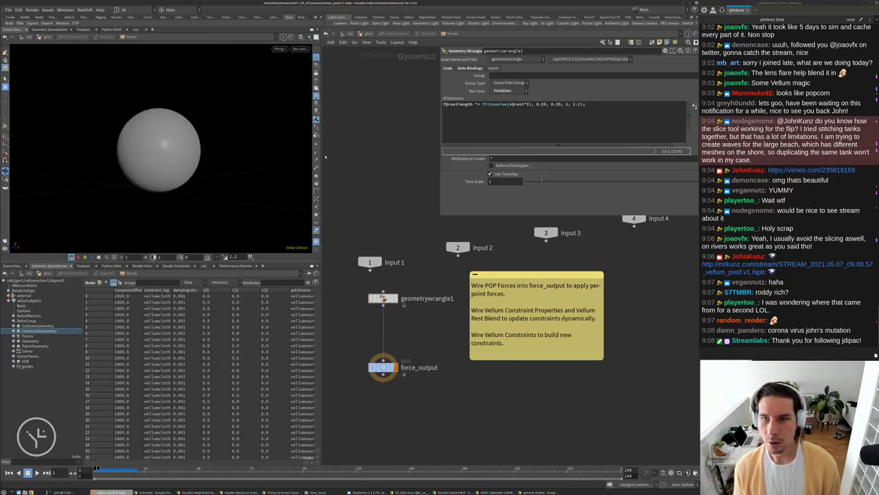
# Set the upper noise fit range value to 0.45 and replay.
pyautogui.click(557, 104)
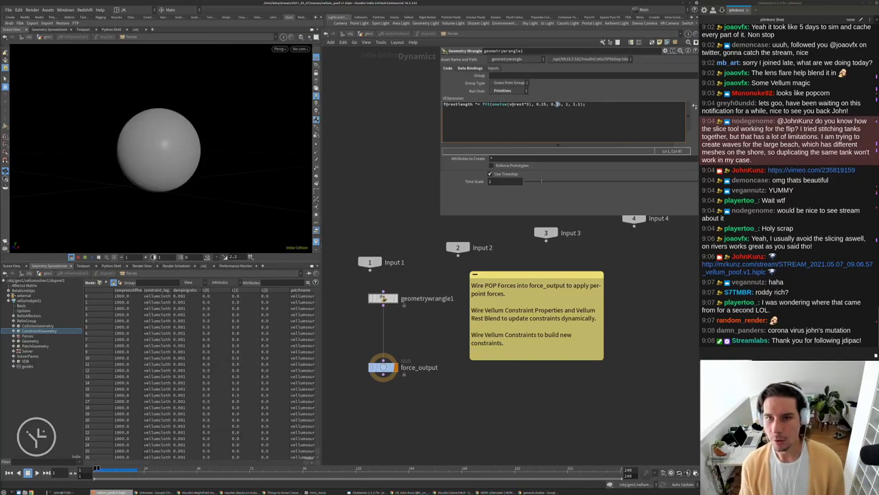
pyautogui.press('Up')
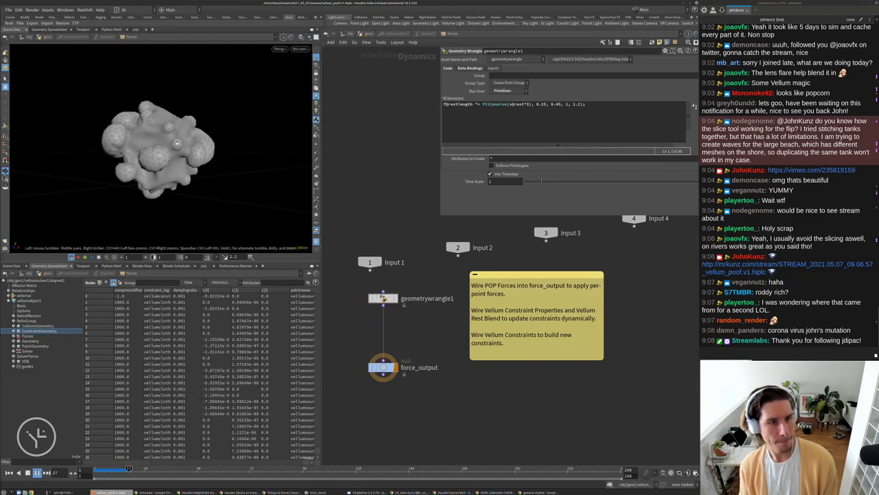
pyautogui.hotkey('ctrl', 'Up')
# Change the v@rest noise multiplier to 0.5 and preview the large folds.
pyautogui.click(528, 103)
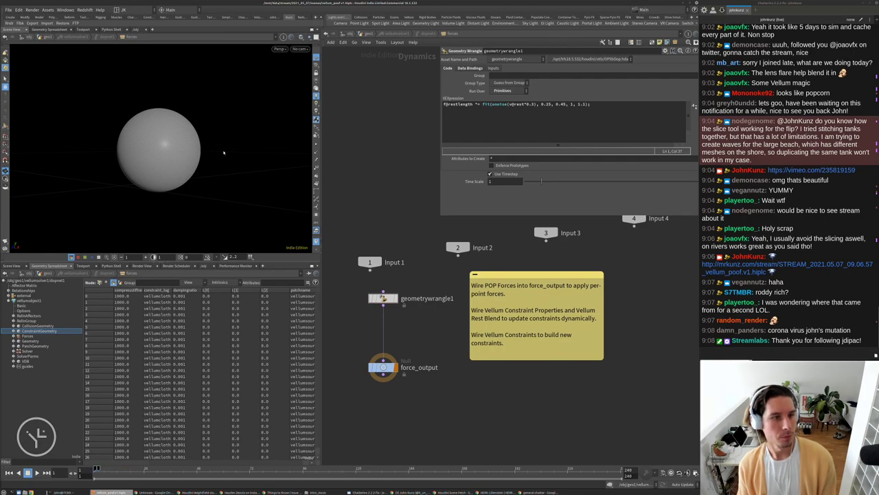
pyautogui.press('Up')
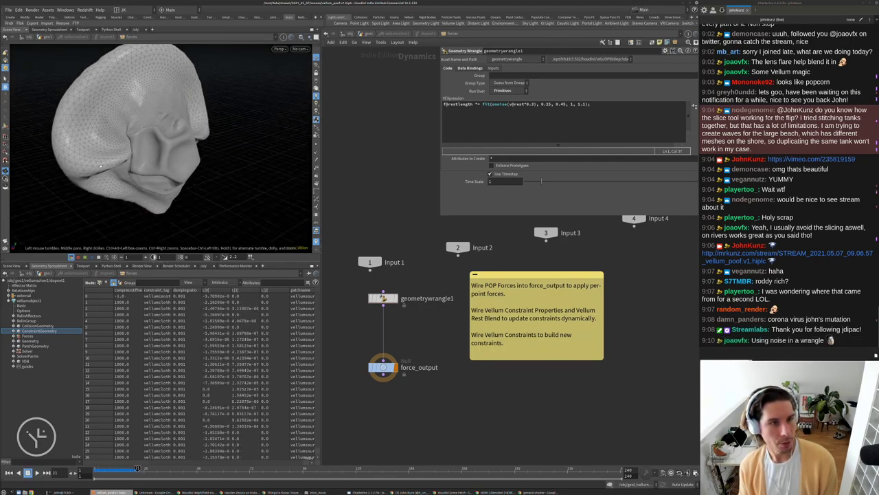
pyautogui.moveTo(101, 166); pyautogui.dragTo(77, 147)
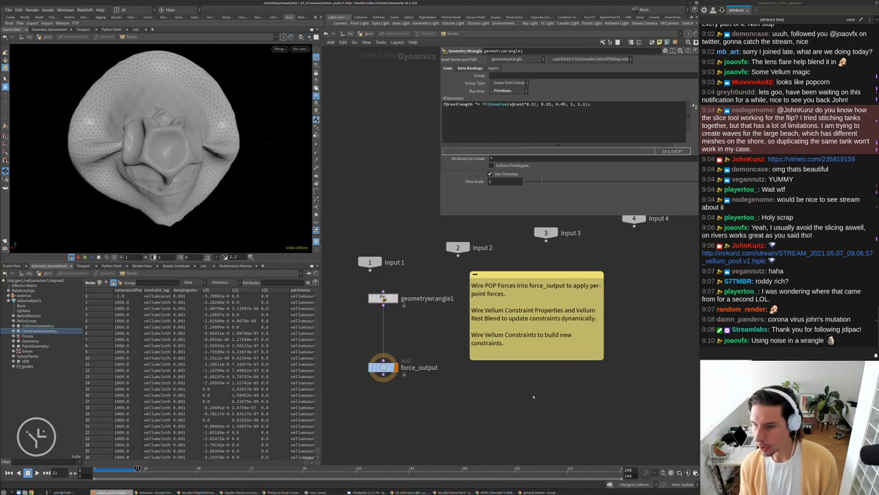
pyautogui.scroll(6, 217, 129)
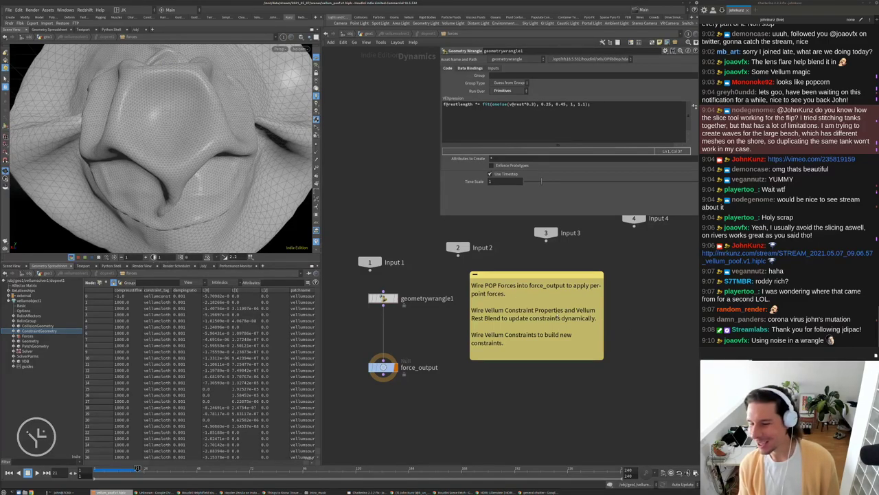
pyautogui.moveTo(366, 213); pyautogui.dragTo(377, 166, button='middle')
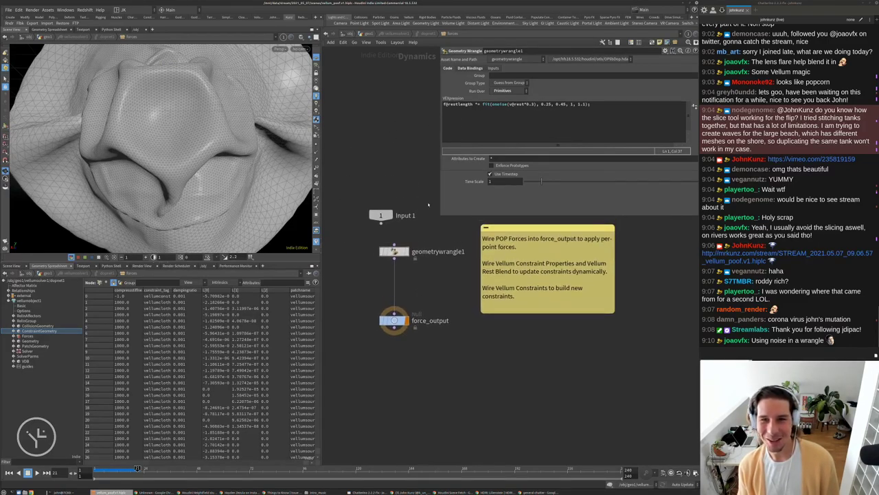
pyautogui.click(527, 104)
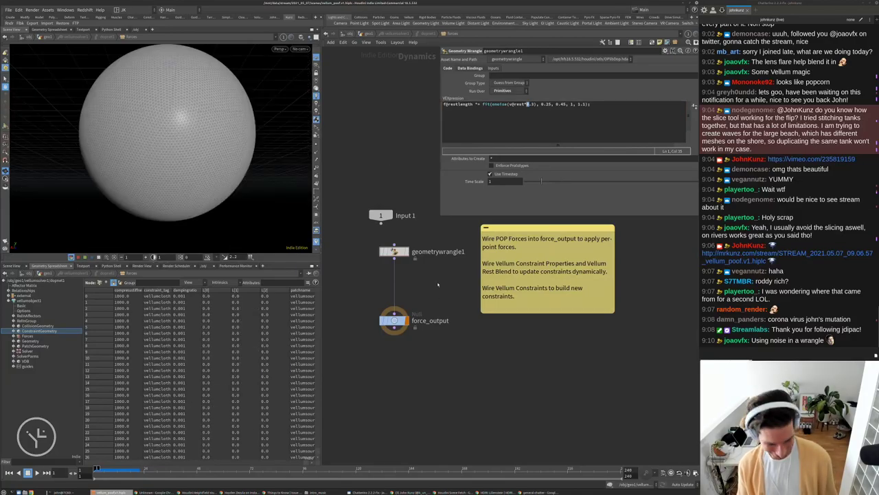
pyautogui.press('Tab')
pyautogui.write('vop')
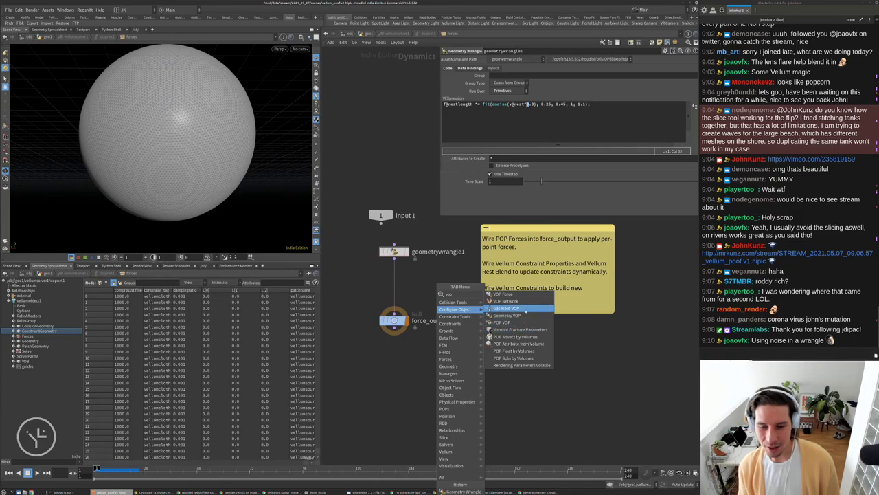
pyautogui.click(525, 315)
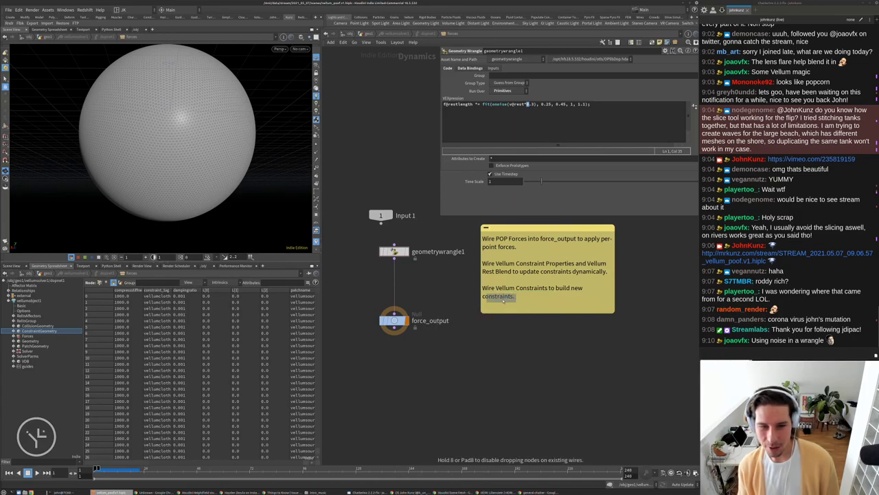
pyautogui.click(439, 284)
pyautogui.doubleClick(438, 284)
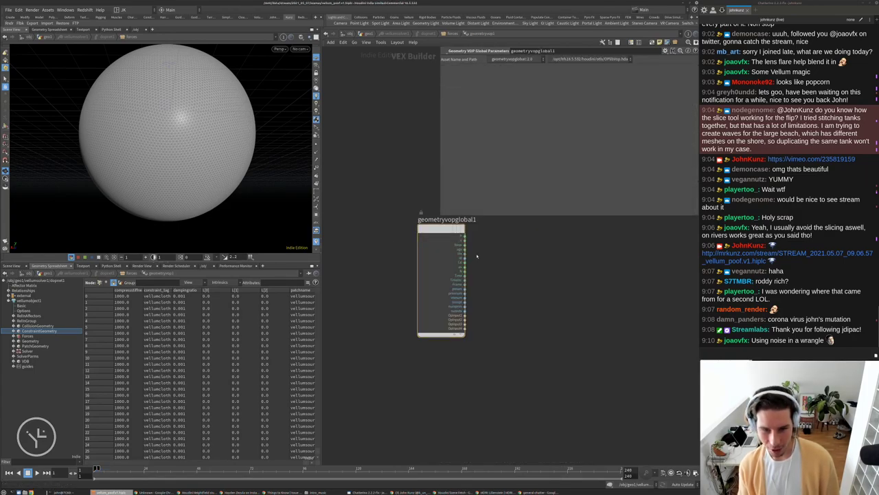
pyautogui.press('Tab')
pyautogui.write('ac')
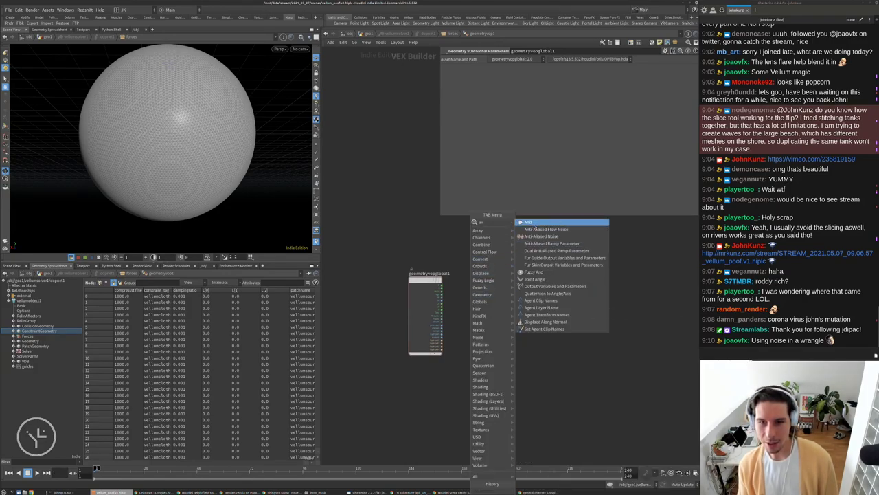
pyautogui.click(525, 237)
pyautogui.click(513, 303)
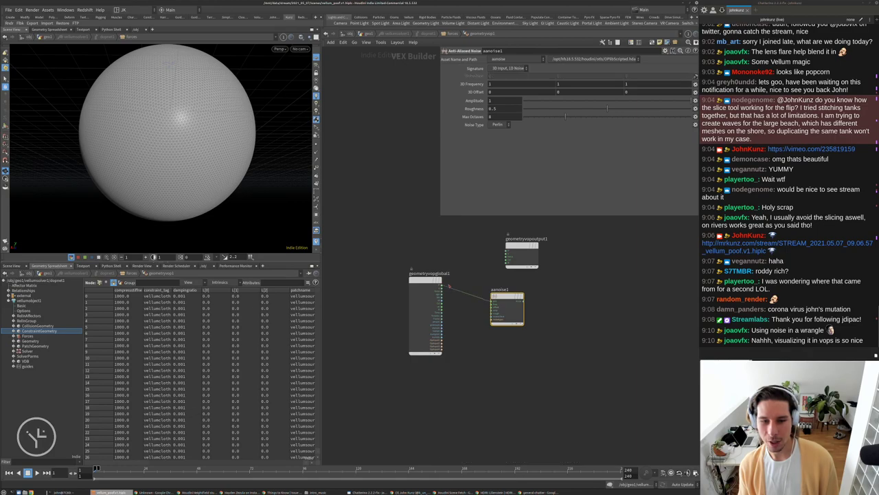
pyautogui.click(520, 298)
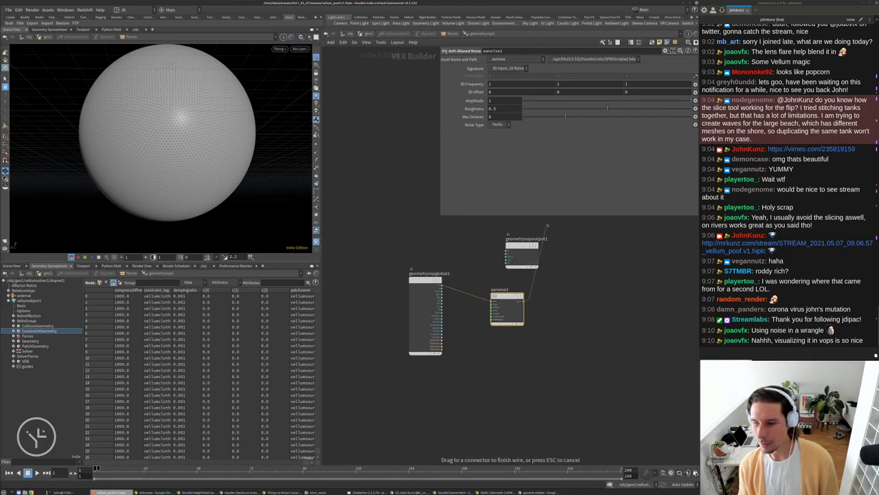
pyautogui.press('Escape')
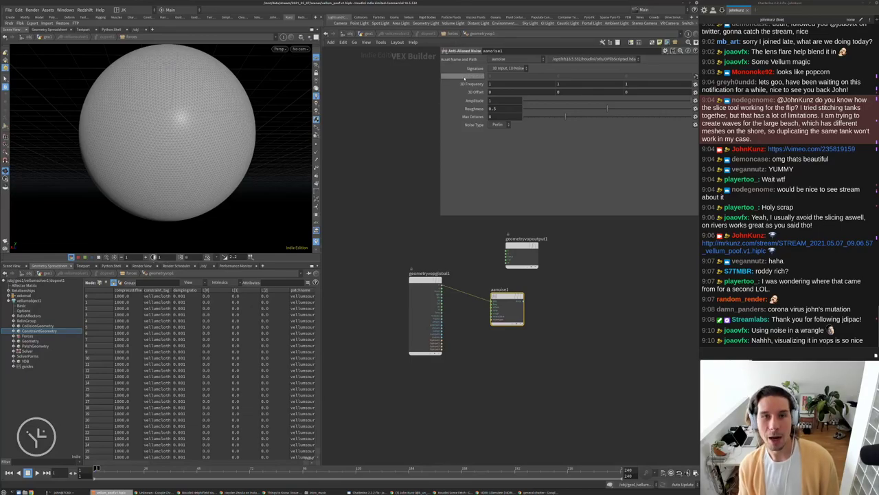
pyautogui.press('u')
pyautogui.click(438, 284)
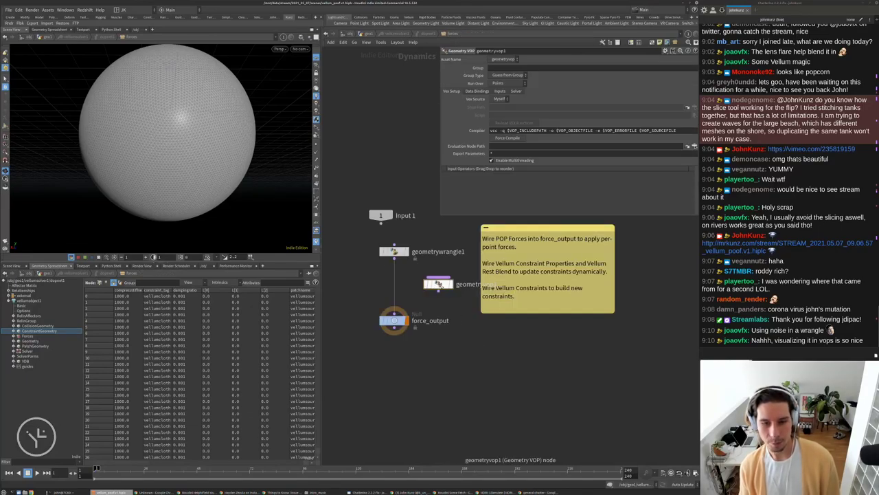
pyautogui.press('Delete')
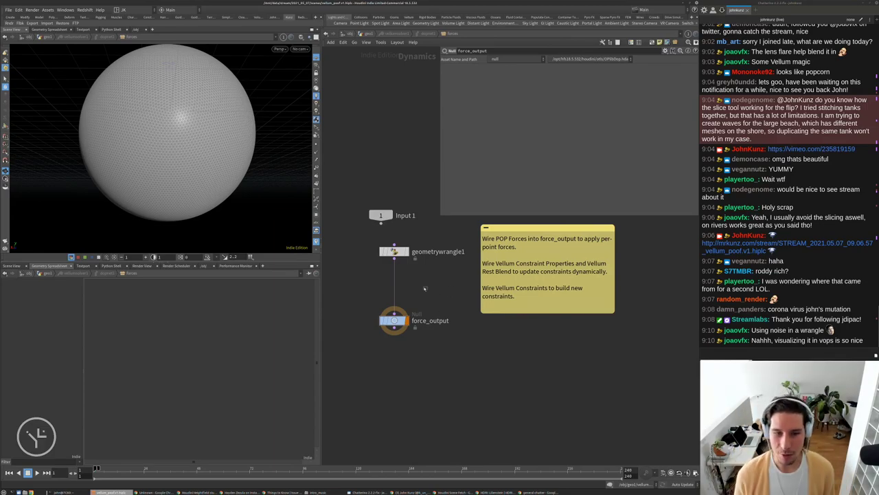
# In geometrywrangle1's VEX, set the v@rest noise multiplier to 0.6 and fit lower bound to 0.10.
pyautogui.click(394, 251)
pyautogui.click(488, 104)
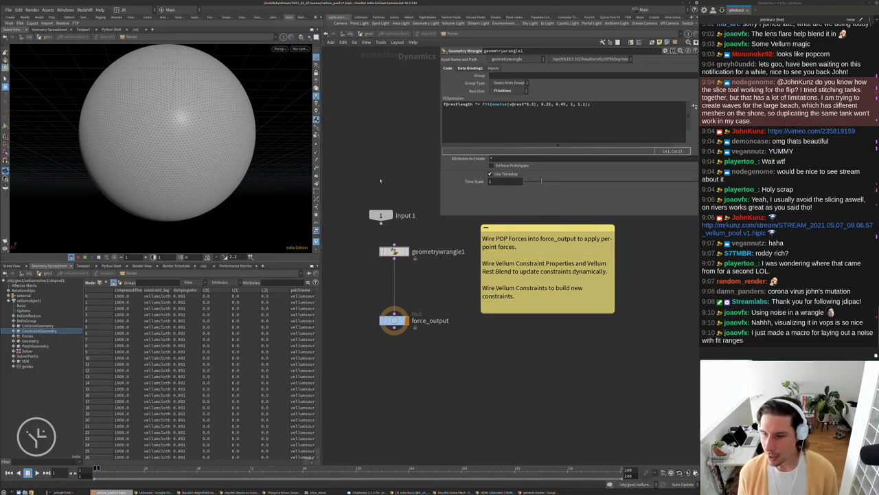
pyautogui.click(484, 104)
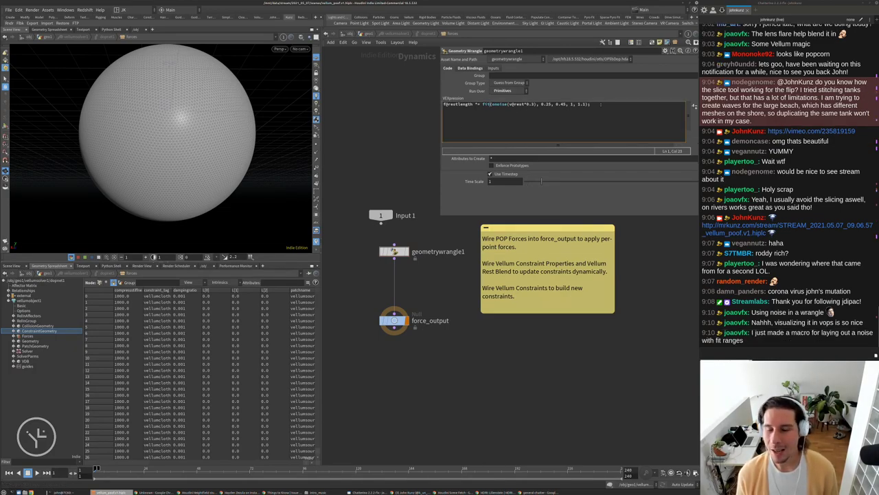
pyautogui.moveTo(591, 104); pyautogui.dragTo(473, 104)
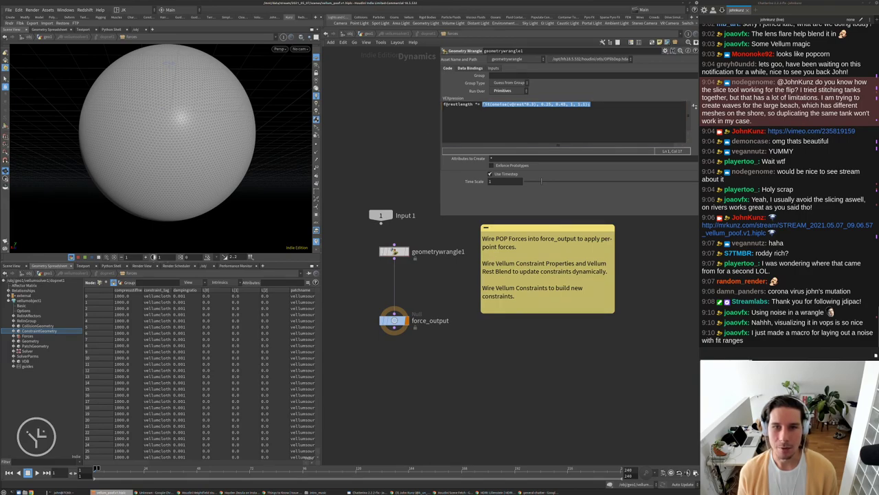
pyautogui.press('Right')
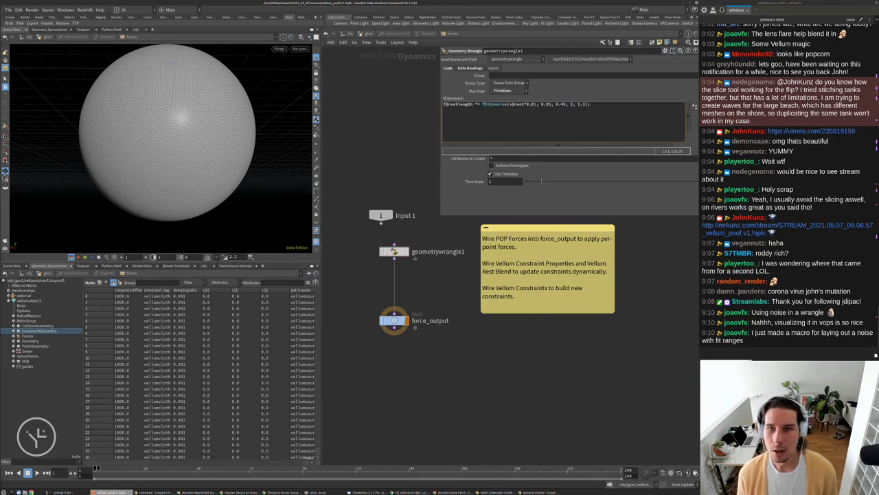
pyautogui.write('6')
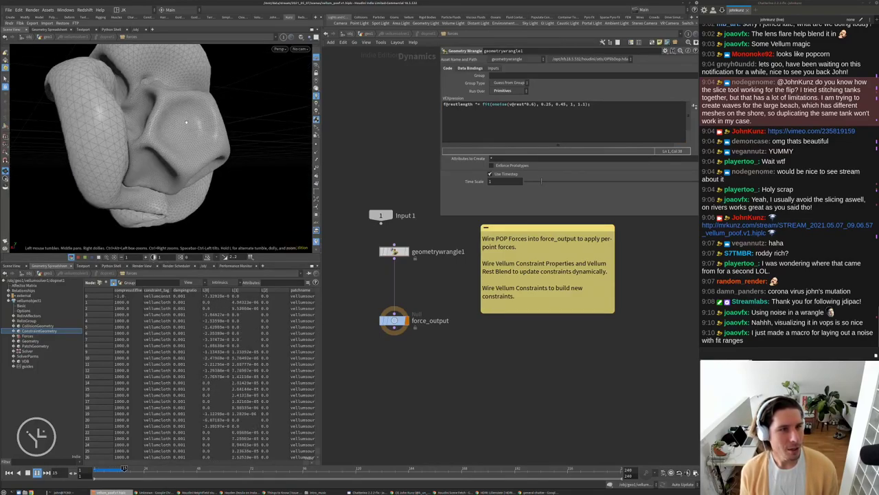
# Raise the v@rest noise frequency to 4.6 and play the simulation.
pyautogui.hotkey('ctrl', 'Up')
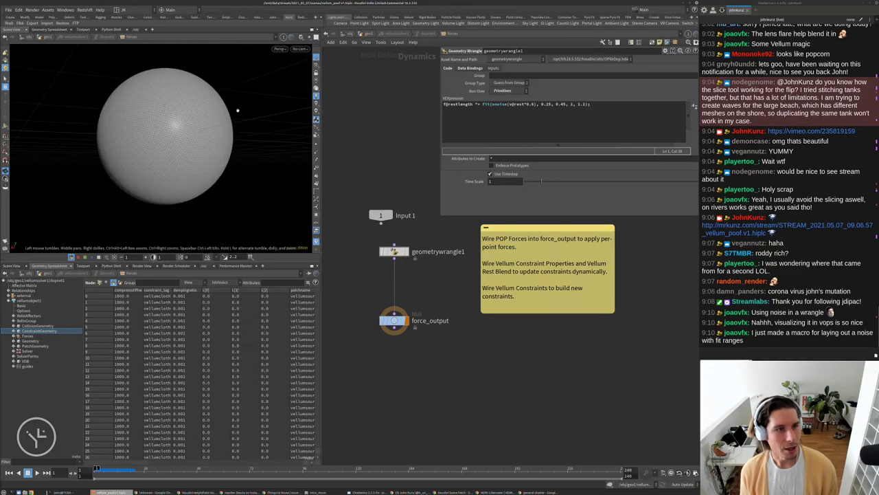
pyautogui.click(529, 104)
pyautogui.write('4')
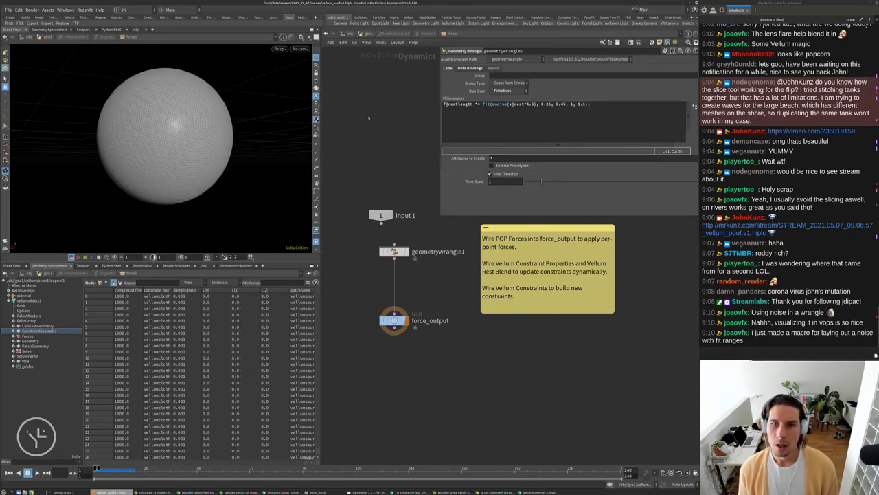
pyautogui.press('Up')
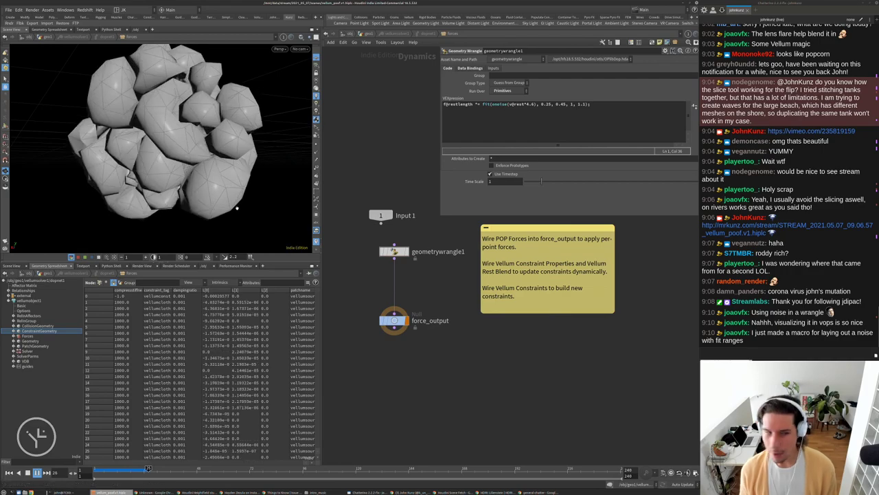
# Replay the inflation, orbit around the small lumps, and set the frequency to 2.6.
pyautogui.hotkey('ctrl', 'Up')
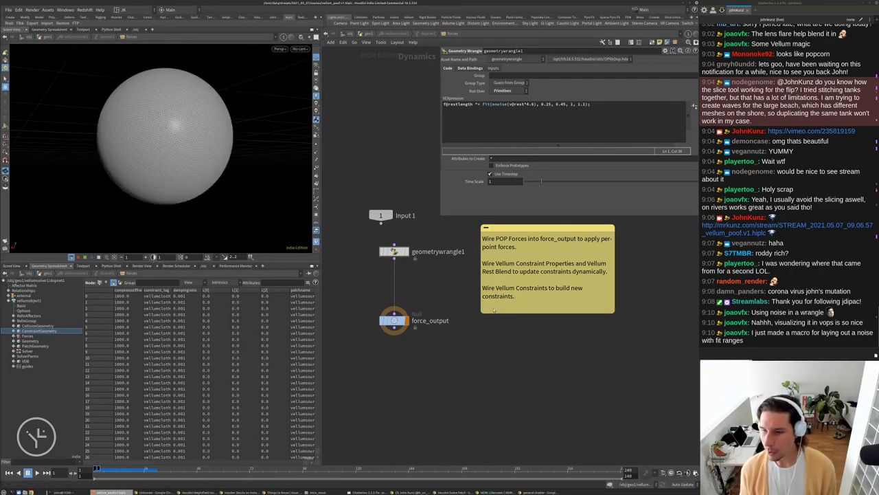
pyautogui.press('h')
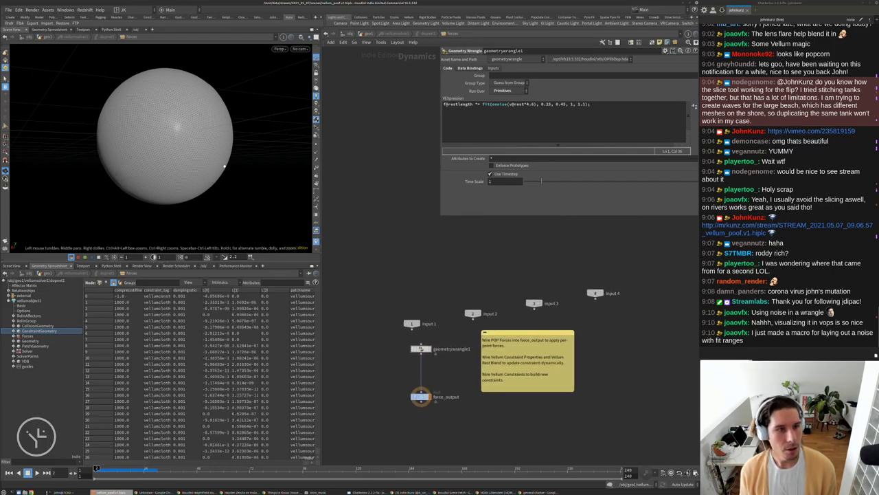
pyautogui.press('Up')
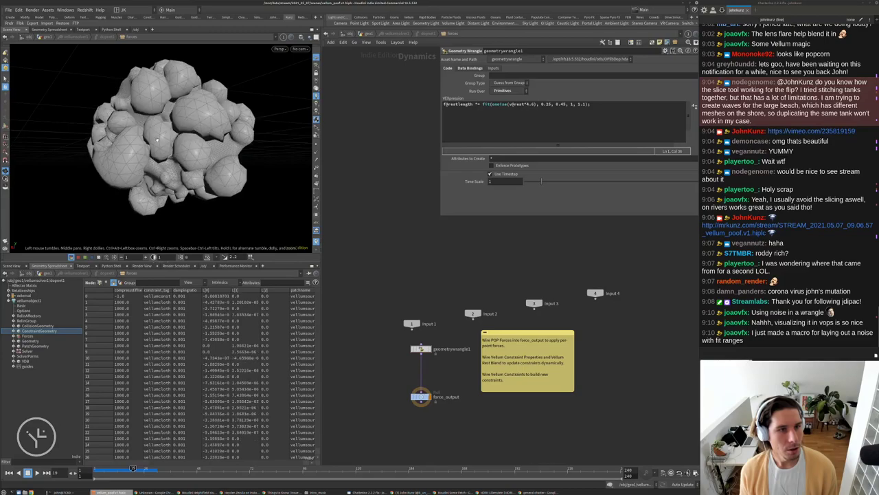
pyautogui.hotkey('ctrl', 'Up')
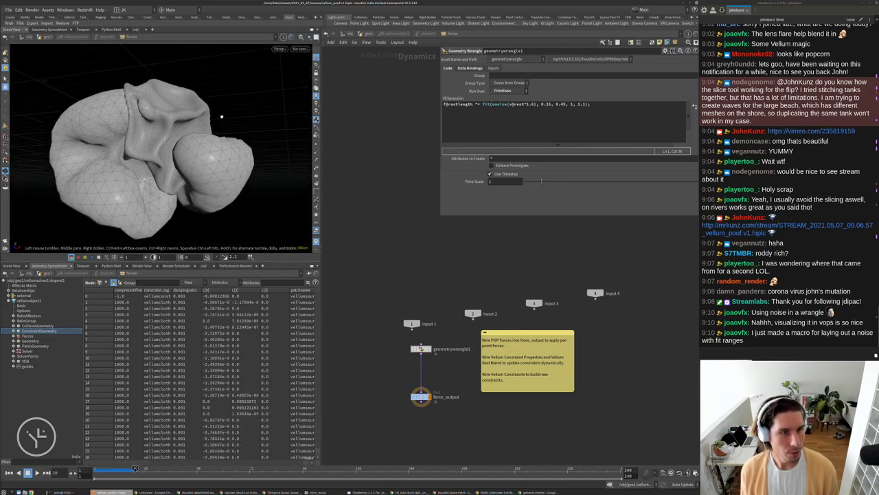
pyautogui.moveTo(181, 194); pyautogui.dragTo(151, 183)
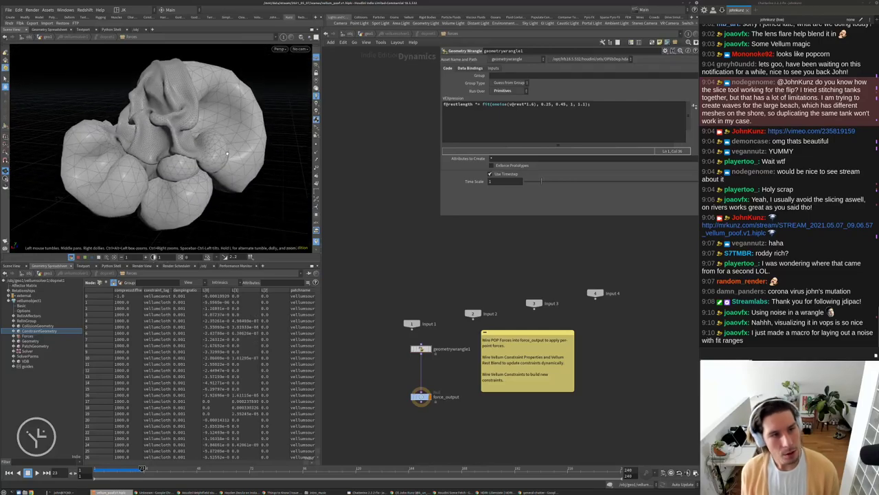
pyautogui.hotkey('ctrl', 'Up')
pyautogui.click(526, 103)
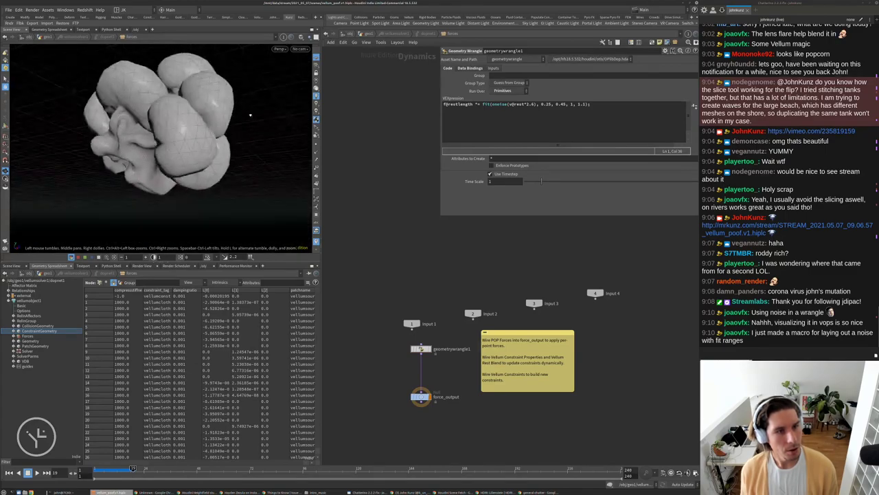
# Set the last fit() output to 1.65 and replay the swelling sphere.
pyautogui.hotkey('ctrl', 'Up')
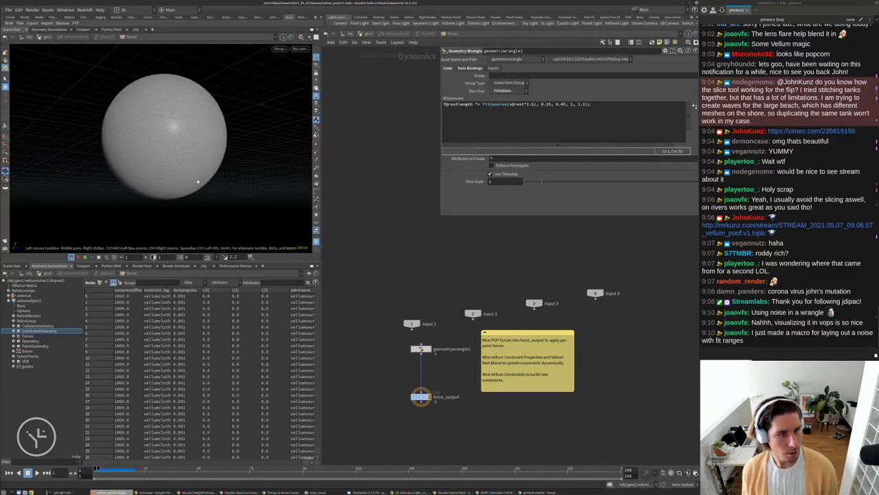
pyautogui.hotkey('ctrl', 'Up')
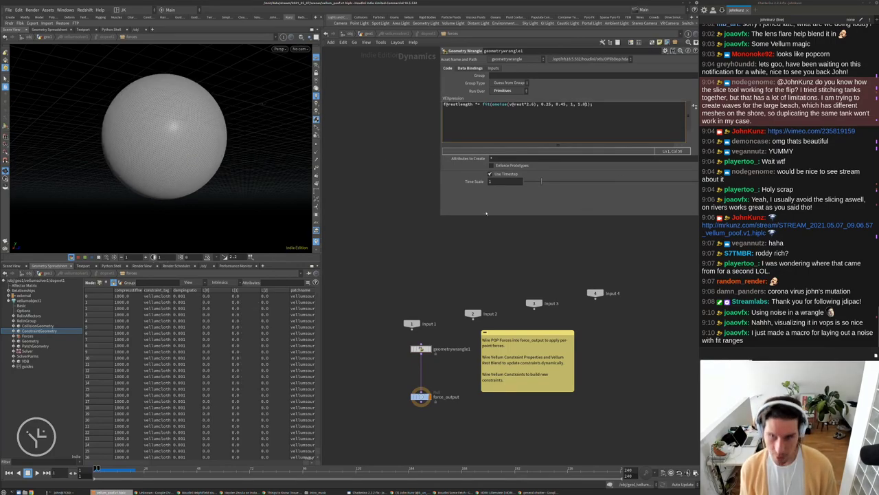
pyautogui.press('Up')
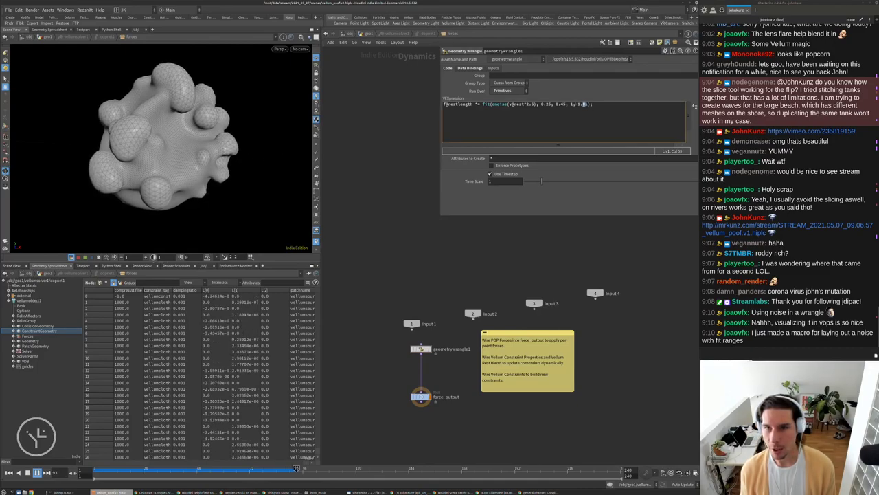
pyautogui.doubleClick(582, 104)
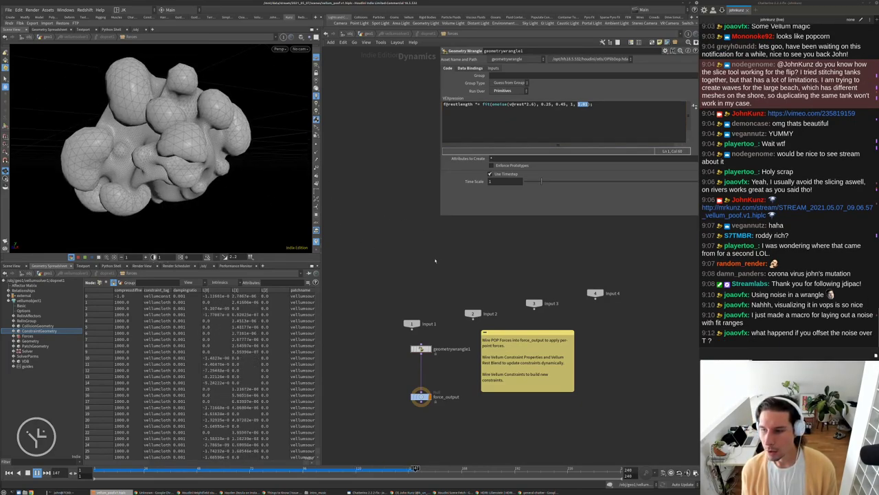
pyautogui.hotkey('ctrl', 'Up')
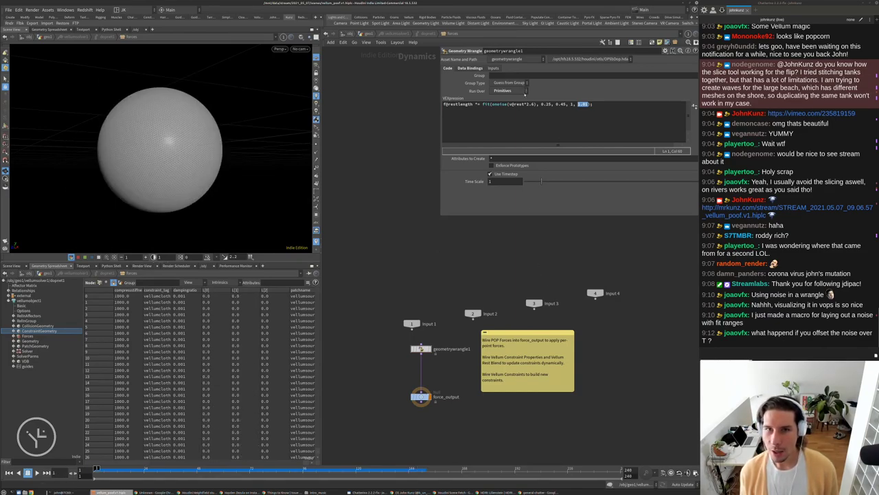
pyautogui.click(582, 104)
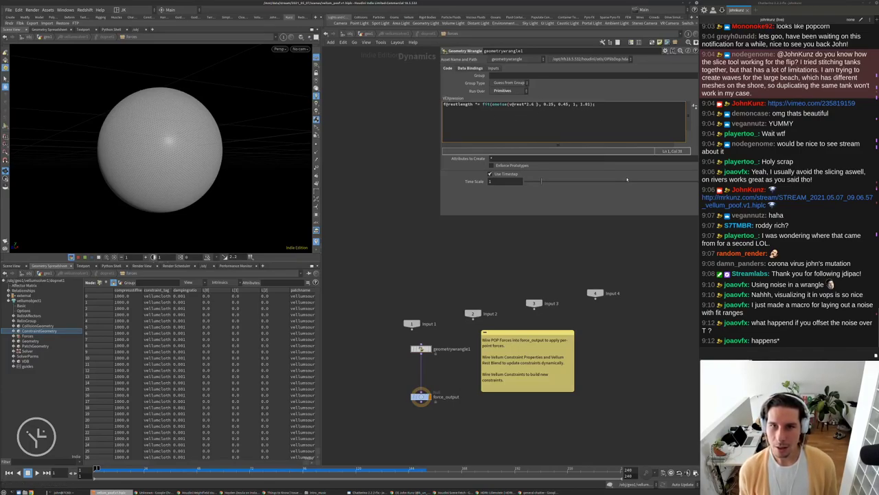
pyautogui.write('+ set(')
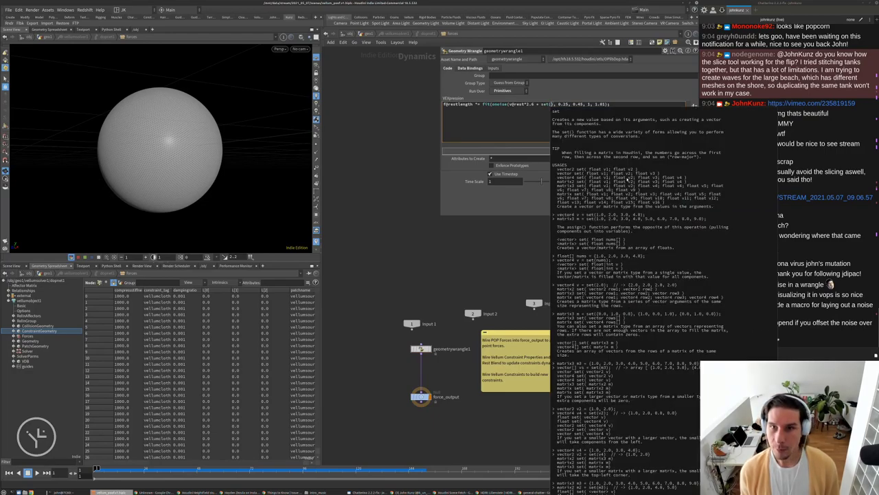
pyautogui.write('0,0')
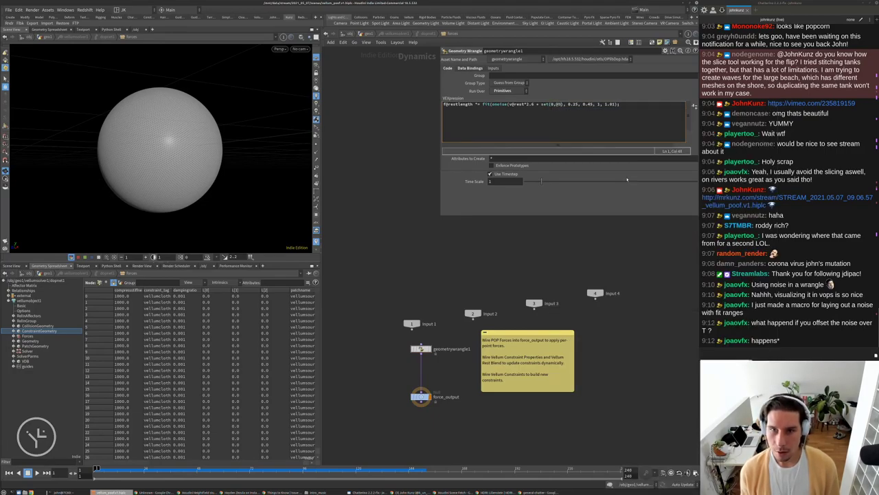
pyautogui.press('BackSpace')
pyautogui.write('@')
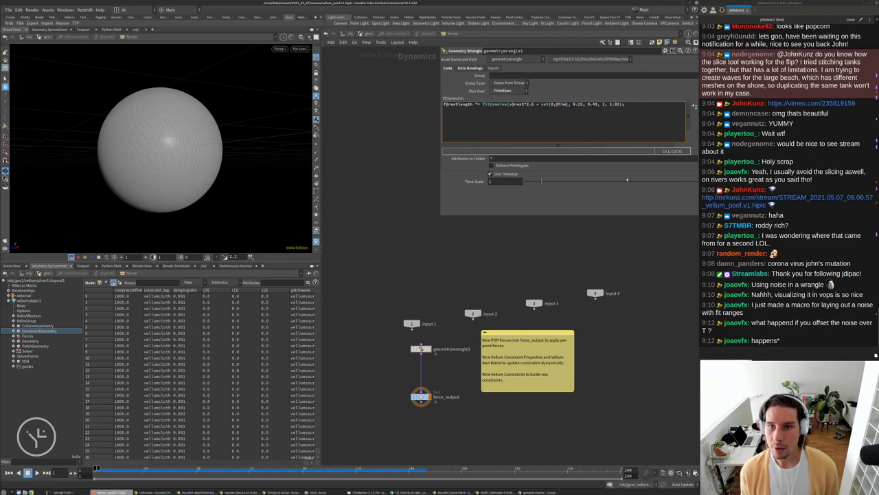
pyautogui.write('Time')
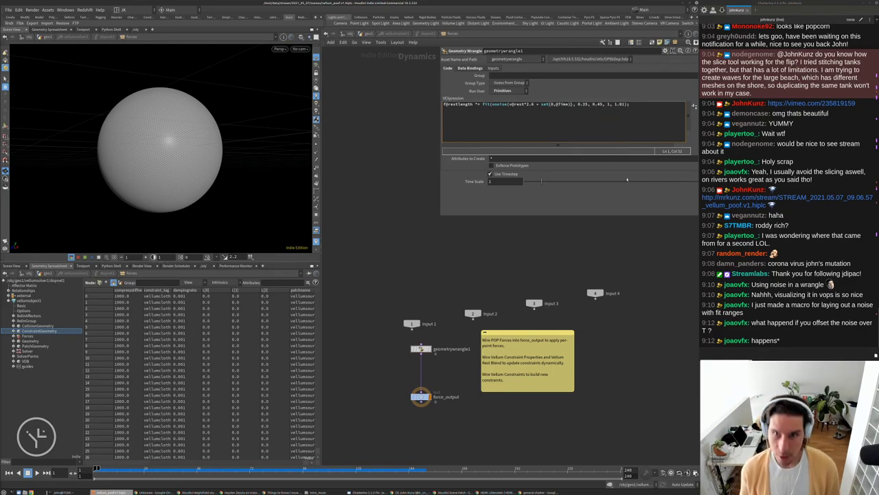
pyautogui.write('*')
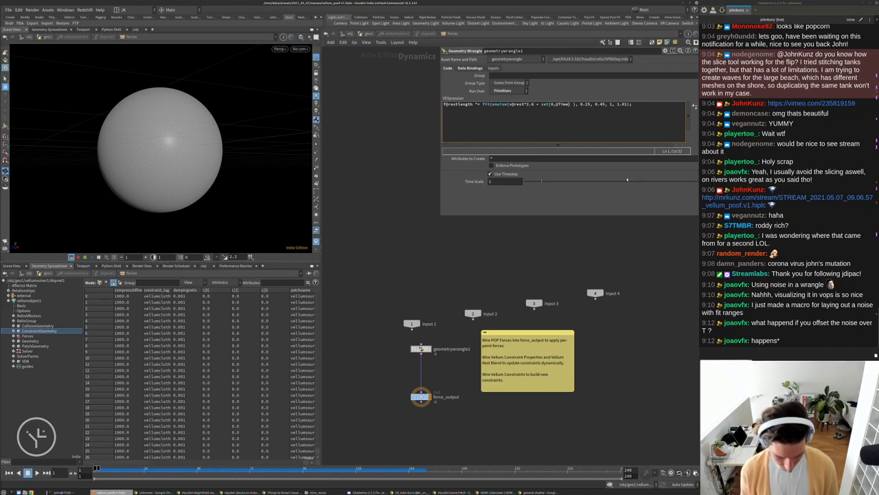
pyautogui.write('10')
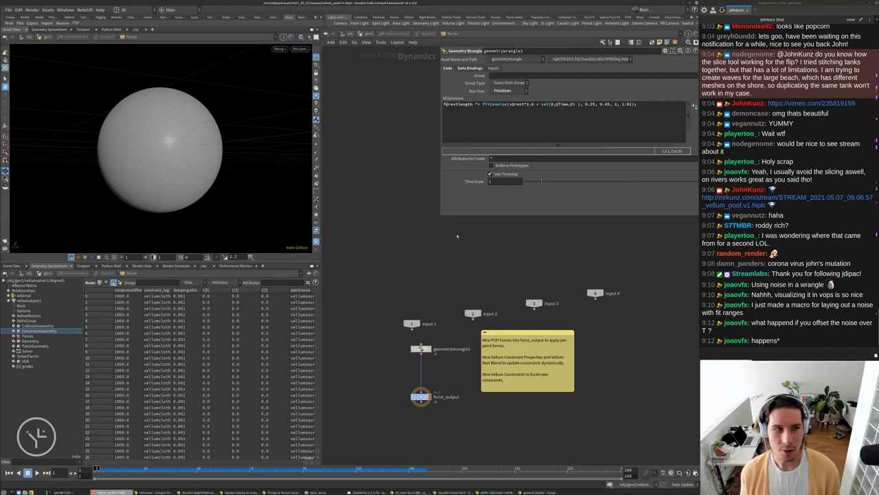
pyautogui.press('Up')
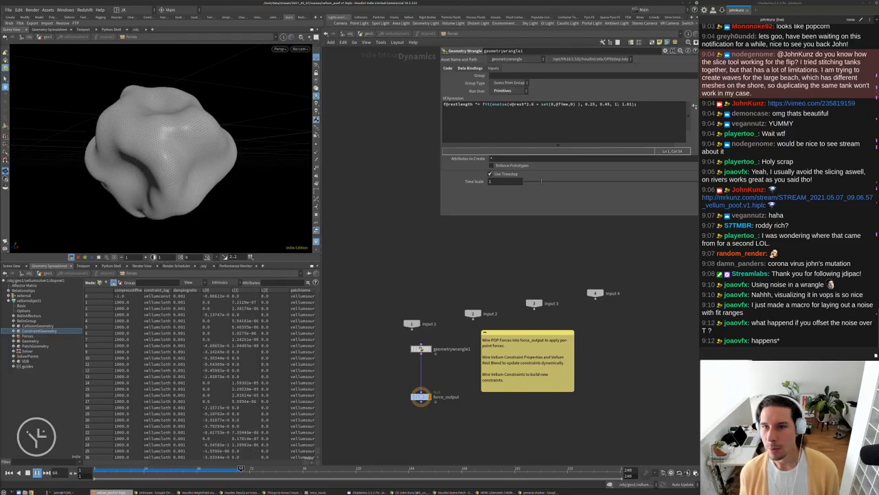
pyautogui.doubleClick(615, 105)
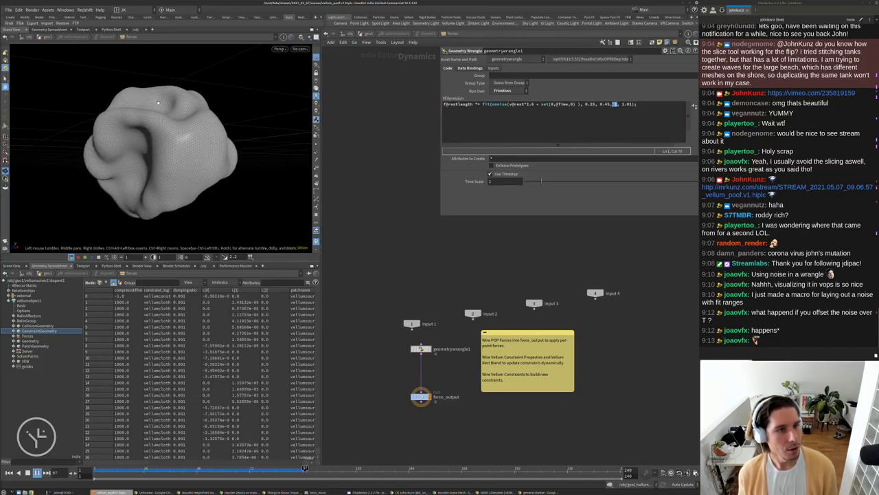
pyautogui.write('1')
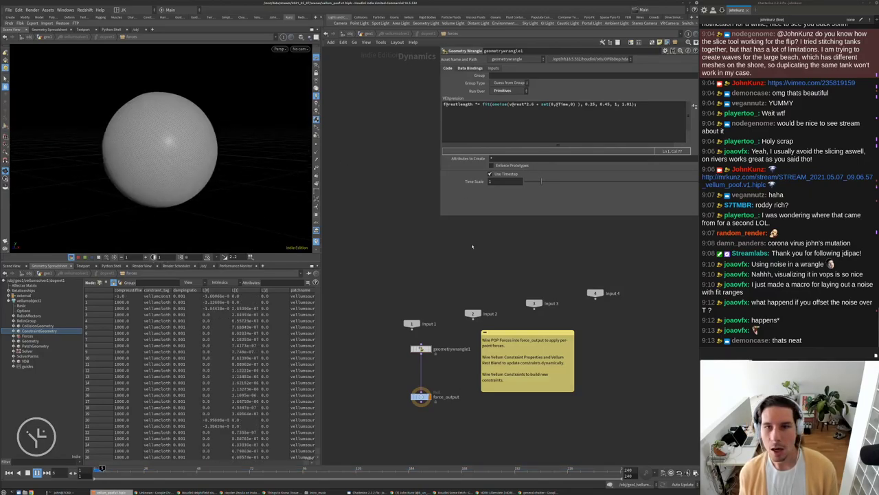
pyautogui.hotkey('ctrl', 'Up')
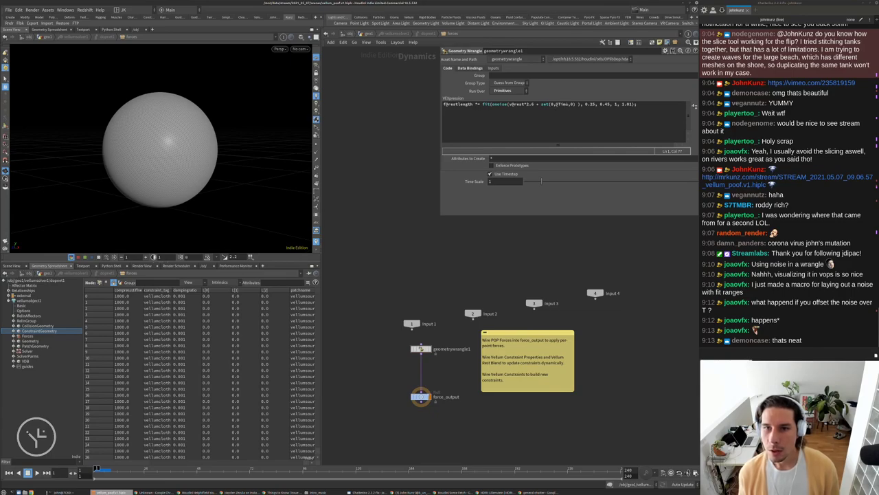
pyautogui.doubleClick(565, 104)
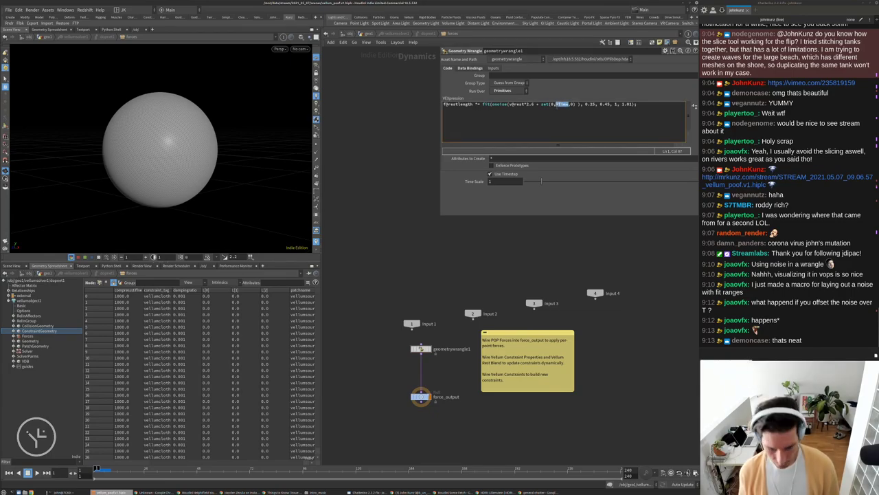
pyautogui.write('0')
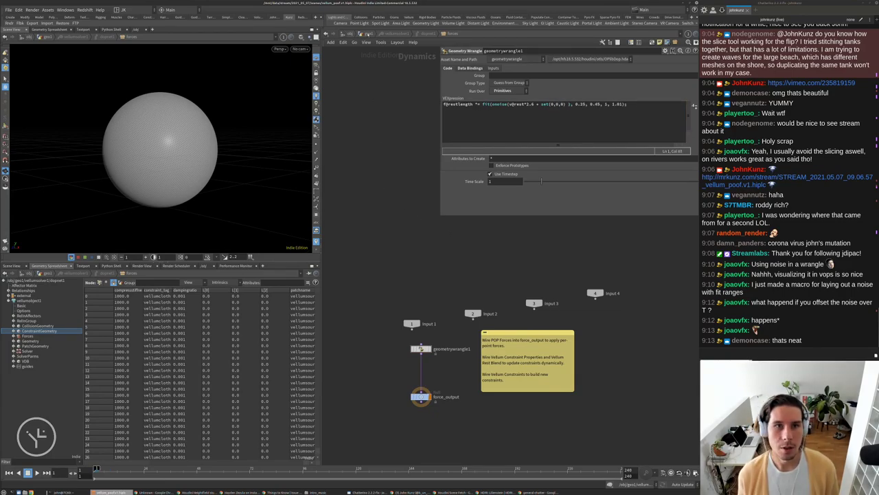
pyautogui.click(367, 33)
# Inspect the attribwrangle2 code and vellumconstraints1 pressure settings.
pyautogui.moveTo(517, 290); pyautogui.dragTo(510, 360, button='middle')
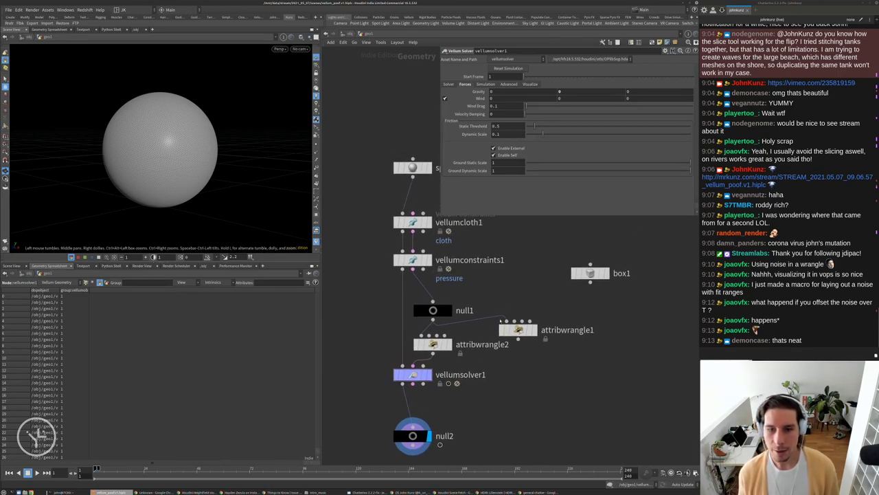
pyautogui.moveTo(496, 299); pyautogui.dragTo(489, 265, button='middle')
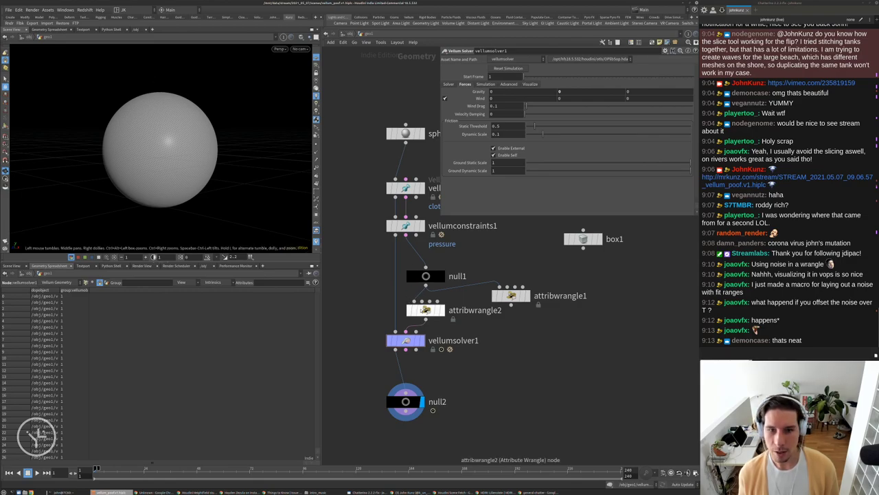
pyautogui.click(426, 310)
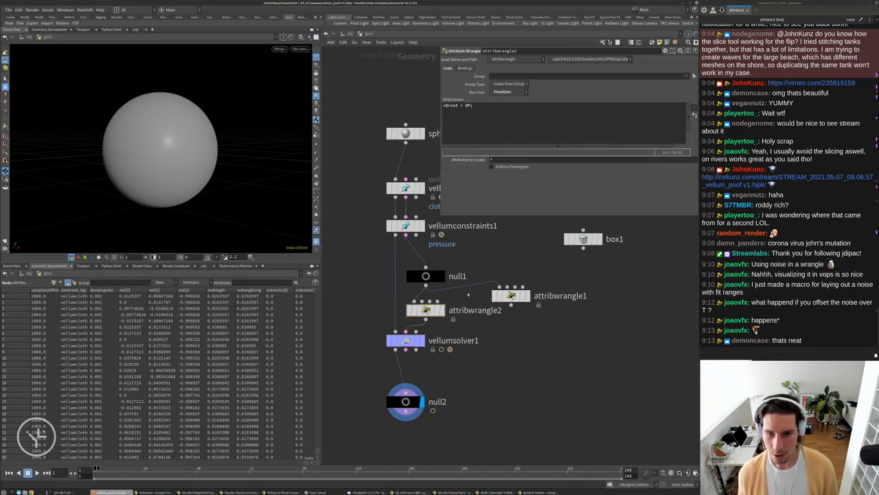
pyautogui.click(406, 226)
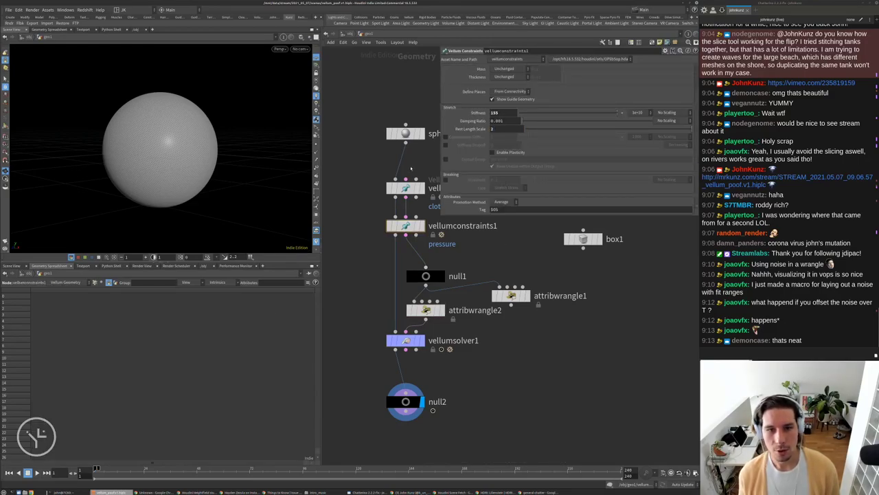
# Raise vellumcloth1's stretch stiffness to 1e+8.
pyautogui.click(406, 188)
pyautogui.scroll(2, 555, 134)
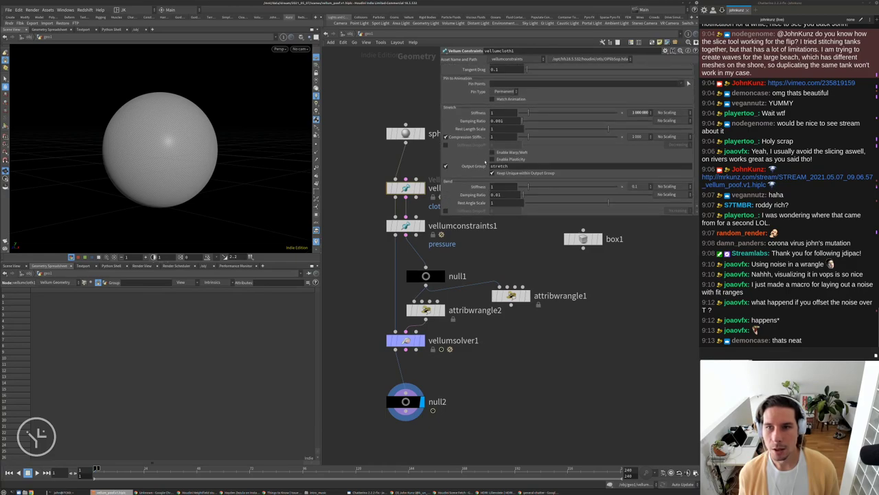
pyautogui.moveTo(637, 112); pyautogui.dragTo(640, 139, button='middle')
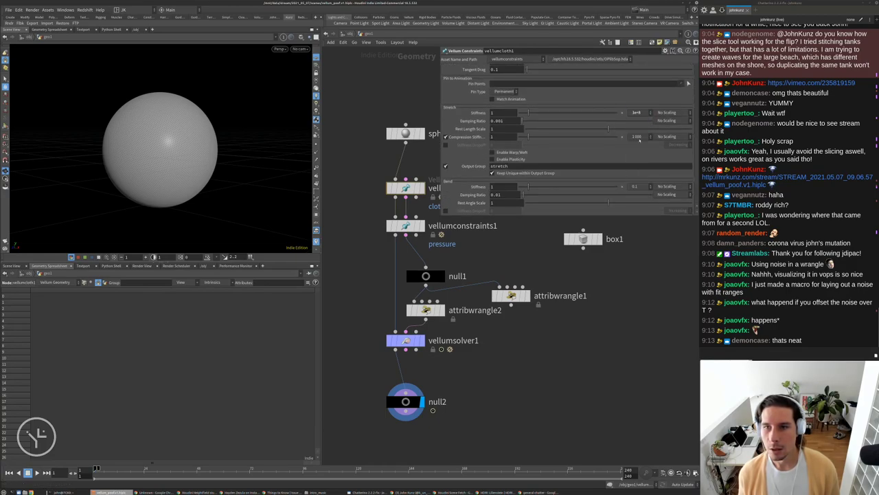
pyautogui.scroll(5, 491, 120)
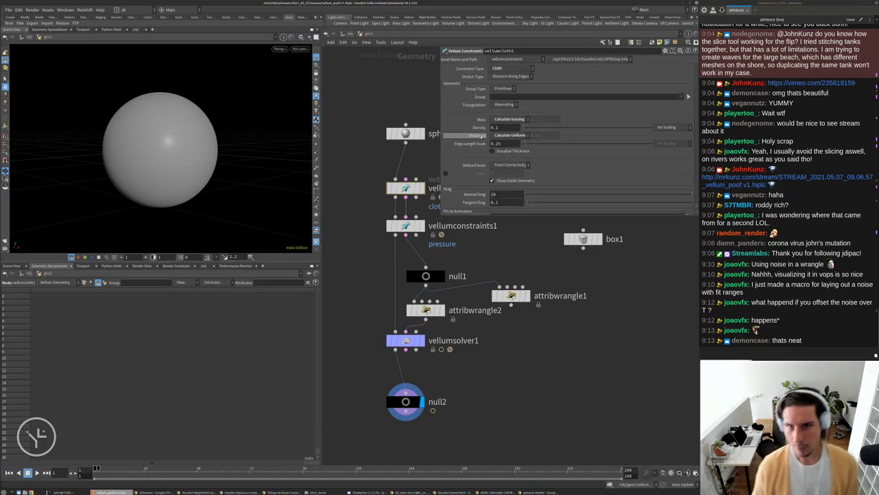
# Set the cloth Density to 4, play, and dive into vellumsolver1's forces.
pyautogui.doubleClick(500, 128)
pyautogui.write('2')
pyautogui.press('Return')
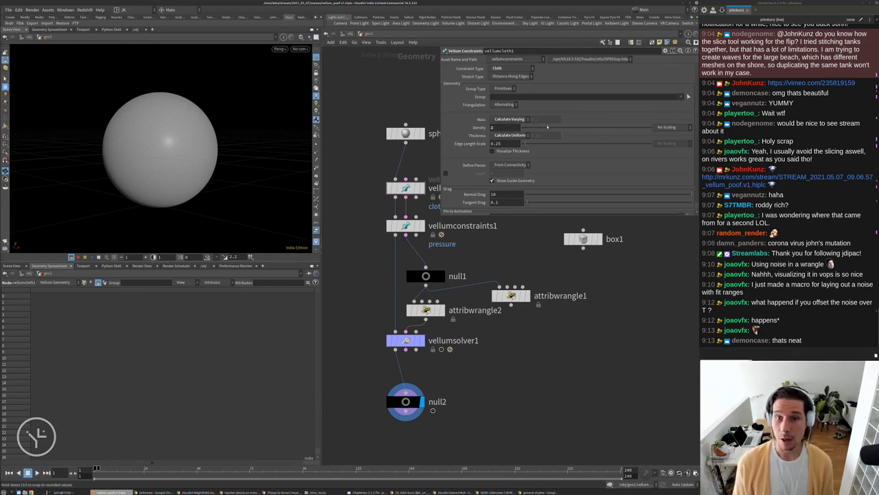
pyautogui.moveTo(548, 127); pyautogui.dragTo(574, 127)
pyautogui.press('Up')
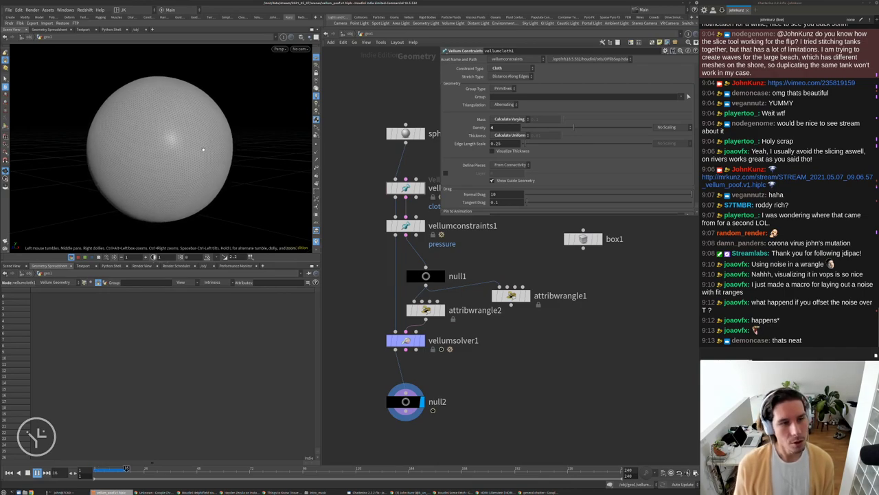
pyautogui.doubleClick(405, 341)
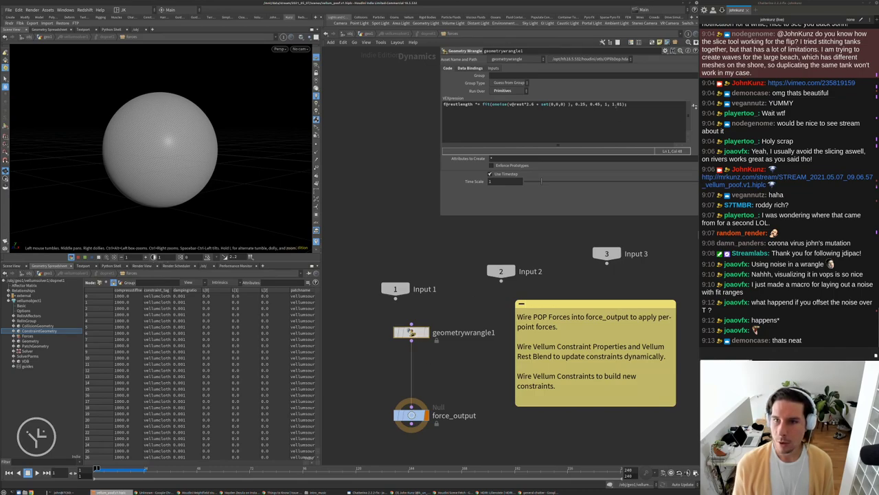
# Set the fit() maximum to 1.1, go up to geo1, and play the simulation.
pyautogui.doubleClick(621, 104)
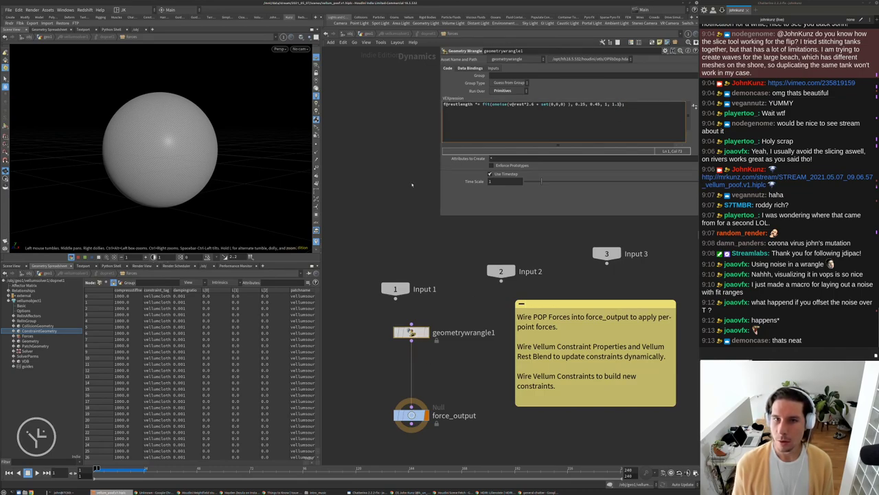
pyautogui.press('u')
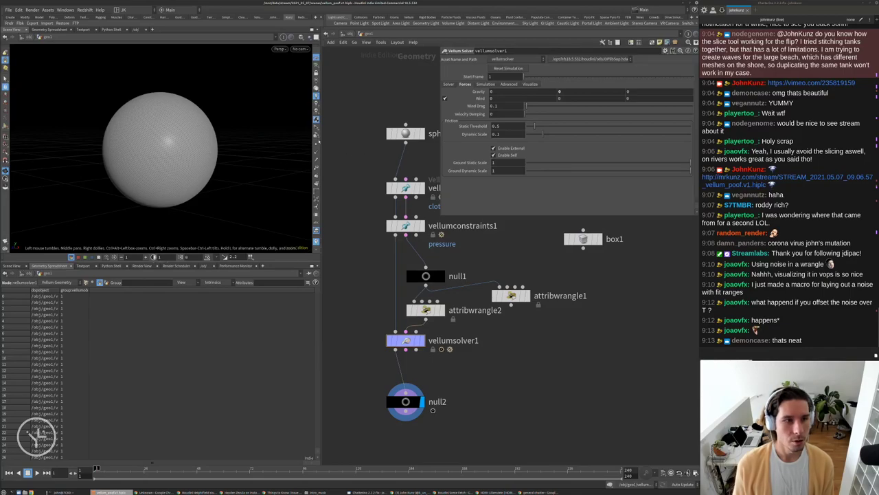
pyautogui.press('Up')
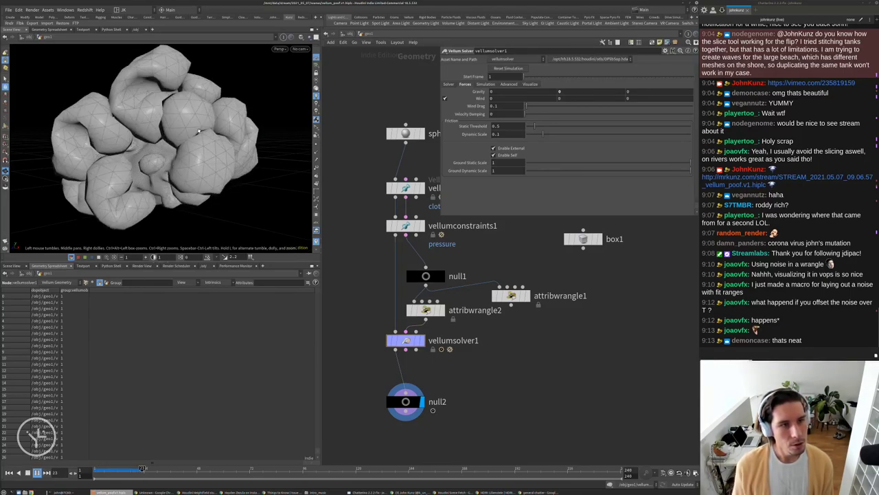
# Test a very low vellumcloth1 Density of 0.05.
pyautogui.hotkey('ctrl', 'Up')
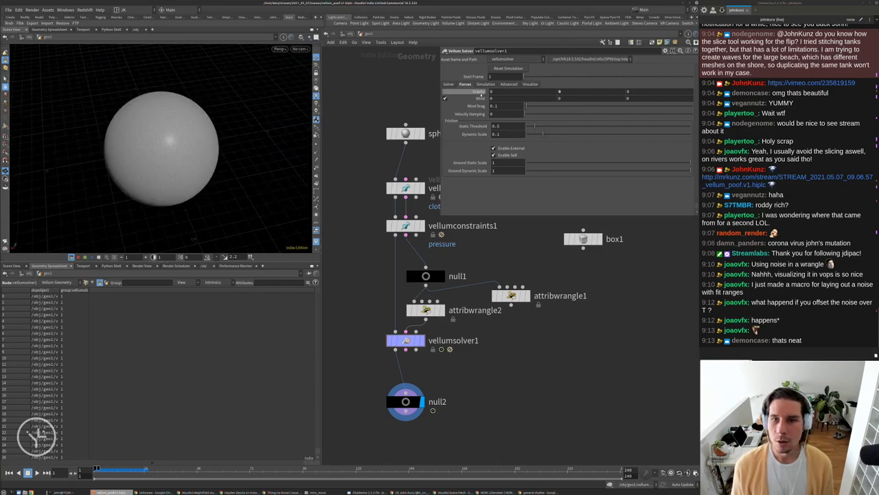
pyautogui.click(405, 188)
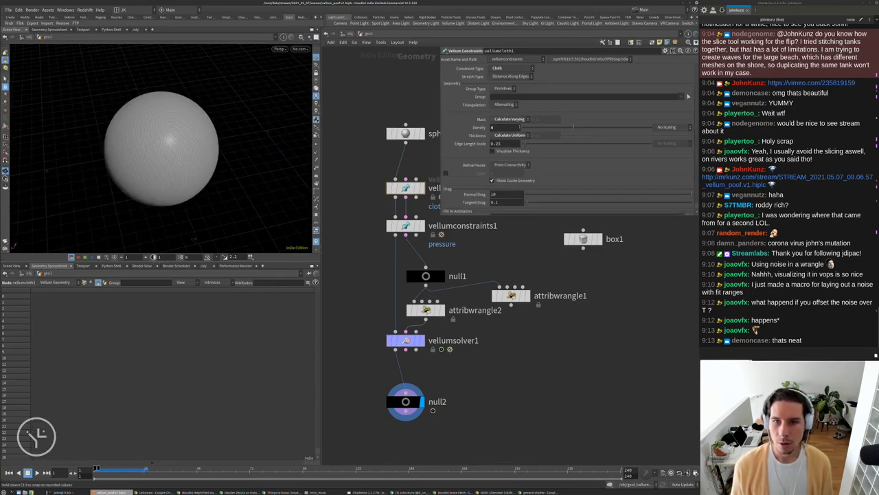
pyautogui.write('0.19')
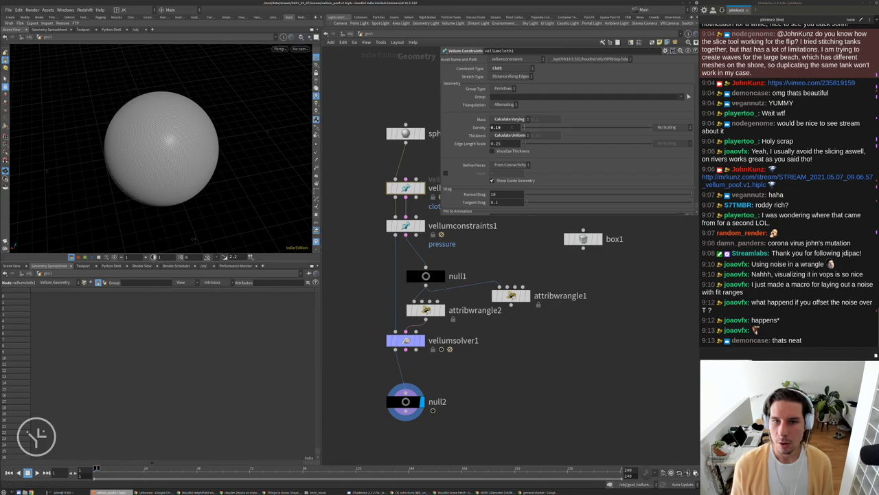
pyautogui.press('Return')
pyautogui.press('BackSpace')
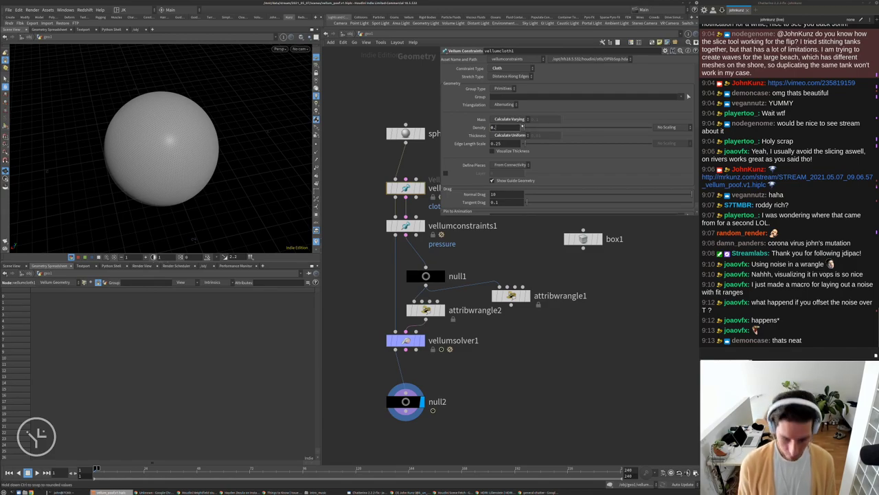
pyautogui.write('05')
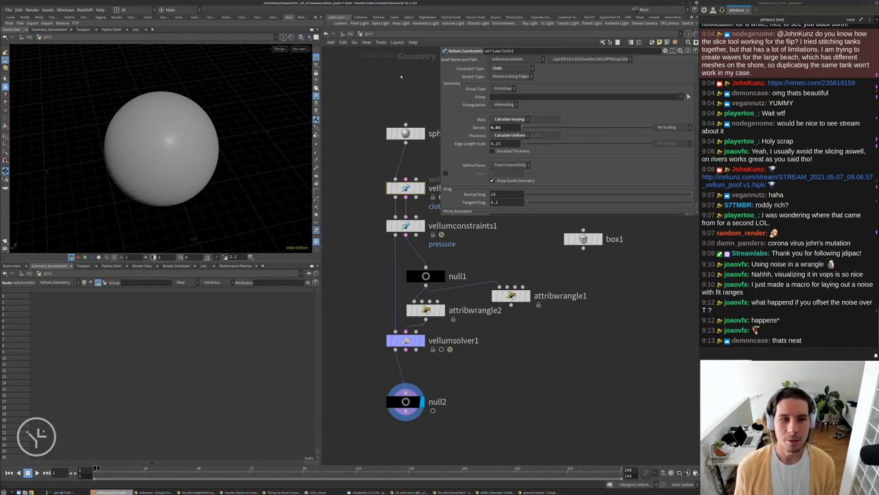
pyautogui.scroll(2, 196, 114)
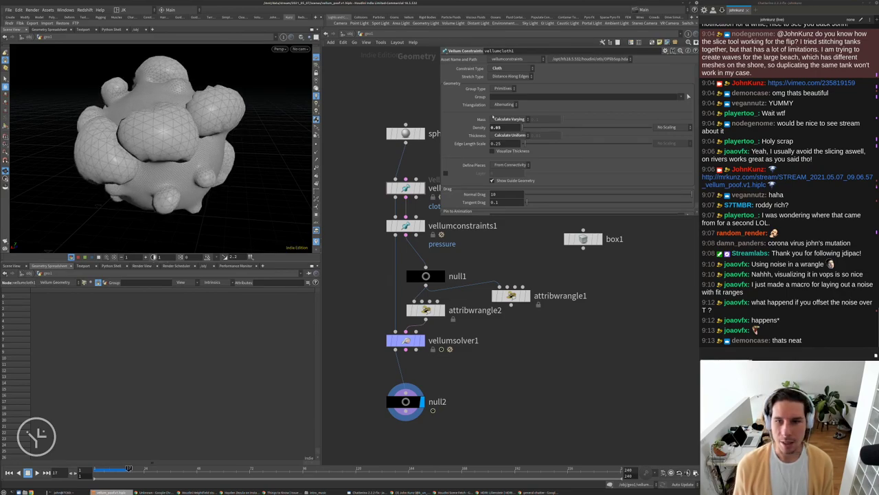
# Set the vellumcloth1 Density to 2.5.
pyautogui.doubleClick(496, 128)
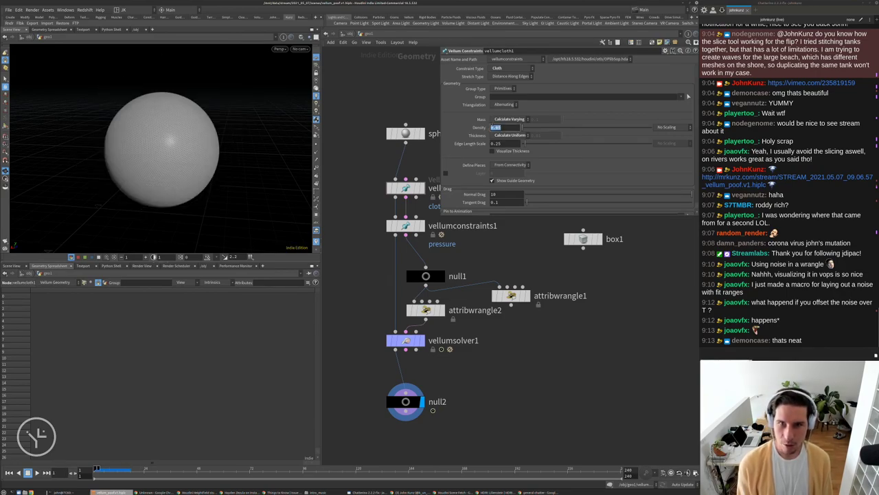
pyautogui.write('2.5')
pyautogui.press('Return')
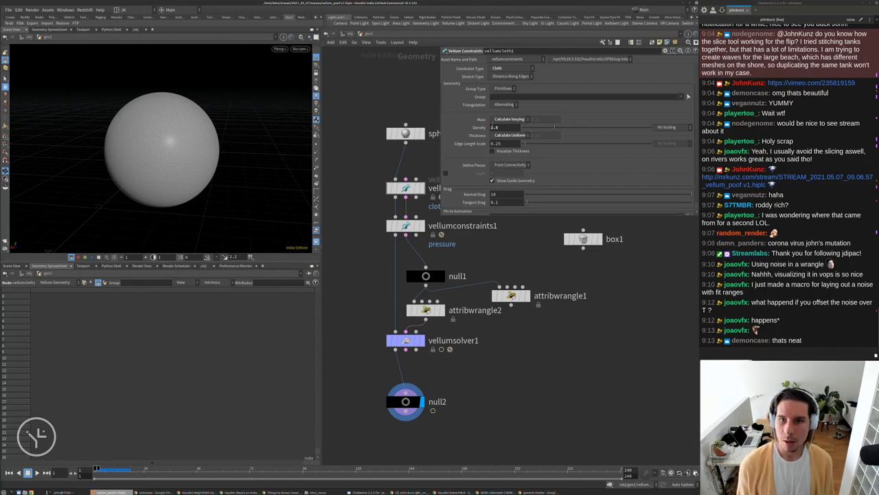
pyautogui.moveTo(628, 336); pyautogui.dragTo(618, 371, button='middle')
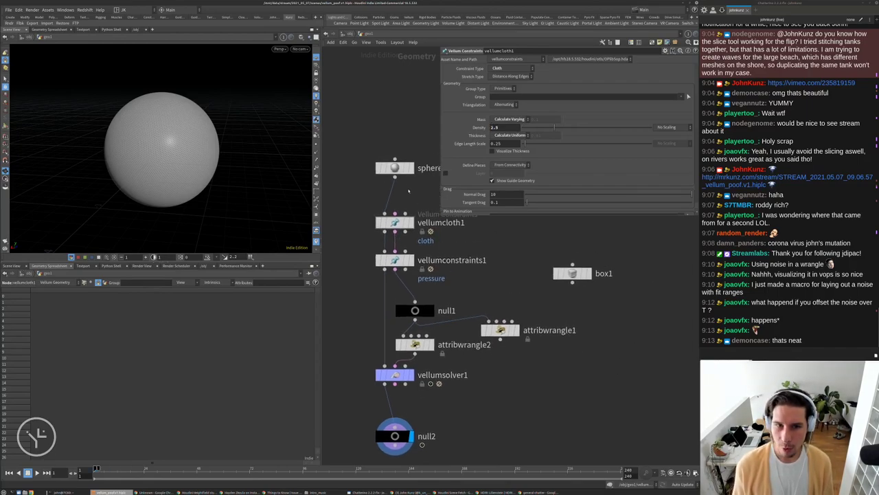
# Set pressure Rest Length Scale to 1.5 and sphere Frequency to 75, then preview the inflation.
pyautogui.click(395, 260)
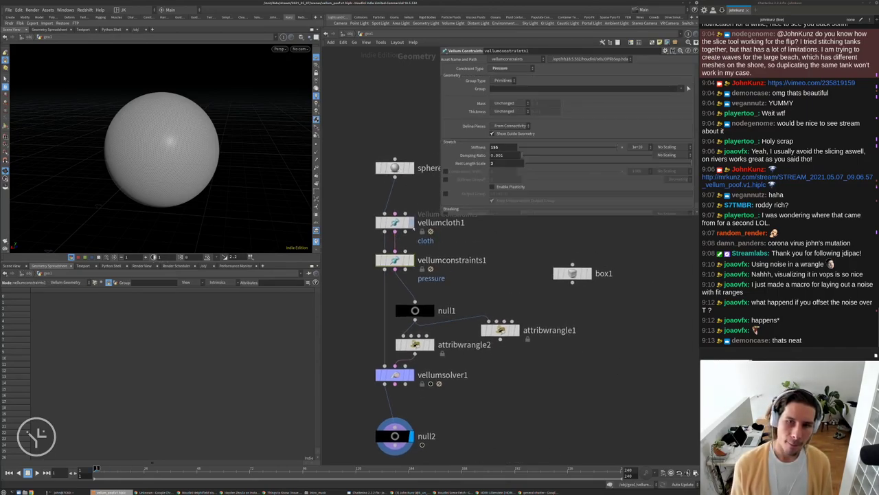
pyautogui.write('1.5')
pyautogui.press('Return')
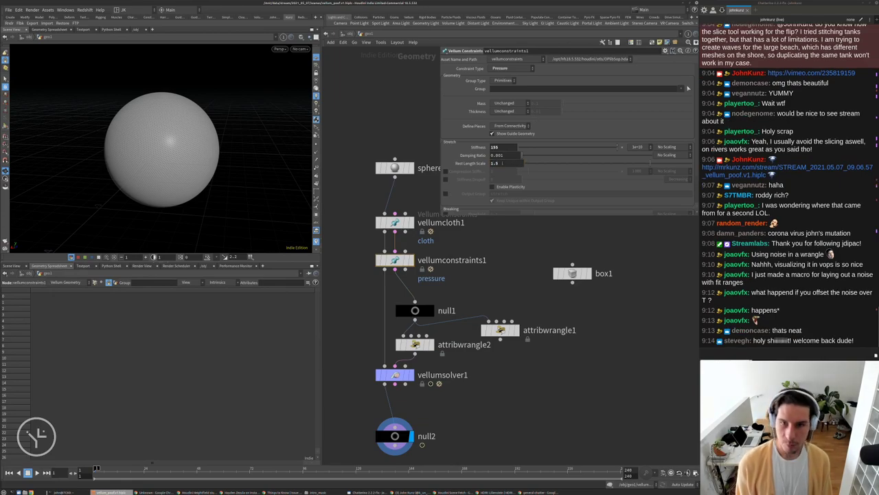
pyautogui.click(395, 167)
pyautogui.doubleClick(491, 121)
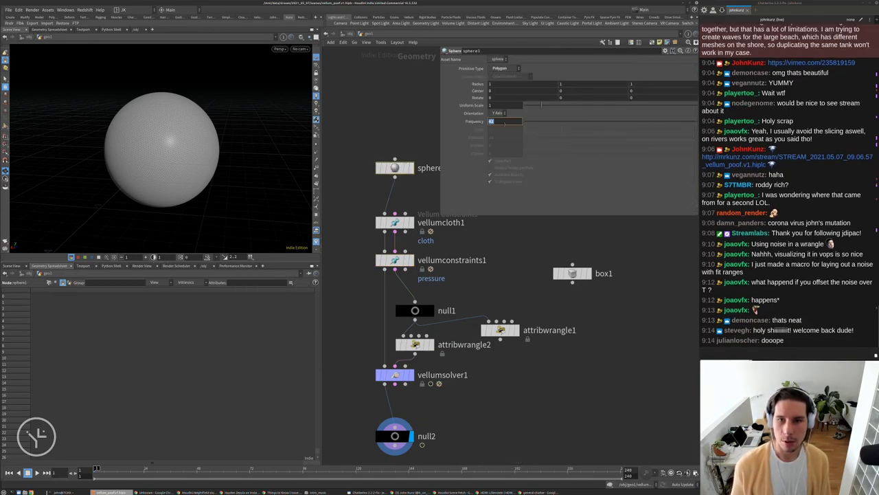
pyautogui.press('Return')
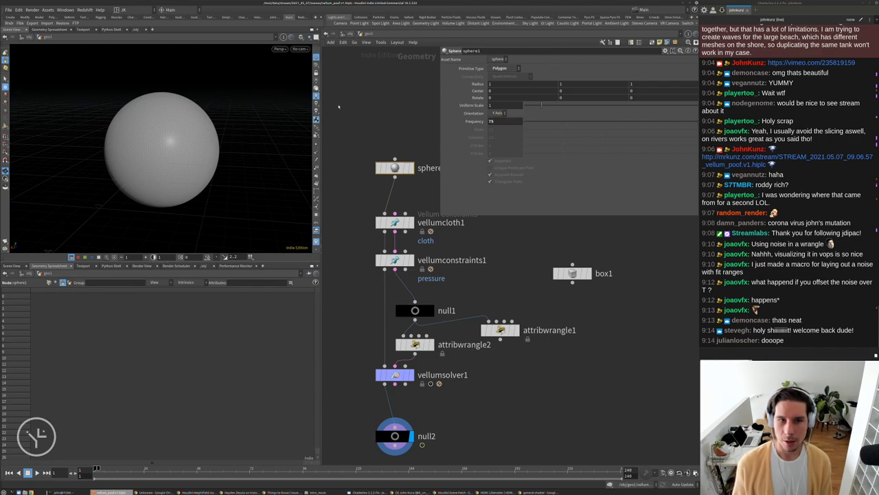
pyautogui.press('Up')
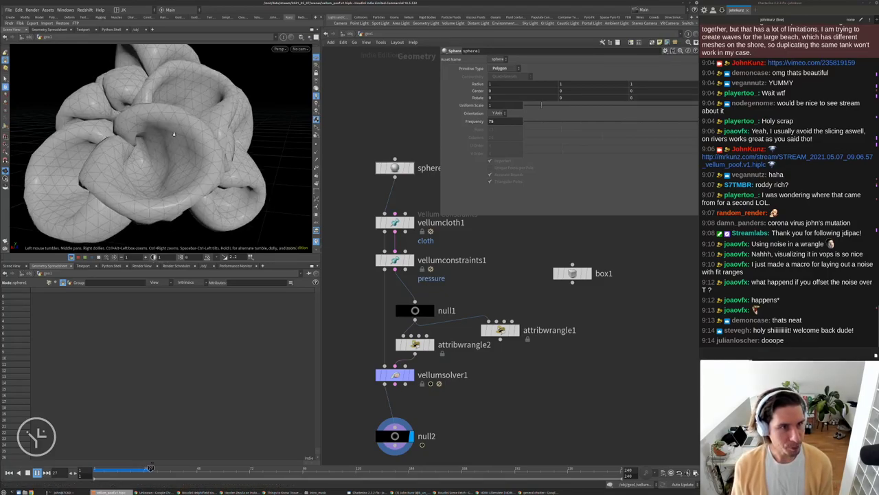
pyautogui.hotkey('ctrl', 'Up')
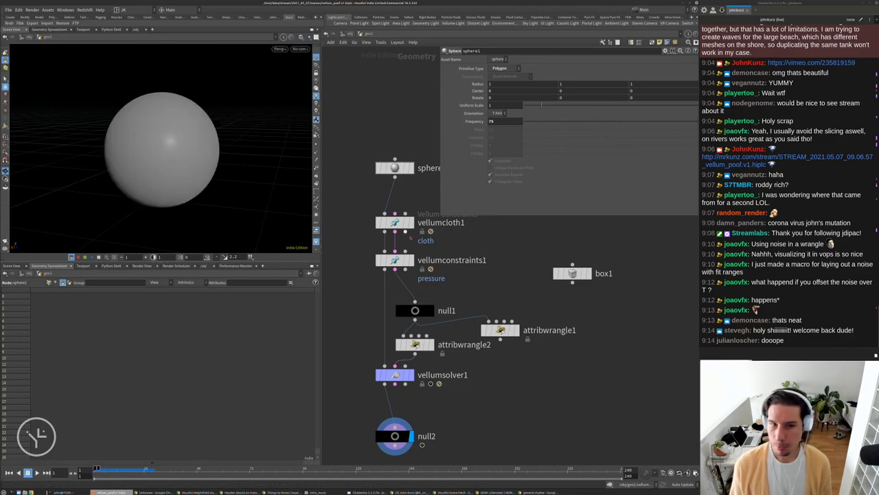
# Set the pressure constraint's Stiffness to 1.
pyautogui.click(397, 259)
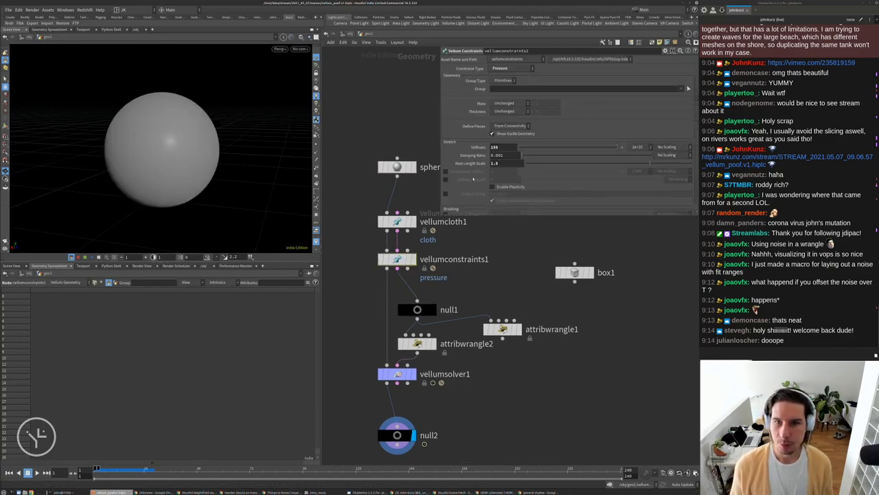
pyautogui.write('1.5')
pyautogui.click(507, 147)
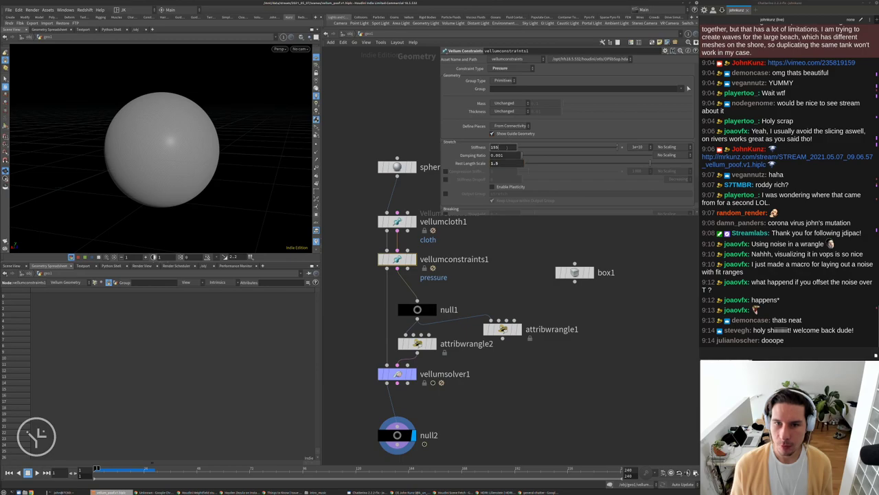
pyautogui.write('1')
pyautogui.press('Return')
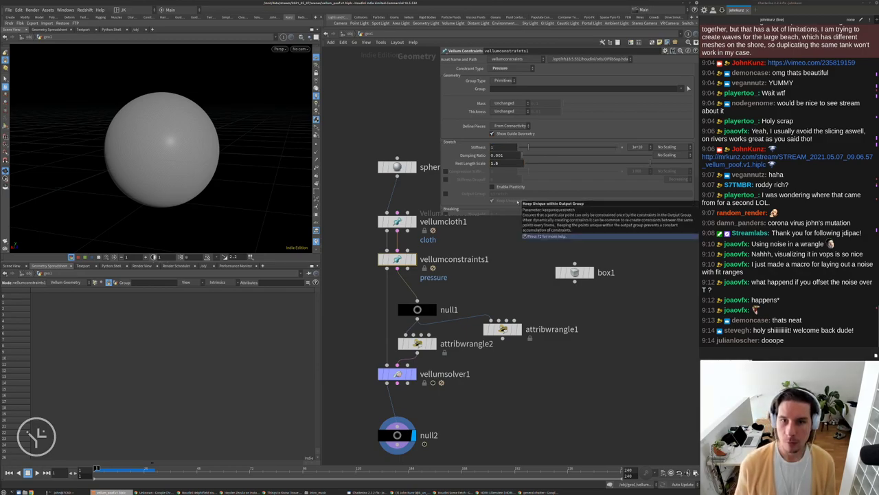
pyautogui.click(397, 373)
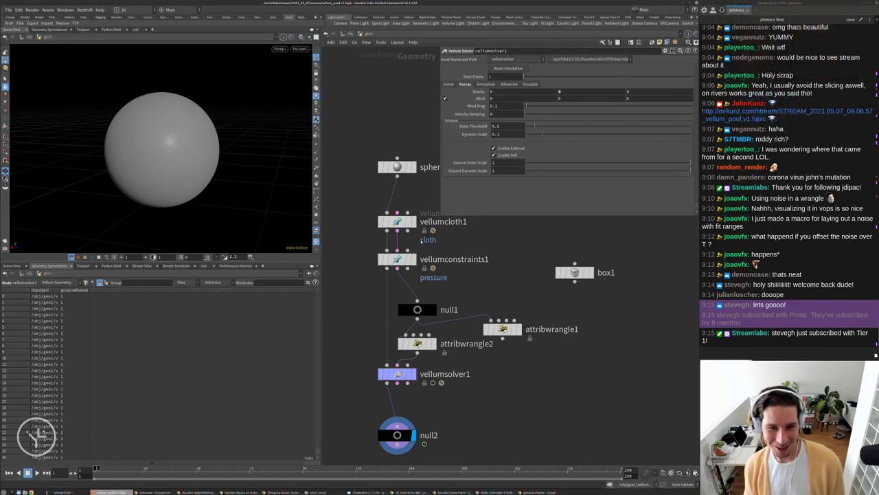
# In the solver's geometrywrangle1, change the fit upper bound from 0.45 to 0.4 and raise the maximum rest-length value.
pyautogui.click(402, 221)
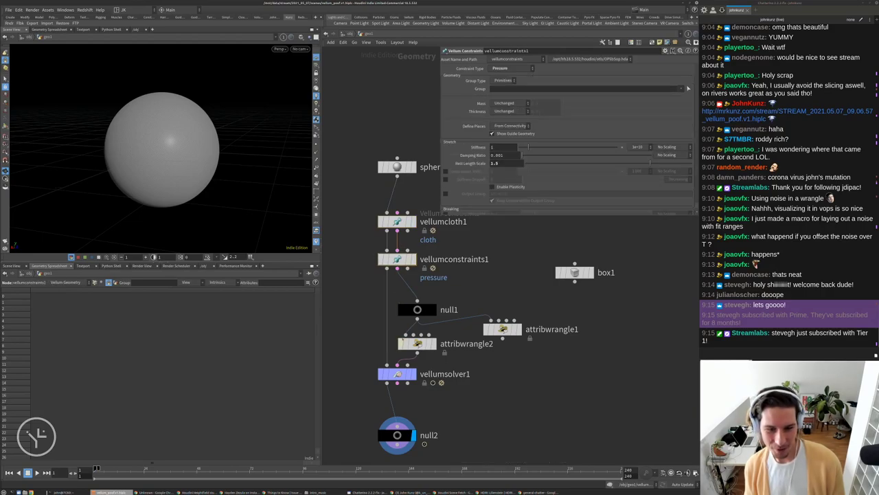
pyautogui.doubleClick(397, 374)
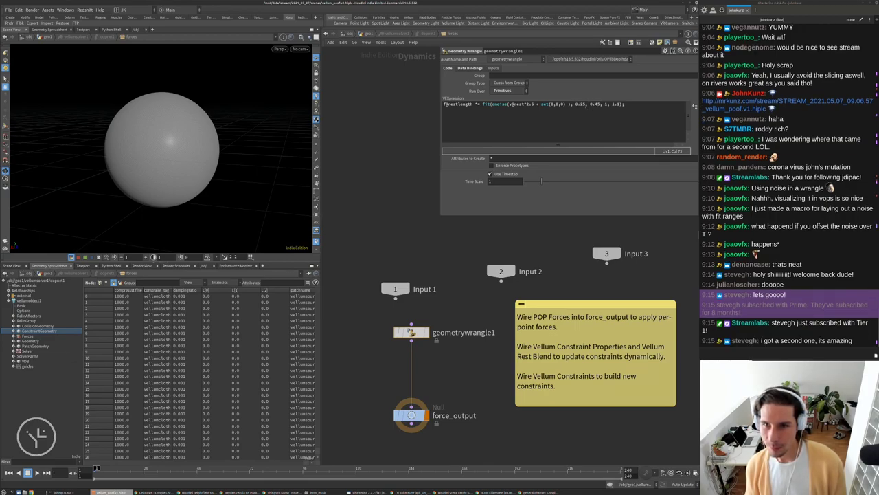
pyautogui.click(581, 104)
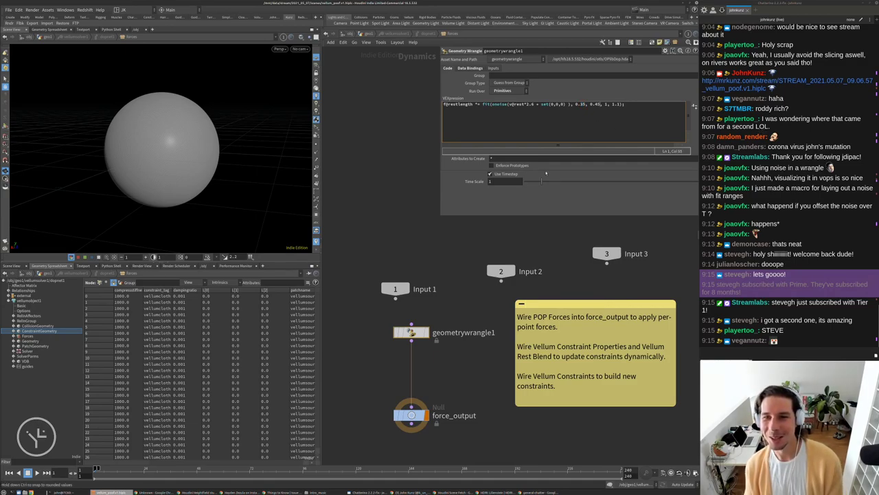
pyautogui.press('BackSpace')
pyautogui.click(614, 103)
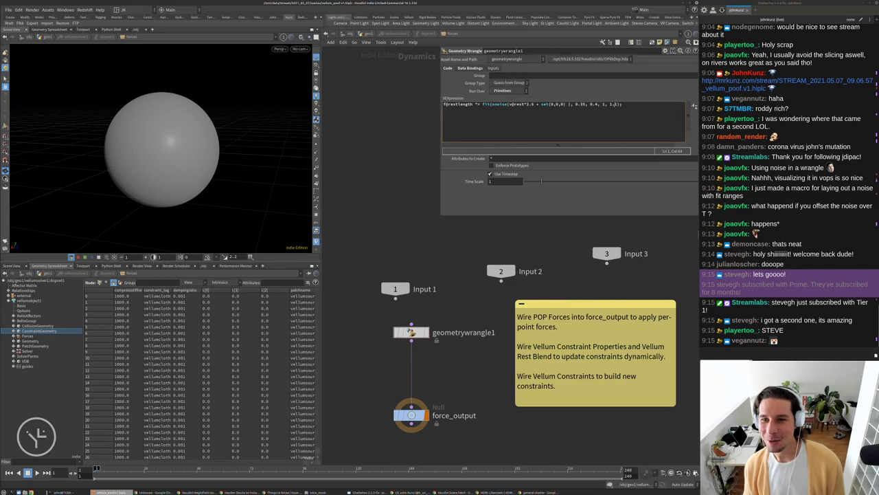
pyautogui.write('065')
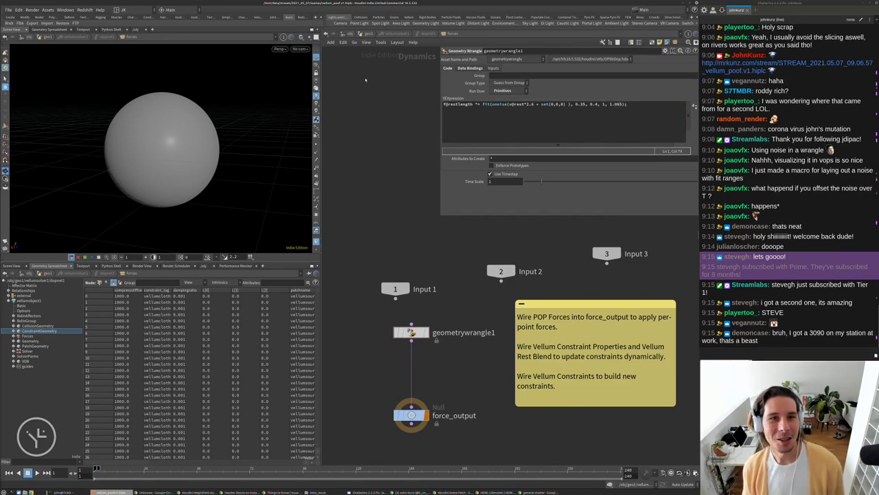
pyautogui.write('u')
pyautogui.click(397, 177)
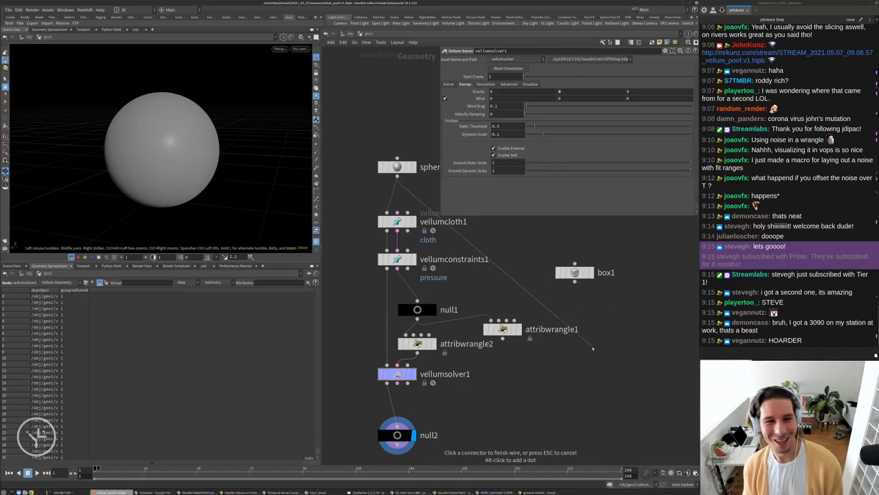
pyautogui.moveTo(540, 292); pyautogui.dragTo(522, 256, button='middle')
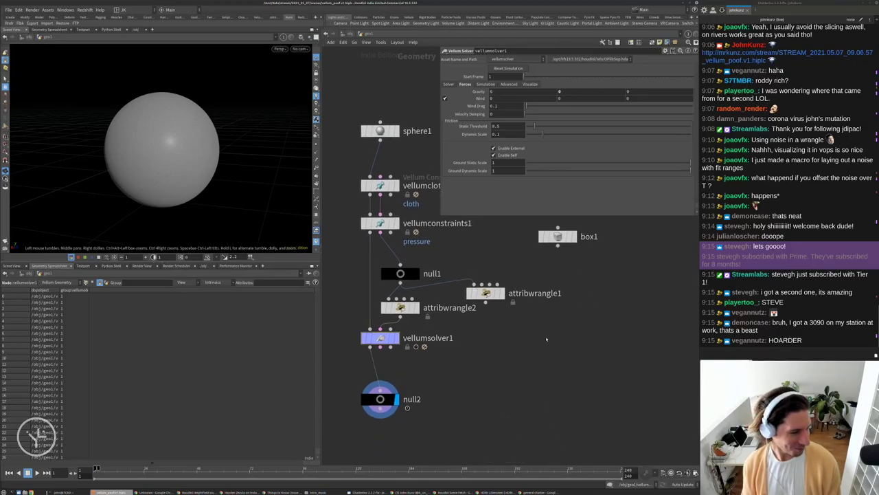
pyautogui.press('Up')
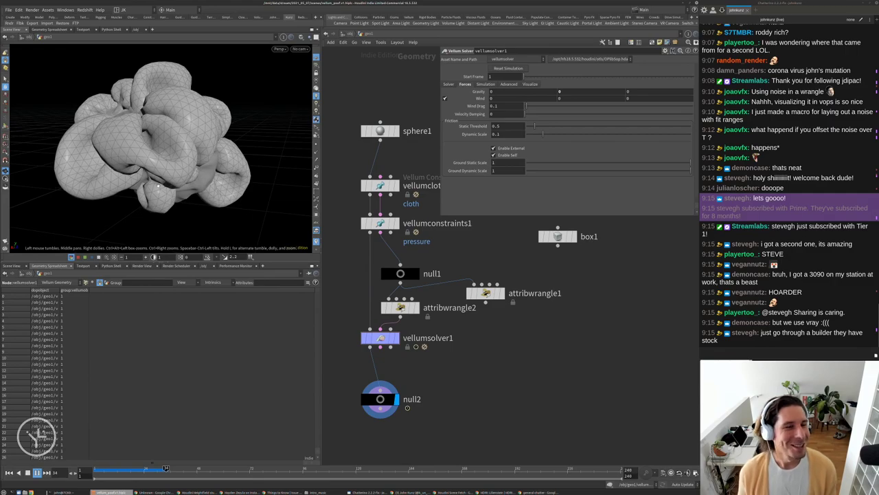
pyautogui.scroll(5, 258, 88)
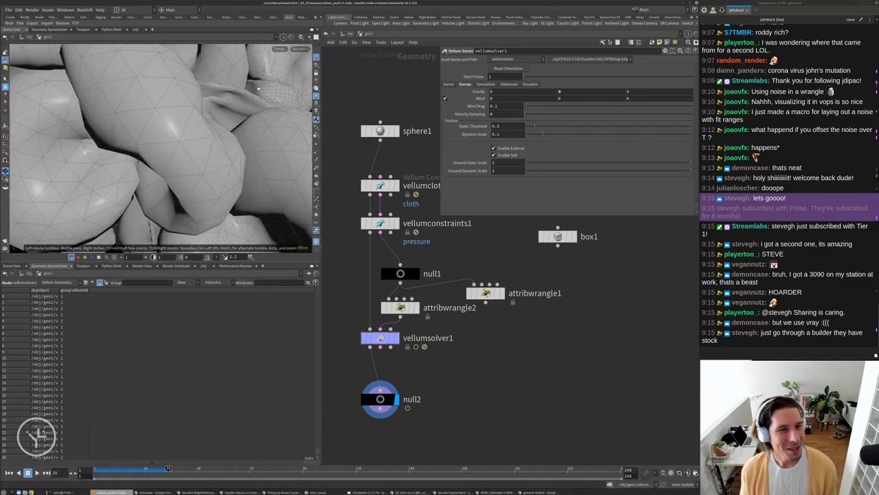
pyautogui.scroll(-5, 172, 161)
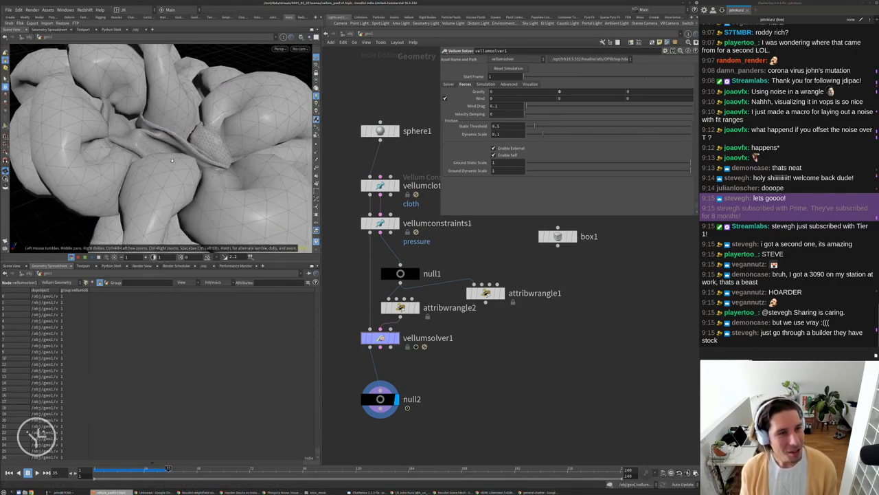
pyautogui.moveTo(172, 160); pyautogui.dragTo(254, 134)
pyautogui.hotkey('ctrl', 'Up')
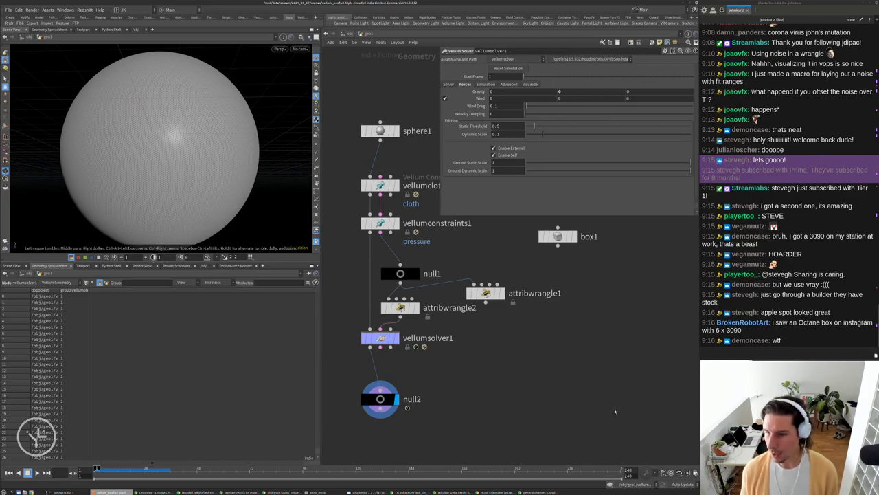
pyautogui.moveTo(588, 397); pyautogui.dragTo(572, 355, button='middle')
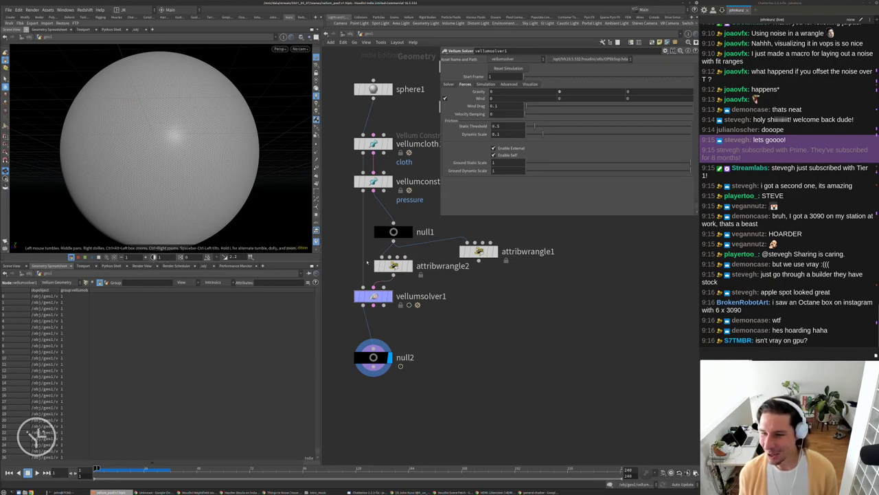
# Save the scene and replay the Vellum simulation.
pyautogui.click(9, 10)
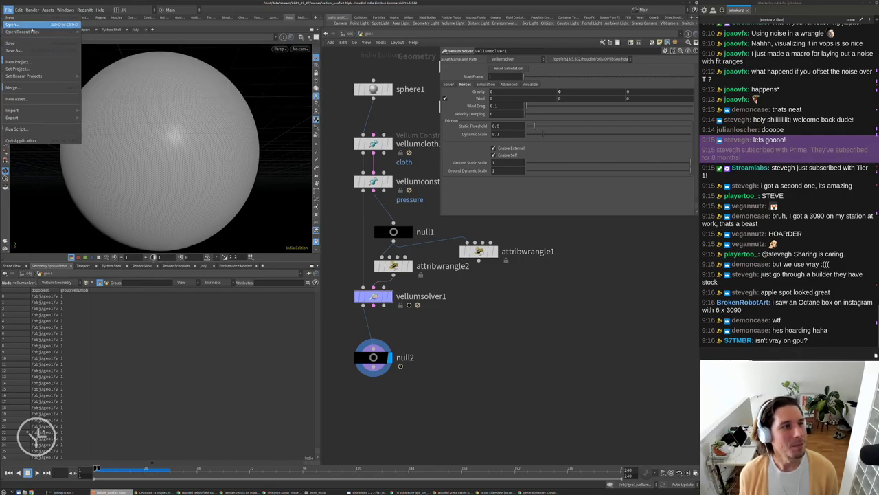
pyautogui.click(67, 43)
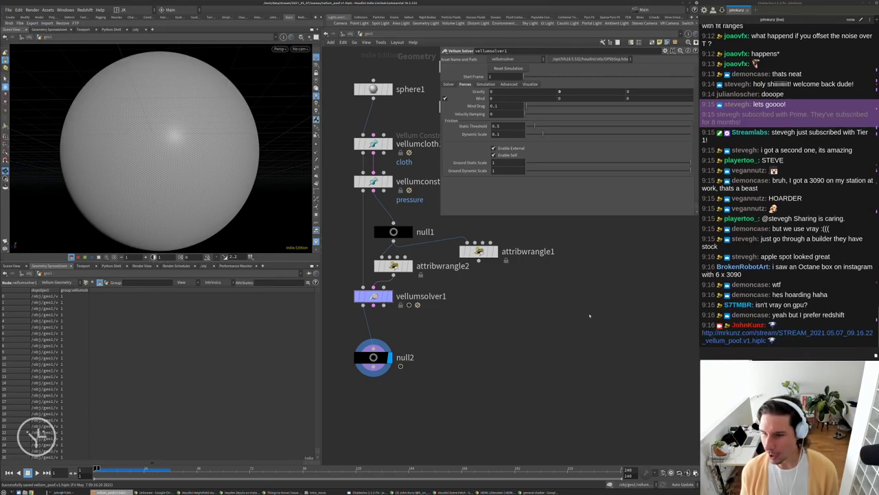
pyautogui.press('Up')
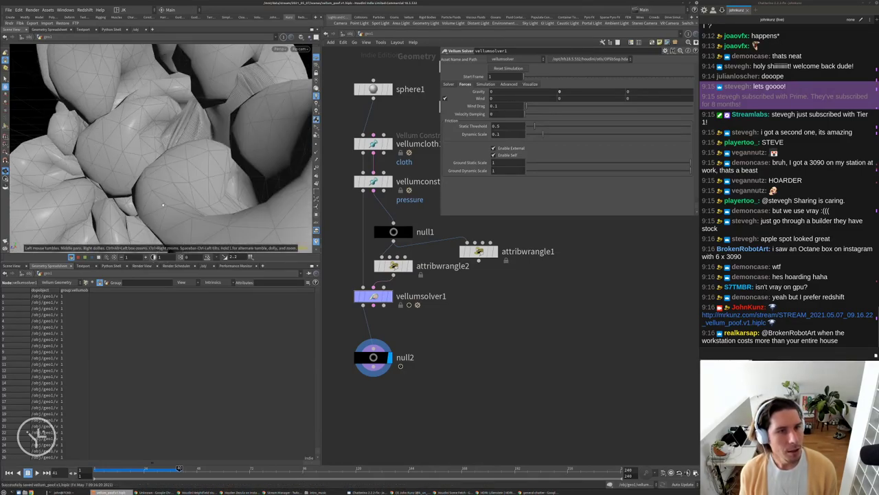
pyautogui.hotkey('ctrl', 's')
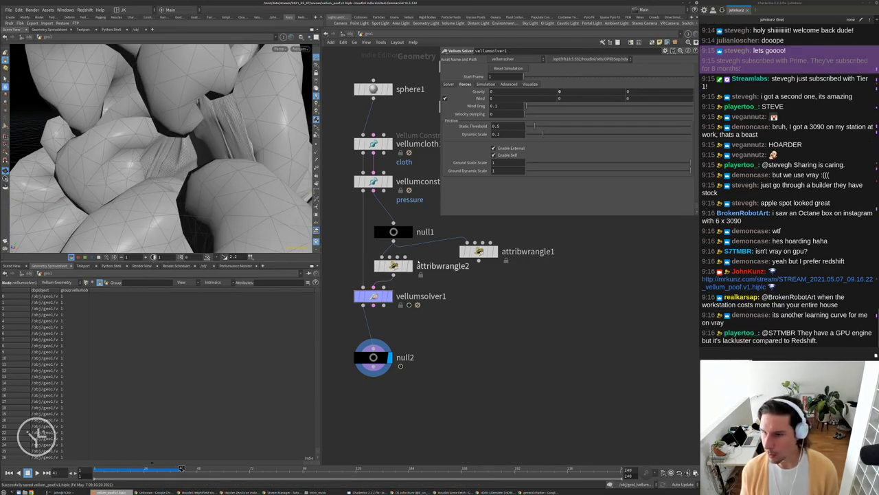
# Orbit and zoom around the inflating cloth, then rewind to frame 1.
pyautogui.moveTo(206, 164); pyautogui.dragTo(137, 171)
pyautogui.scroll(-5, 255, 183)
pyautogui.scroll(5, 178, 182)
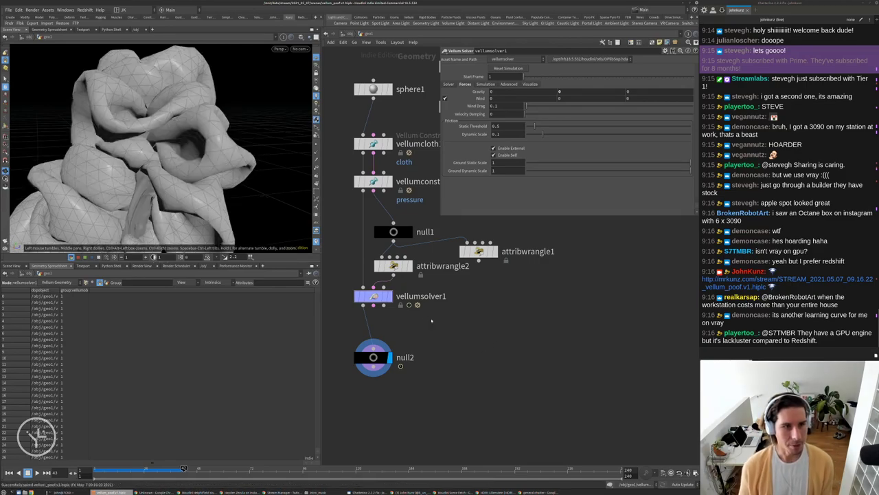
pyautogui.hotkey('ctrl', 's')
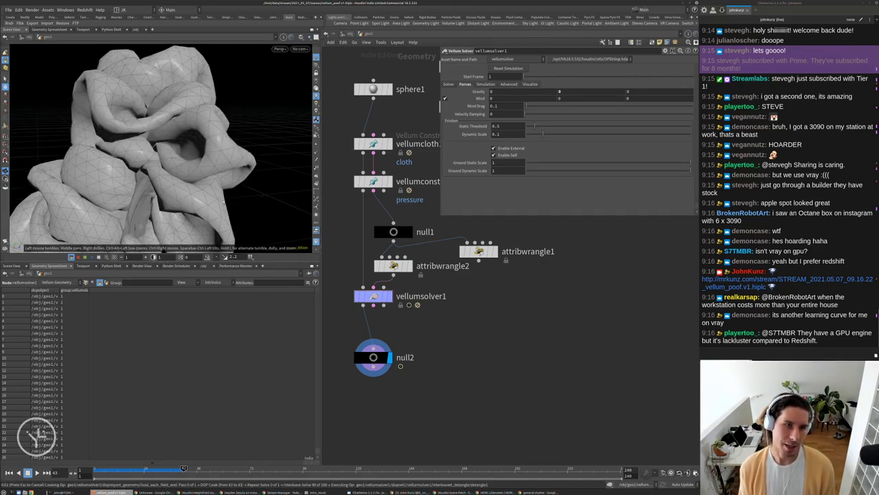
pyautogui.hotkey('ctrl', 'Left')
# Inspect attribwrangle2's restlength and restvector in the spreadsheet, redisplay null2 and scrub to frame 34.
pyautogui.click(410, 266)
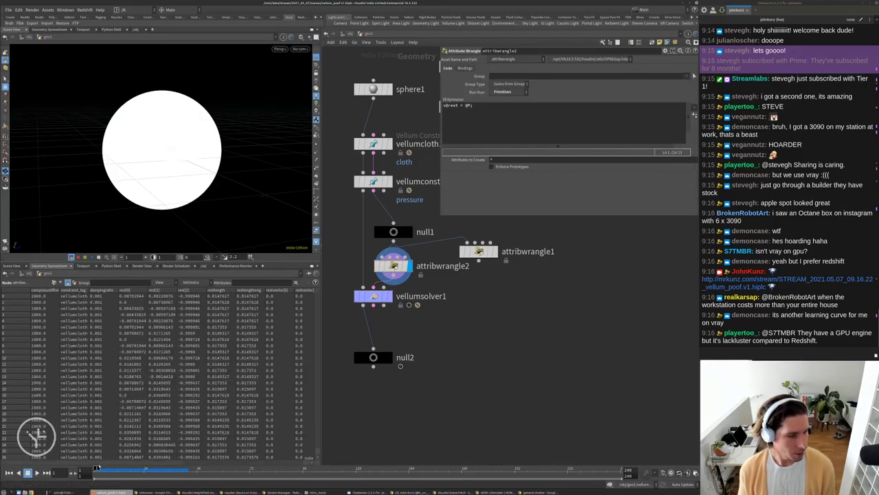
pyautogui.hscroll(5, 36, 434)
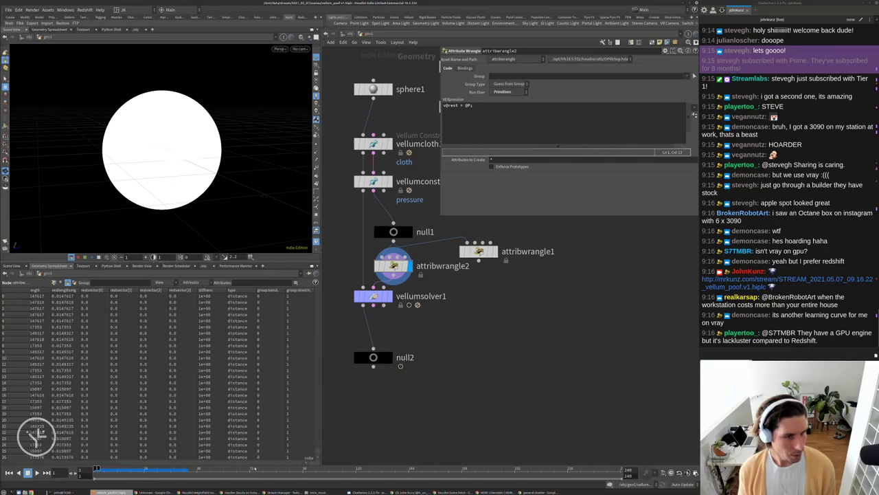
pyautogui.hscroll(-5, 36, 434)
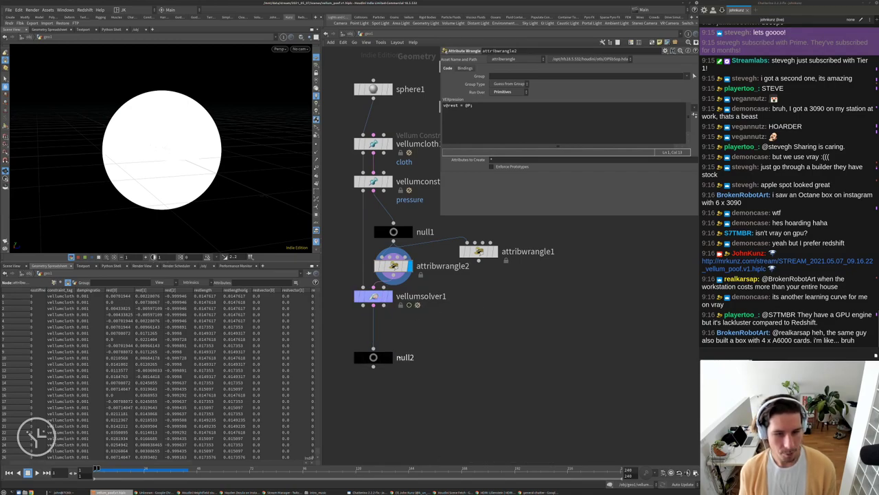
pyautogui.click(389, 357)
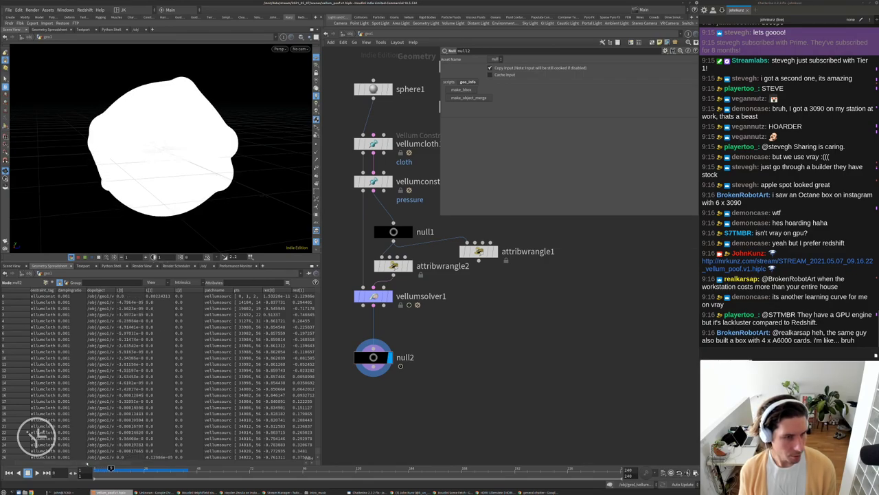
pyautogui.moveTo(87, 465); pyautogui.dragTo(249, 468)
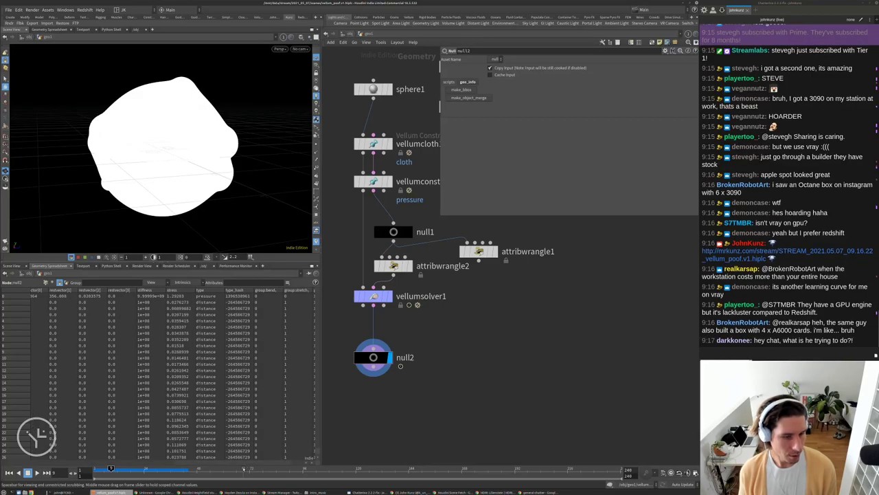
pyautogui.moveTo(248, 467); pyautogui.dragTo(152, 462)
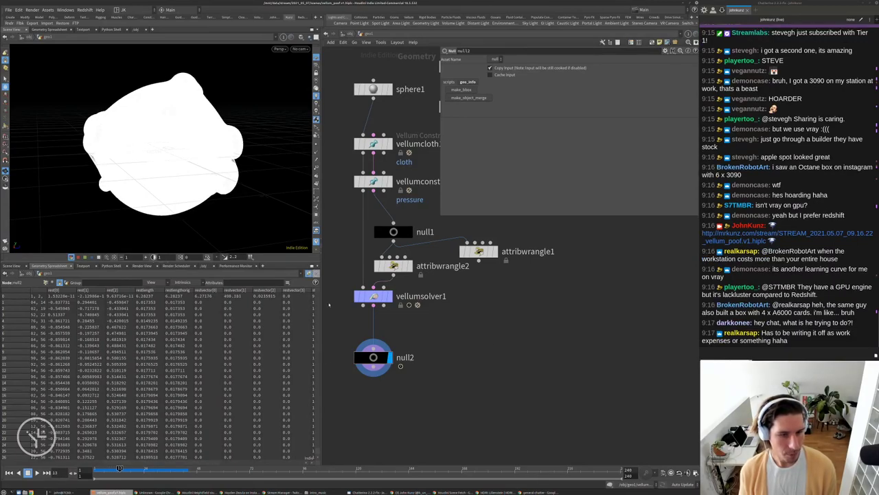
pyautogui.scroll(-10, 316, 302)
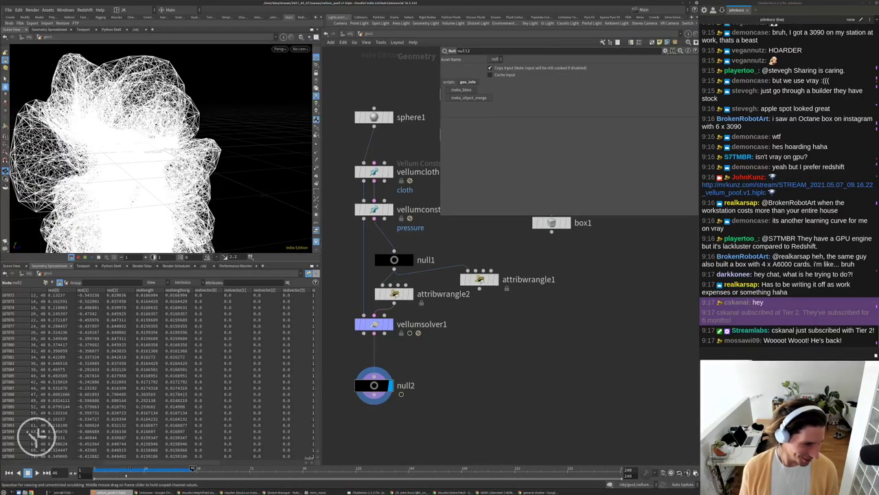
# Rewind the inflated cloth to frame 1 and dive into vellumsolver1 to reach geometrywrangle1.
pyautogui.click(141, 469)
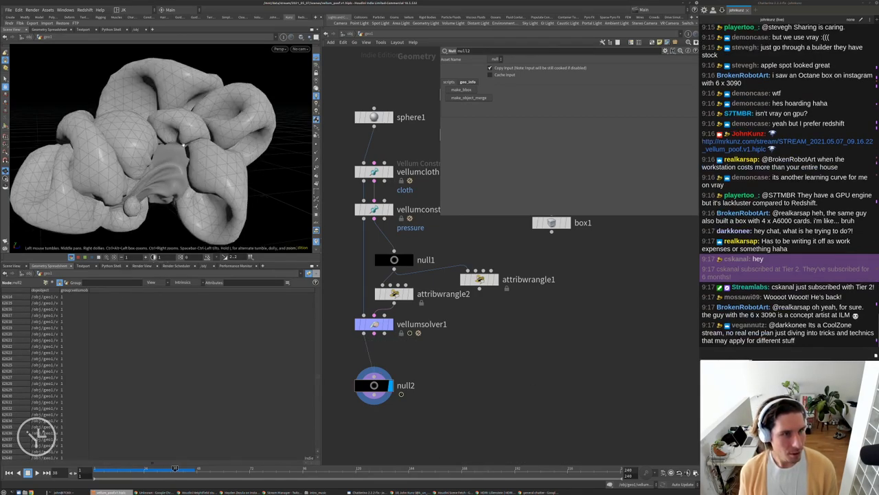
pyautogui.moveTo(184, 146); pyautogui.dragTo(187, 83)
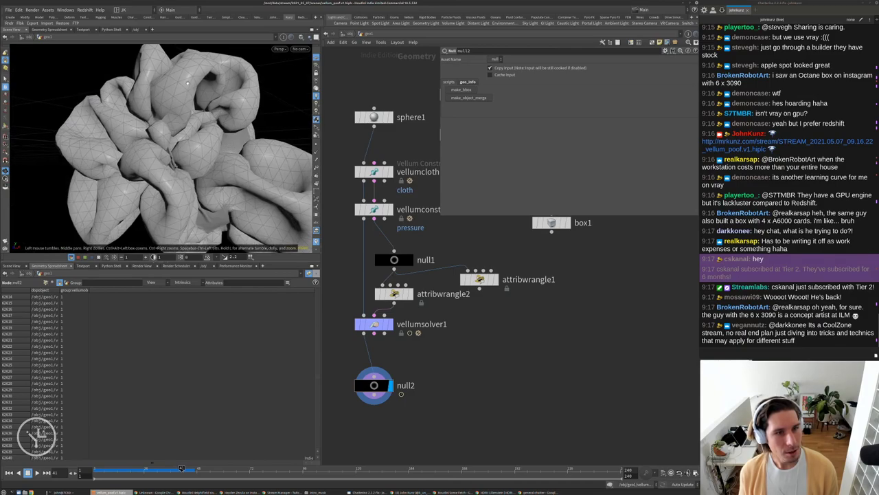
pyautogui.hotkey('ctrl', 'Up')
pyautogui.click(378, 325)
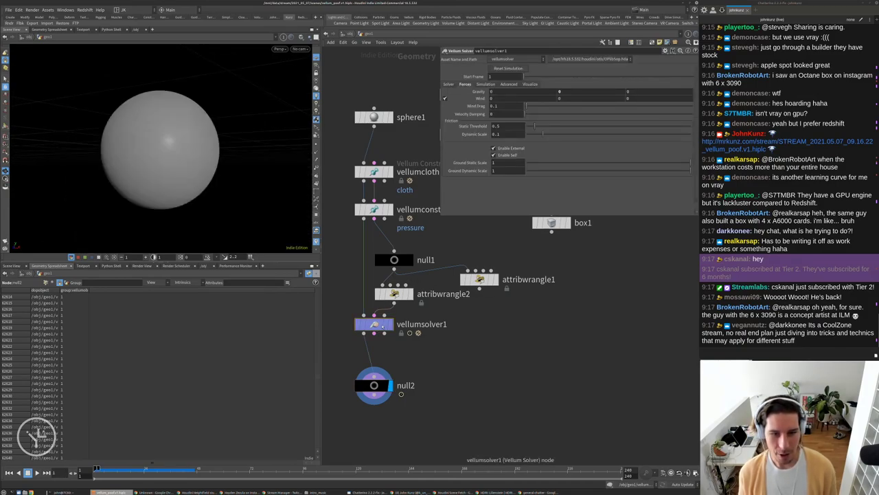
pyautogui.doubleClick(377, 325)
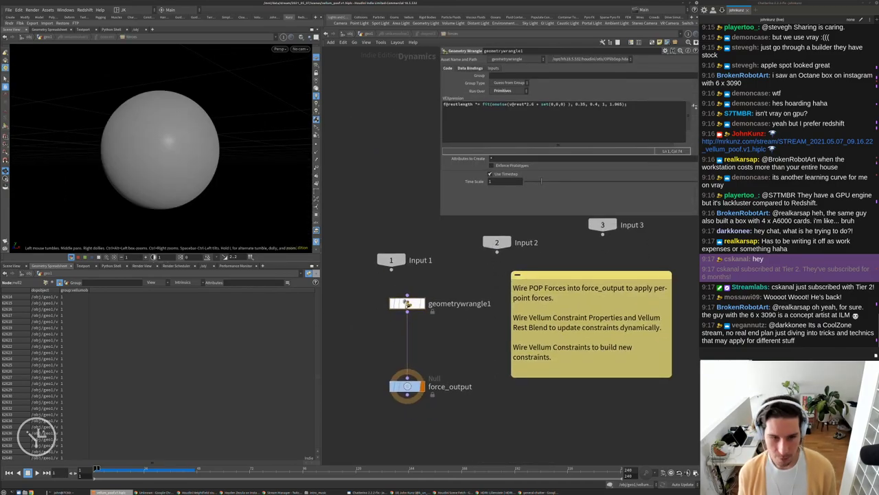
# Add a new VEX line starting f@restlength = min(f@restlength, ...) in geometrywrangle1.
pyautogui.click(564, 117)
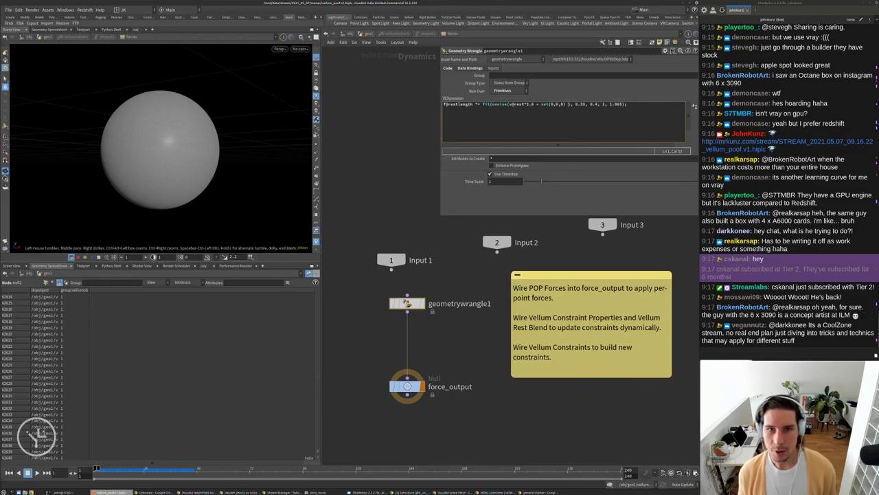
pyautogui.click(660, 112)
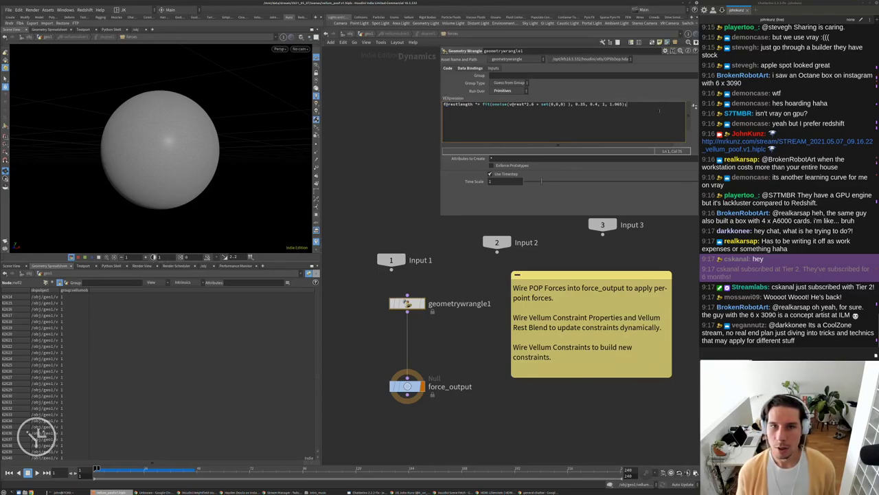
pyautogui.write('f@restlength')
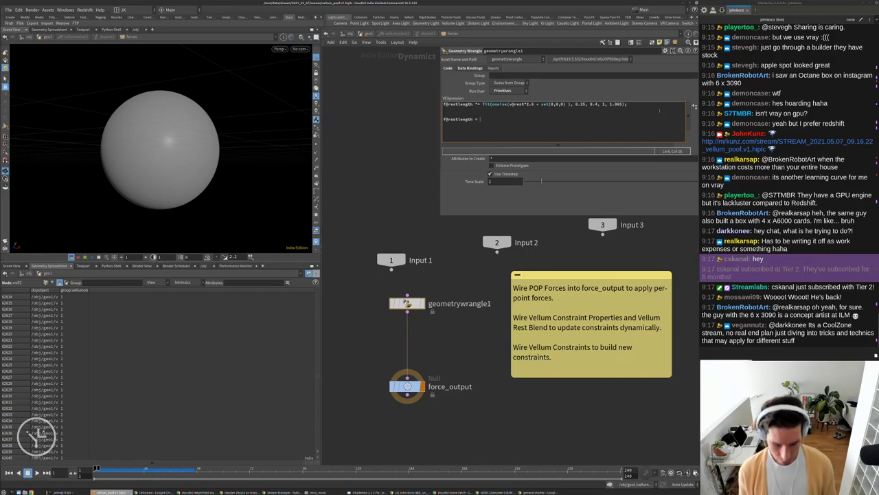
pyautogui.write(' = min')
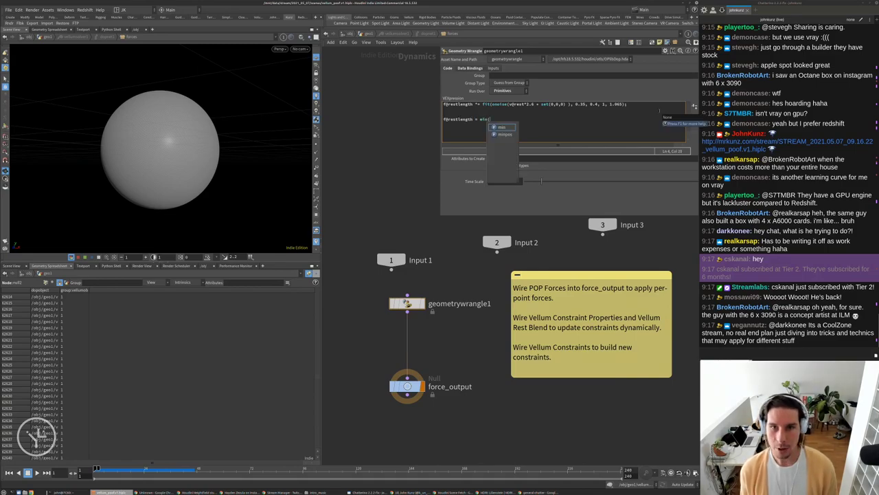
pyautogui.write('(')
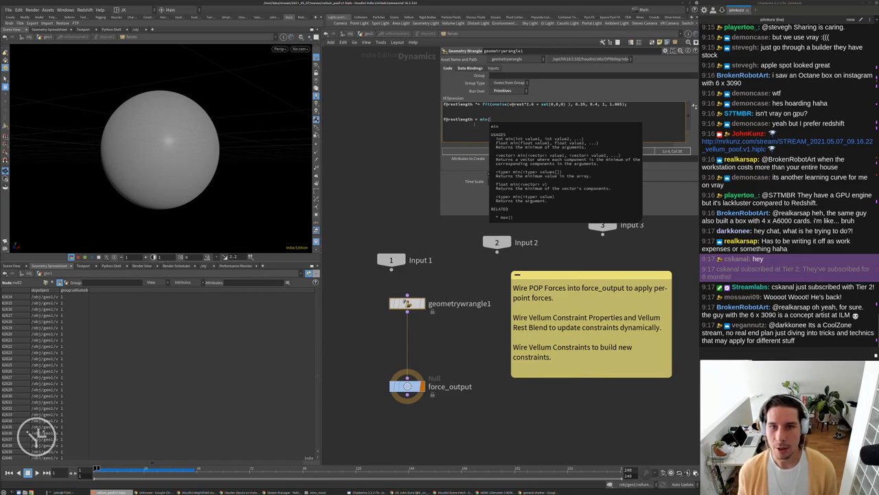
pyautogui.doubleClick(458, 119)
pyautogui.hotkey('ctrl', 'c')
pyautogui.click(545, 137)
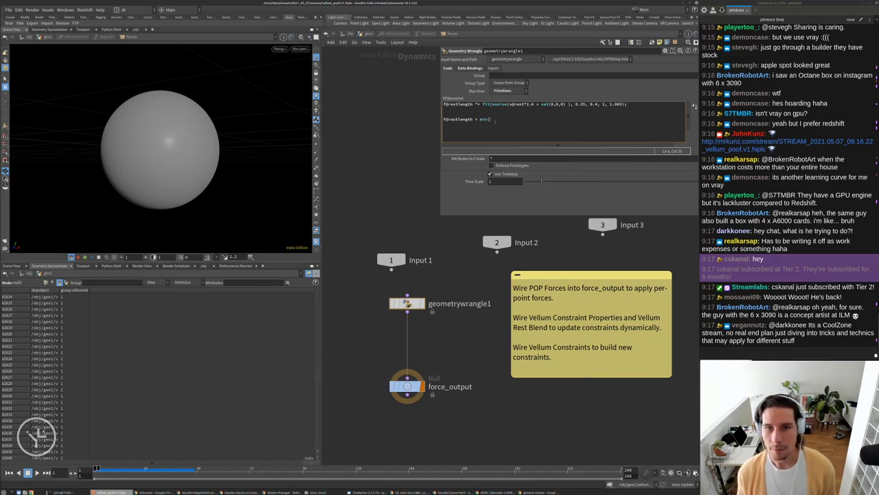
pyautogui.hotkey('ctrl', 'v')
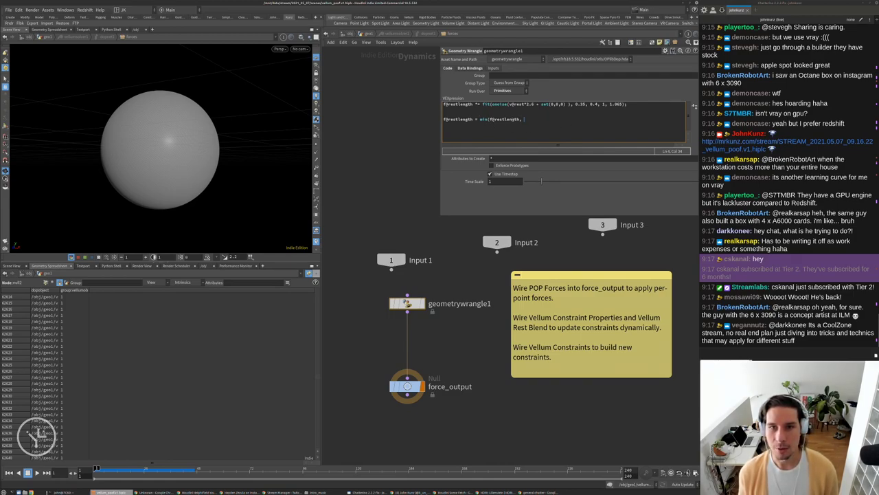
# Finish the min() with f@restlengthorig*1.2 and return to the geo1 network.
pyautogui.hotkey('ctrl', 'shift', 'Left')
pyautogui.hotkey('ctrl', 'shift', 'Left')
pyautogui.hotkey('ctrl', 'shift', 'Left')
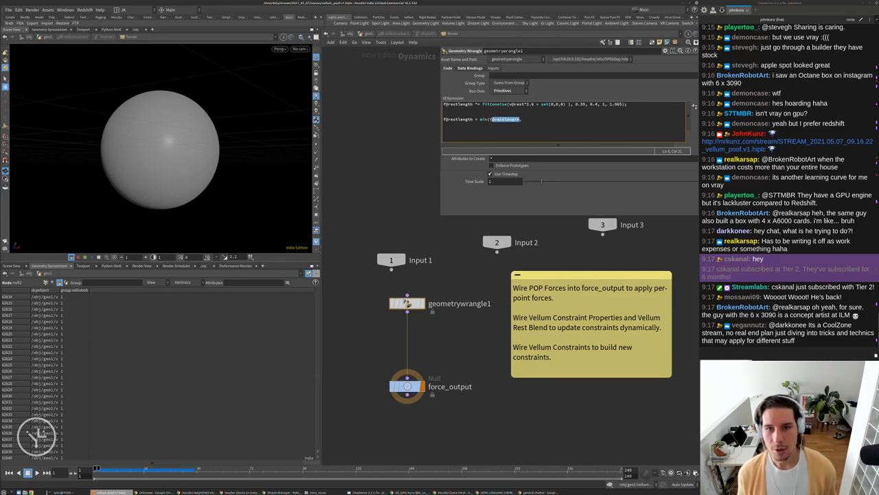
pyautogui.click(551, 118)
pyautogui.write('f@restlengthorig')
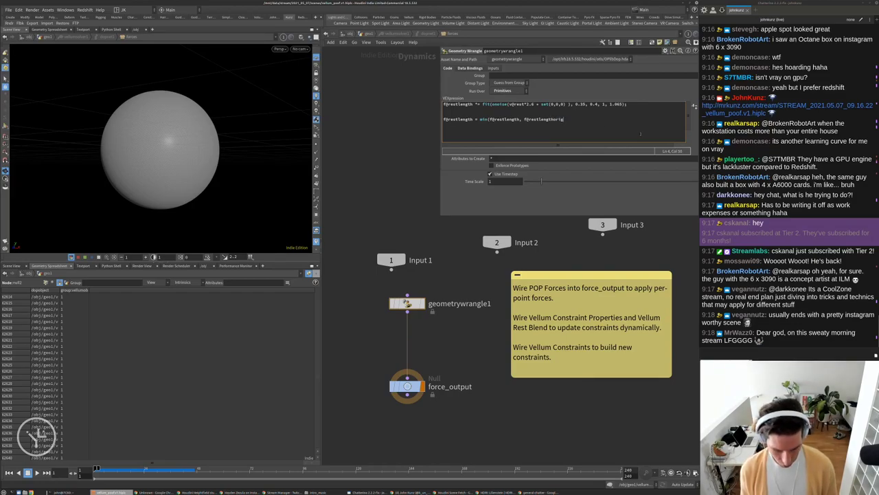
pyautogui.write('*1.2);')
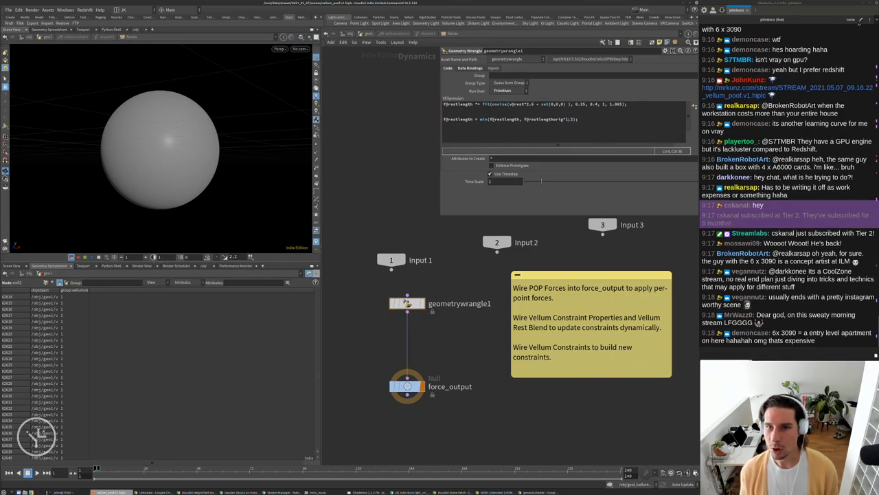
pyautogui.click(566, 118)
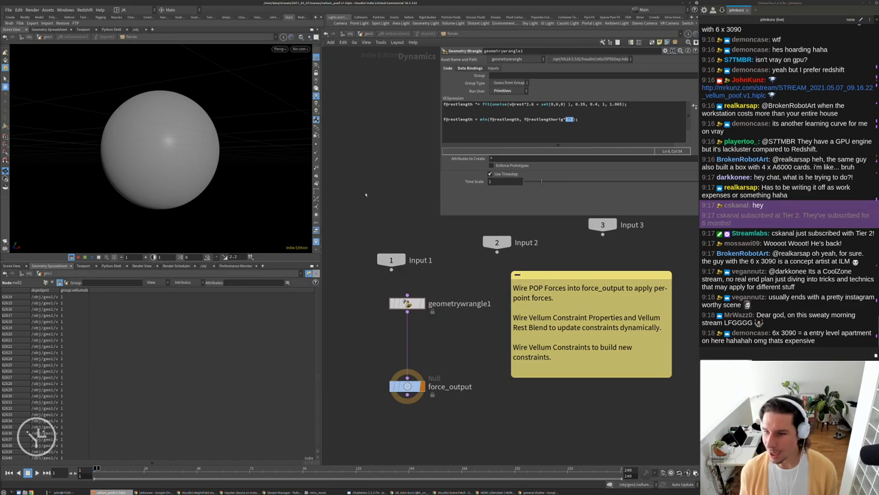
pyautogui.click(373, 33)
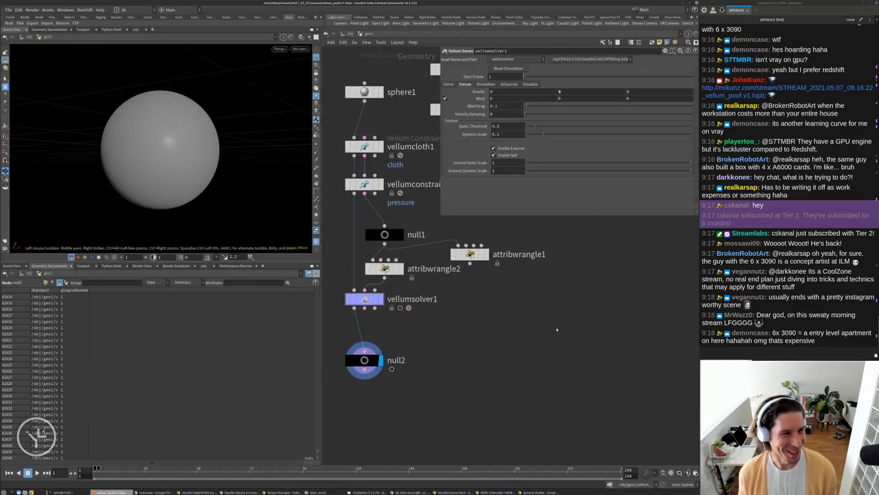
# Play the sim twice to preview the bumps, reset to frame 1, and re-enter vellumsolver1.
pyautogui.press('Up')
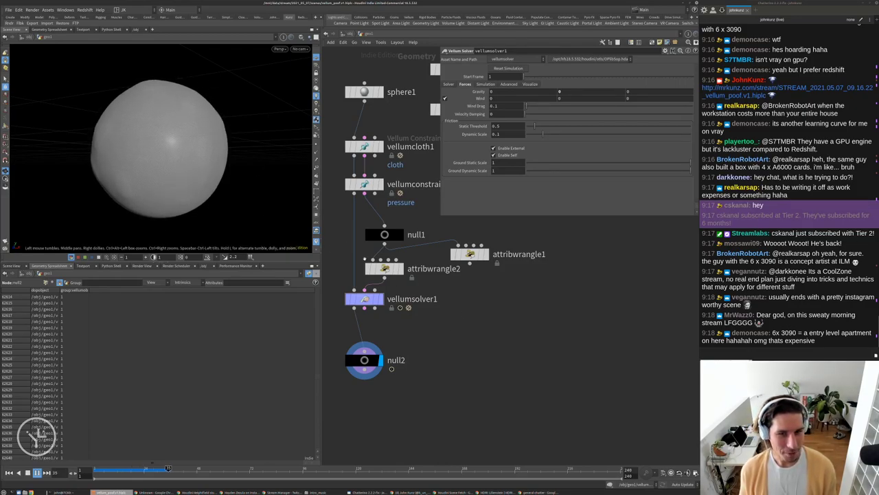
pyautogui.hotkey('ctrl', 'Up')
pyautogui.doubleClick(364, 299)
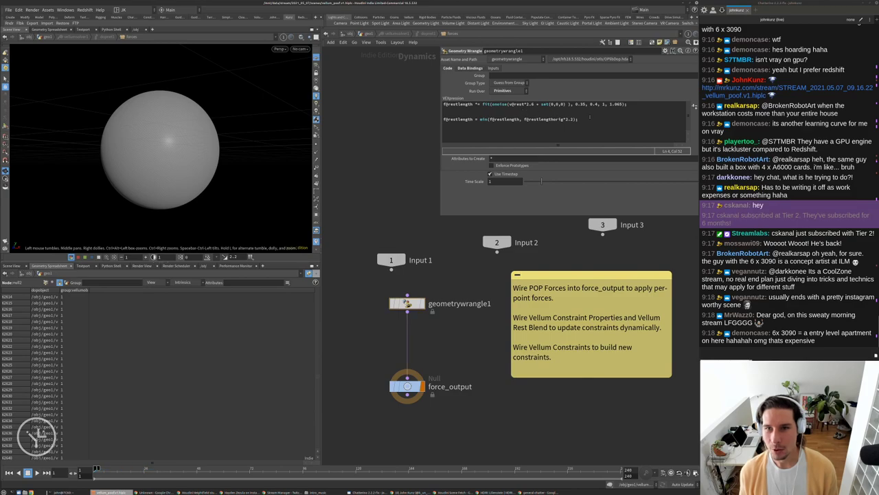
pyautogui.press('u')
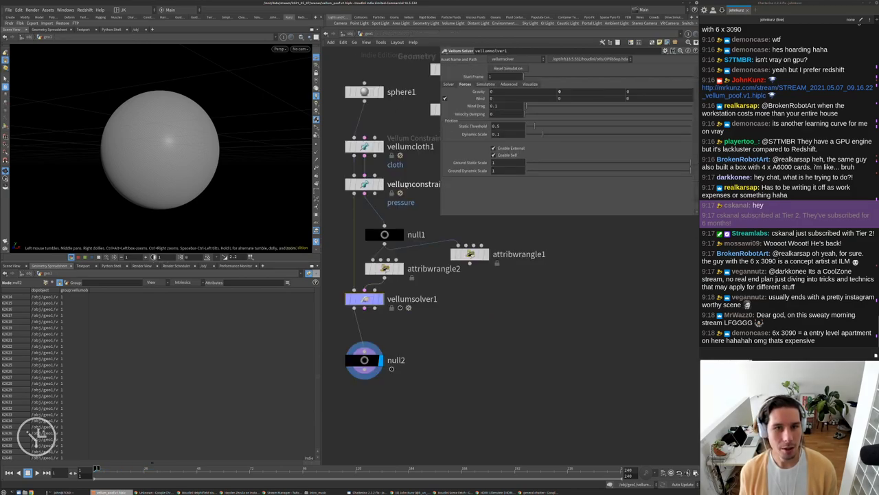
pyautogui.press('Up')
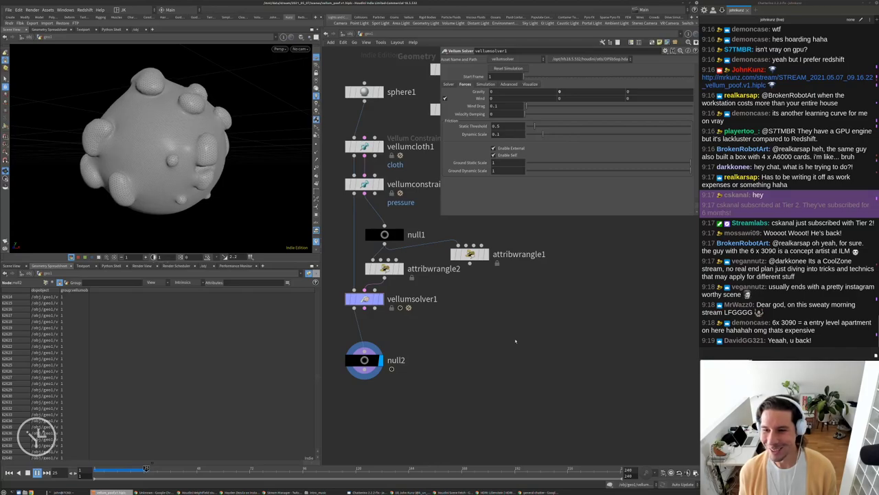
pyautogui.hotkey('ctrl', 'Up')
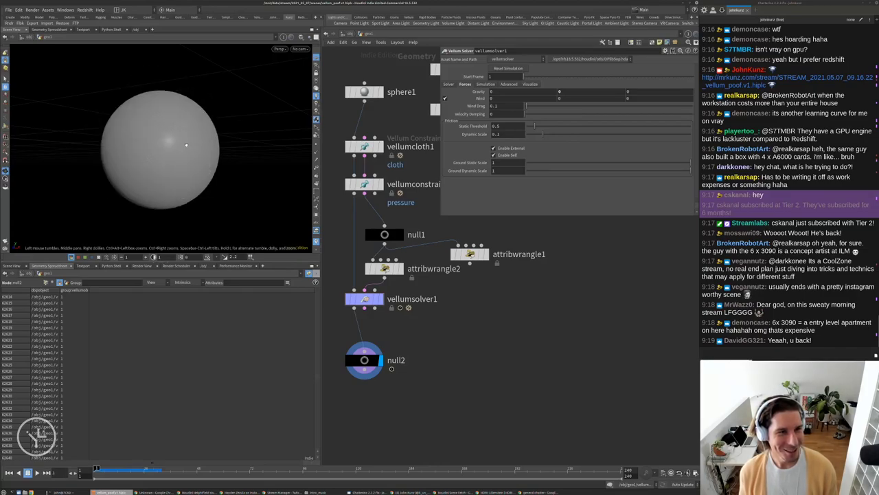
pyautogui.doubleClick(359, 301)
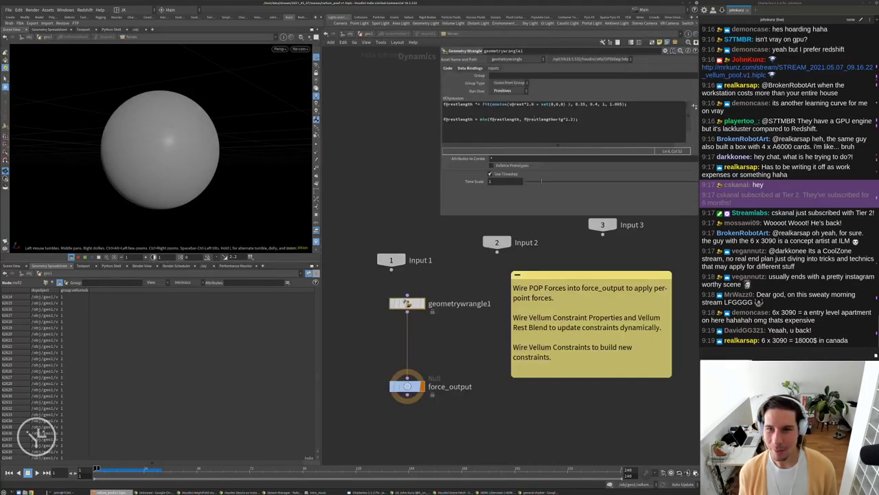
# Change the min() multiplier from 2.2 to 5, replay the simulation, and return to the start frame.
pyautogui.moveTo(564, 119); pyautogui.dragTo(573, 119)
pyautogui.write('5')
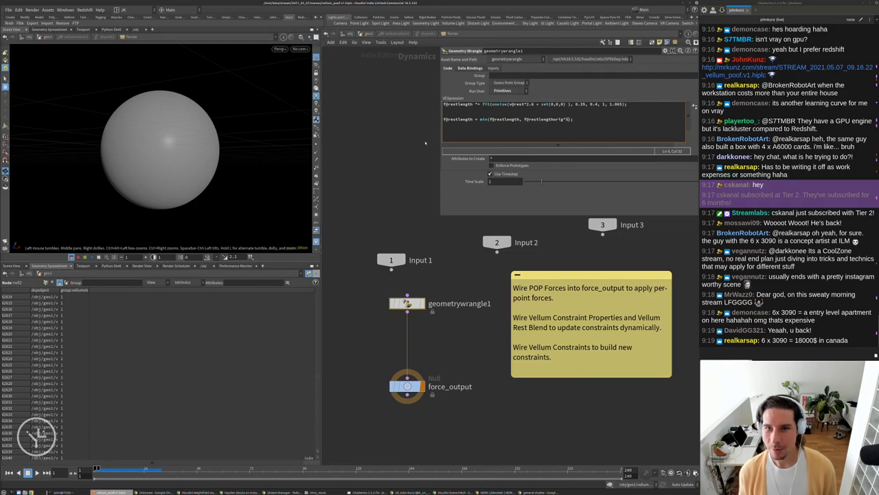
pyautogui.write('u')
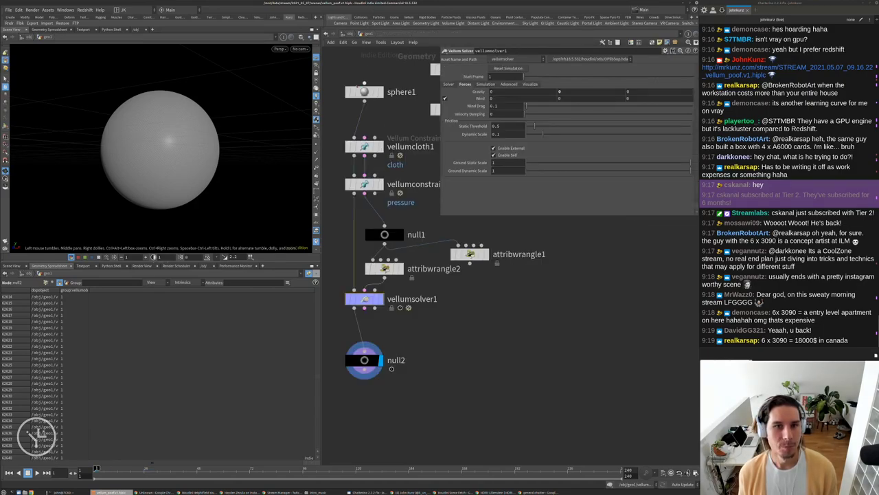
pyautogui.press('Up')
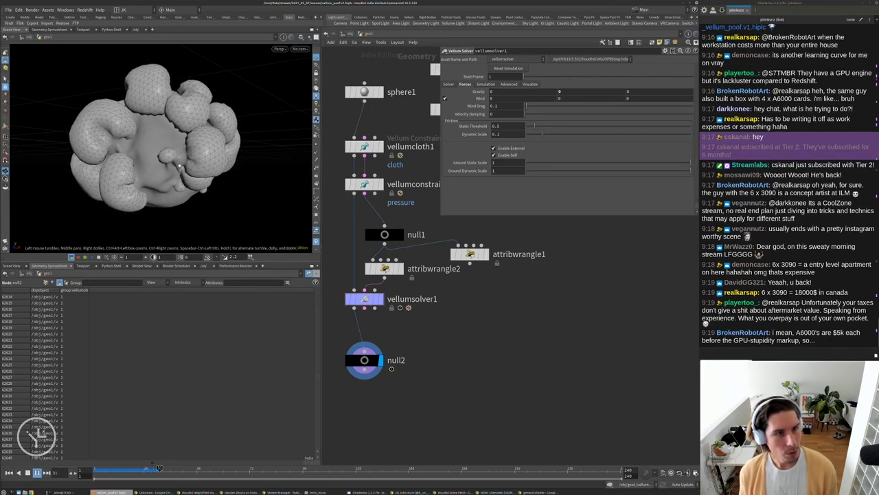
pyautogui.press('Up')
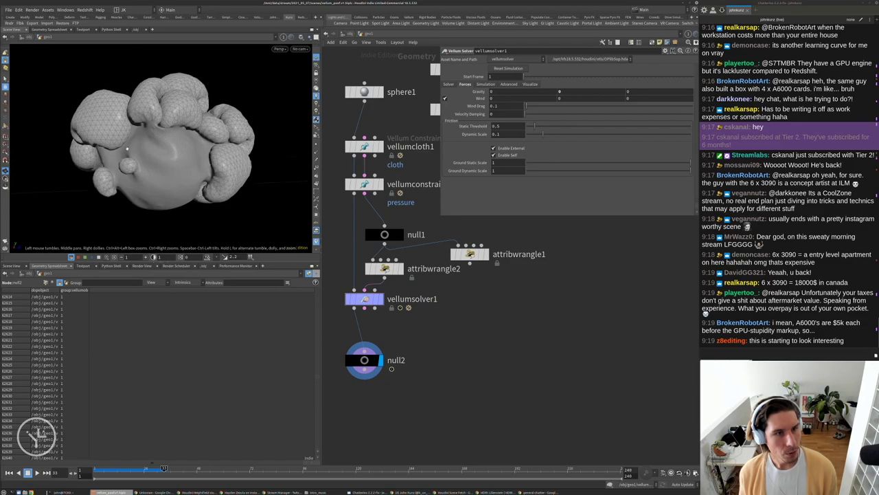
pyautogui.press('Up')
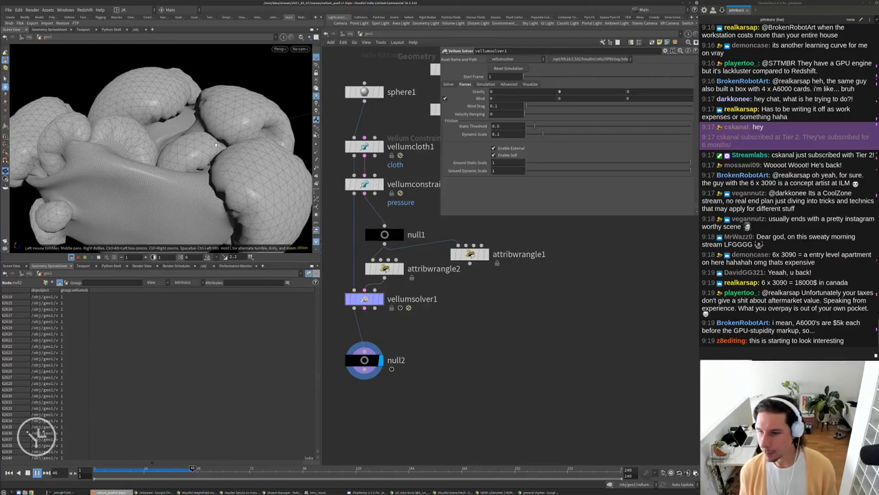
pyautogui.scroll(-5, 206, 151)
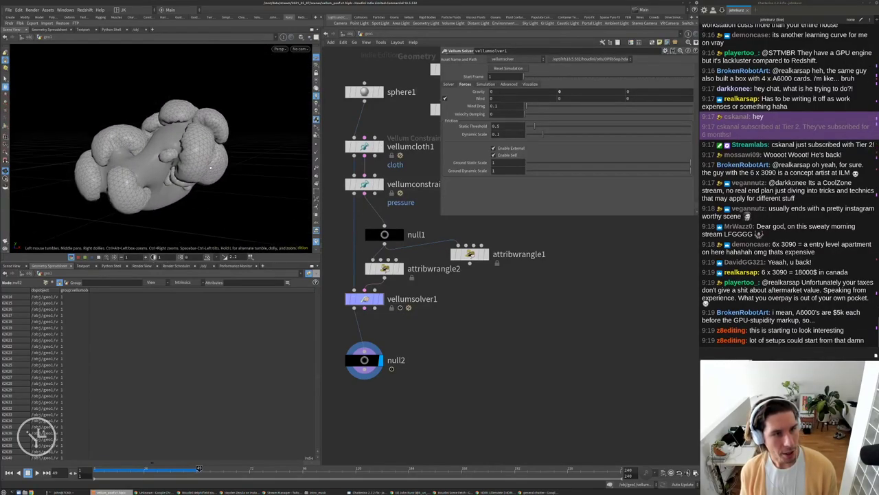
pyautogui.hotkey('ctrl', 'Up')
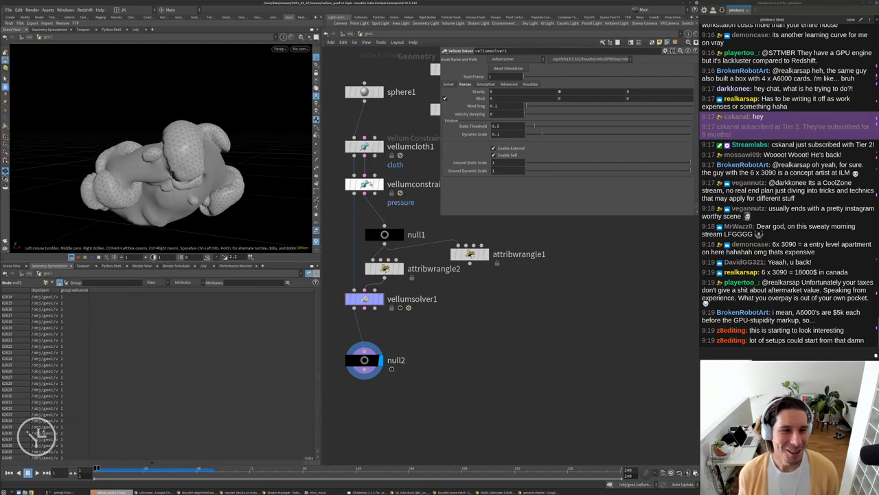
pyautogui.hotkey('ctrl', 'Up')
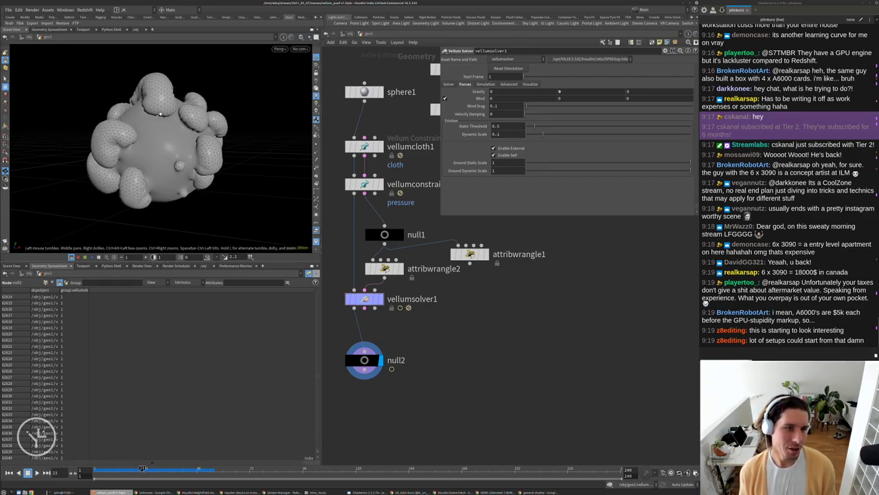
# Set the pressure vellumconstraints node's Rest Length Scale to 4.
pyautogui.hotkey('ctrl', 'Up')
pyautogui.click(365, 184)
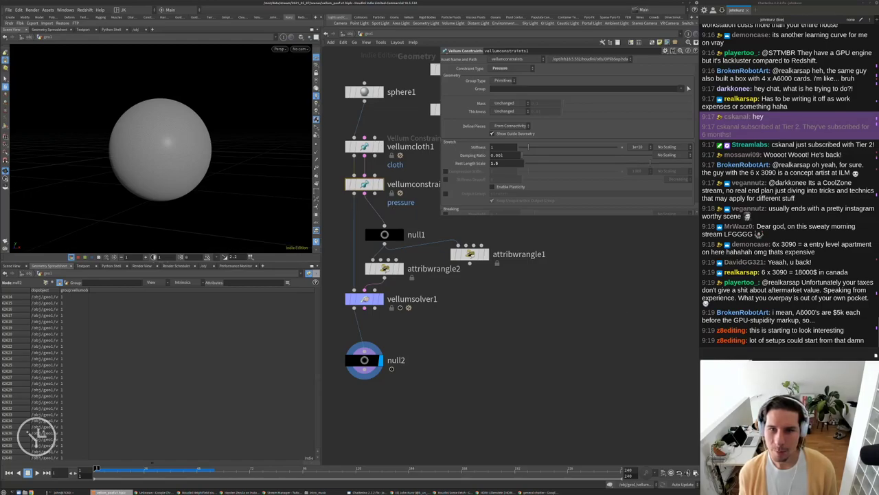
pyautogui.click(505, 163)
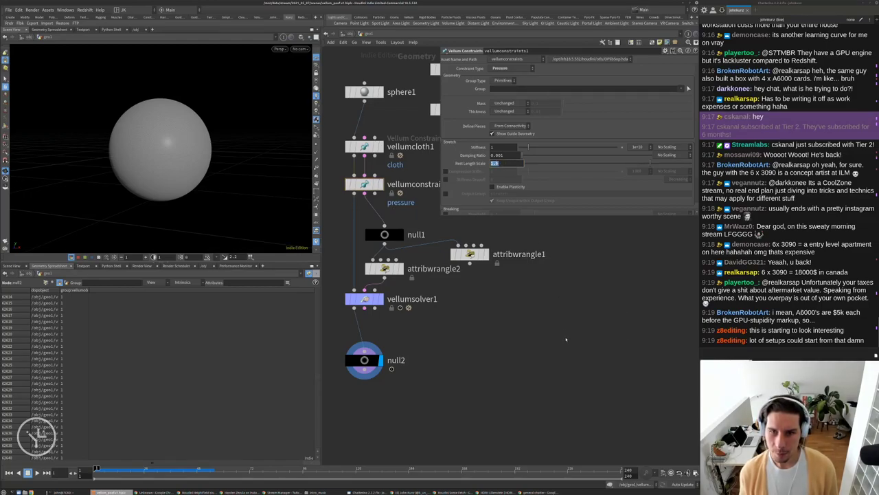
pyautogui.press('Return')
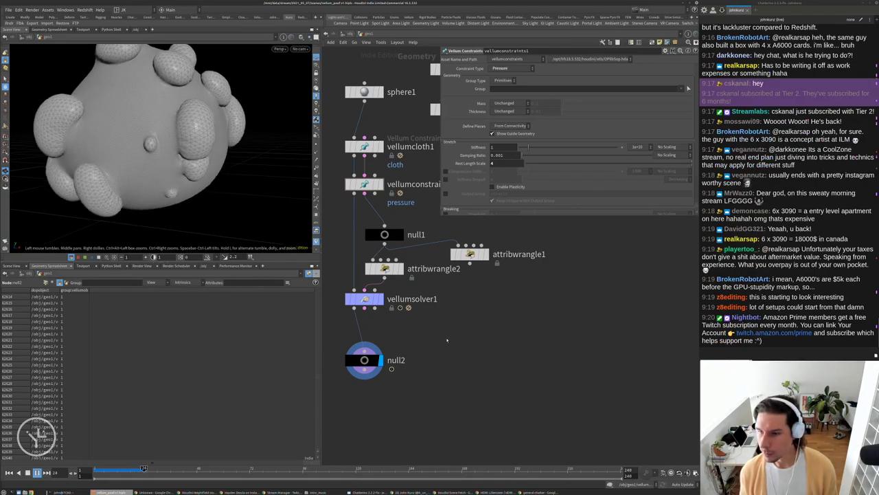
# Replay the simulation to view the larger folded lobes, then rewind to frame 1.
pyautogui.hotkey('ctrl', 'Up')
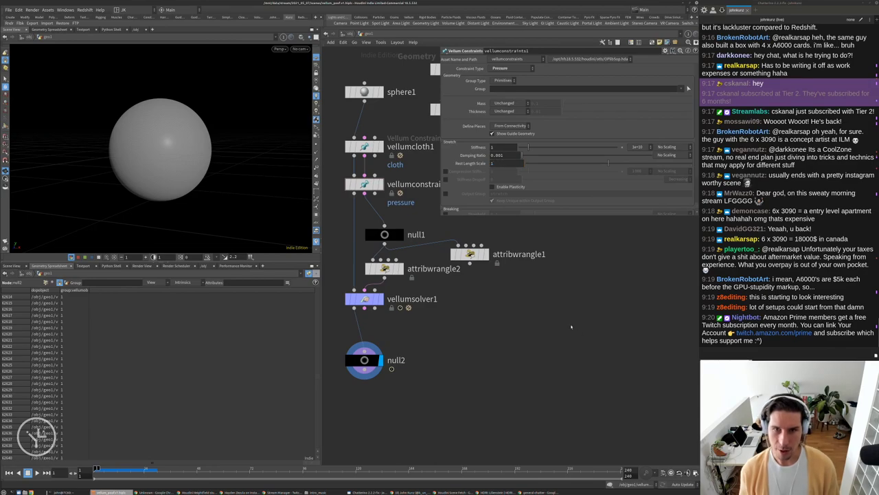
pyautogui.press('Up')
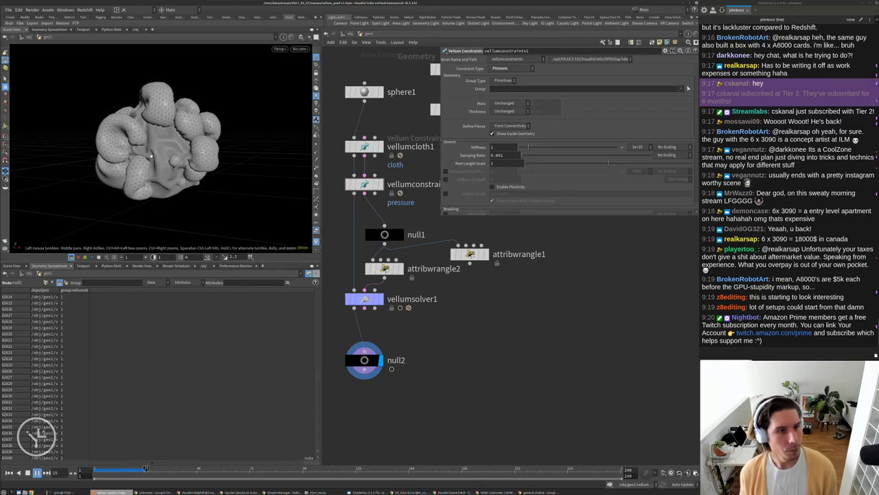
pyautogui.press('Up')
pyautogui.moveTo(152, 156); pyautogui.dragTo(227, 175)
pyautogui.scroll(5, 206, 182)
pyautogui.scroll(-5, 227, 175)
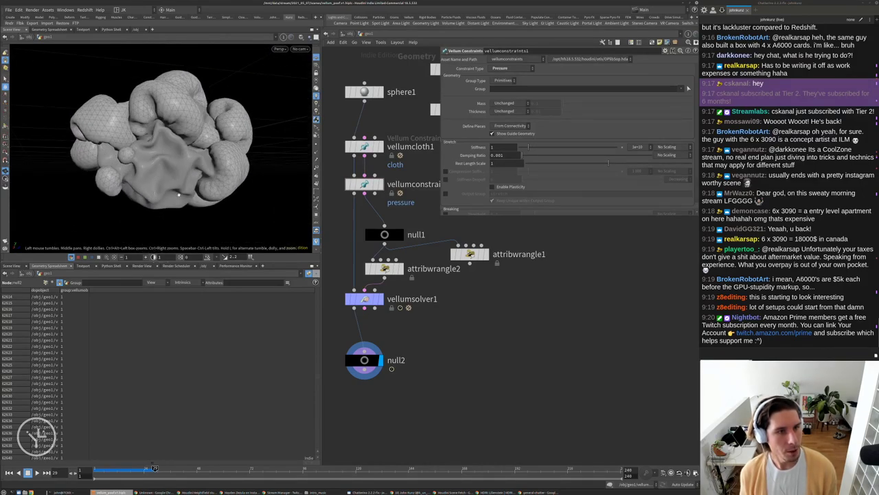
pyautogui.hotkey('ctrl', 'Up')
pyautogui.moveTo(458, 326); pyautogui.dragTo(498, 298, button='middle')
pyautogui.press('Tab')
# Add a Subdivide node, subdivide2, below null2.
pyautogui.write('sub')
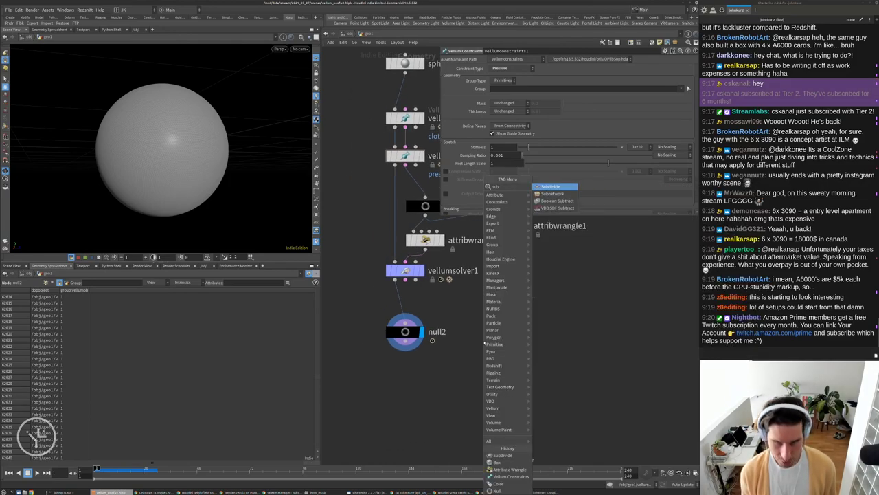
pyautogui.press('Return')
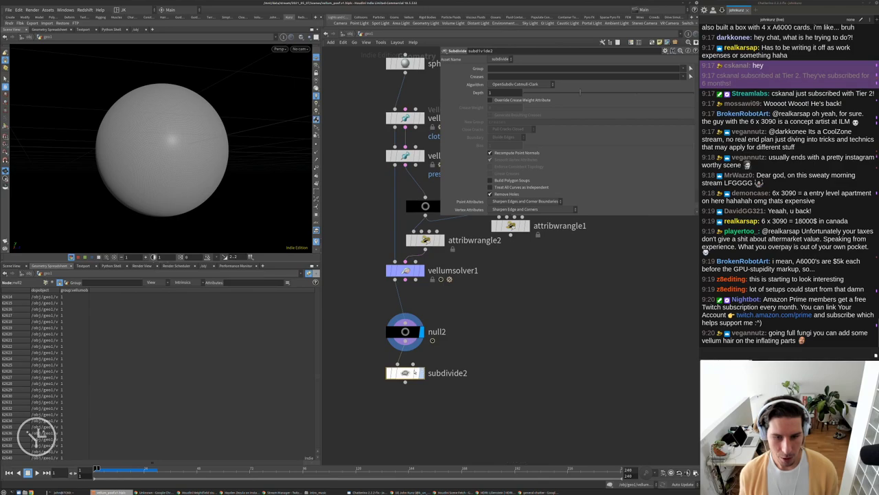
pyautogui.click(470, 354)
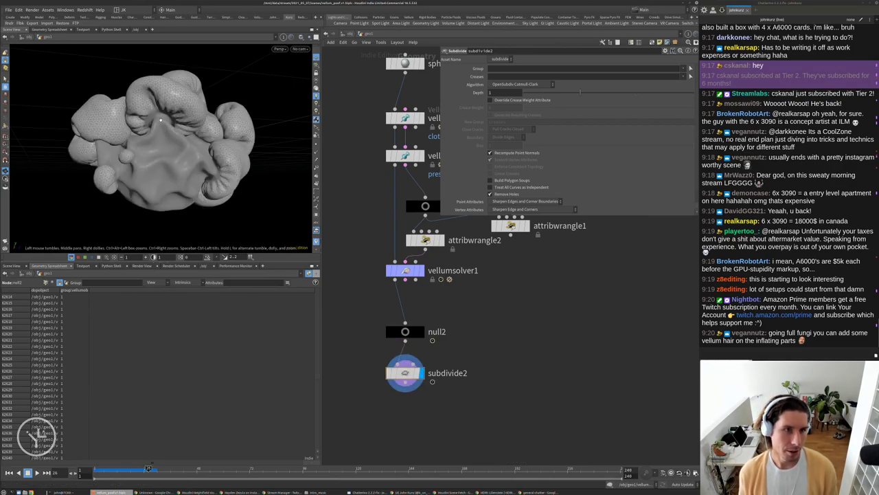
# Set the viewport shading to Smooth Wire Shaded.
pyautogui.click(301, 38)
pyautogui.click(323, 101)
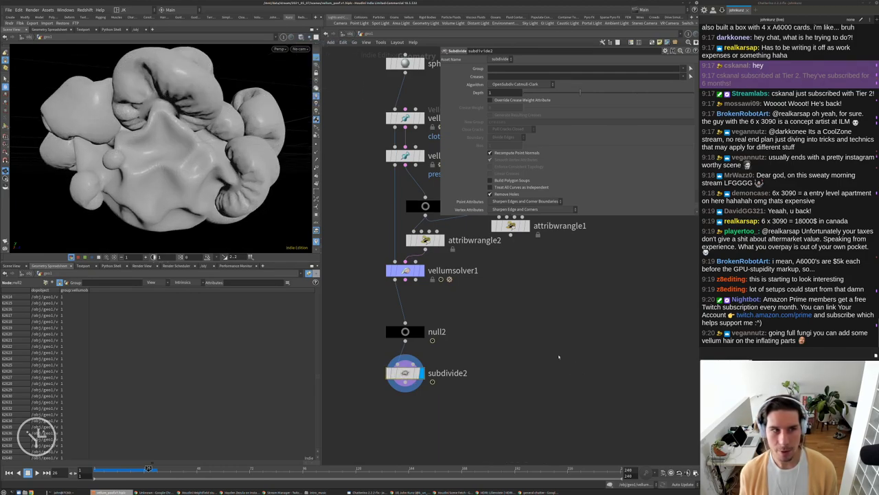
pyautogui.scroll(4, 222, 120)
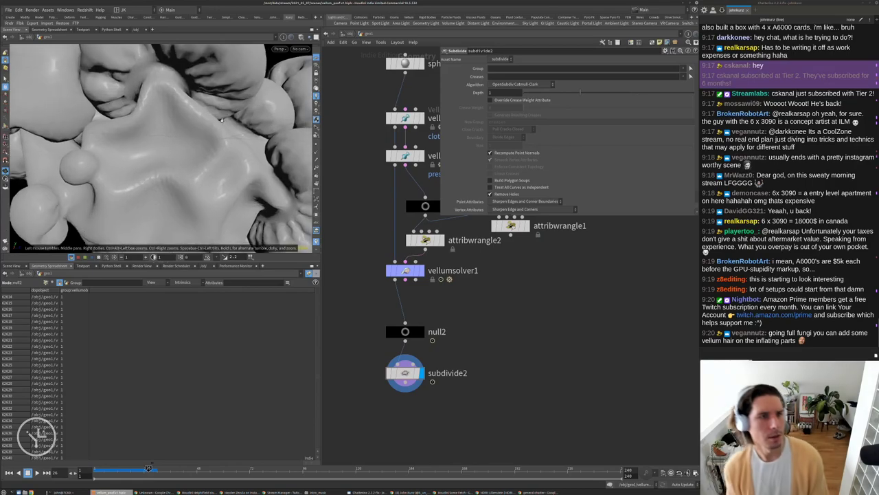
pyautogui.scroll(5, 221, 120)
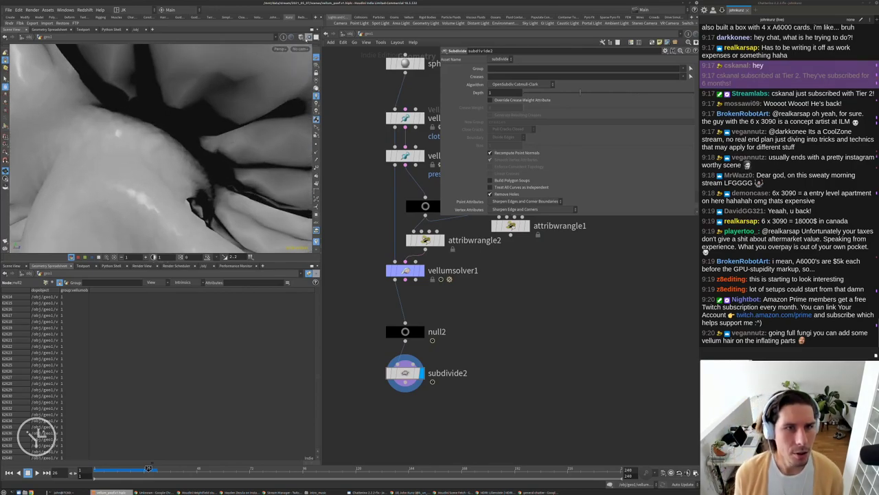
pyautogui.click(307, 36)
pyautogui.click(322, 110)
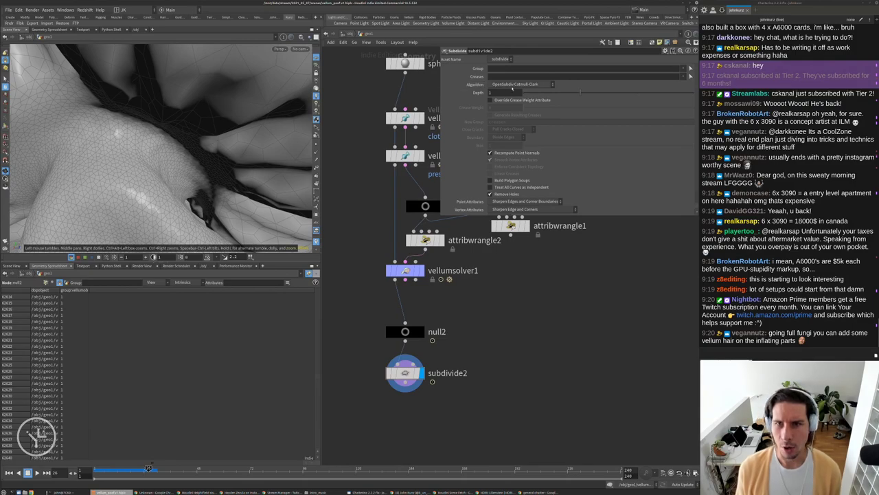
# Switch subdivide2's Algorithm to OpenSubdiv Loop and orbit to inspect the folded mesh.
pyautogui.click(535, 84)
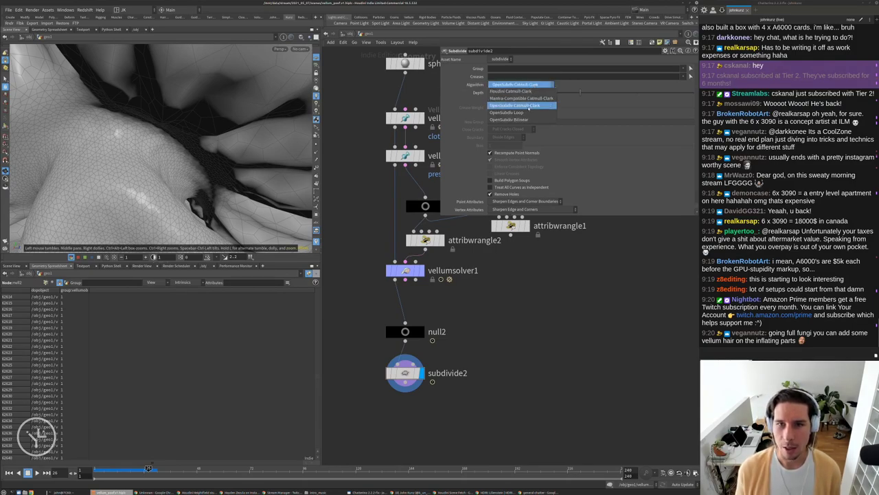
pyautogui.click(512, 112)
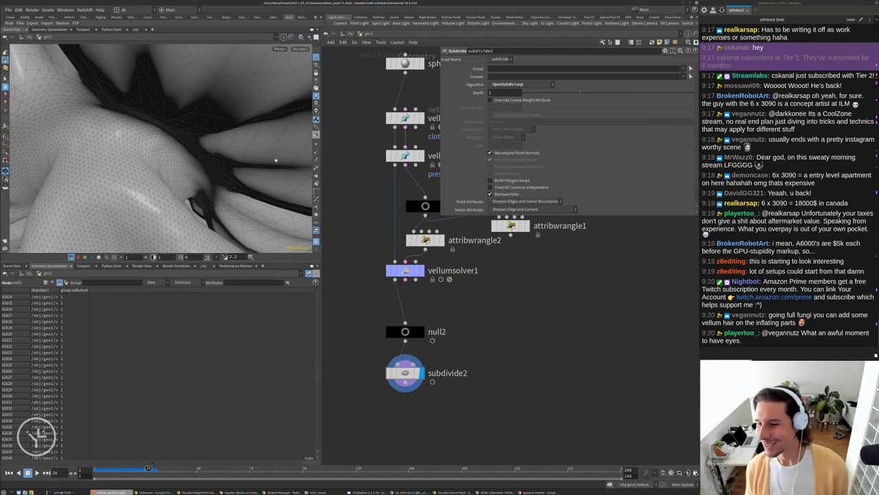
pyautogui.scroll(-5, 234, 172)
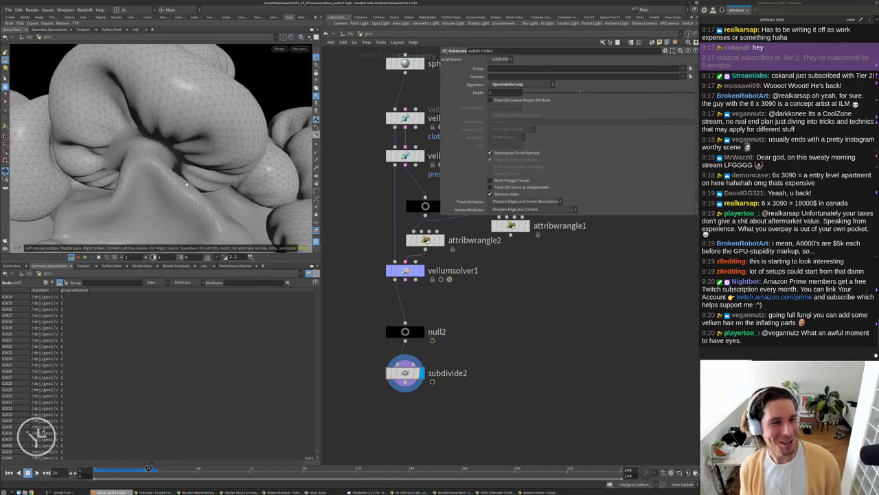
pyautogui.moveTo(227, 192); pyautogui.dragTo(149, 142)
pyautogui.scroll(-5, 153, 144)
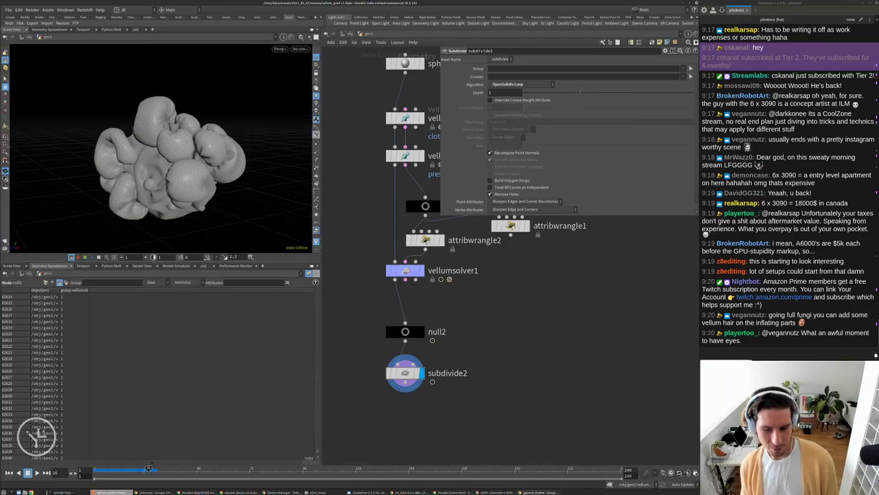
pyautogui.click(492, 491)
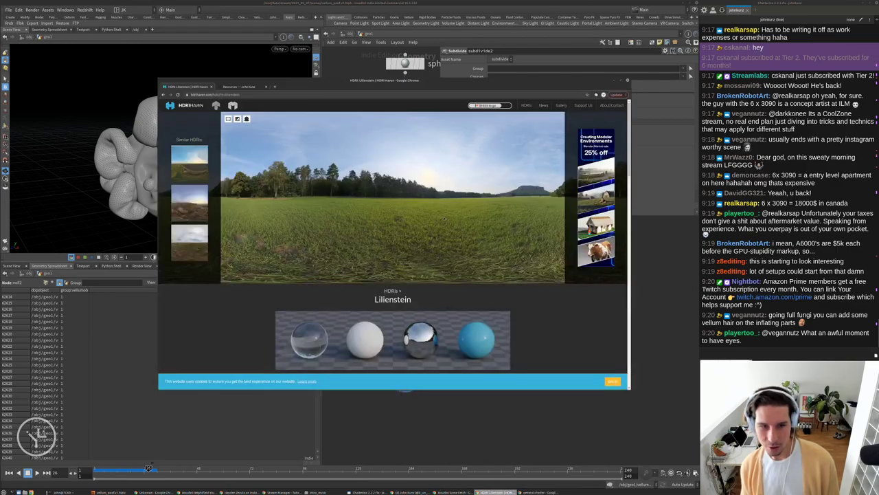
# Search Google Images for 'red mushroom' in a new browser tab.
pyautogui.hotkey('ctrl', 't')
pyautogui.write('red mush')
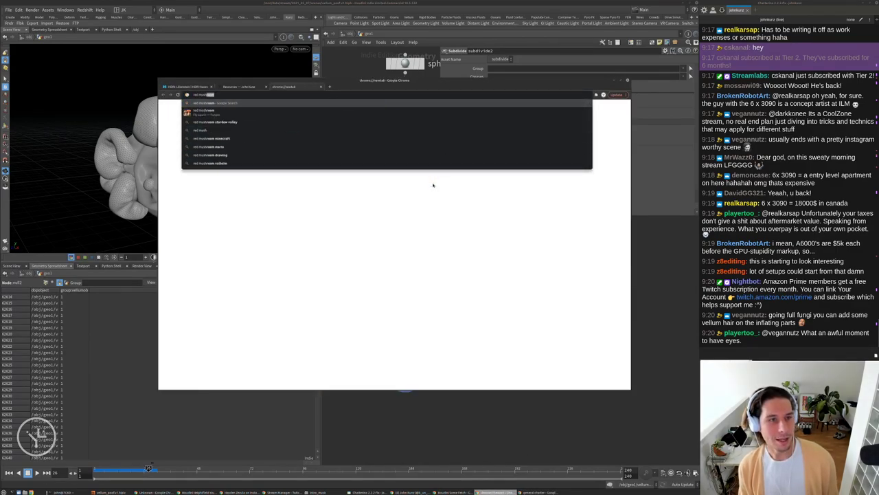
pyautogui.press('Return')
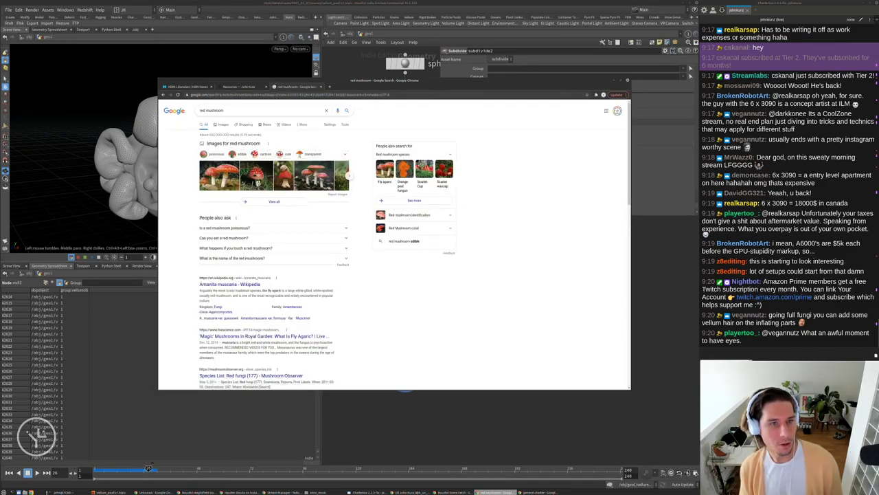
pyautogui.click(337, 173)
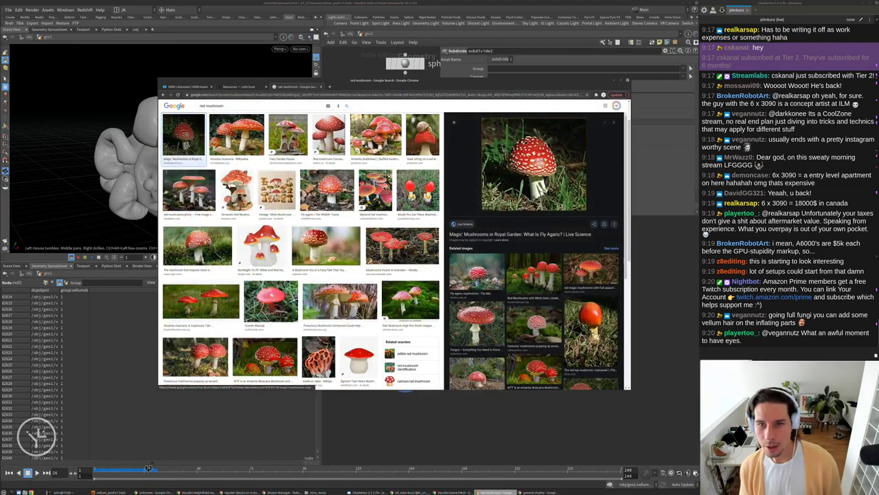
# Preview several red mushroom photos, including fly agaric and Amanita Muscaria shots.
pyautogui.click(476, 271)
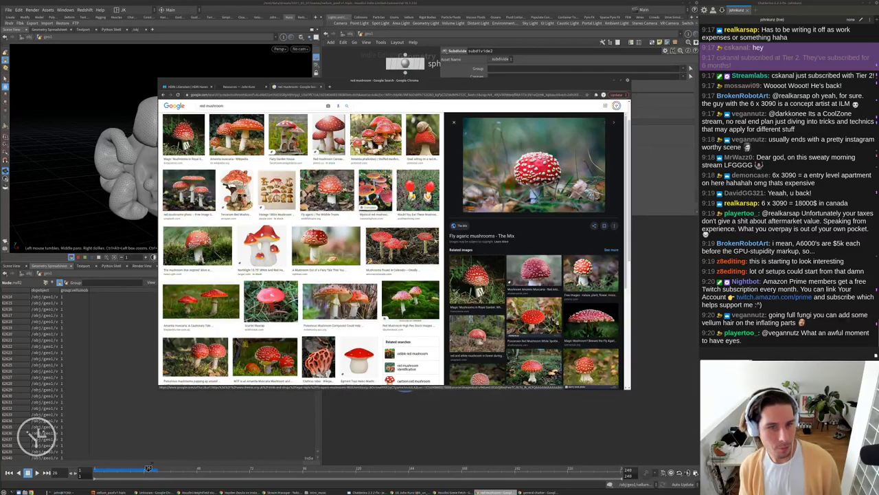
pyautogui.click(375, 191)
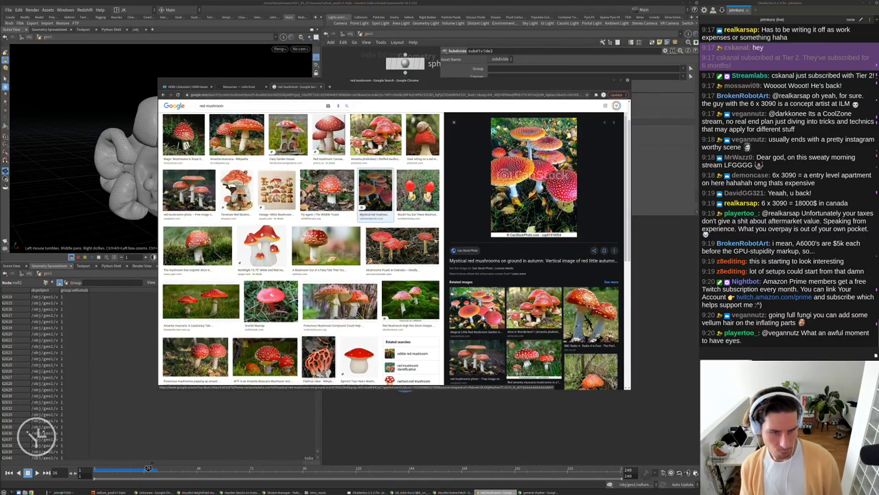
pyautogui.click(318, 352)
pyautogui.click(265, 350)
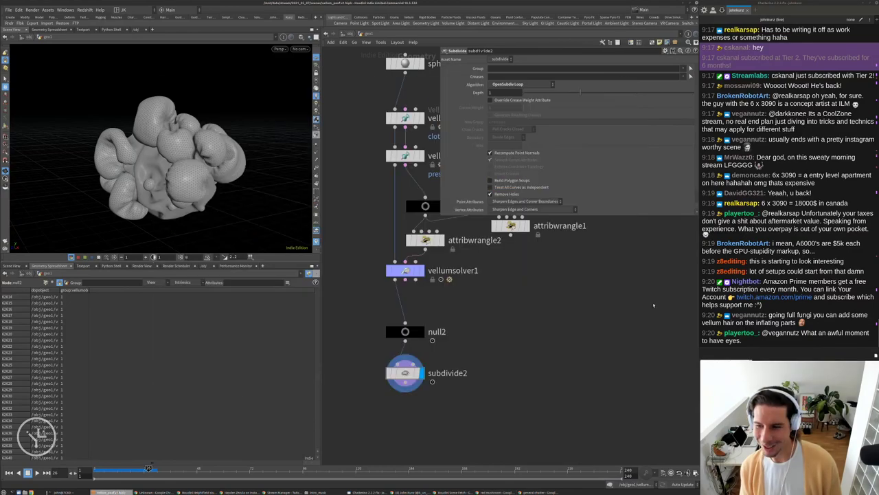
# Switch back to Houdini and view the subdivided cloth mesh.
pyautogui.click(640, 237)
pyautogui.moveTo(179, 151)
pyautogui.mouseDown()
pyautogui.moveTo(209, 139)
pyautogui.moveTo(175, 164)
pyautogui.moveTo(185, 140)
pyautogui.mouseUp()
pyautogui.scroll(5, 210, 139)
# Compare the mesh with subdivide2 off and on, then turn off the wireframe overlay.
pyautogui.click(389, 373)
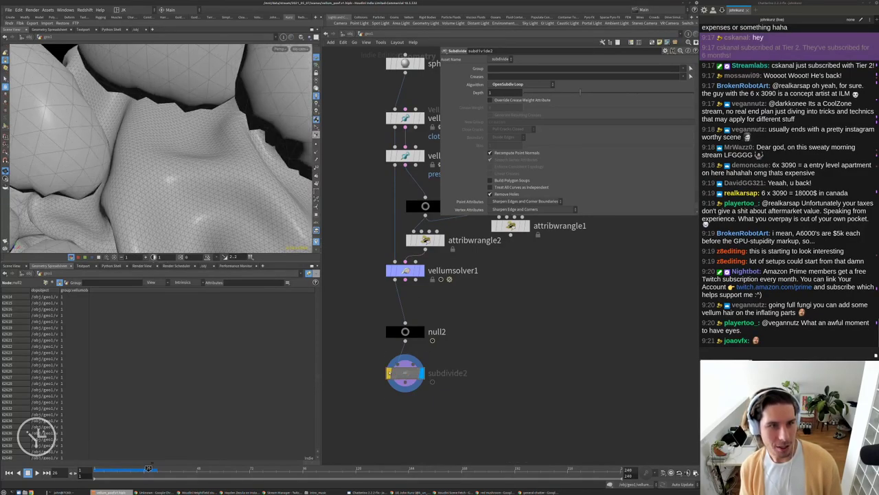
pyautogui.click(388, 373)
pyautogui.moveTo(220, 172); pyautogui.dragTo(274, 48)
pyautogui.click(316, 67)
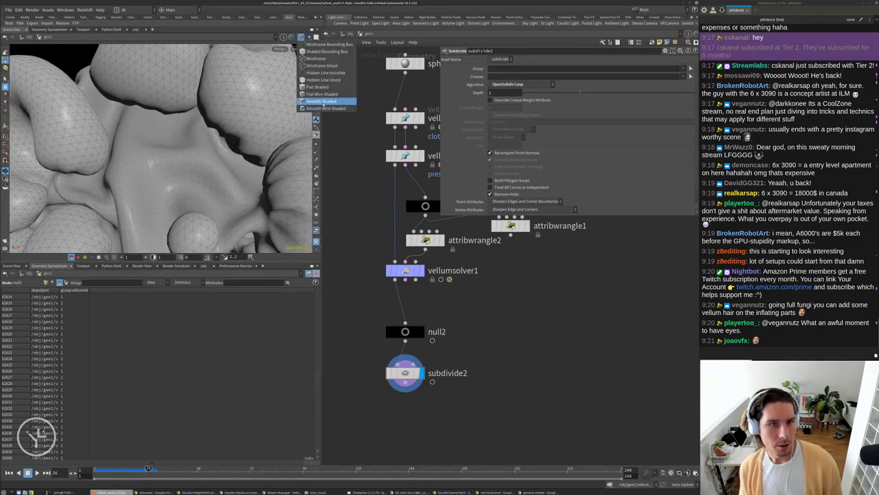
pyautogui.click(327, 108)
pyautogui.moveTo(179, 162)
pyautogui.mouseDown()
pyautogui.moveTo(204, 146)
pyautogui.moveTo(110, 110)
pyautogui.mouseUp()
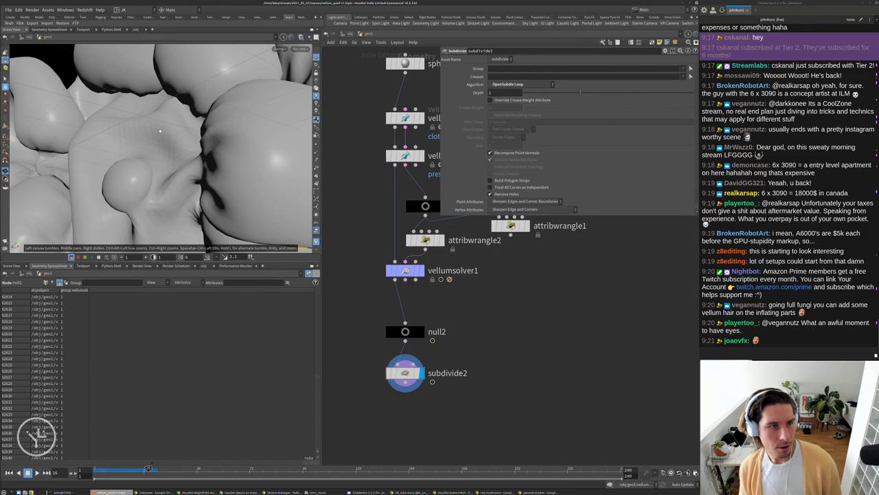
# Add an Attribute Blur node below subdivide2, wire it in, and display it.
pyautogui.press('Tab')
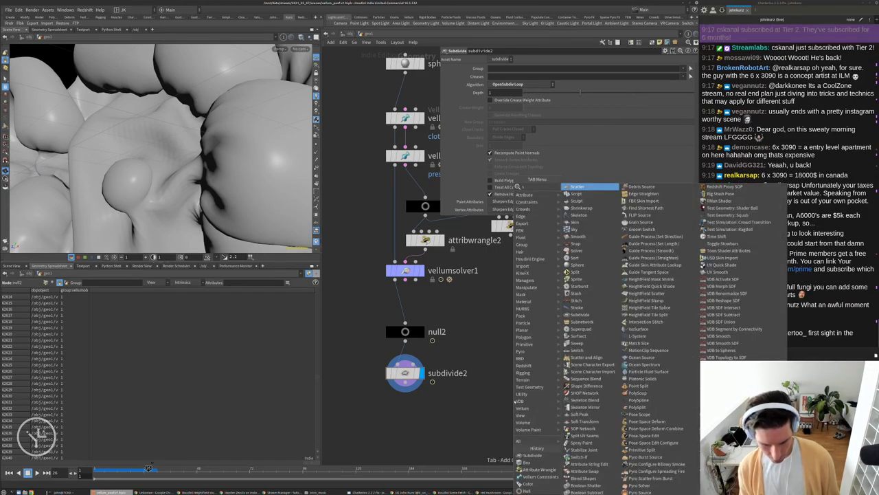
pyautogui.write('blur')
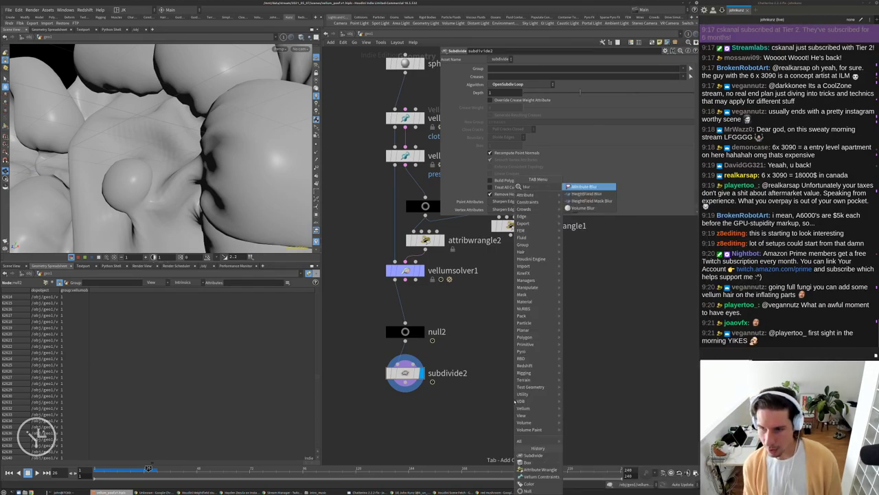
pyautogui.press('Return')
pyautogui.click(515, 401)
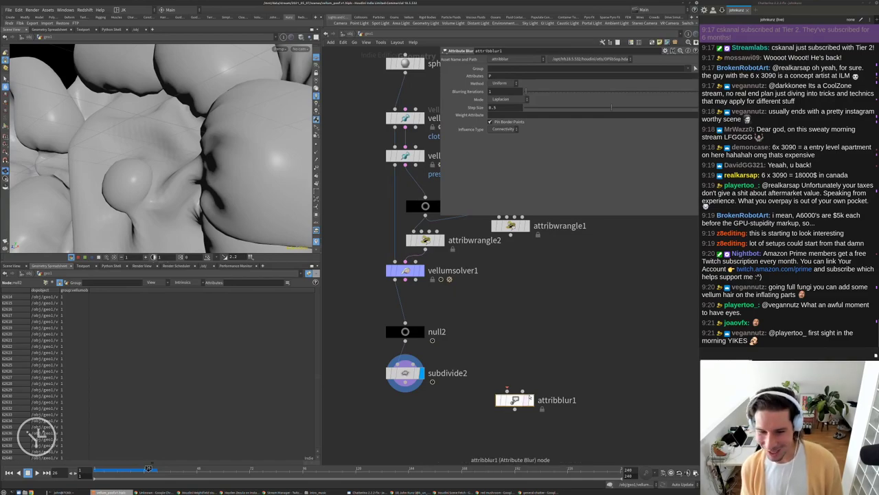
pyautogui.moveTo(526, 399); pyautogui.dragTo(411, 420)
pyautogui.click(401, 415)
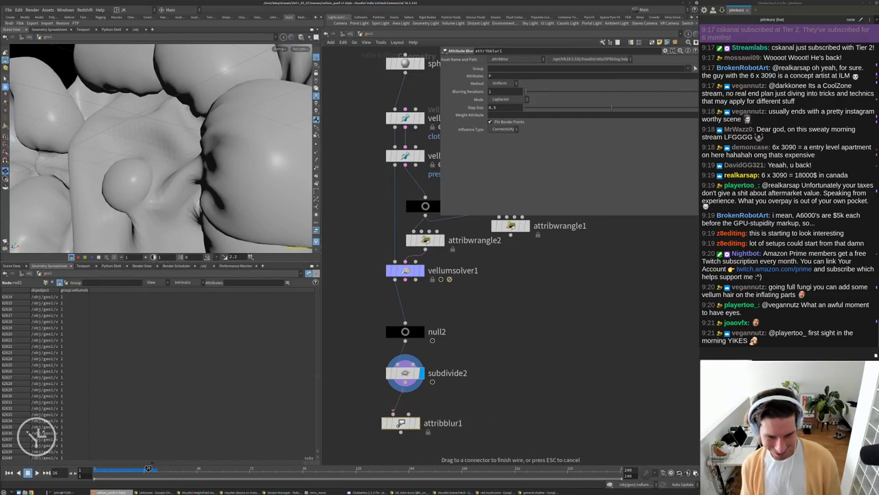
pyautogui.click(405, 390)
pyautogui.click(417, 423)
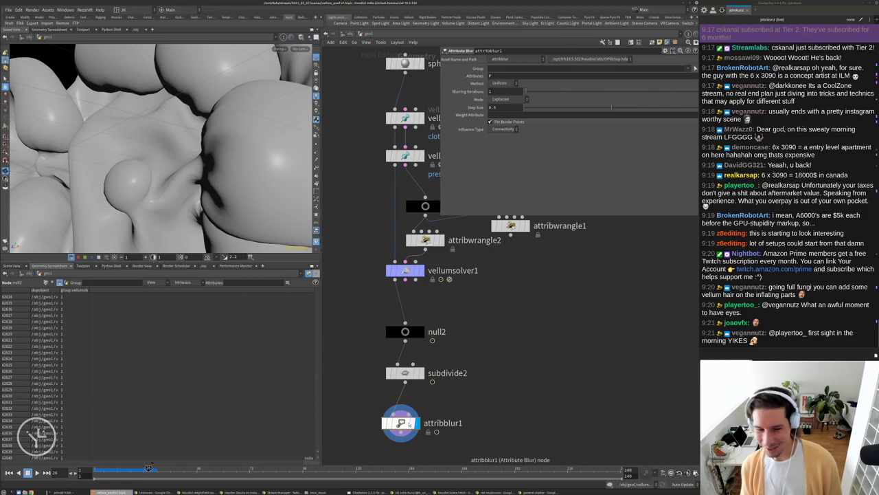
pyautogui.moveTo(402, 424); pyautogui.dragTo(406, 420)
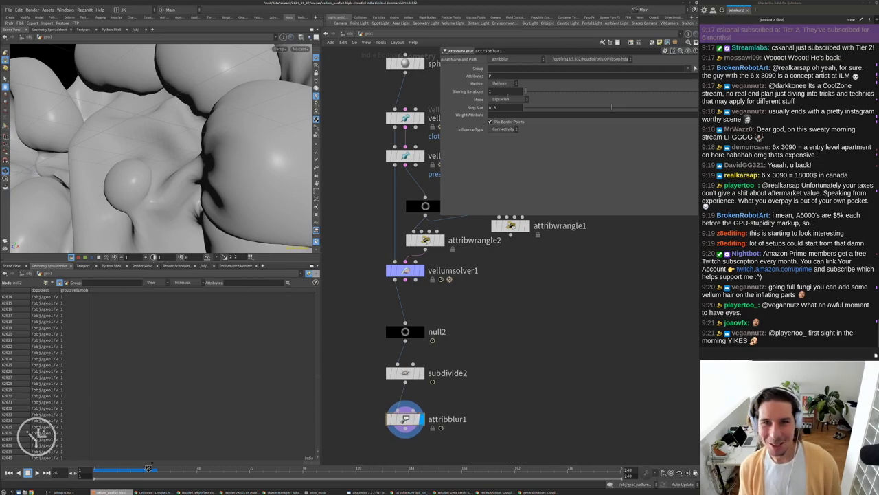
# Set attribblur1's Blurring Iterations to 15 and Step Size to 0.05.
pyautogui.moveTo(526, 91); pyautogui.dragTo(536, 107)
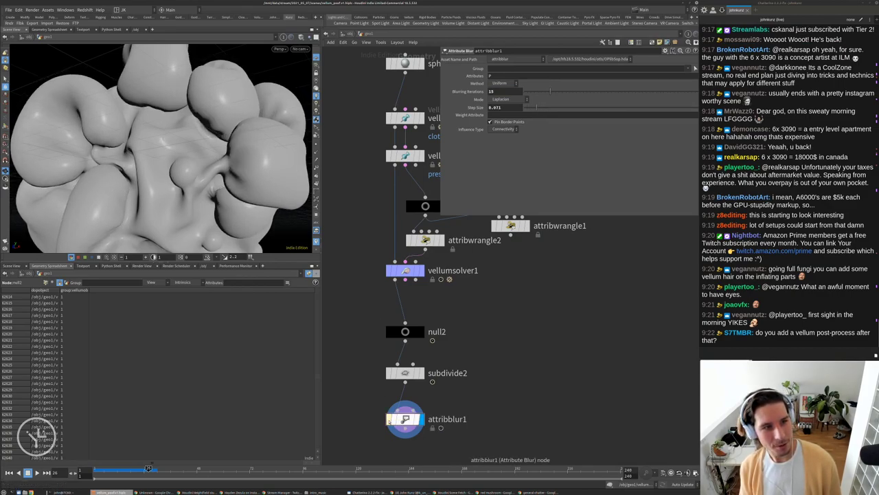
pyautogui.moveTo(185, 137); pyautogui.dragTo(112, 137)
pyautogui.write('0.05')
pyautogui.press('Return')
# Bypass subdivide2 and attribblur1 together to compare against the unsmoothed mesh.
pyautogui.scroll(-3, 113, 138)
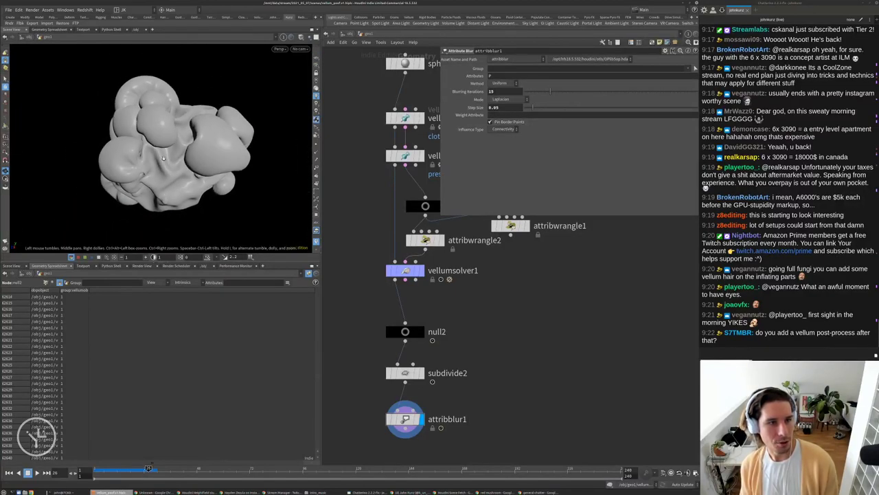
pyautogui.moveTo(459, 441); pyautogui.dragTo(388, 364)
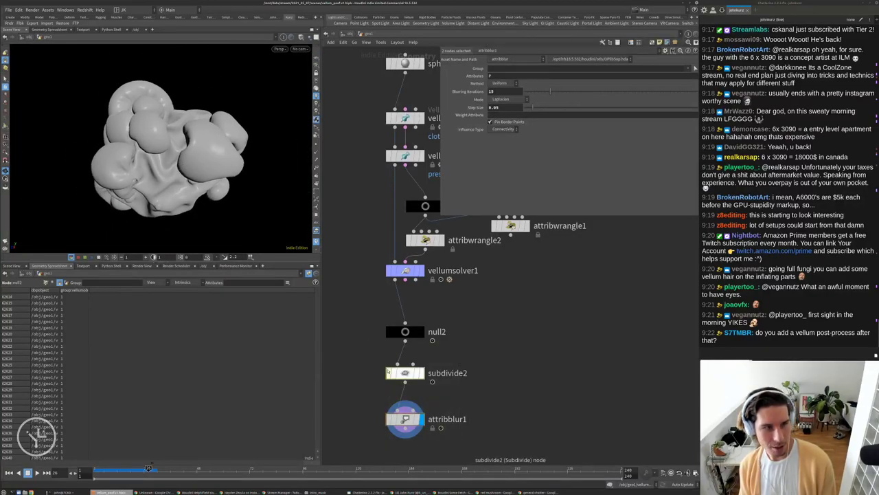
pyautogui.press('q')
pyautogui.press('q')
pyautogui.moveTo(164, 161)
pyautogui.mouseDown()
pyautogui.moveTo(140, 182)
pyautogui.moveTo(179, 151)
pyautogui.mouseUp()
pyautogui.scroll(3, 187, 147)
pyautogui.scroll(-3, 187, 146)
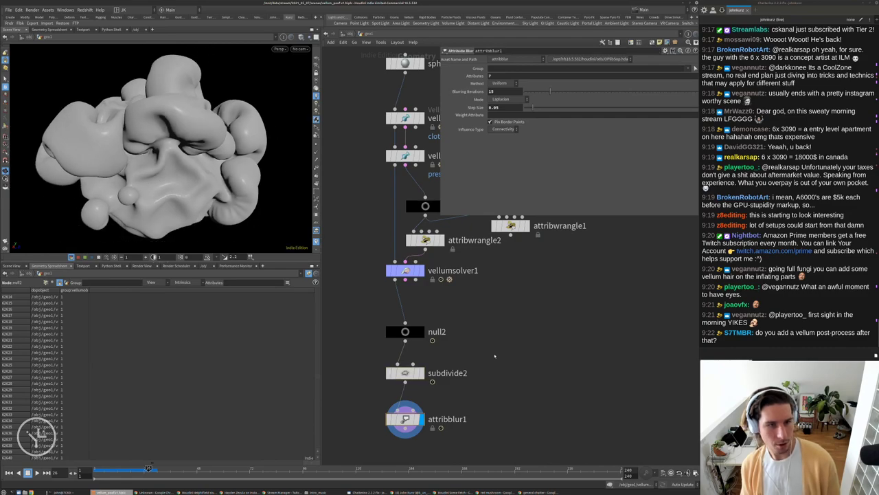
pyautogui.moveTo(422, 269); pyautogui.dragTo(416, 284, button='middle')
# Display the vellum solver's output and check sphere1's parameters.
pyautogui.click(415, 285)
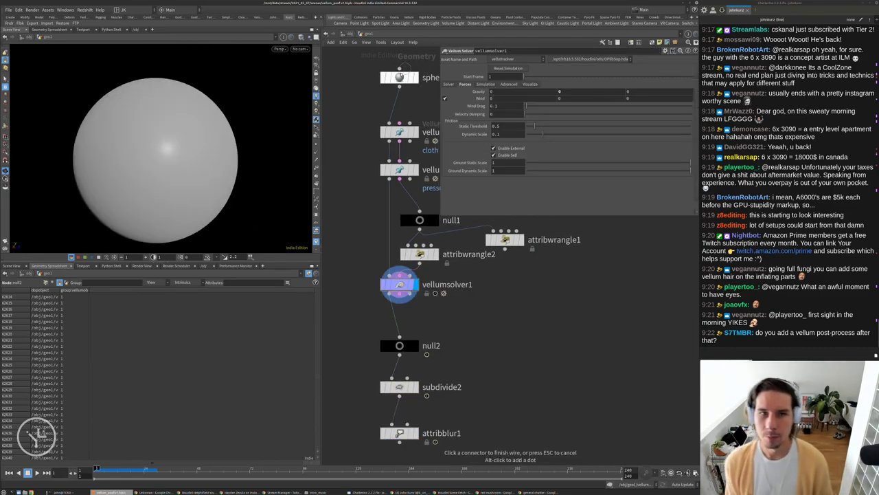
pyautogui.click(400, 77)
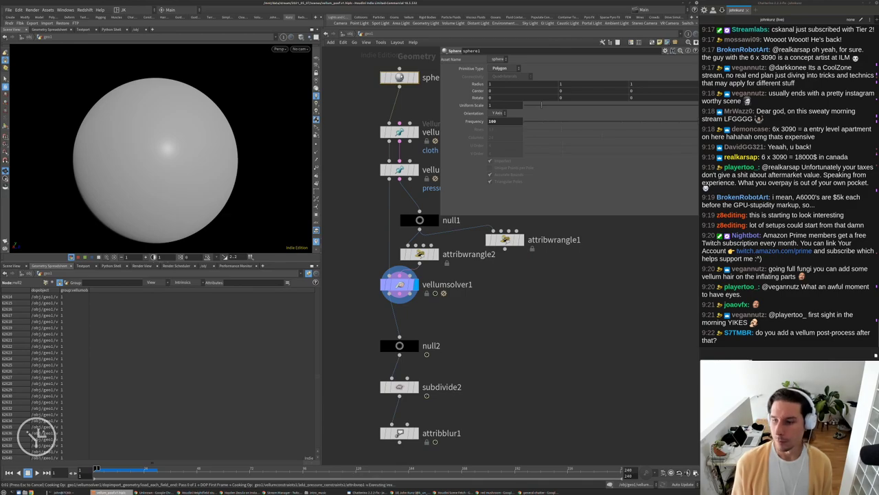
pyautogui.moveTo(442, 117); pyautogui.dragTo(400, 77, button='middle')
pyautogui.moveTo(522, 313); pyautogui.dragTo(528, 347, button='middle')
pyautogui.scroll(-2, 529, 349)
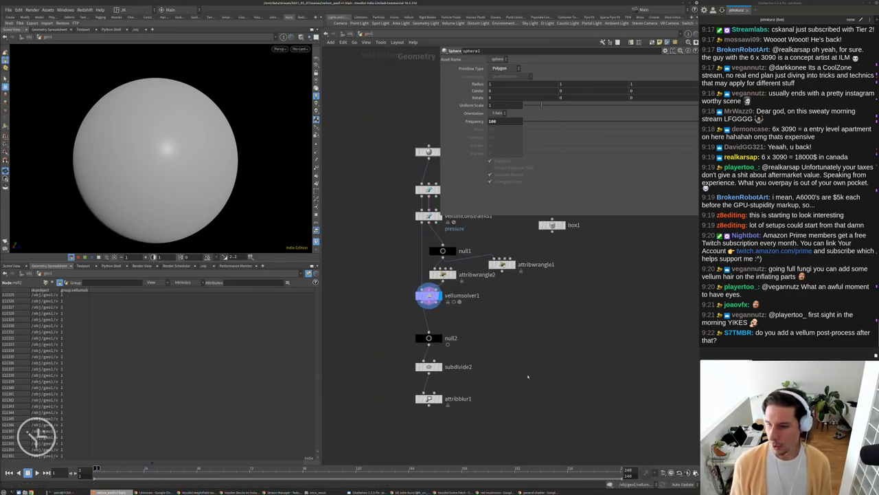
# Add a Vellum Post-Process node and place it to the right of null2.
pyautogui.press('Tab')
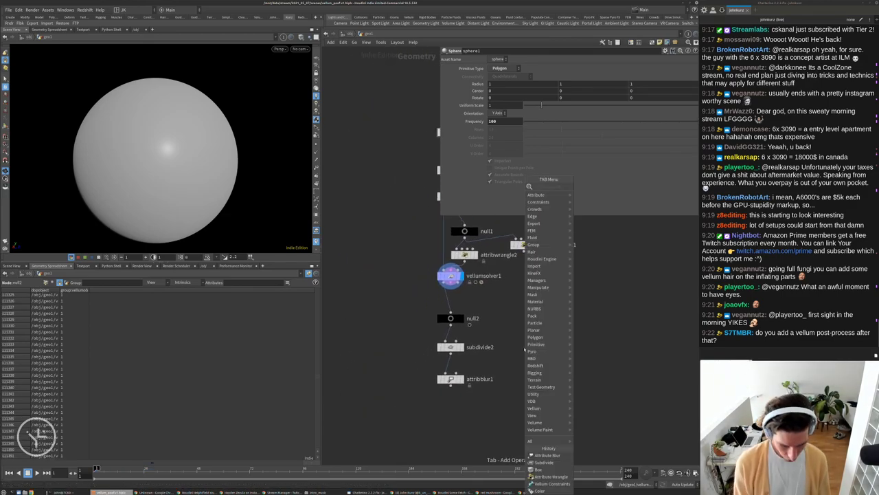
pyautogui.write('post')
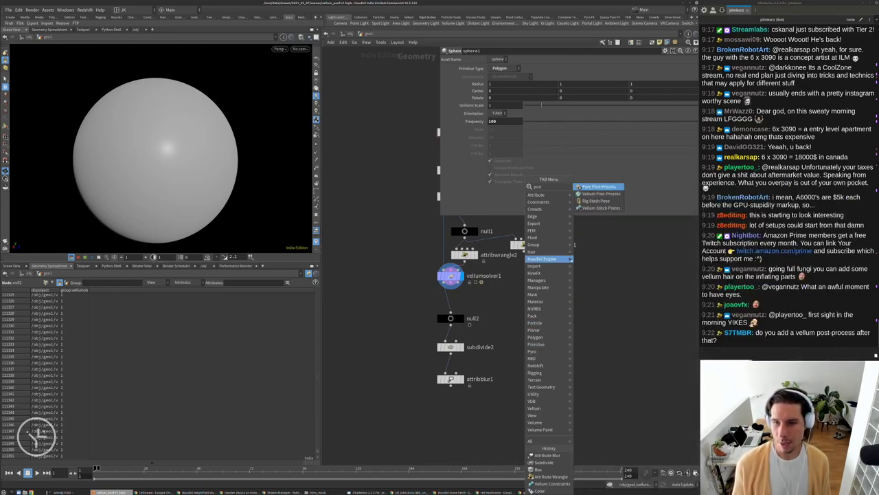
pyautogui.click(601, 193)
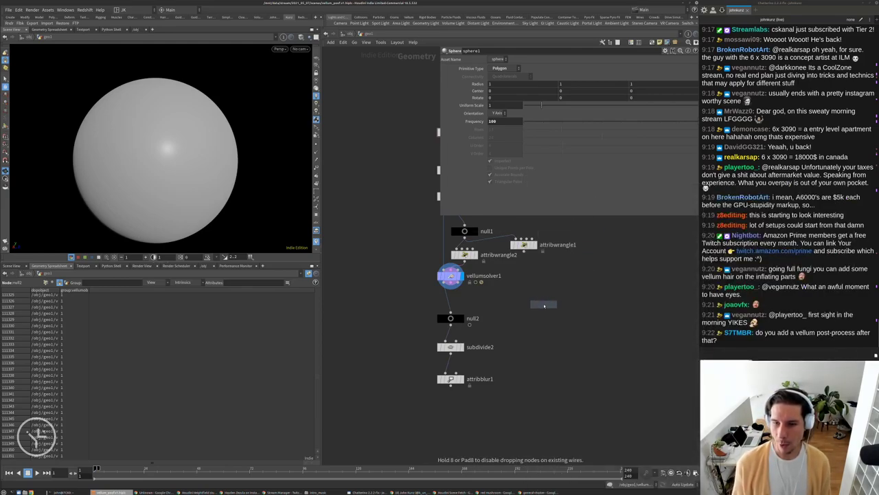
pyautogui.click(541, 301)
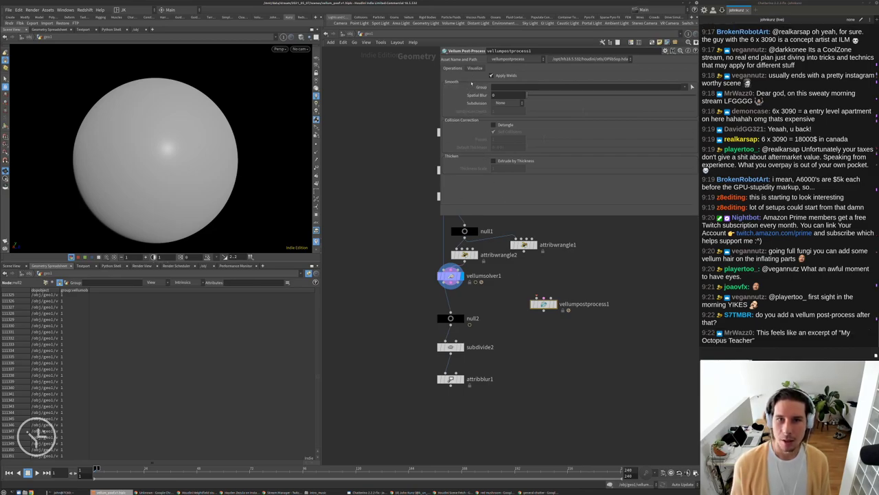
pyautogui.scroll(3, 558, 385)
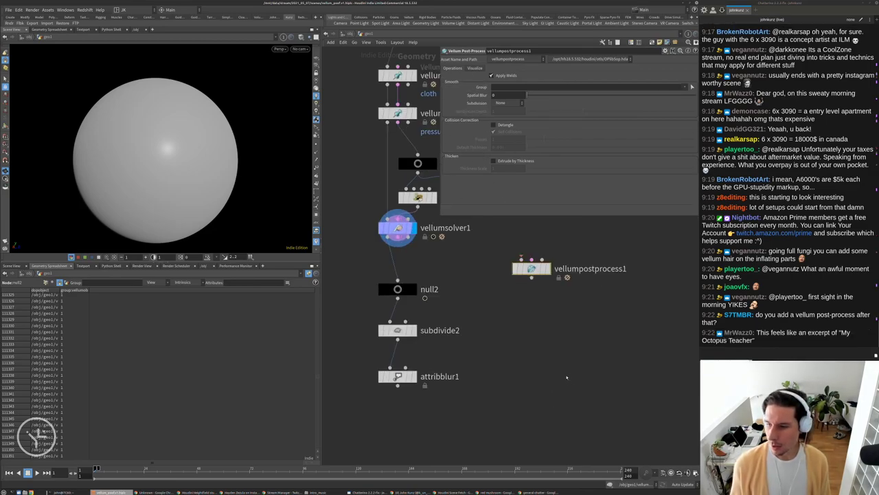
pyautogui.moveTo(559, 300); pyautogui.dragTo(537, 337)
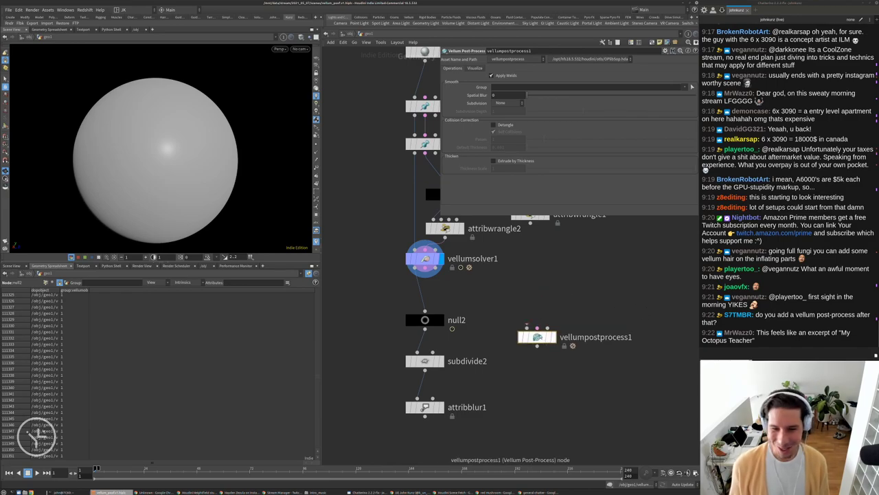
pyautogui.scroll(-5, 430, 176)
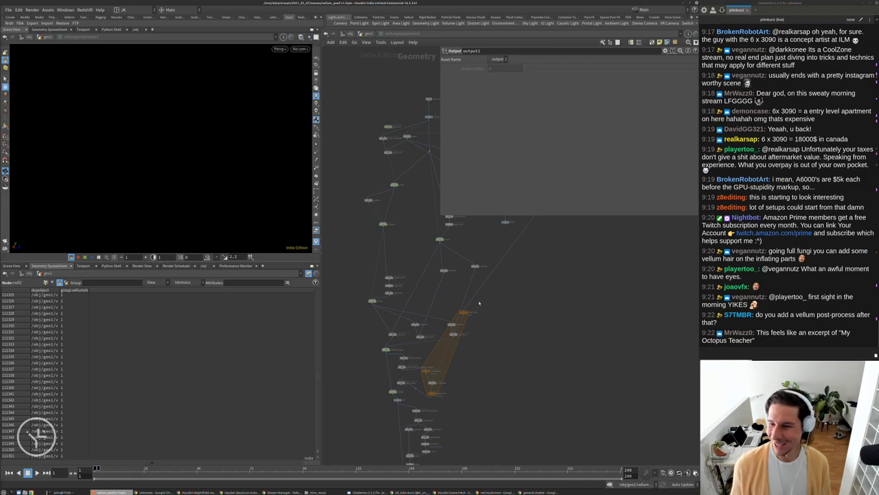
# Inspect the attribdelete2, combine_welds and apply_welds nodes inside vellumpostprocess1.
pyautogui.scroll(3, 419, 303)
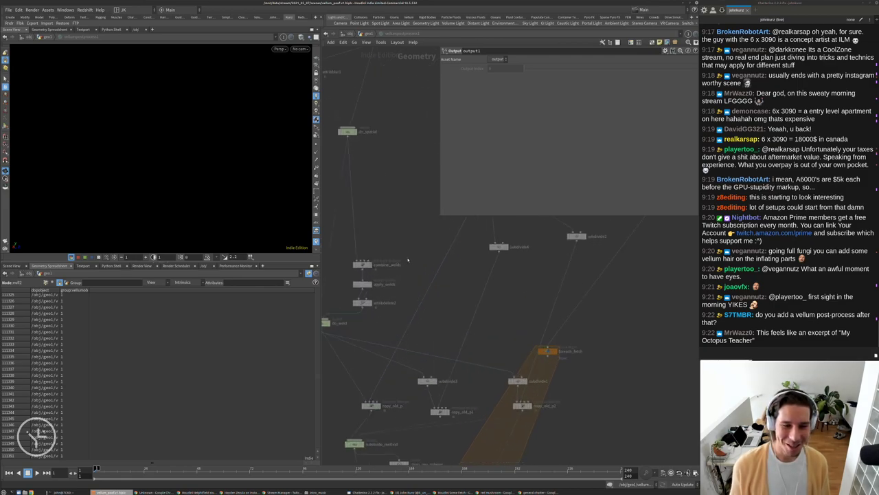
pyautogui.moveTo(408, 260); pyautogui.dragTo(405, 282, button='middle')
pyautogui.click(360, 320)
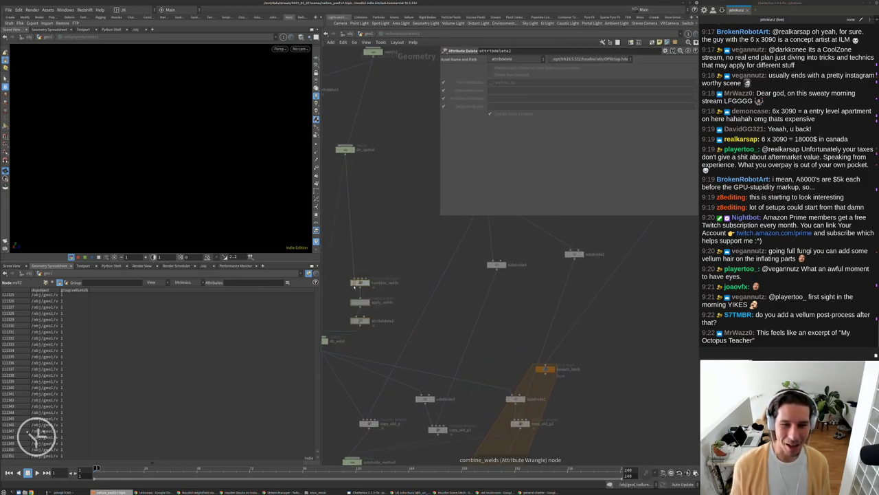
pyautogui.click(360, 283)
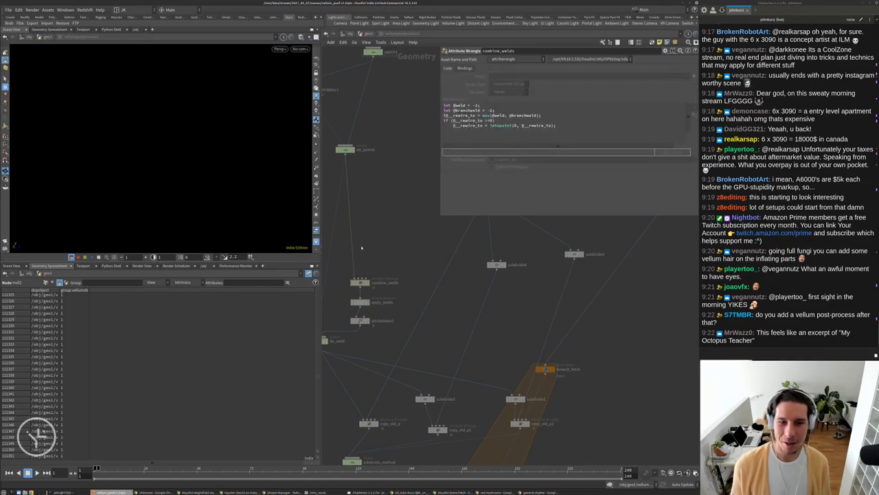
pyautogui.click(360, 301)
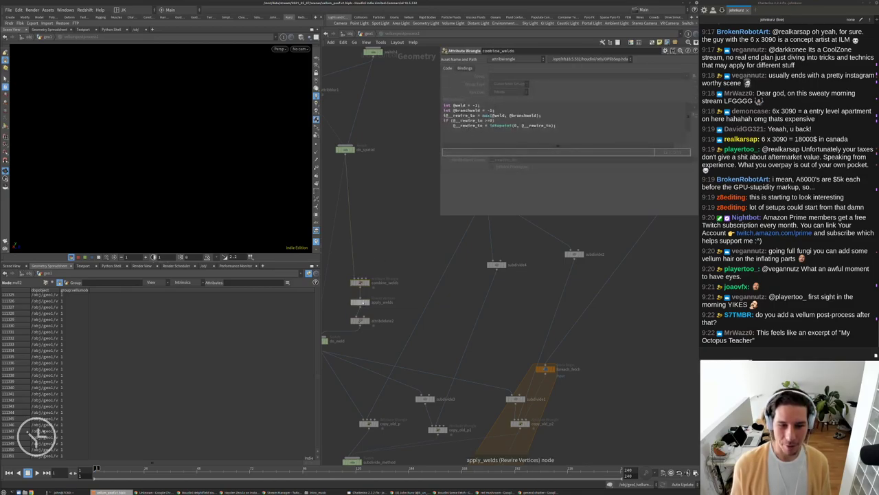
pyautogui.scroll(-3, 445, 278)
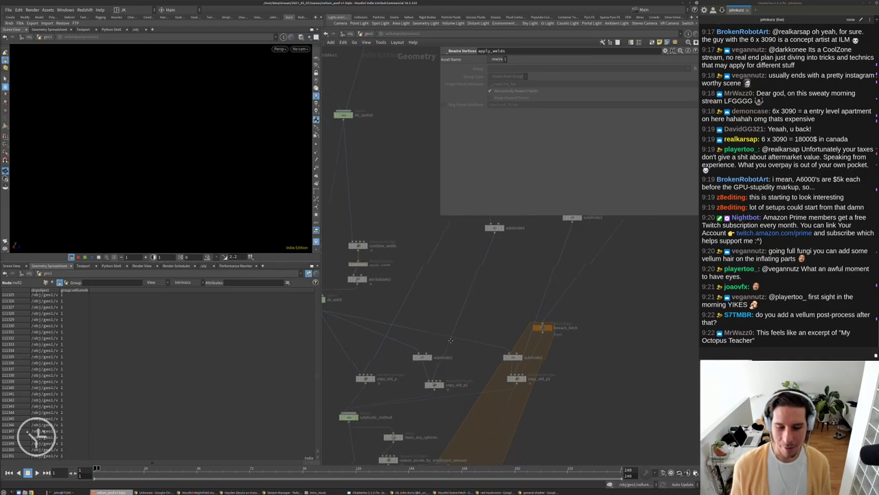
# Try an automatic node layout, undo it, and inspect the internal attribblur1 node.
pyautogui.press('l')
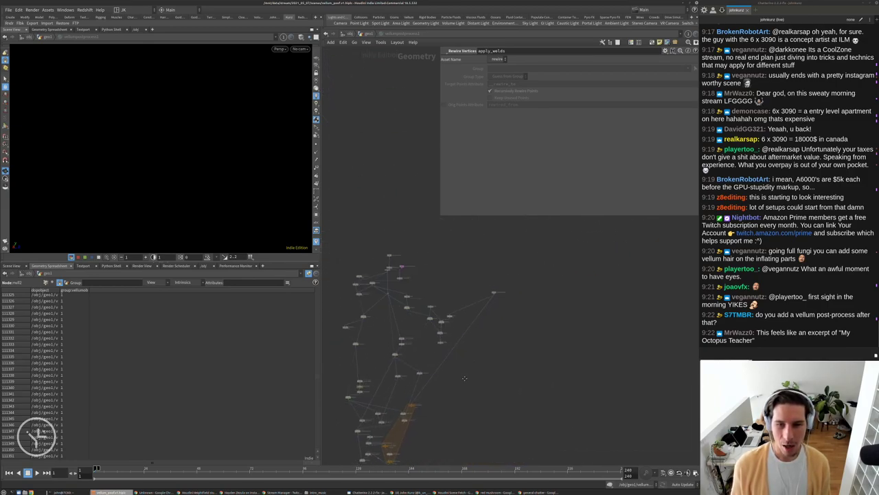
pyautogui.scroll(3, 436, 413)
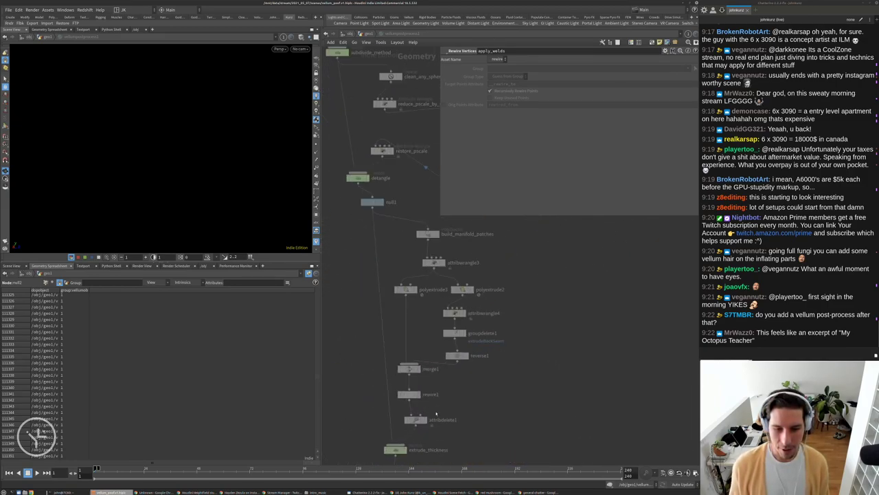
pyautogui.scroll(-2, 428, 324)
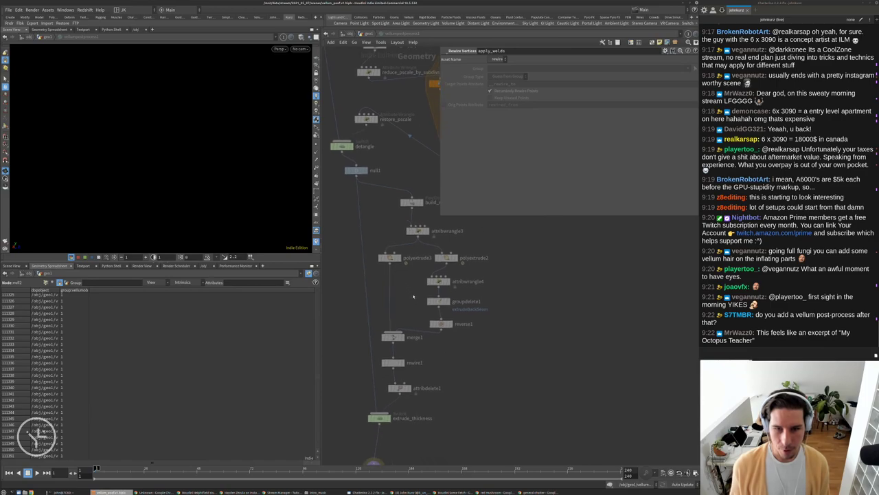
pyautogui.hotkey('ctrl', 'z')
pyautogui.scroll(2, 362, 345)
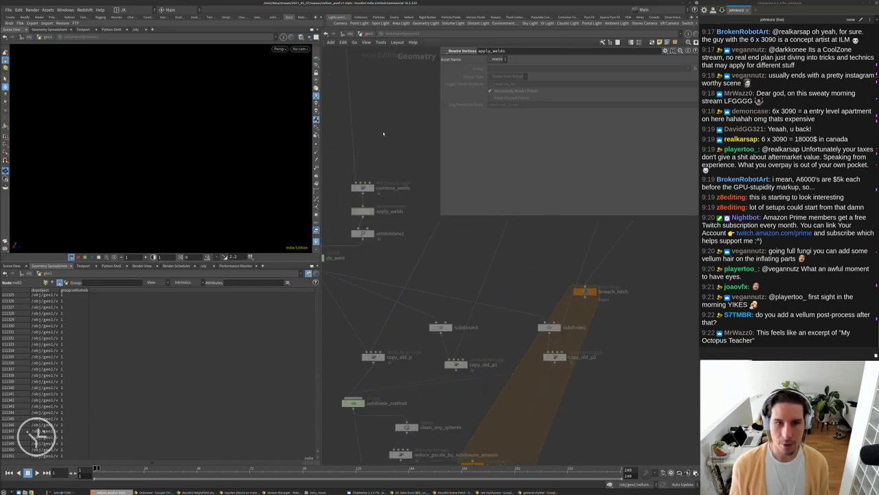
pyautogui.scroll(2, 330, 234)
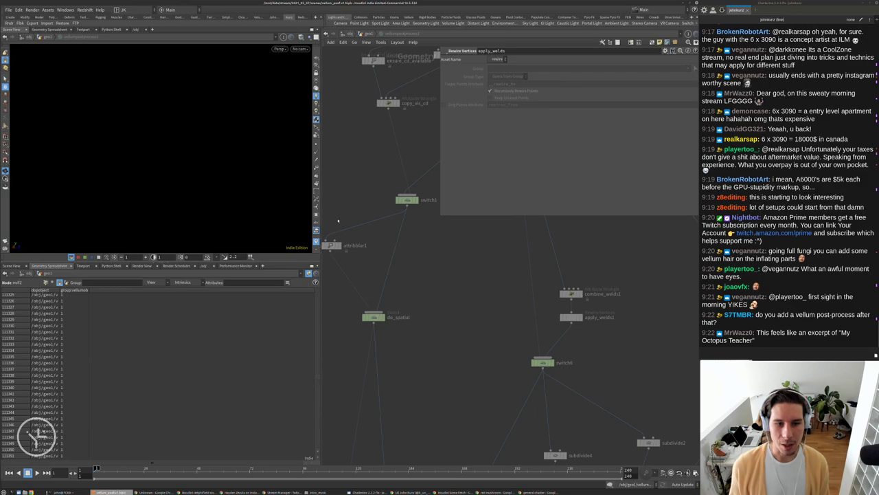
pyautogui.click(332, 245)
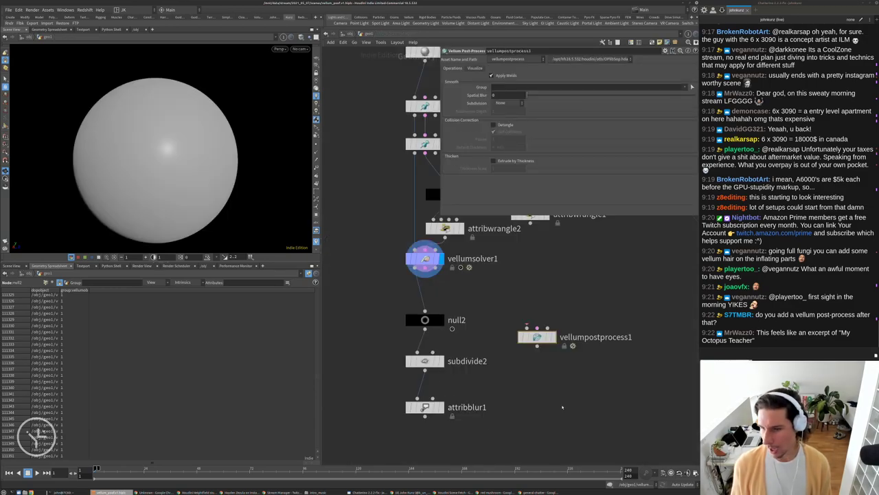
# Nudge vellumpostprocess1 aside and display attribblur1's 15-iteration, 0.05-step smoothed sphere.
pyautogui.moveTo(536, 329); pyautogui.dragTo(481, 263, button='middle')
pyautogui.moveTo(480, 263); pyautogui.dragTo(504, 275)
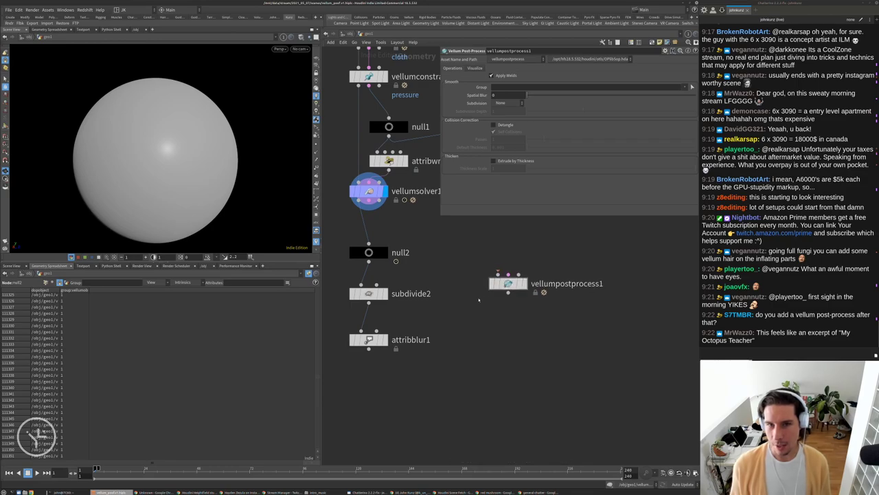
pyautogui.moveTo(482, 385); pyautogui.dragTo(563, 358, button='middle')
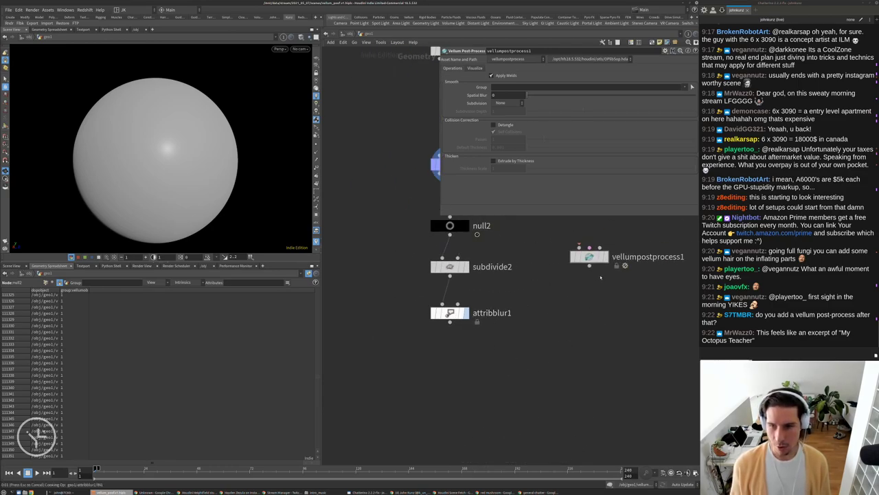
pyautogui.click(450, 313)
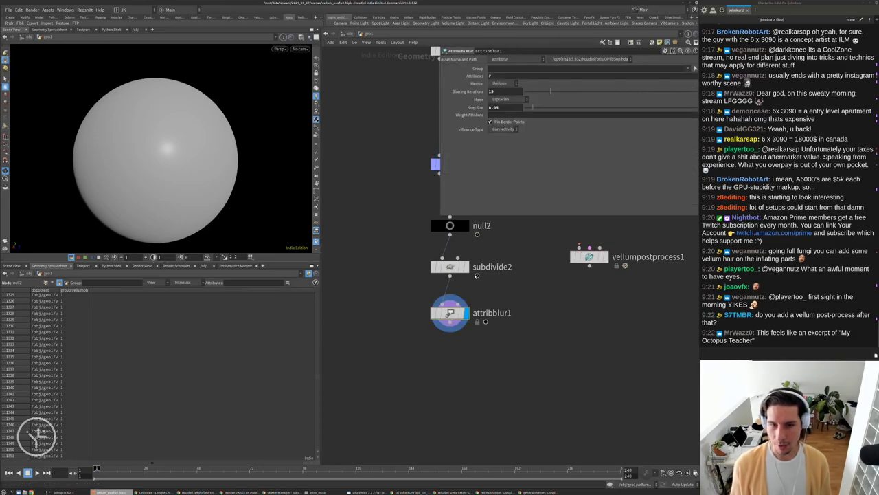
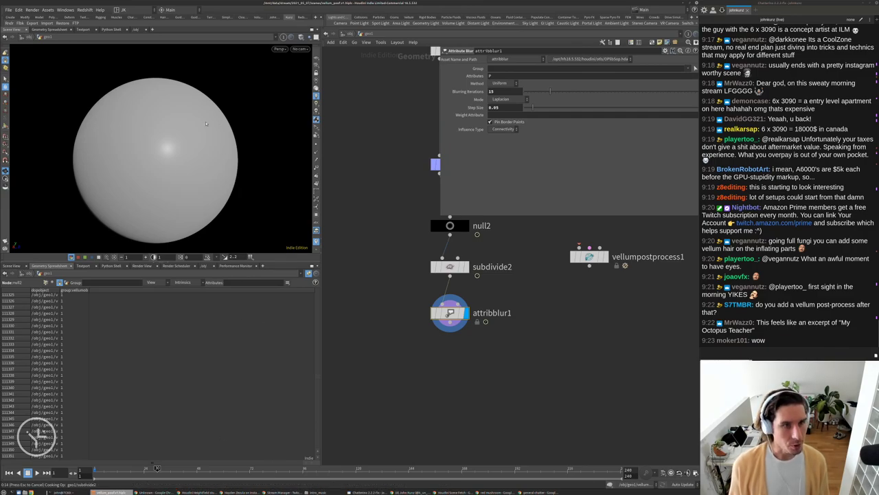
# Advance the Vellum simulation to the inflated blob and bring up the node-creation menu beside attribblur1.
pyautogui.moveTo(238, 146); pyautogui.dragTo(209, 123)
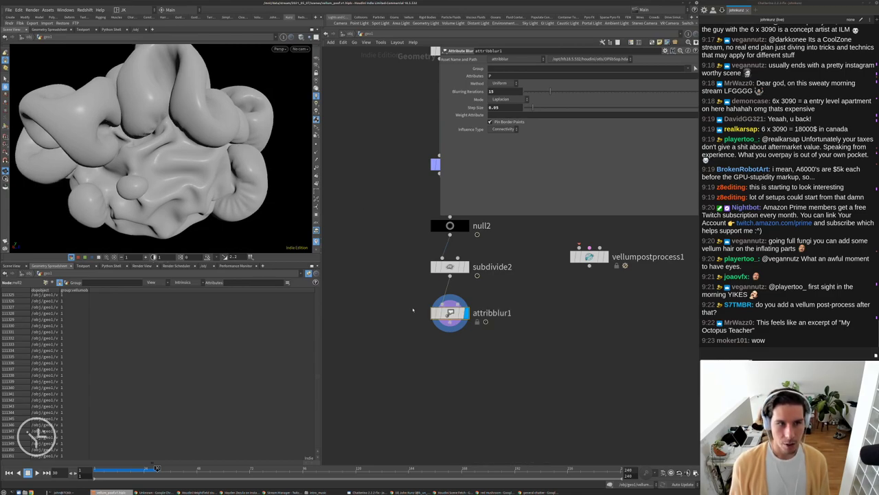
pyautogui.press('Tab')
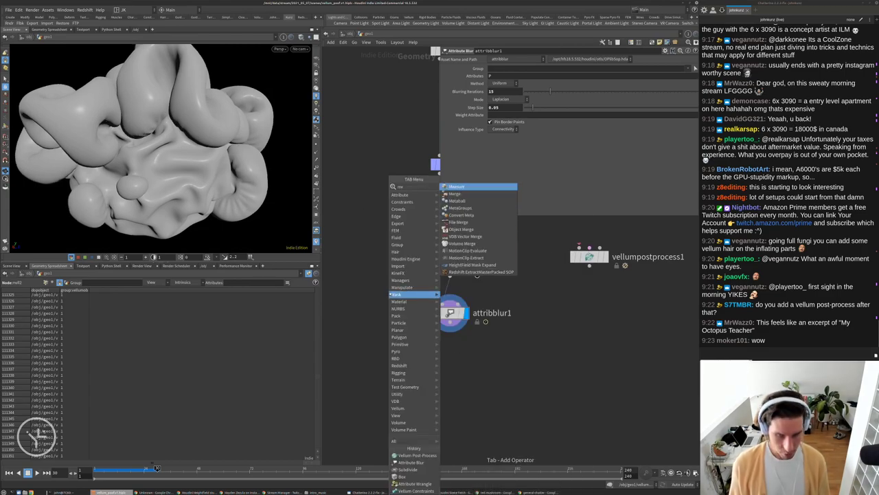
# Add a Measure node beside subdivide2, display it, and turn on its viewport visualization.
pyautogui.write('meas')
pyautogui.press('Return')
pyautogui.click(385, 285)
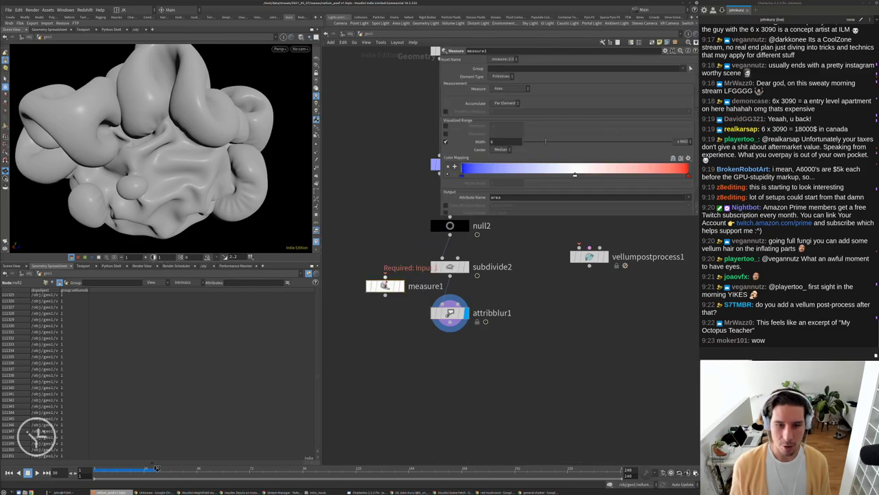
pyautogui.click(402, 286)
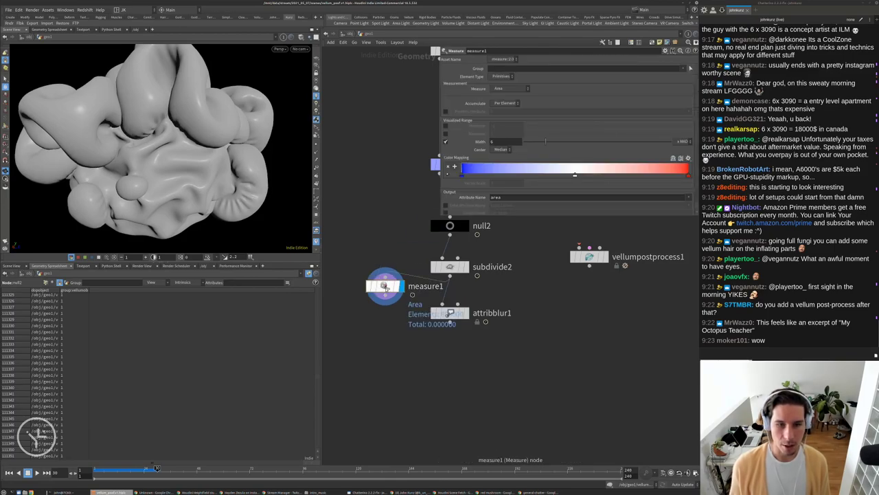
pyautogui.click(5, 126)
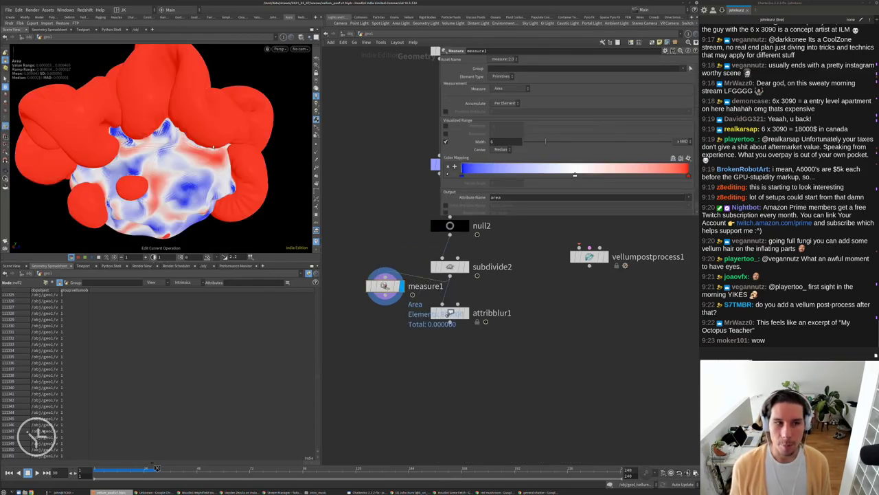
# Set measure1 to measure Curvature on Points.
pyautogui.click(499, 89)
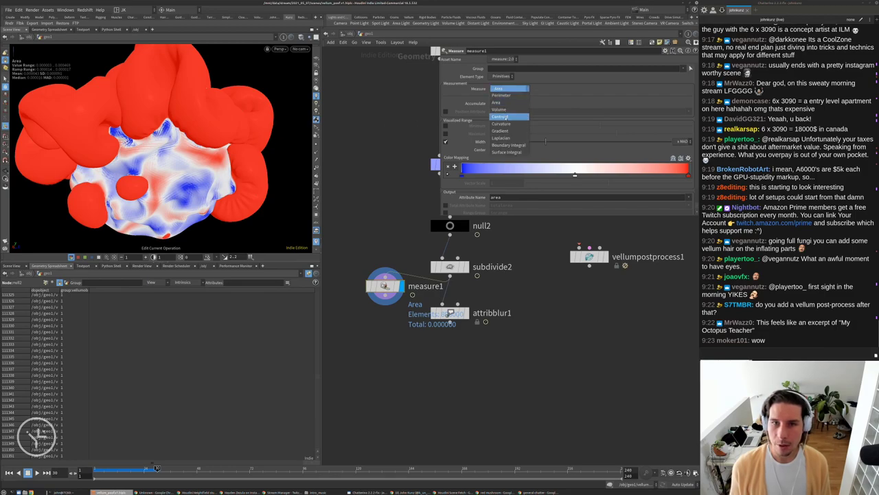
pyautogui.click(508, 122)
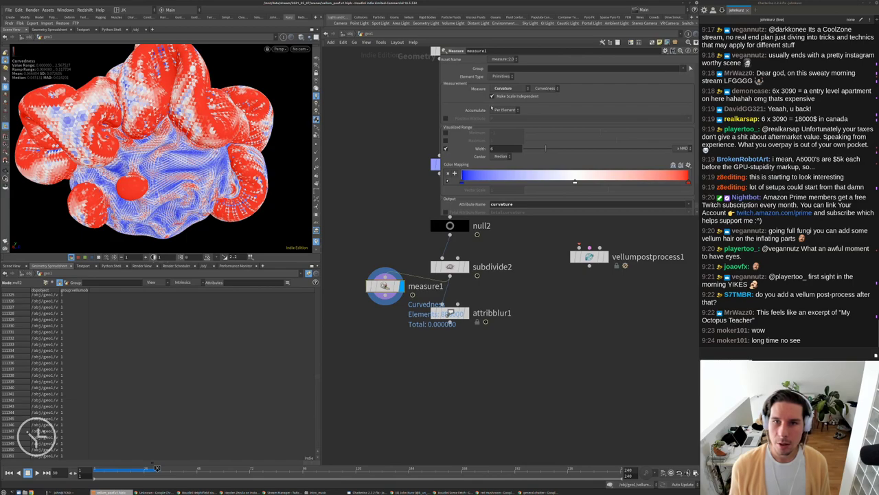
pyautogui.click(501, 75)
pyautogui.click(500, 85)
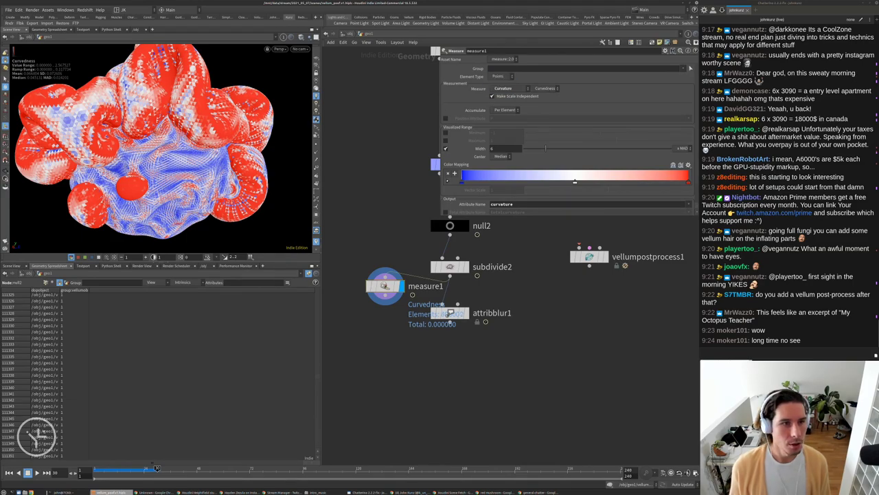
# Compare principal, mean and Gaussian curvature, settle on Mean, and move attribblur1 below measure1.
pyautogui.click(545, 88)
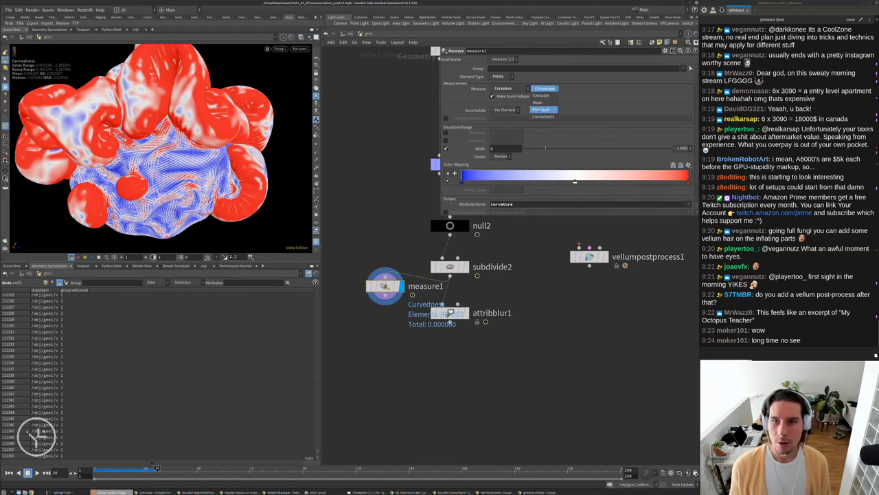
pyautogui.click(542, 110)
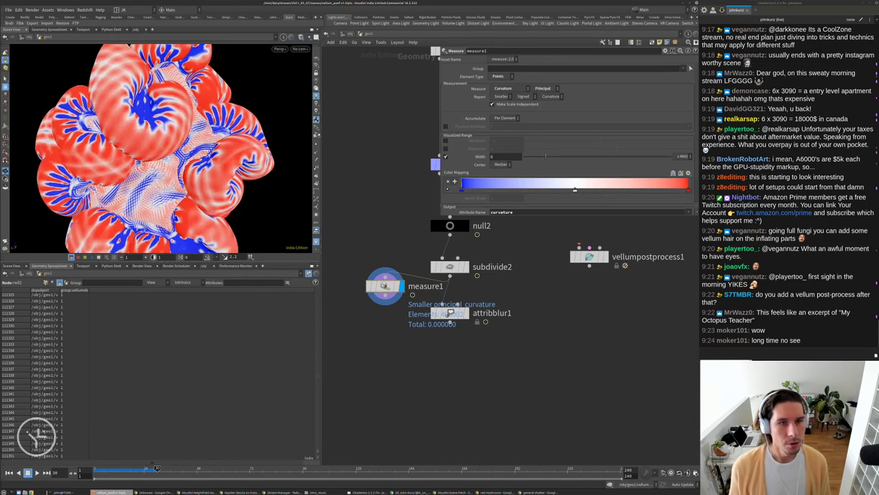
pyautogui.click(542, 88)
pyautogui.click(542, 101)
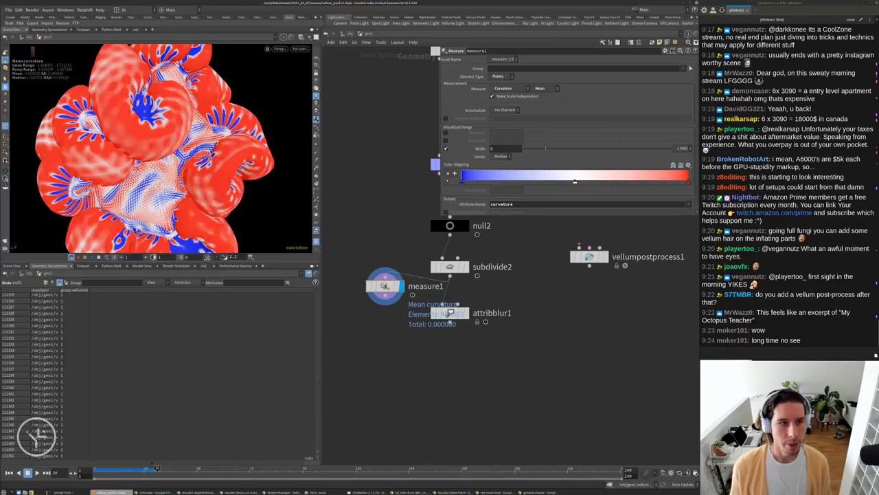
pyautogui.click(542, 88)
pyautogui.click(542, 101)
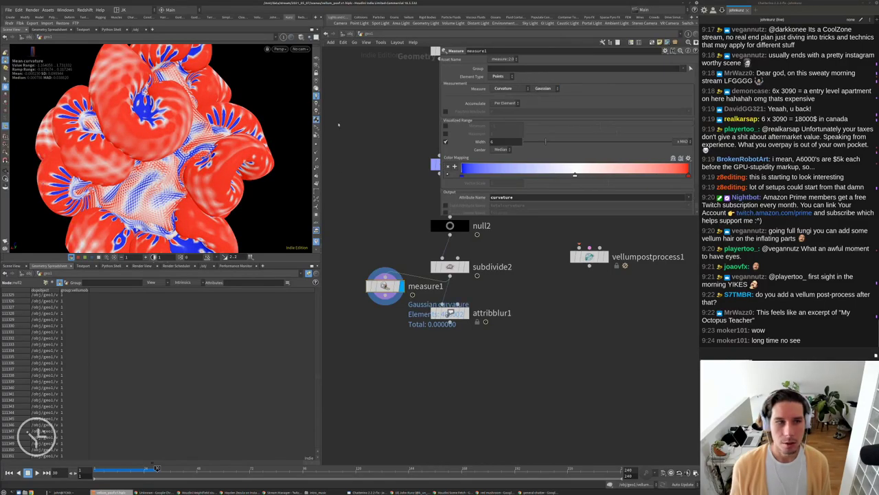
pyautogui.click(542, 88)
pyautogui.click(542, 96)
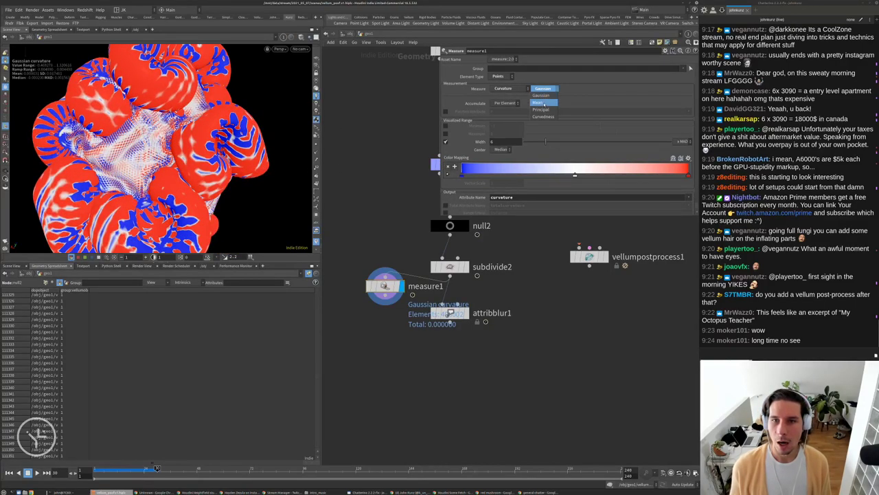
pyautogui.moveTo(525, 321); pyautogui.dragTo(522, 273, button='middle')
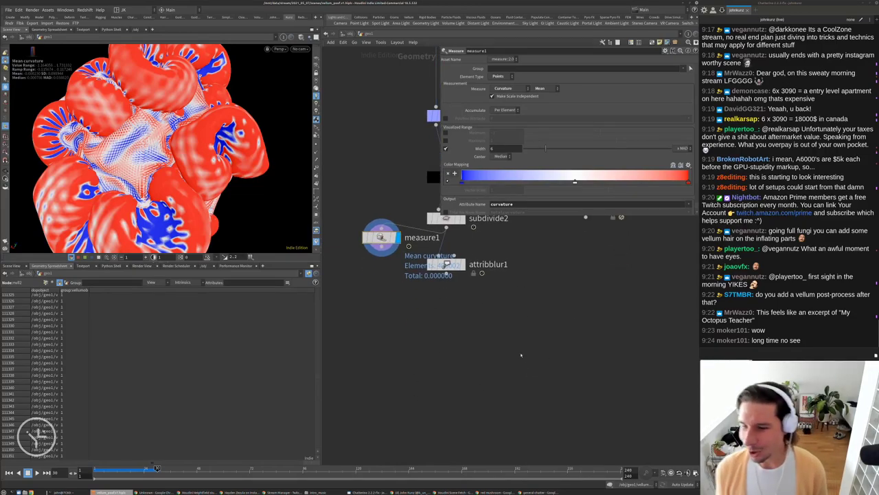
pyautogui.moveTo(448, 264); pyautogui.dragTo(447, 286)
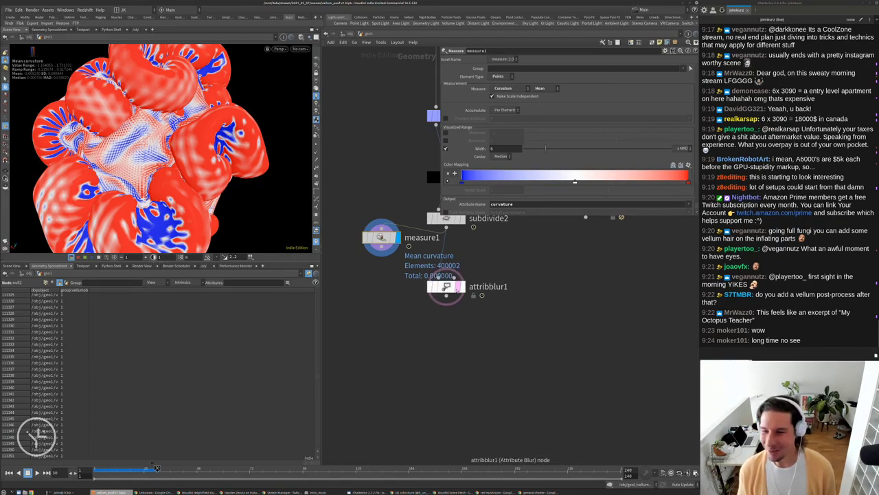
# Move attribblur1 further below measure1 and put the display flag back on measure1.
pyautogui.click(461, 287)
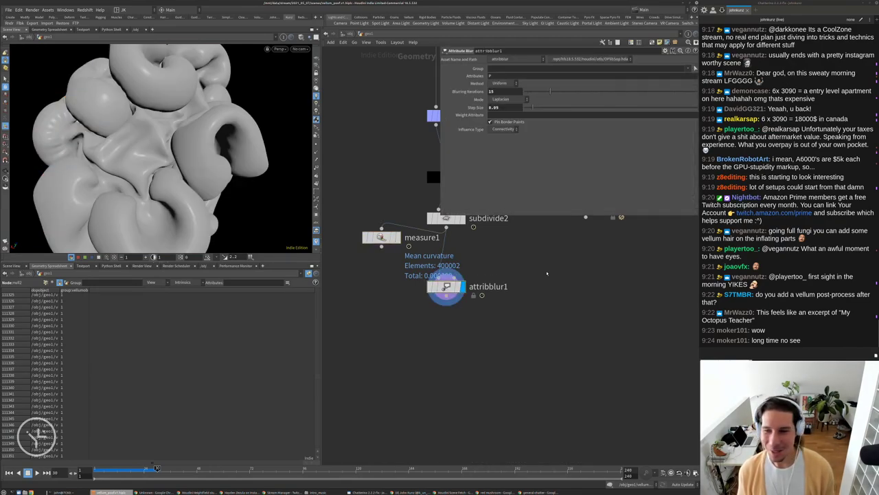
pyautogui.moveTo(543, 275); pyautogui.dragTo(544, 294, button='middle')
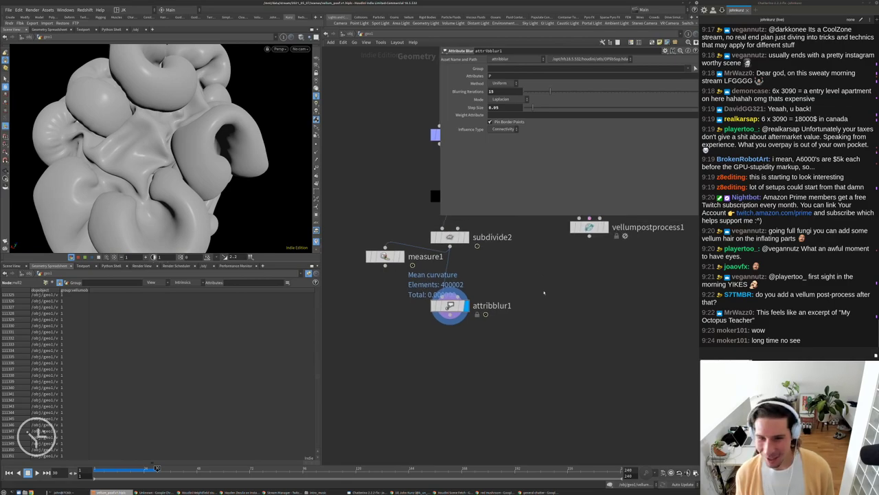
pyautogui.moveTo(450, 305); pyautogui.dragTo(450, 321)
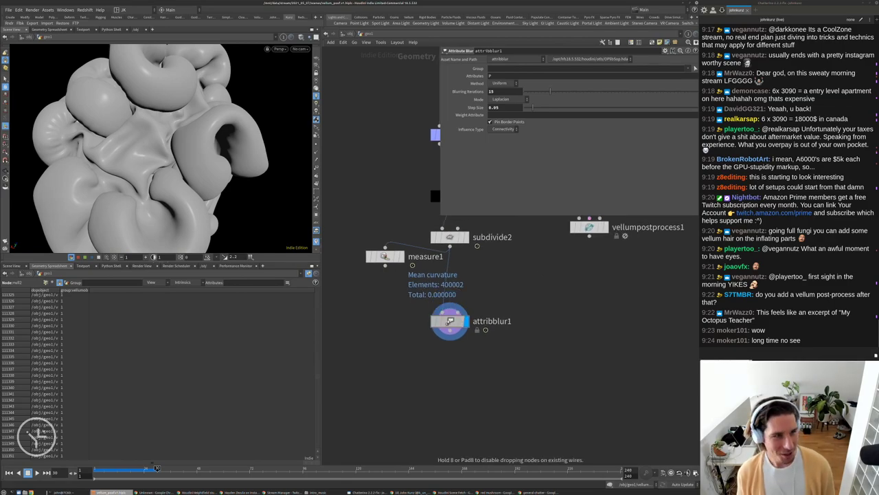
pyautogui.click(402, 255)
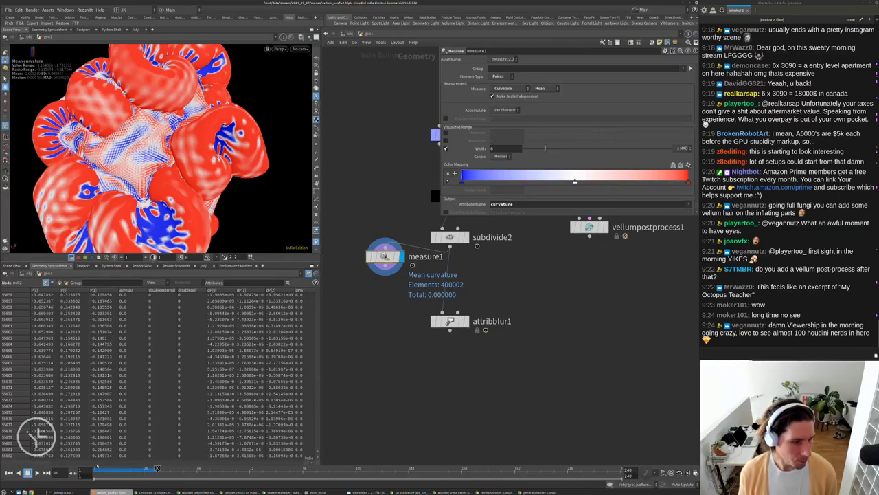
# Sort the spreadsheet's point attributes by curvature, then display attribblur1's grey blurred blob.
pyautogui.hscroll(10, 38, 433)
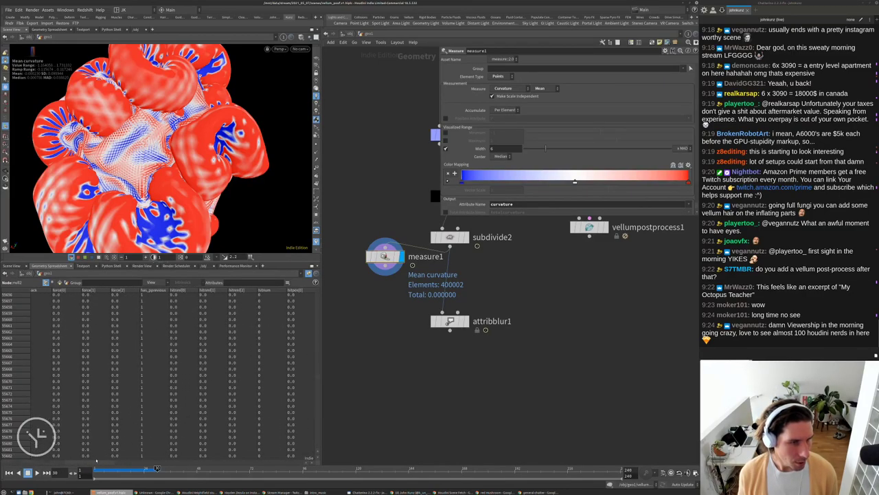
pyautogui.hscroll(-10, 79, 461)
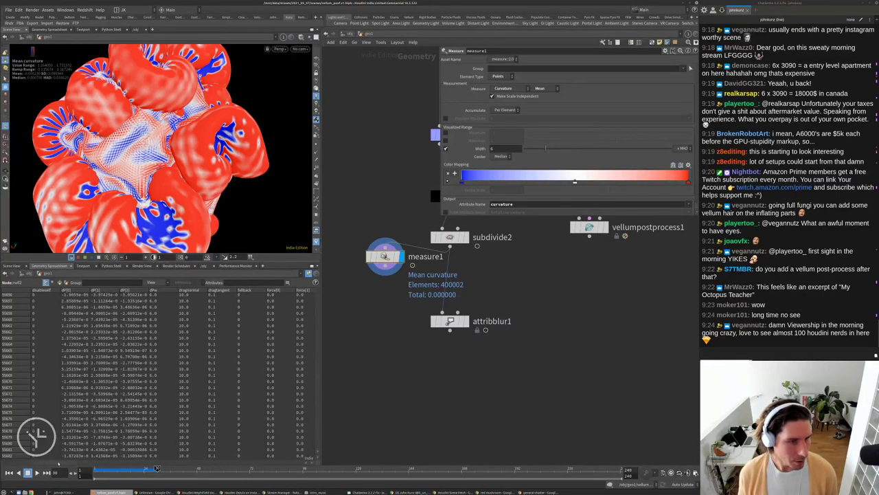
pyautogui.hscroll(-10, 54, 464)
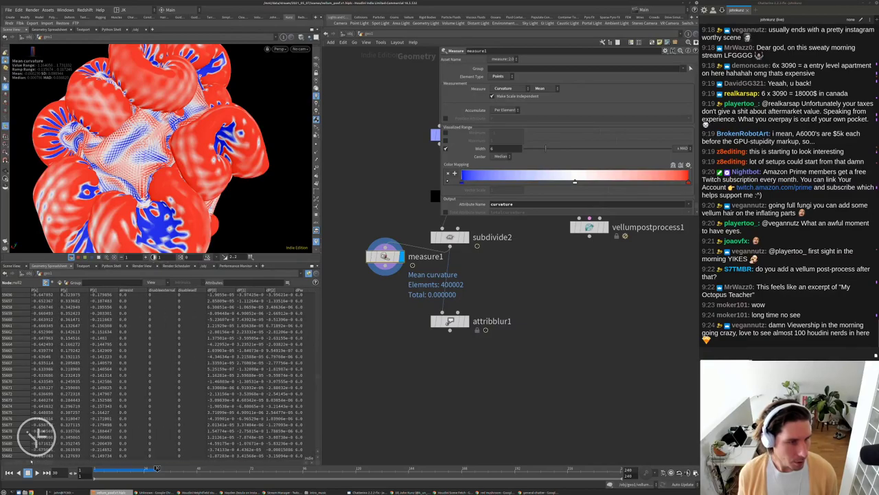
pyautogui.hscroll(10, 35, 435)
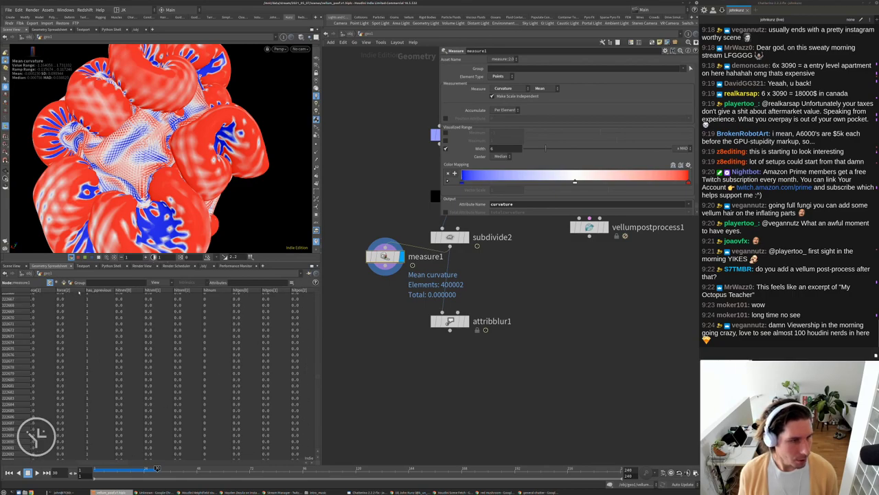
pyautogui.hscroll(-10, 36, 435)
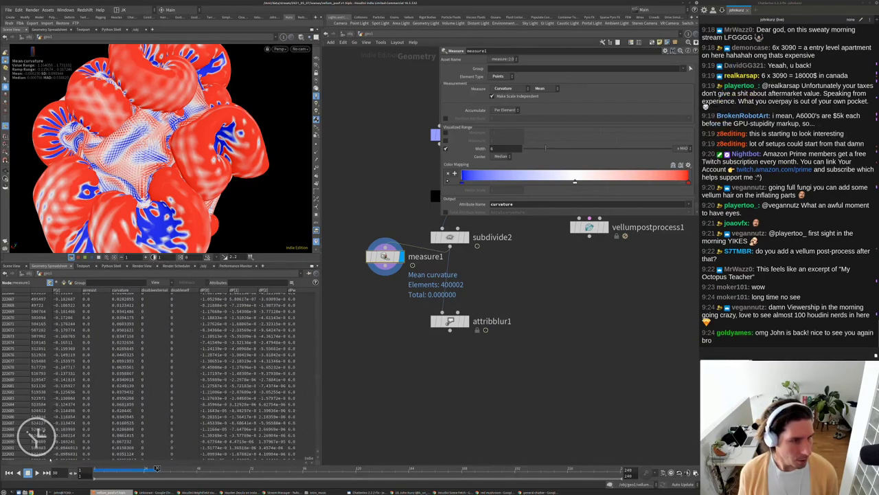
pyautogui.click(121, 290)
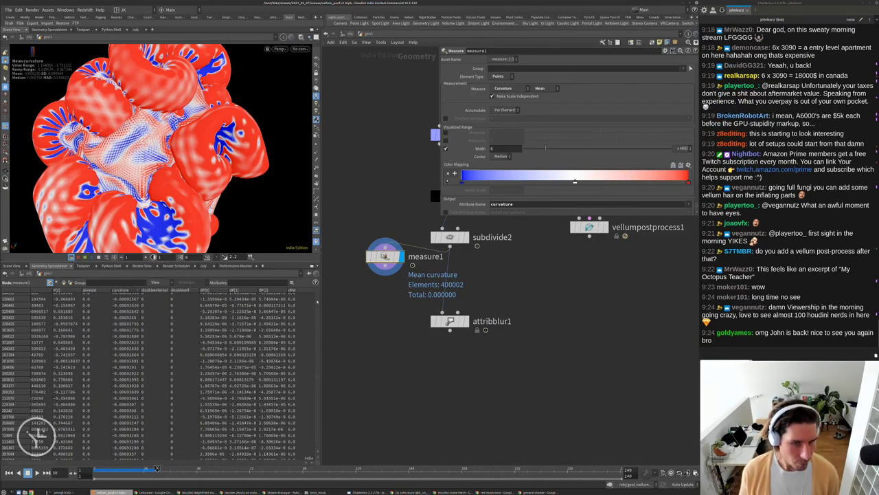
pyautogui.scroll(-15, 314, 382)
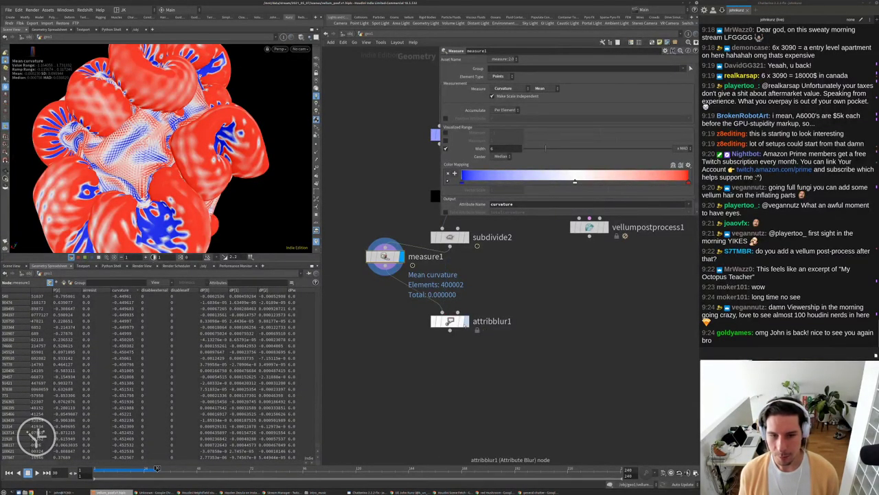
pyautogui.click(450, 321)
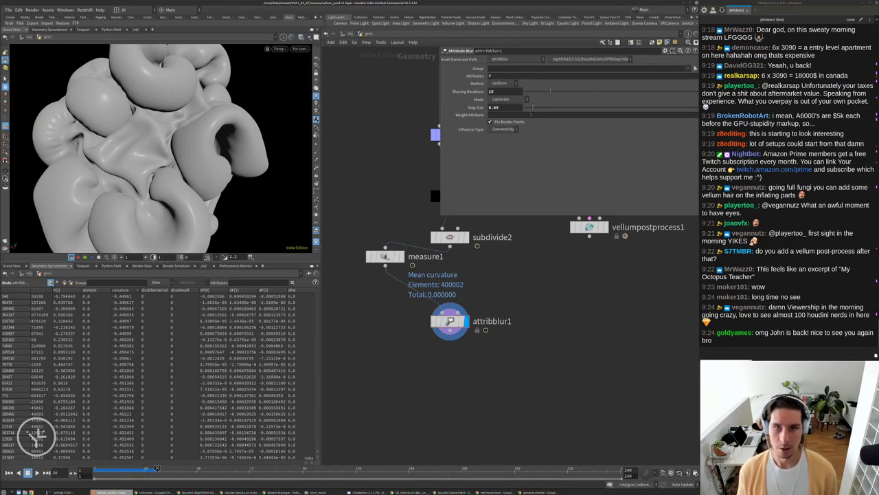
# Set attribblur1's Weight Attribute to curvature, then select vellumpostprocess1.
pyautogui.click(528, 113)
pyautogui.write('curvature')
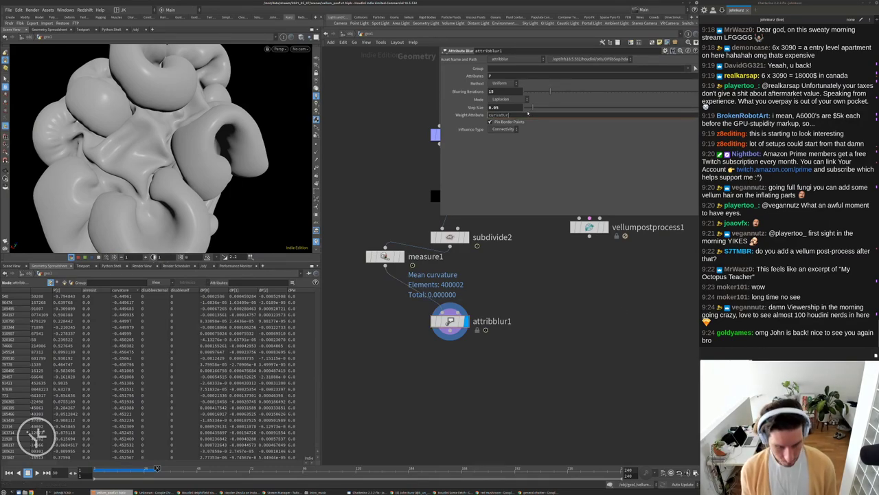
pyautogui.press('Return')
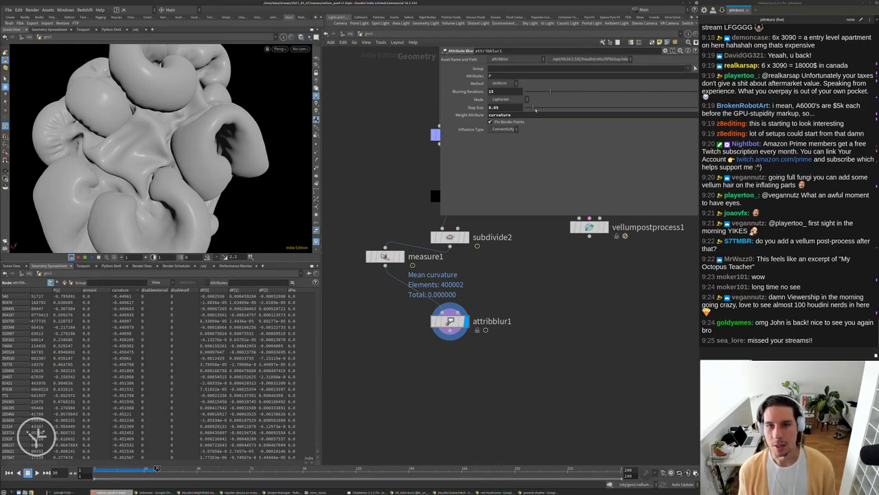
pyautogui.moveTo(568, 255); pyautogui.dragTo(569, 307, button='middle')
pyautogui.click(591, 279)
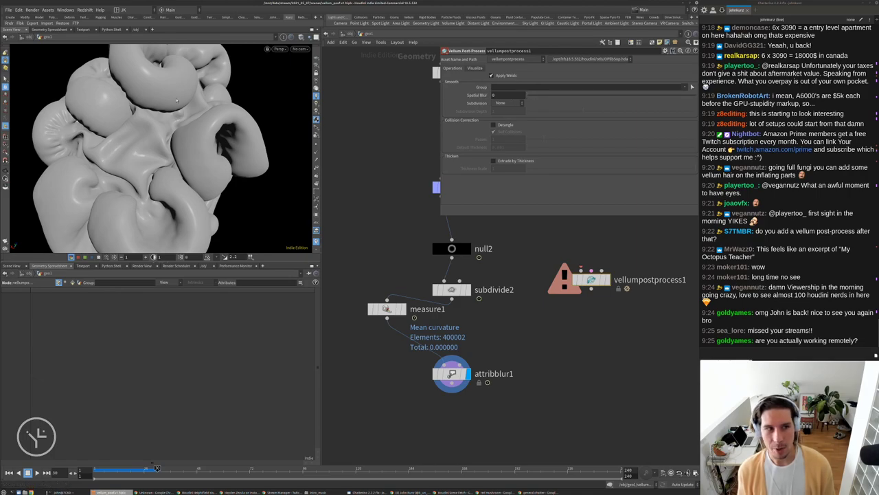
# Turn the blob to another side and select attribblur1 to show its parameters.
pyautogui.keyDown('alt'); pyautogui.moveTo(292, 157); pyautogui.dragTo(227, 175); pyautogui.keyUp('alt')
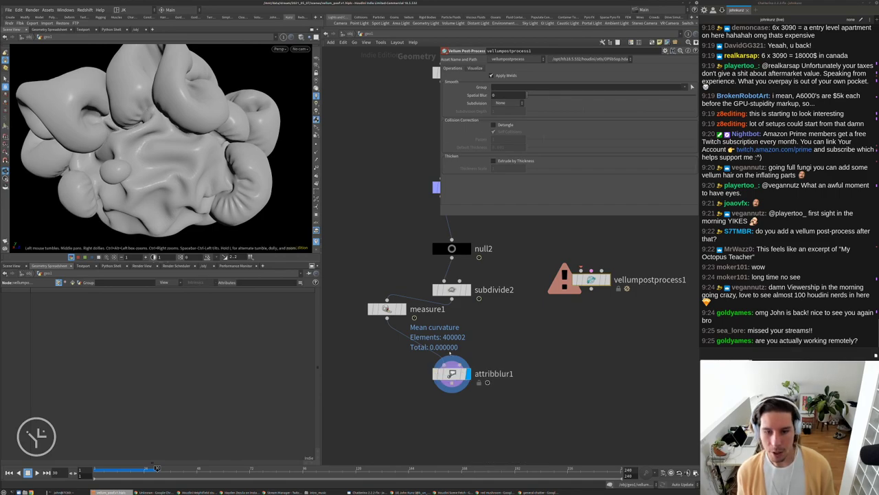
pyautogui.click(450, 371)
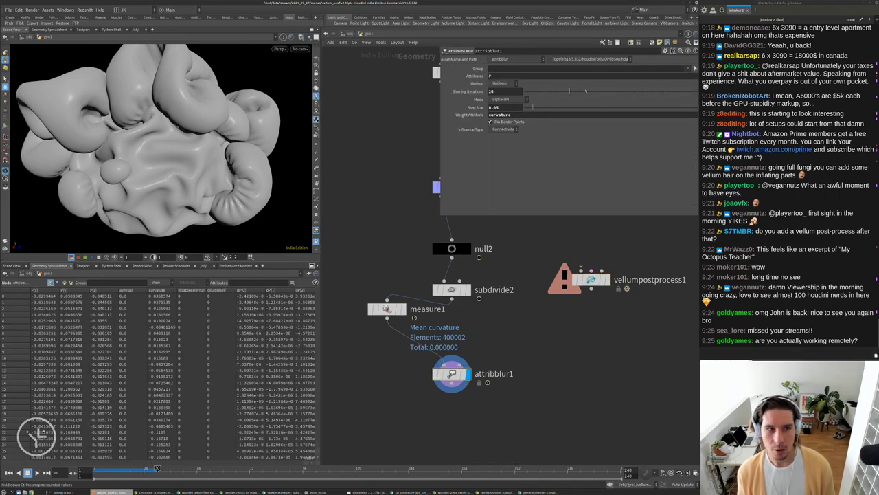
# Set attribblur1 to 11 iterations at step size 0.378 and clear its Weight Attribute.
pyautogui.moveTo(586, 90); pyautogui.dragTo(625, 90)
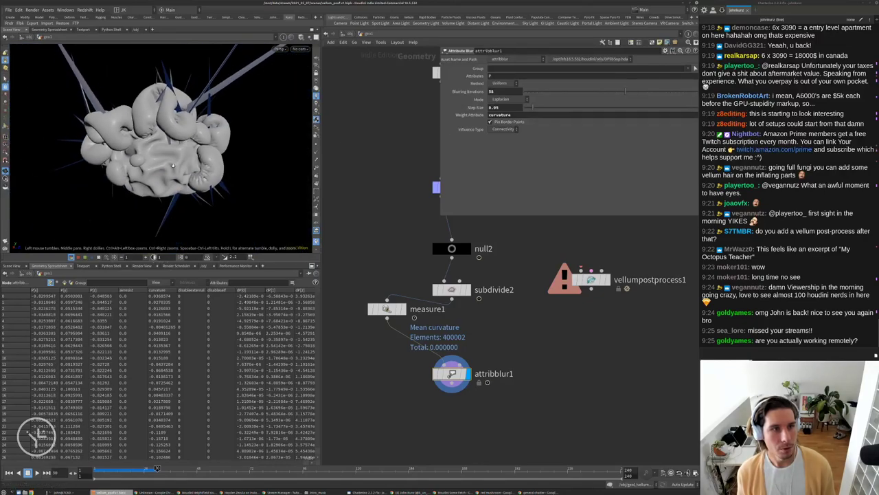
pyautogui.moveTo(533, 107); pyautogui.dragTo(589, 108)
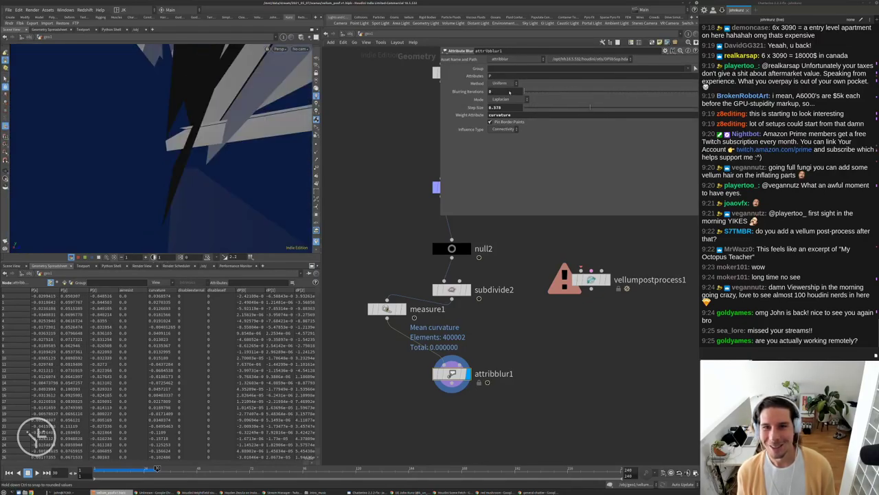
pyautogui.moveTo(509, 91); pyautogui.dragTo(544, 91)
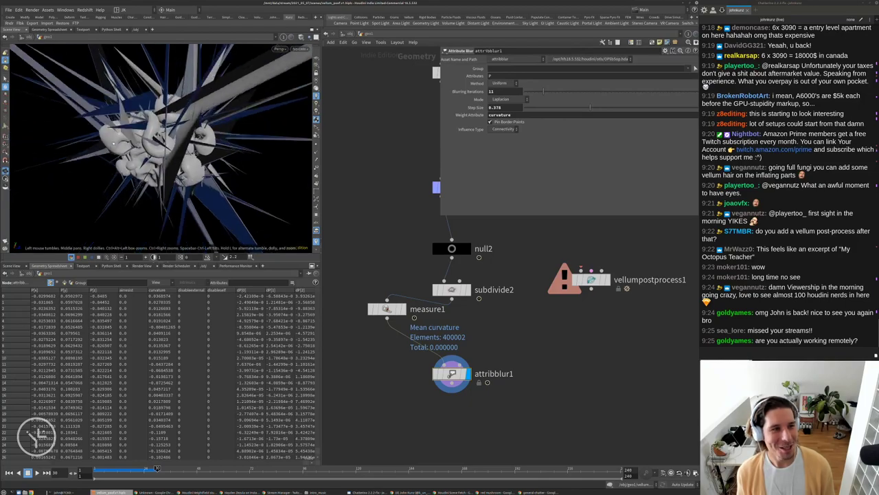
pyautogui.moveTo(158, 144); pyautogui.dragTo(227, 139)
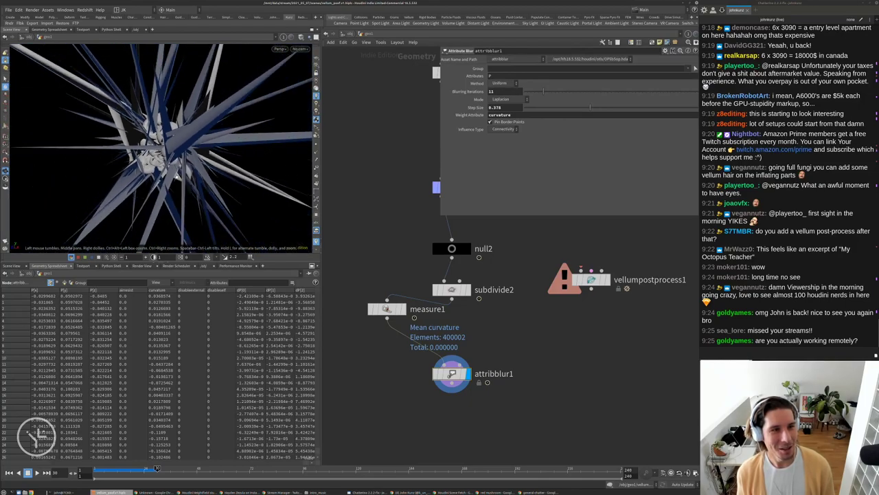
pyautogui.scroll(-5, 60, 216)
pyautogui.moveTo(59, 215); pyautogui.dragTo(267, 48)
pyautogui.scroll(5, 69, 235)
pyautogui.moveTo(185, 235); pyautogui.dragTo(227, 206)
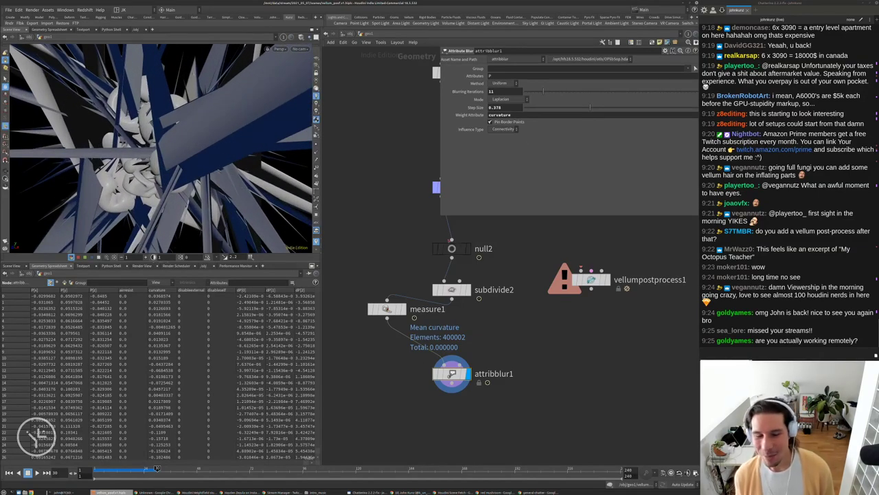
pyautogui.press('BackSpace')
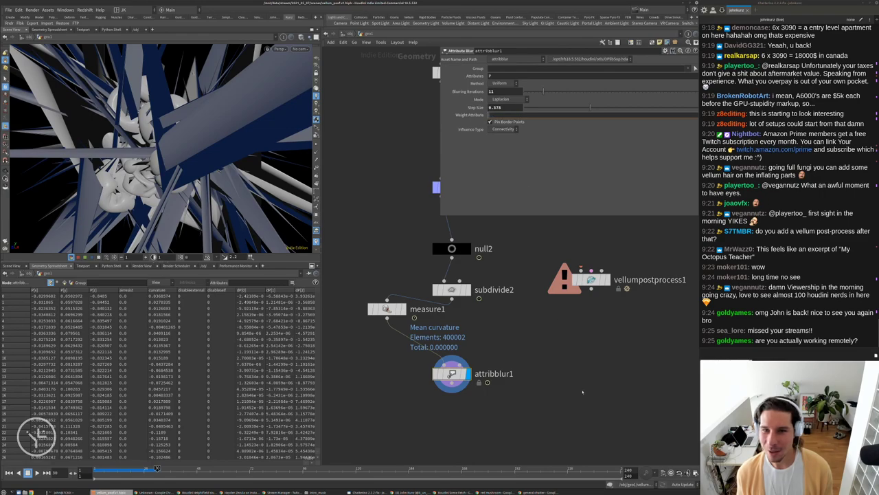
pyautogui.press('Return')
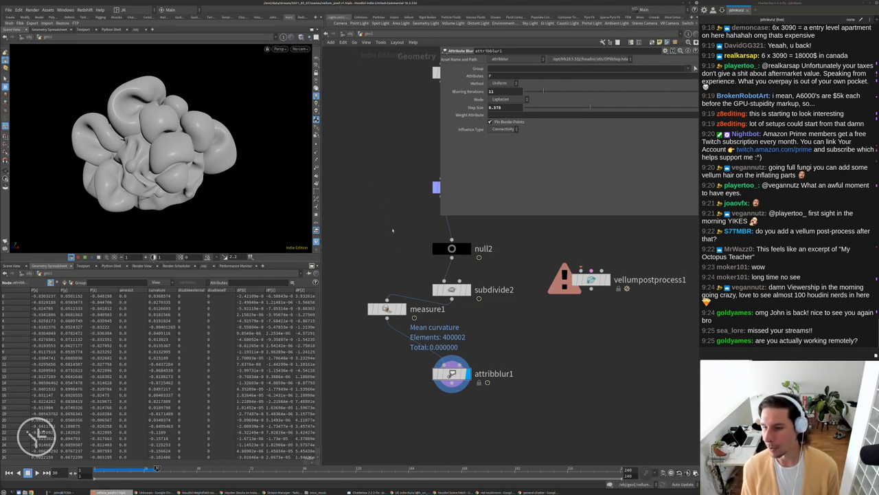
# Lower attribblur1's step size to about 0.1 while orbiting the blob and tidying the network.
pyautogui.moveTo(474, 367); pyautogui.dragTo(469, 316, button='middle')
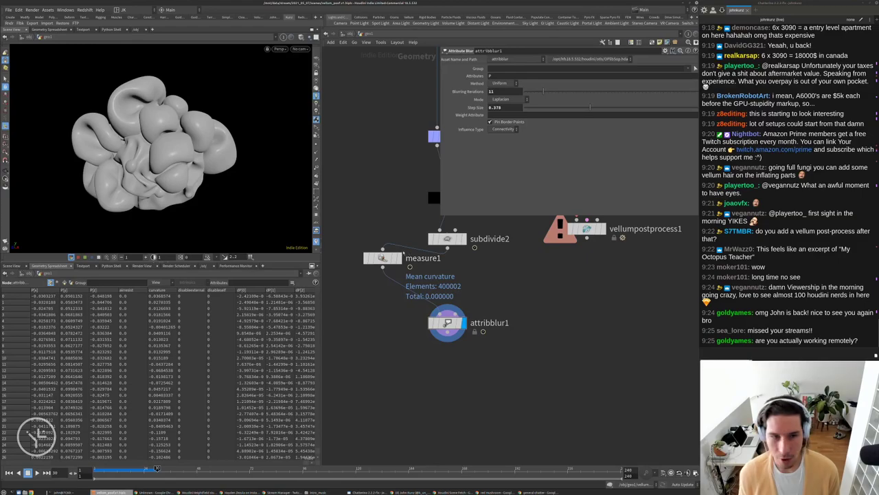
pyautogui.scroll(5, 158, 194)
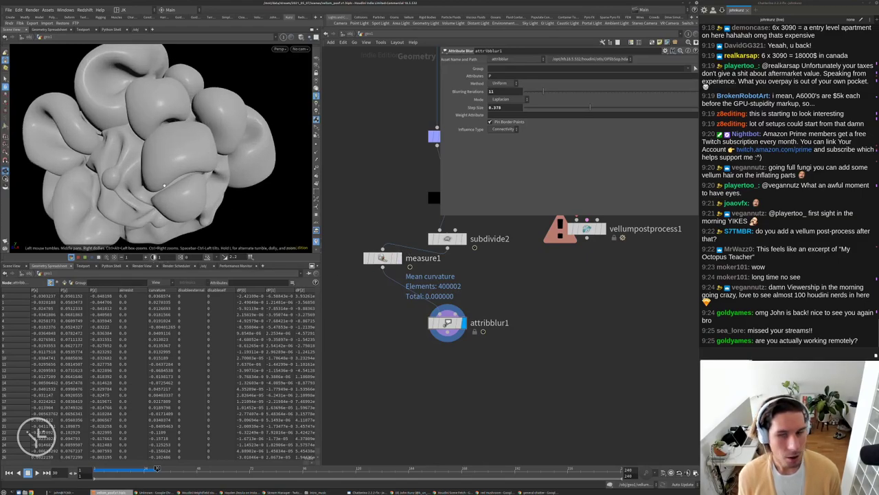
pyautogui.moveTo(166, 186); pyautogui.dragTo(179, 200)
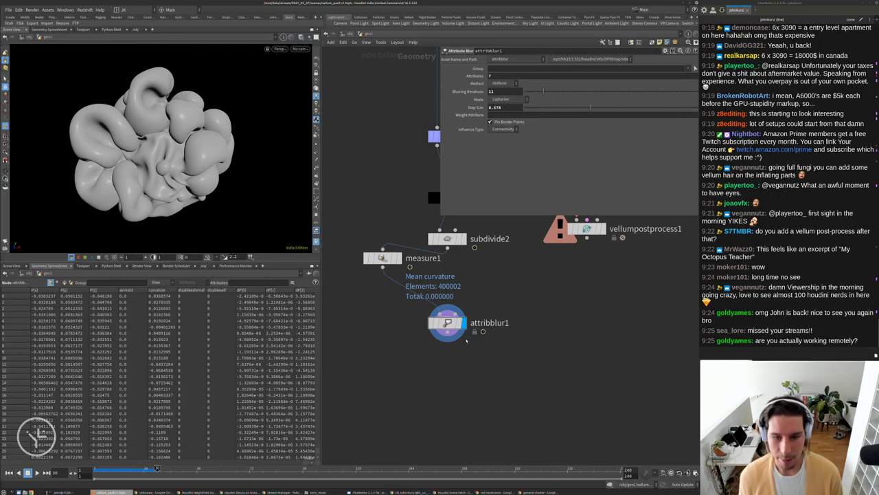
pyautogui.moveTo(466, 340); pyautogui.dragTo(466, 356)
pyautogui.moveTo(227, 136); pyautogui.dragTo(208, 206)
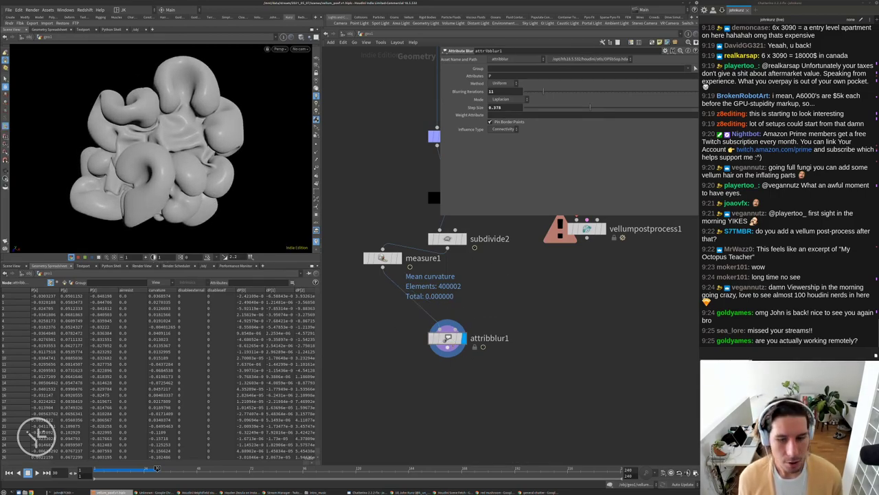
pyautogui.moveTo(589, 107); pyautogui.dragTo(529, 92)
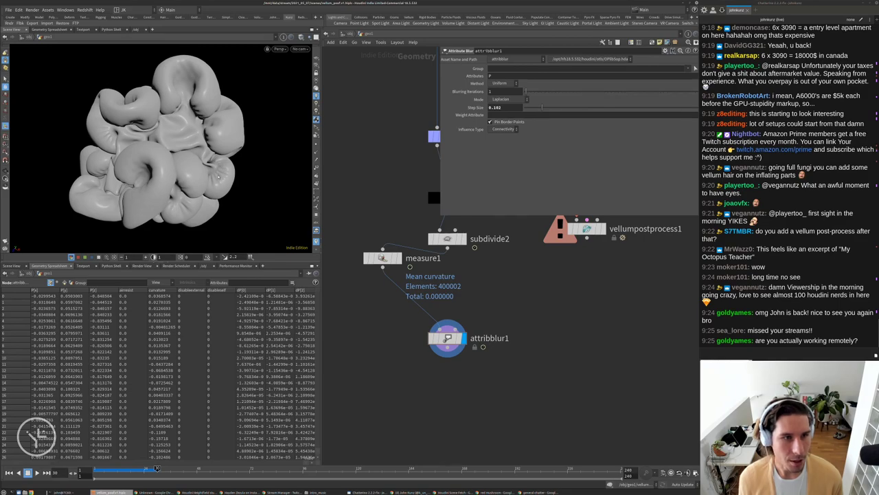
pyautogui.moveTo(218, 177); pyautogui.dragTo(285, 123)
pyautogui.scroll(5, 211, 184)
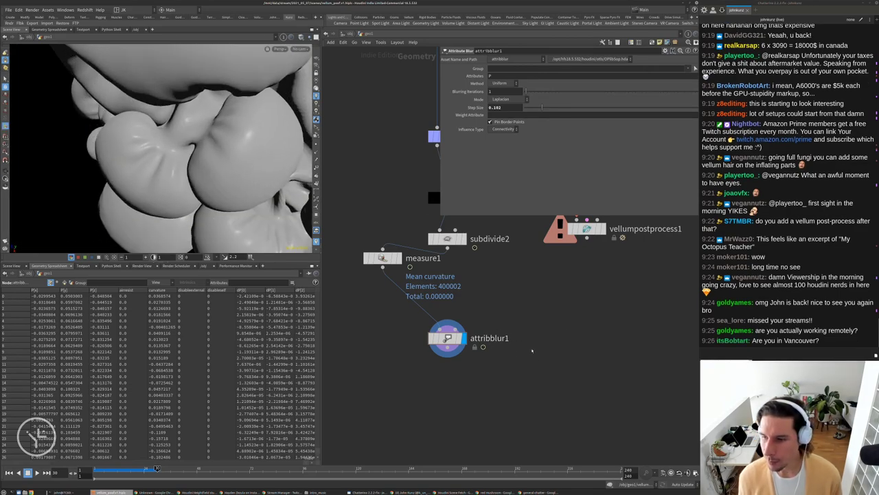
pyautogui.moveTo(562, 360); pyautogui.dragTo(562, 406, button='middle')
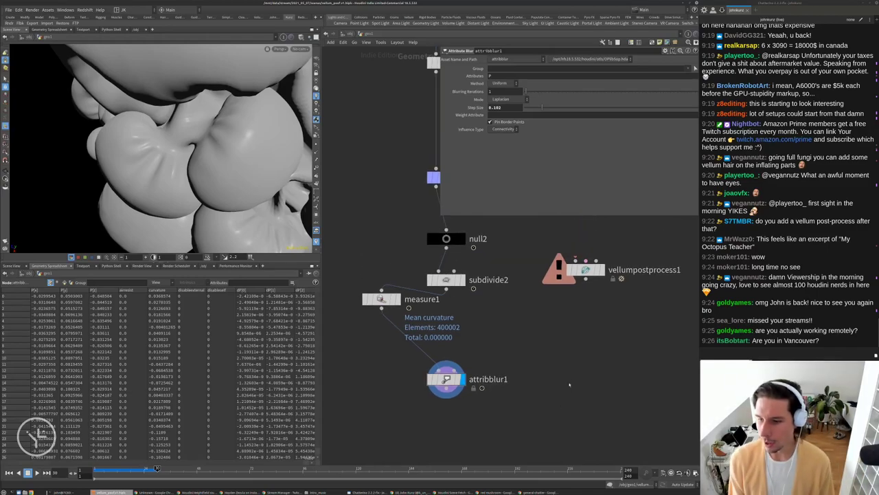
# Set the blur step size to 0.25 and iterations to 2, then frame the blob.
pyautogui.click(494, 107)
pyautogui.write('0.25')
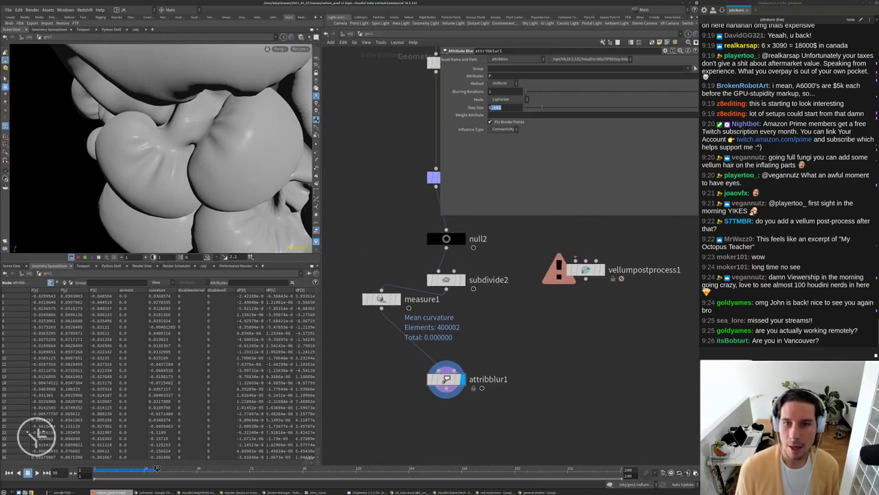
pyautogui.press('Return')
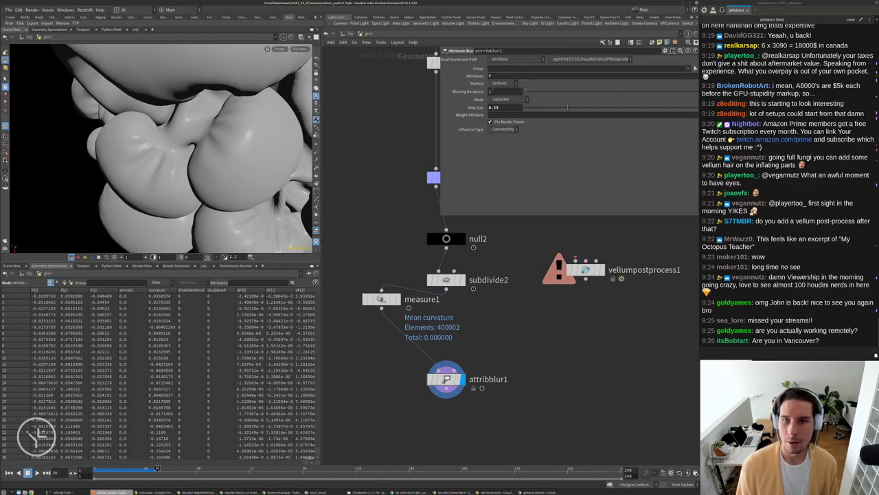
pyautogui.click(495, 91)
pyautogui.write('4')
pyautogui.press('Return')
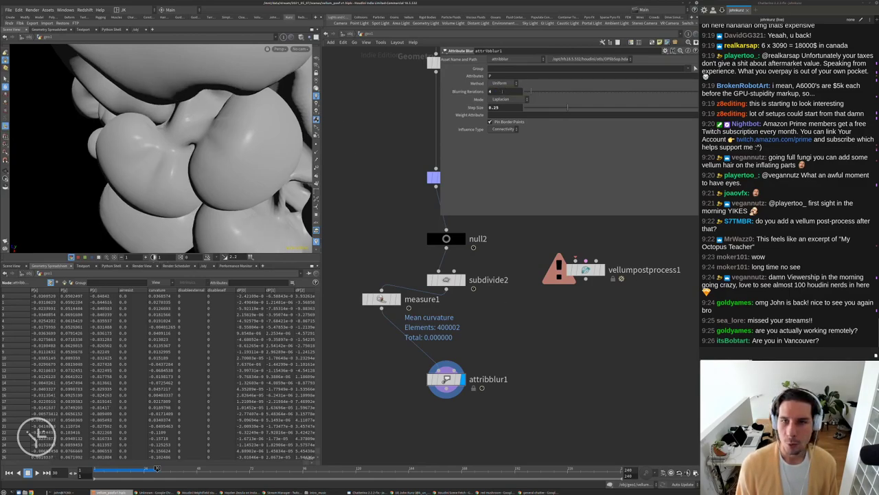
pyautogui.click(496, 91)
pyautogui.write('2')
pyautogui.press('Return')
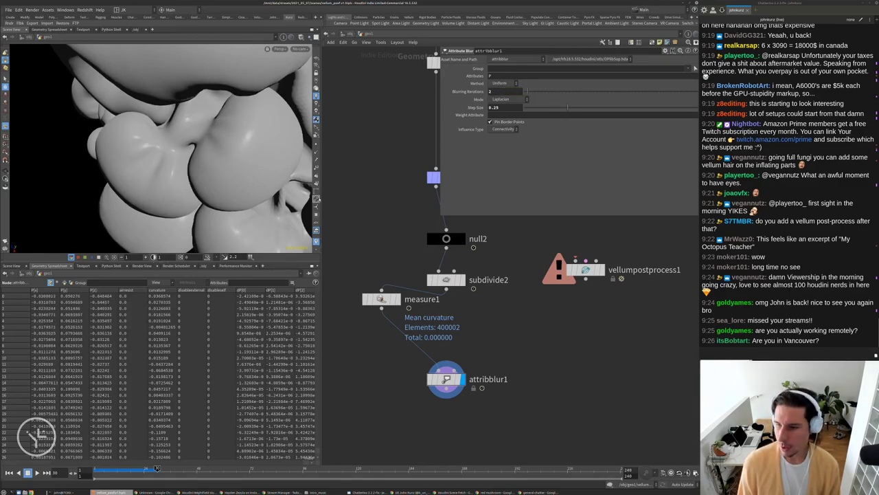
pyautogui.hotkey('space', 'h')
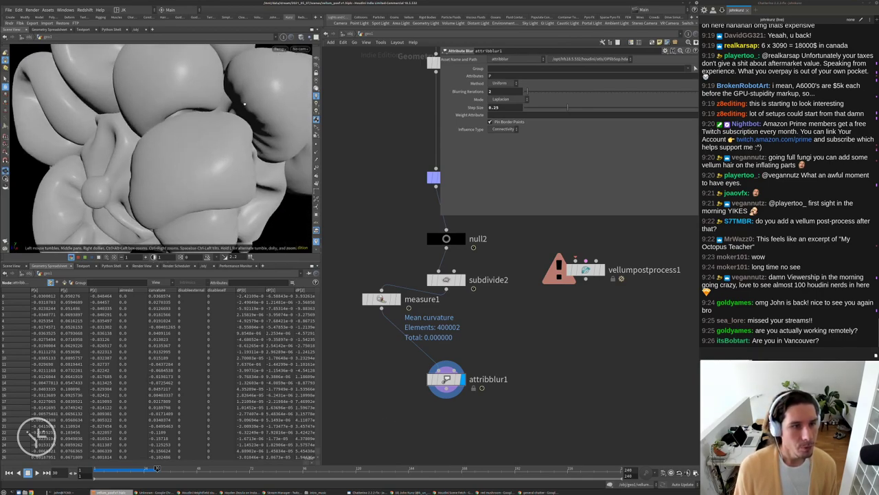
pyautogui.moveTo(157, 217); pyautogui.dragTo(241, 185)
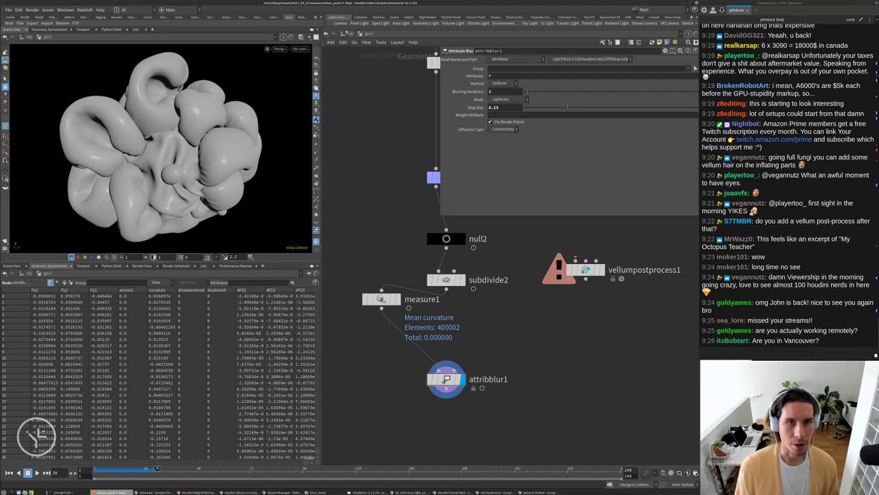
# At /obj, give cam1 an Aperture of 36 and a Focal Length of 75.
pyautogui.press('u')
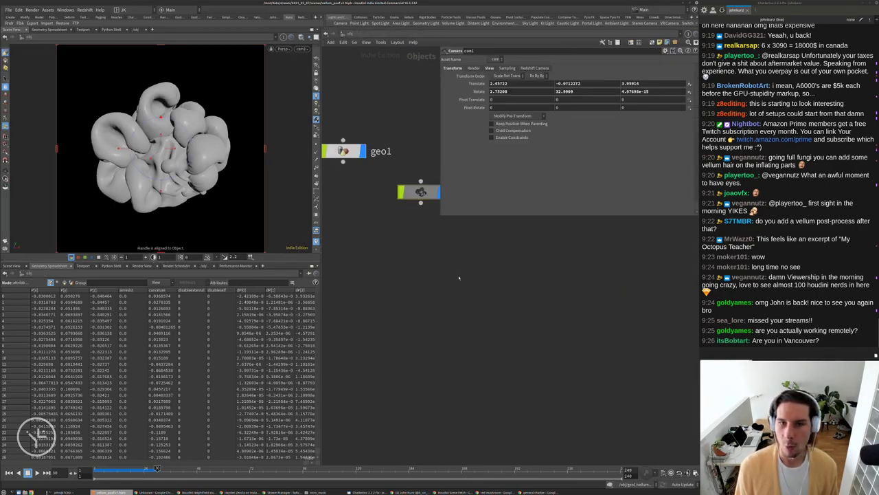
pyautogui.press('h')
pyautogui.moveTo(459, 278); pyautogui.dragTo(425, 341)
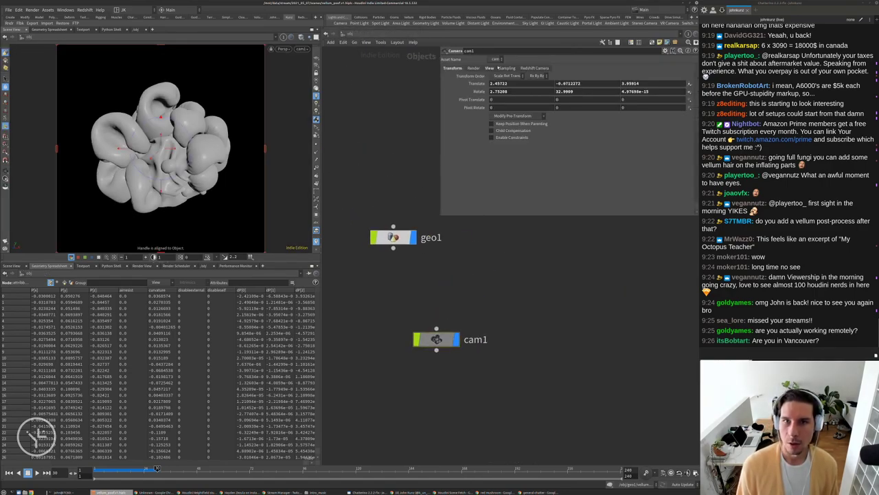
pyautogui.click(491, 68)
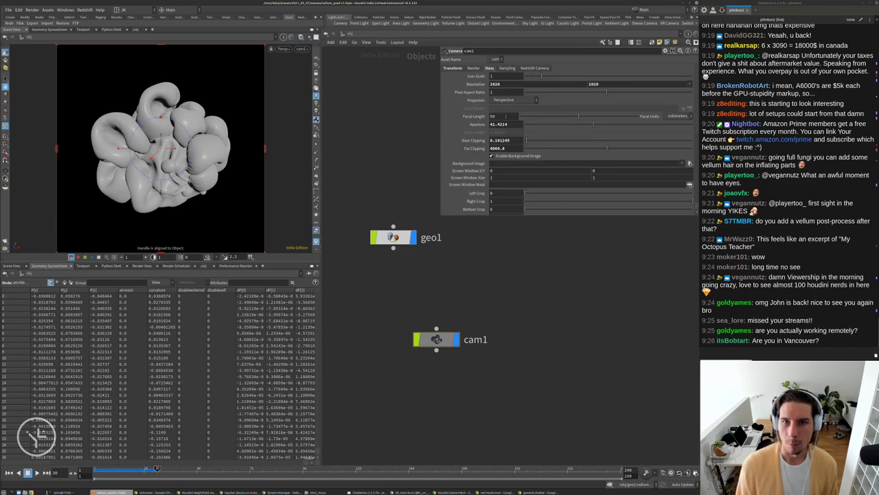
pyautogui.click(498, 124)
pyautogui.write('36')
pyautogui.press('Return')
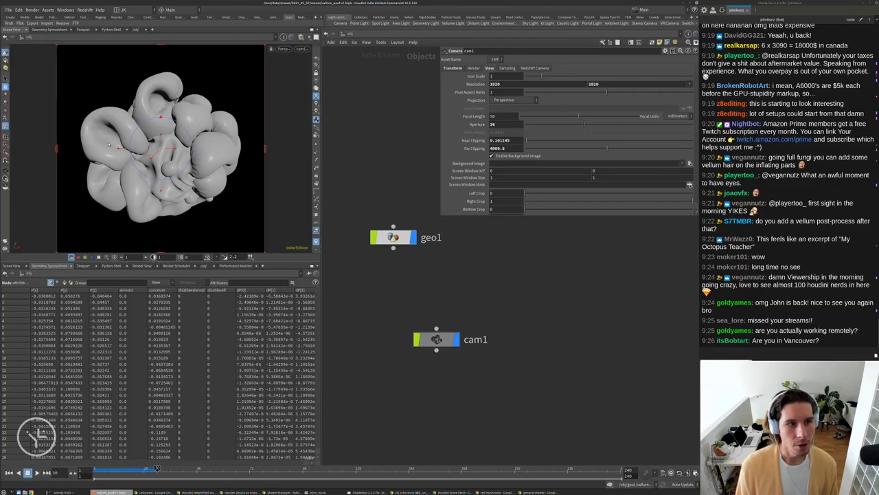
pyautogui.click(507, 124)
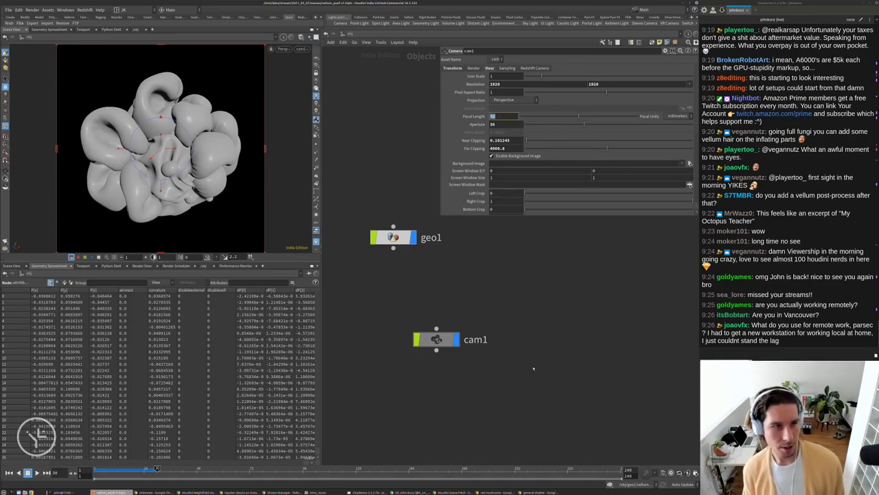
pyautogui.write('75')
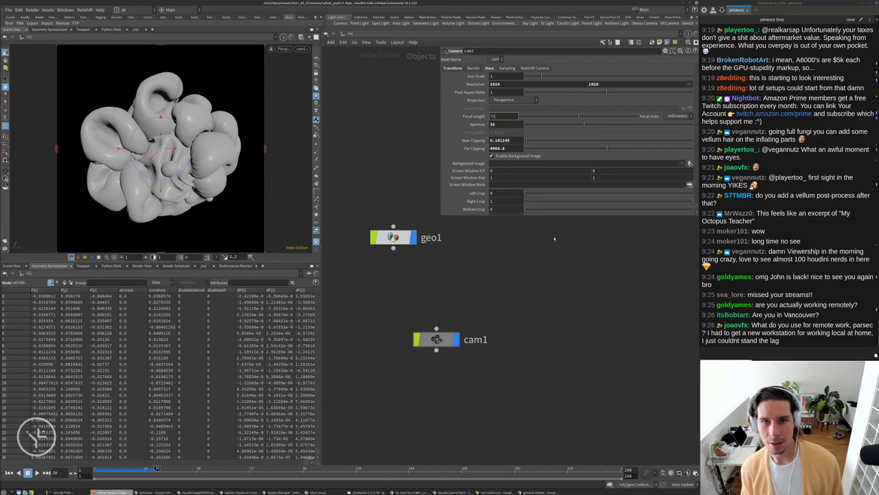
pyautogui.press('Return')
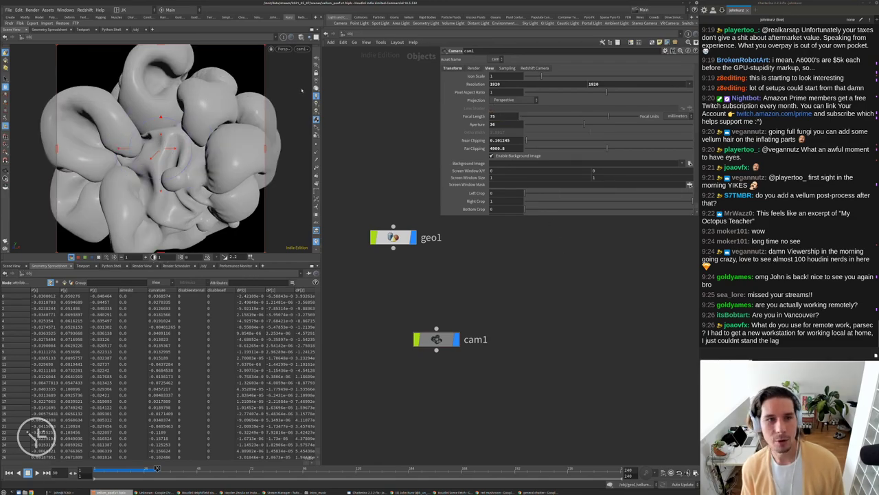
# Look through cam1 to frame the blob, and place cam1 directly beneath geo1.
pyautogui.click(300, 48)
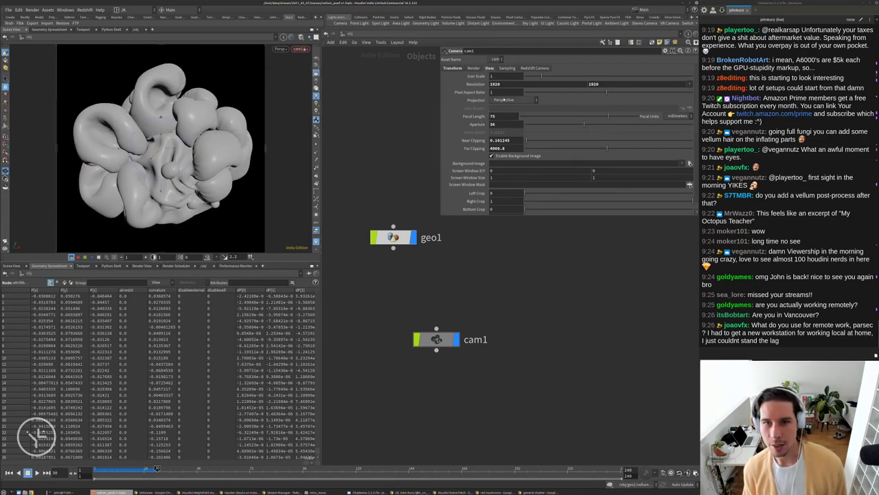
pyautogui.moveTo(245, 167); pyautogui.dragTo(203, 180)
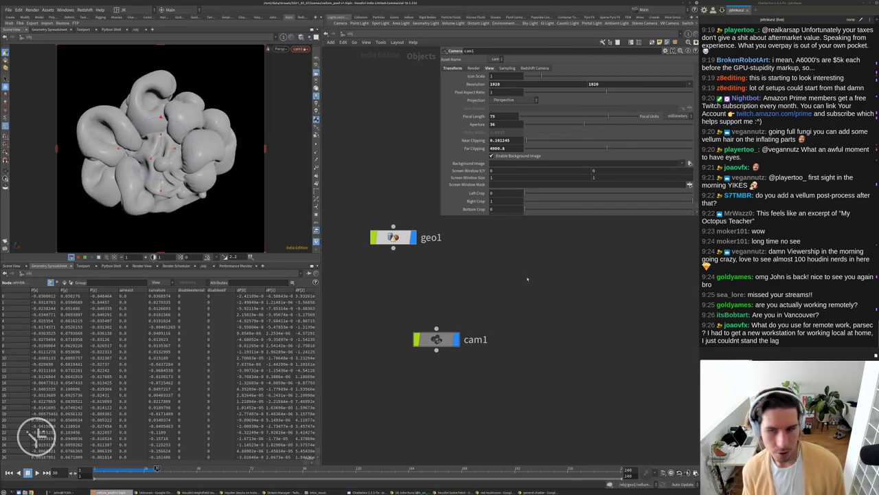
pyautogui.moveTo(528, 289); pyautogui.dragTo(527, 302, button='middle')
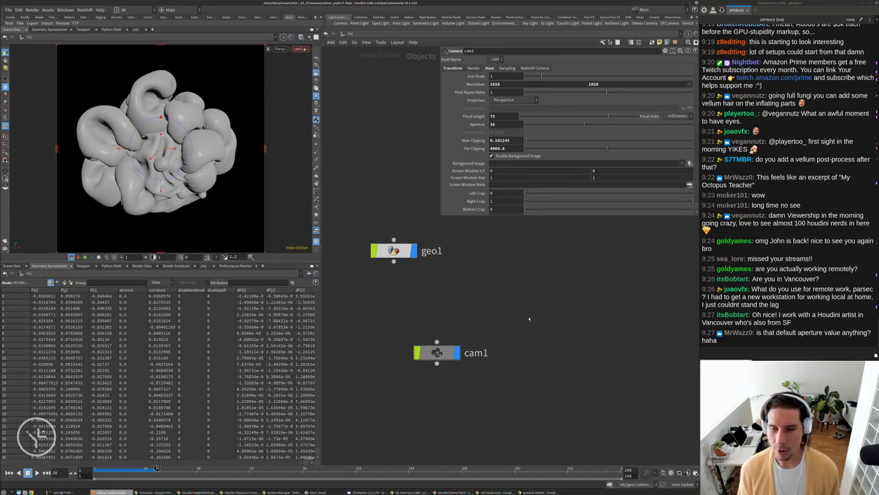
pyautogui.moveTo(529, 318); pyautogui.dragTo(538, 354, button='middle')
pyautogui.moveTo(446, 388); pyautogui.dragTo(402, 336)
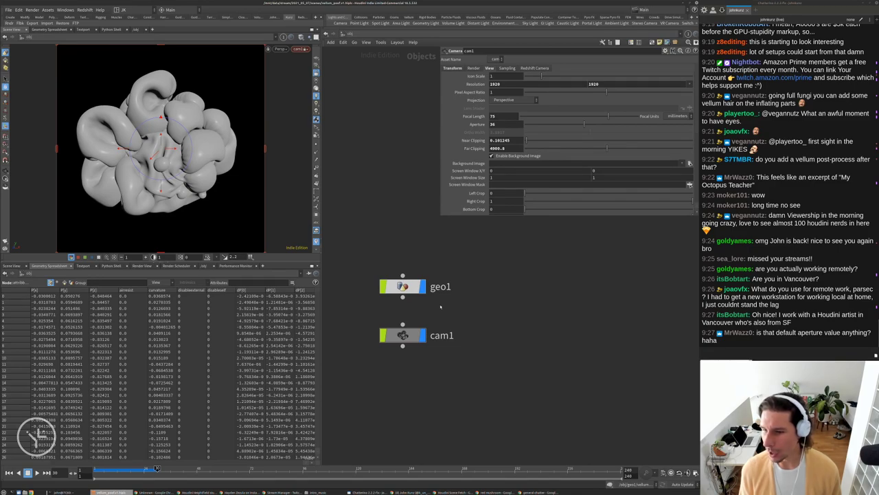
pyautogui.moveTo(440, 308); pyautogui.dragTo(466, 287, button='middle')
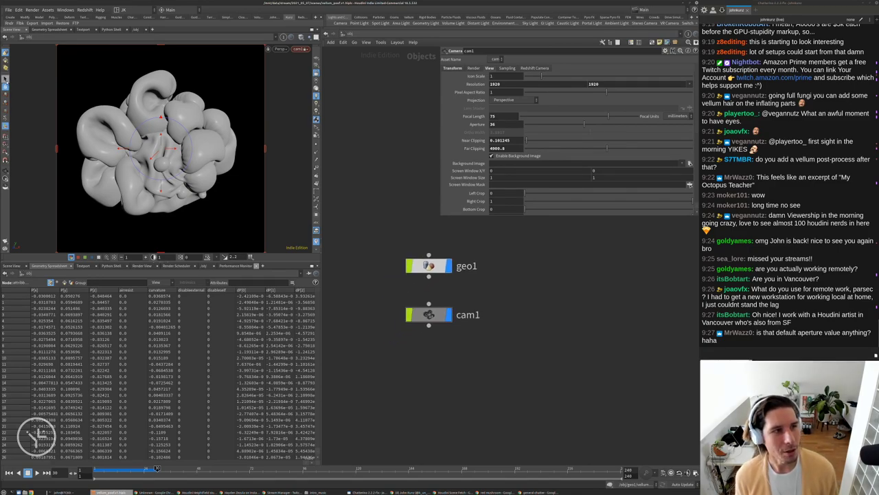
pyautogui.click(5, 78)
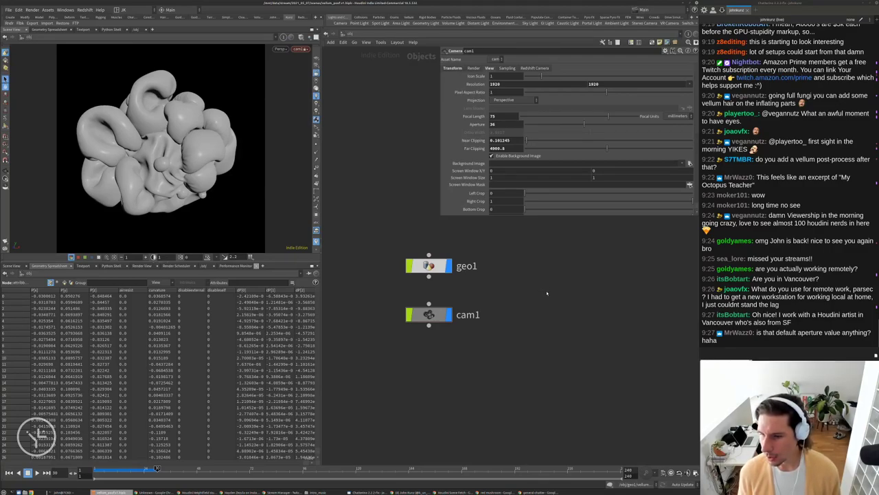
pyautogui.moveTo(547, 294); pyautogui.dragTo(545, 365, button='middle')
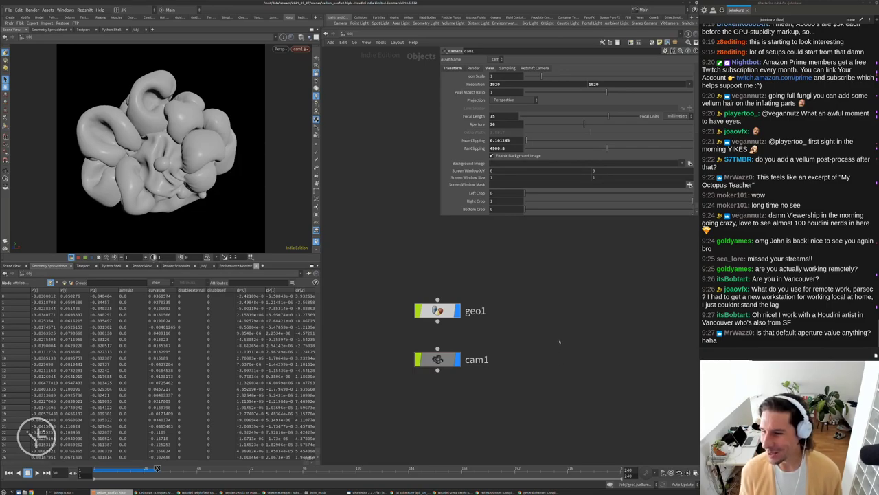
pyautogui.press('Tab')
pyautogui.write('ca')
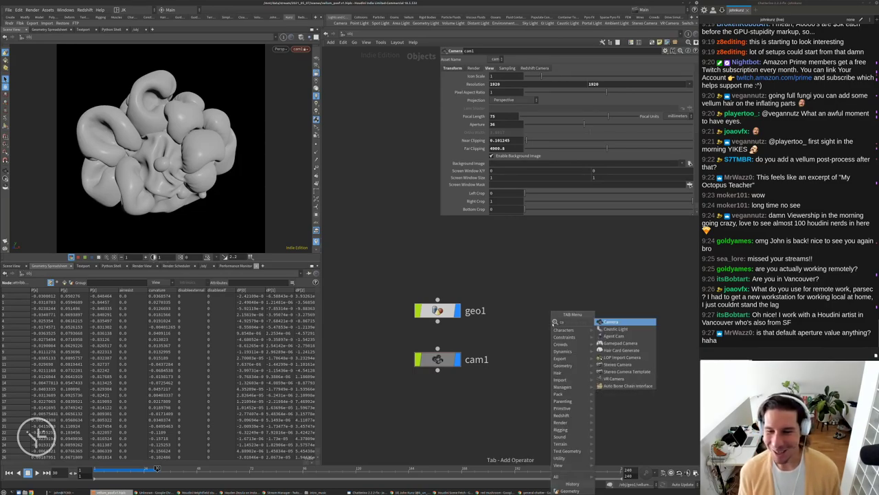
pyautogui.press('Return')
pyautogui.click(556, 316)
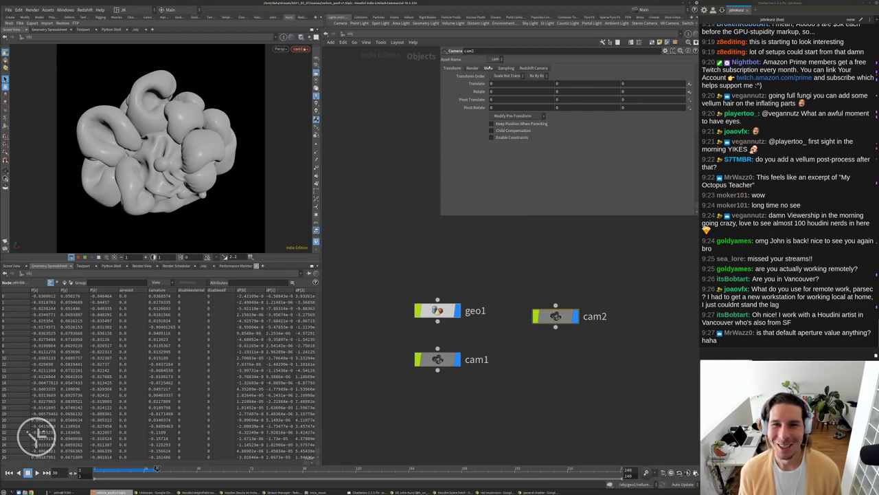
pyautogui.click(487, 68)
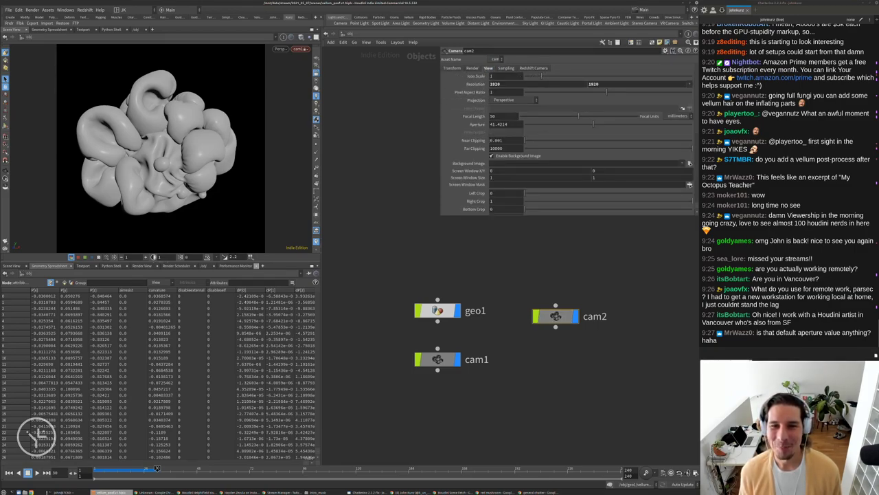
pyautogui.doubleClick(502, 124)
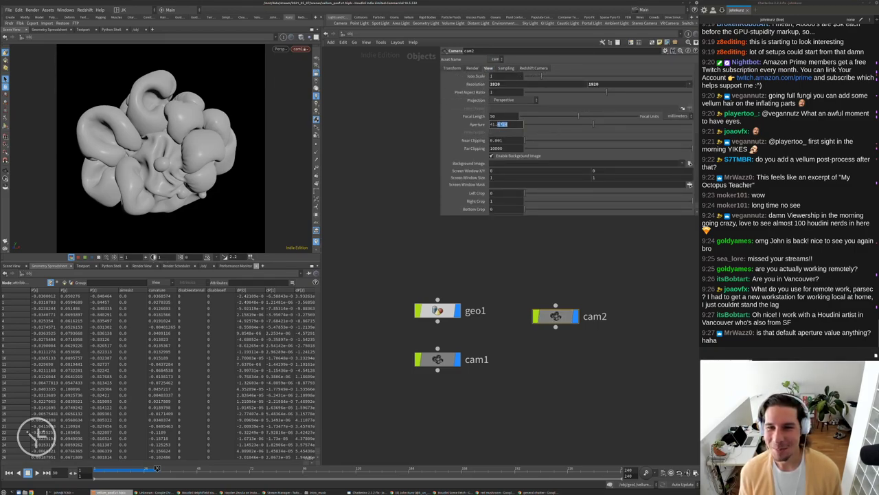
pyautogui.press('Return')
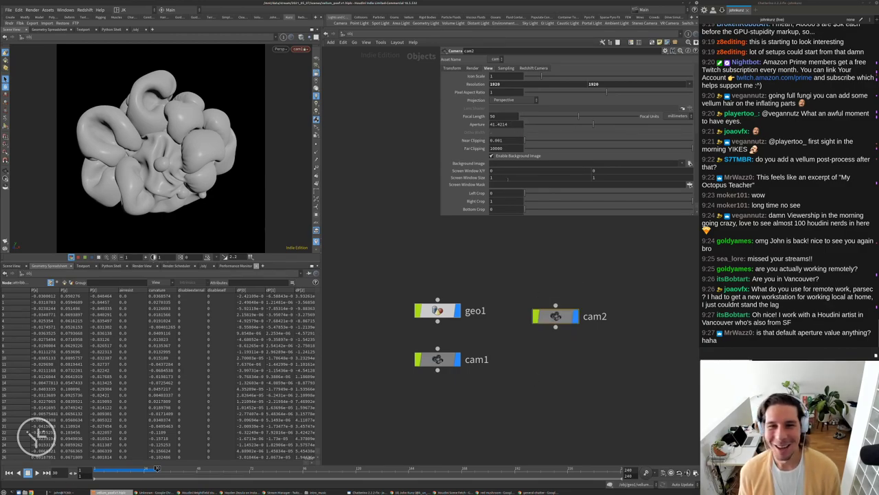
pyautogui.press('Delete')
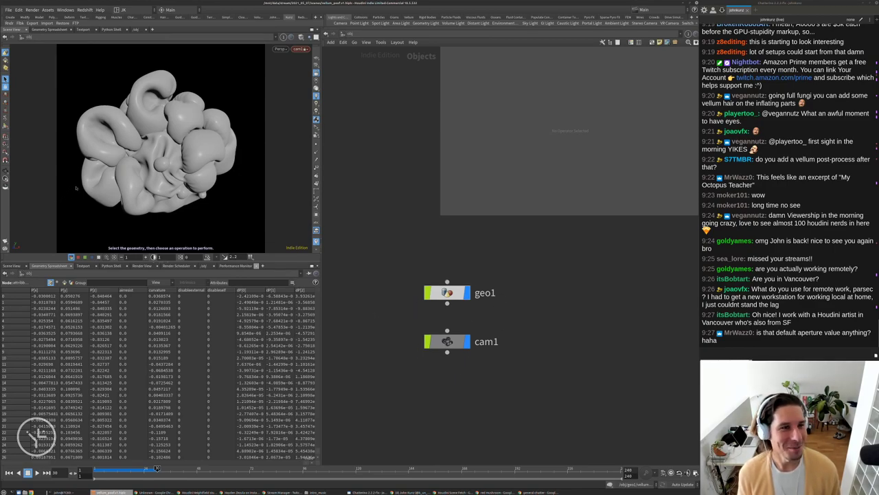
pyautogui.press('h')
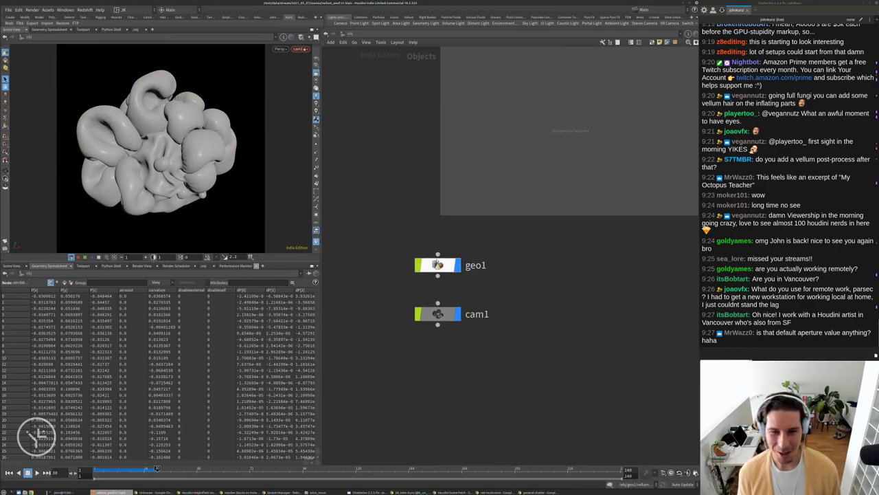
# Add a Material Network node, matnet1, and place it below cam1.
pyautogui.press('Tab')
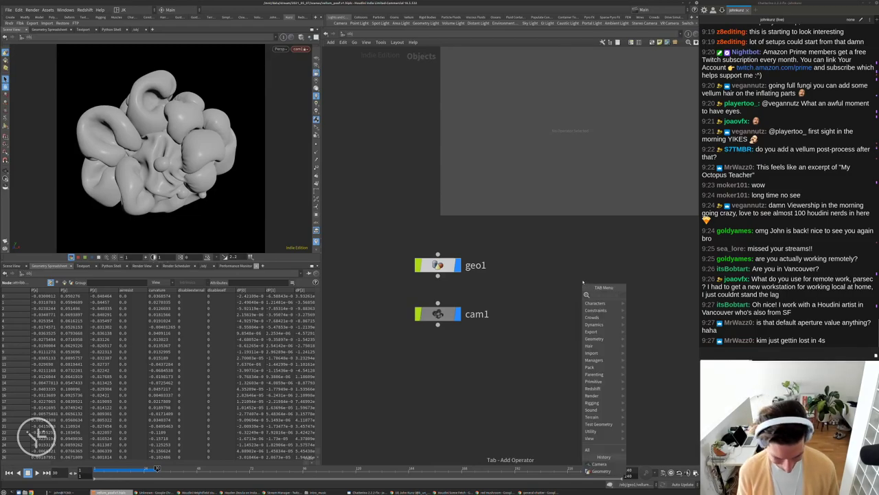
pyautogui.write('matnet')
pyautogui.press('Return')
pyautogui.click(584, 281)
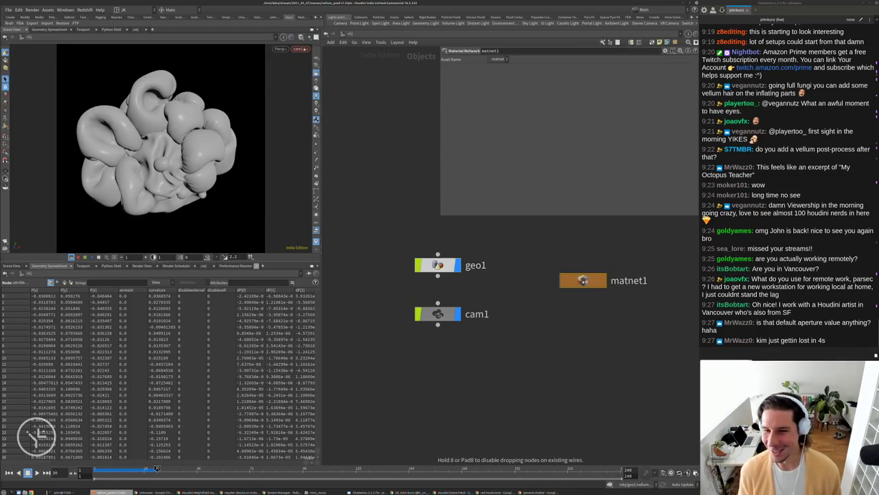
pyautogui.moveTo(583, 281); pyautogui.dragTo(449, 371)
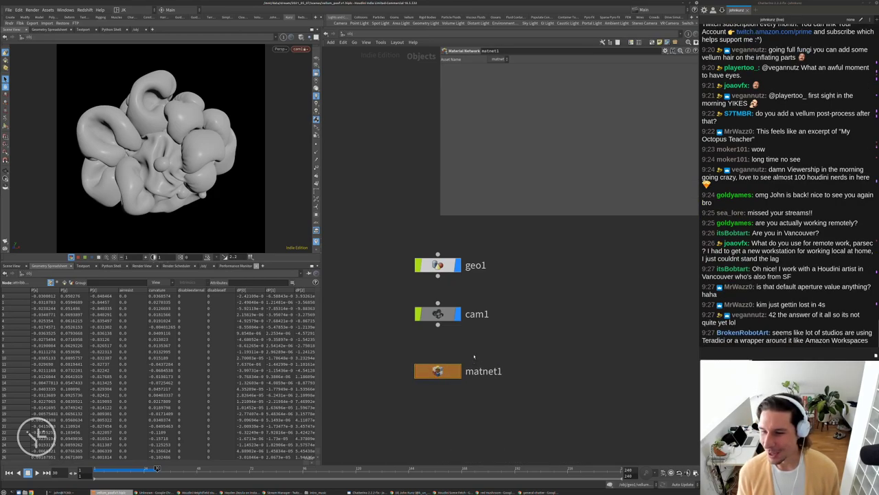
# Inside matnet1, add an RS Material Builder node found by searching 'rs'.
pyautogui.press('Return')
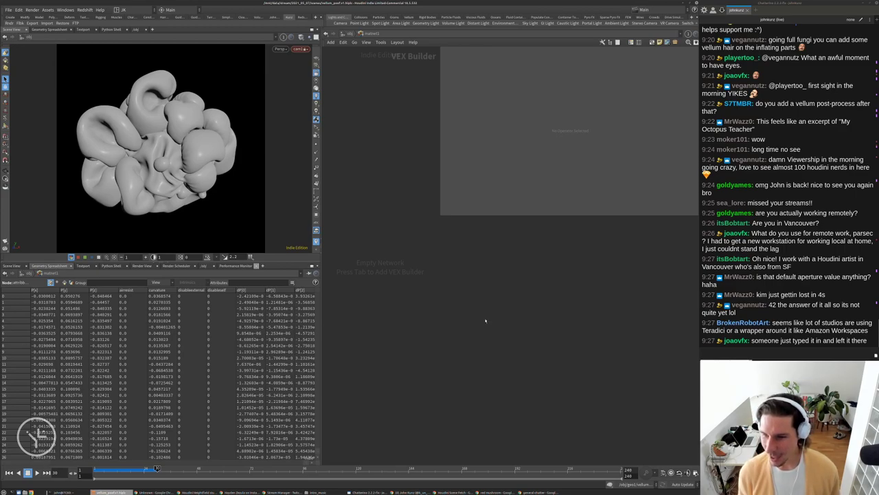
pyautogui.press('Tab')
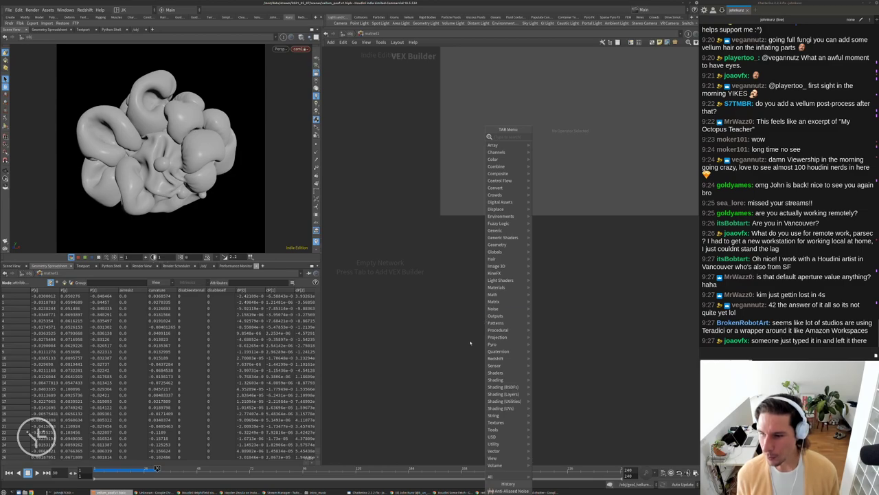
pyautogui.press('Escape')
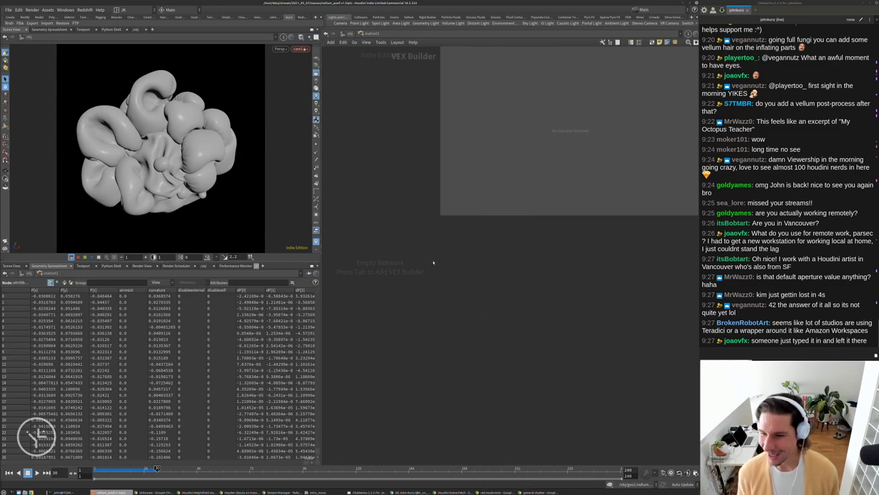
pyautogui.press('Tab')
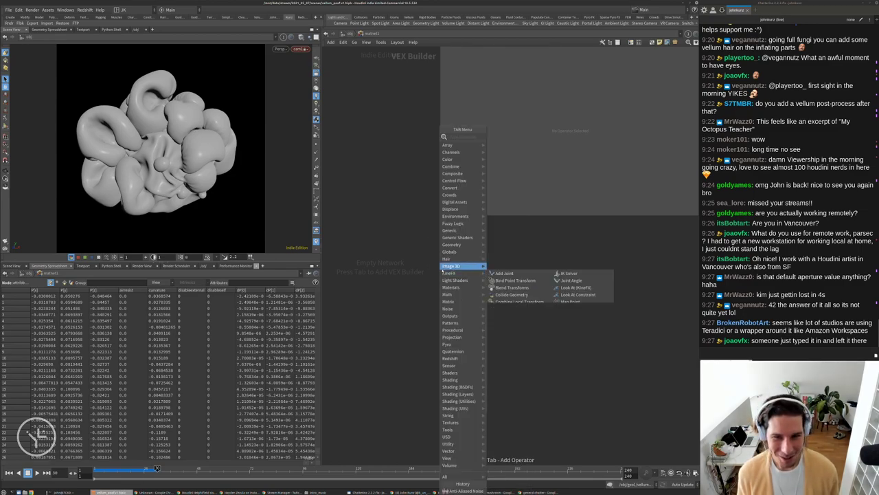
pyautogui.moveTo(451, 266)
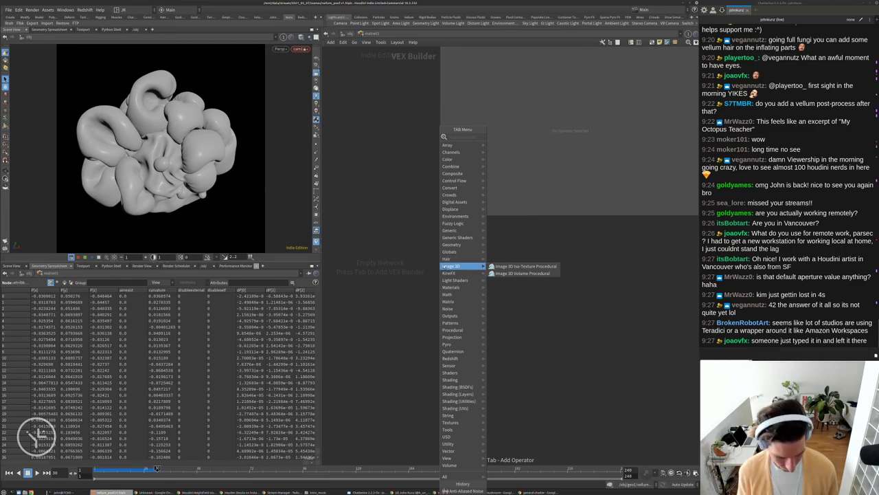
pyautogui.write('red')
pyautogui.press('Escape')
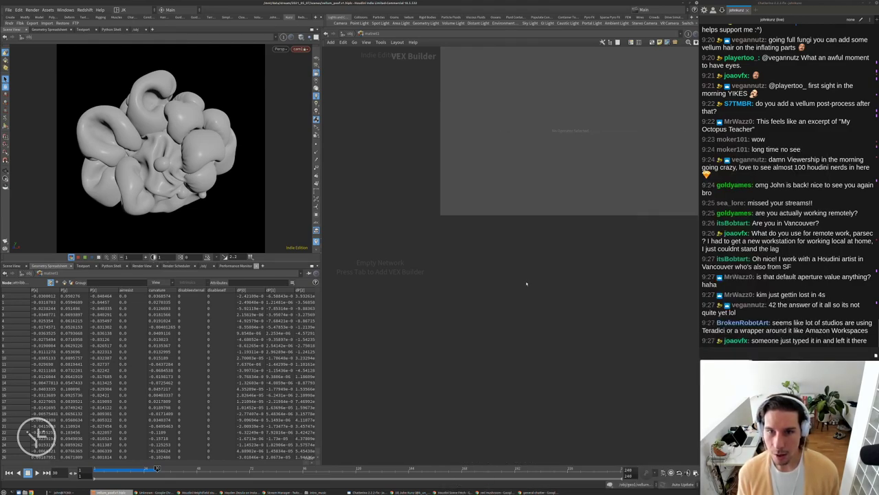
pyautogui.press('Tab')
pyautogui.write('rs')
pyautogui.click(658, 186)
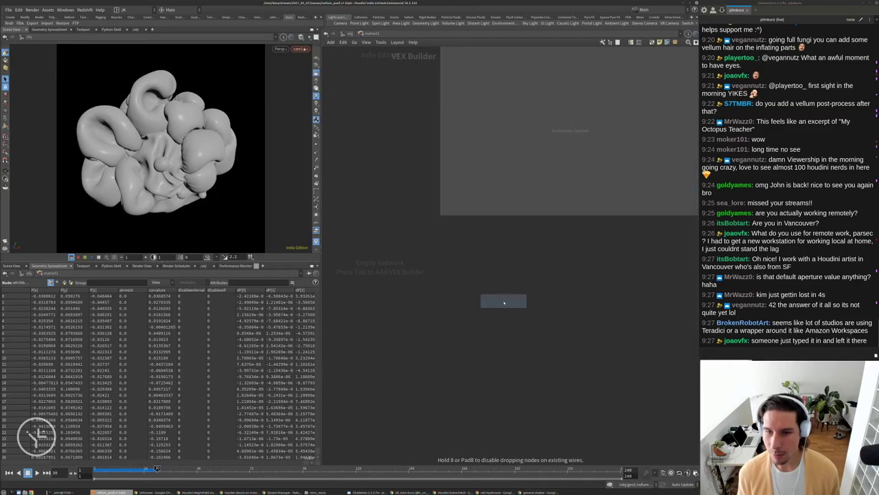
pyautogui.click(504, 303)
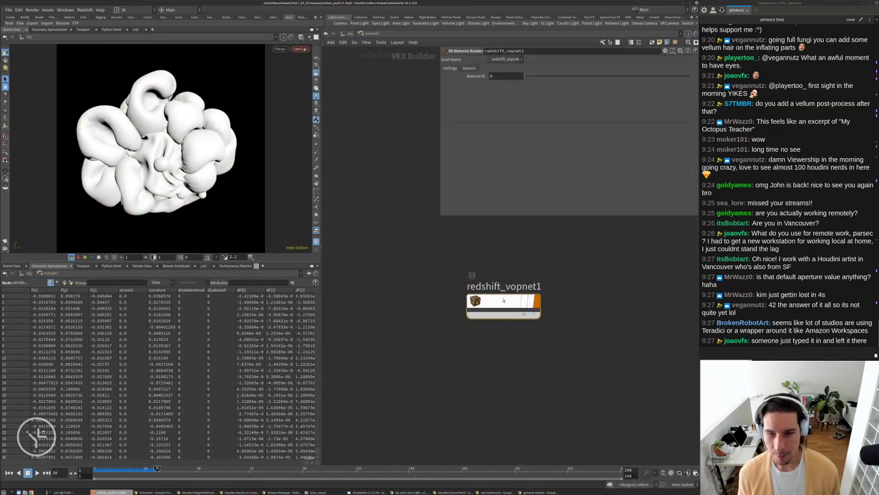
pyautogui.press('i')
# Back at /obj, show the Redshift tool set and open the camera-lens documentation link.
pyautogui.click(349, 34)
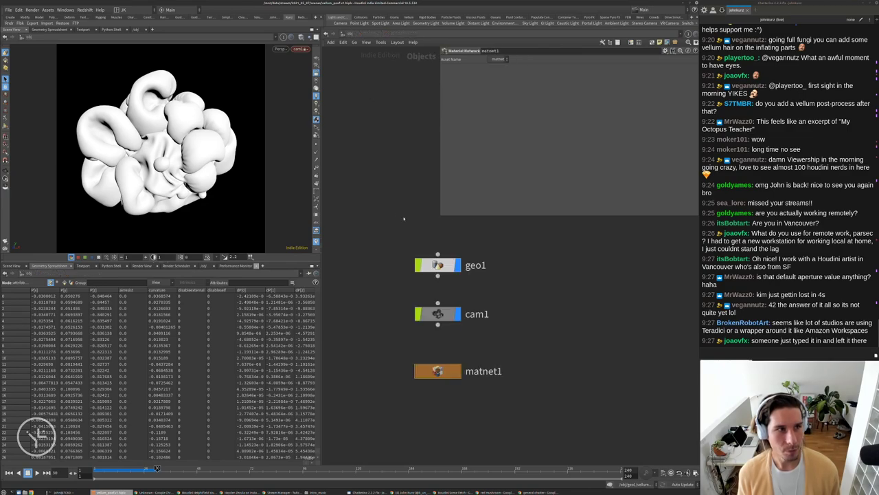
pyautogui.click(300, 16)
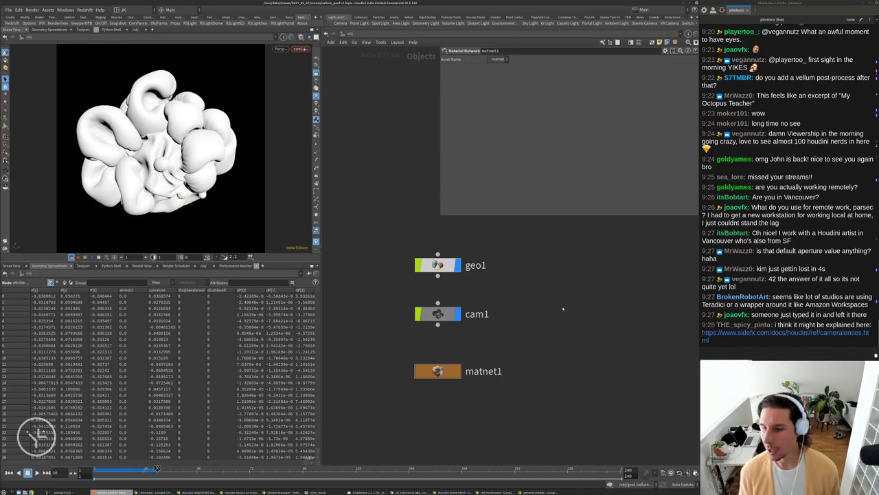
pyautogui.press('h')
pyautogui.press('Tab')
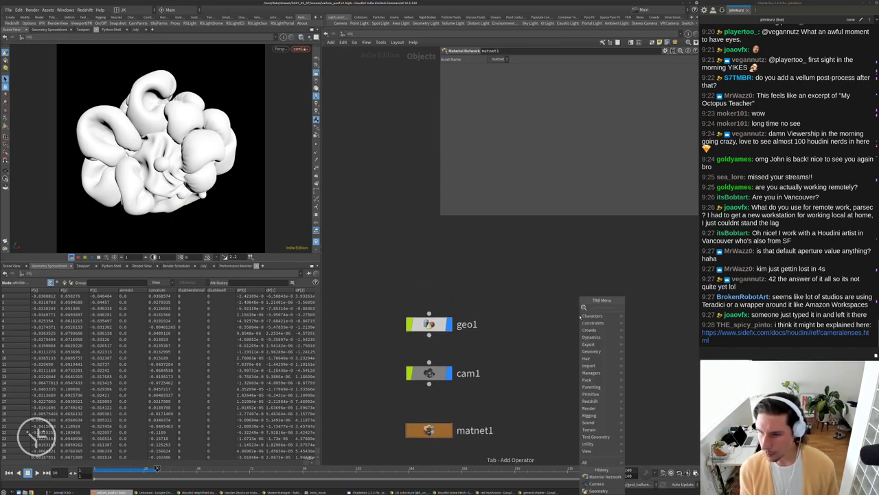
pyautogui.click(756, 333)
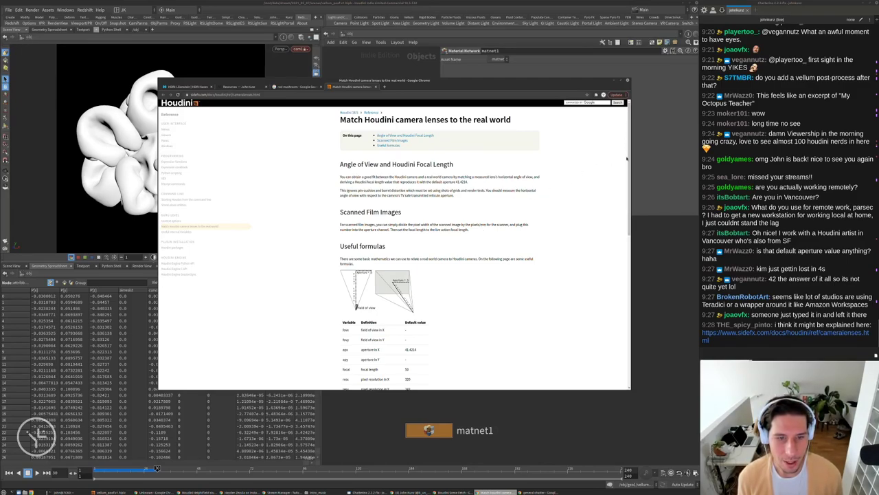
# Read the camera-lens formulas page, including the 41.4214 aperture and Angle of View, then return to Houdini.
pyautogui.scroll(-2, 565, 275)
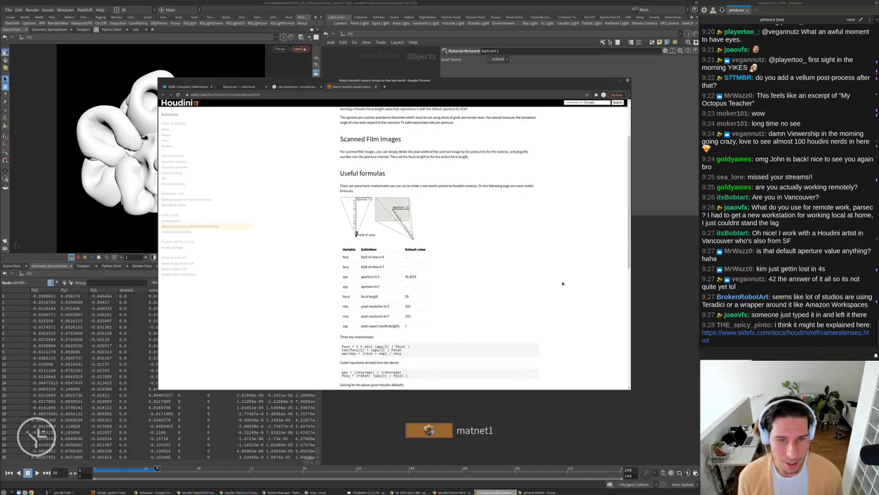
pyautogui.doubleClick(421, 275)
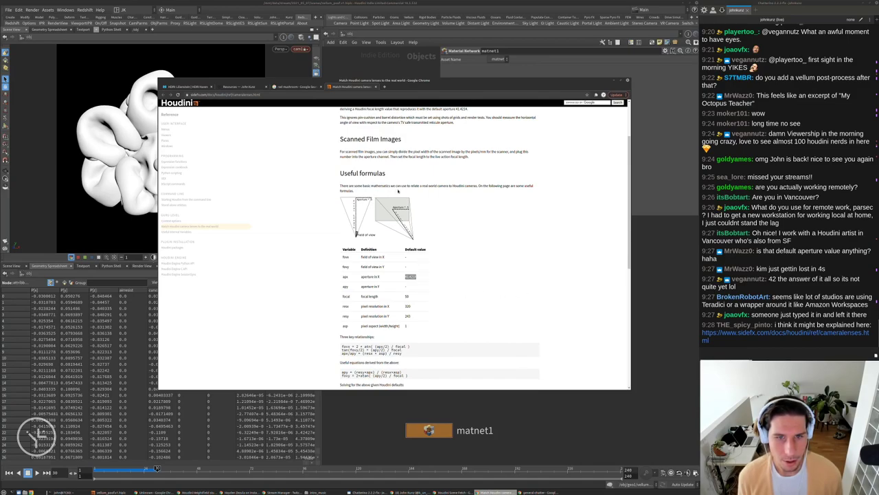
pyautogui.scroll(-4, 353, 301)
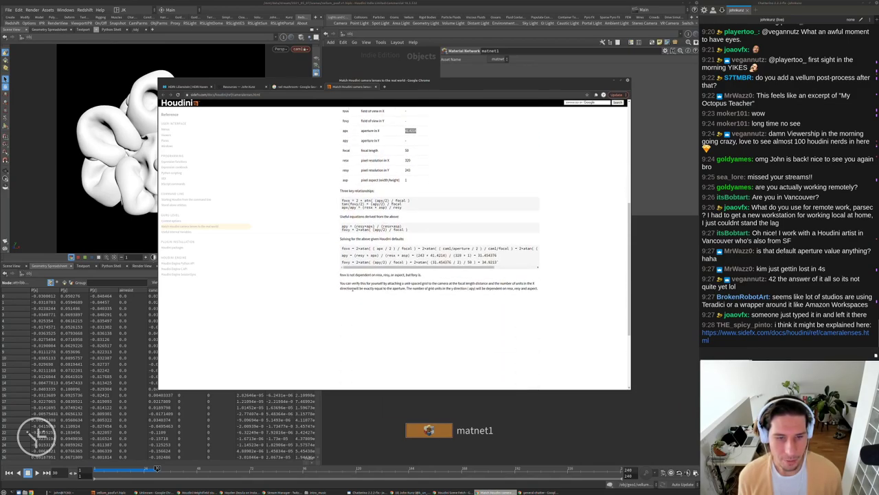
pyautogui.scroll(4, 355, 281)
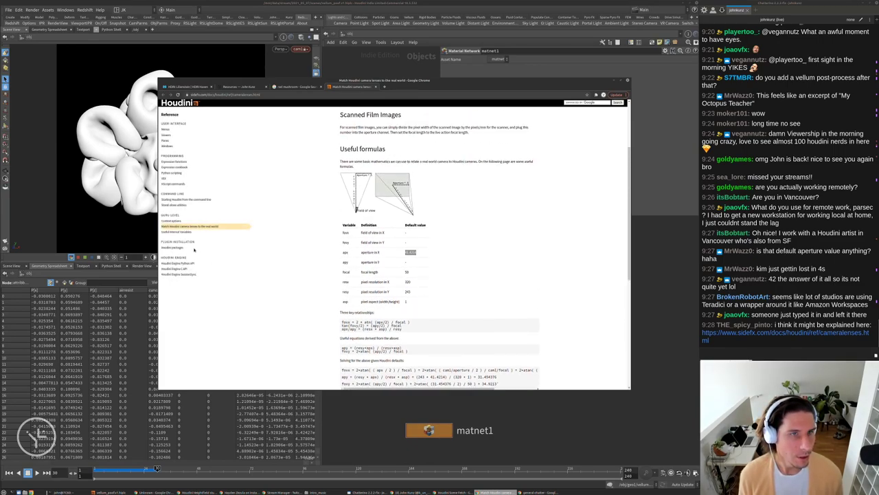
pyautogui.click(182, 237)
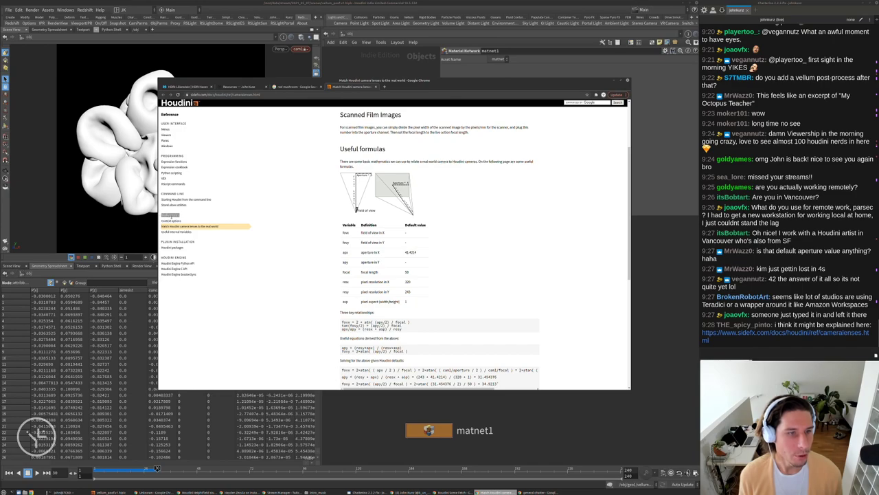
pyautogui.scroll(2, 307, 305)
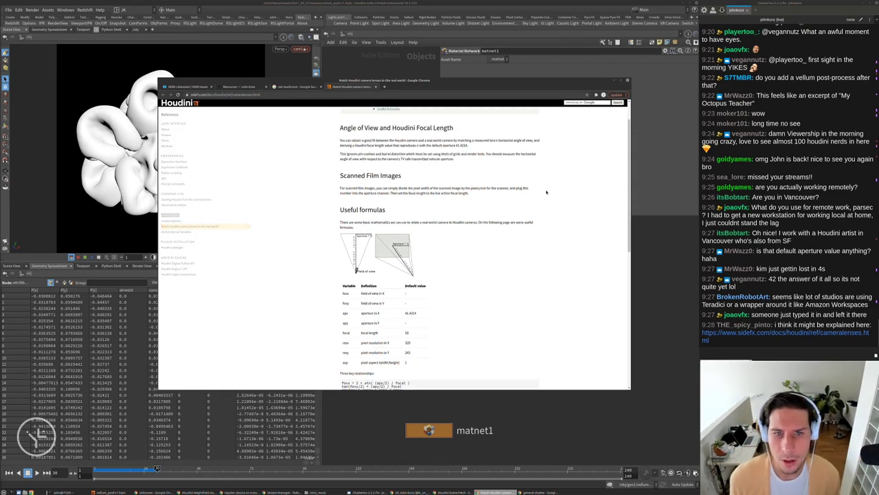
pyautogui.tripleClick(476, 139)
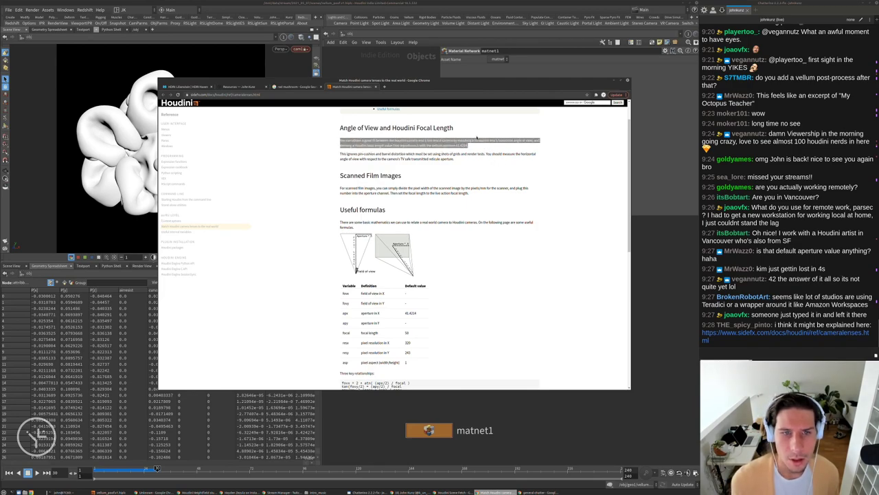
pyautogui.click(475, 146)
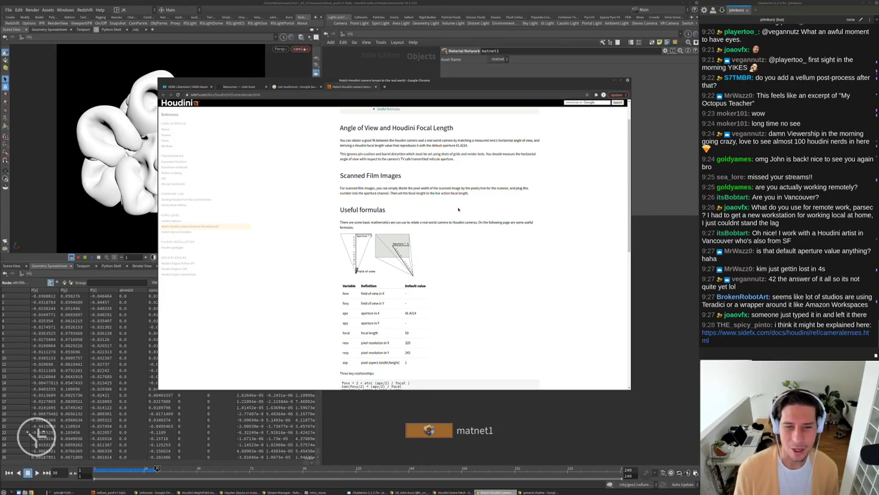
pyautogui.scroll(-2, 458, 209)
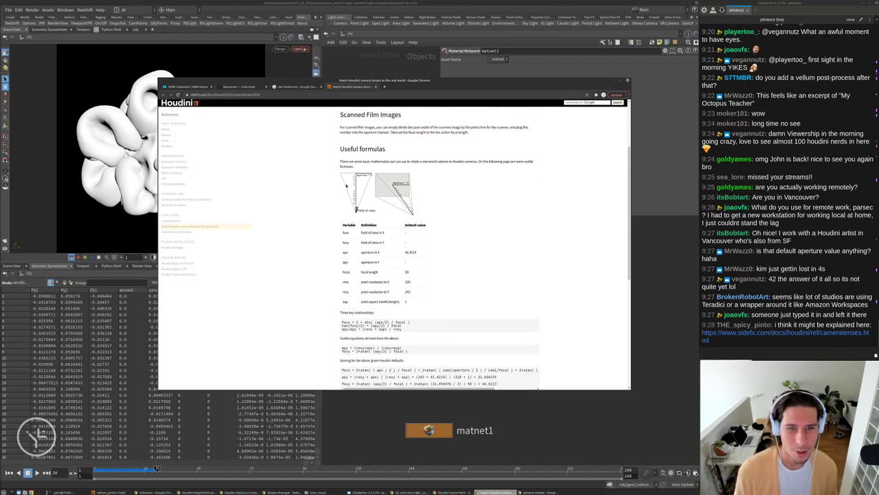
pyautogui.scroll(-2, 380, 254)
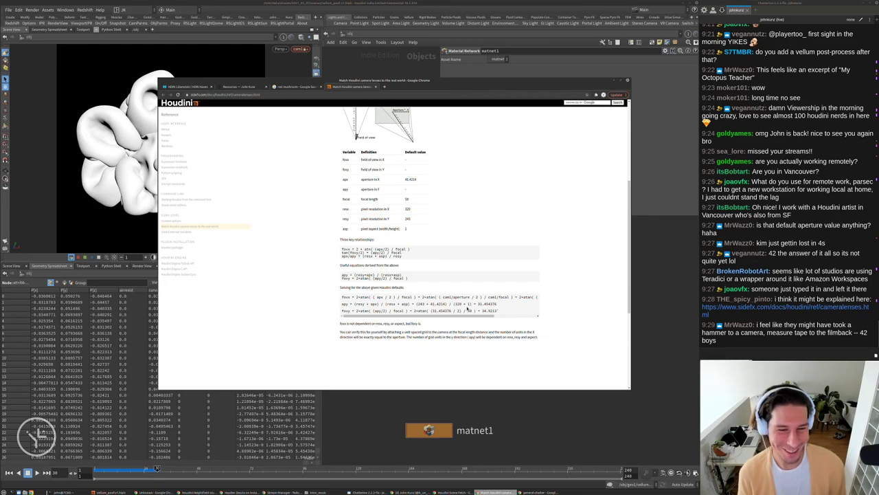
pyautogui.hotkey('alt', 'Tab')
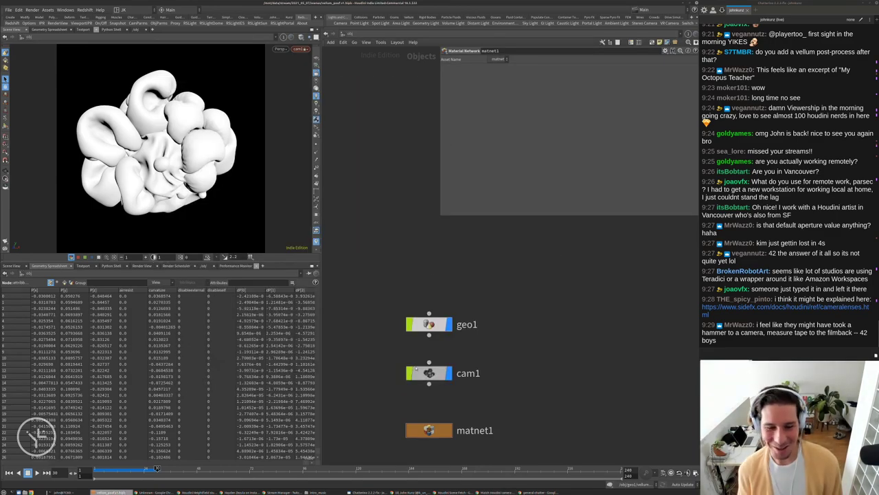
# Select cam1 to show its lens settings: focal length 75 and aperture 36.
pyautogui.click(429, 373)
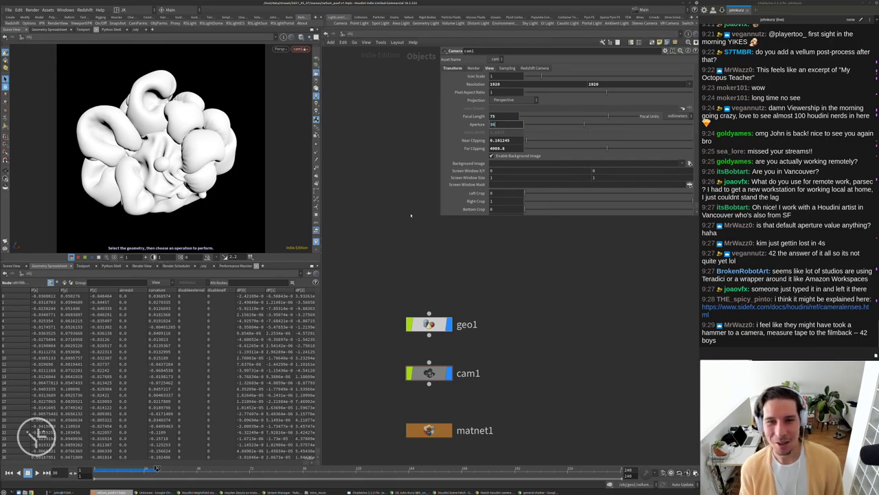
pyautogui.moveTo(519, 338); pyautogui.dragTo(539, 316, button='middle')
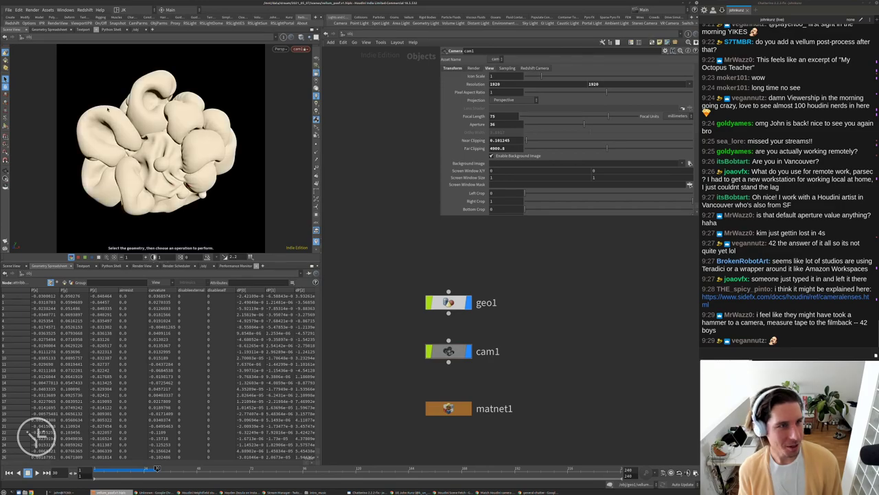
pyautogui.moveTo(588, 306); pyautogui.dragTo(560, 304, button='middle')
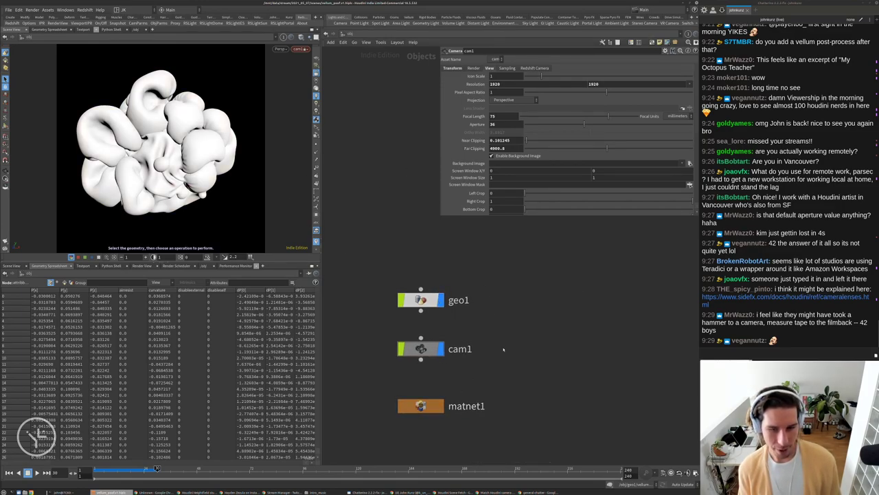
pyautogui.press('Tab')
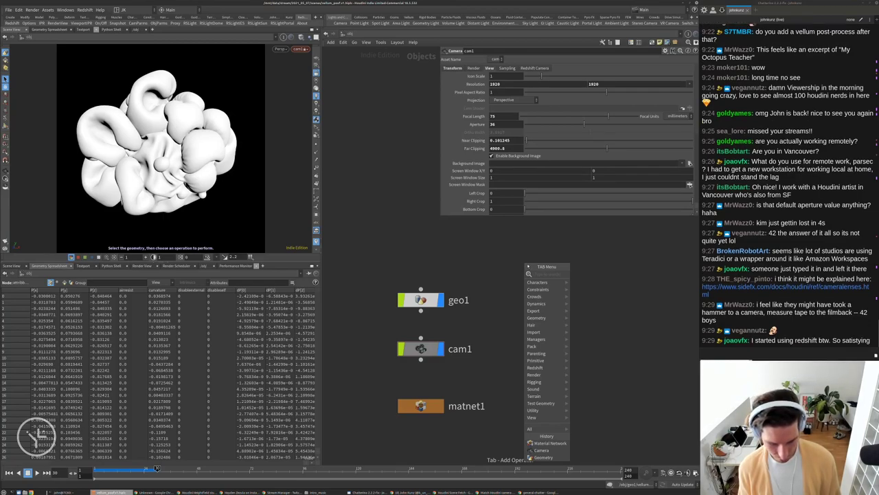
# Add an RS Light Dome node, rslightdome1, above geo1.
pyautogui.write('dome')
pyautogui.press('Return')
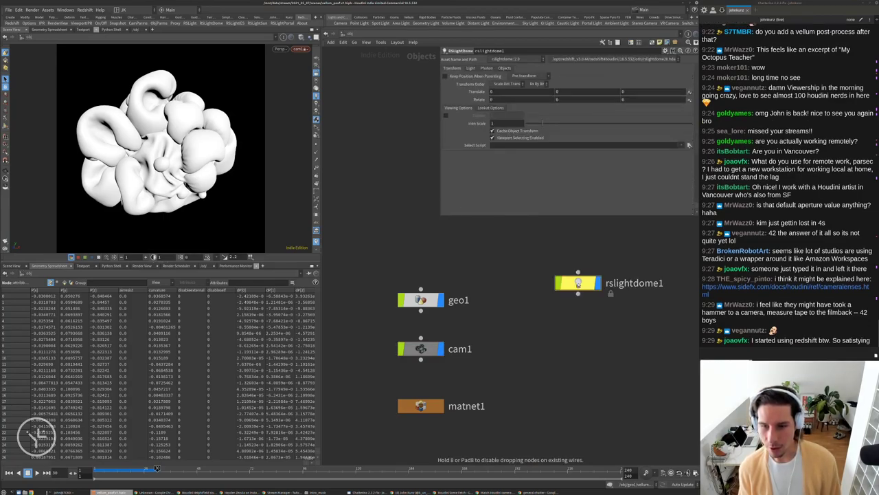
pyautogui.click(421, 247)
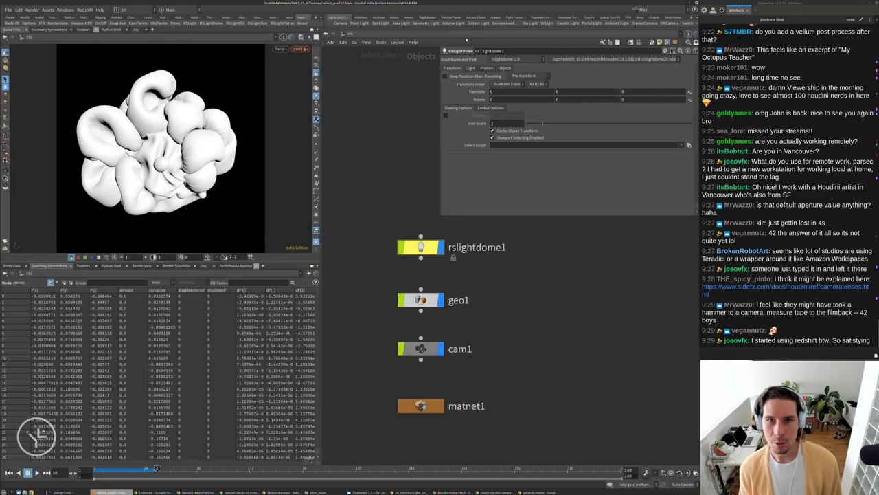
# Set the dome light's Dome Map to /mnt/data/useful/tex/hdri/gamrig_4k.hdr.
pyautogui.click(470, 68)
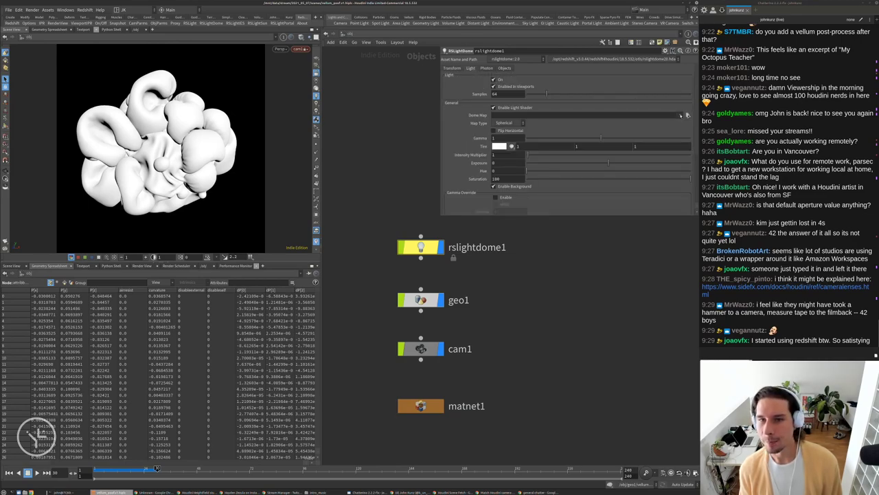
pyautogui.click(687, 114)
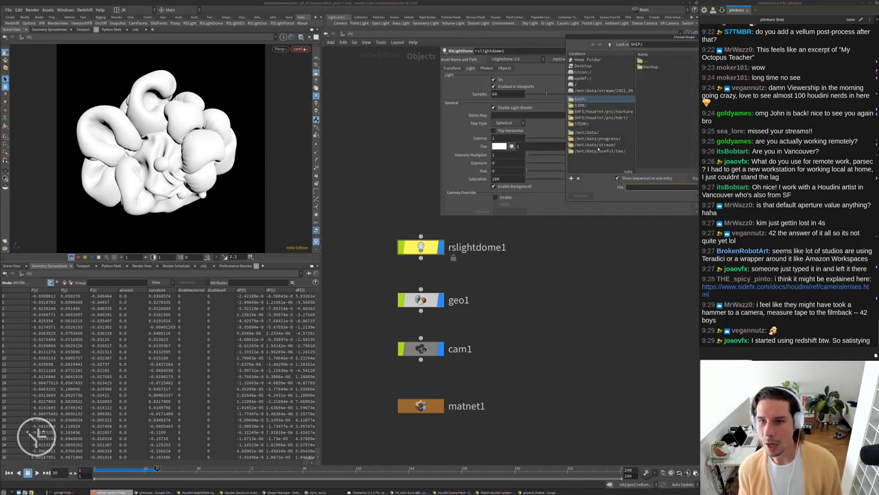
pyautogui.click(597, 152)
pyautogui.moveTo(683, 37); pyautogui.dragTo(517, 89)
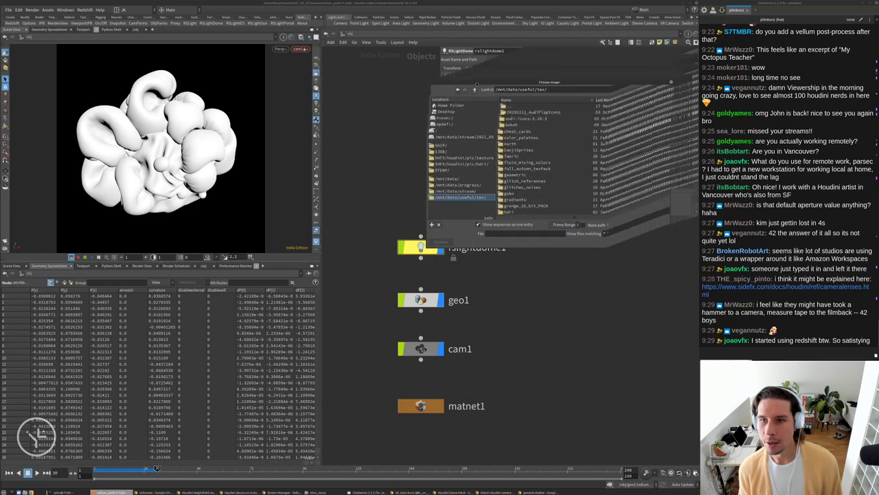
pyautogui.doubleClick(481, 218)
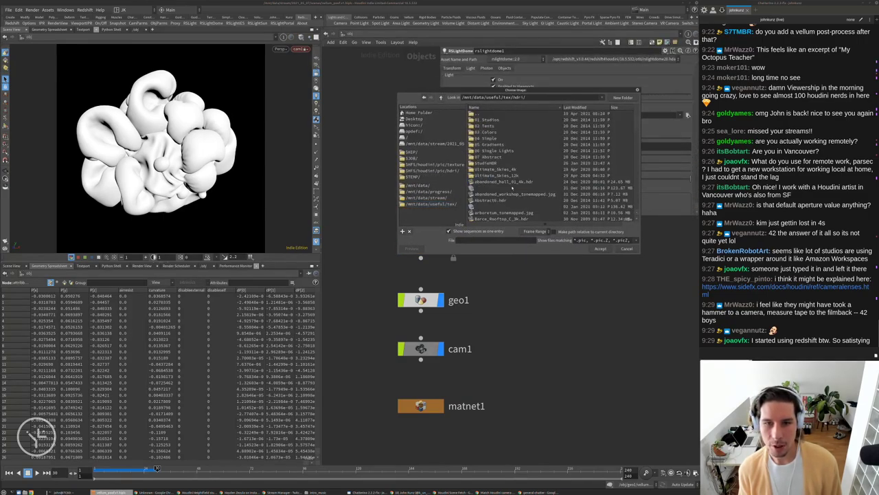
pyautogui.scroll(-3, 510, 199)
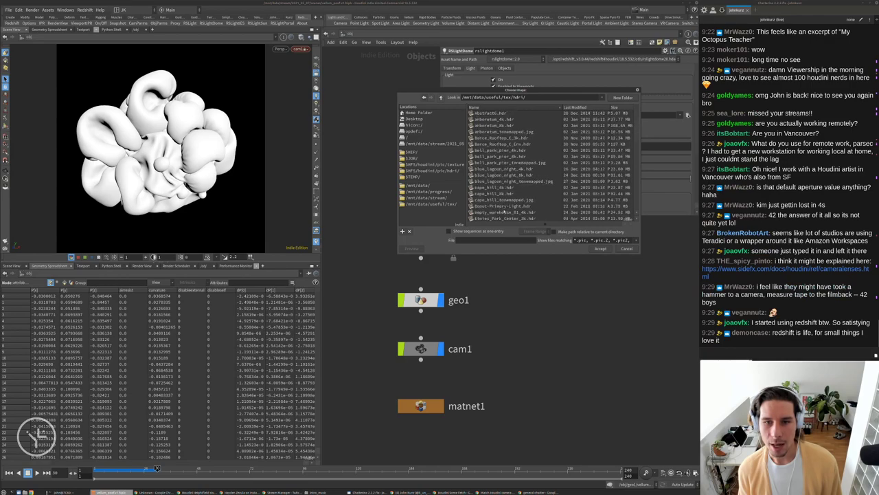
pyautogui.click(507, 169)
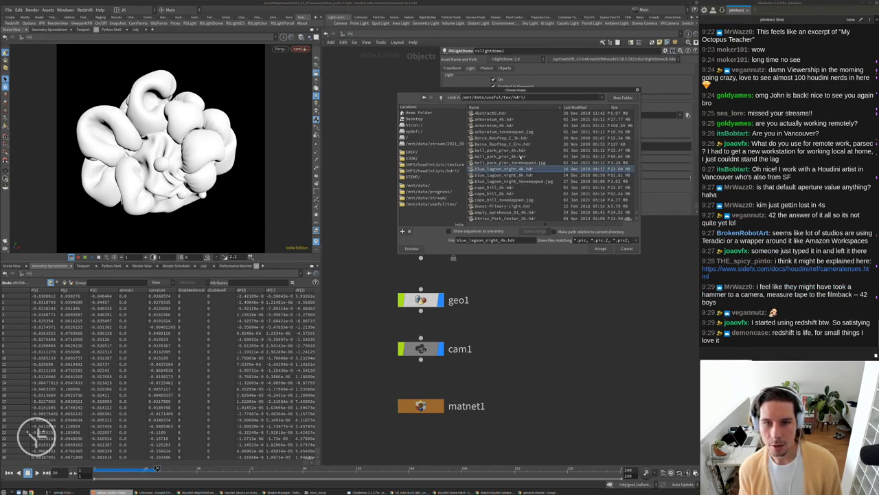
pyautogui.scroll(-2, 515, 180)
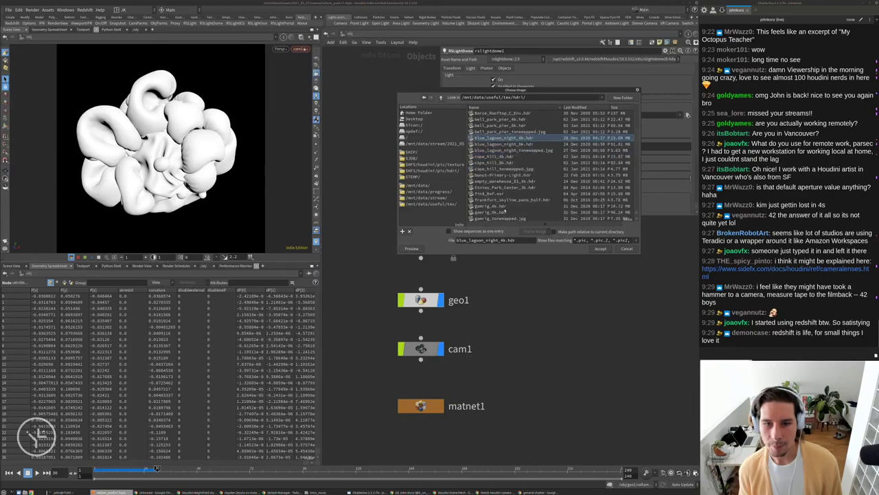
pyautogui.click(503, 208)
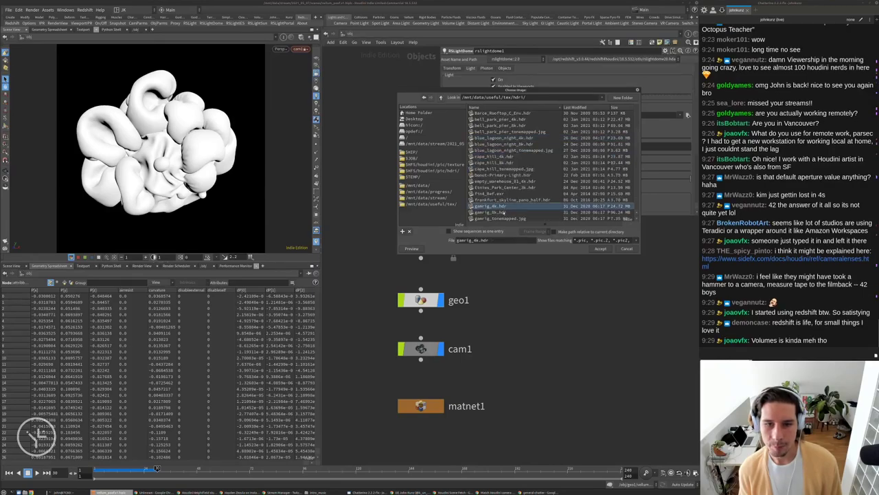
pyautogui.click(600, 249)
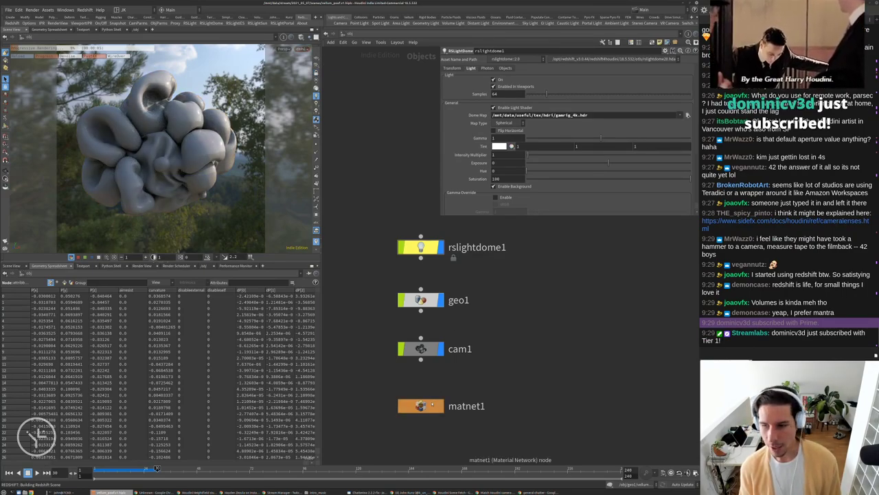
# Dive into matnet1 and redshift_vopnet1, dismiss the plugin notice, and open Material1's presets.
pyautogui.doubleClick(432, 406)
pyautogui.doubleClick(494, 301)
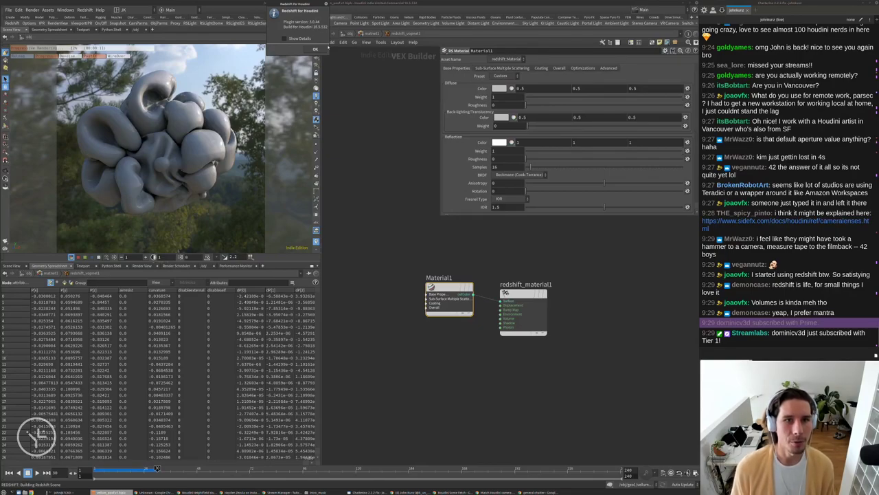
pyautogui.click(317, 50)
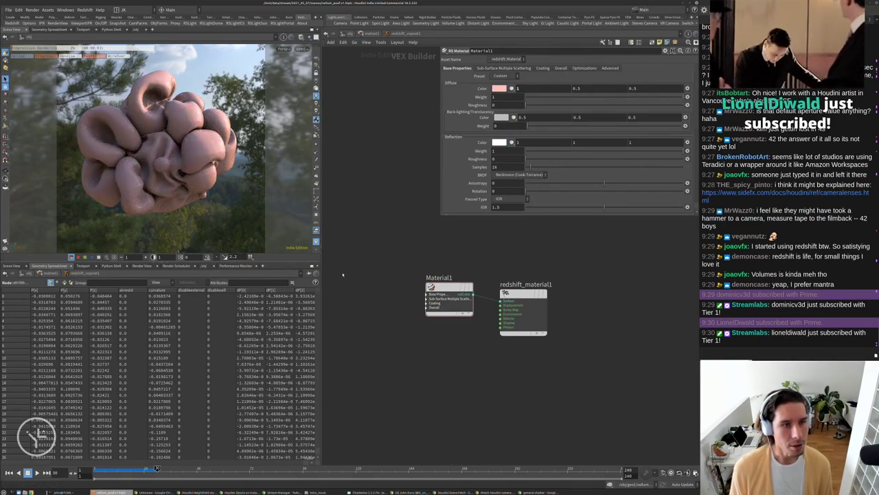
pyautogui.click(500, 76)
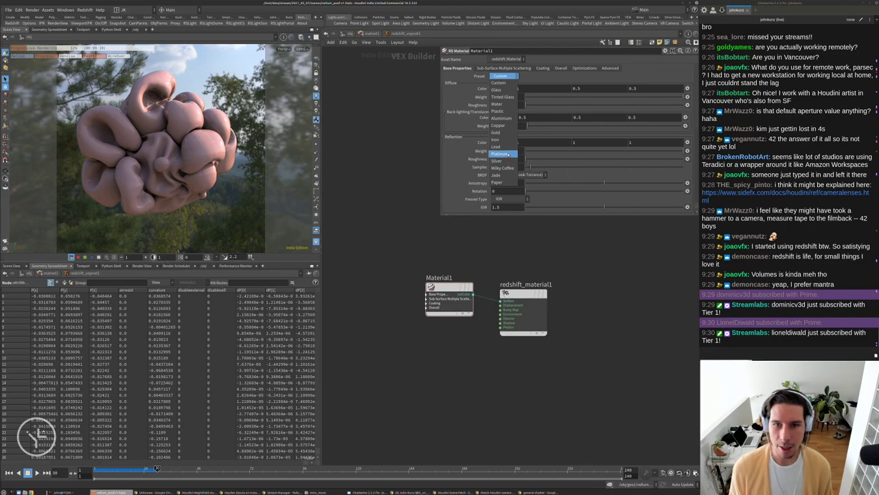
# Apply the Platinum preset to Material1 and enlarge the render view.
pyautogui.click(501, 154)
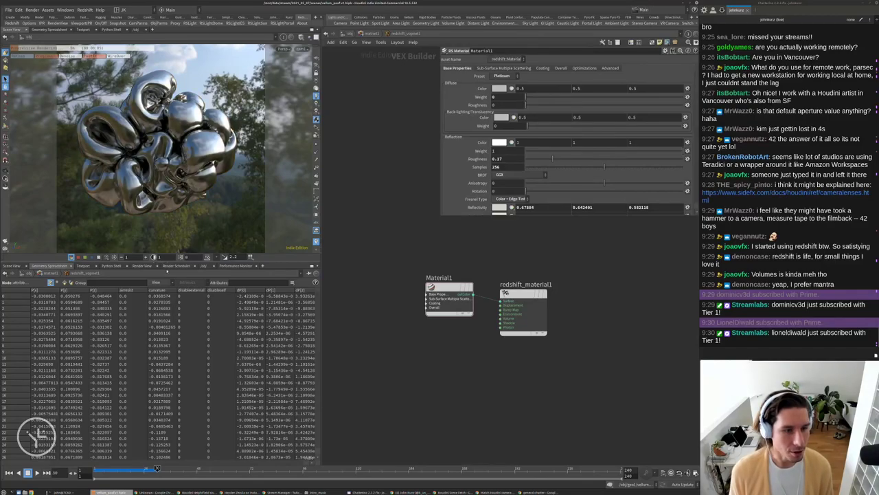
pyautogui.moveTo(167, 262); pyautogui.dragTo(166, 334)
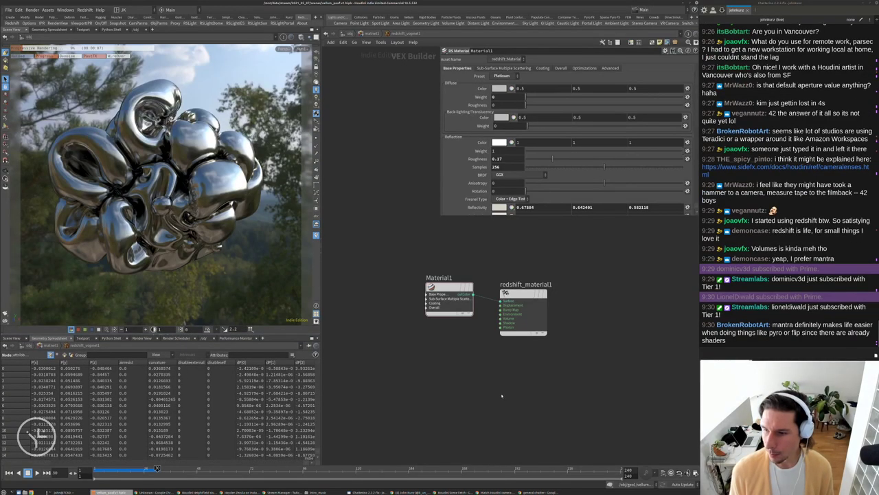
pyautogui.moveTo(481, 330); pyautogui.dragTo(482, 318, button='middle')
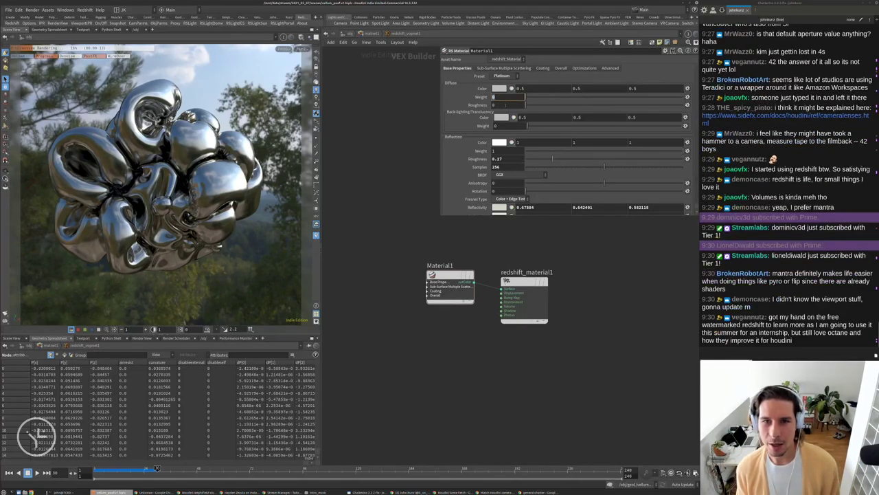
# Switch Material1 to the Milky Coffee preset and review its settings.
pyautogui.click(501, 76)
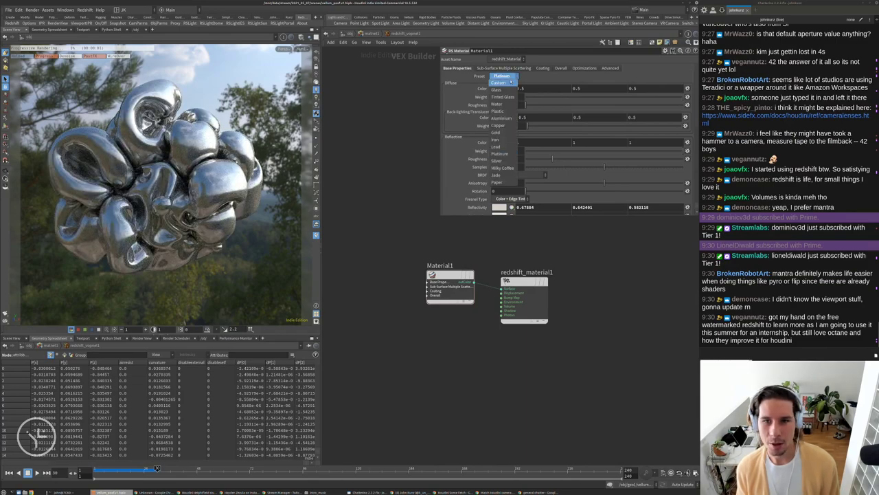
pyautogui.click(502, 168)
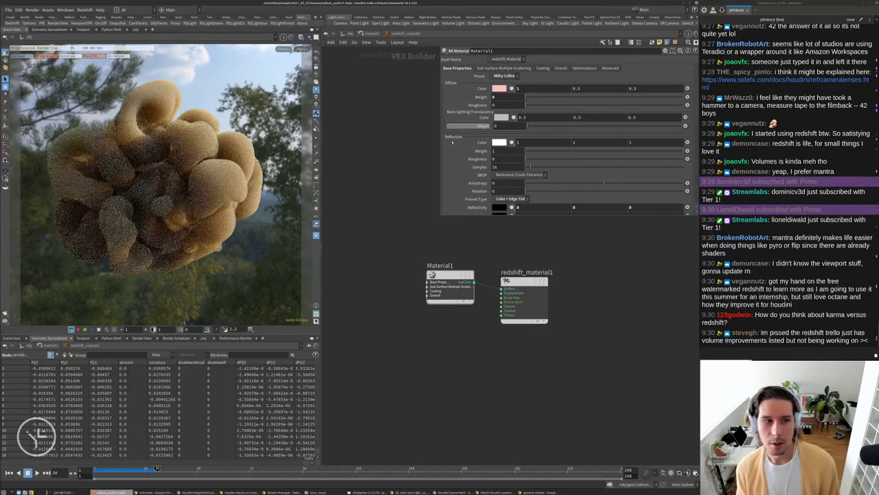
pyautogui.scroll(-1, 523, 159)
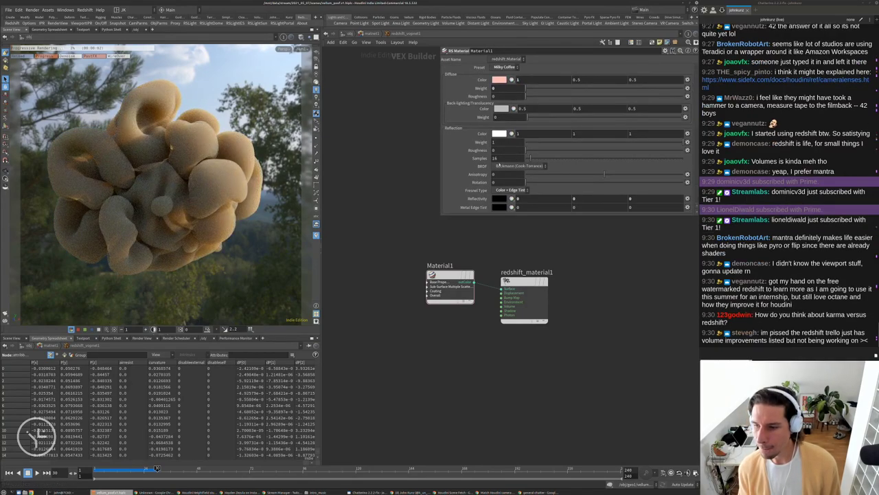
pyautogui.scroll(-5, 500, 165)
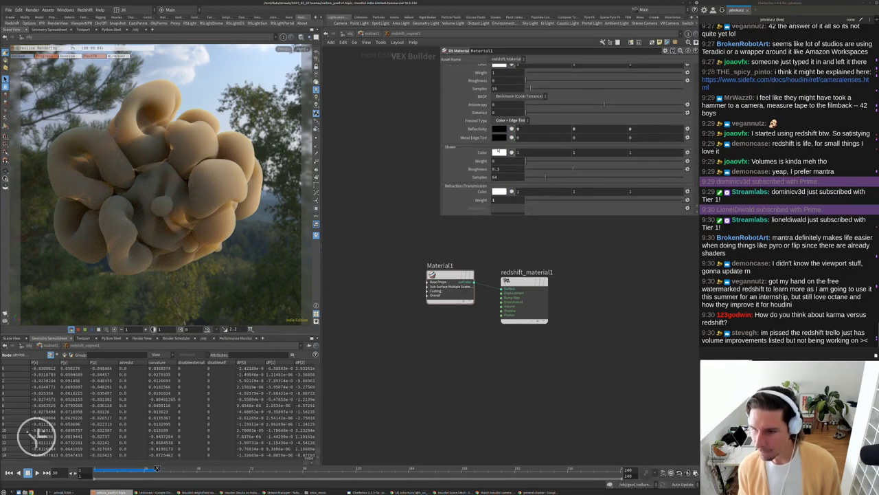
pyautogui.scroll(-2, 498, 150)
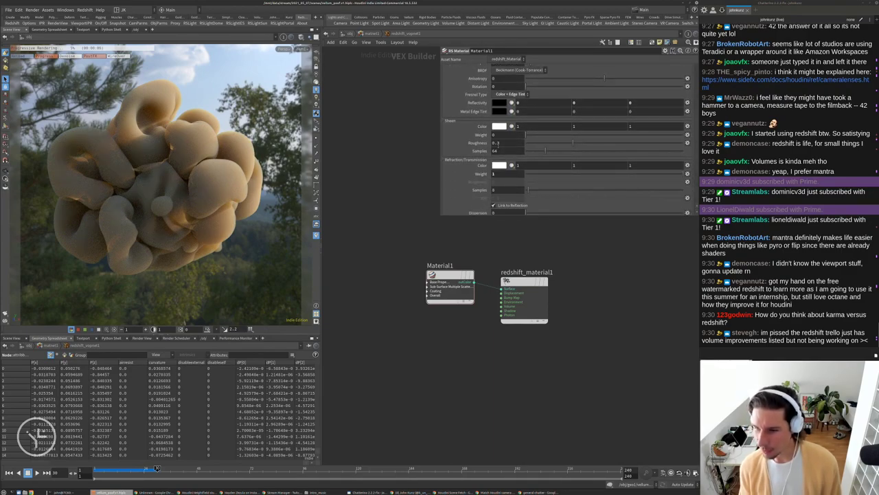
pyautogui.scroll(-2, 471, 138)
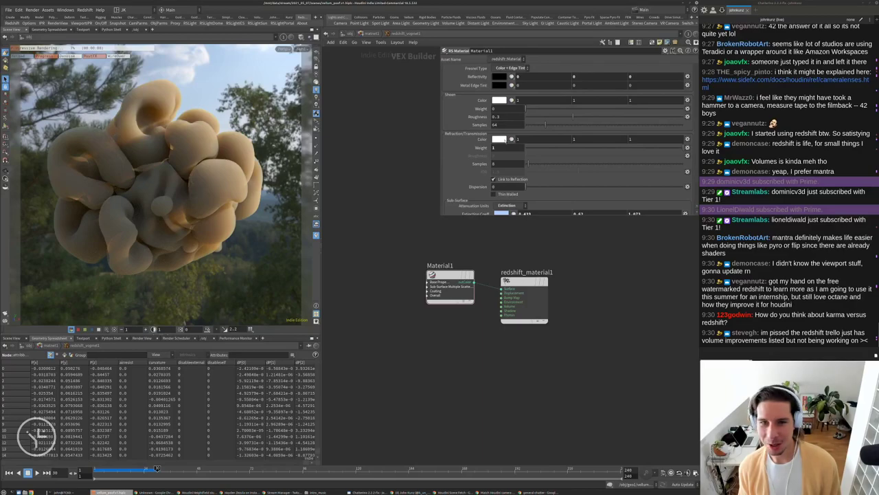
pyautogui.scroll(-4, 474, 146)
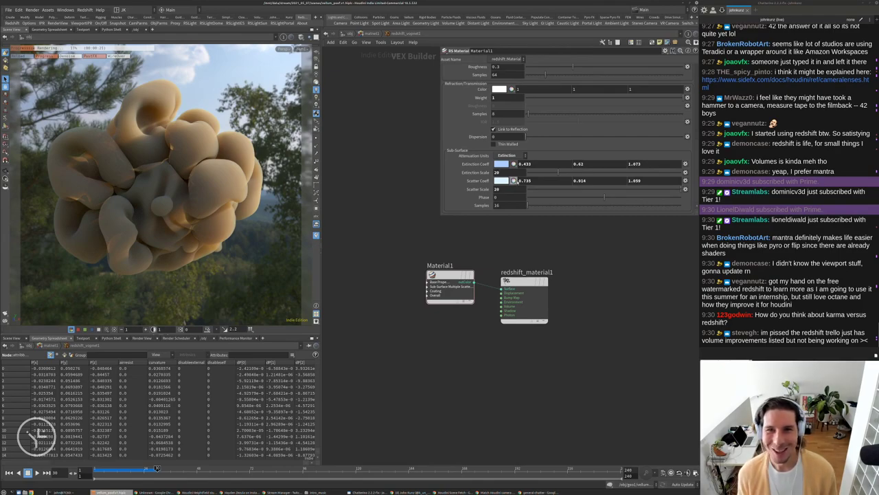
pyautogui.scroll(5, 489, 151)
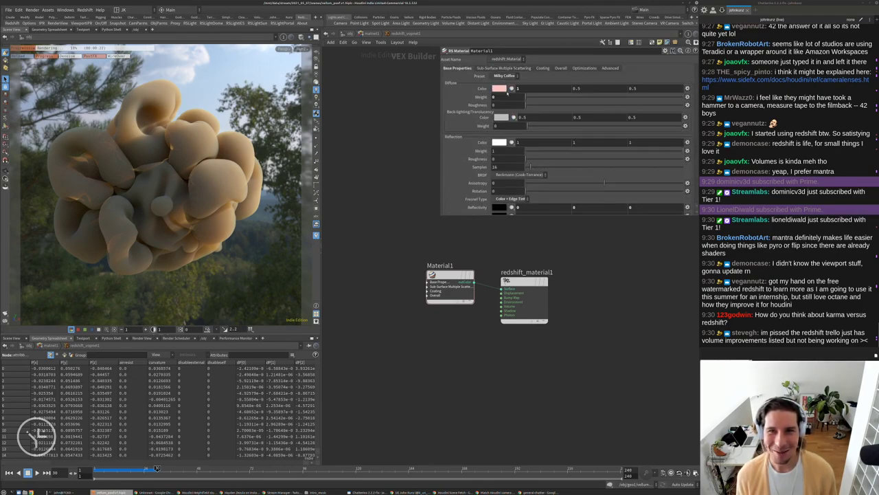
# Apply the Iron material preset to Material1.
pyautogui.click(506, 77)
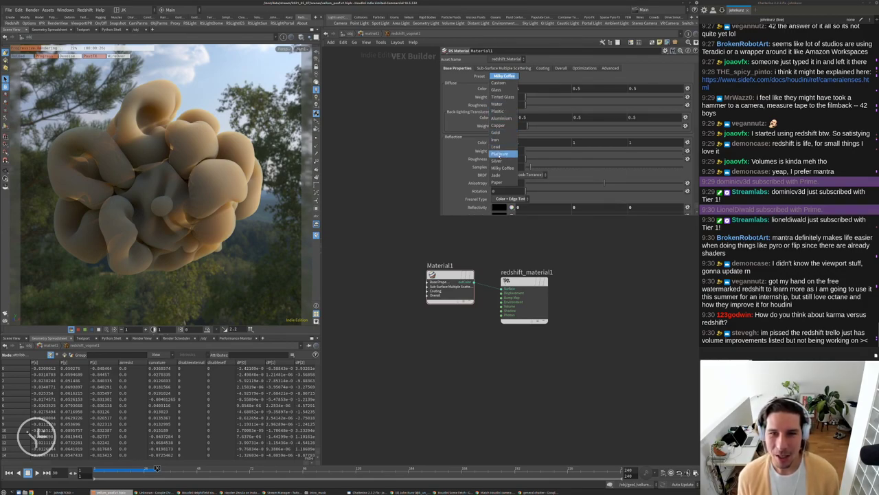
pyautogui.click(494, 140)
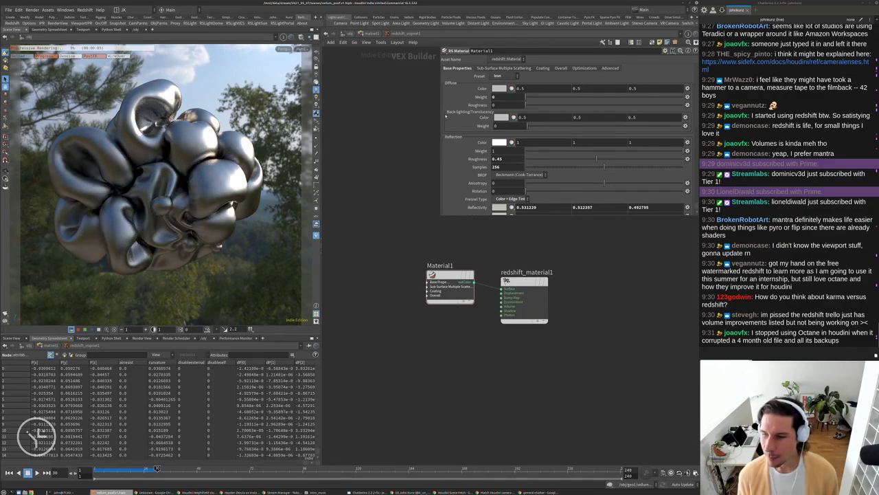
# Back at /obj, turn off rslightdome1 and stop the live Redshift viewport render.
pyautogui.press('u')
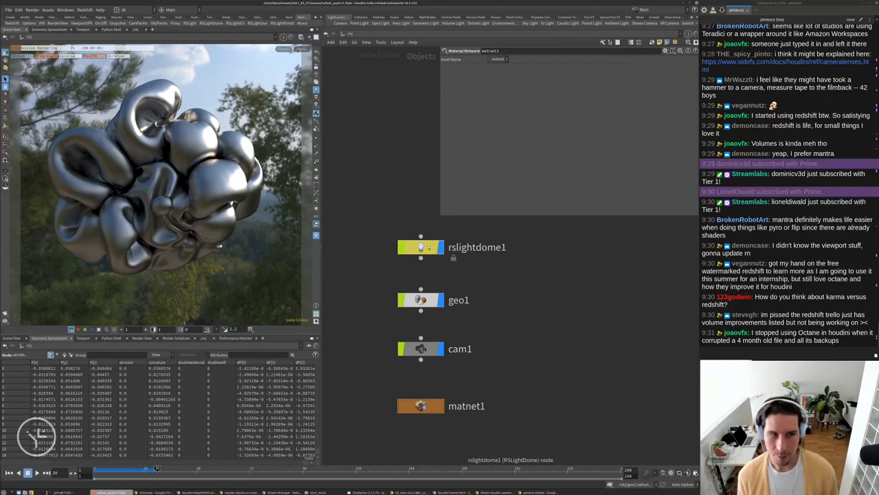
pyautogui.click(493, 79)
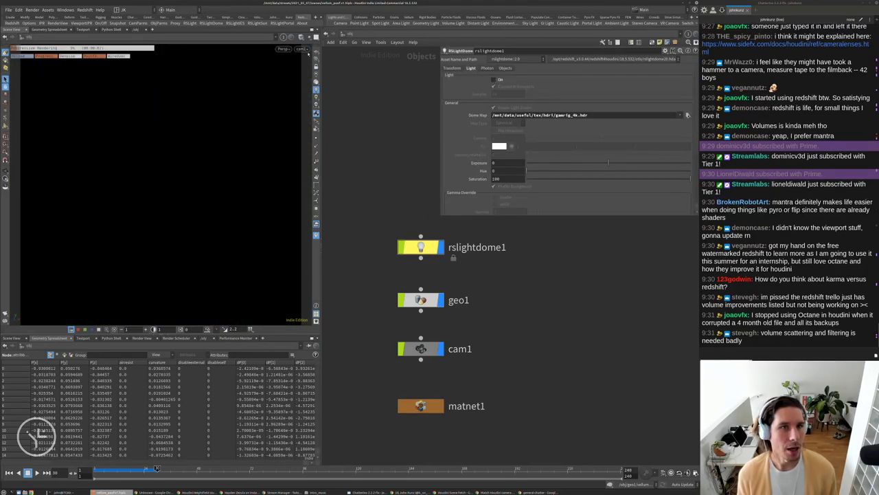
pyautogui.press('Escape')
pyautogui.press('s')
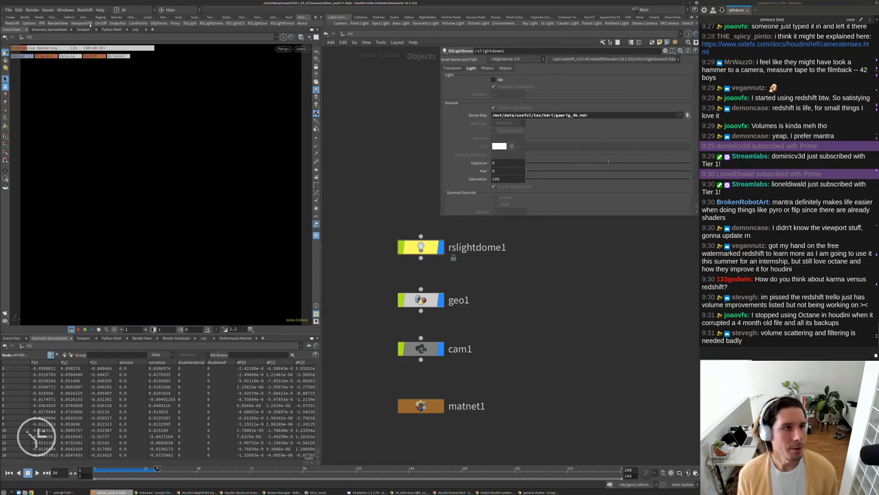
pyautogui.click(90, 23)
# Create a new Redshift light, rslight1, from the RSLight shelf tool.
pyautogui.press('Escape')
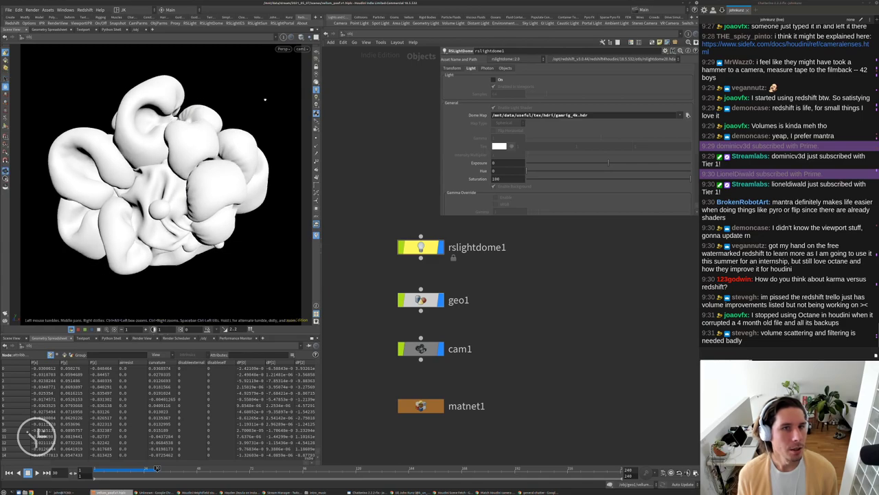
pyautogui.scroll(5, 264, 99)
pyautogui.scroll(-10, 174, 60)
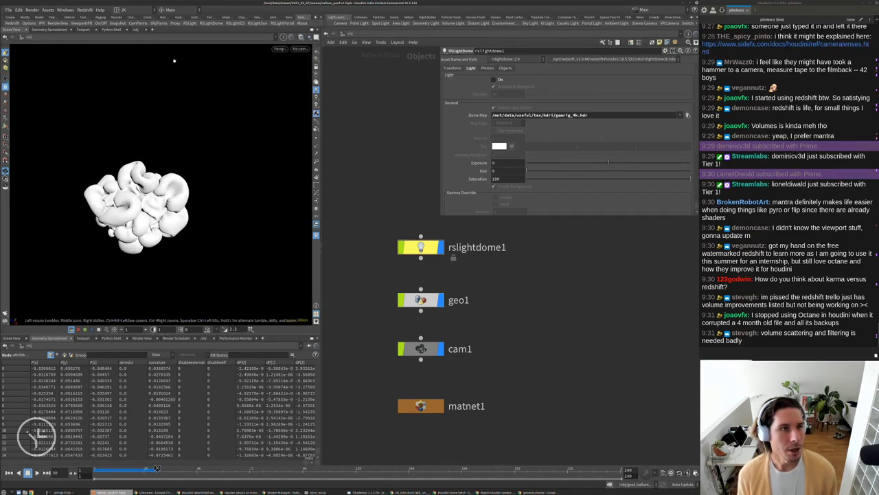
pyautogui.press('s')
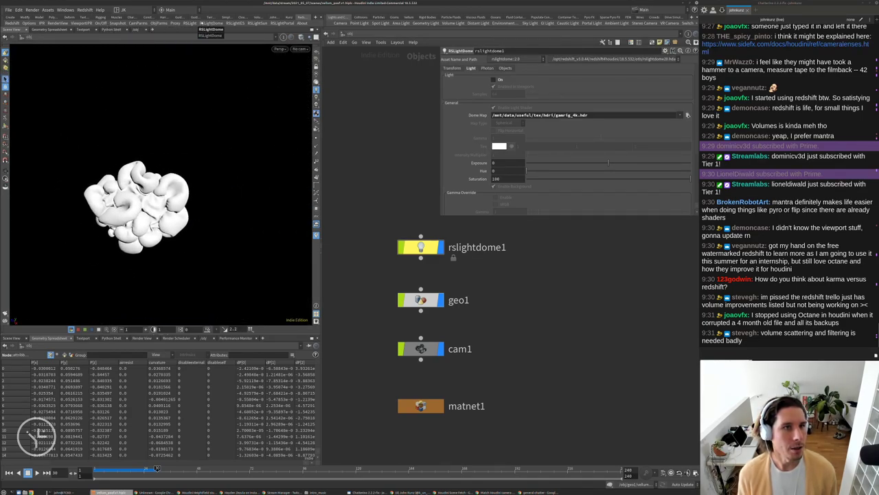
pyautogui.keyDown('ctrl'); pyautogui.click(190, 23); pyautogui.keyUp('ctrl')
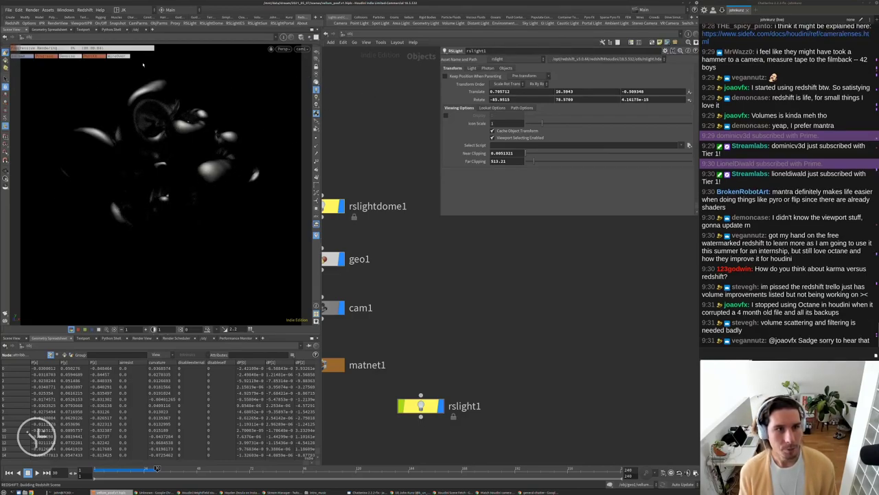
# Nudge the rslight1 node slightly down-left below matnet1 in the network.
pyautogui.scroll(-4, 529, 356)
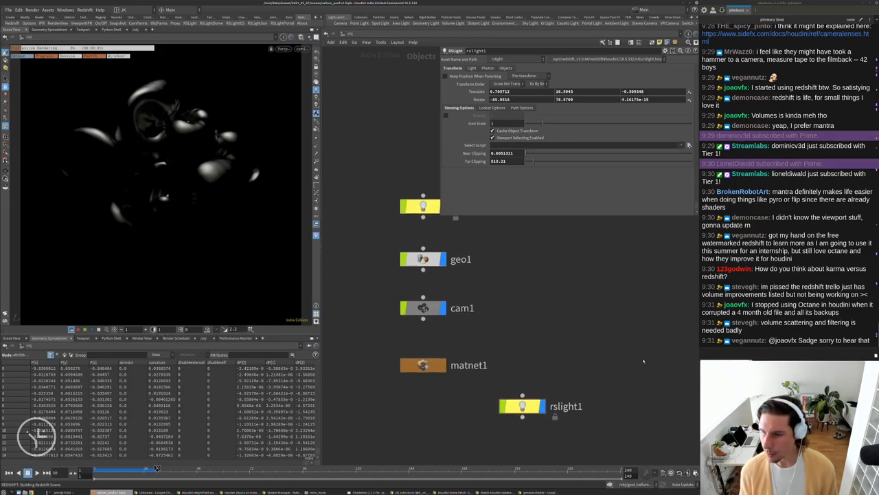
pyautogui.scroll(3, 608, 360)
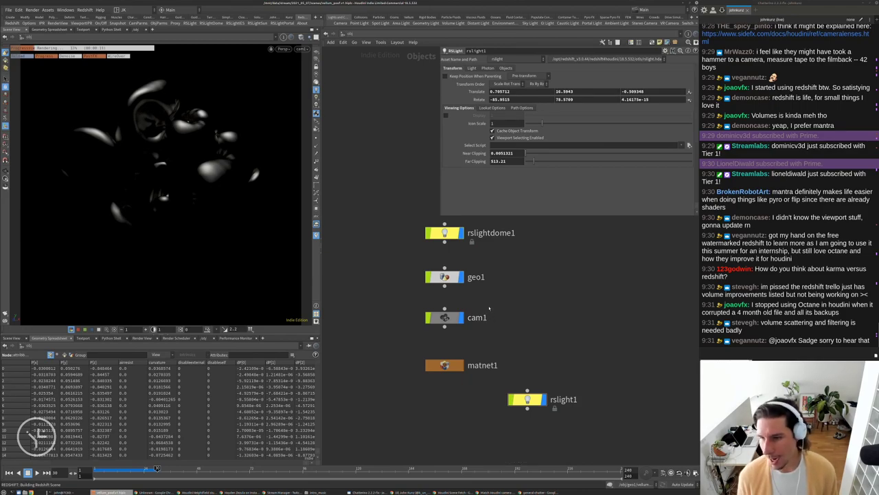
pyautogui.moveTo(490, 312); pyautogui.dragTo(490, 316, button='middle')
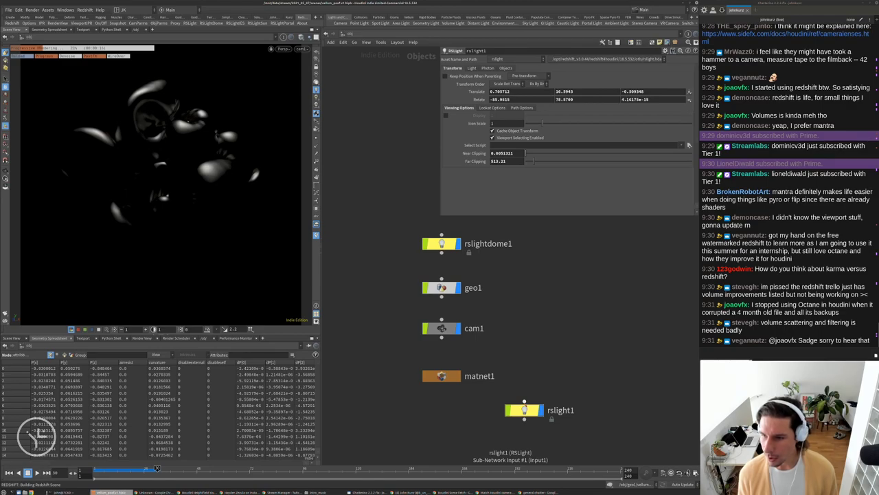
pyautogui.moveTo(524, 403); pyautogui.dragTo(518, 420)
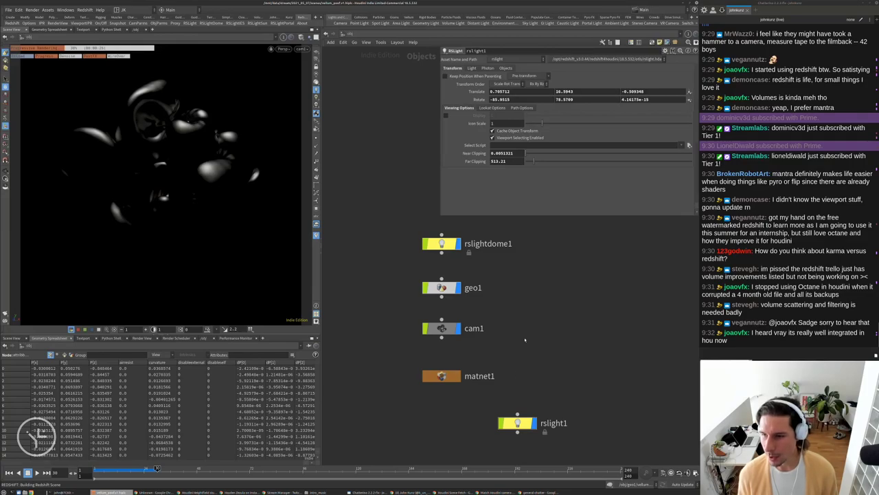
pyautogui.doubleClick(441, 375)
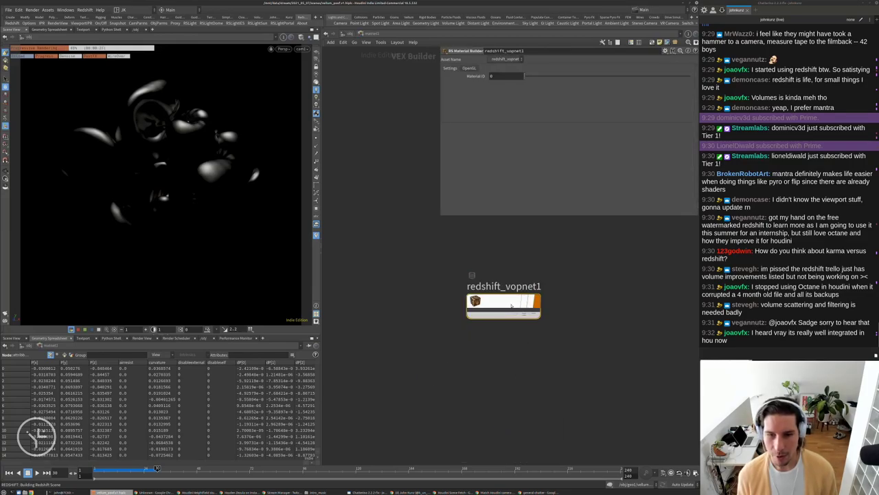
pyautogui.doubleClick(469, 301)
pyautogui.press('Tab')
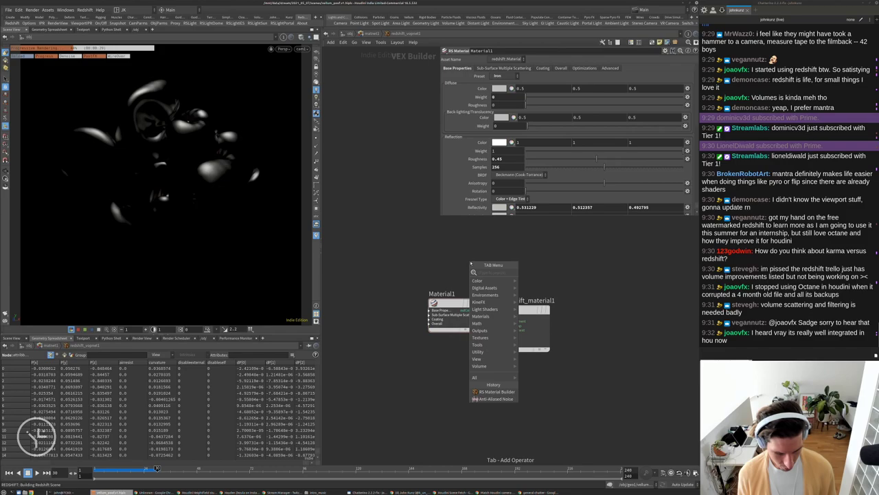
pyautogui.write('vol')
pyautogui.click(538, 273)
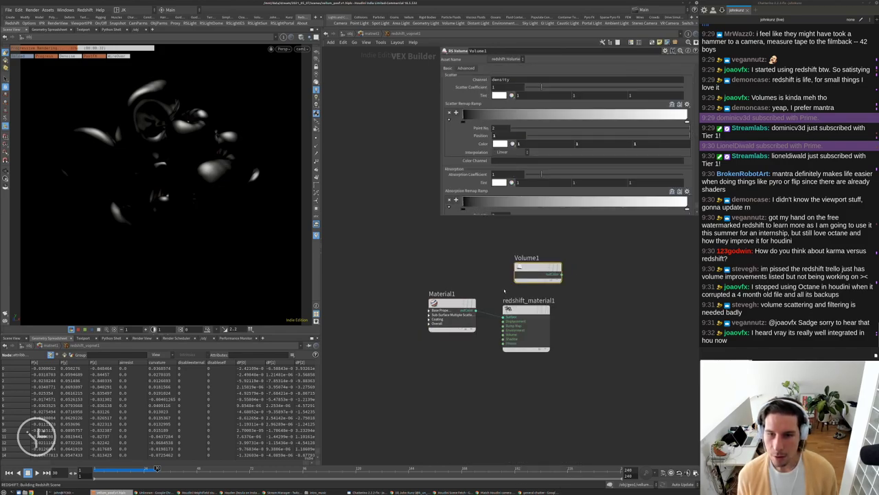
pyautogui.scroll(-4, 467, 159)
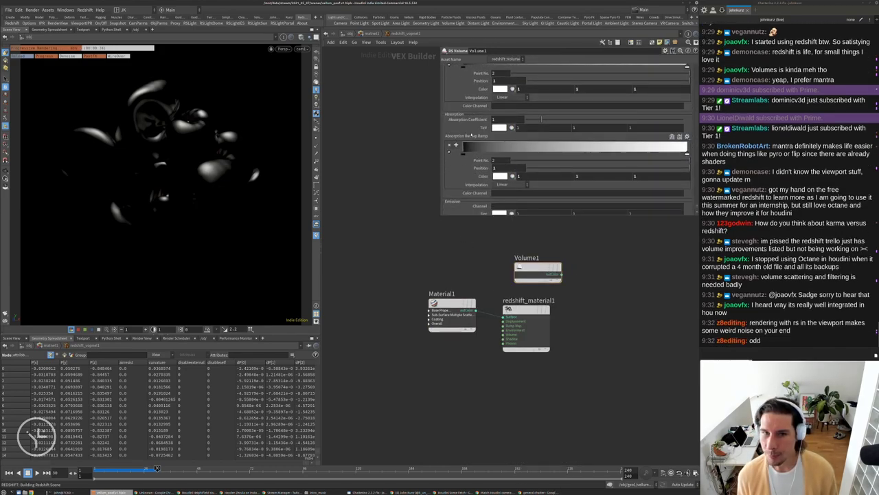
pyautogui.scroll(-3, 477, 157)
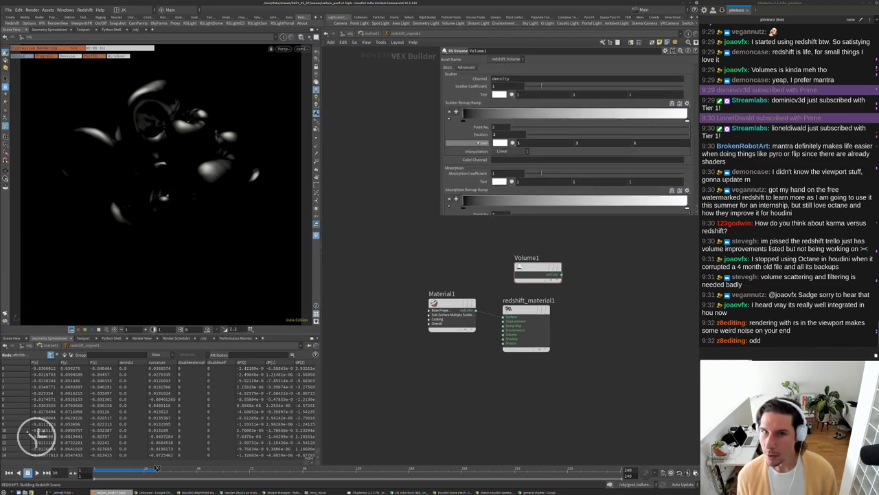
pyautogui.scroll(-3, 508, 175)
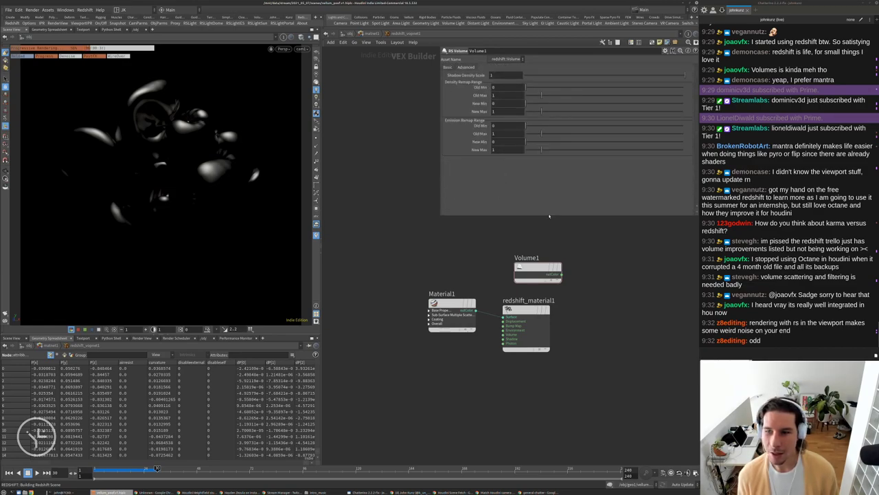
pyautogui.press('Delete')
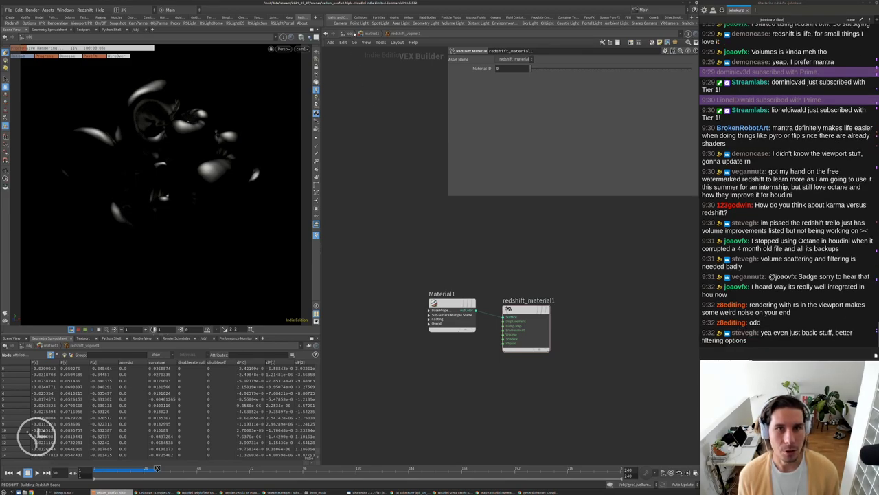
pyautogui.press('u')
pyautogui.press('u')
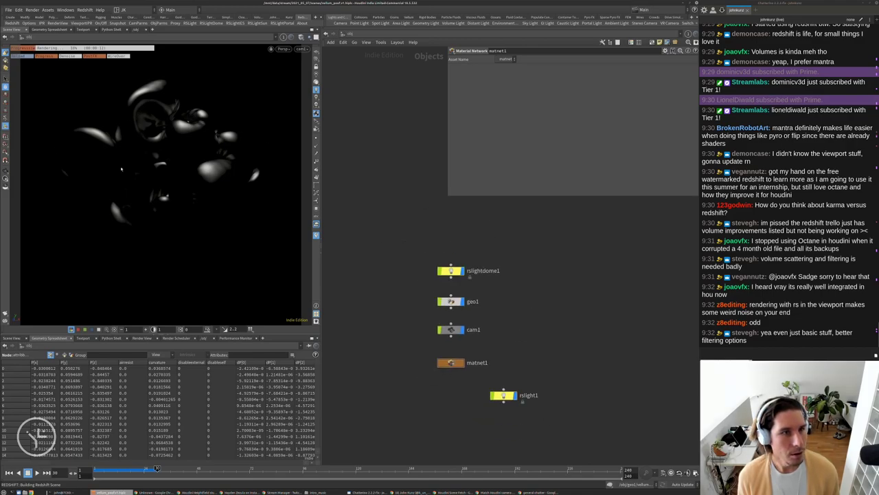
# Zoom and orbit the Redshift viewport render to a new angle, then minimize Houdini.
pyautogui.scroll(-5, 136, 205)
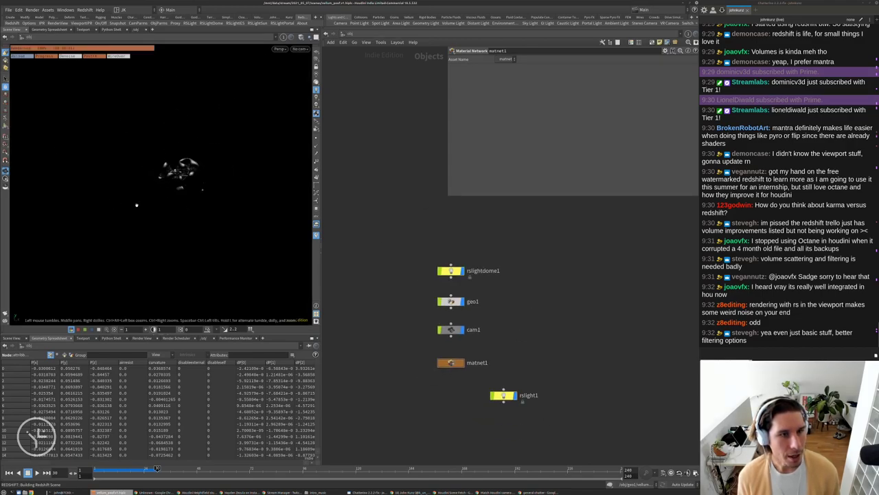
pyautogui.scroll(3, 137, 205)
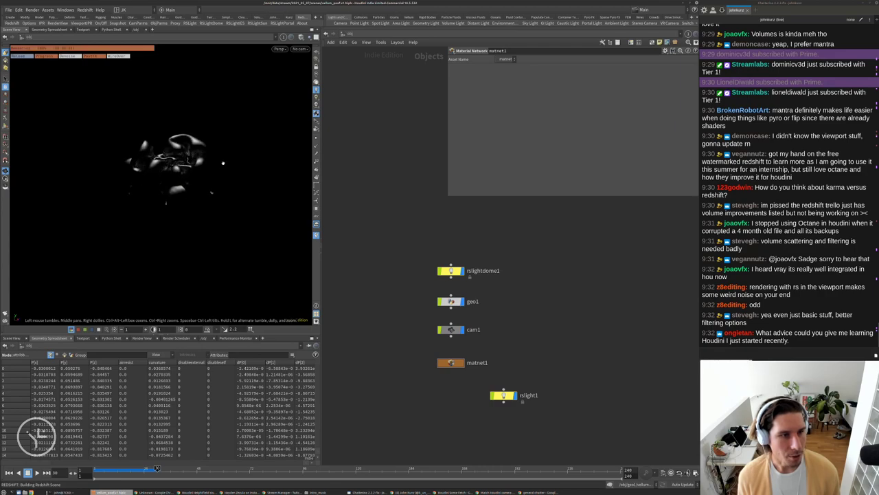
pyautogui.moveTo(222, 163); pyautogui.dragTo(209, 232)
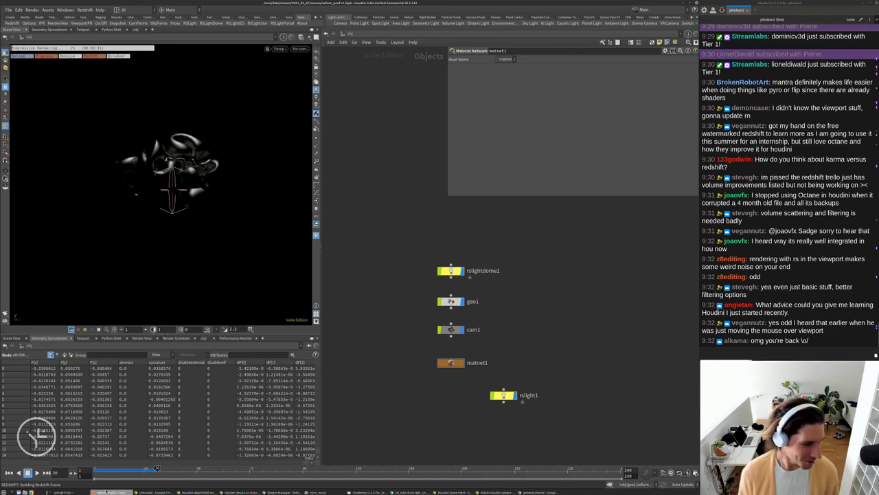
pyautogui.click(110, 493)
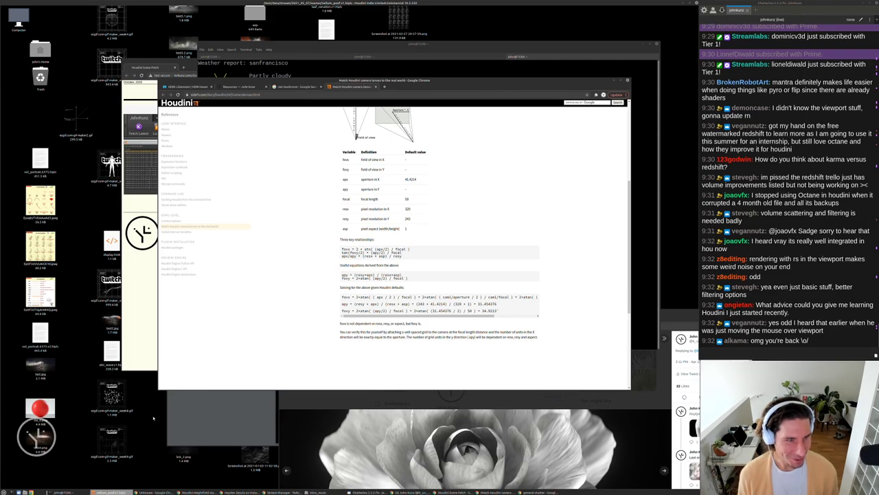
# Clear the terminal and list the running Houdini processes with ps -ef | grep houdini.
pyautogui.click(61, 492)
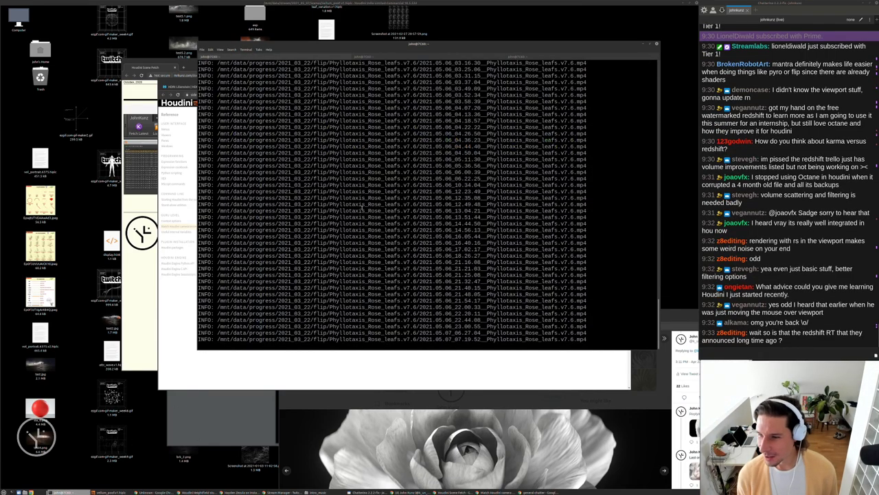
pyautogui.press('Return')
pyautogui.press('Return')
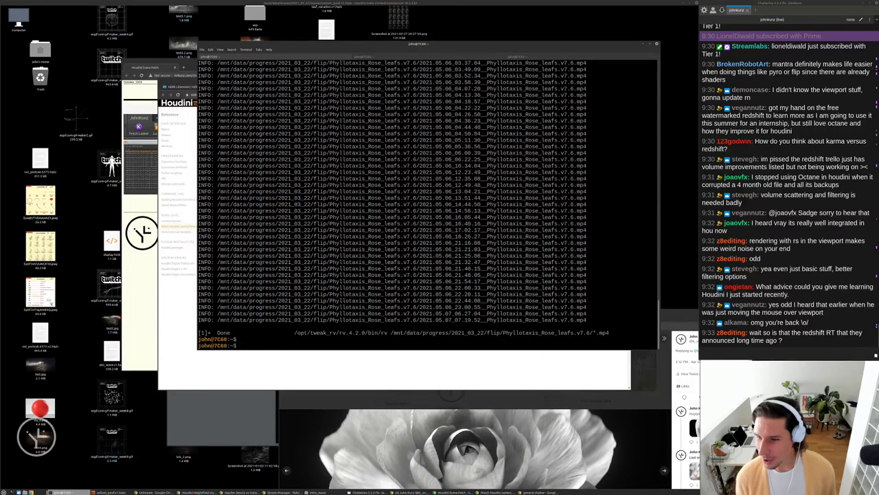
pyautogui.press('Return')
pyautogui.press('Return')
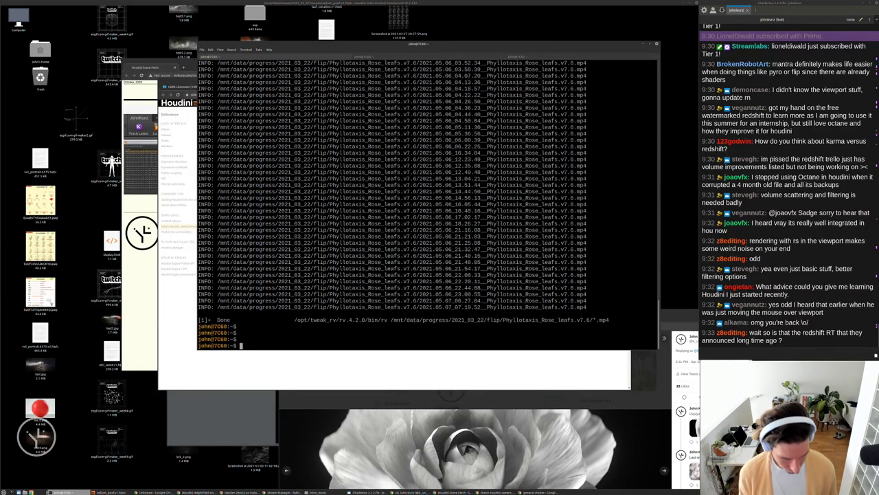
pyautogui.hotkey('ctrl', 'c')
pyautogui.hotkey('ctrl', 'l')
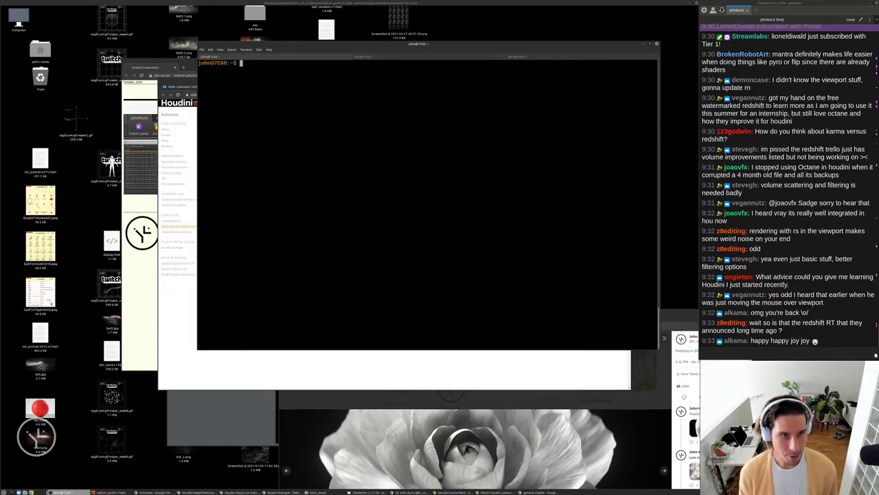
pyautogui.write('ps -ef')
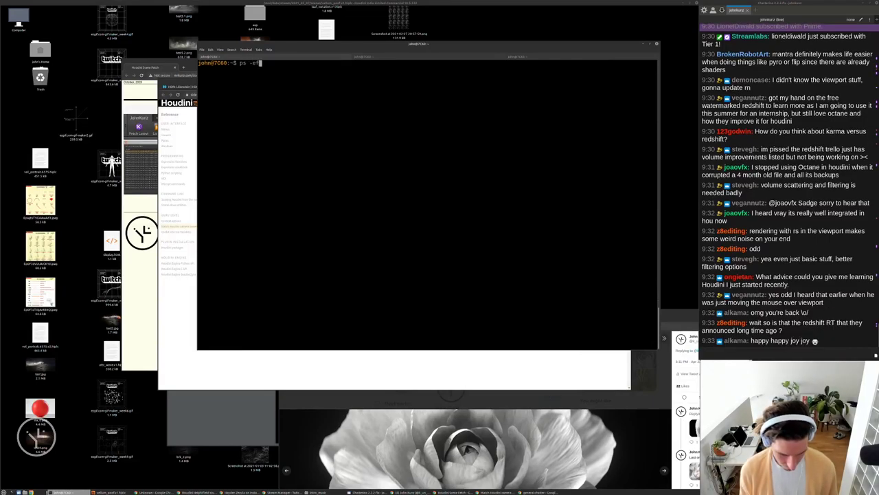
pyautogui.write(' | grep houdini')
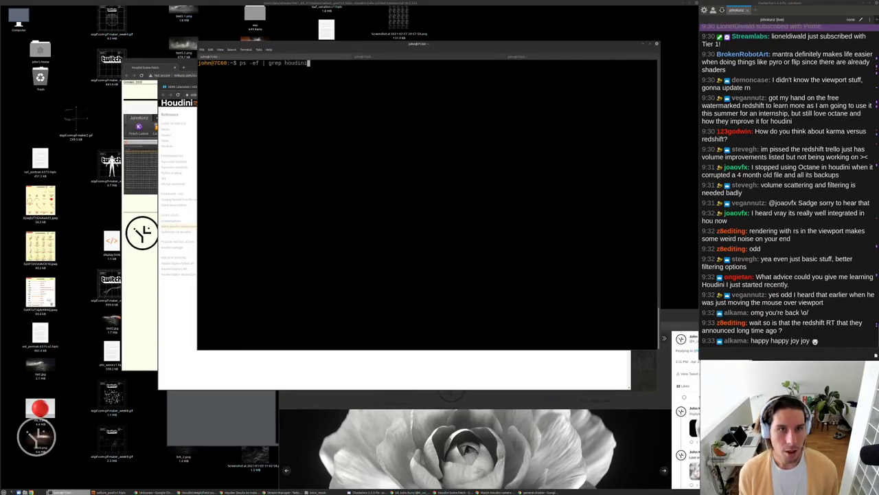
pyautogui.press('Return')
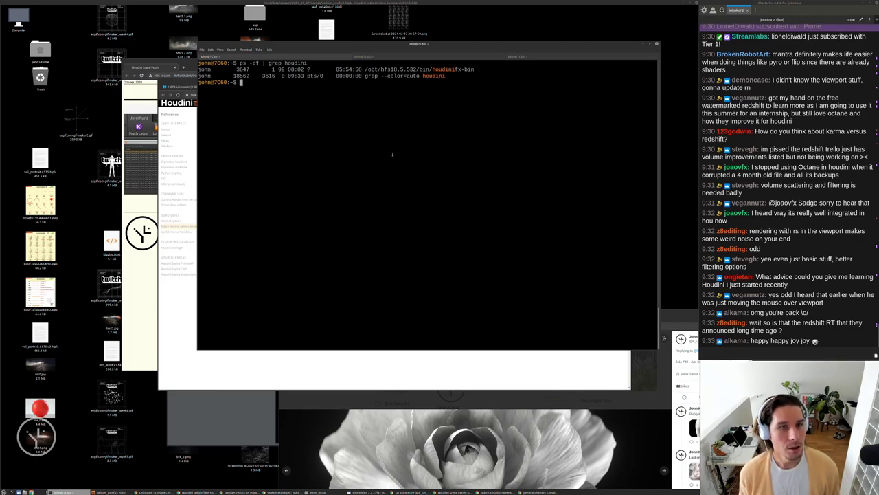
# Force-crash Houdini process 3647 with kill -SEGV, declining the crash report.
pyautogui.write('kill -')
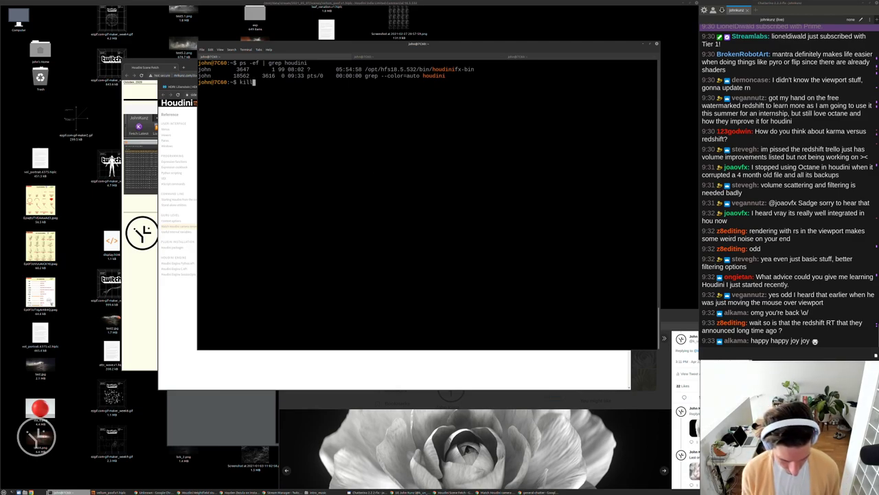
pyautogui.write('SEGV')
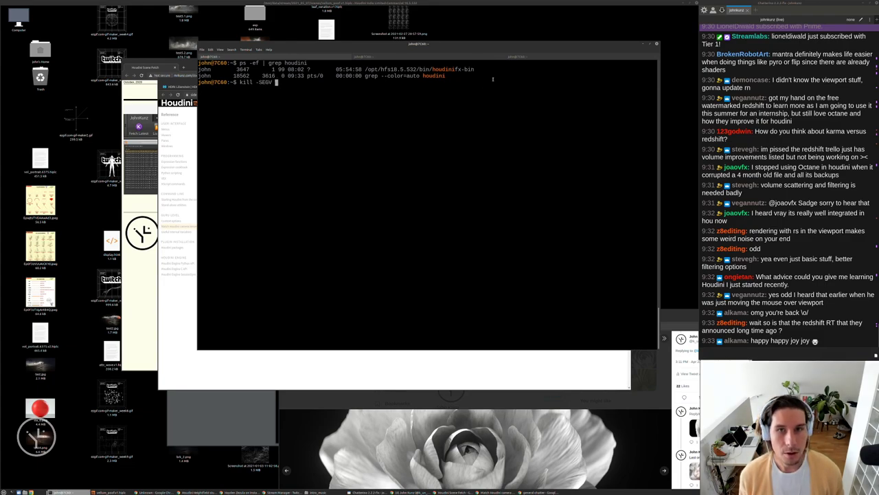
pyautogui.write(' 3647')
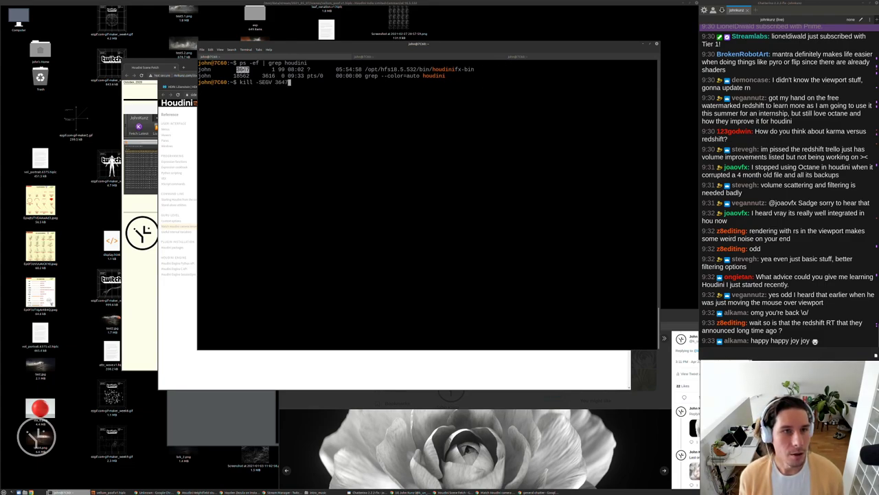
pyautogui.press('Return')
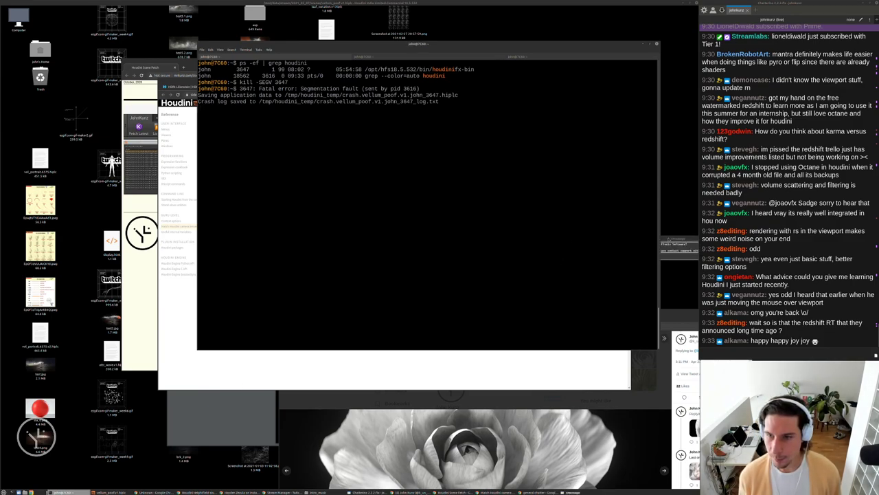
pyautogui.press('Escape')
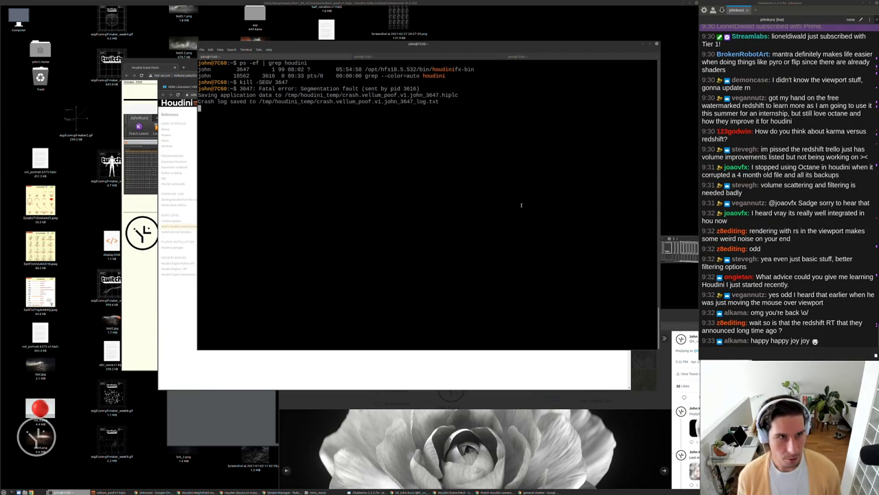
pyautogui.press('Return')
pyautogui.press('Return')
# Relaunch Houdini with houdinifx -n on the pasted crash .hiplc file path.
pyautogui.write('houdini')
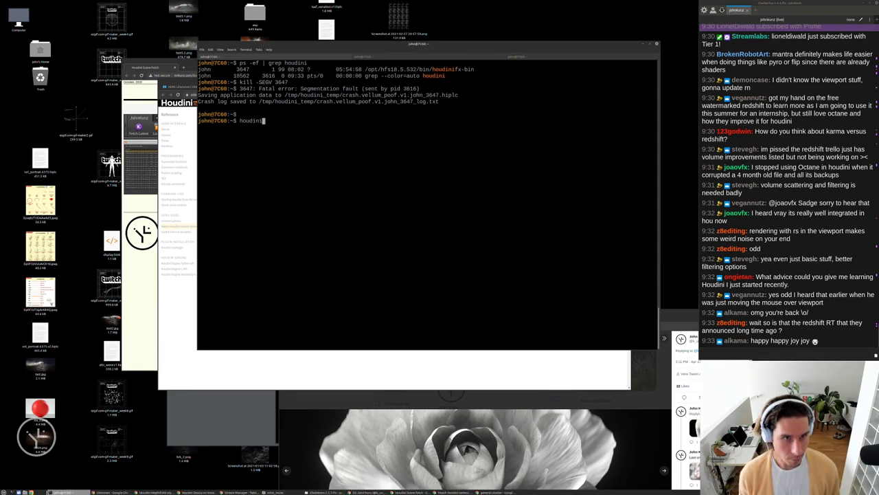
pyautogui.write('fx -m')
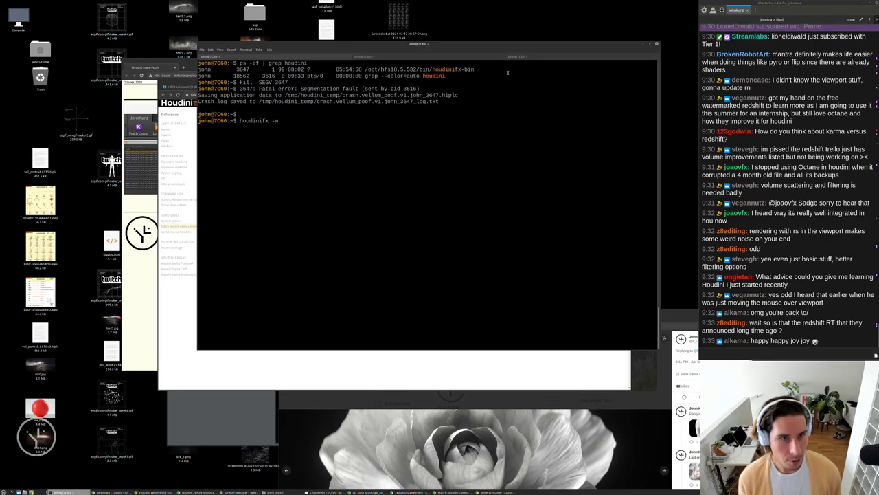
pyautogui.press('BackSpace')
pyautogui.press('BackSpace')
pyautogui.write('n')
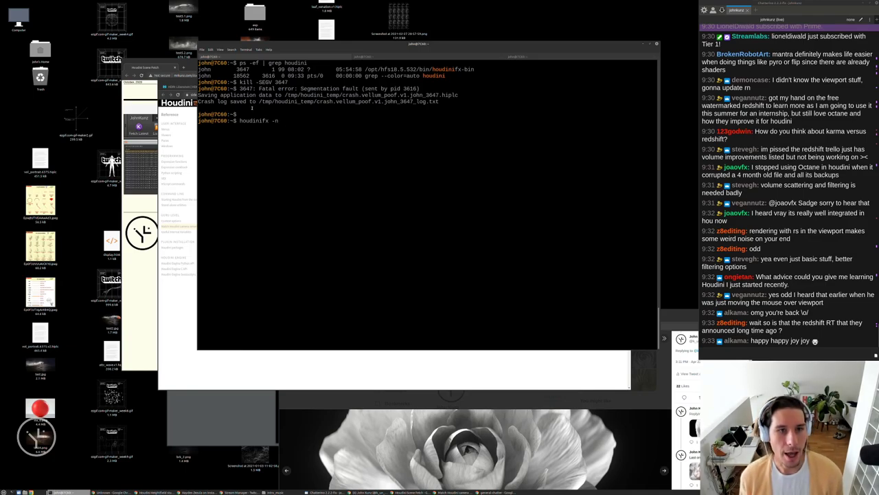
pyautogui.moveTo(442, 95); pyautogui.dragTo(285, 101)
pyautogui.doubleClick(371, 95)
pyautogui.middleClick(379, 153)
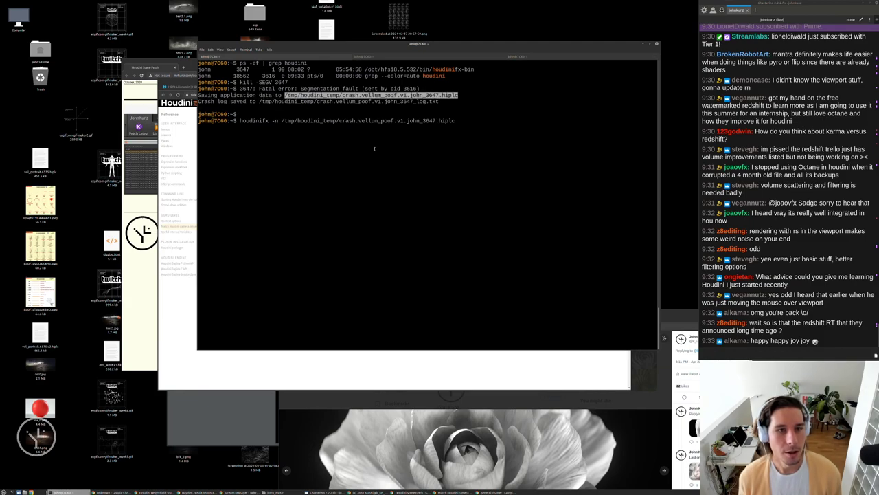
pyautogui.click(378, 152)
pyautogui.press('Return')
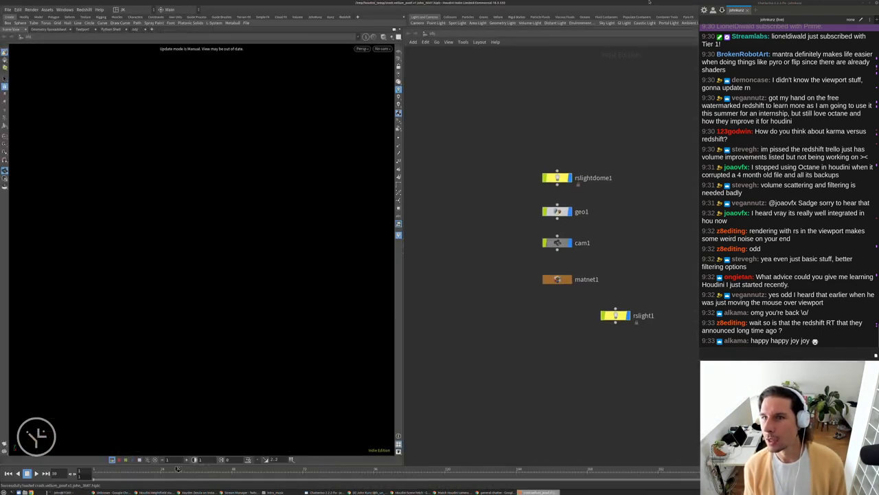
# Move the reopened Houdini window down-left and maximize it to full screen.
pyautogui.moveTo(649, 3); pyautogui.dragTo(548, 26)
pyautogui.moveTo(612, 23); pyautogui.dragTo(519, 44)
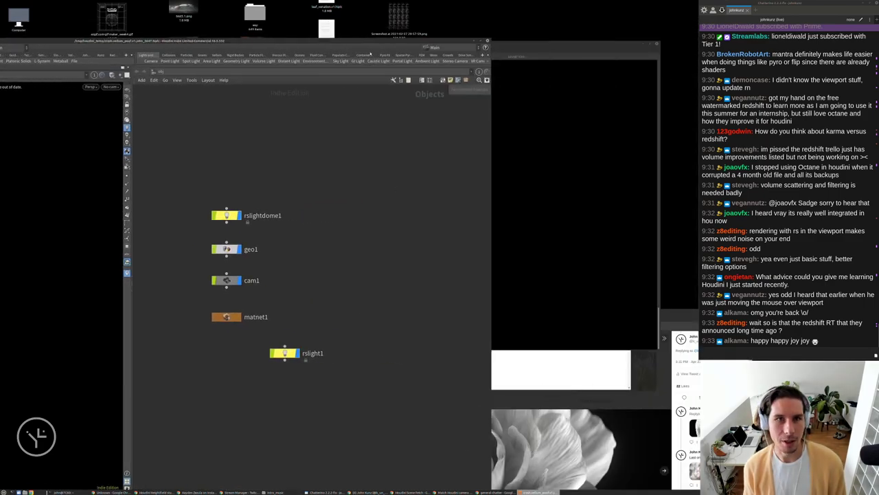
pyautogui.press('super+Up')
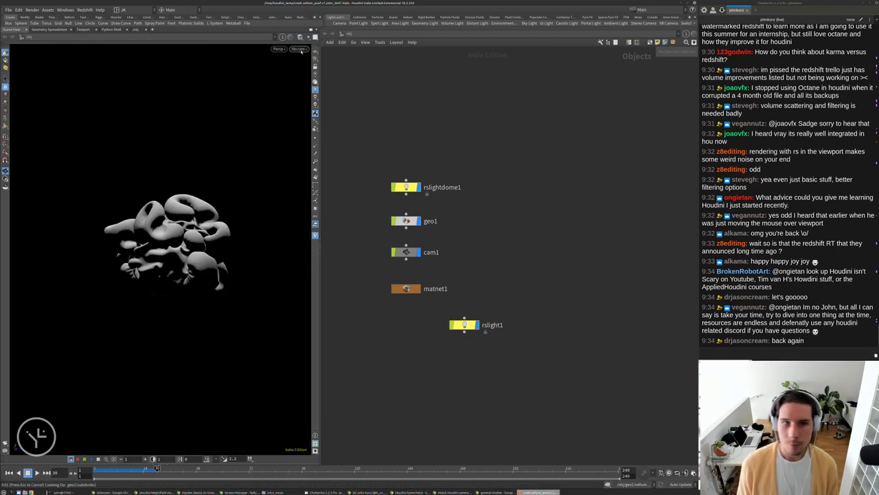
# Look through cam1 in the viewport and move the timeline to a later frame.
pyautogui.click(297, 49)
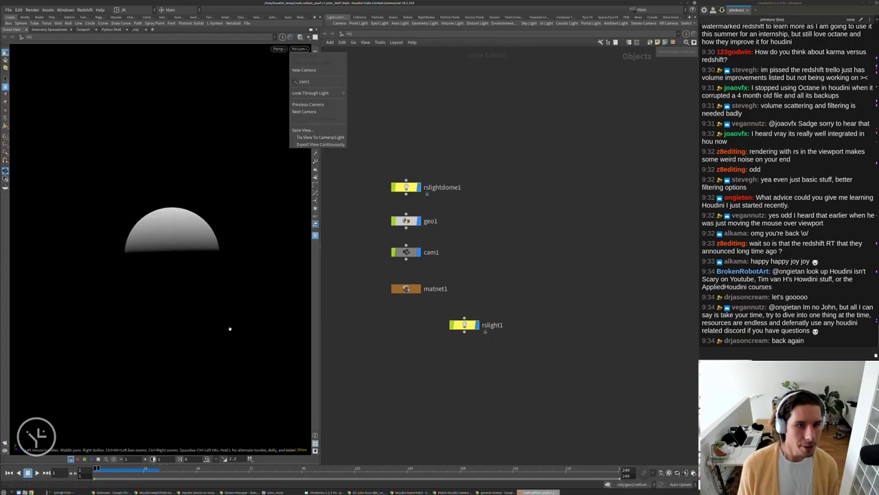
pyautogui.click(294, 93)
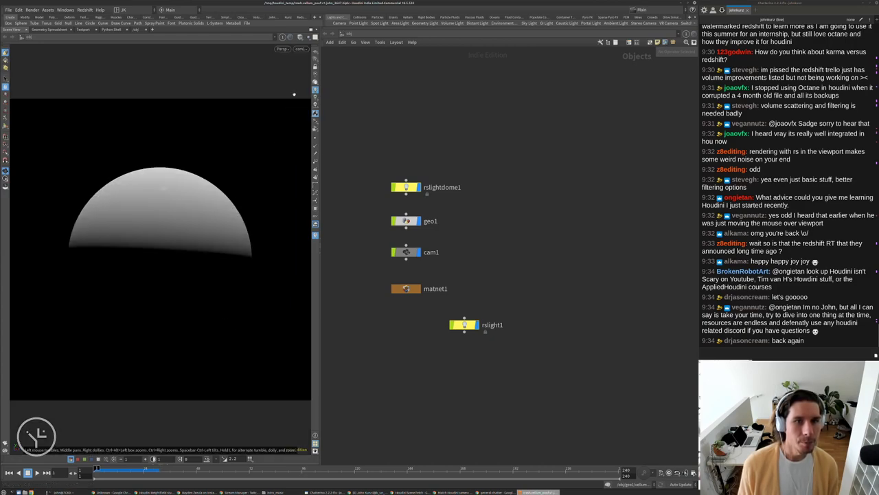
pyautogui.click(156, 469)
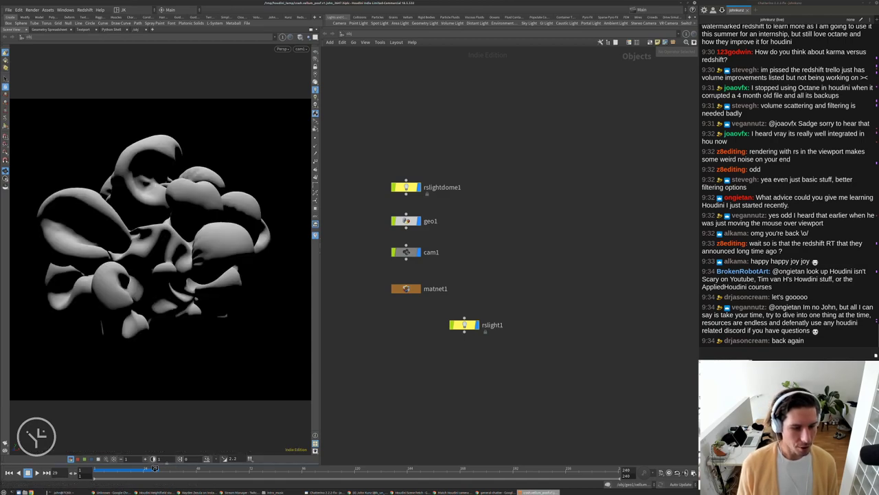
# Add a Redshift RenderView pane below the viewport and start rendering through /obj/cam1.
pyautogui.hotkey('ctrl', 'b')
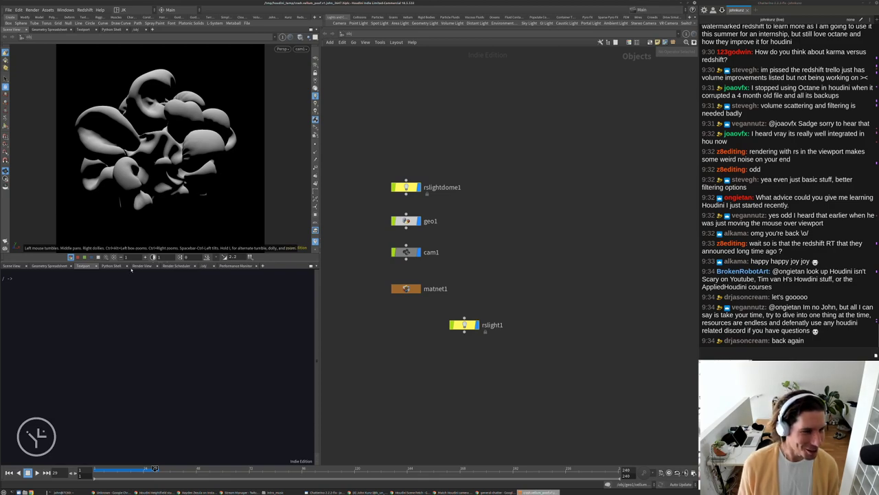
pyautogui.click(262, 266)
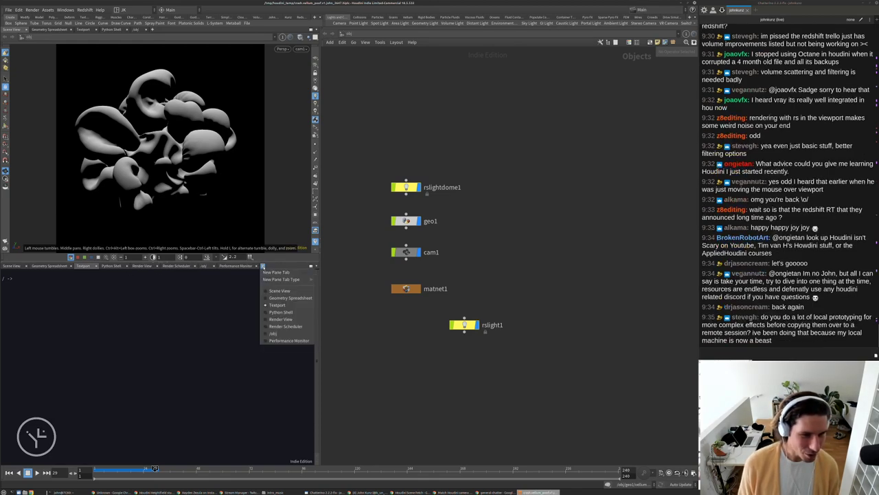
pyautogui.moveTo(282, 279)
pyautogui.click(335, 407)
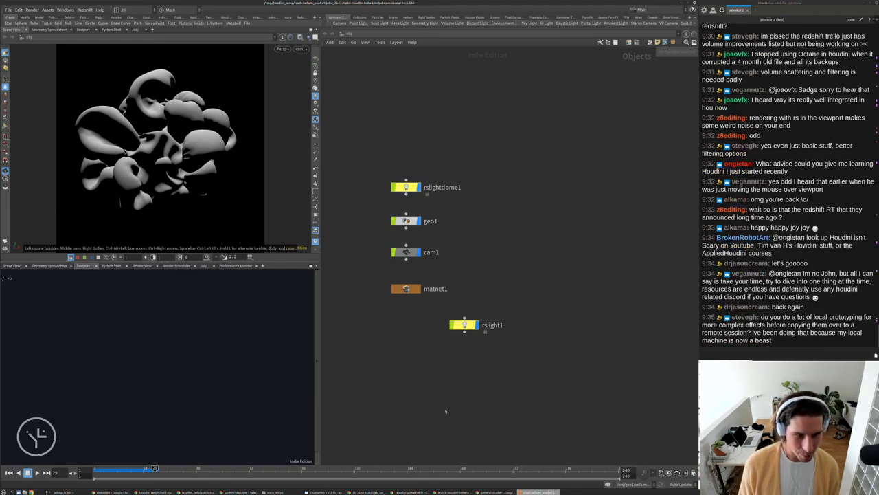
pyautogui.click(111, 285)
pyautogui.click(107, 299)
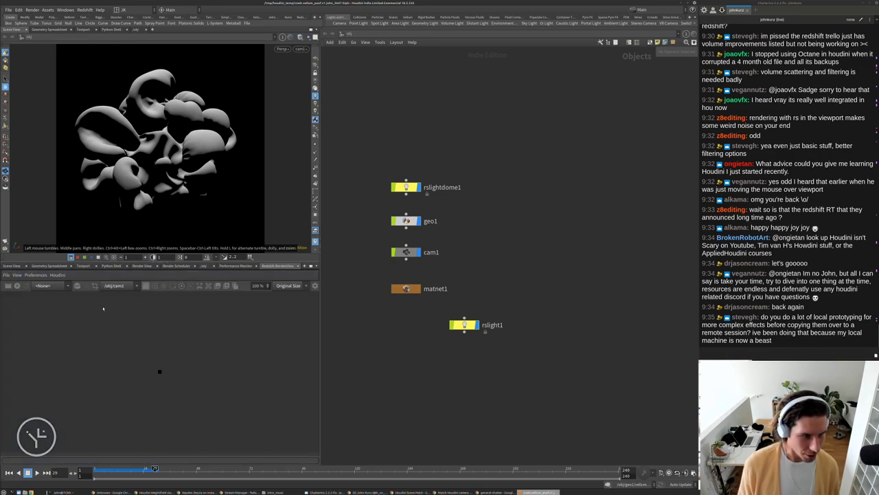
pyautogui.click(18, 286)
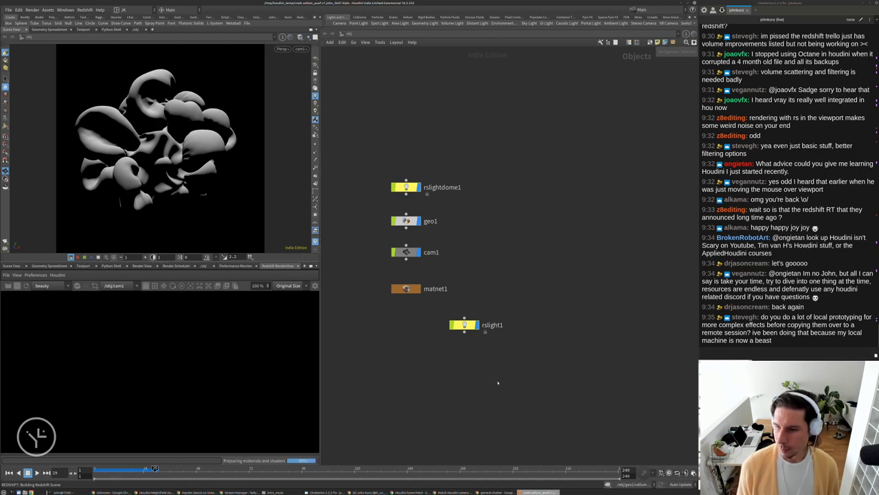
pyautogui.moveTo(482, 388); pyautogui.dragTo(478, 396, button='middle')
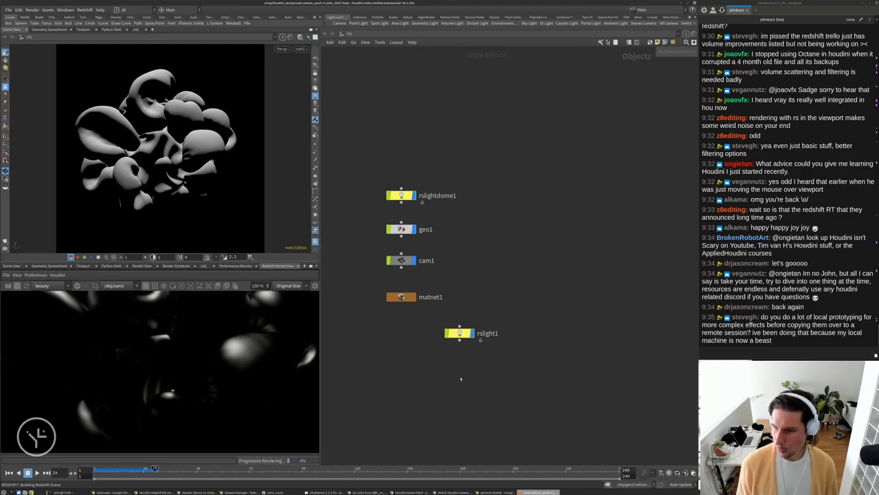
pyautogui.scroll(-5, 234, 373)
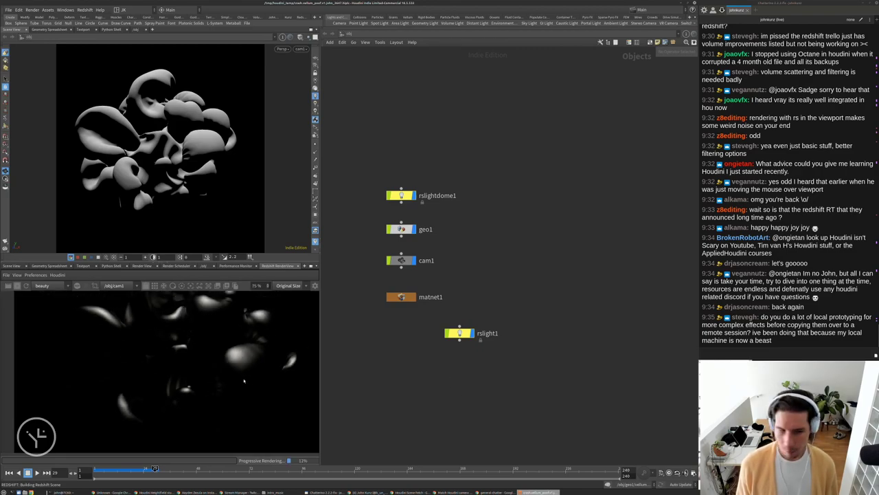
pyautogui.scroll(1, 259, 359)
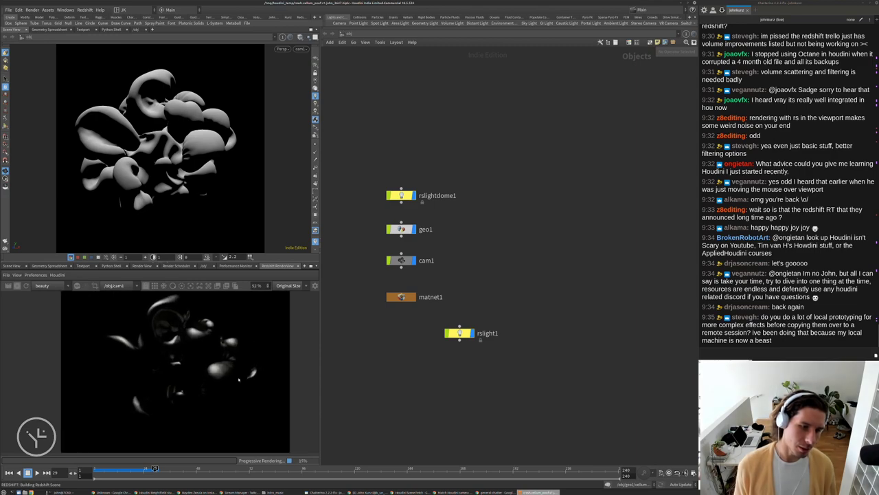
pyautogui.scroll(-1, 198, 351)
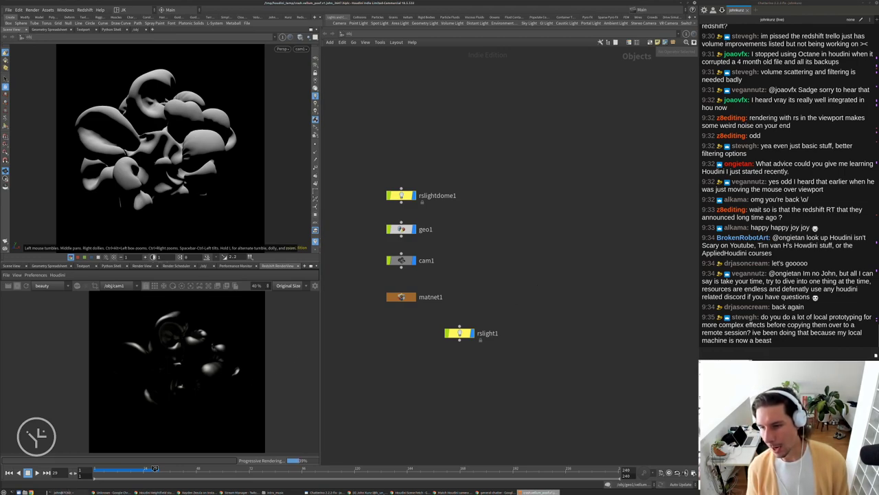
# Replay the Phyllotaxis_Rose_leafs sequence in RV, show its source info, then return to Houdini.
pyautogui.hotkey('alt', 'Tab')
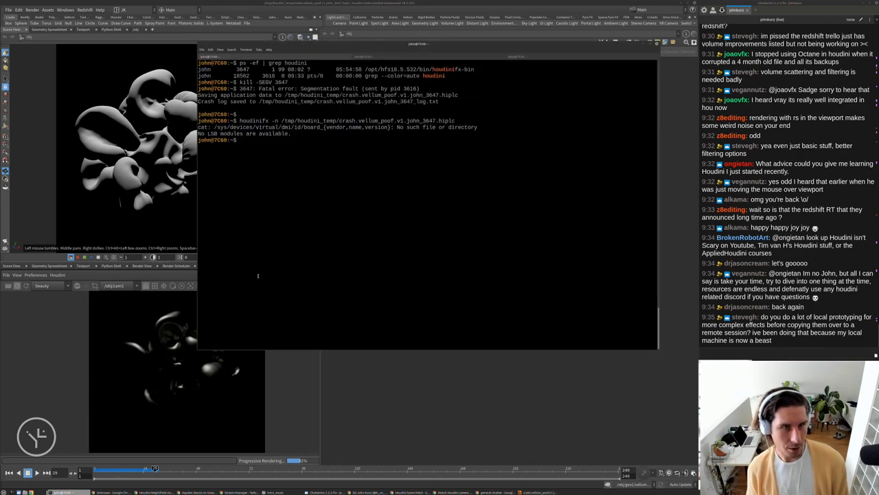
pyautogui.press('Up')
pyautogui.press('Up')
pyautogui.press('Up')
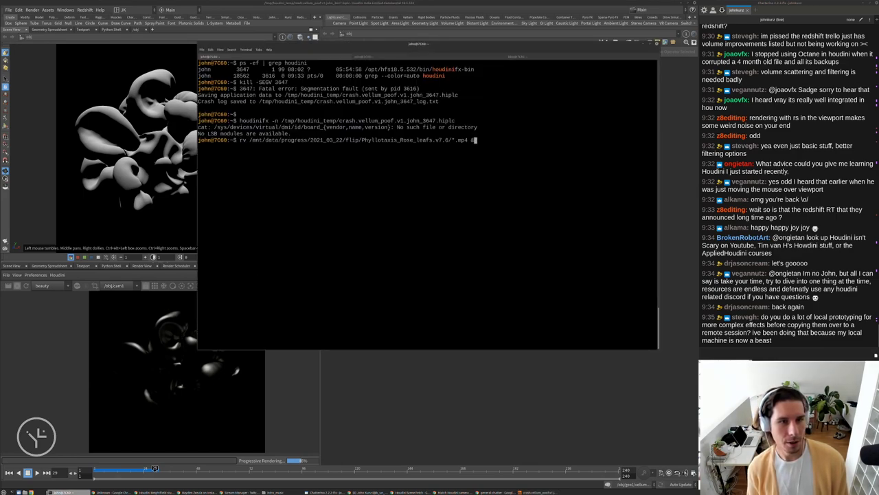
pyautogui.press('Return')
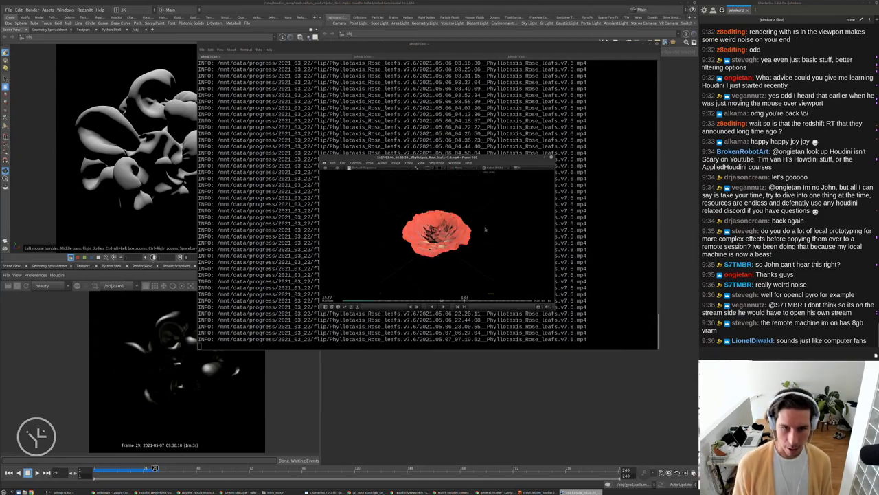
pyautogui.press('i')
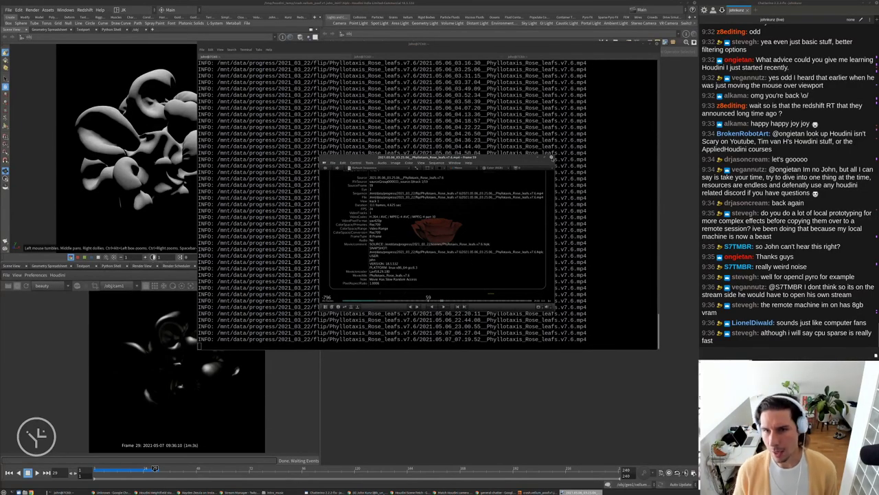
pyautogui.click(491, 394)
pyautogui.scroll(-3, 490, 394)
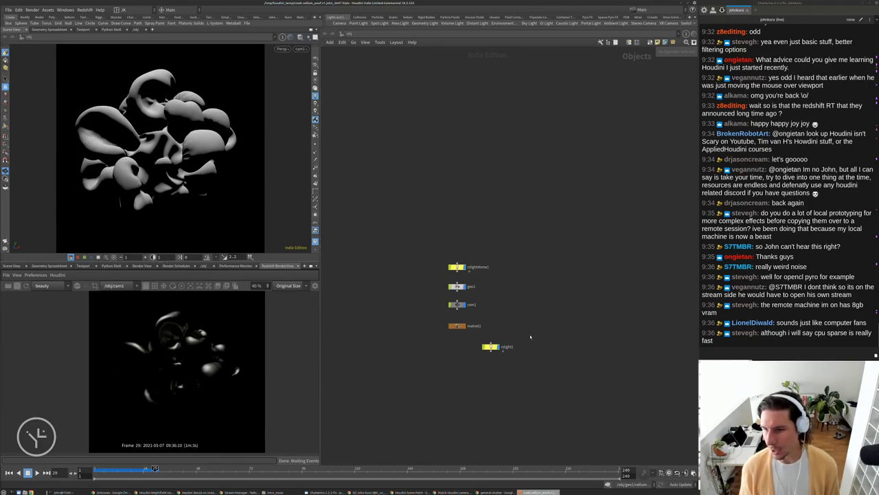
# Open rslight1's floating parameters, frame the network, and orbit the viewport off cam1.
pyautogui.scroll(2, 522, 338)
pyautogui.scroll(1, 509, 347)
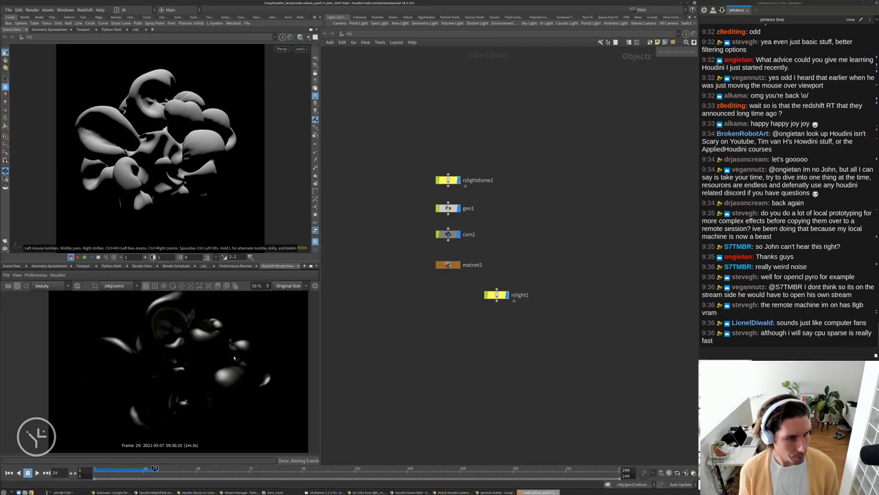
pyautogui.press('p')
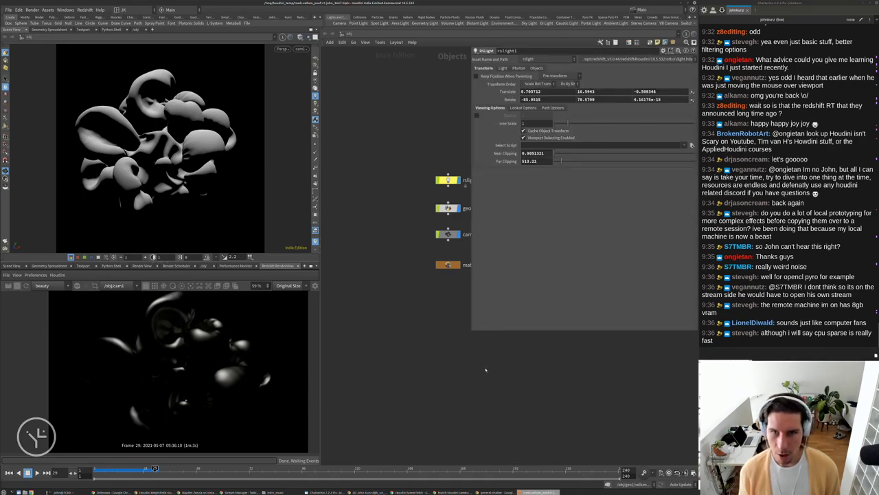
pyautogui.press('h')
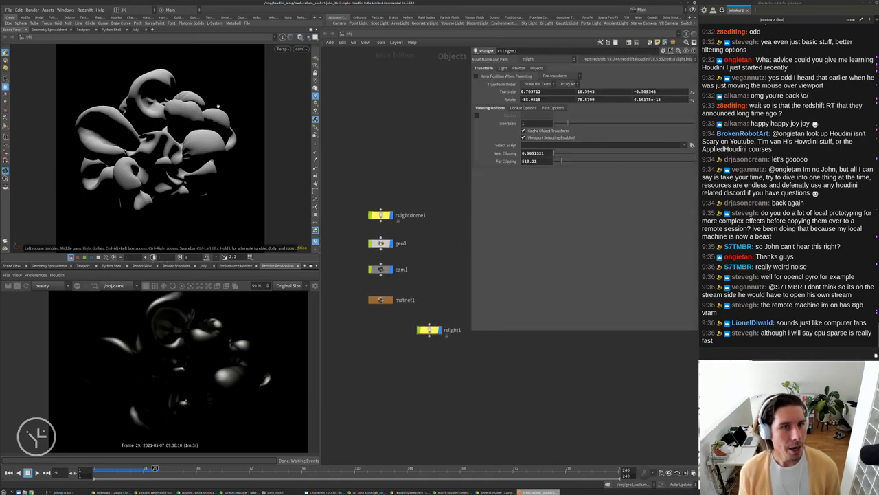
pyautogui.scroll(-2, 218, 107)
pyautogui.moveTo(218, 106); pyautogui.dragTo(186, 124)
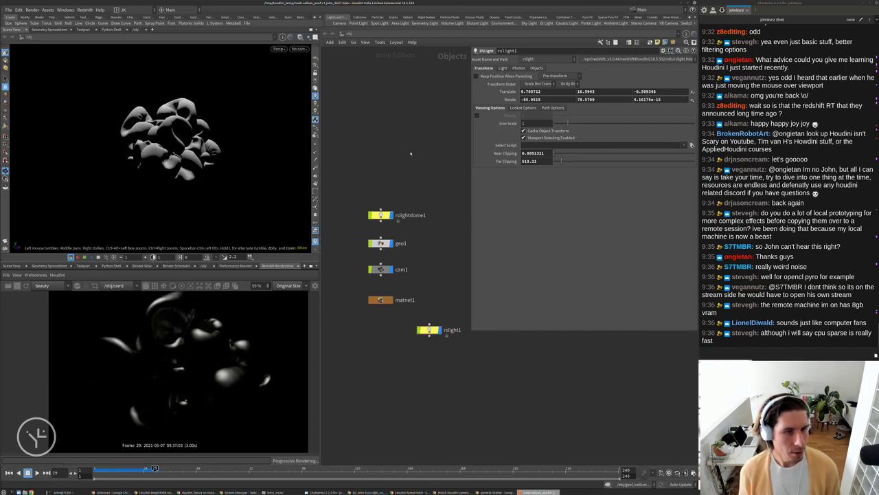
pyautogui.click(298, 17)
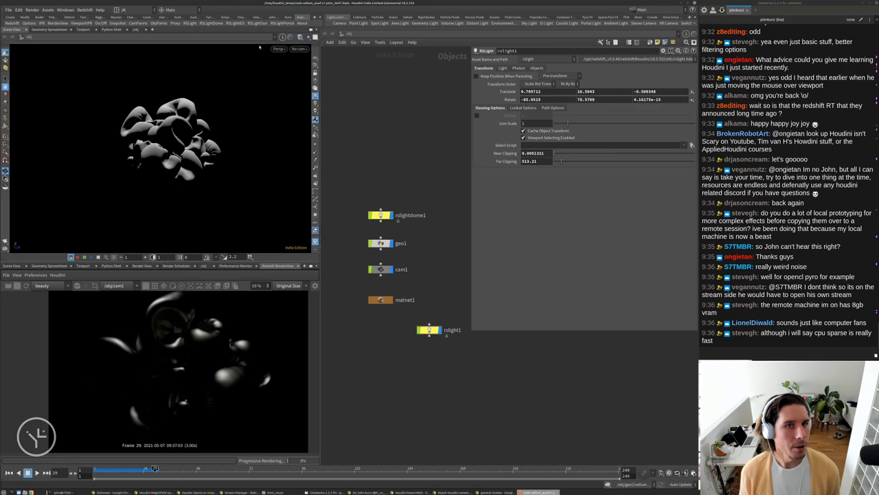
# Create Redshift light rslight2 and set its Area Size to 4 by 4.
pyautogui.click(190, 23)
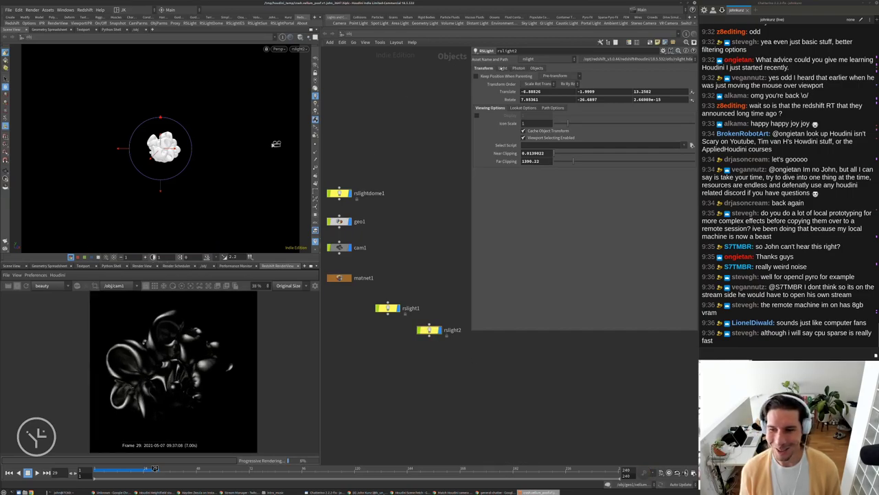
pyautogui.click(502, 68)
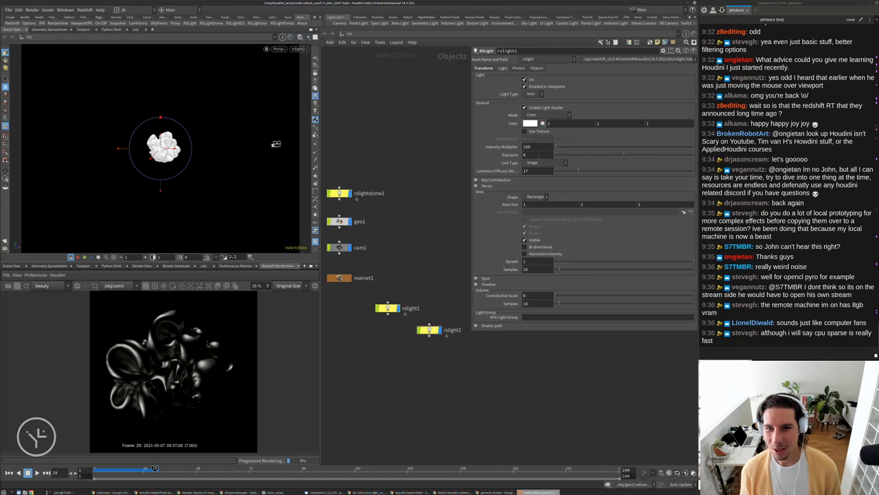
pyautogui.moveTo(526, 205); pyautogui.dragTo(581, 204)
pyautogui.write('4')
pyautogui.press('Return')
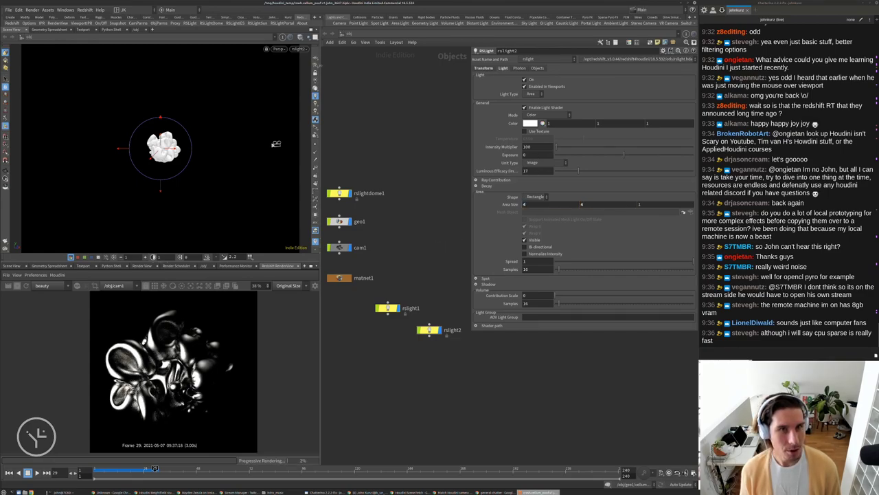
# Aim rslight2 at the blob from the viewport and recentre the node graph.
pyautogui.moveTo(275, 142); pyautogui.dragTo(266, 109)
pyautogui.scroll(5, 249, 440)
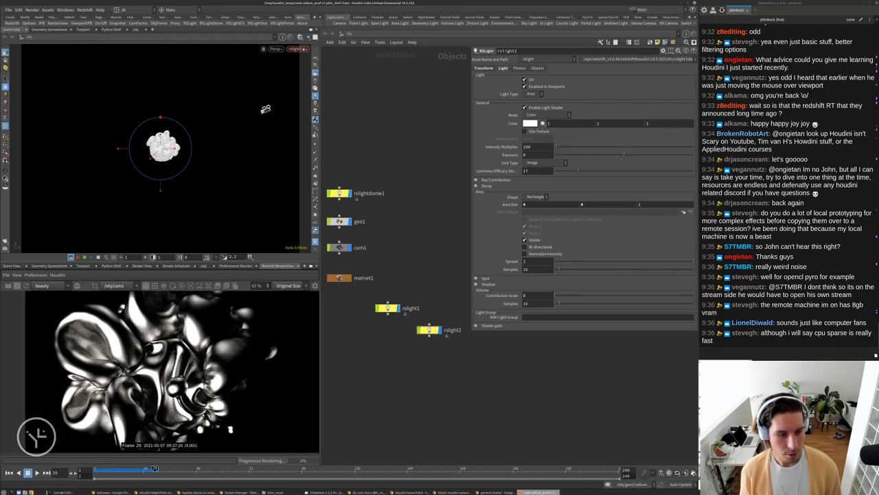
pyautogui.scroll(-4, 248, 440)
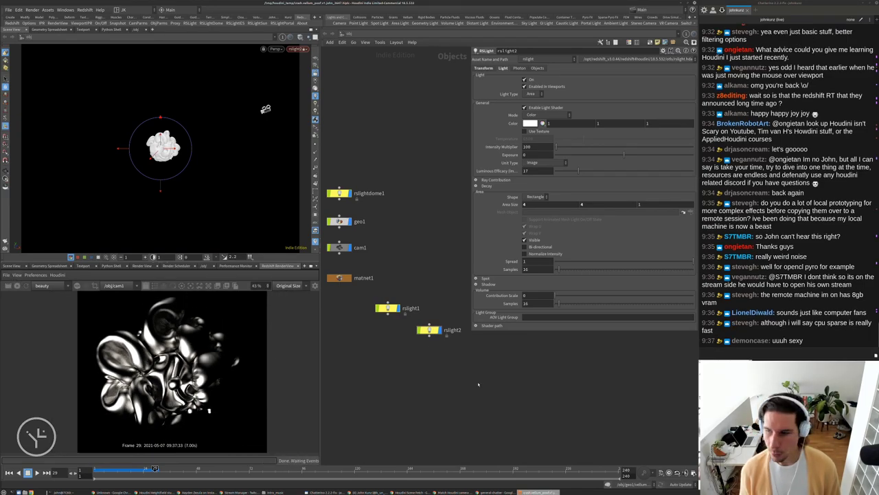
pyautogui.press('h')
pyautogui.press('h')
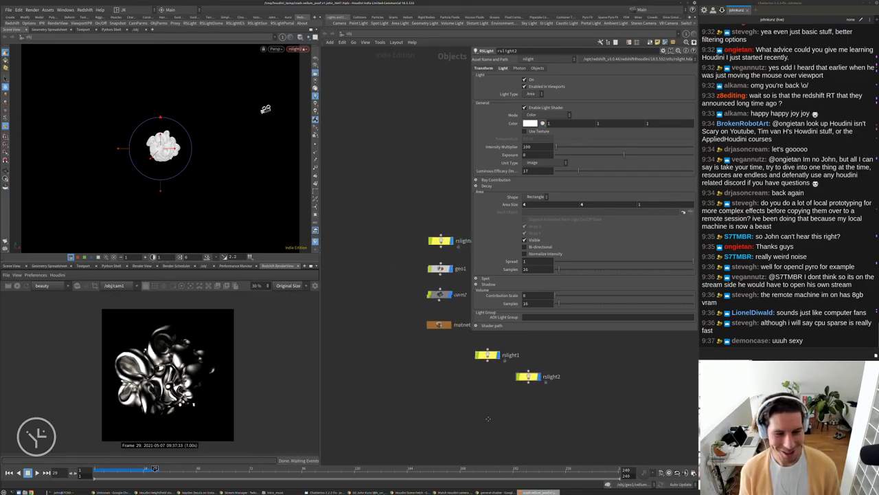
pyautogui.scroll(4, 167, 377)
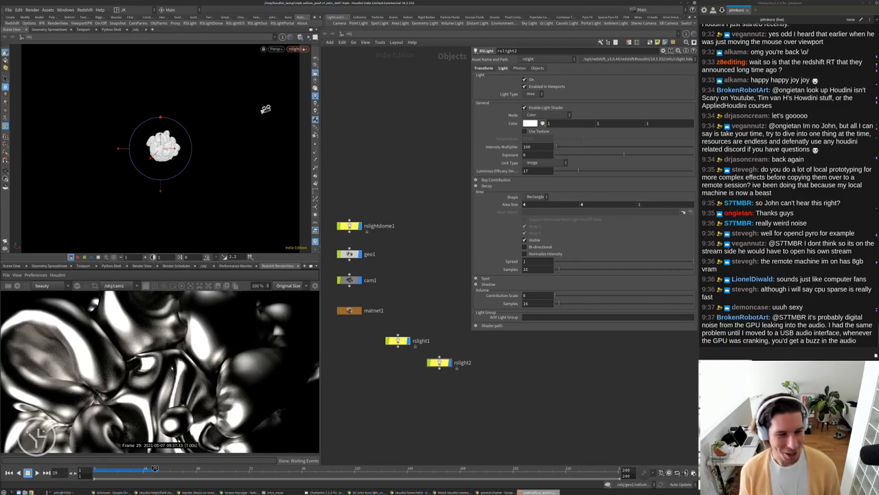
pyautogui.scroll(-1, 182, 362)
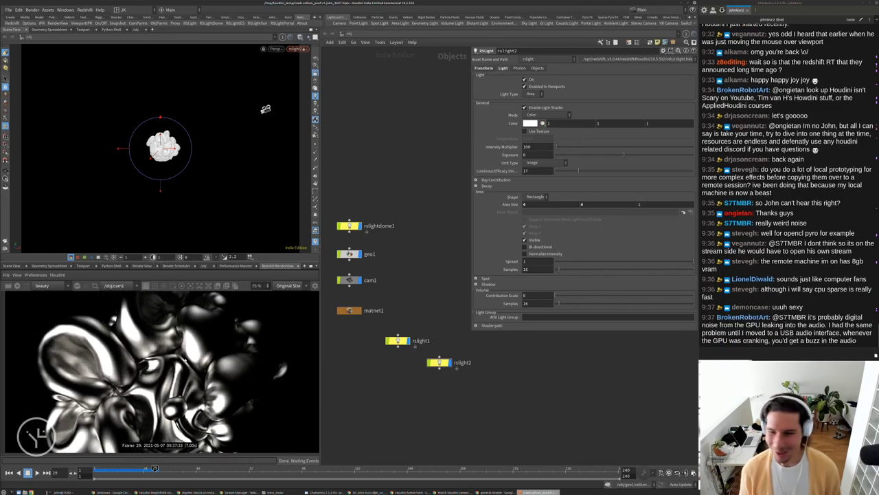
# In matnet1 > redshift_vopnet1, switch Material1's preset from Iron to Gold and refresh the render.
pyautogui.doubleClick(349, 310)
pyautogui.doubleClick(510, 254)
pyautogui.click(472, 245)
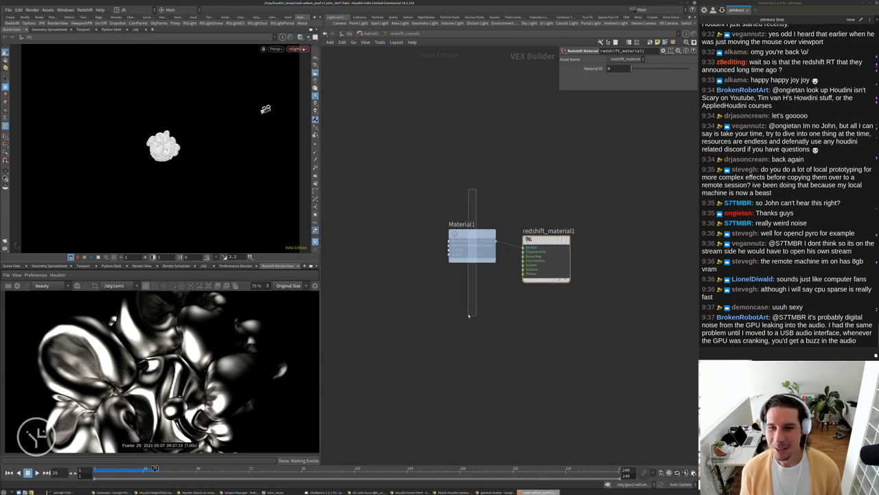
pyautogui.click(574, 76)
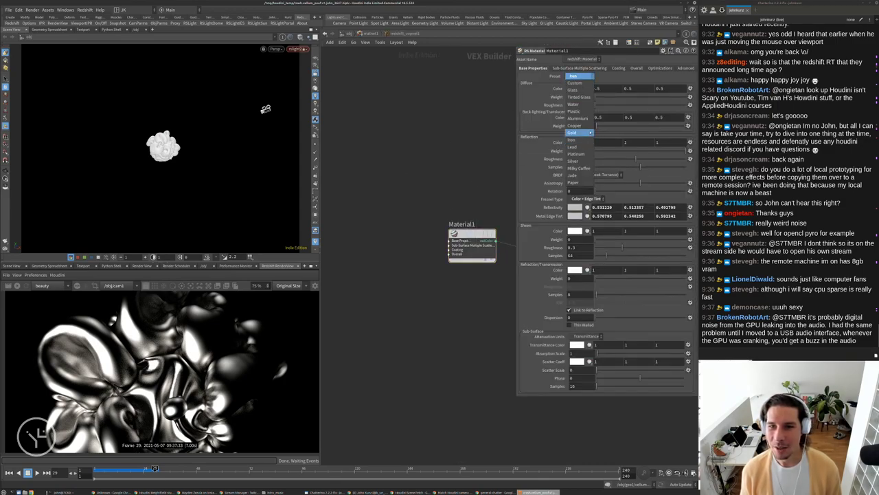
pyautogui.click(579, 133)
pyautogui.click(17, 285)
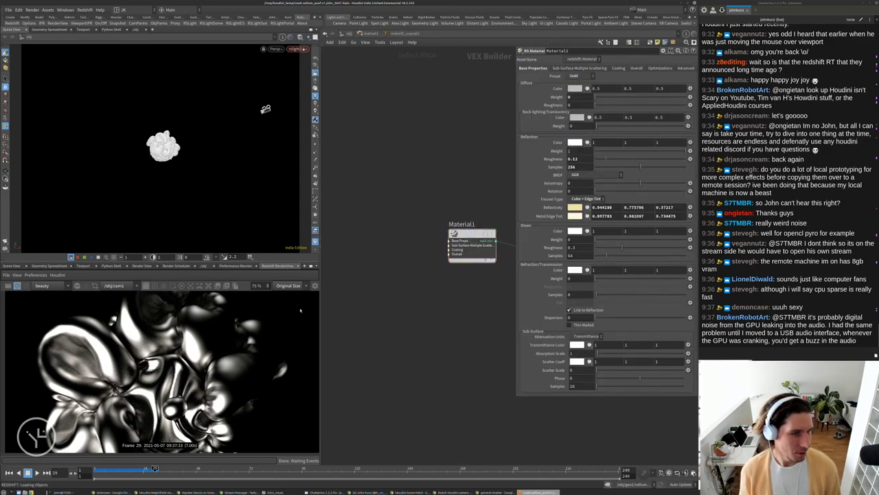
pyautogui.click(350, 33)
# Enable IPR Live SOP Level Updates on Redshift_ROP1 in /out, then return to /obj.
pyautogui.click(352, 33)
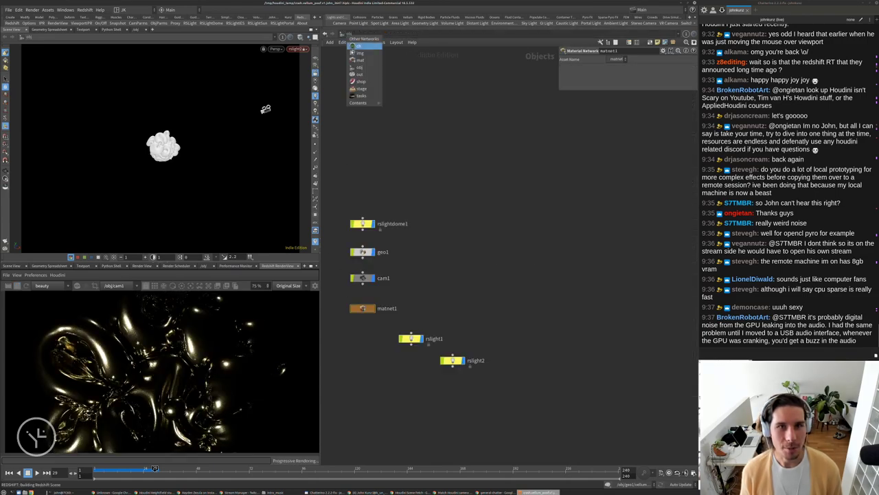
pyautogui.click(359, 74)
pyautogui.click(482, 238)
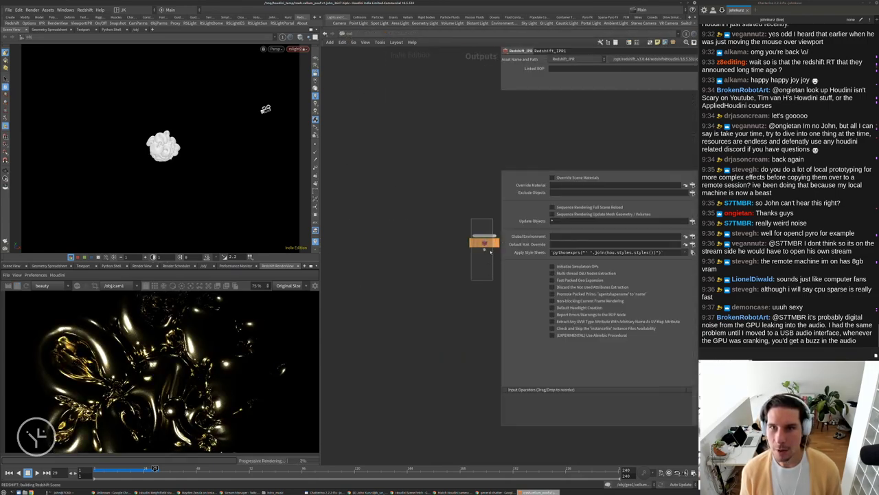
pyautogui.click(579, 112)
pyautogui.click(594, 112)
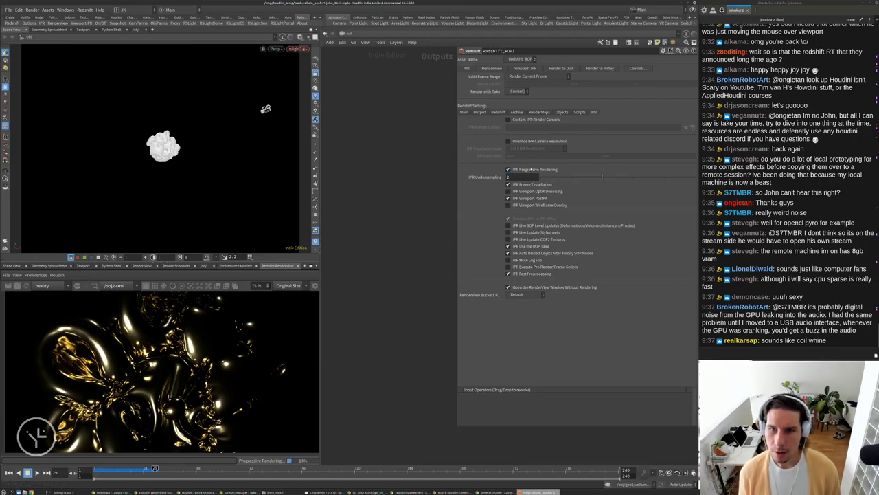
pyautogui.click(529, 224)
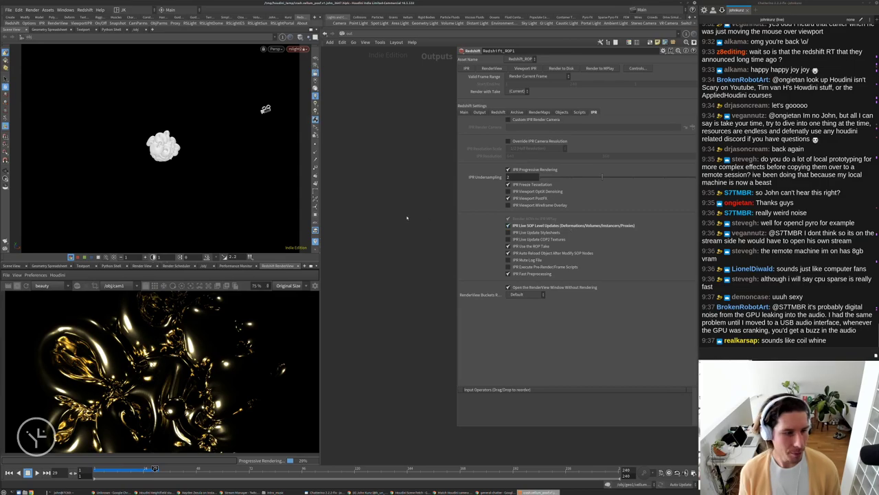
pyautogui.click(349, 33)
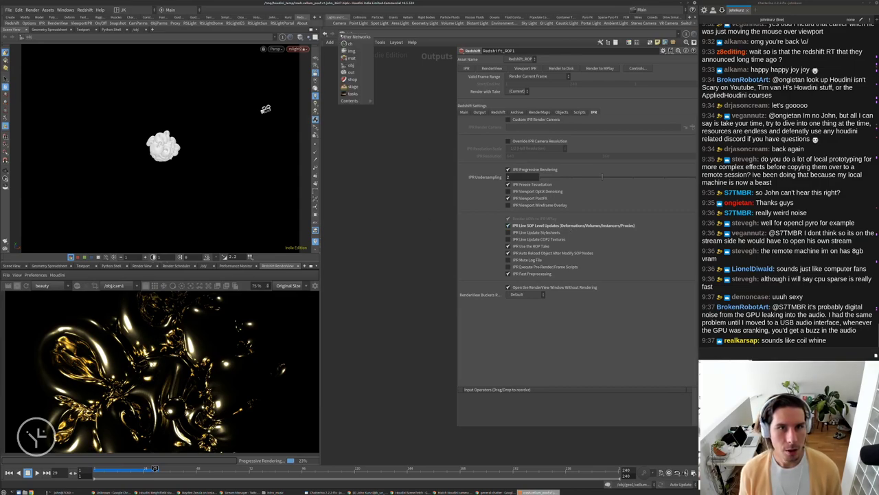
pyautogui.click(354, 64)
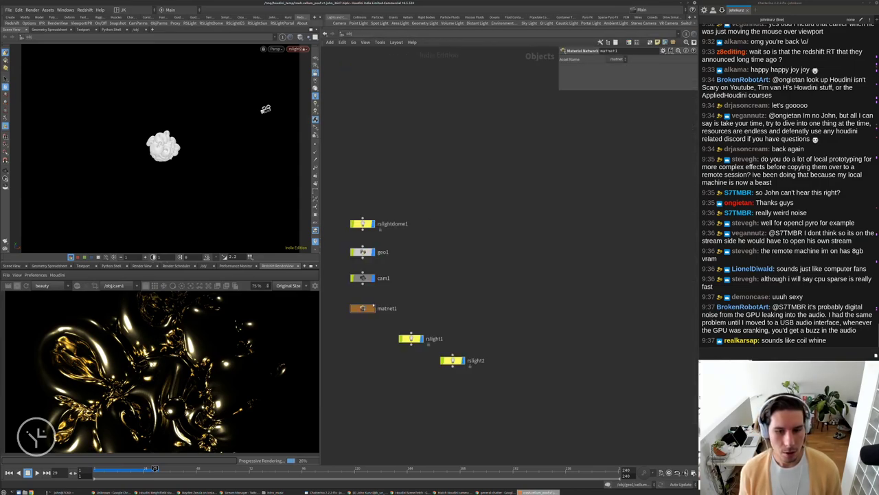
# Dive through matnet1 into redshift_vopnet1 and frame Material1's nodes.
pyautogui.doubleClick(363, 308)
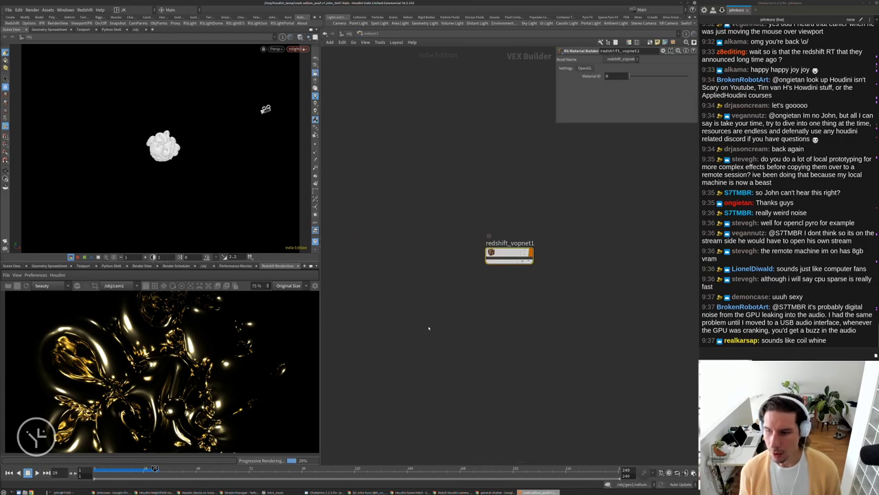
pyautogui.moveTo(509, 254); pyautogui.dragTo(481, 292)
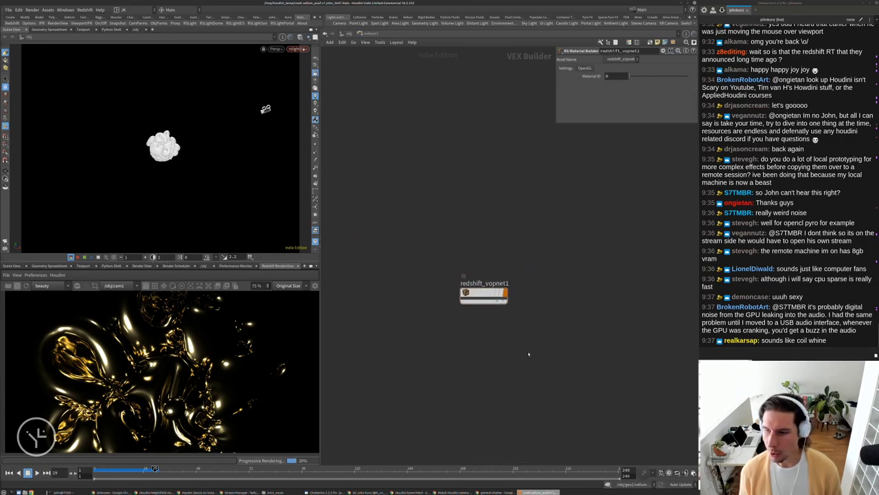
pyautogui.doubleClick(484, 296)
pyautogui.press('h')
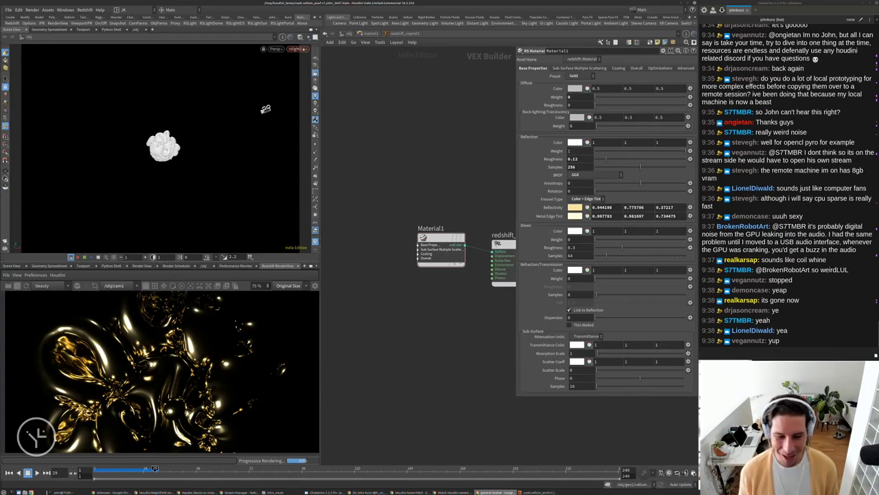
# Glance at the camera-lens and Scene Fetch pages in Chrome, then return to Houdini.
pyautogui.hotkey('alt', 'Tab')
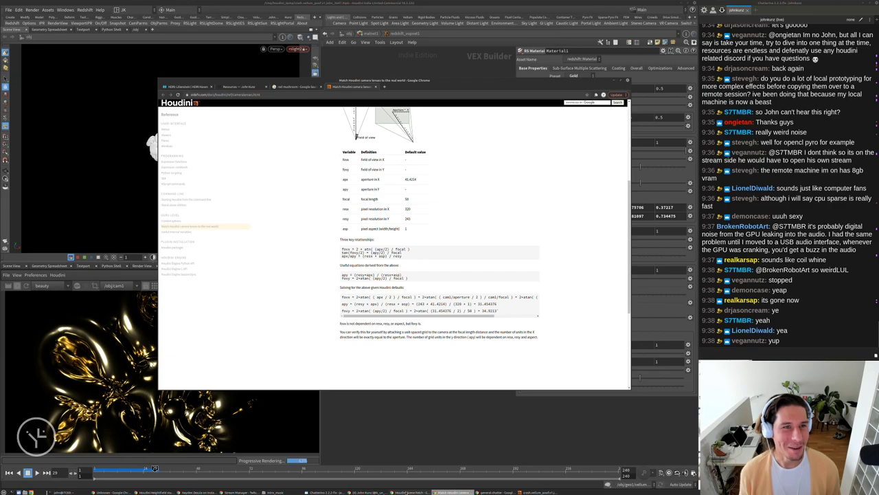
pyautogui.hotkey('alt', 'Tab')
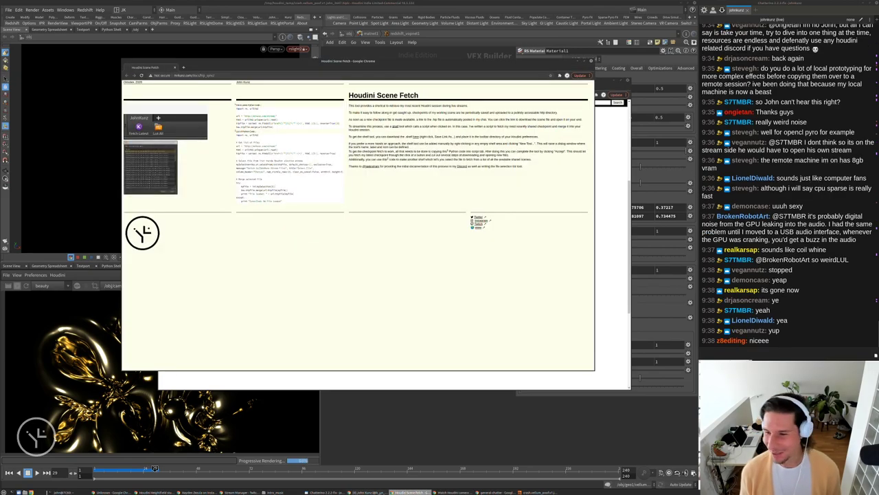
pyautogui.hotkey('alt', 'Tab')
pyautogui.press('Tab')
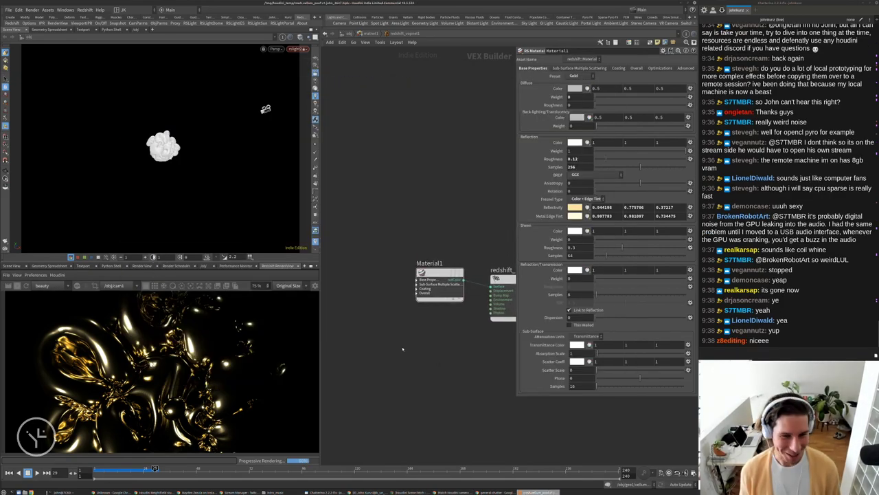
# Give Material1 the Plastic preset with diffuse weight 0 and reflection roughness 0.245.
pyautogui.press('XF86AudioLowerVolume')
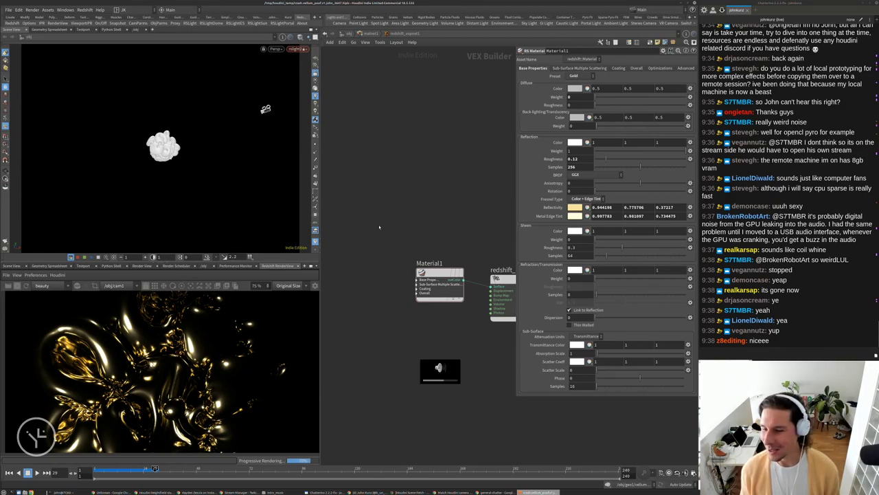
pyautogui.scroll(-3, 146, 372)
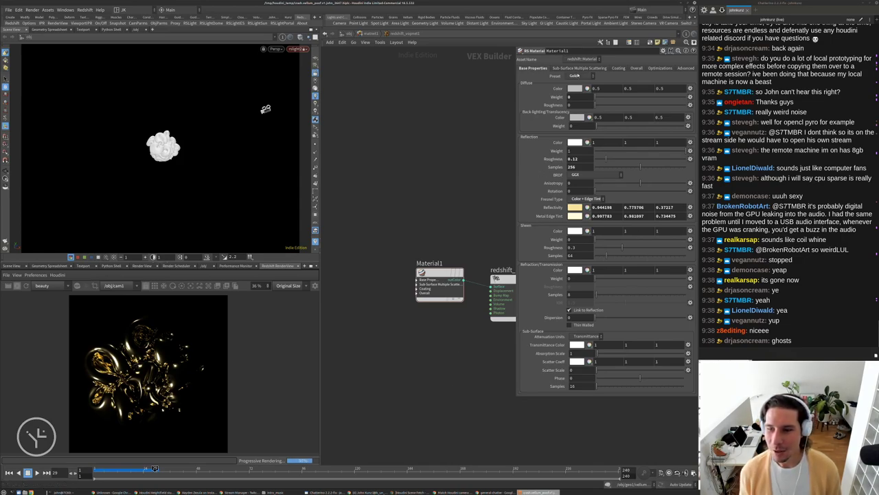
pyautogui.click(577, 75)
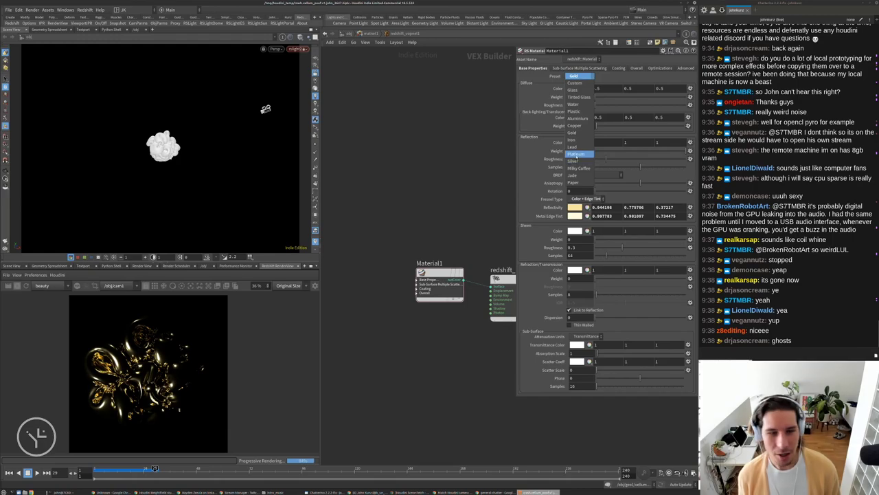
pyautogui.click(577, 153)
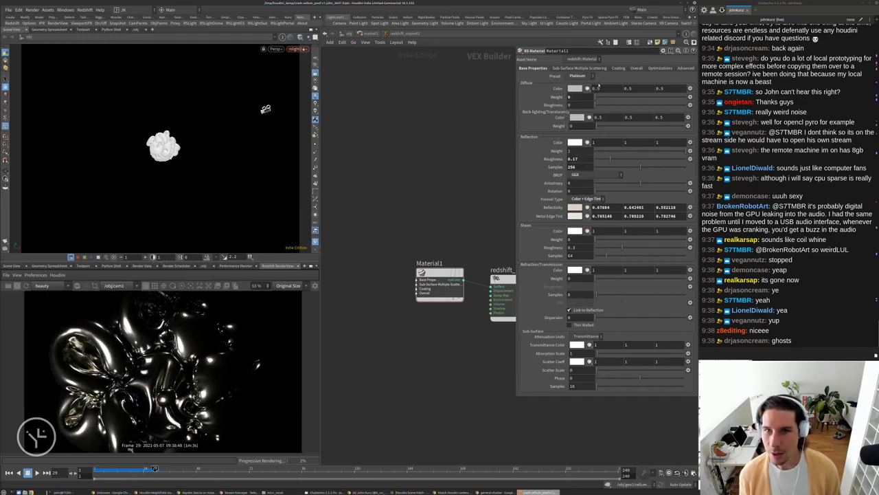
pyautogui.click(589, 77)
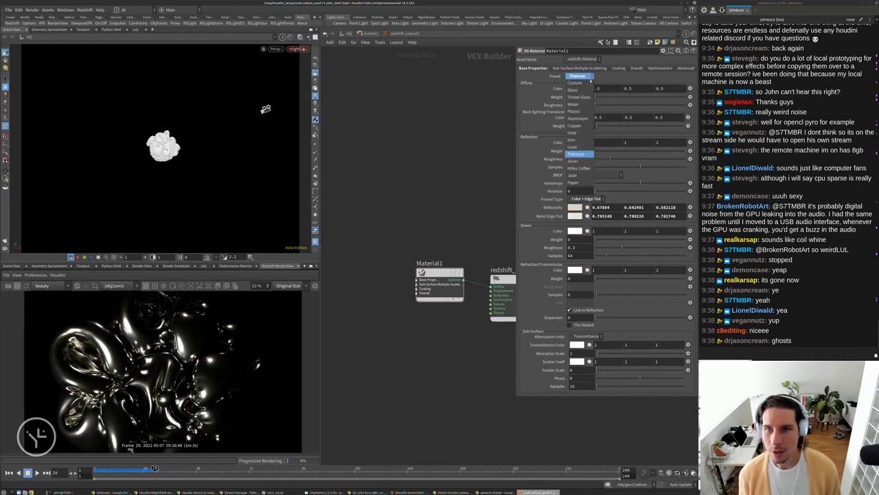
pyautogui.click(574, 111)
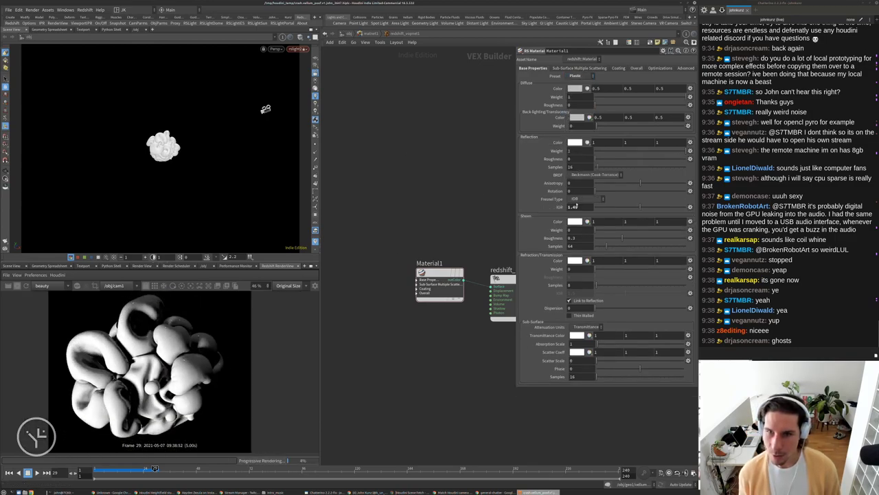
pyautogui.moveTo(584, 95); pyautogui.dragTo(570, 96)
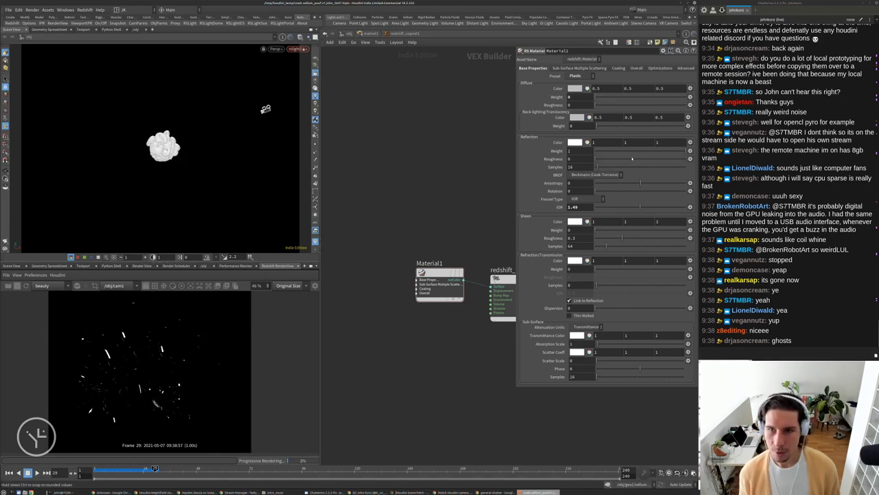
pyautogui.moveTo(581, 157); pyautogui.dragTo(616, 159)
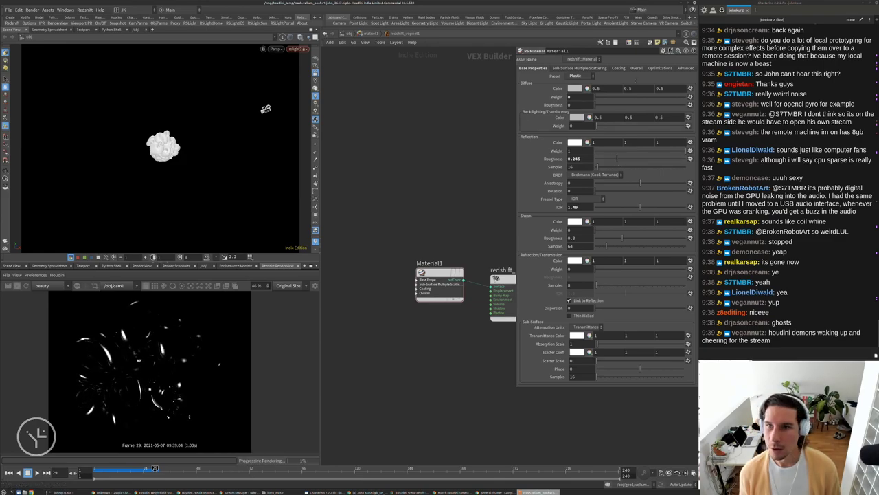
# Show Material1's coating settings and set the coating roughness to 0.71.
pyautogui.click(620, 69)
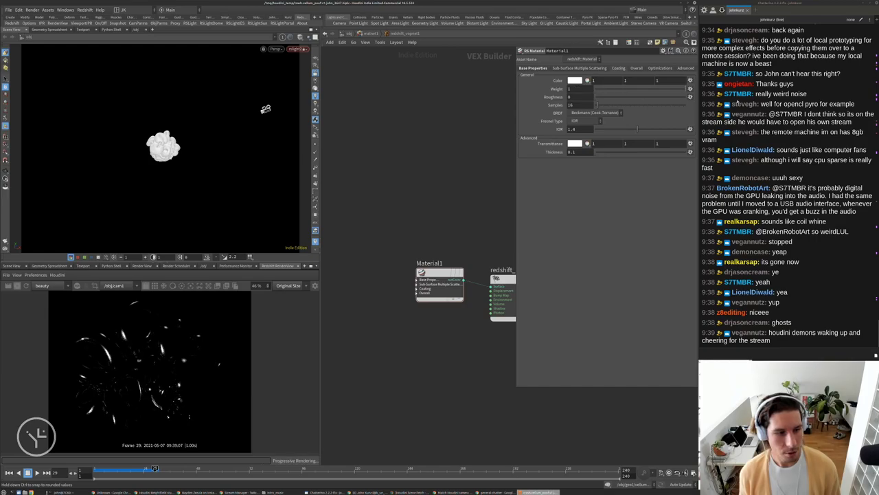
pyautogui.click(659, 99)
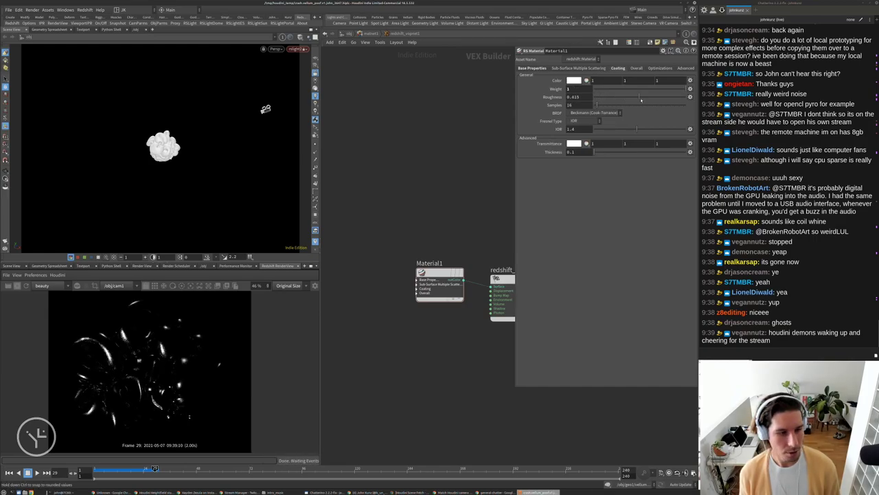
pyautogui.moveTo(659, 100); pyautogui.dragTo(659, 98)
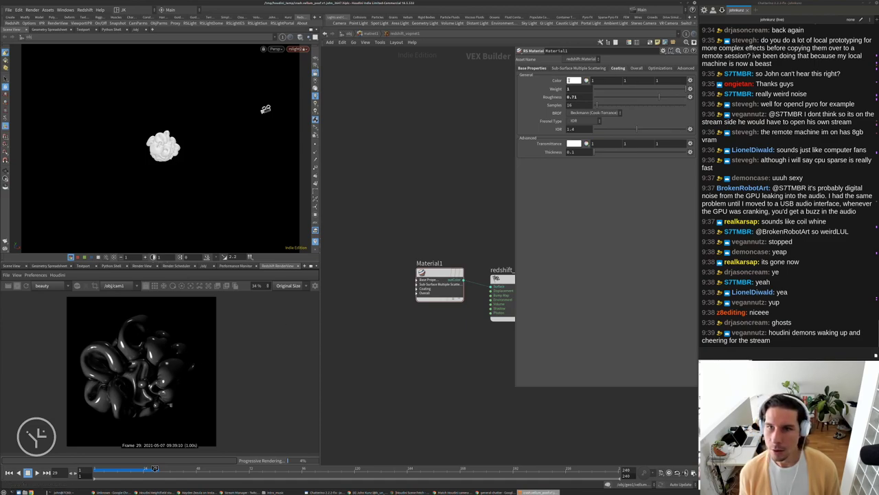
# Set the coating colour to red, RGB (1, 0.025, 0), via its channel fields.
pyautogui.moveTo(648, 82); pyautogui.dragTo(642, 81, button='middle')
pyautogui.click(657, 81)
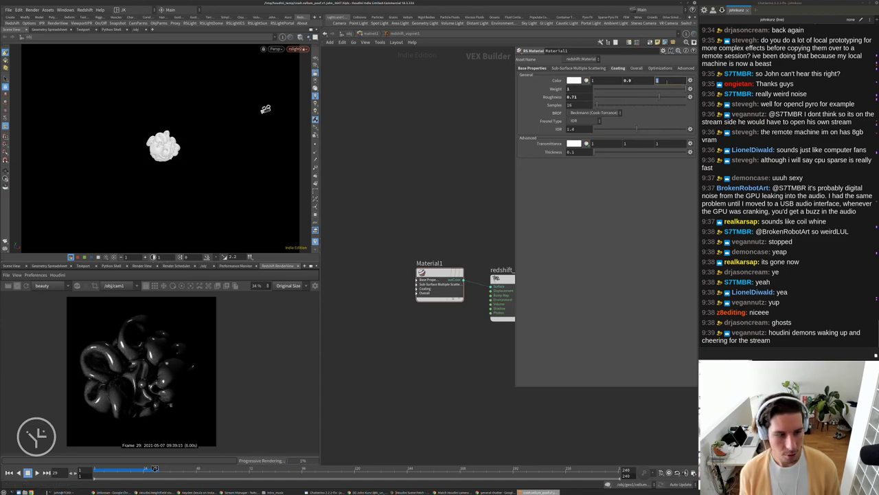
pyautogui.press('Return')
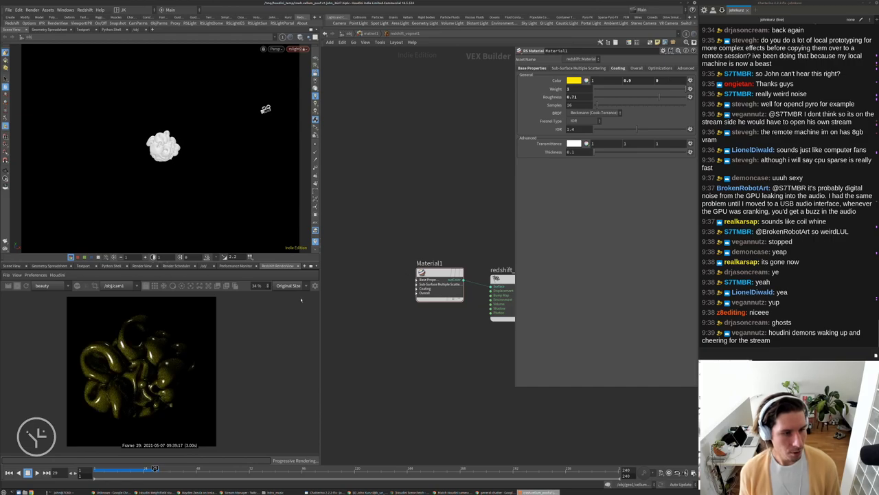
pyautogui.click(627, 80)
pyautogui.write('0.25')
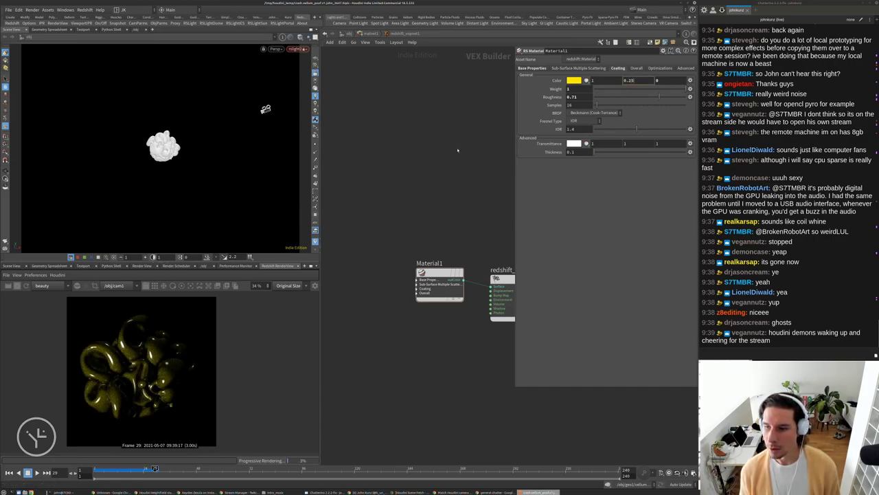
pyautogui.press('Return')
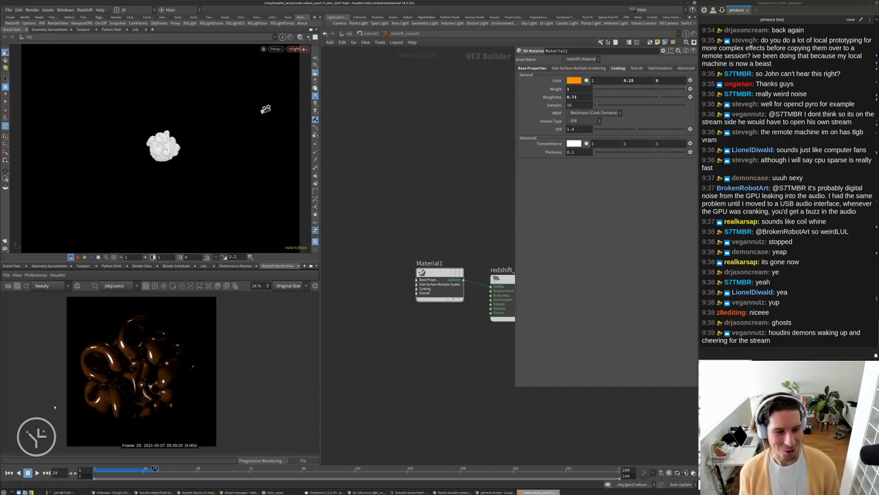
pyautogui.scroll(8, 84, 316)
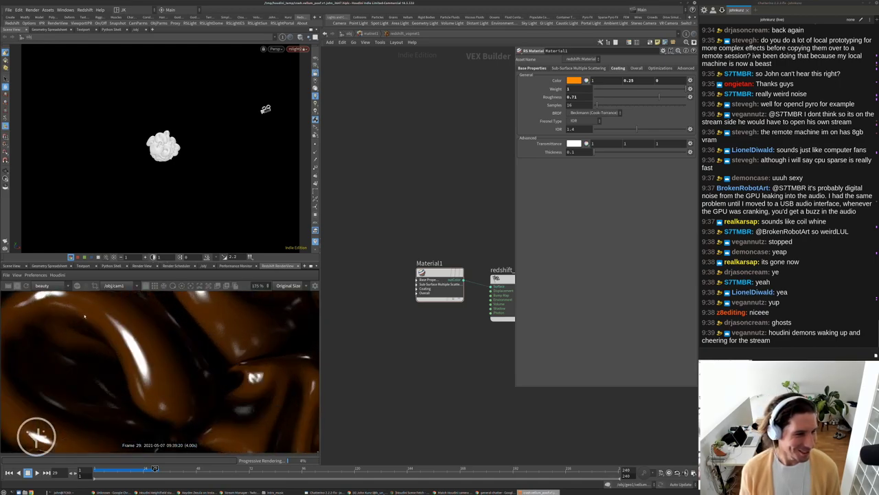
pyautogui.scroll(-4, 164, 380)
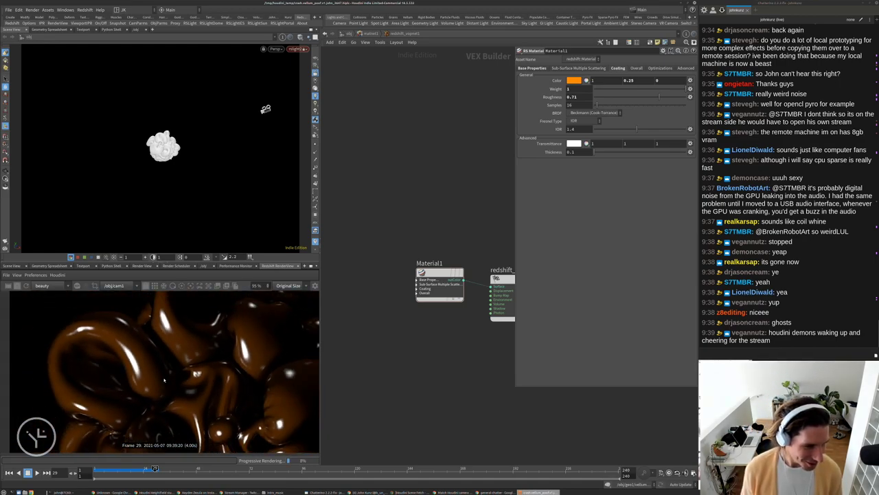
pyautogui.scroll(-3, 164, 380)
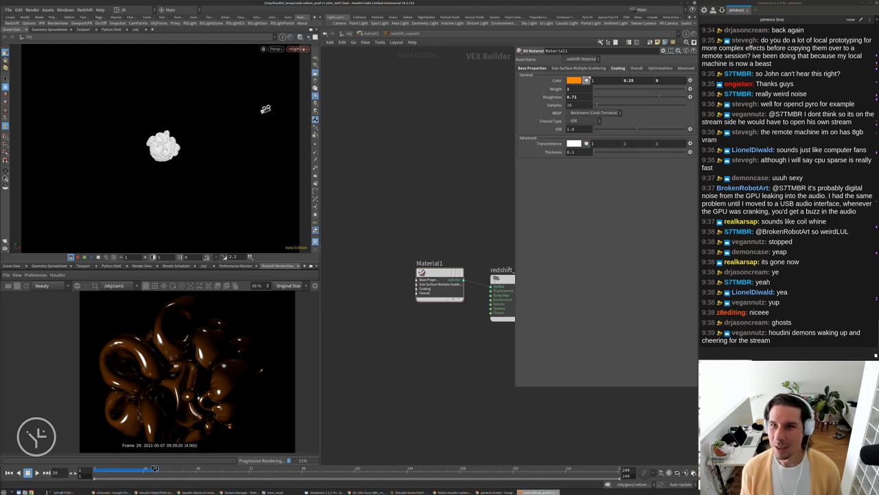
pyautogui.click(630, 81)
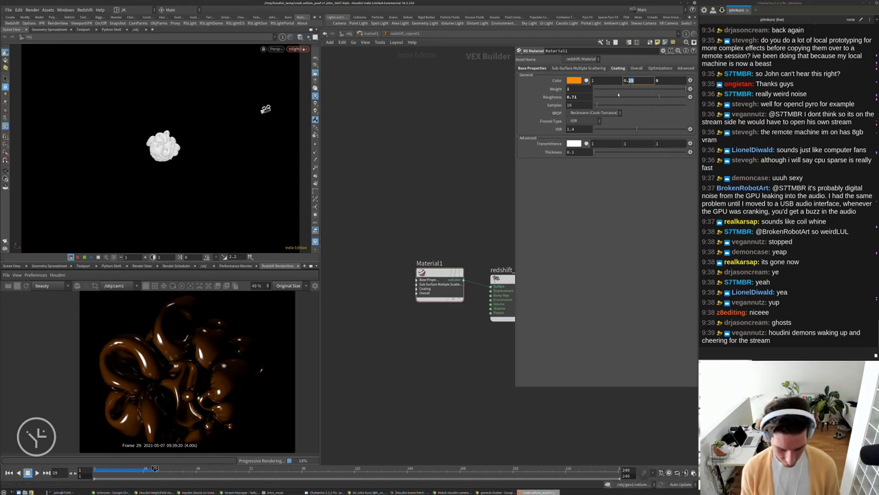
pyautogui.write('0')
pyautogui.press('Return')
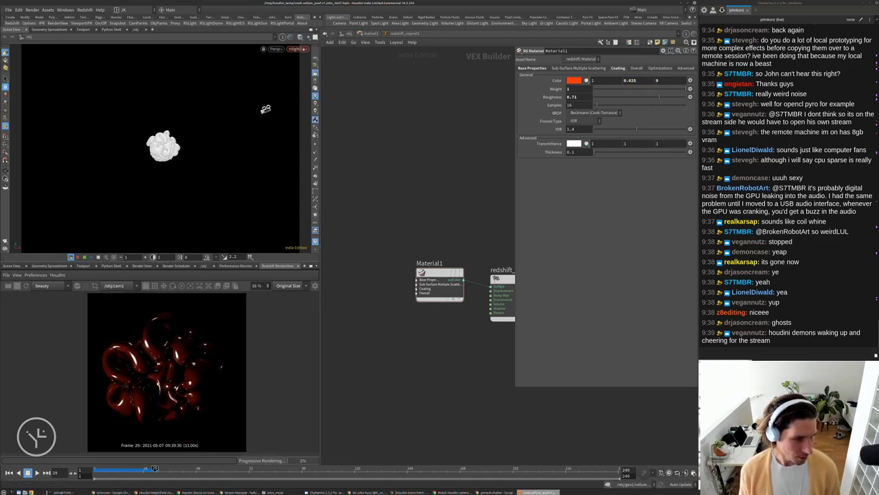
# In the base material properties, raise the reflection IOR to 1.59.
pyautogui.click(533, 68)
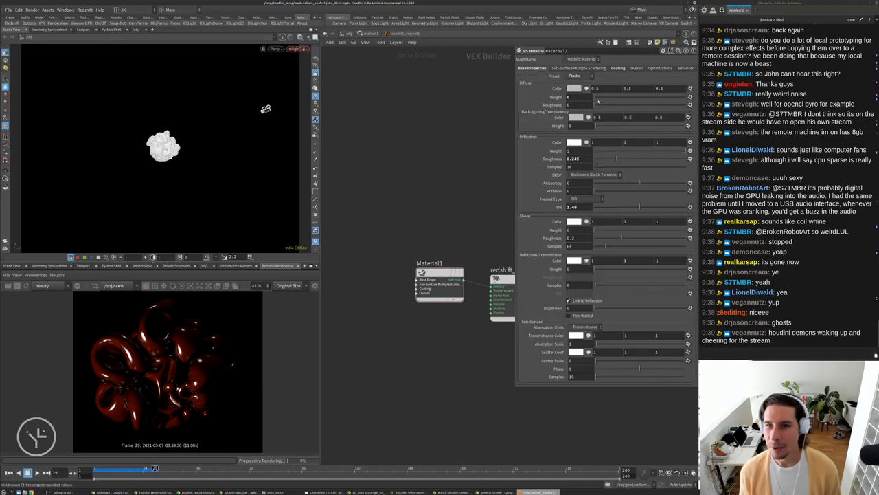
pyautogui.moveTo(596, 96); pyautogui.dragTo(614, 97)
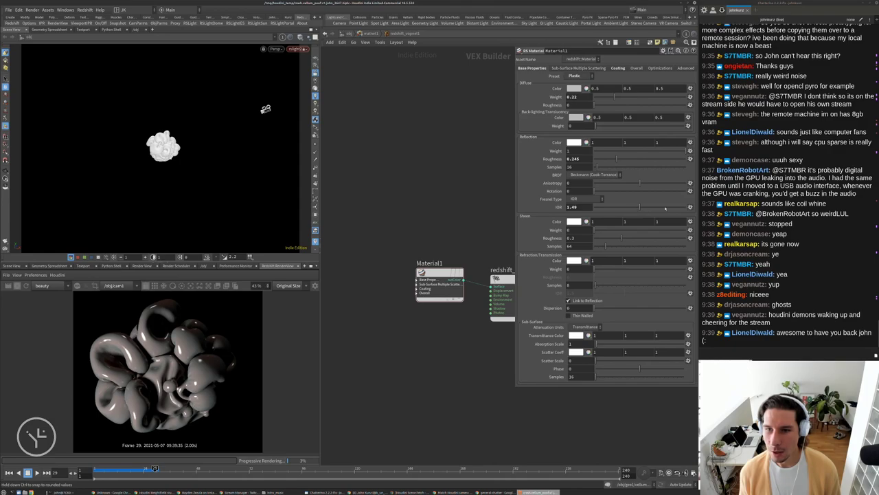
pyautogui.moveTo(665, 208); pyautogui.dragTo(623, 210)
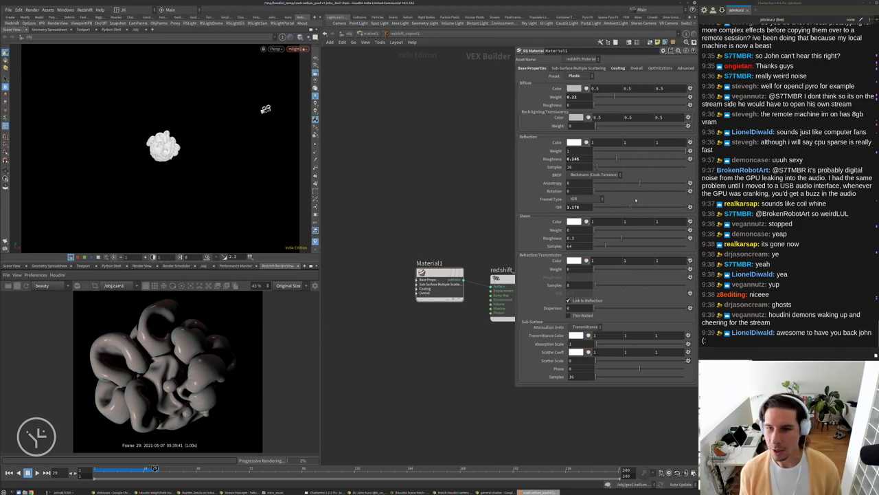
pyautogui.moveTo(630, 207); pyautogui.dragTo(635, 208)
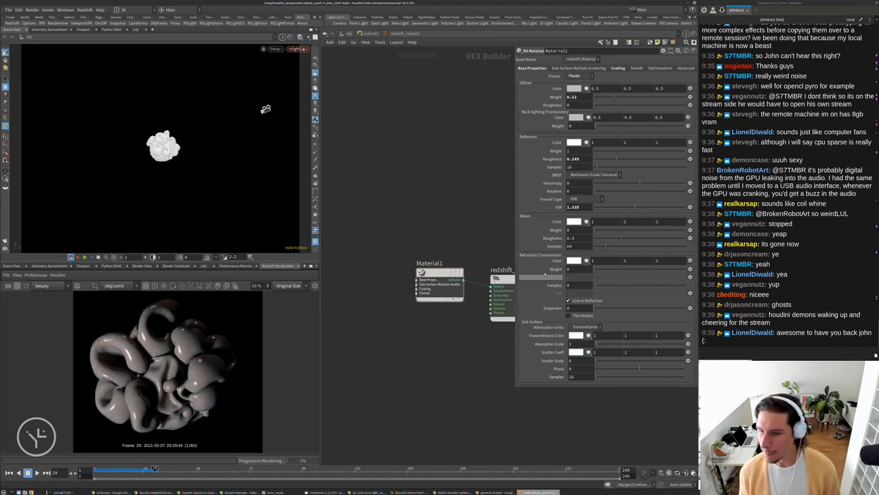
pyautogui.moveTo(643, 209); pyautogui.dragTo(652, 209)
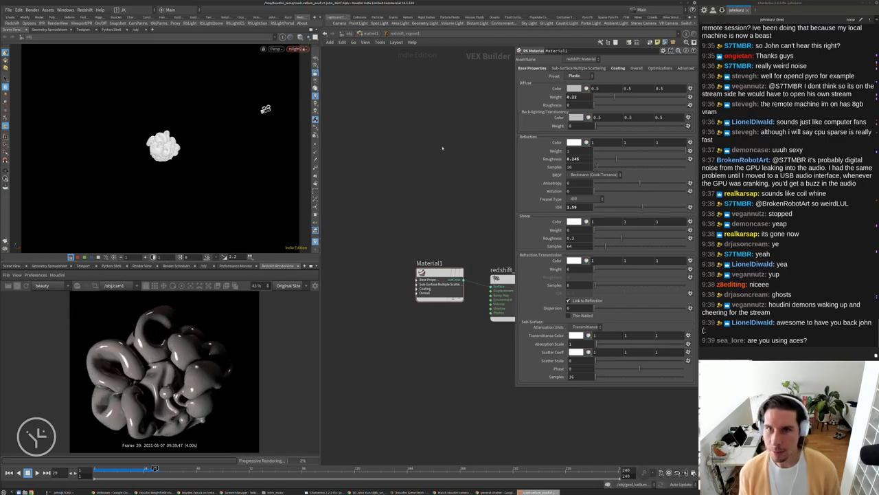
# Set the diffuse weight to 0.75, then drag it back down to 0.
pyautogui.moveTo(443, 148); pyautogui.dragTo(428, 131, button='middle')
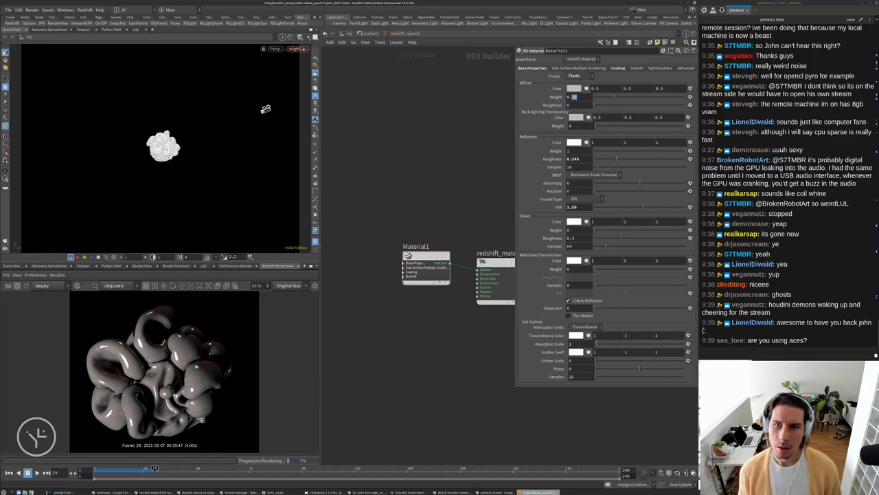
pyautogui.write('0.75')
pyautogui.press('Return')
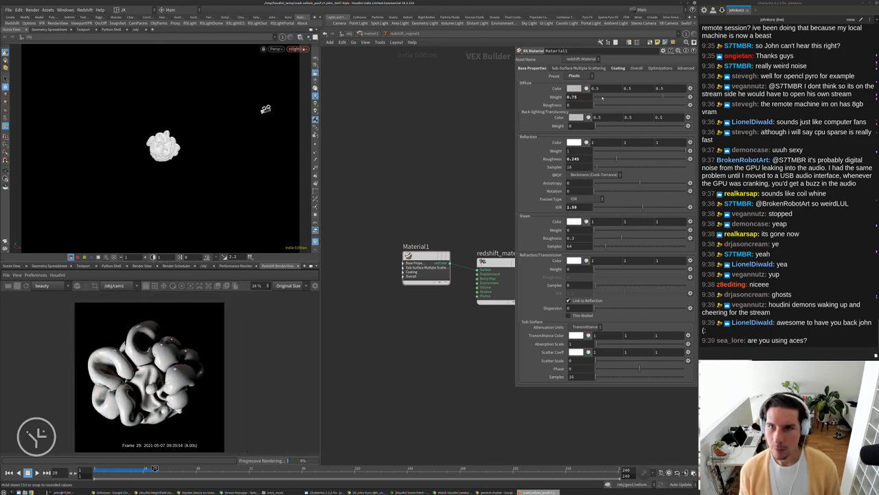
pyautogui.moveTo(601, 101); pyautogui.dragTo(592, 100)
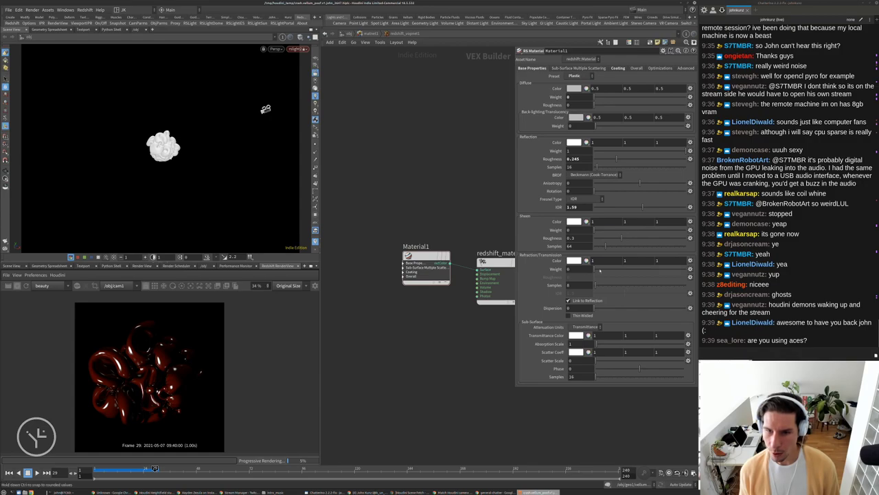
# Set refraction weight to 1 and try Extinction attenuation units with a raised scale.
pyautogui.click(574, 268)
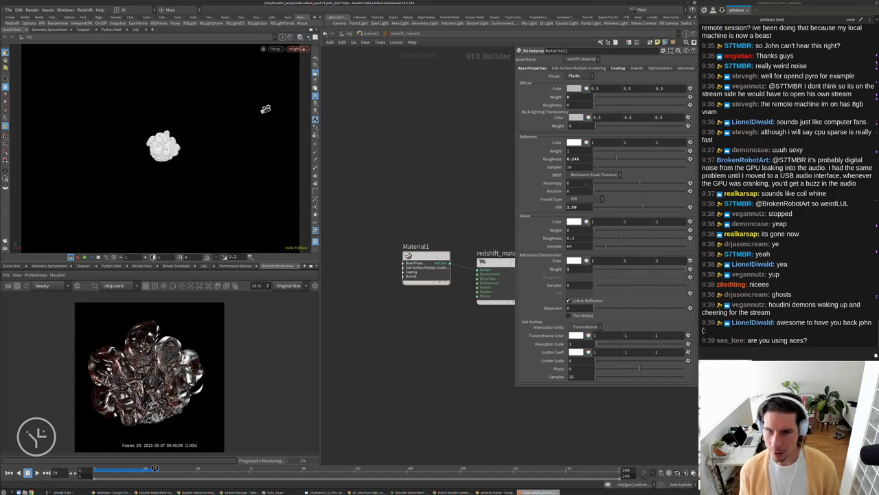
pyautogui.click(584, 327)
pyautogui.click(584, 338)
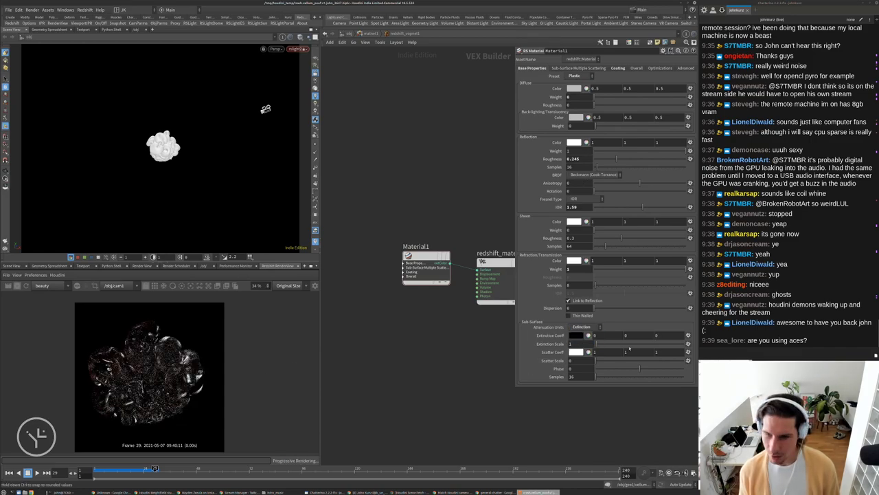
pyautogui.moveTo(620, 347); pyautogui.dragTo(605, 360)
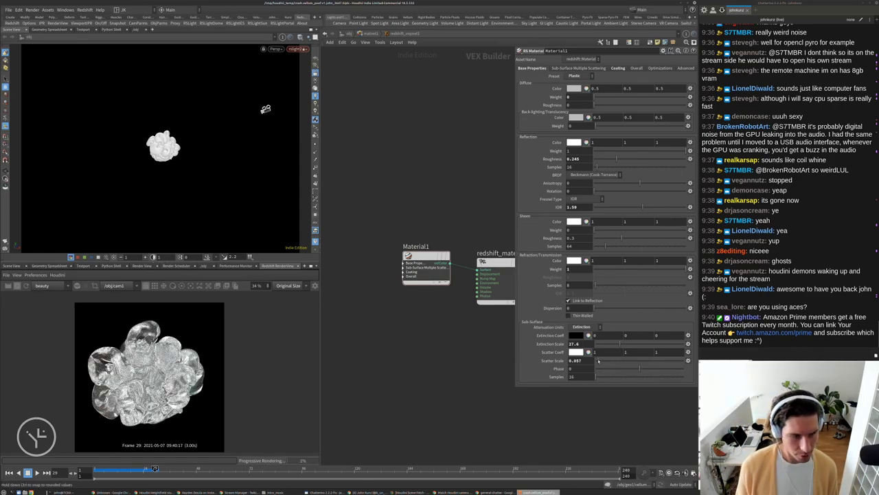
# Switch attenuation units back to Transmittance, keeping scatter scale at 0.057.
pyautogui.click(585, 327)
pyautogui.click(585, 334)
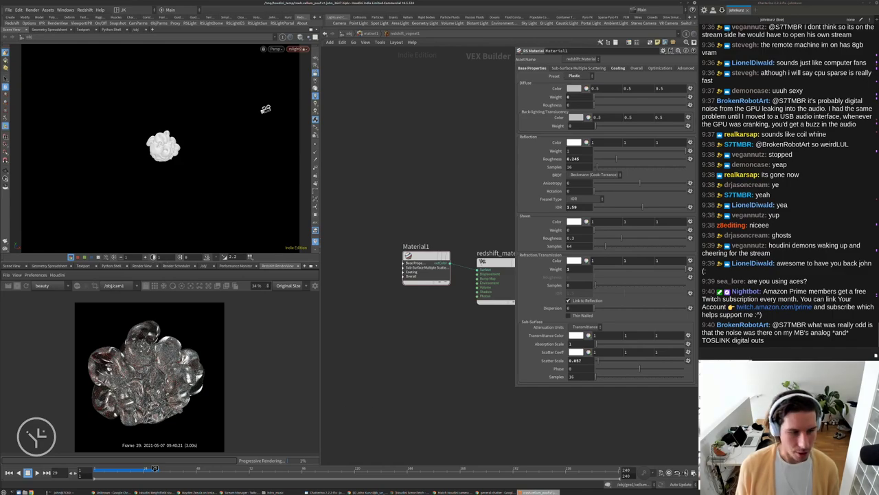
pyautogui.scroll(2, 113, 378)
pyautogui.scroll(1, 165, 343)
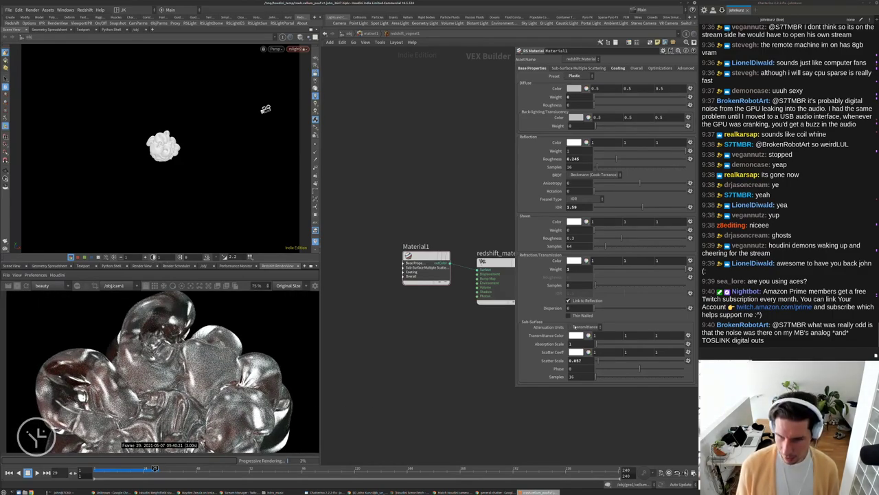
# Enable Photographic Exposure in the RenderView display settings and set F-Stop to 0.440.
pyautogui.click(315, 285)
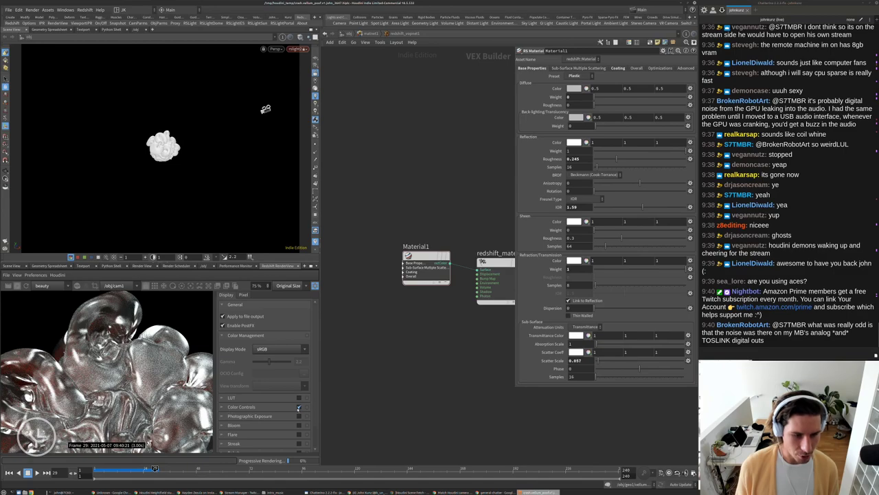
pyautogui.click(299, 417)
pyautogui.click(249, 415)
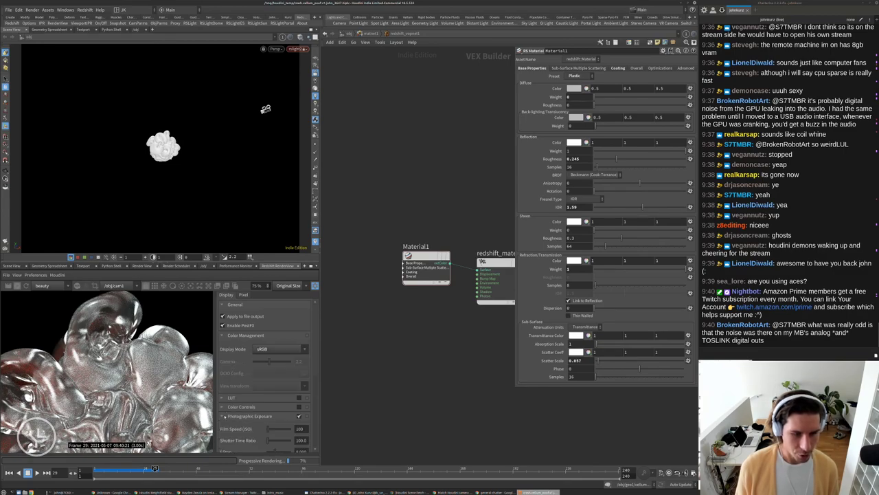
pyautogui.scroll(-3, 237, 402)
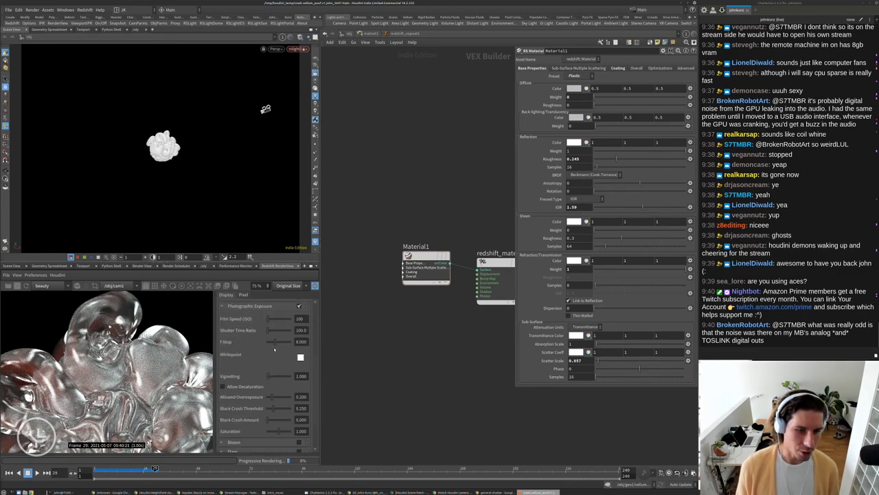
pyautogui.moveTo(277, 344); pyautogui.dragTo(277, 345)
pyautogui.scroll(-4, 107, 371)
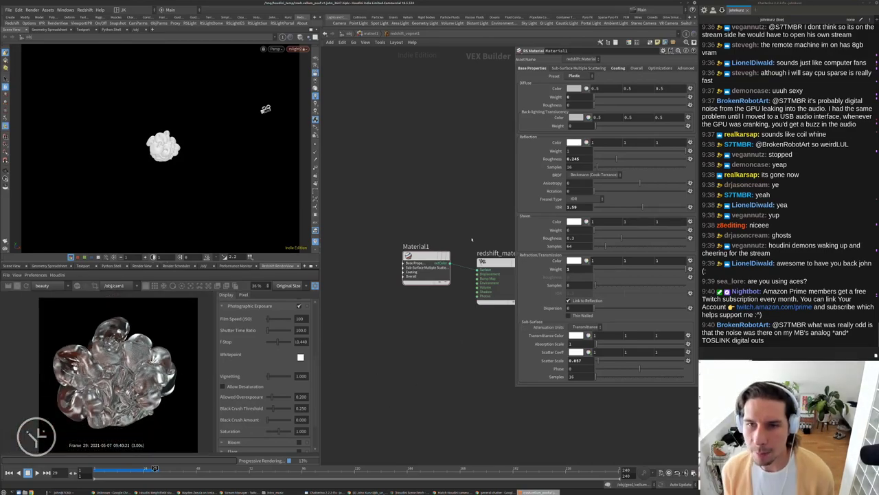
pyautogui.moveTo(468, 209); pyautogui.dragTo(455, 168, button='middle')
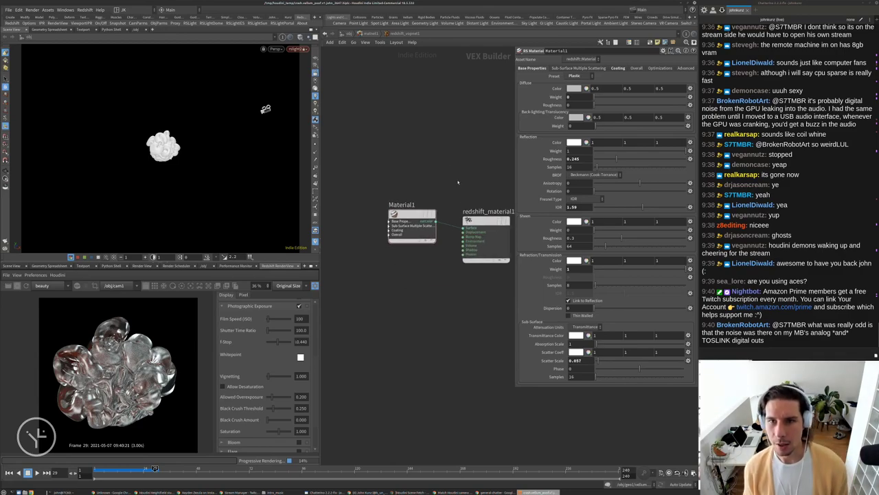
# Apply the Jade material preset to Material1.
pyautogui.scroll(-3, 451, 179)
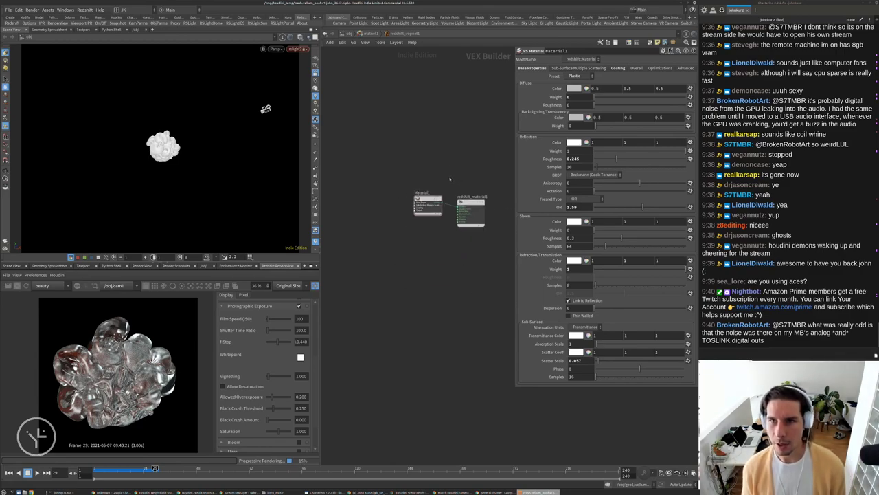
pyautogui.click(618, 68)
pyautogui.click(533, 68)
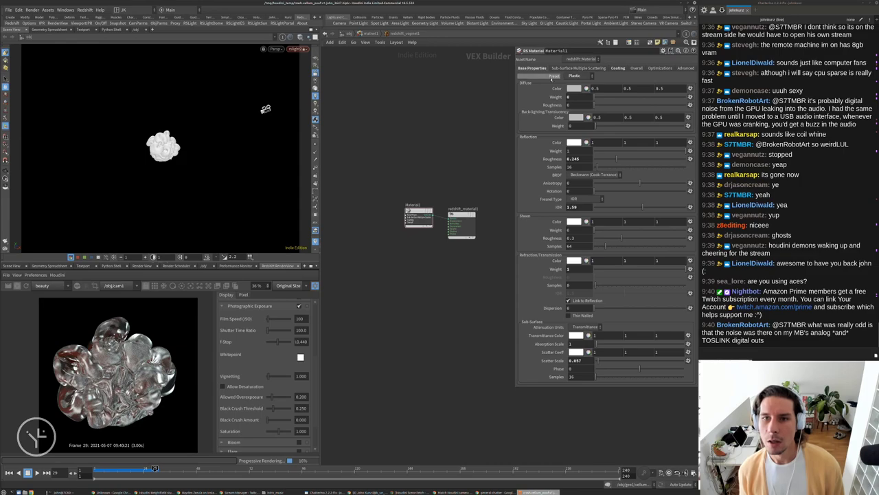
pyautogui.click(574, 76)
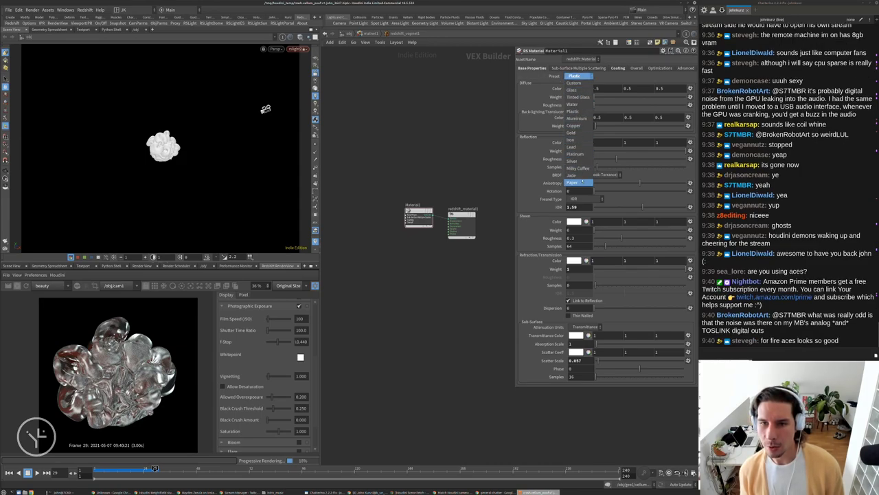
pyautogui.click(582, 176)
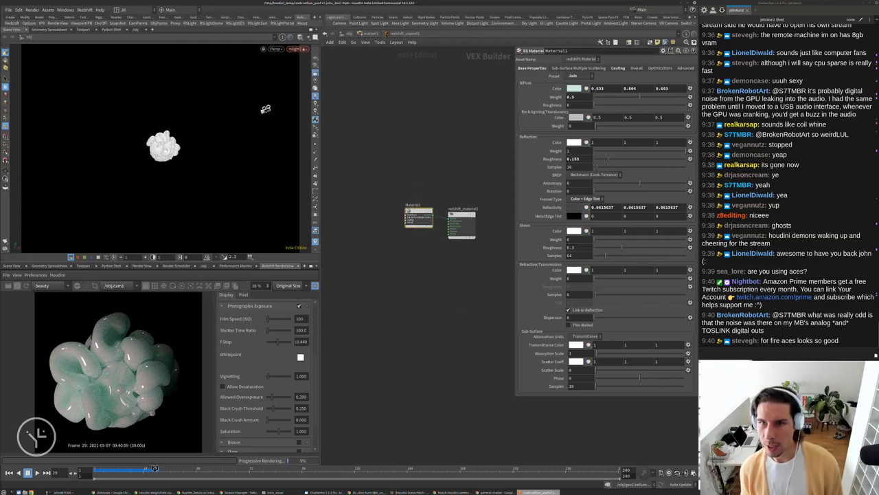
# Set the diffuse colour to 0.25, 1, .46 for a greener tint.
pyautogui.doubleClick(597, 89)
pyautogui.write('0.25')
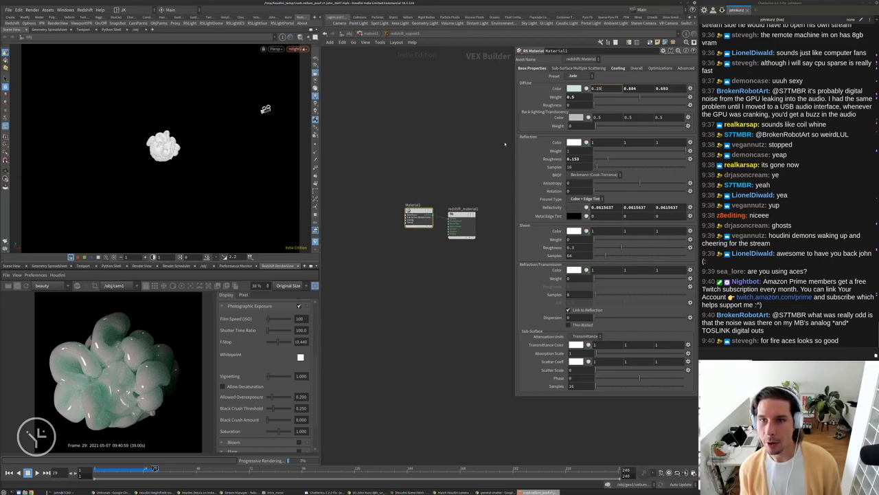
pyautogui.press('Tab')
pyautogui.write('0.5')
pyautogui.press('Return')
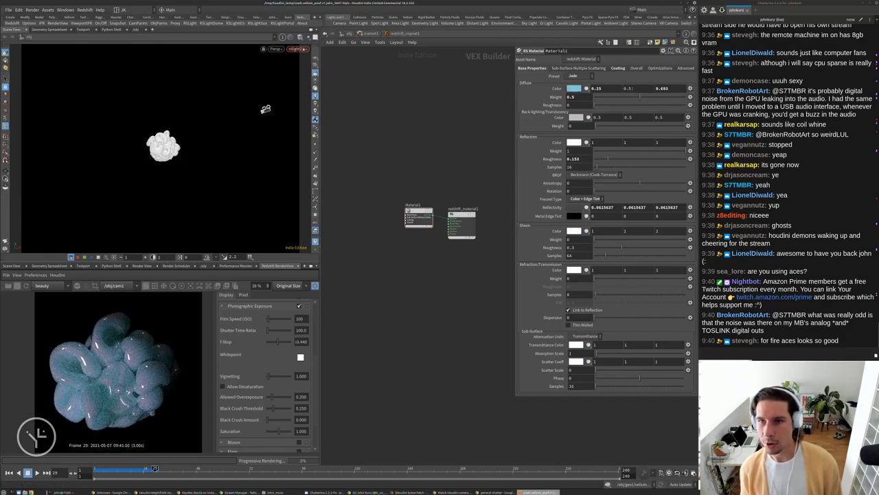
pyautogui.doubleClick(625, 89)
pyautogui.write('1')
pyautogui.press('Return')
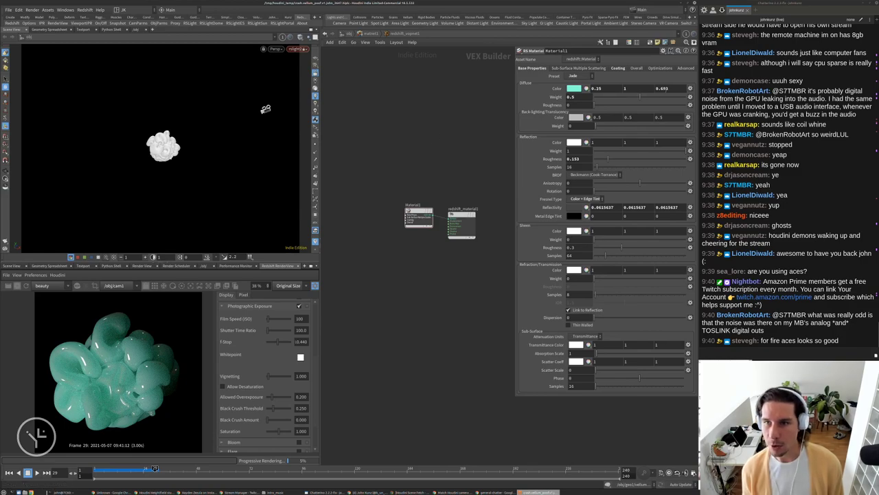
pyautogui.doubleClick(661, 88)
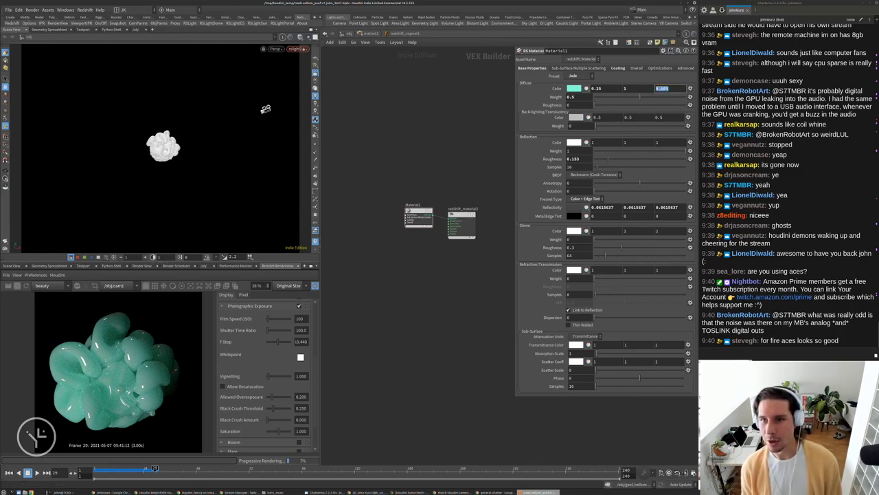
pyautogui.write('.46')
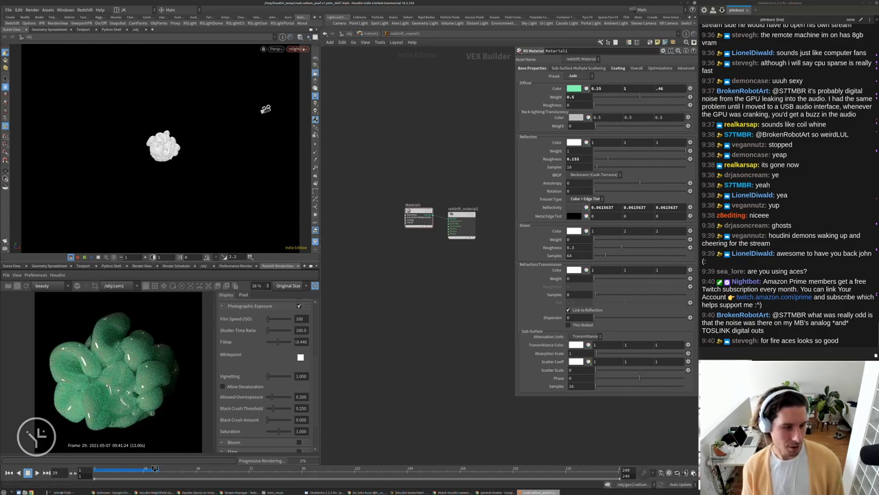
# Bring up the Sub-Surface Multiple Scattering settings.
pyautogui.scroll(2, 110, 371)
pyautogui.scroll(2, 110, 371)
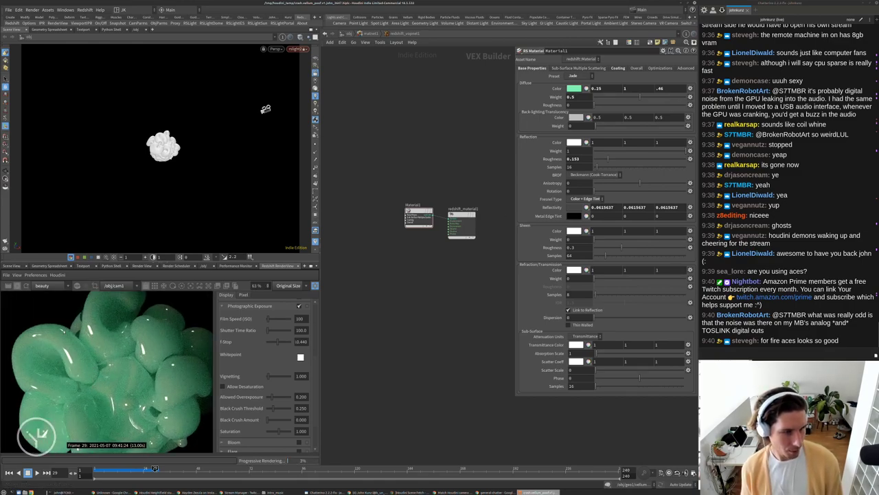
pyautogui.scroll(-1, 36, 434)
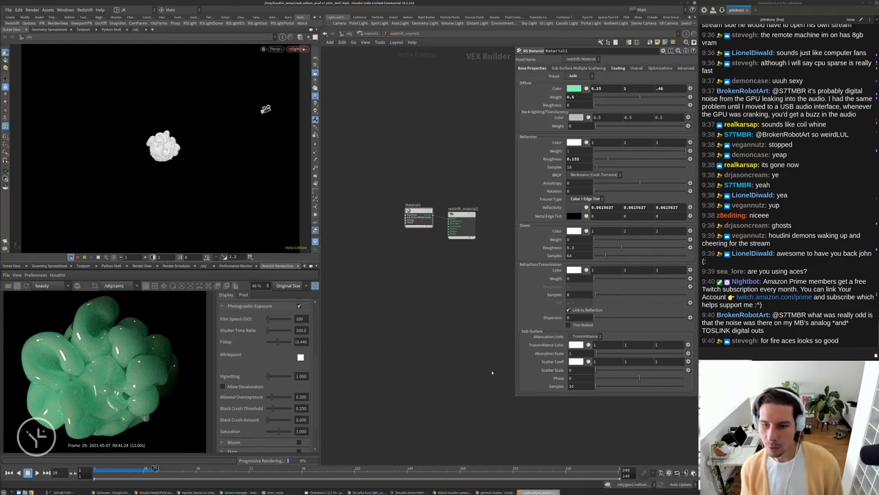
pyautogui.click(560, 68)
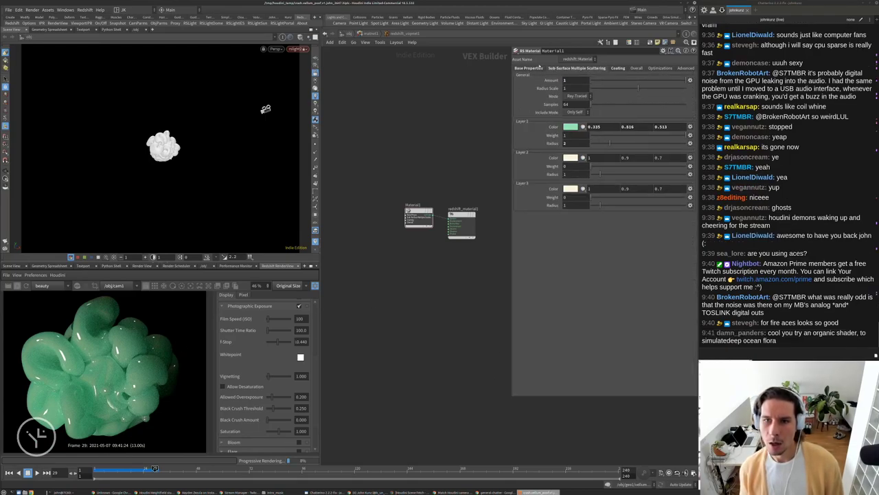
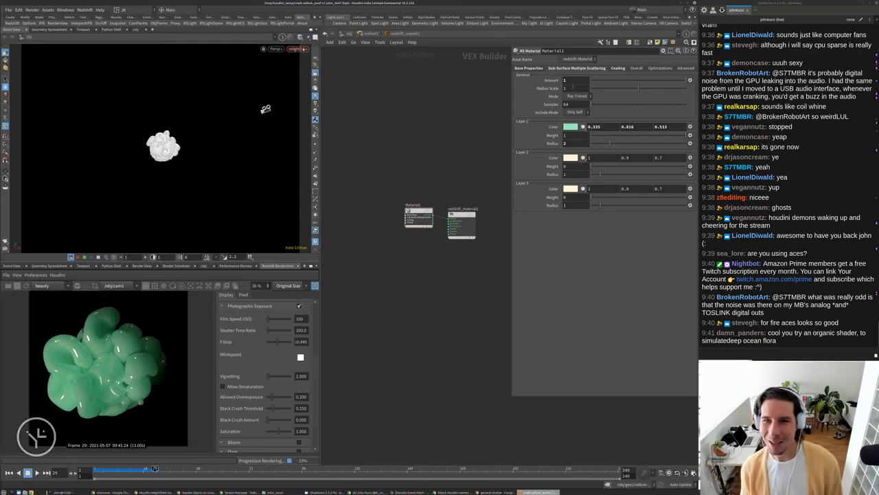
# Try subsurface radius scale values of .03, .075 and 25 on the jade material.
pyautogui.click(572, 87)
pyautogui.write('.03')
pyautogui.press('Return')
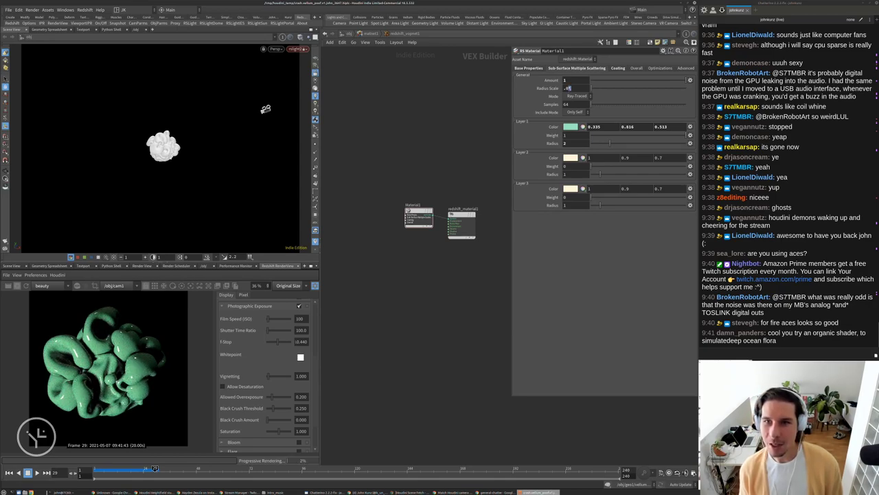
pyautogui.click(567, 88)
pyautogui.write('.075')
pyautogui.press('Return')
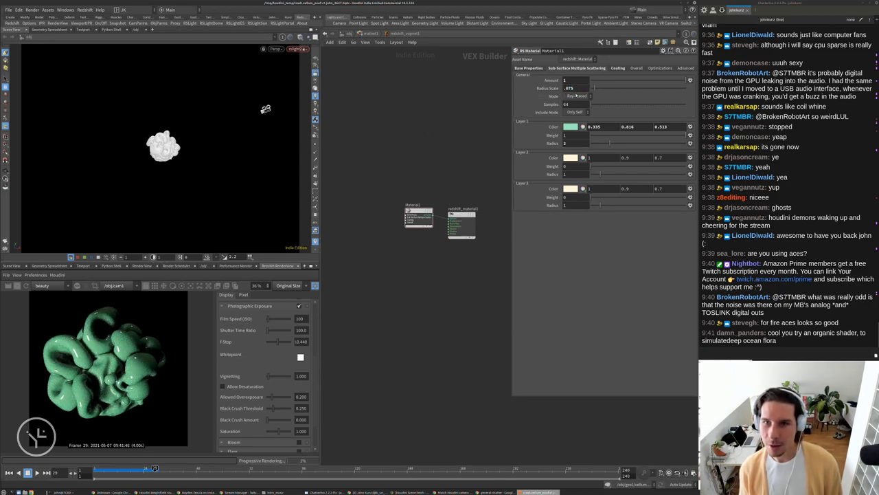
pyautogui.click(568, 88)
pyautogui.write('25')
pyautogui.press('Return')
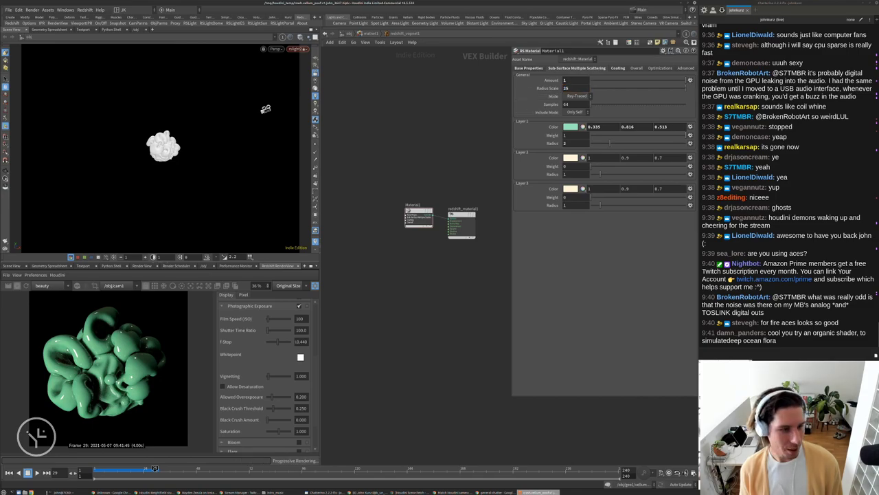
# Settle the radius scale at .45 after trying .25, then show Base Properties.
pyautogui.click(568, 88)
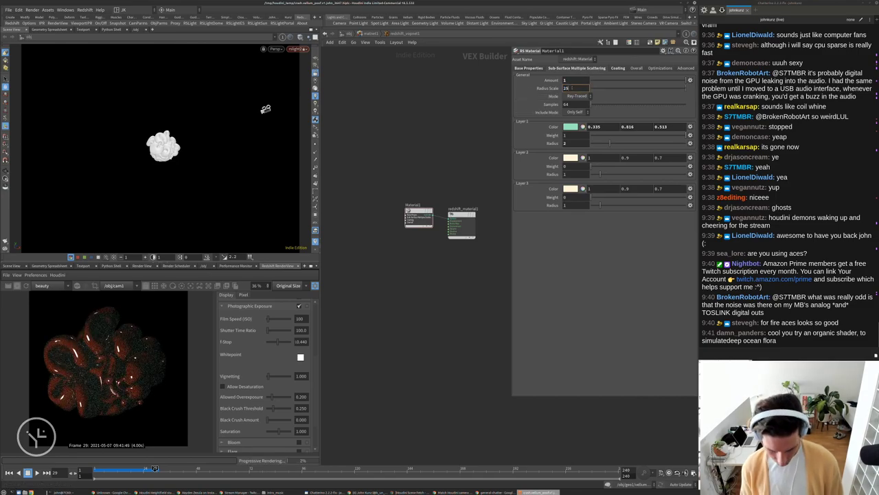
pyautogui.write('.25')
pyautogui.press('Return')
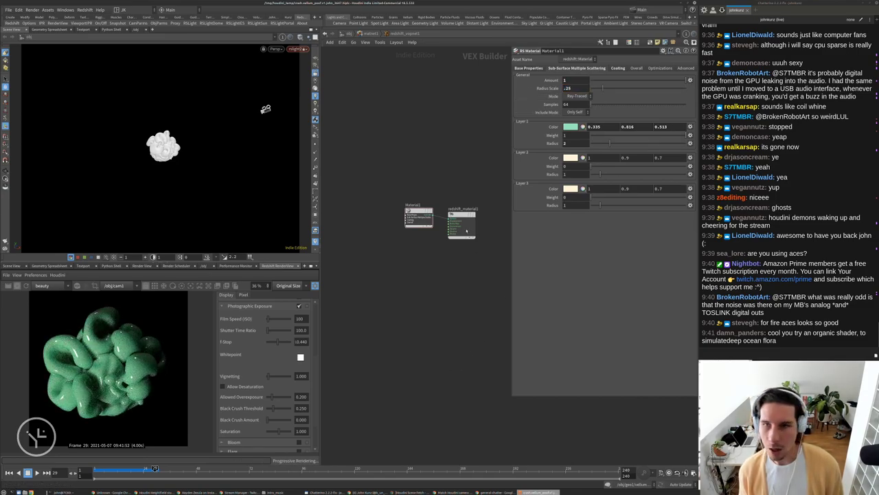
pyautogui.write('.4')
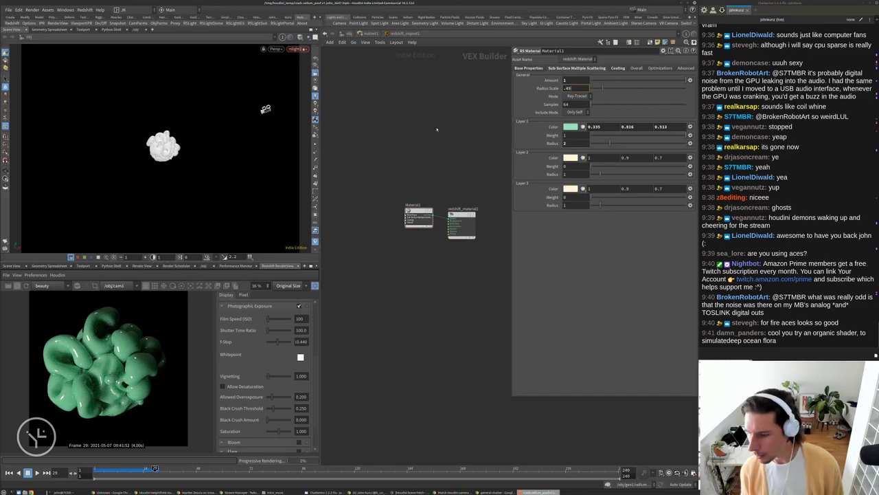
pyautogui.write('5')
pyautogui.press('Return')
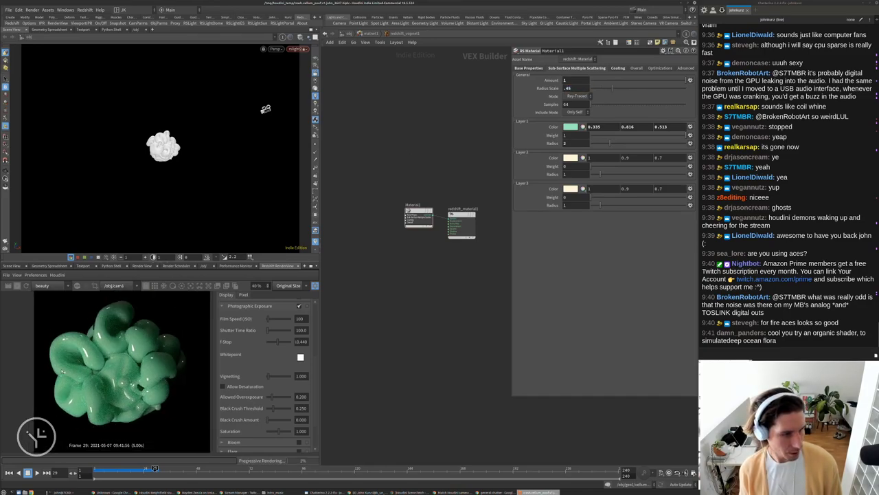
pyautogui.click(529, 67)
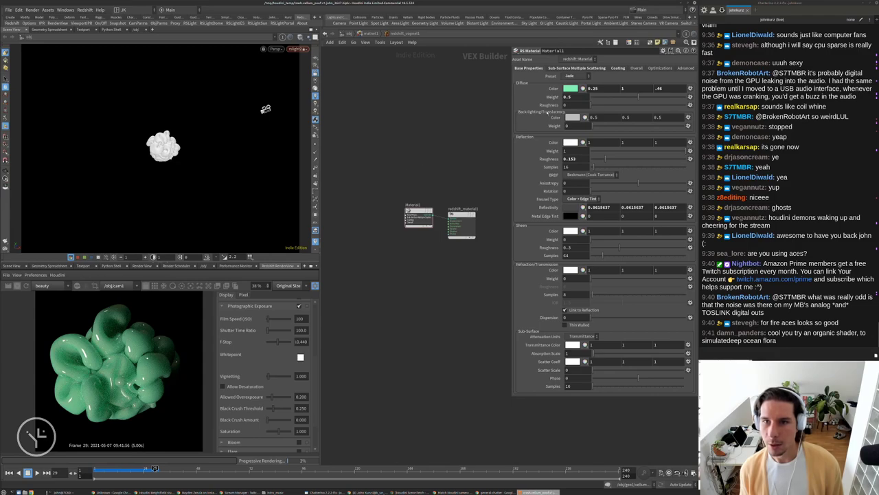
# Try diffuse weights of 0.15 and 0.35 on the jade material.
pyautogui.doubleClick(574, 97)
pyautogui.write('.15')
pyautogui.press('Return')
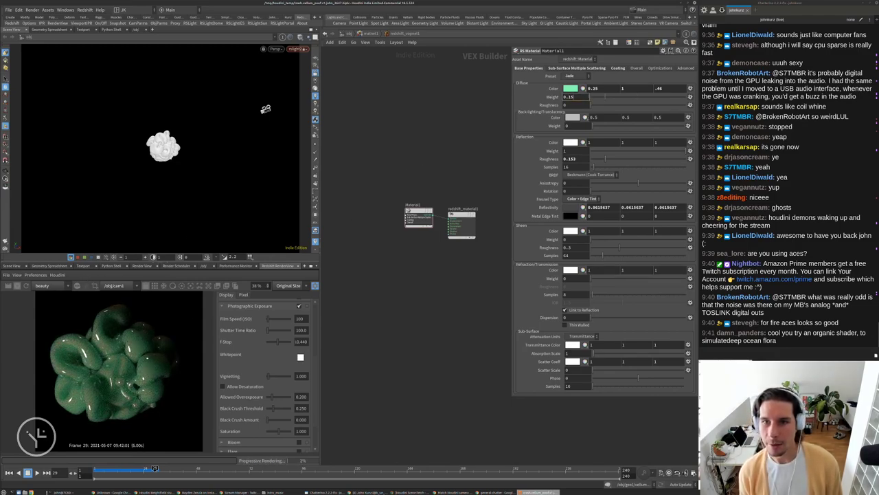
pyautogui.write('35')
pyautogui.press('Return')
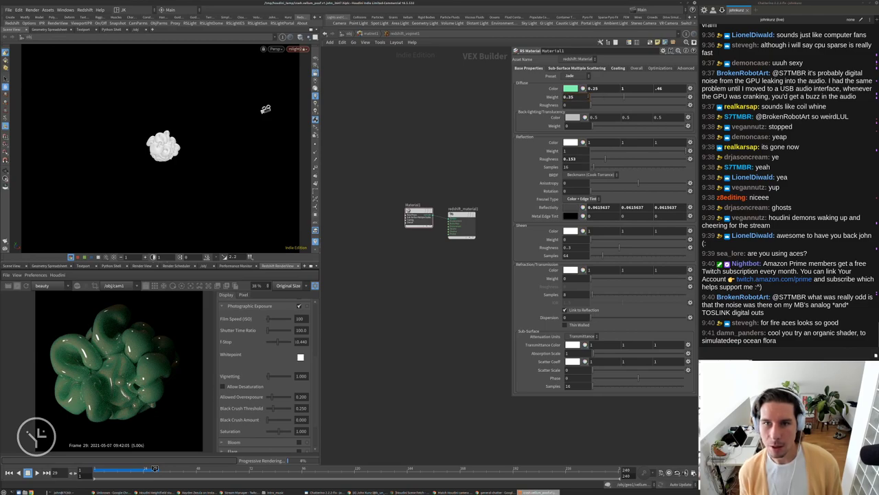
pyautogui.scroll(-1, 118, 371)
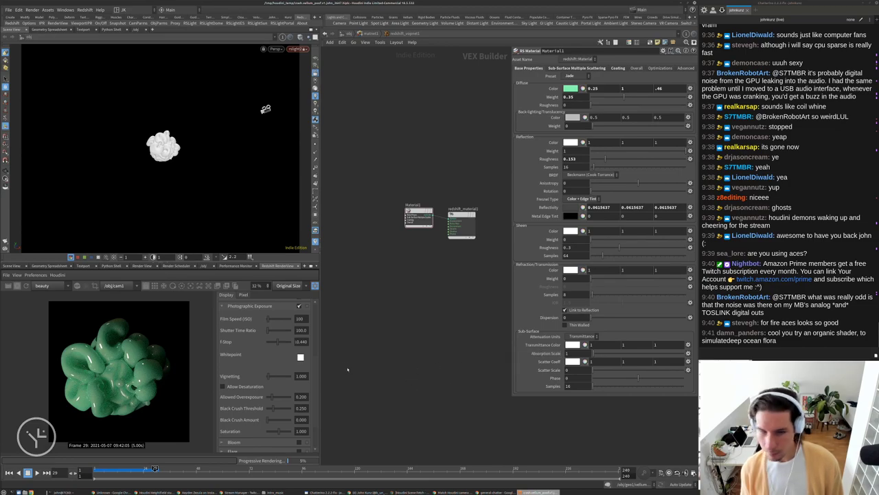
pyautogui.moveTo(440, 361); pyautogui.dragTo(468, 323, button='middle')
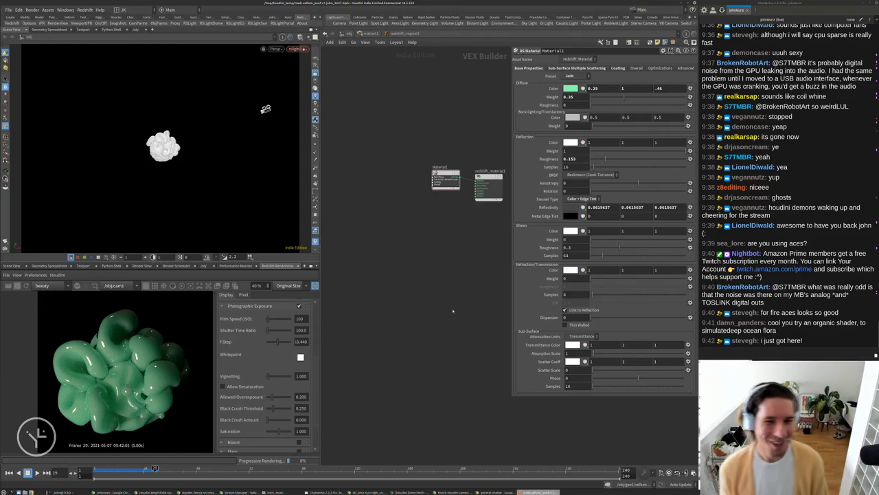
pyautogui.moveTo(455, 303); pyautogui.dragTo(441, 316, button='middle')
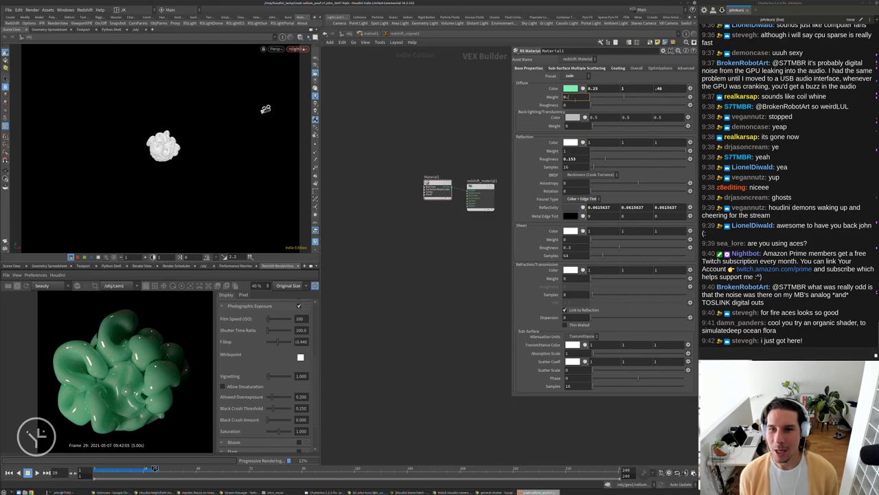
# Test diffuse weights 0.46, 0.75 and 0.175, then settle back on 0.35.
pyautogui.write('46')
pyautogui.press('Return')
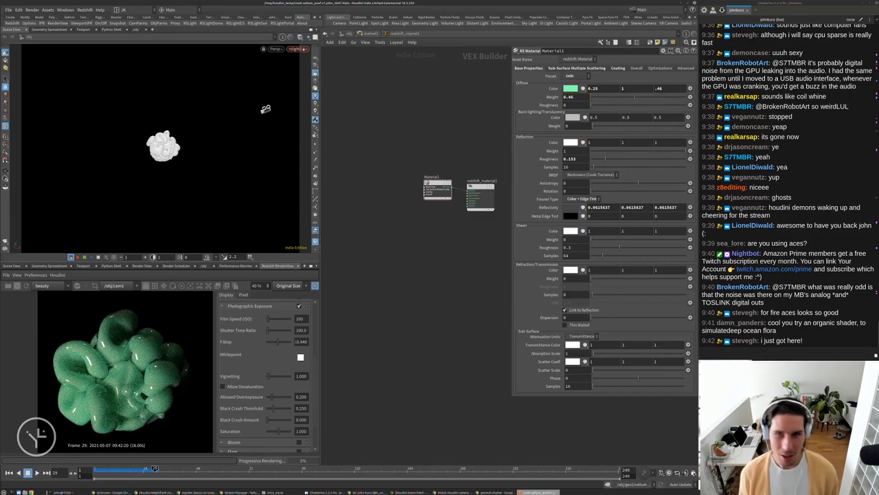
pyautogui.write('0.75')
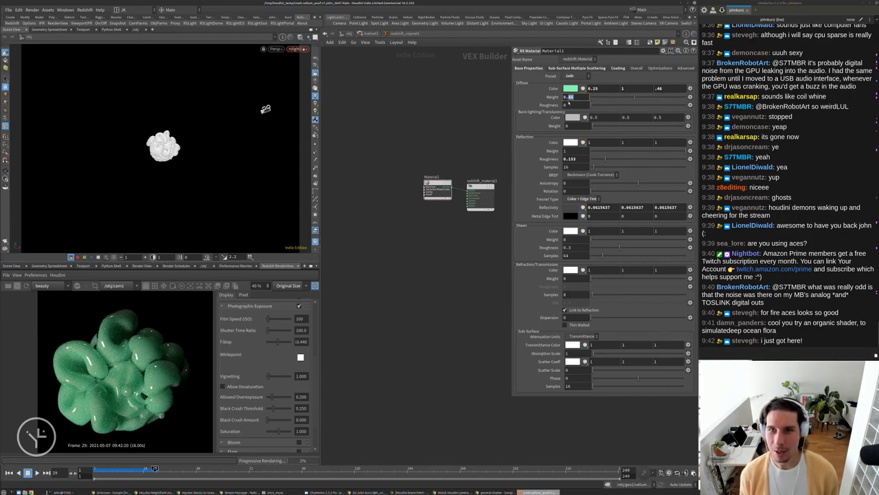
pyautogui.press('Return')
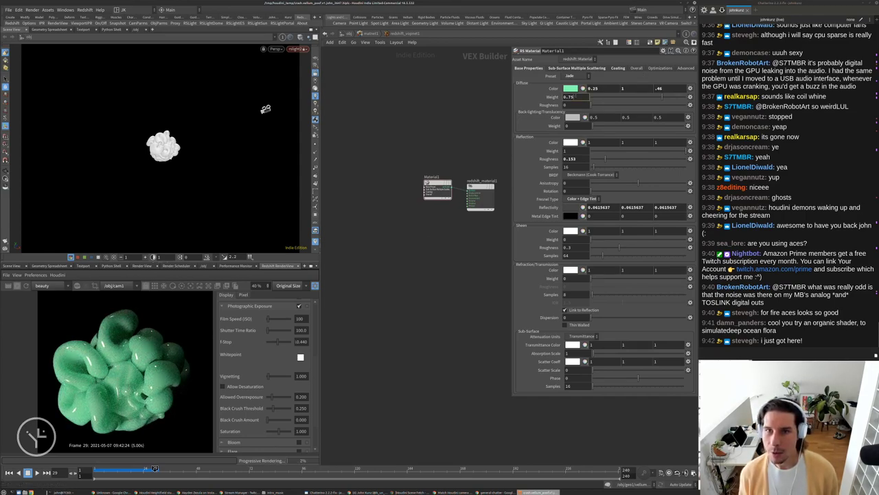
pyautogui.write('0.175')
pyautogui.press('Return')
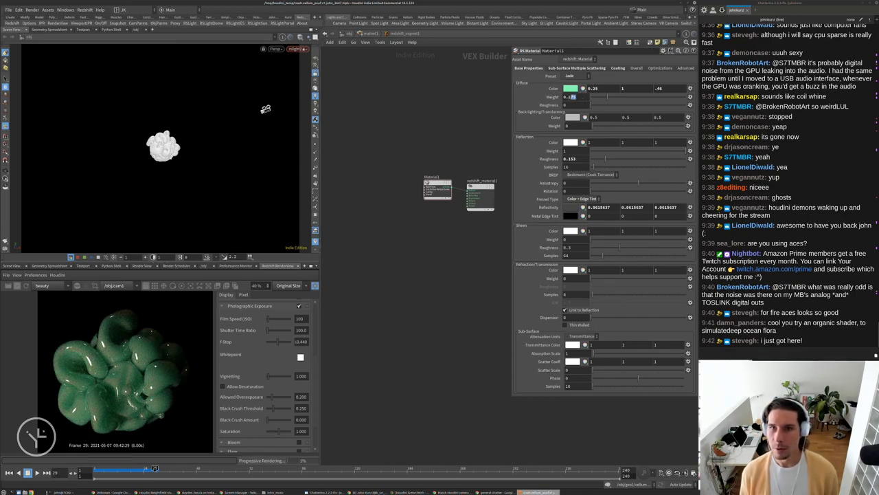
pyautogui.write('0.35')
pyautogui.press('Return')
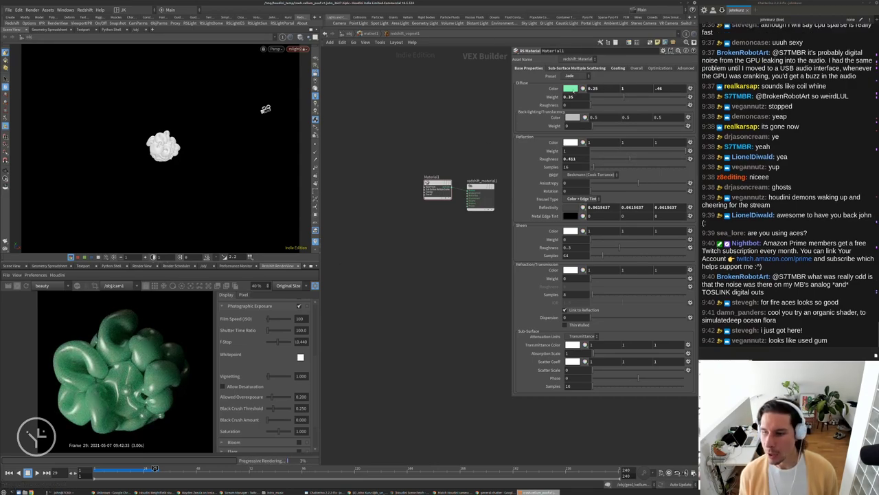
pyautogui.scroll(-1, 156, 367)
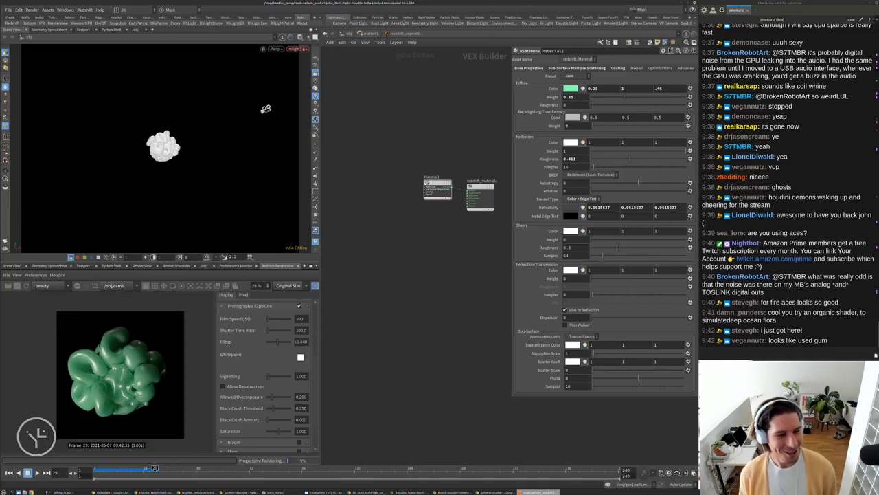
# At the object level, select the dome light and turn it on.
pyautogui.click(346, 33)
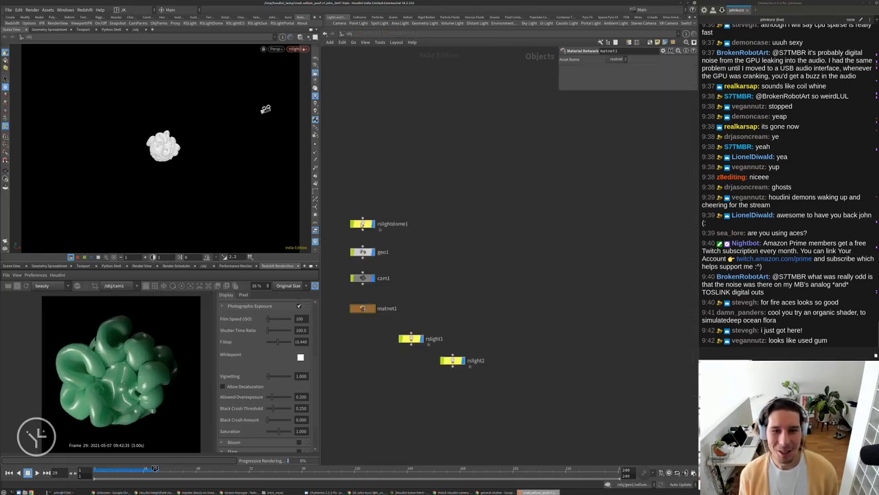
pyautogui.click(362, 223)
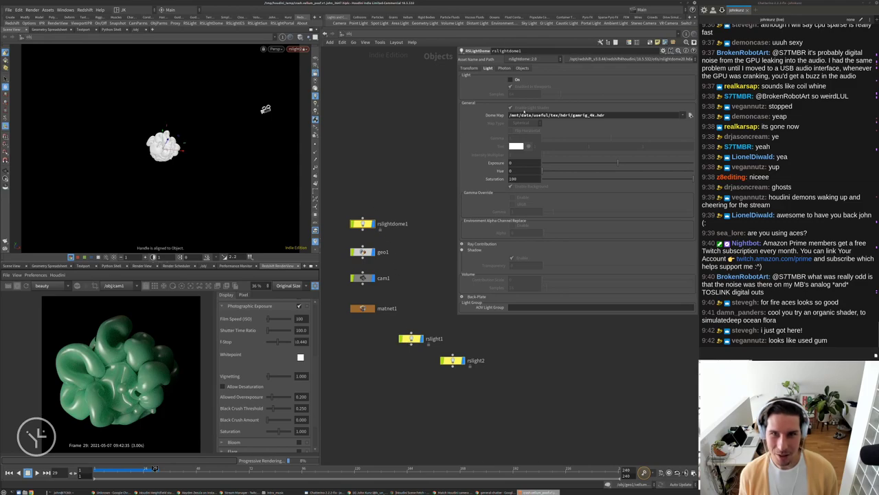
pyautogui.click(515, 80)
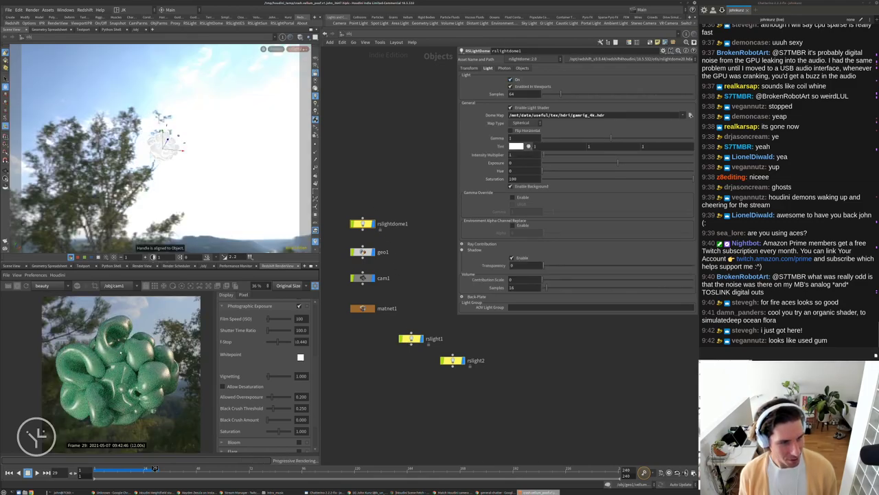
pyautogui.scroll(2, 118, 339)
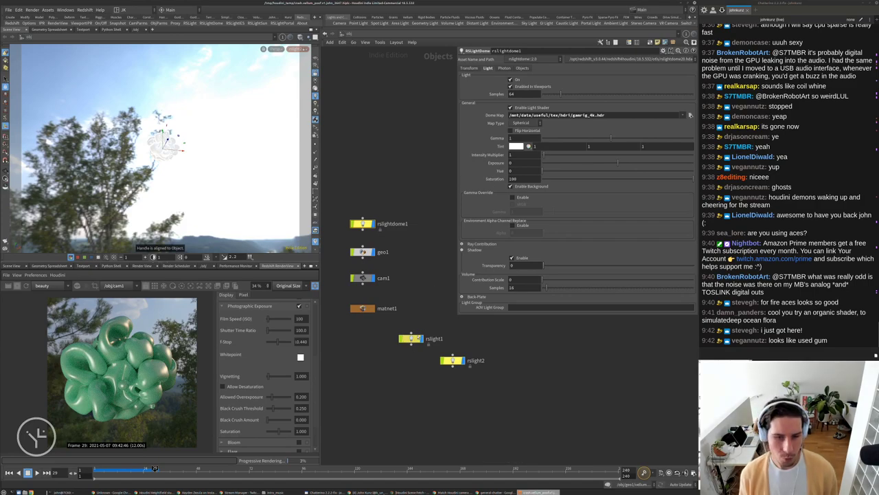
# Lower rslight2's intensity to 25.
pyautogui.click(411, 338)
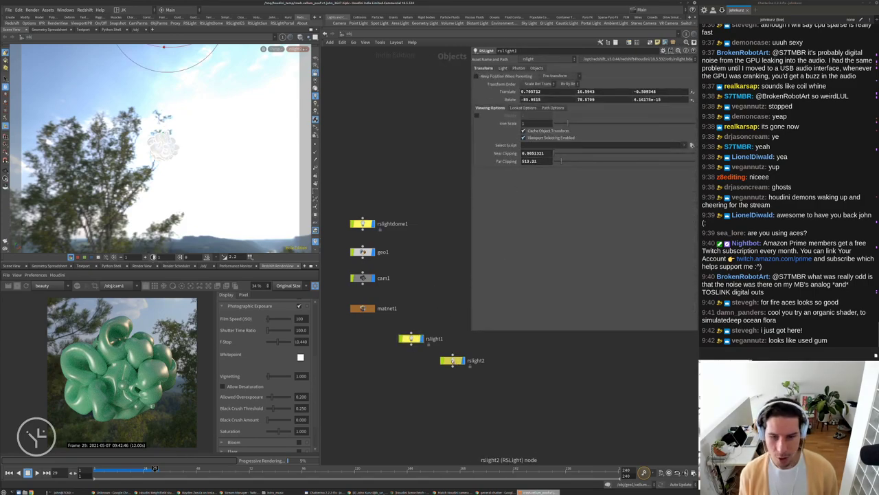
pyautogui.click(448, 364)
pyautogui.write('25')
pyautogui.press('Return')
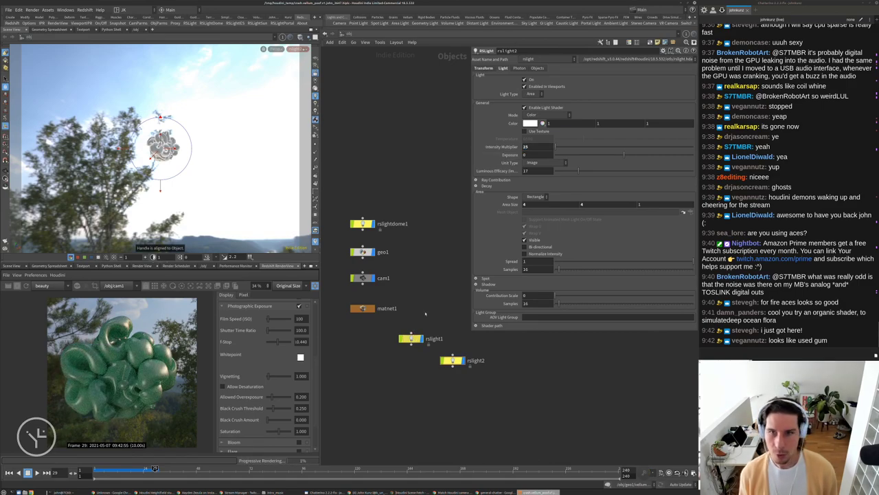
# Raise rslight1's intensity to 355 and turn the dome light back off.
pyautogui.click(410, 339)
pyautogui.click(503, 69)
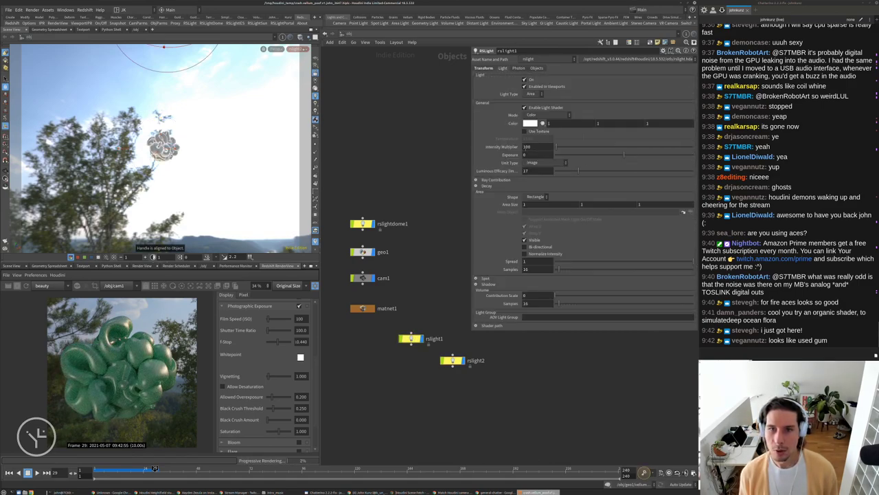
pyautogui.click(527, 146)
pyautogui.write('355')
pyautogui.press('Return')
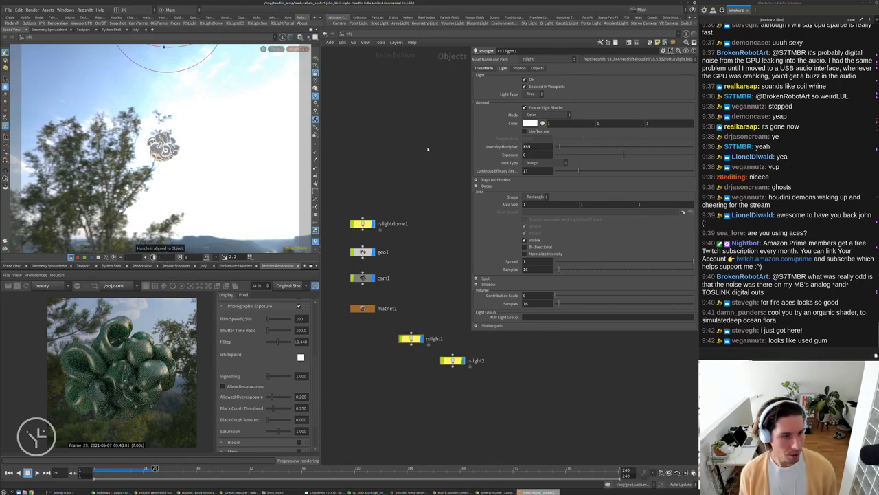
pyautogui.click(362, 223)
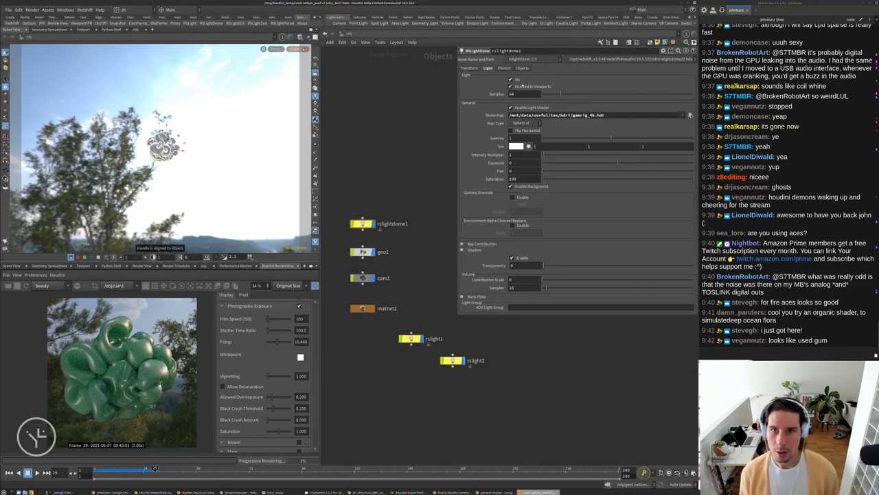
pyautogui.click(515, 81)
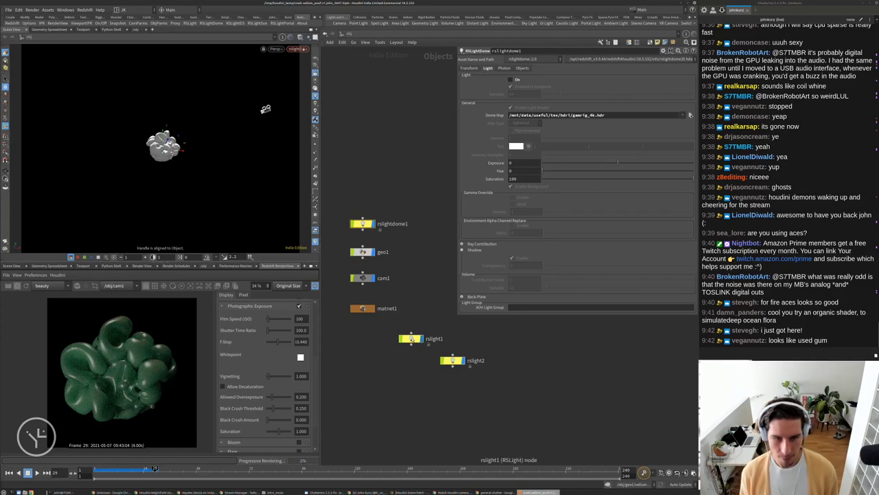
# Look through rslight1, re-aim it slightly at the blob, then open the shared Pinterest link.
pyautogui.click(410, 338)
pyautogui.click(297, 49)
pyautogui.moveTo(316, 93)
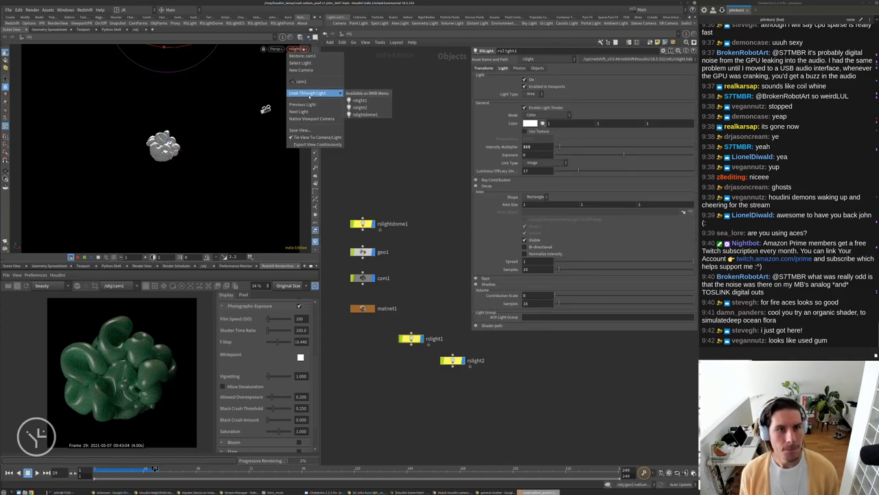
pyautogui.click(380, 101)
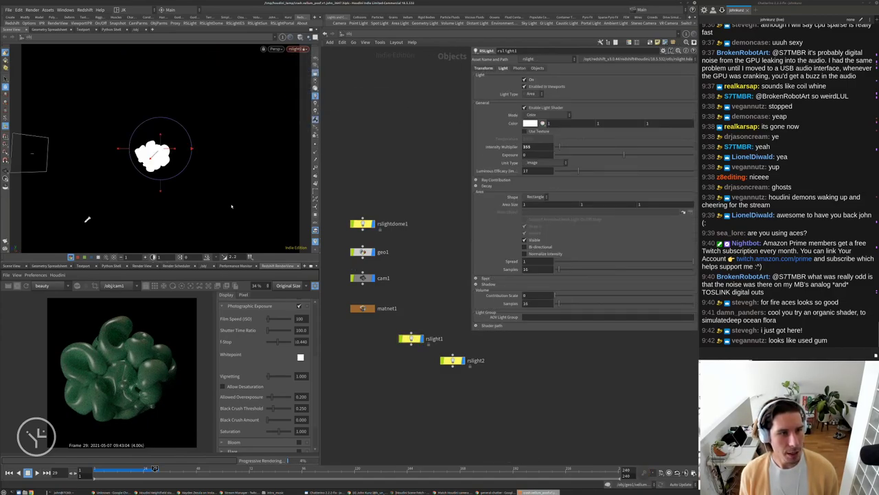
pyautogui.scroll(2, 220, 190)
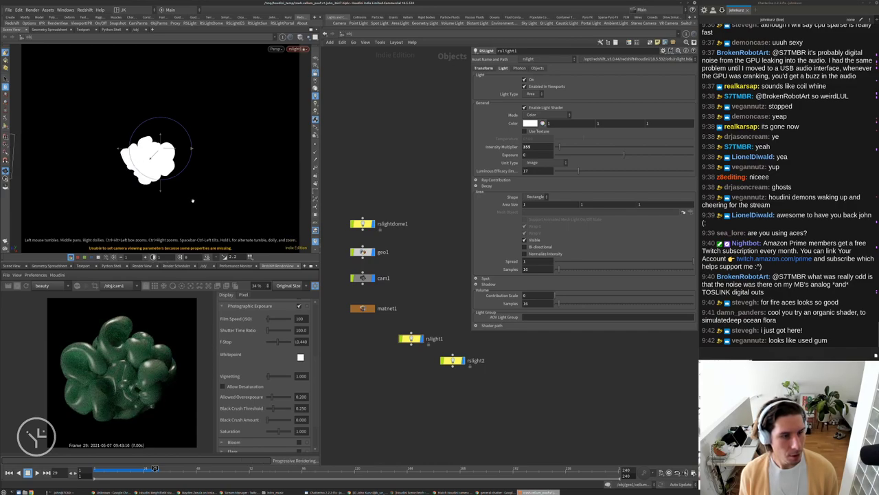
pyautogui.moveTo(193, 199); pyautogui.dragTo(159, 206)
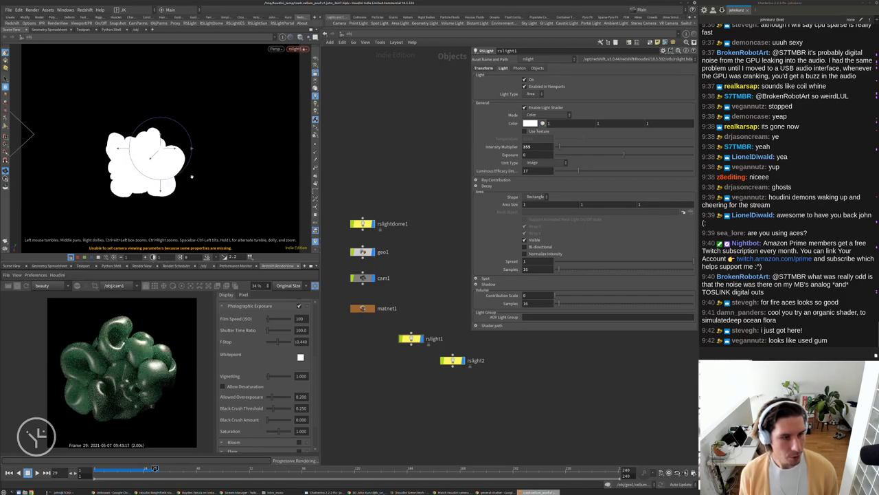
pyautogui.scroll(3, 116, 371)
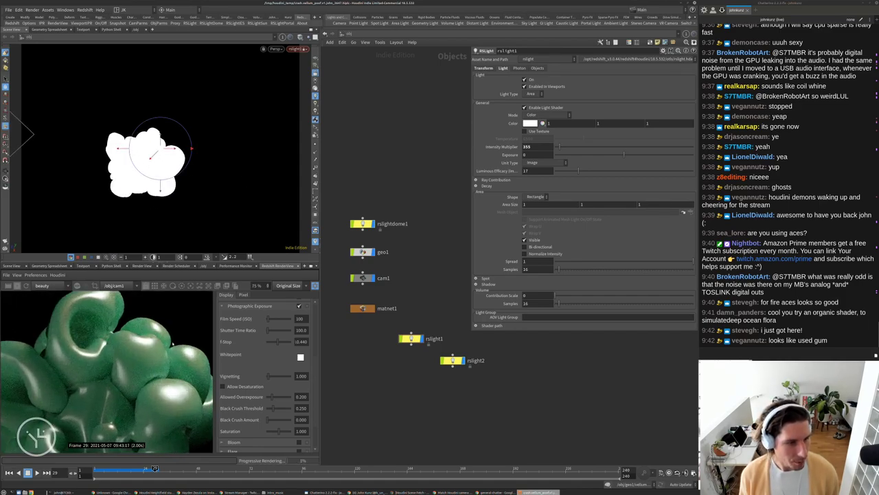
pyautogui.scroll(-3, 146, 348)
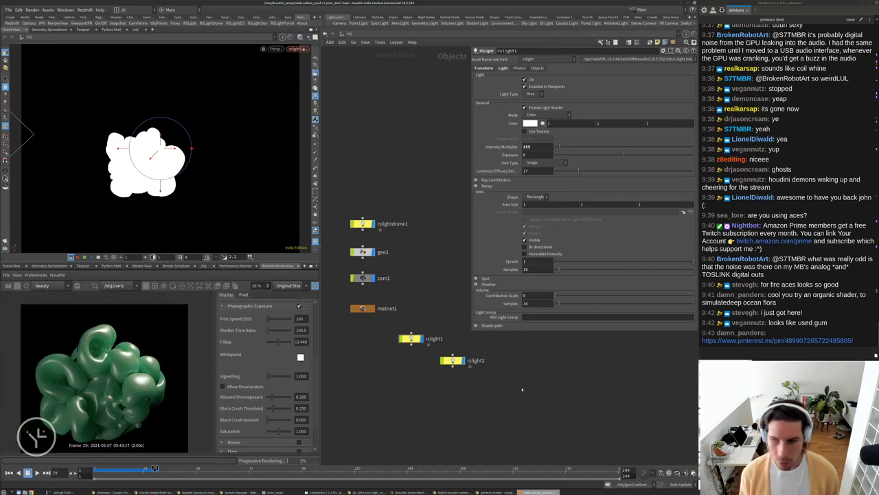
pyautogui.click(733, 341)
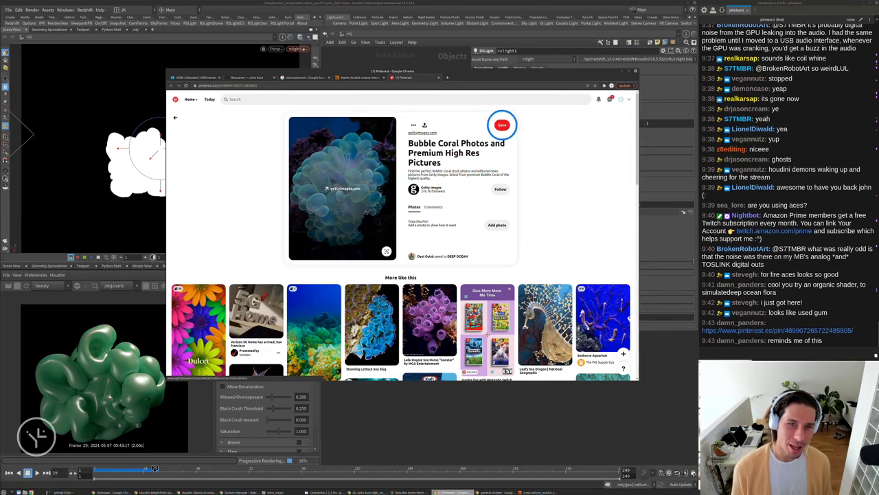
# Leave the Bubble Coral Pinterest pin and bring Houdini back to the front.
pyautogui.click(385, 402)
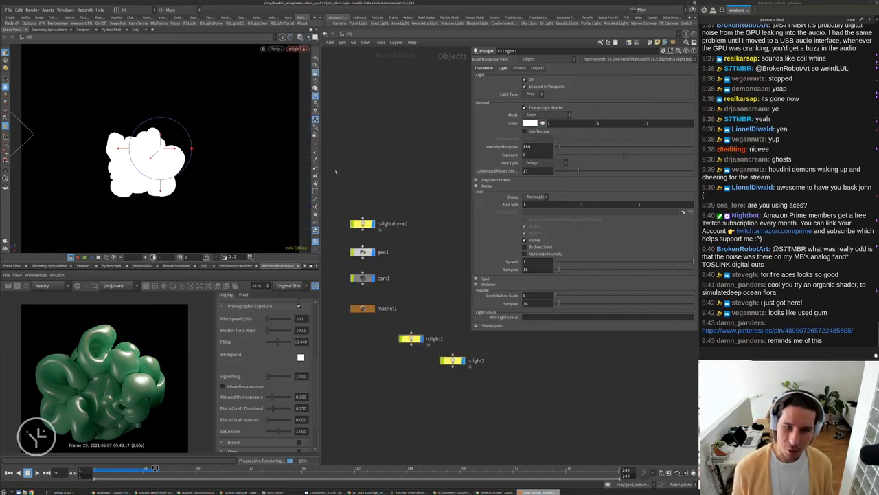
# Enter matnet1 and open Material1's shader parameters, refreshing the Redshift render.
pyautogui.scroll(-5, 402, 355)
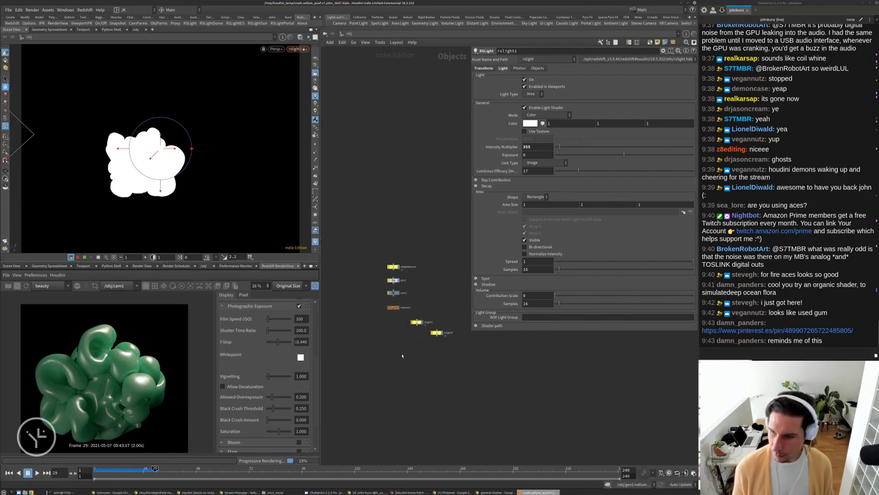
pyautogui.scroll(5, 403, 306)
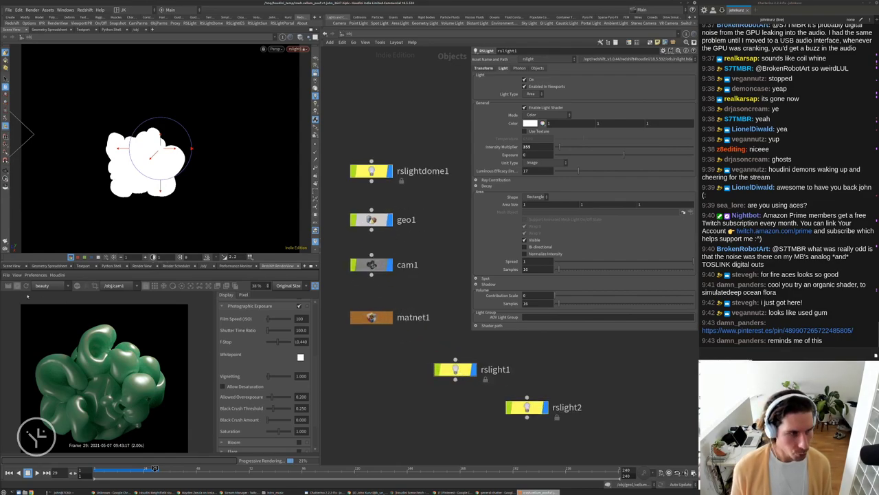
pyautogui.doubleClick(371, 317)
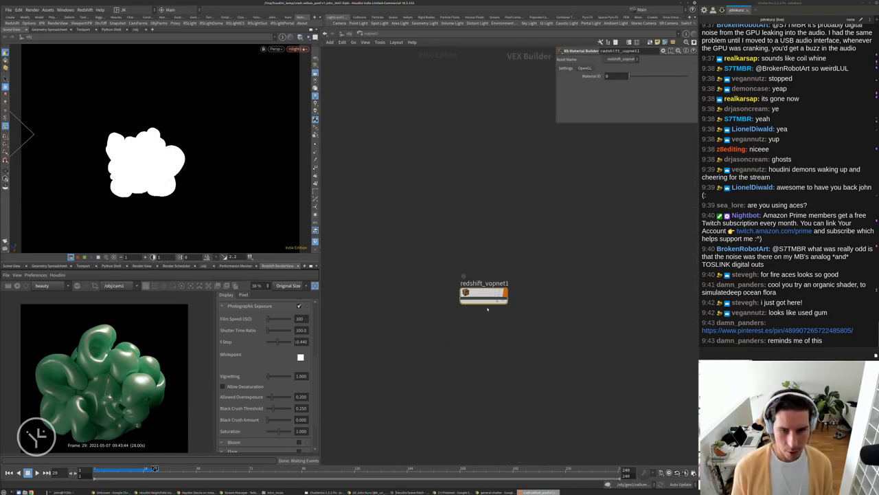
pyautogui.doubleClick(481, 291)
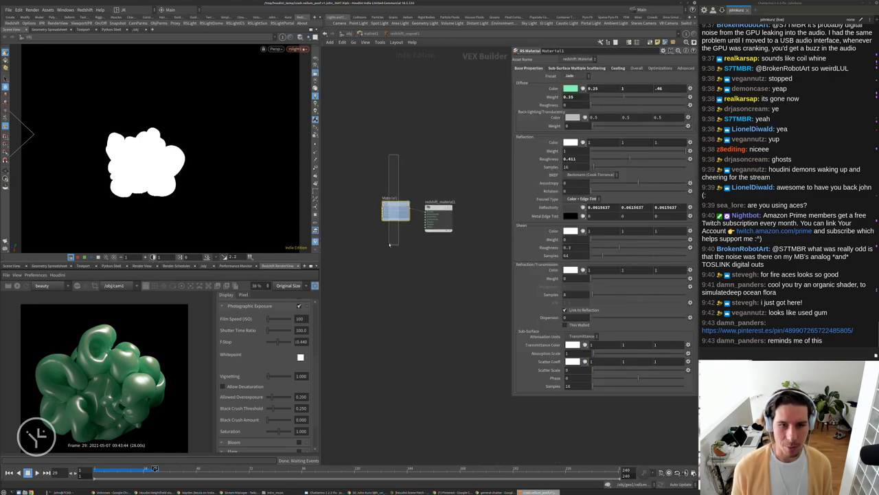
pyautogui.click(18, 286)
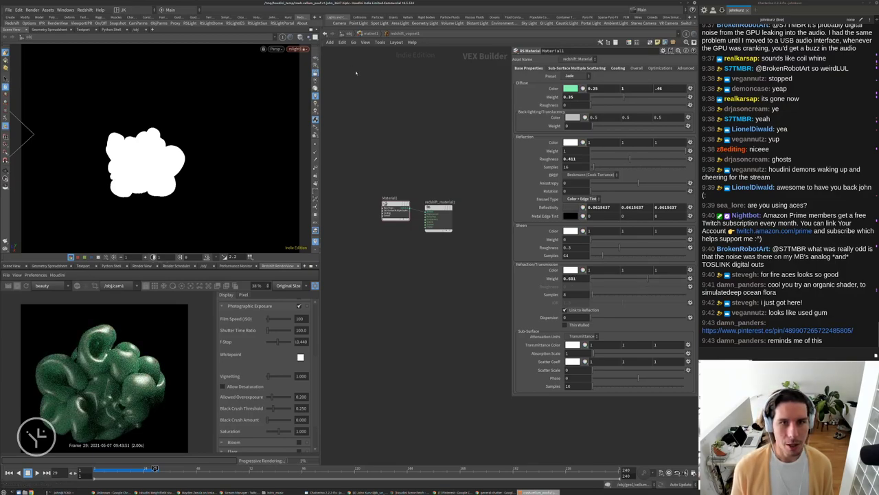
pyautogui.click(346, 35)
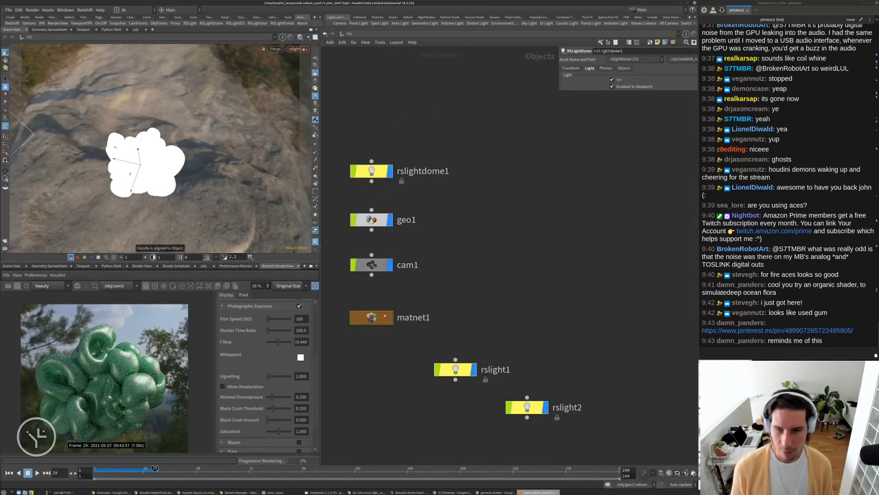
pyautogui.doubleClick(371, 318)
pyautogui.doubleClick(484, 292)
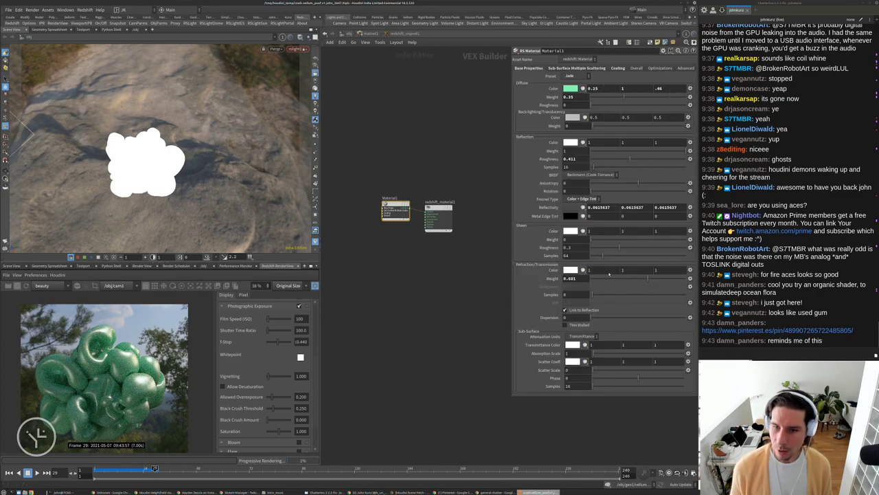
# Set refraction weight to 1, switch Fresnel to IOR, and sharpen reflection roughness to 0.097.
pyautogui.moveTo(675, 281); pyautogui.dragTo(685, 282)
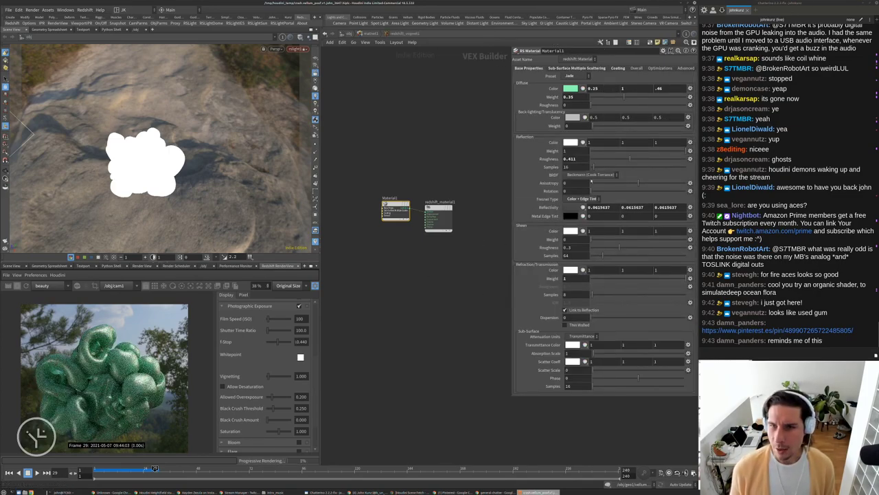
pyautogui.click(590, 199)
pyautogui.click(584, 227)
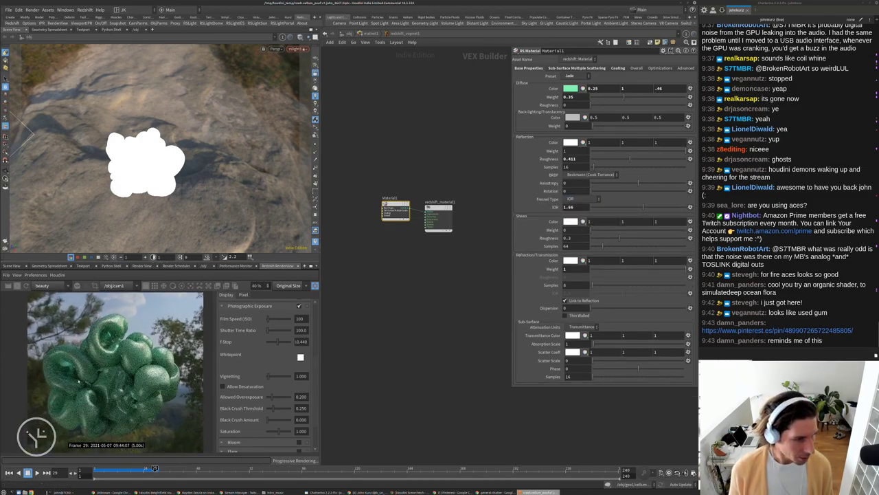
pyautogui.scroll(2, 78, 382)
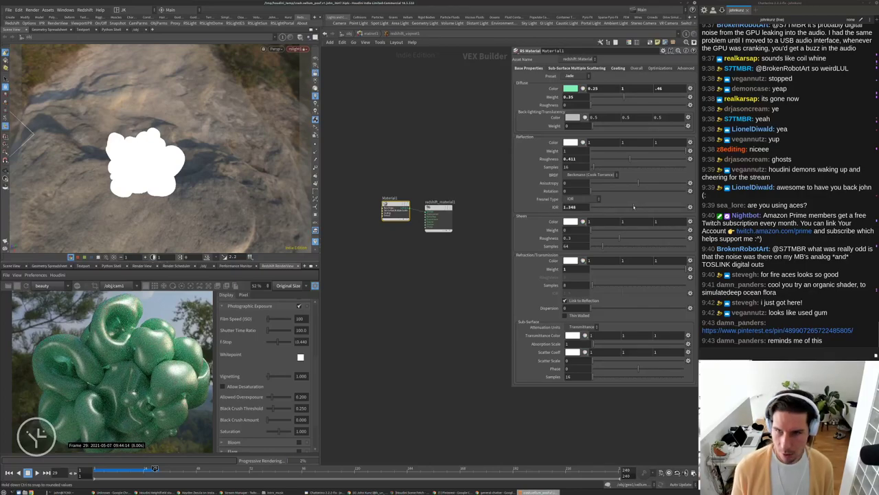
pyautogui.moveTo(633, 207); pyautogui.dragTo(624, 207)
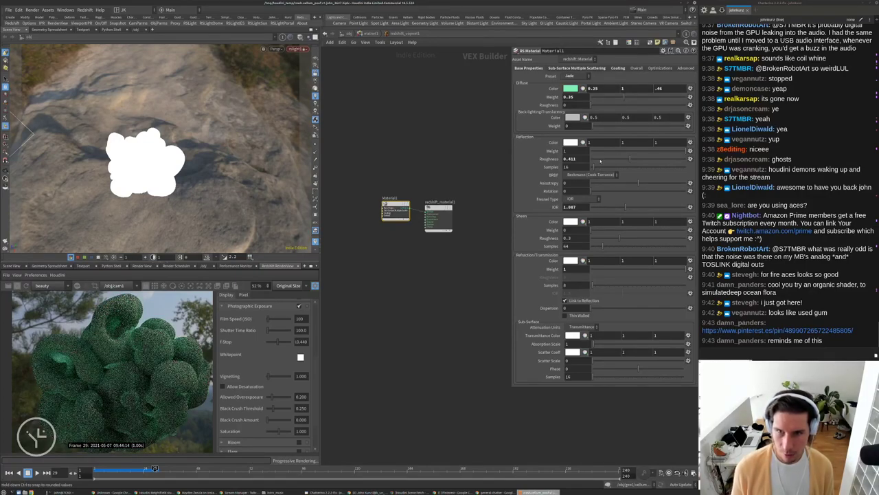
pyautogui.moveTo(600, 161); pyautogui.dragTo(595, 160)
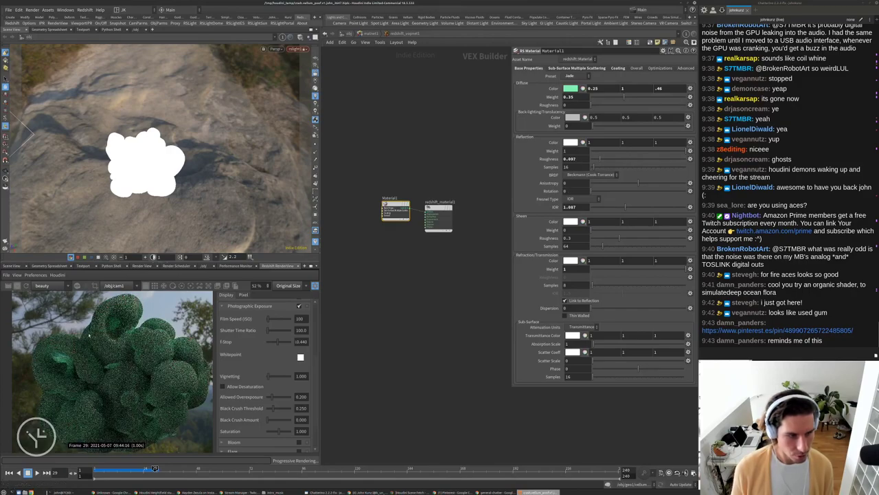
pyautogui.scroll(-1, 90, 335)
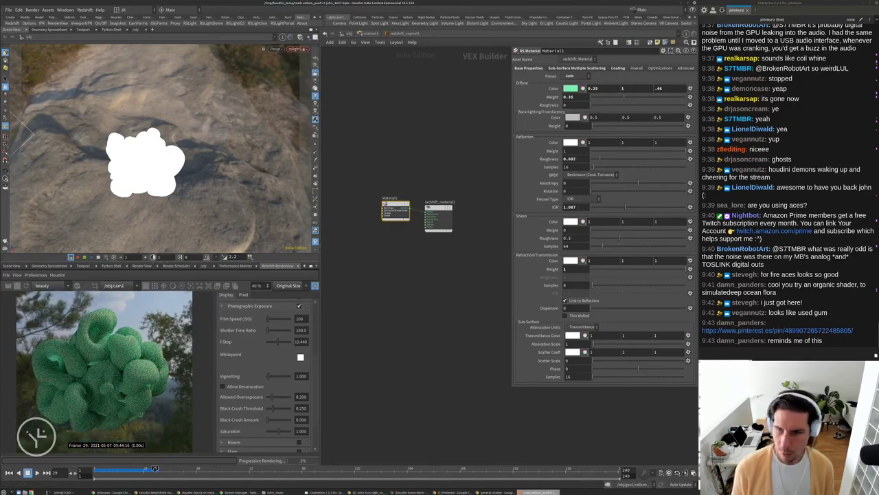
# Set the IOR to 1.15 and the diffuse weight to 0.
pyautogui.write('1.15')
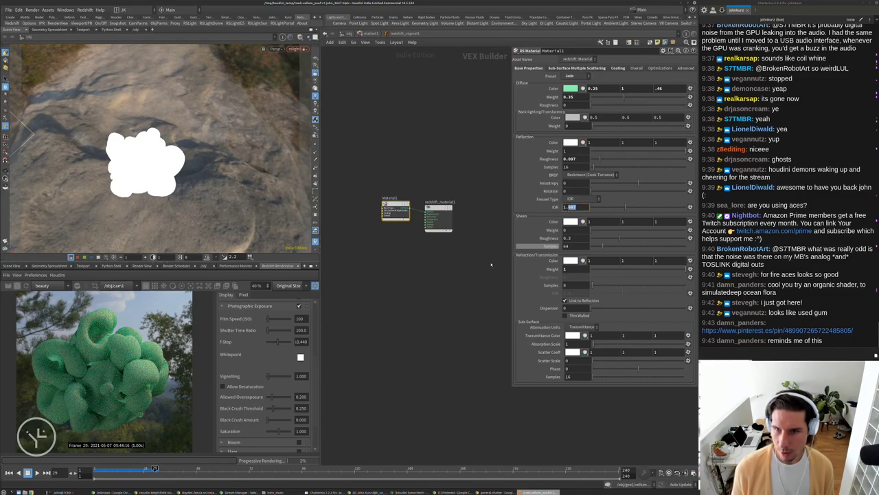
pyautogui.press('Return')
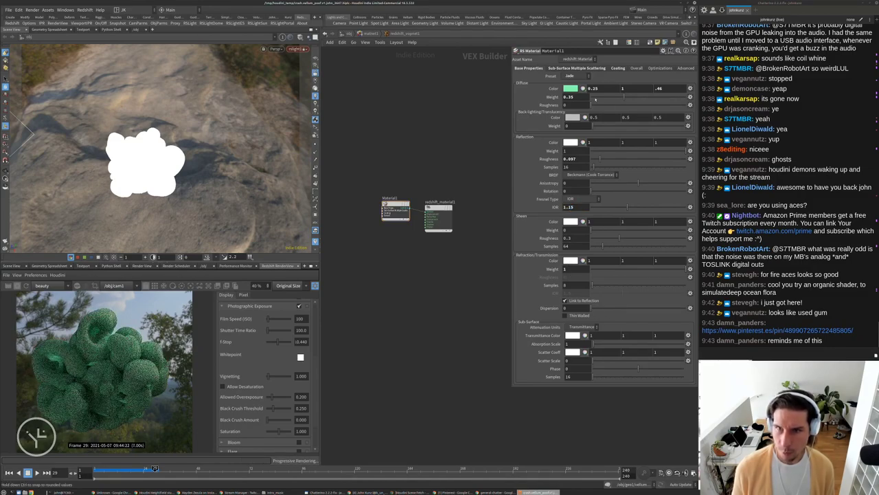
pyautogui.doubleClick(568, 97)
pyautogui.write('0')
pyautogui.press('Return')
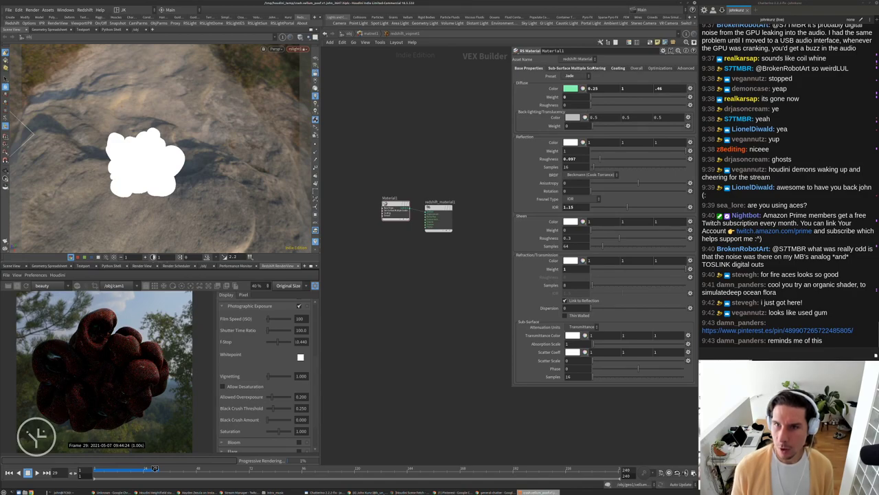
# Set the coating weight to 0 to remove the red coating.
pyautogui.click(619, 68)
pyautogui.keyDown('ctrl'); pyautogui.middleClick(565, 89); pyautogui.keyUp('ctrl')
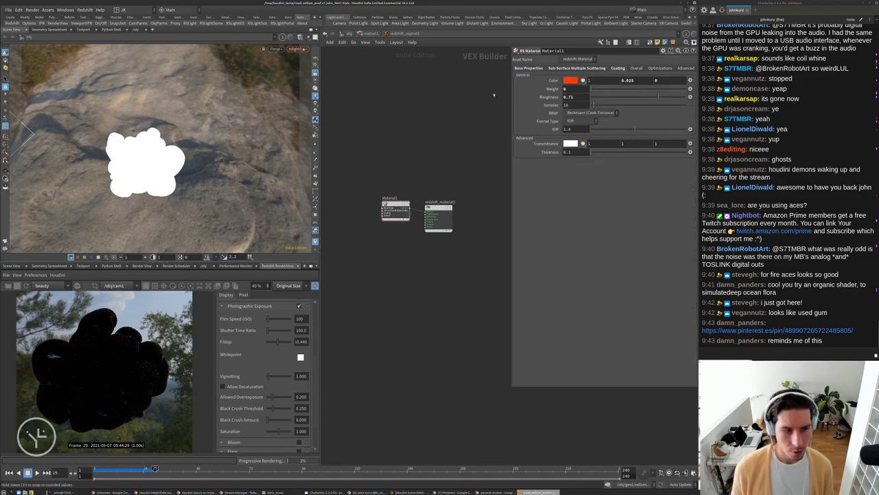
pyautogui.click(542, 69)
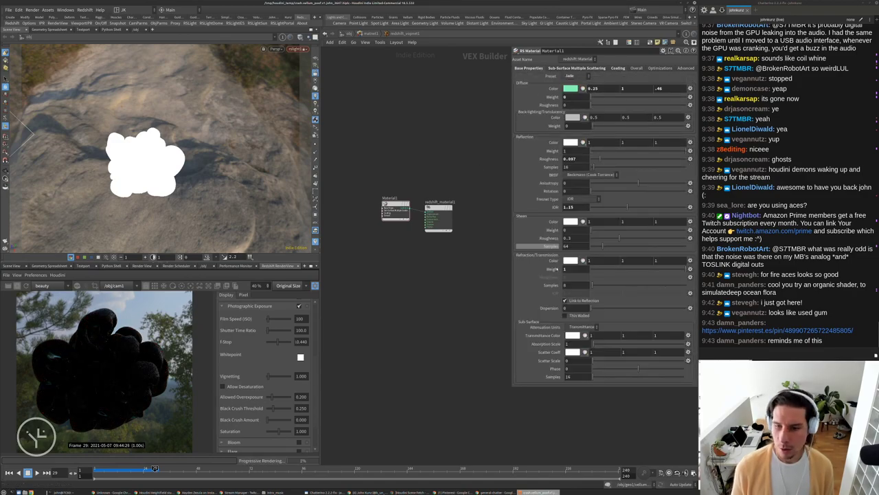
# Try Extinction attenuation units and unlinking from reflection, then restore Transmittance and the link.
pyautogui.click(581, 327)
pyautogui.click(577, 340)
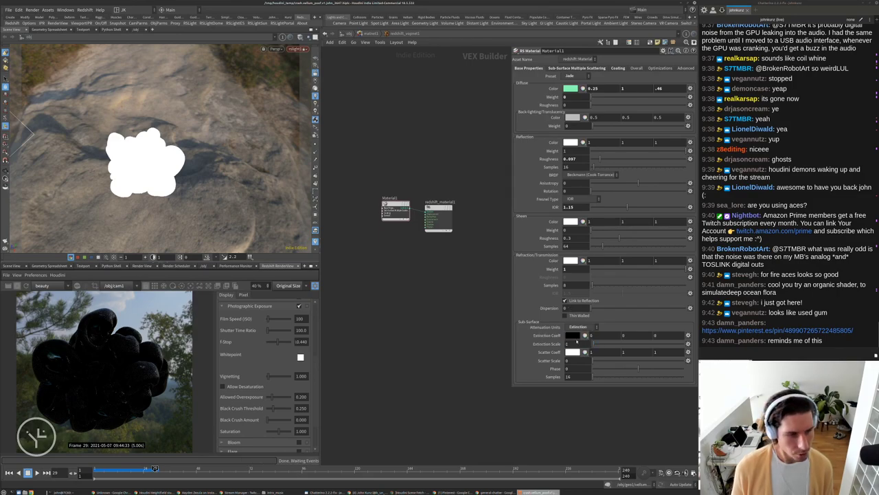
pyautogui.click(581, 327)
pyautogui.click(581, 332)
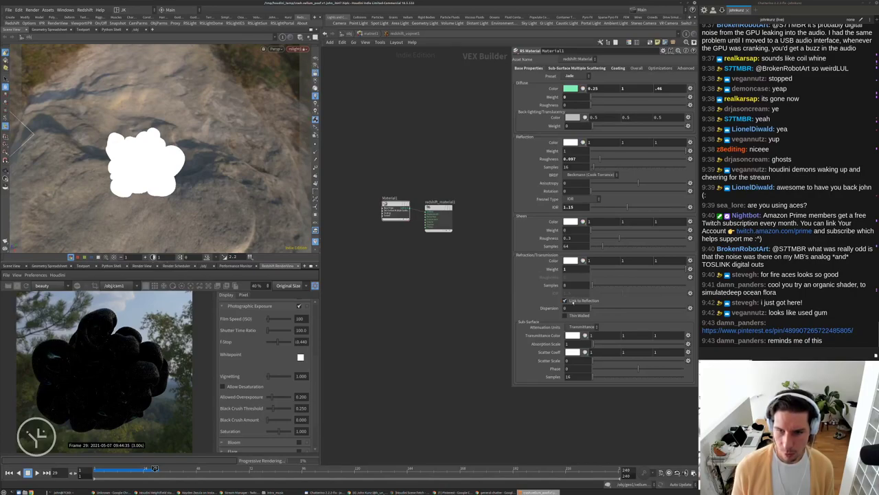
pyautogui.click(573, 302)
pyautogui.click(573, 301)
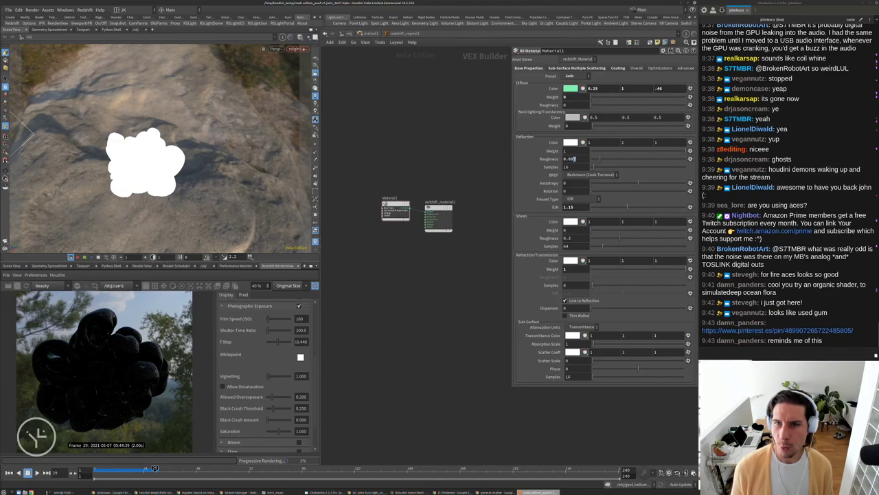
# Inspect the subsurface scattering settings, then return to the base material settings.
pyautogui.click(574, 158)
pyautogui.click(566, 69)
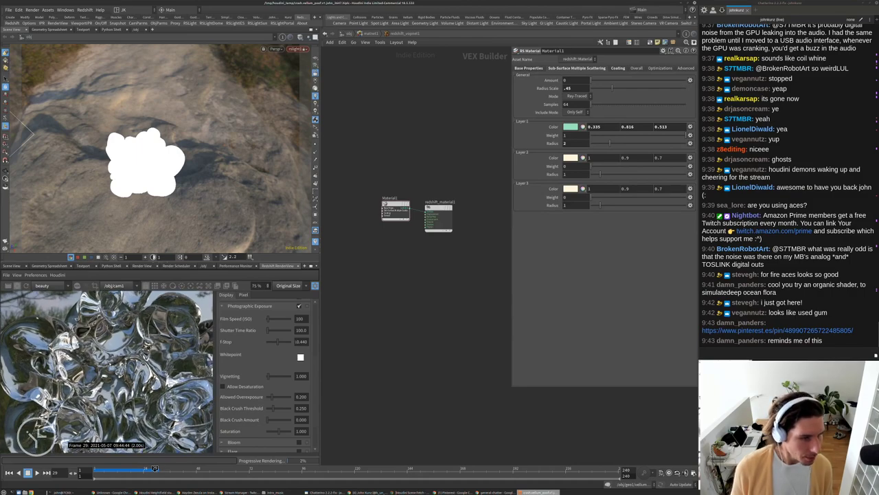
pyautogui.scroll(-2, 107, 371)
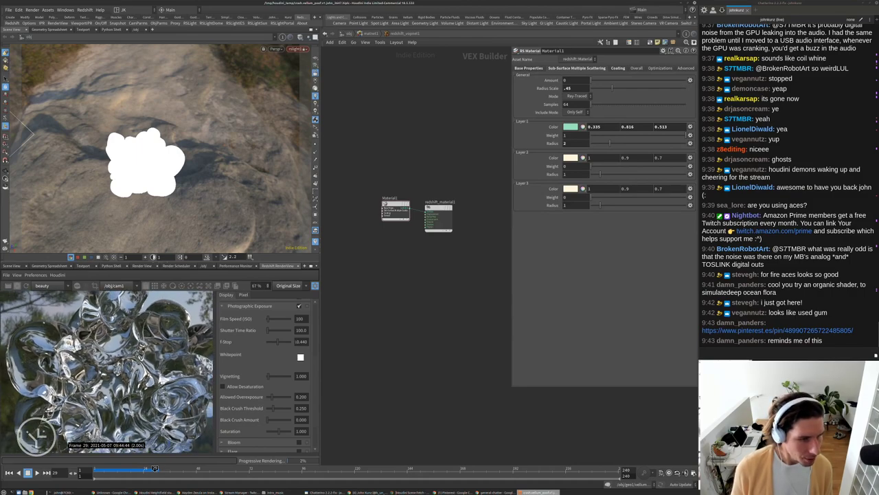
pyautogui.click(536, 69)
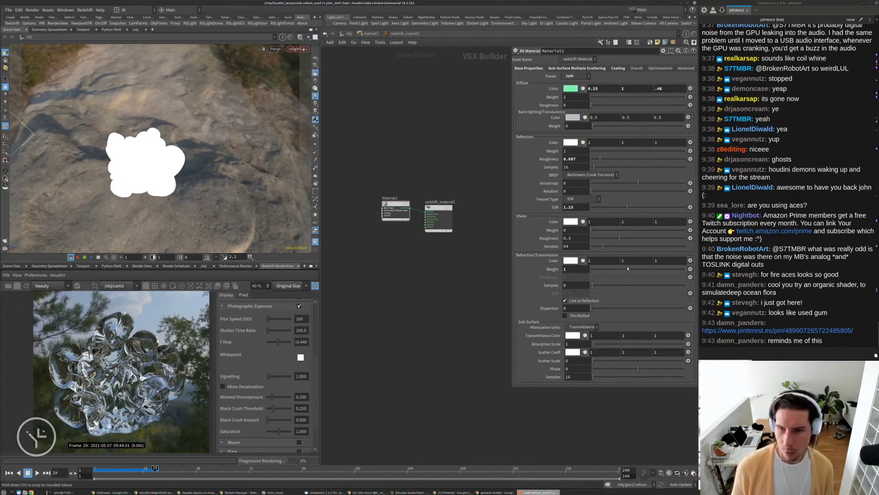
# Lower the refraction weight and set reflection roughness to 0.4.
pyautogui.moveTo(590, 267); pyautogui.dragTo(626, 268)
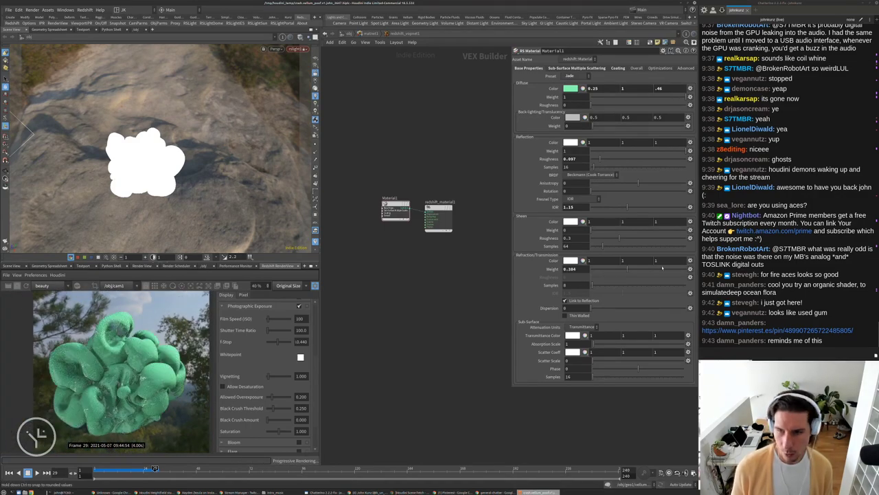
pyautogui.moveTo(617, 269); pyautogui.dragTo(617, 269)
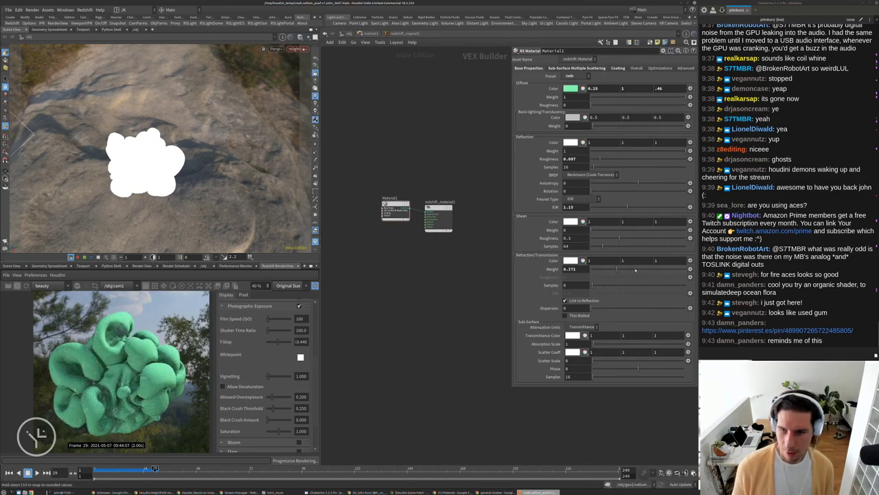
pyautogui.scroll(3, 110, 371)
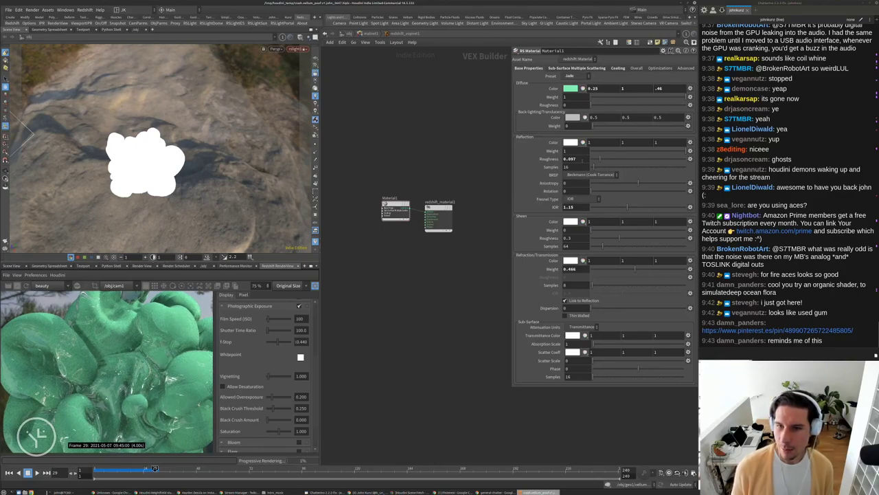
pyautogui.doubleClick(573, 159)
pyautogui.press('Return')
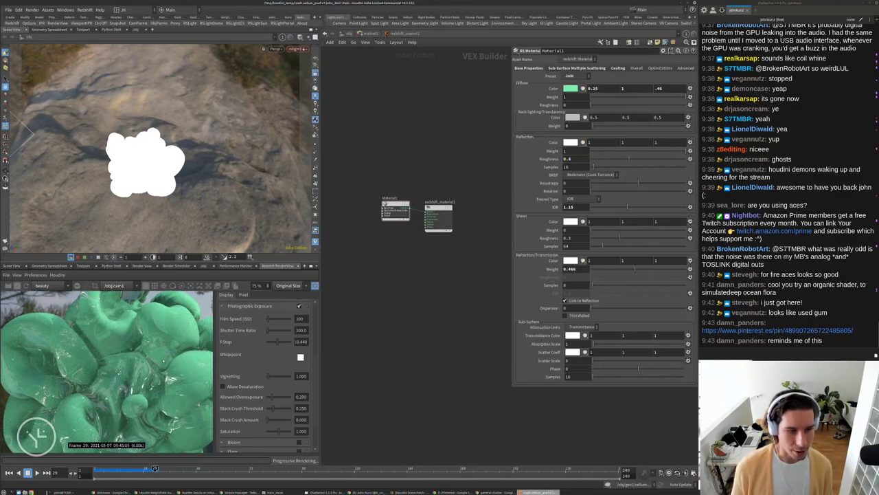
# Commit a refraction weight of 0.75 and review the material parameters.
pyautogui.scroll(-3, 43, 333)
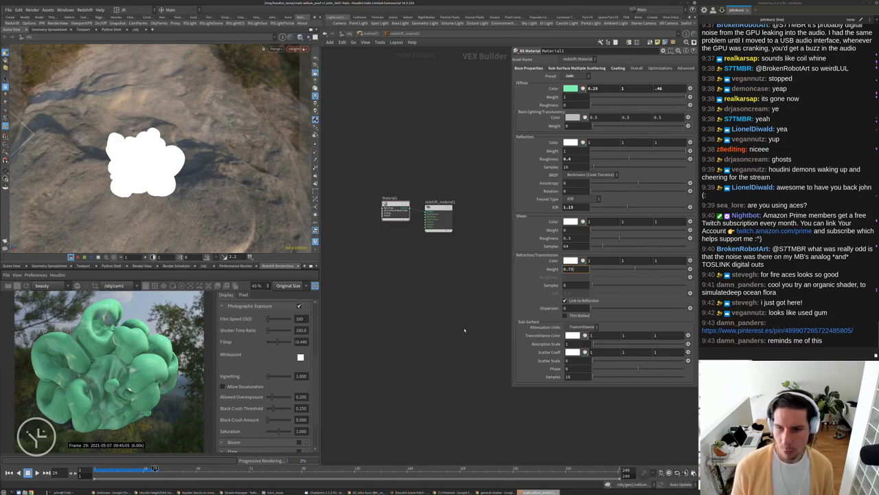
pyautogui.press('Return')
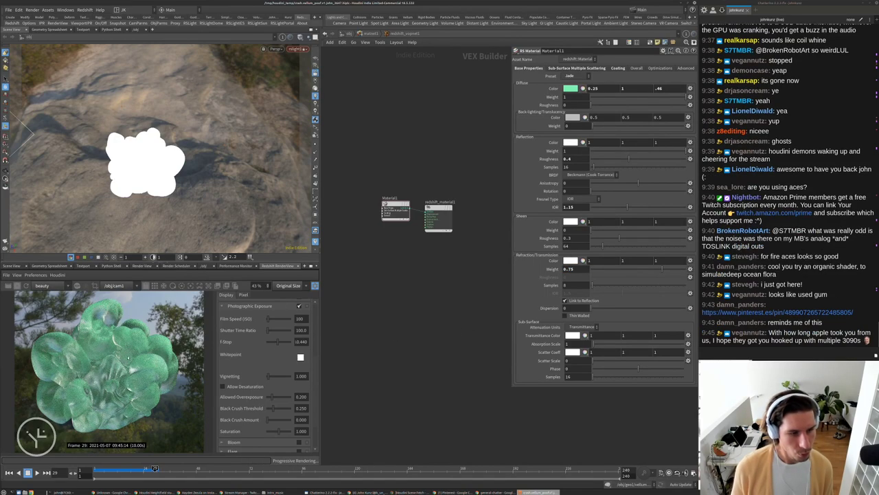
pyautogui.scroll(-2, 128, 358)
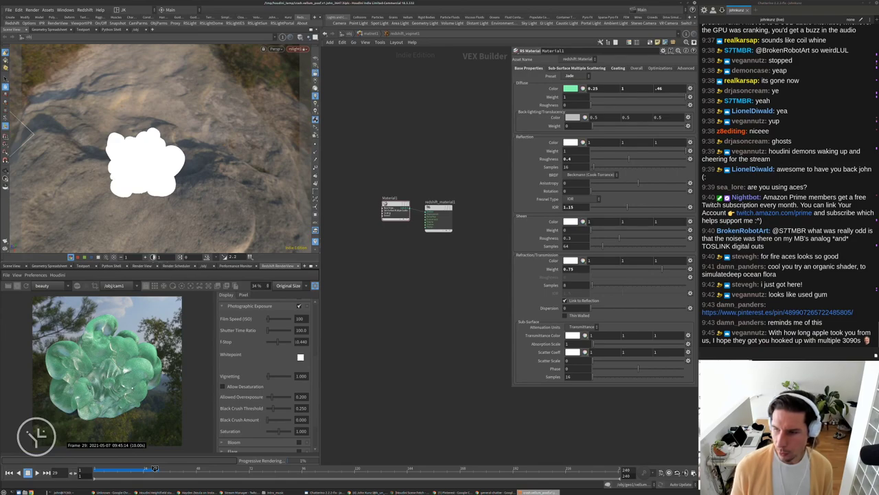
pyautogui.scroll(2, 130, 384)
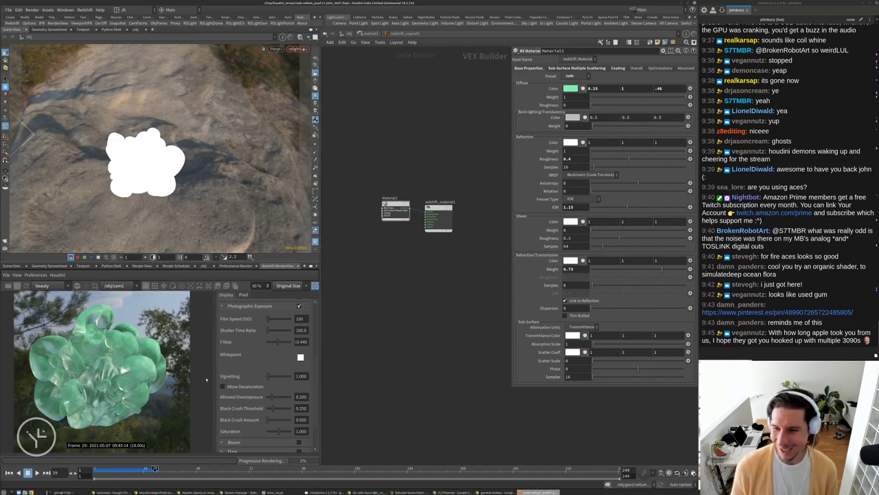
pyautogui.scroll(1, 214, 369)
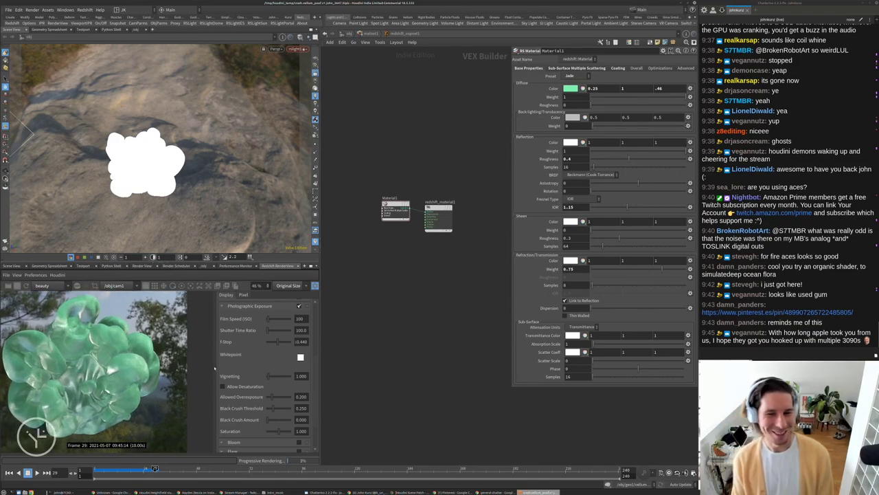
pyautogui.scroll(-2, 103, 370)
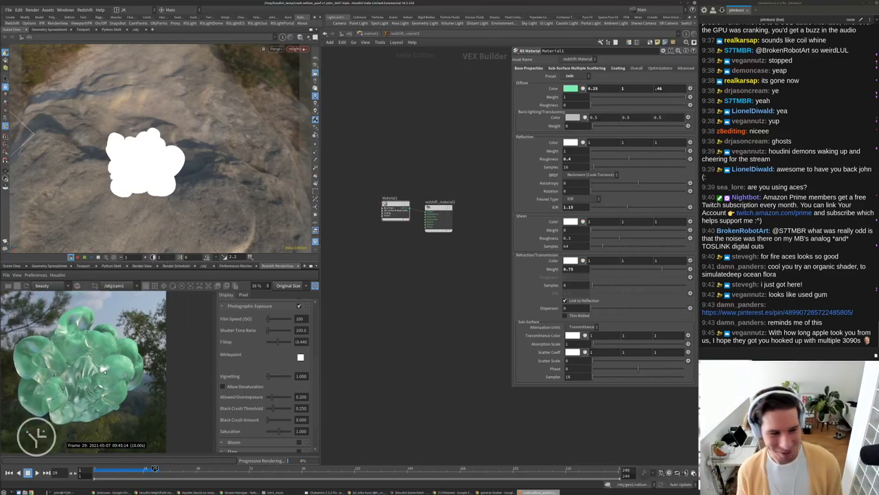
pyautogui.scroll(6, 52, 387)
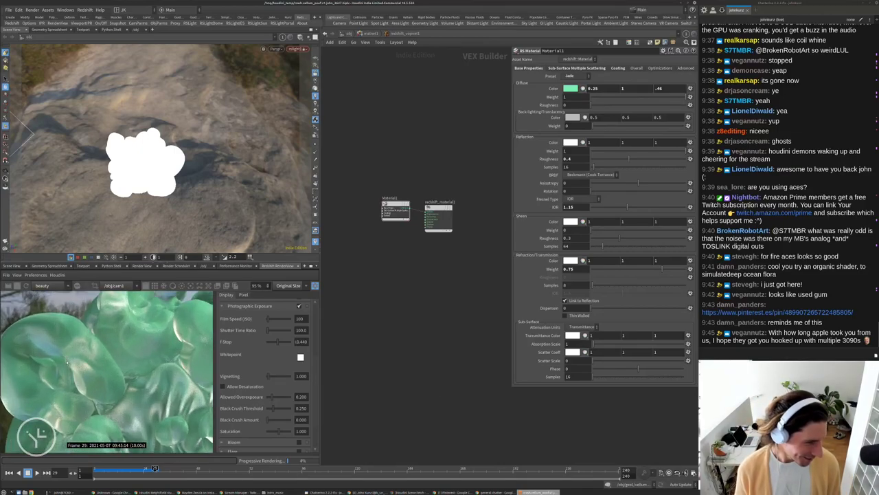
pyautogui.scroll(-2, 70, 363)
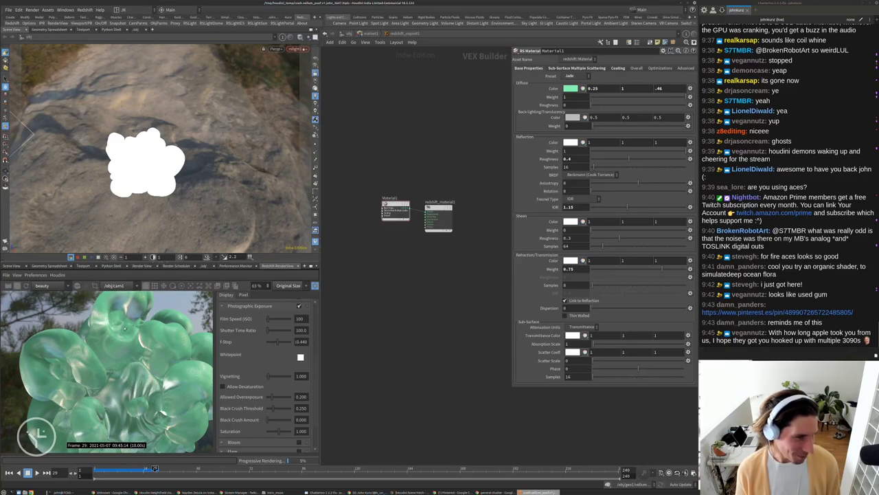
pyautogui.scroll(-2, 113, 342)
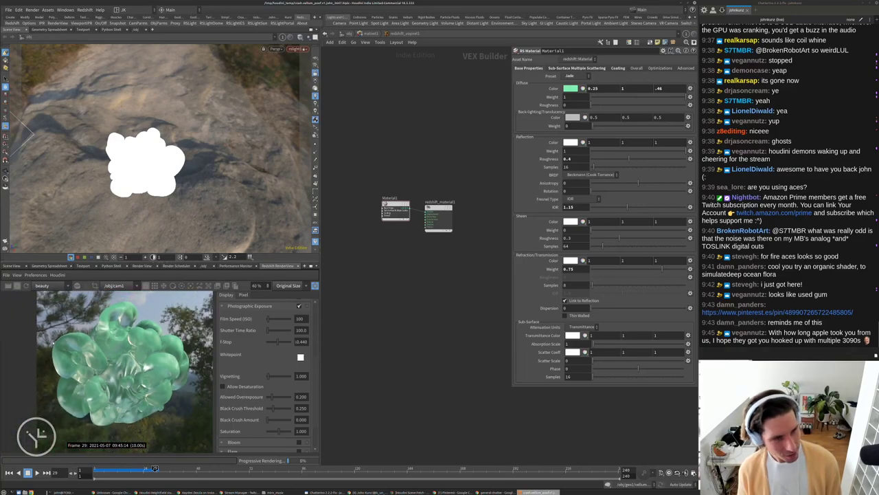
# Inside geo1, add a null3 node at the end of the vellum chain.
pyautogui.press('u')
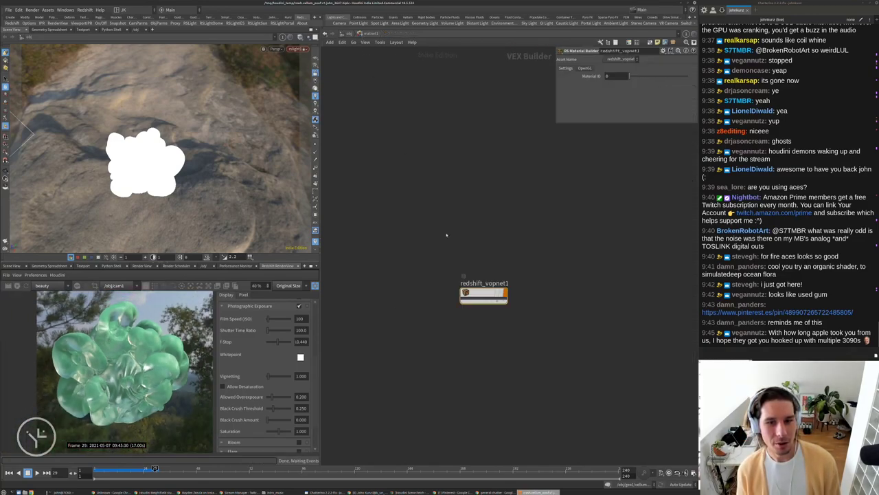
pyautogui.press('u')
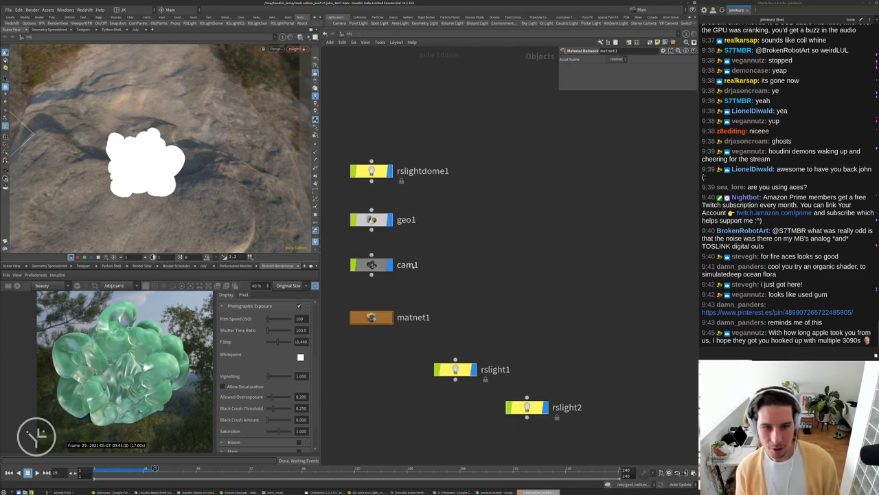
pyautogui.doubleClick(365, 220)
pyautogui.moveTo(417, 395); pyautogui.dragTo(391, 301, button='middle')
pyautogui.press('Tab')
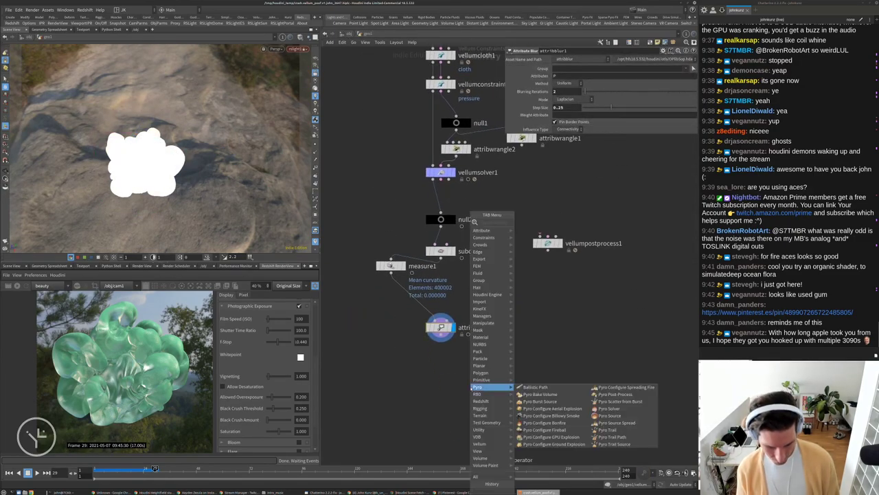
pyautogui.write('nu')
pyautogui.click(554, 227)
pyautogui.click(445, 369)
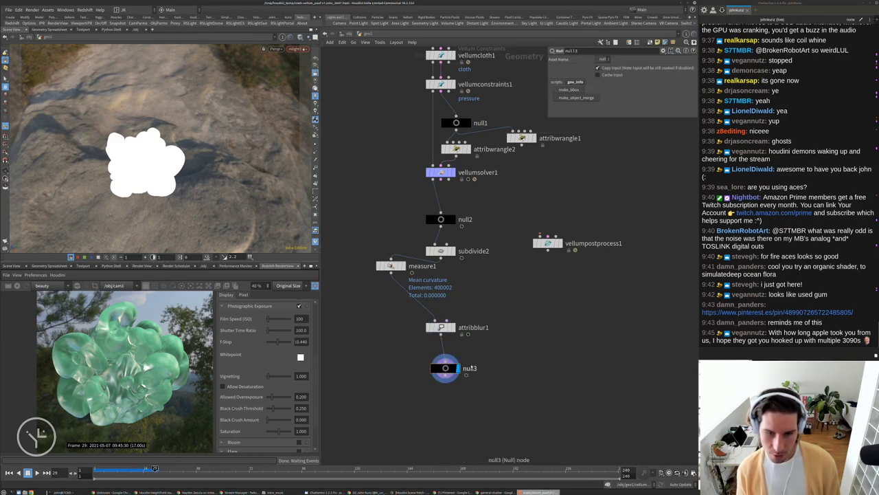
# Create a new geometry object with an Object Merge pulling in ../../geo1/null3.
pyautogui.press('u')
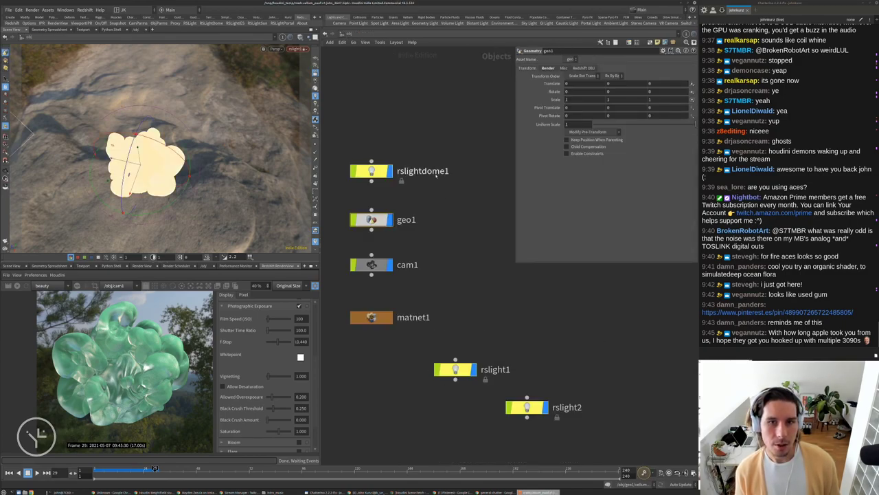
pyautogui.press('Tab')
pyautogui.write('ge')
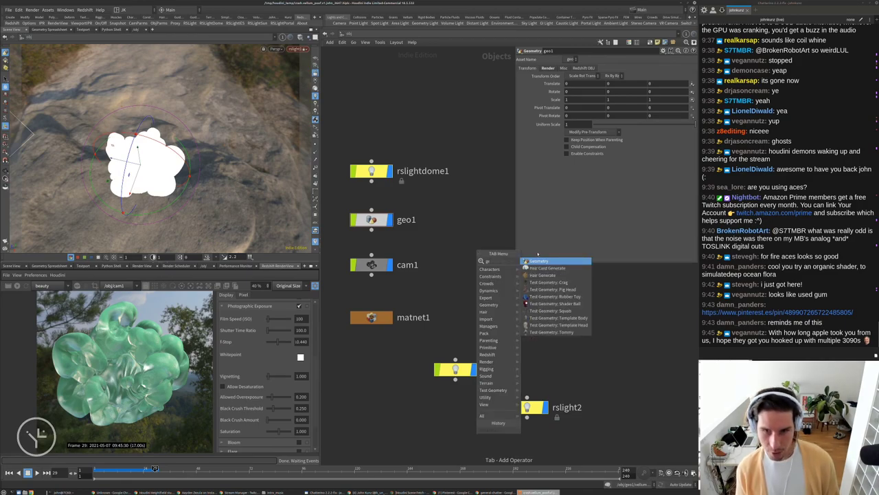
pyautogui.press('Return')
pyautogui.press('Return')
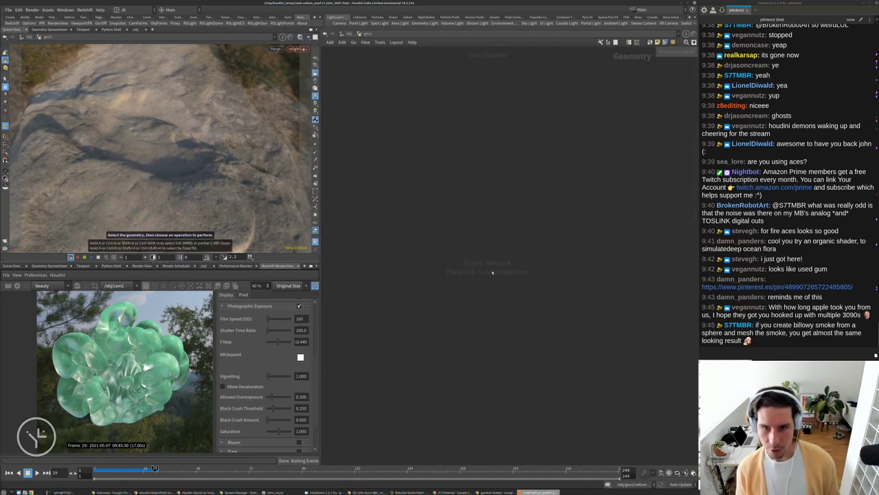
pyautogui.press('Tab')
pyautogui.write('obj')
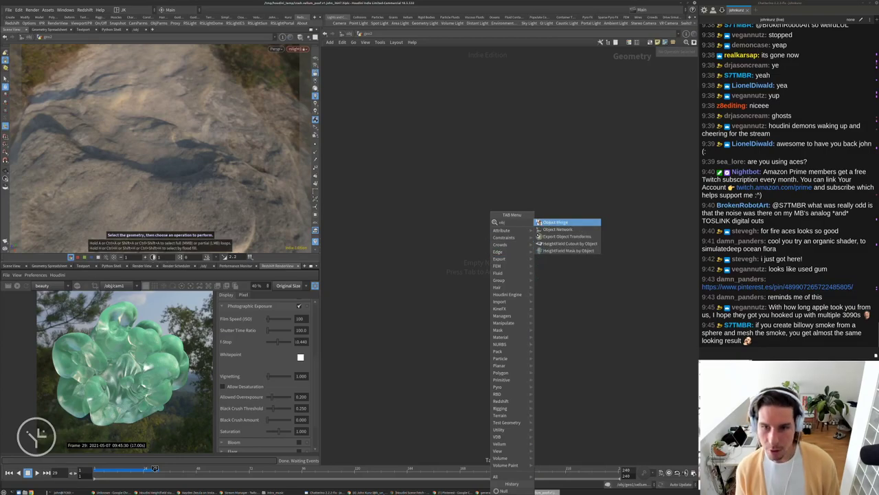
pyautogui.press('Return')
pyautogui.press('Return')
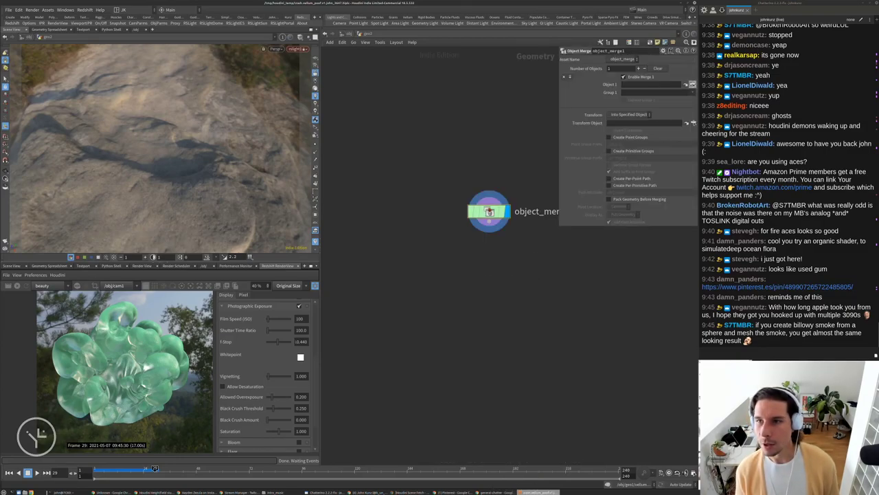
pyautogui.click(693, 84)
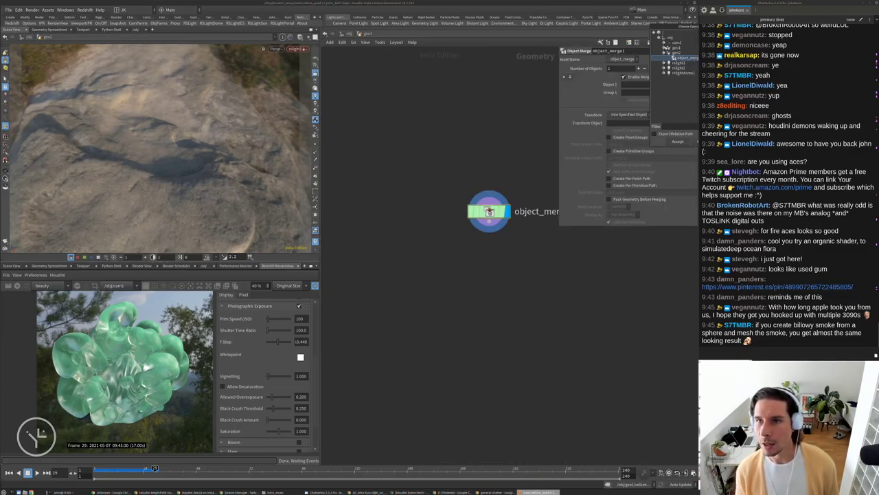
pyautogui.click(490, 155)
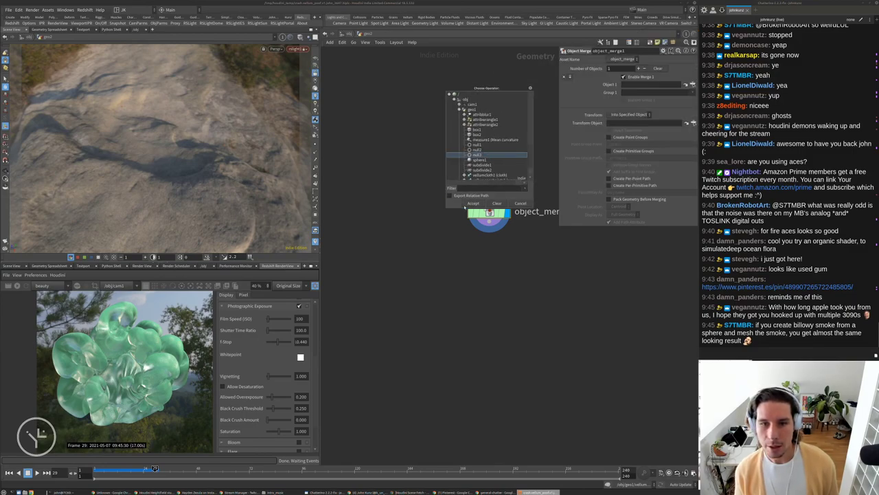
pyautogui.click(472, 203)
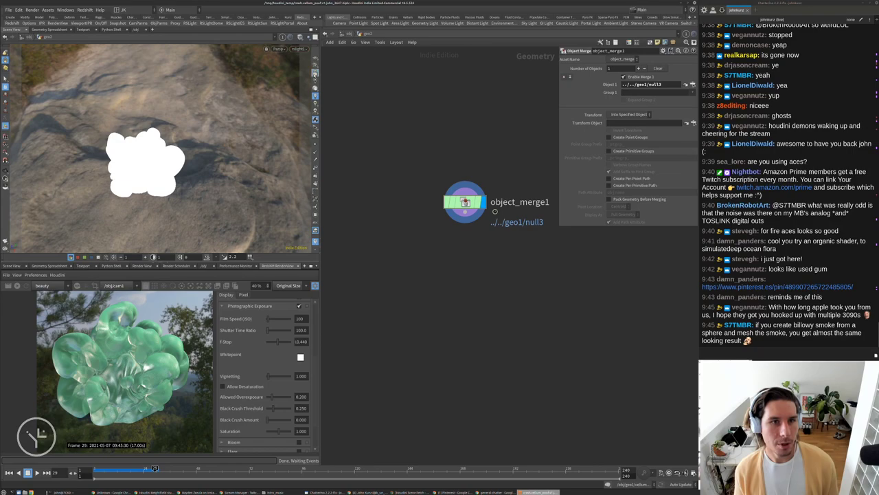
# Append a Peak node and set its Distance to -0.025 after trying -0.075.
pyautogui.press('Tab')
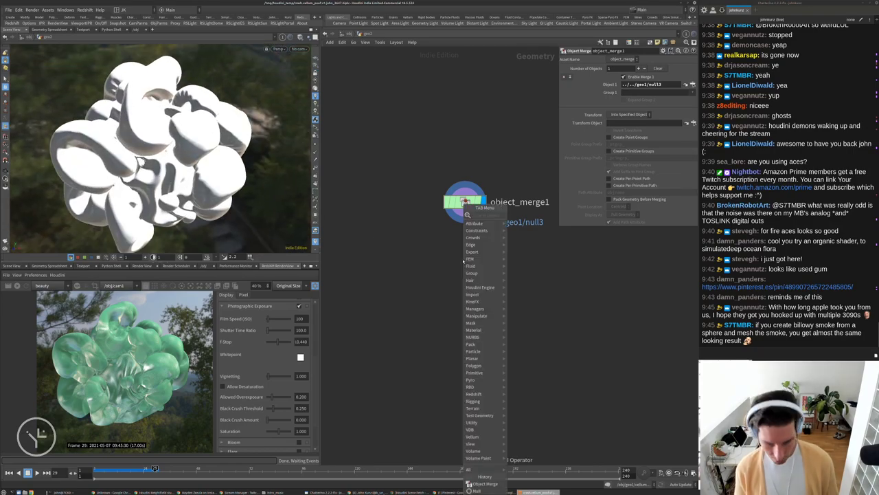
pyautogui.write('peak')
pyautogui.press('Return')
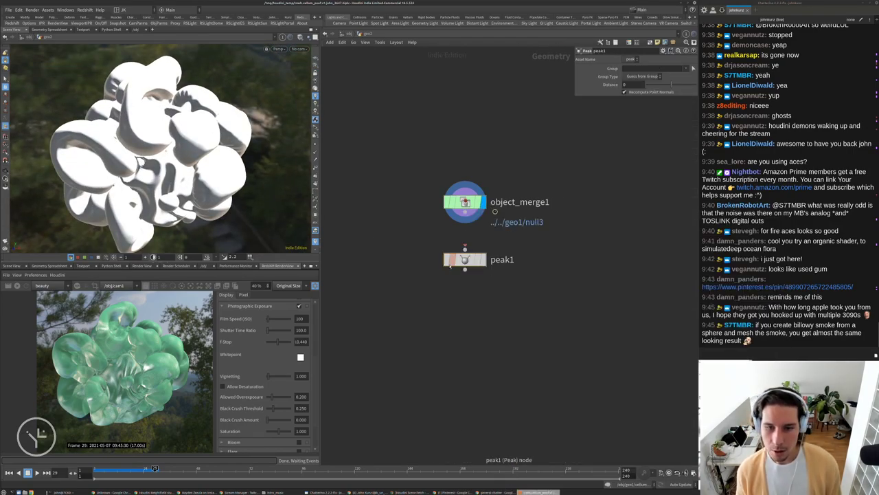
pyautogui.click(487, 272)
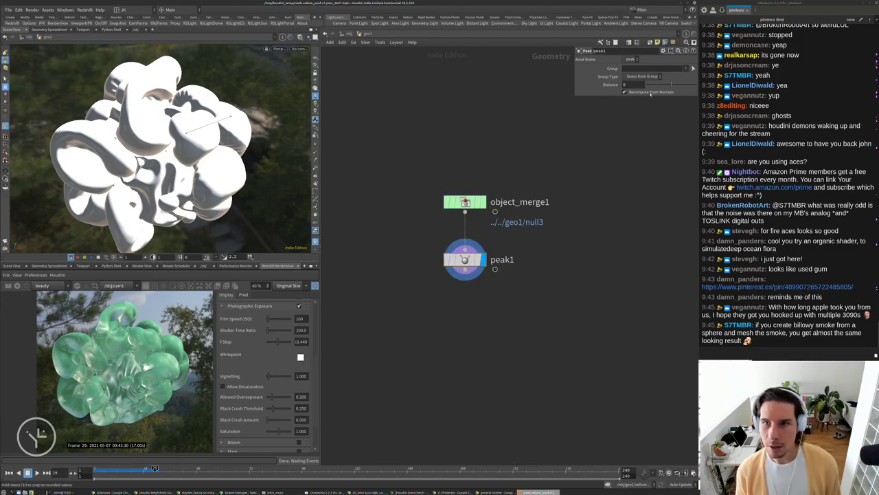
pyautogui.moveTo(646, 89); pyautogui.dragTo(647, 121, button='middle')
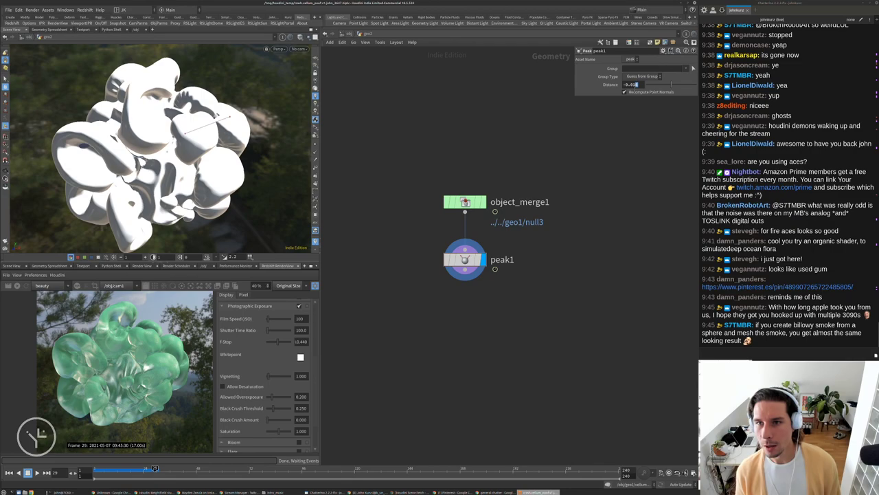
pyautogui.write('75')
pyautogui.press('Return')
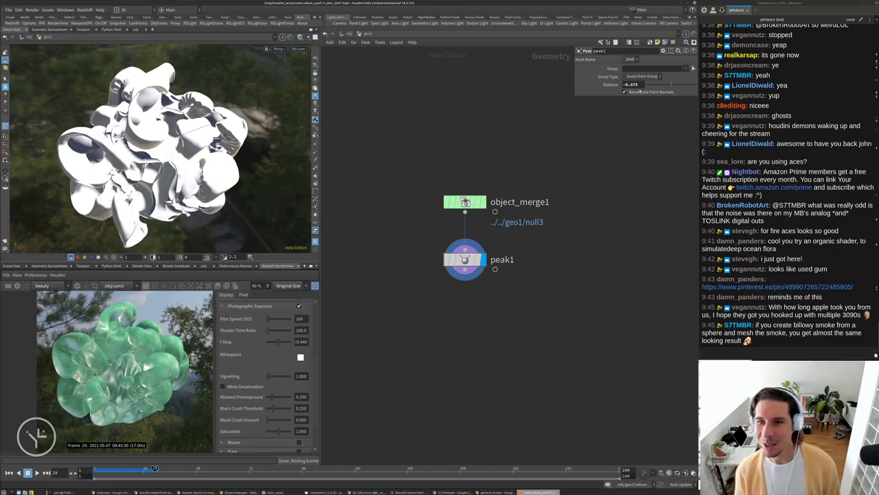
pyautogui.write('25')
pyautogui.press('Return')
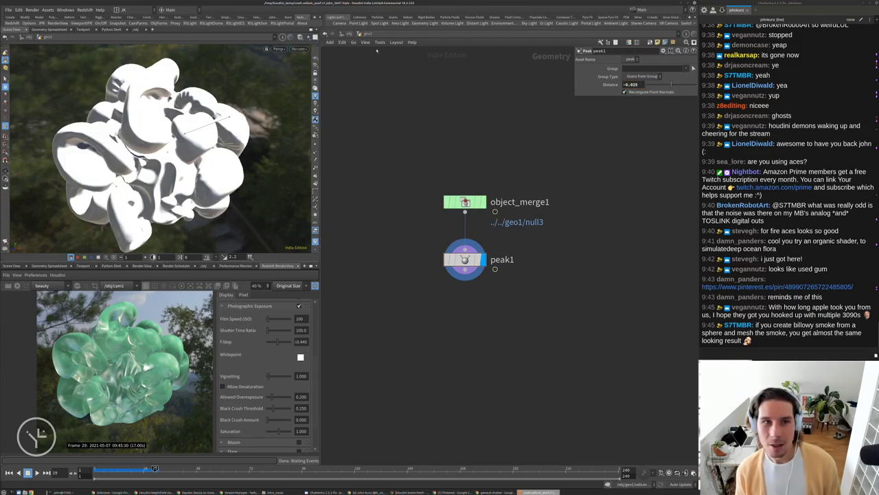
pyautogui.press('u')
pyautogui.moveTo(533, 332); pyautogui.dragTo(522, 307, button='middle')
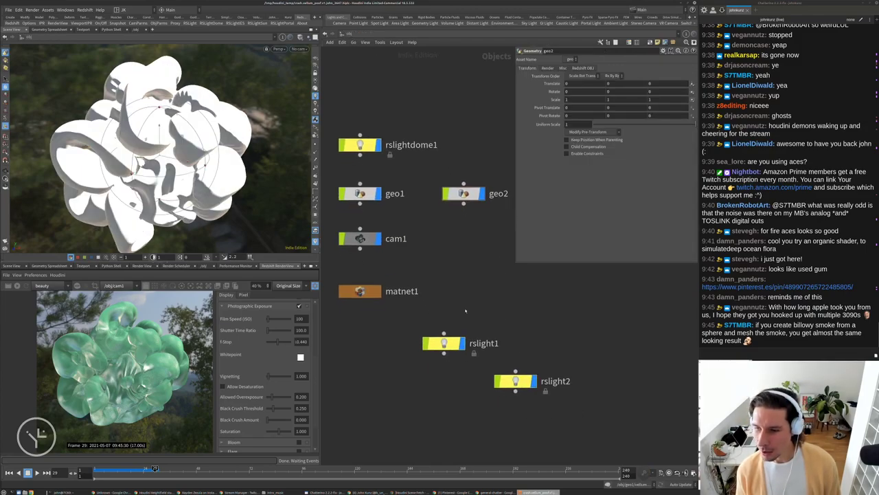
# Start a fresh Redshift render of the blobby shape from object level.
pyautogui.scroll(-3, 466, 311)
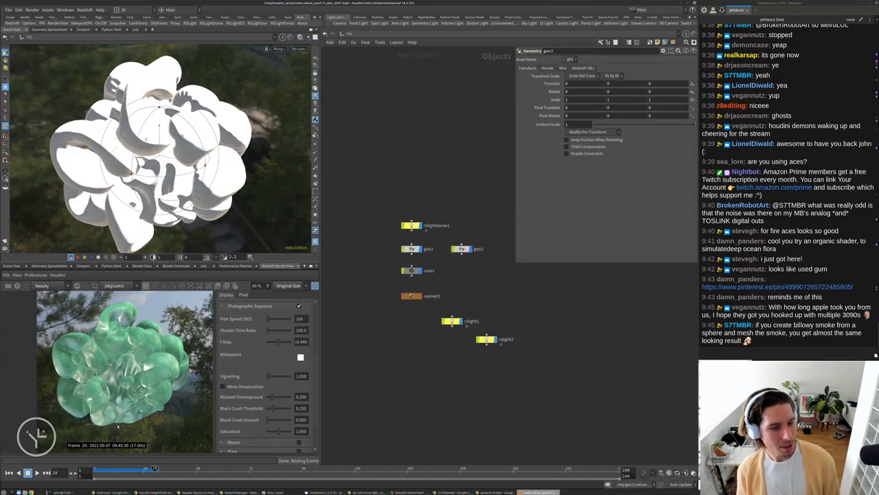
pyautogui.moveTo(619, 358); pyautogui.dragTo(644, 331, button='middle')
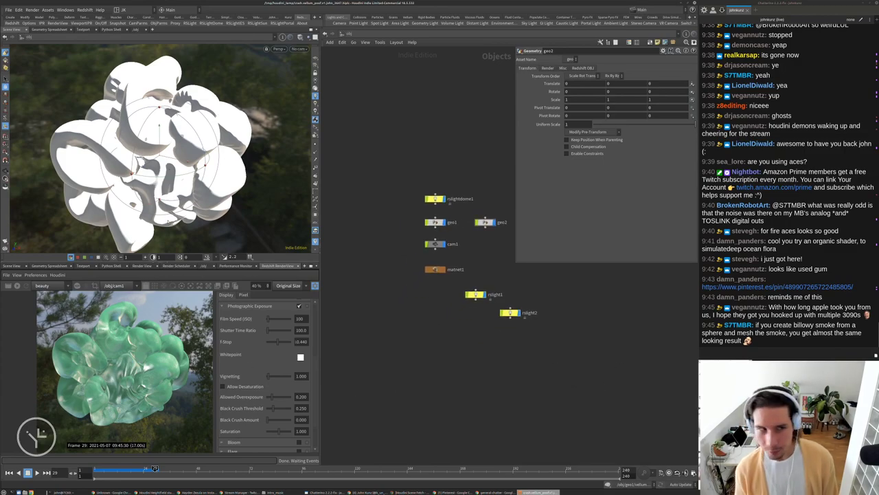
pyautogui.click(18, 286)
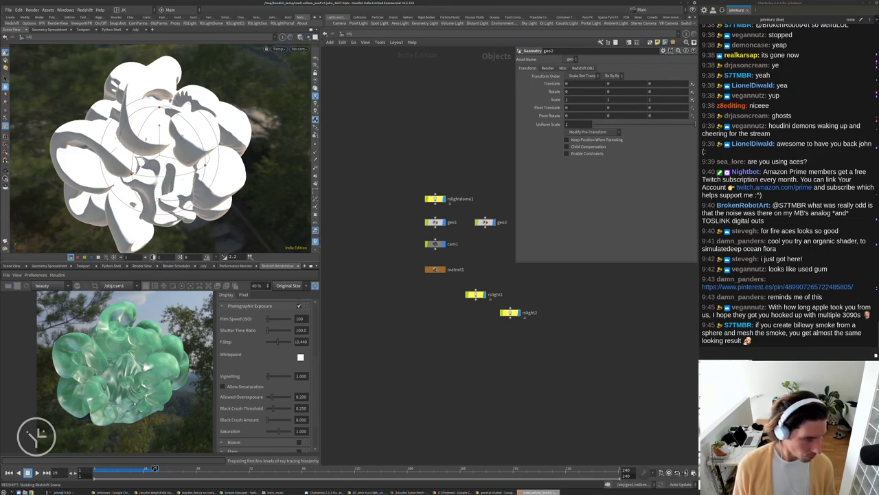
# Bring the Pinterest bubble coral reference in Chrome back to the front.
pyautogui.scroll(5, 119, 355)
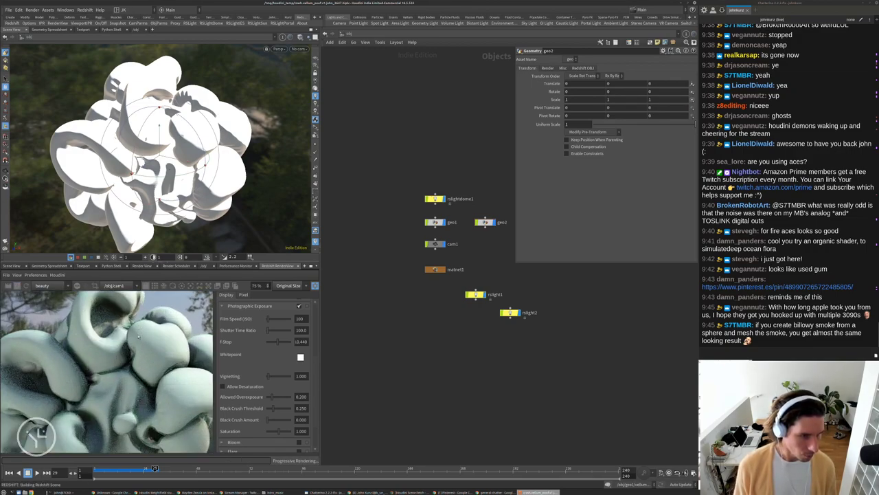
pyautogui.scroll(-2, 108, 332)
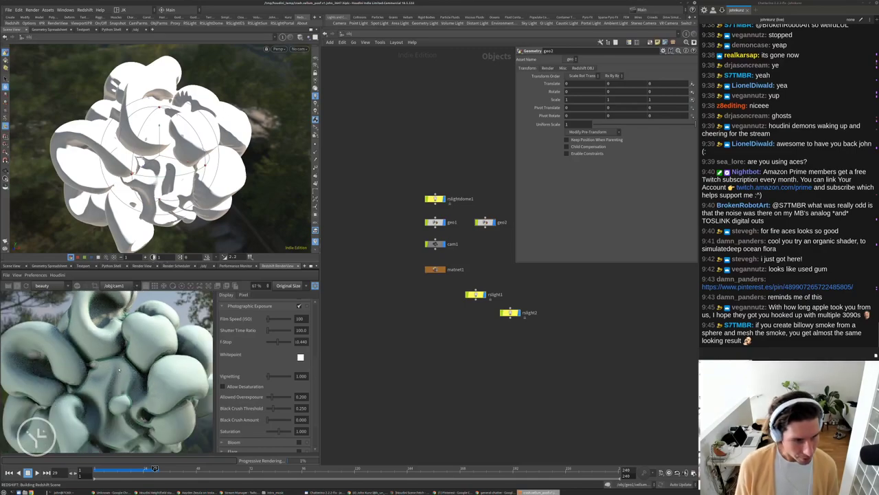
pyautogui.scroll(-3, 119, 370)
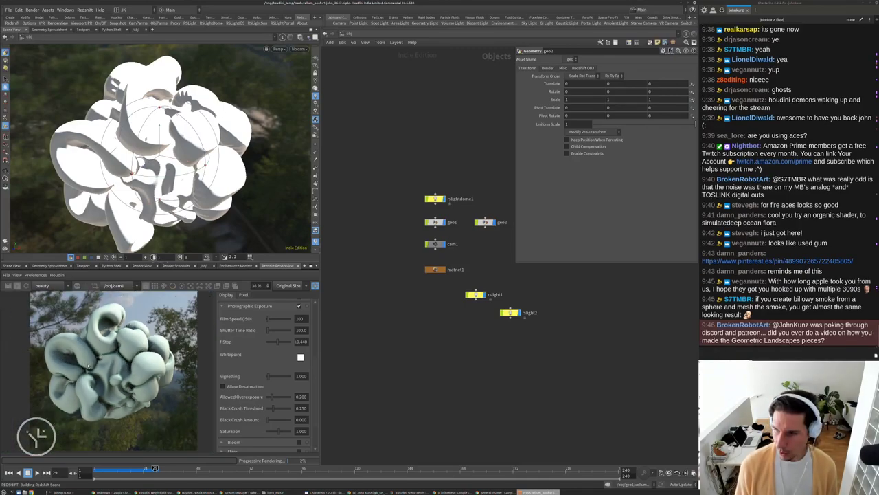
pyautogui.moveTo(527, 396); pyautogui.dragTo(529, 419, button='middle')
pyautogui.moveTo(584, 318); pyautogui.dragTo(617, 320, button='middle')
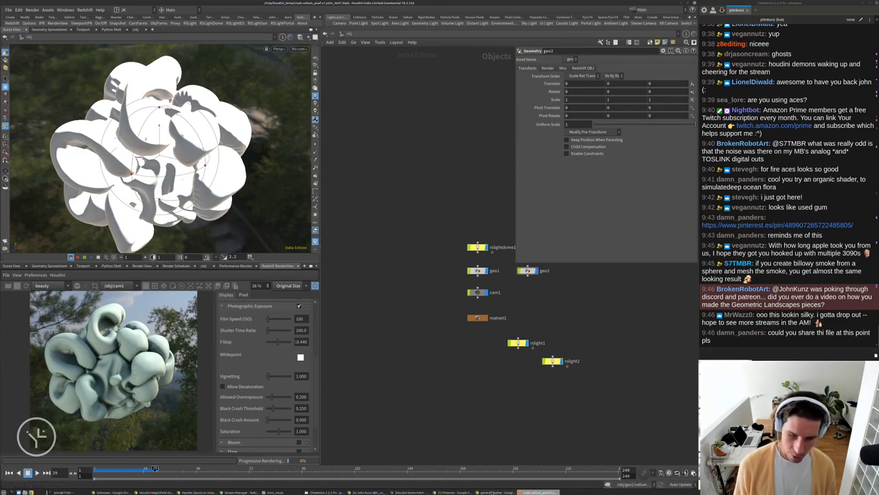
pyautogui.click(453, 492)
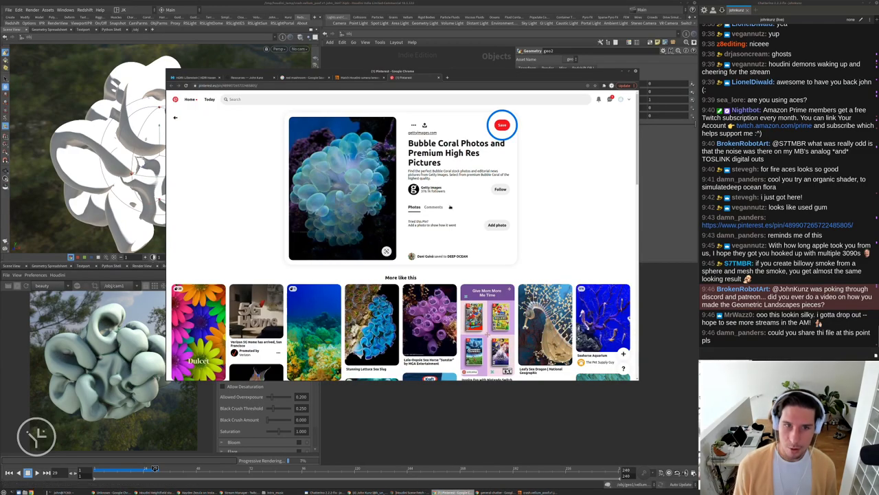
# Open the Vimeo channel in a new tab and play the Houdini Abstract Landscapes Project Demo.
pyautogui.hotkey('ctrl', 't')
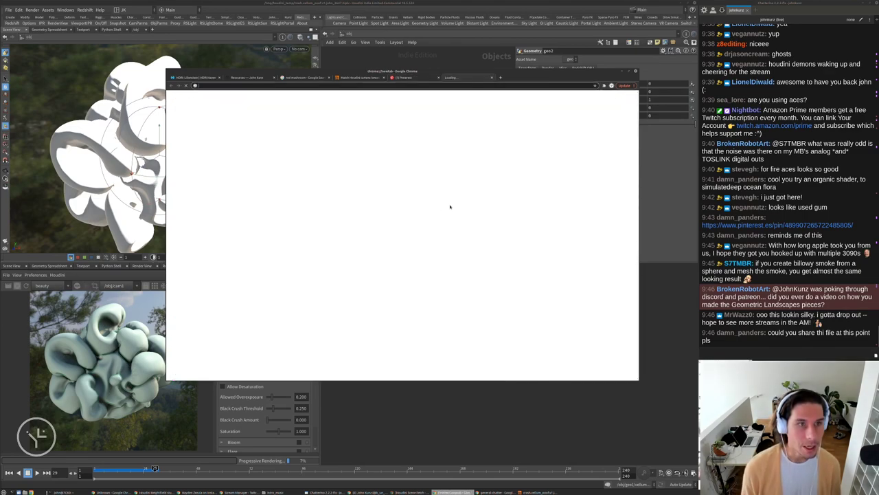
pyautogui.write('vime')
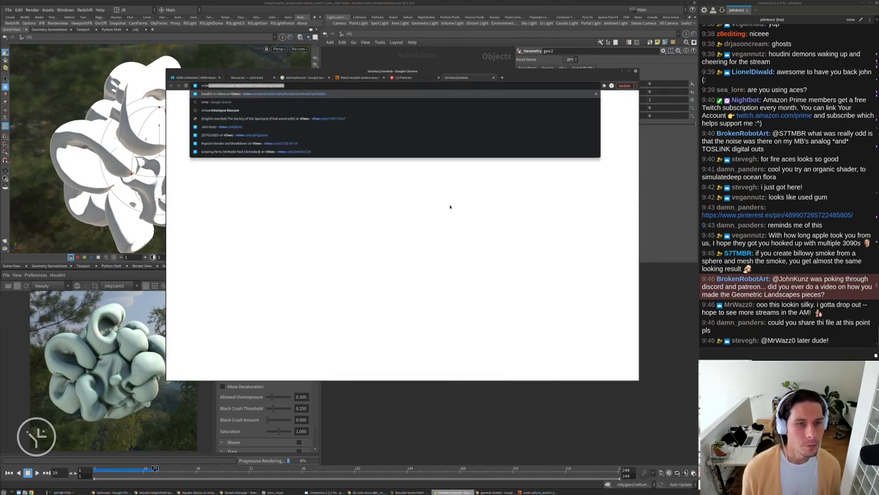
pyautogui.press('Down')
pyautogui.press('Down')
pyautogui.press('Down')
pyautogui.press('Down')
pyautogui.press('Return')
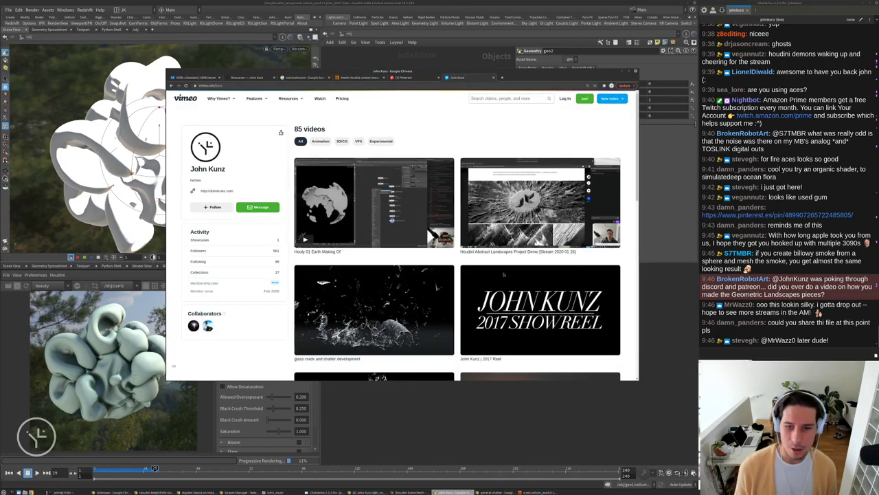
pyautogui.click(506, 251)
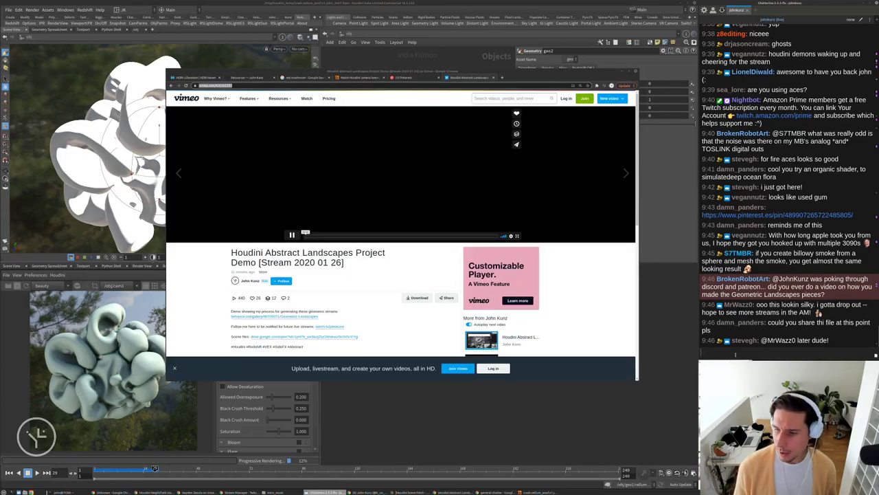
# Skip ahead through the demo video, close its tab and return to Houdini.
pyautogui.click(322, 237)
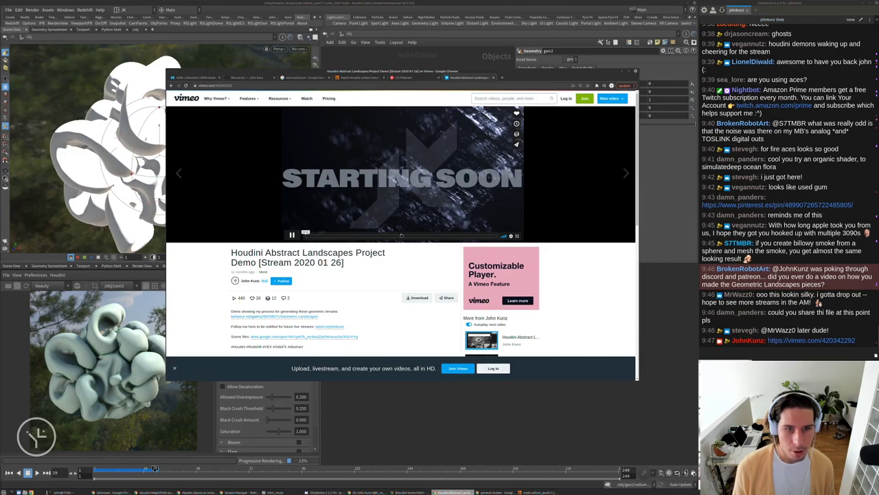
pyautogui.click(397, 236)
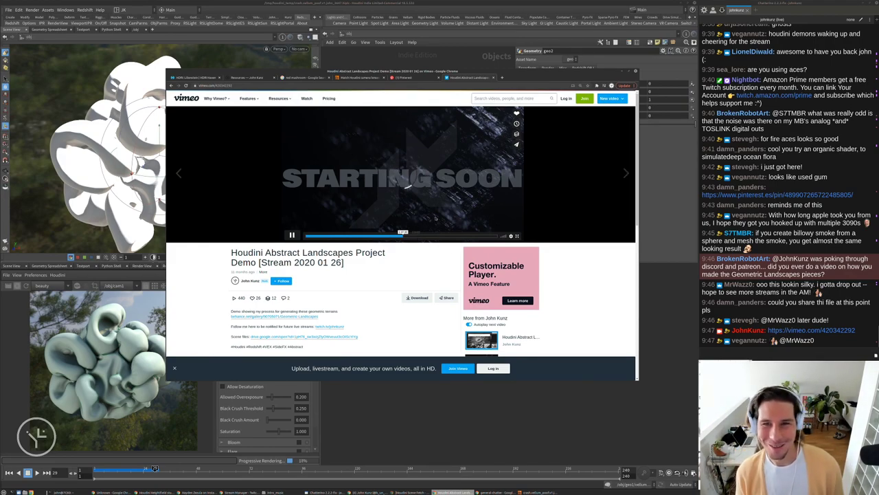
pyautogui.click(494, 77)
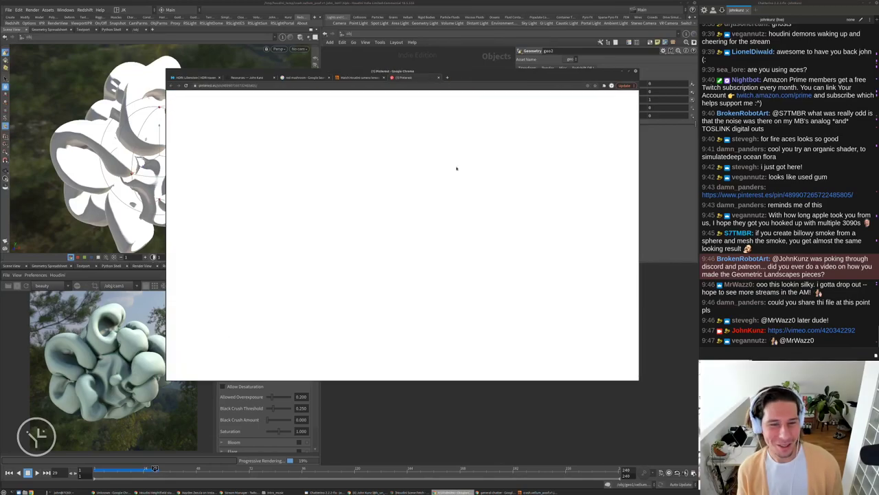
pyautogui.click(491, 413)
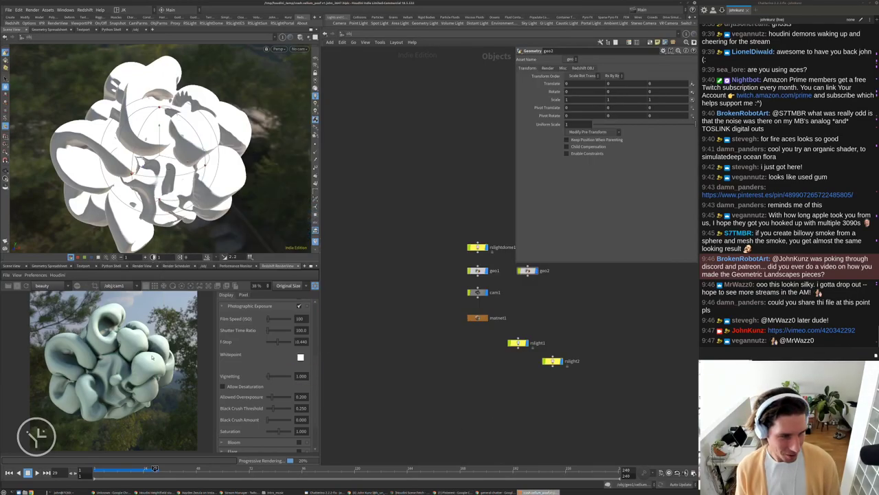
# Inside geo2, add a Copy to Points node below peak1.
pyautogui.scroll(5, 530, 303)
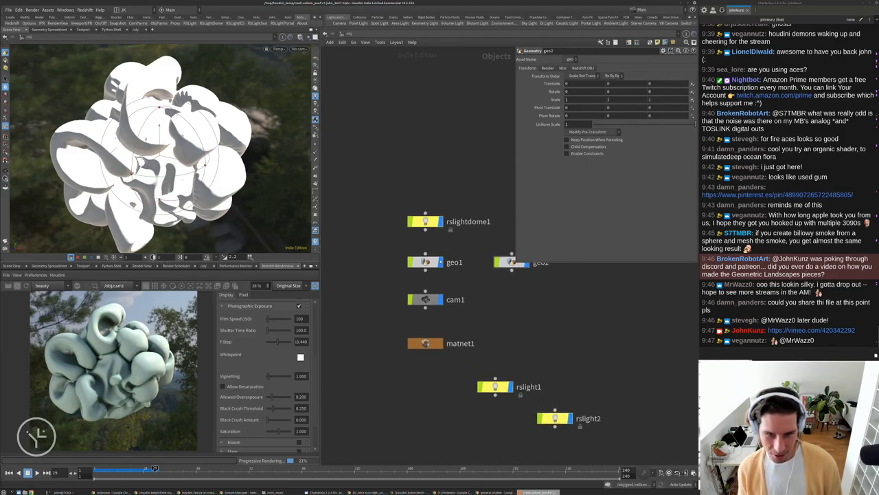
pyautogui.moveTo(512, 262); pyautogui.dragTo(420, 301, button='middle')
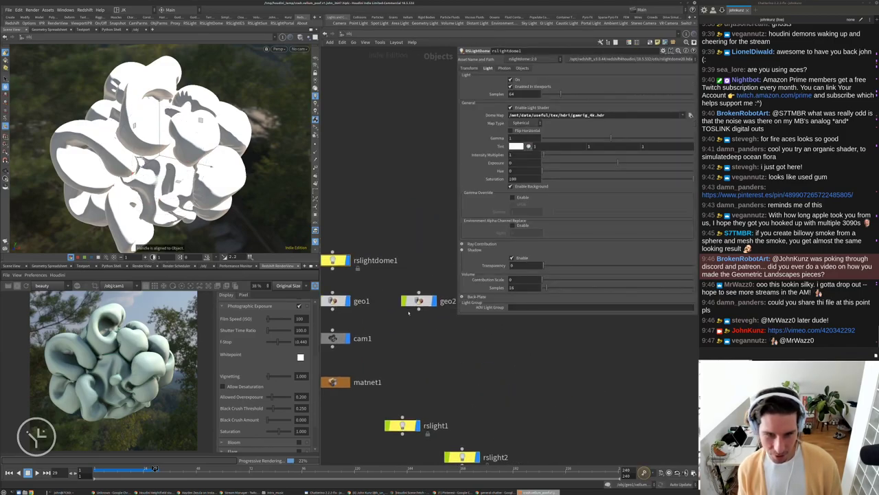
pyautogui.doubleClick(419, 301)
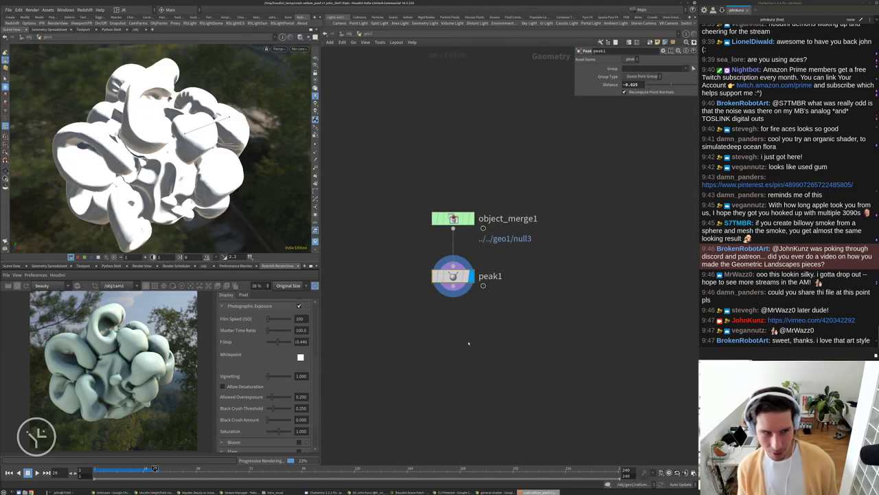
pyautogui.press('Tab')
pyautogui.write('co')
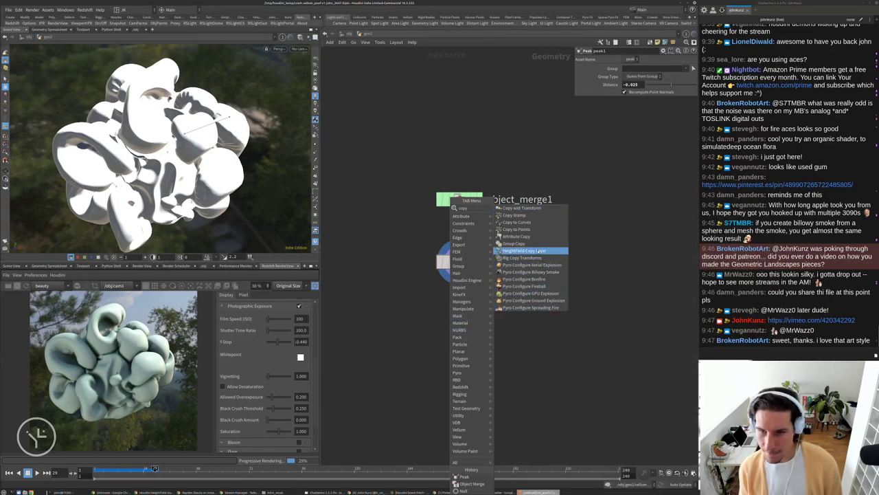
pyautogui.press('Up')
pyautogui.press('Up')
pyautogui.press('Up')
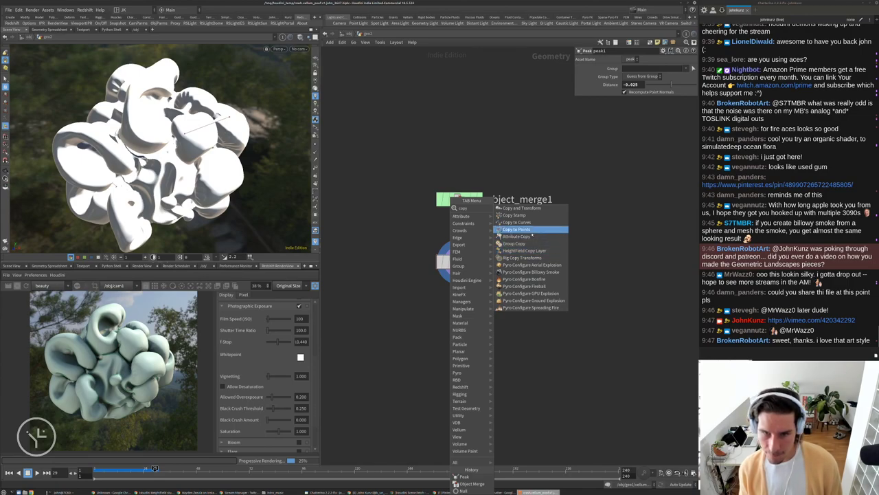
pyautogui.press('Return')
pyautogui.click(527, 305)
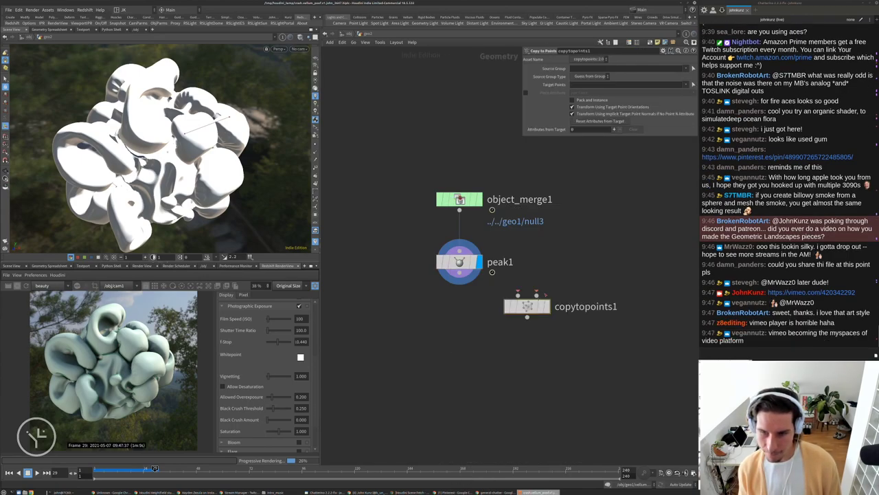
# Add sphere1 with uniform scale 0.1, wire it into copytopoints1 and display the result.
pyautogui.press('Tab')
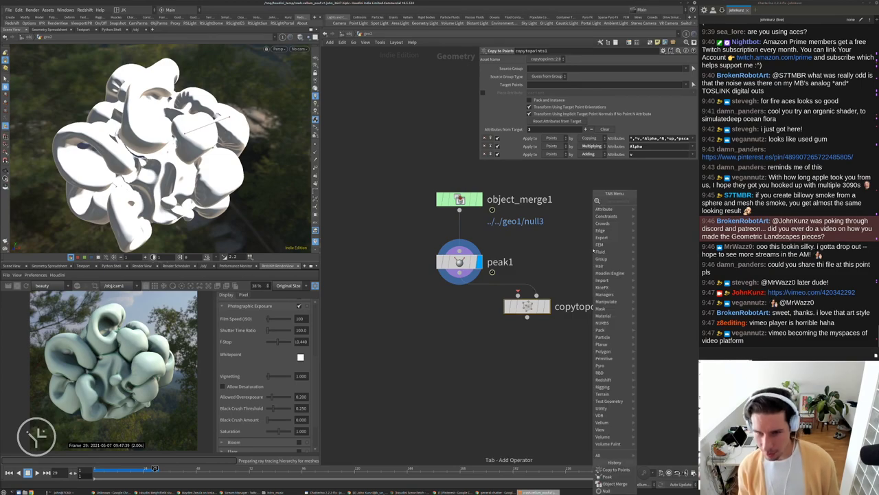
pyautogui.write('sphere')
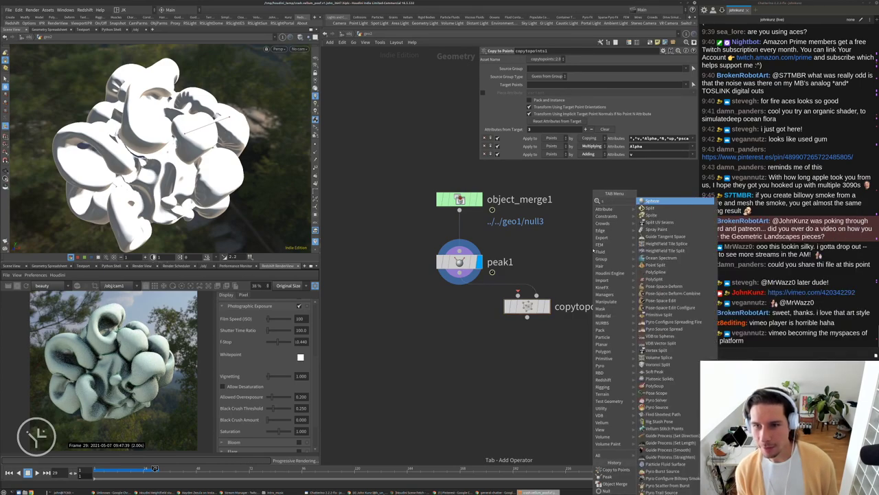
pyautogui.press('Return')
pyautogui.click(593, 248)
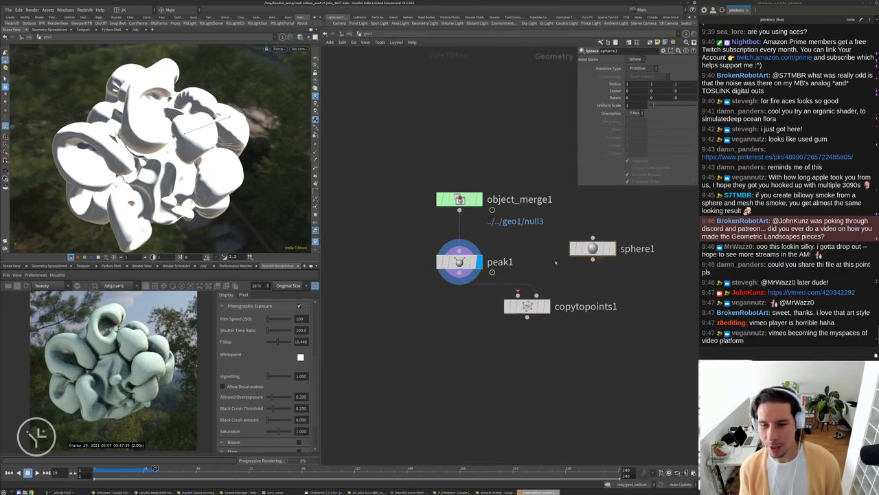
pyautogui.moveTo(593, 259); pyautogui.dragTo(518, 293)
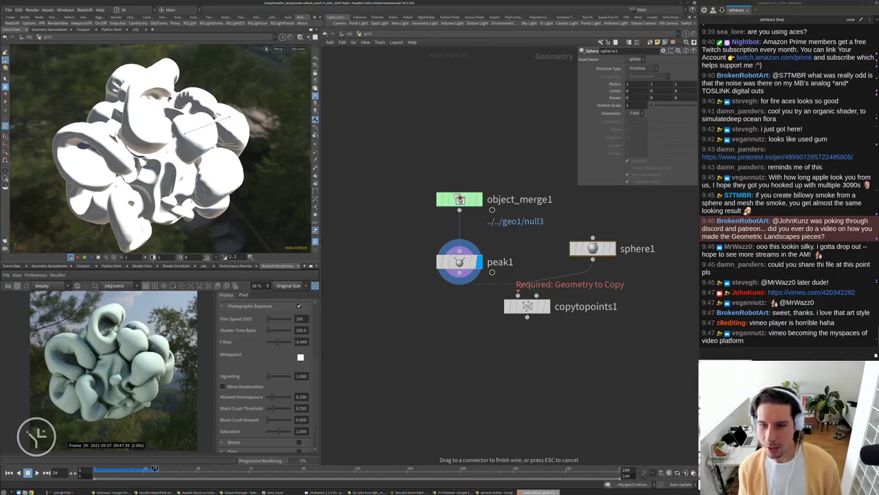
pyautogui.click(518, 294)
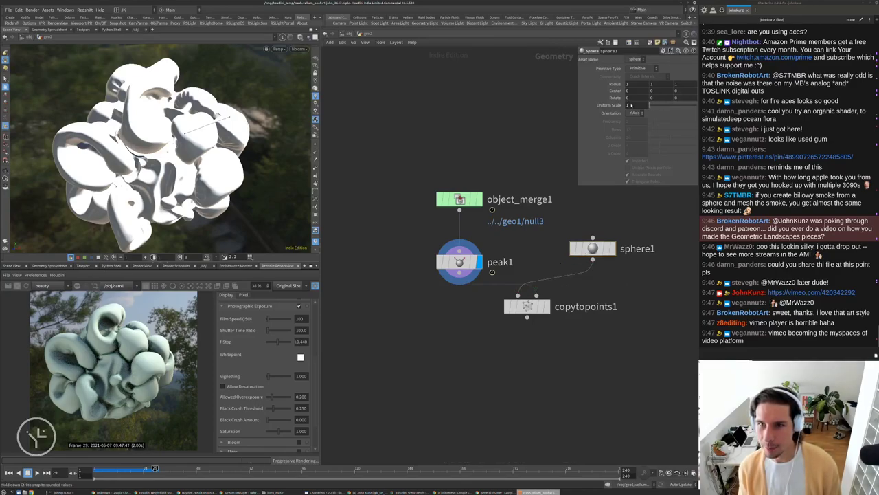
pyautogui.write('0.1')
pyautogui.press('Return')
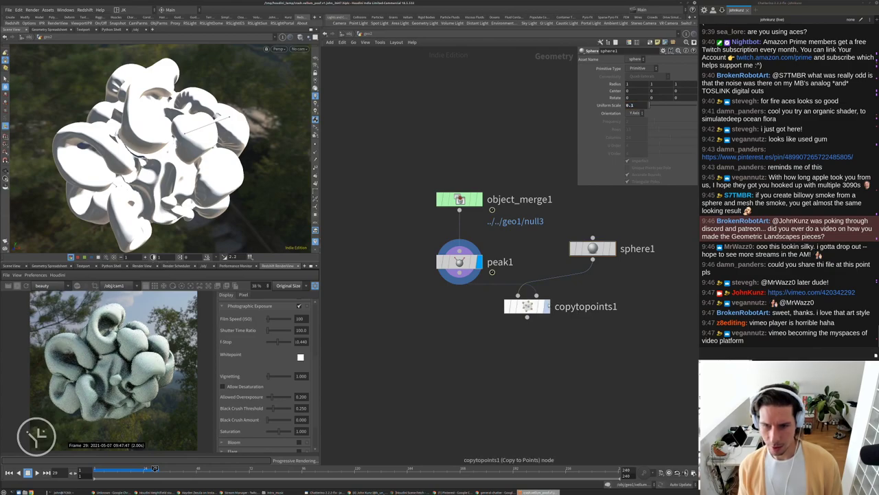
pyautogui.click(547, 307)
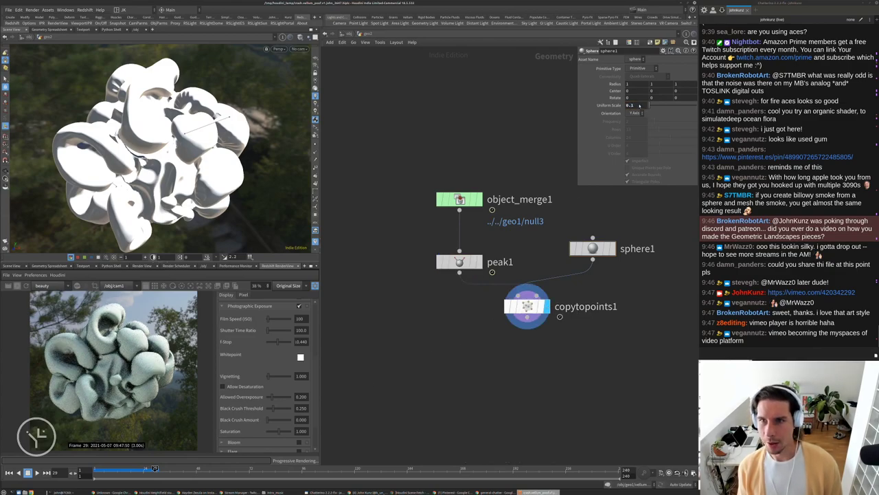
pyautogui.click(527, 306)
# Add a Scatter node directly under peak1 to feed copytopoints1's points.
pyautogui.press('Escape')
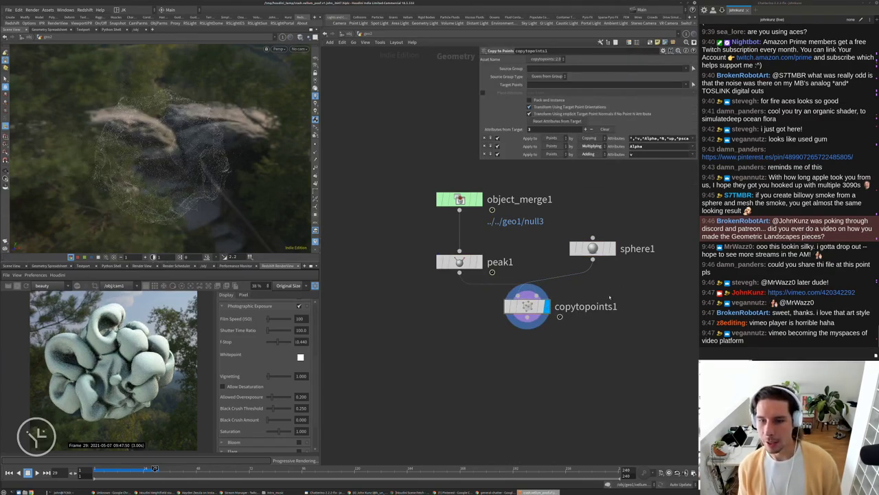
pyautogui.press('l')
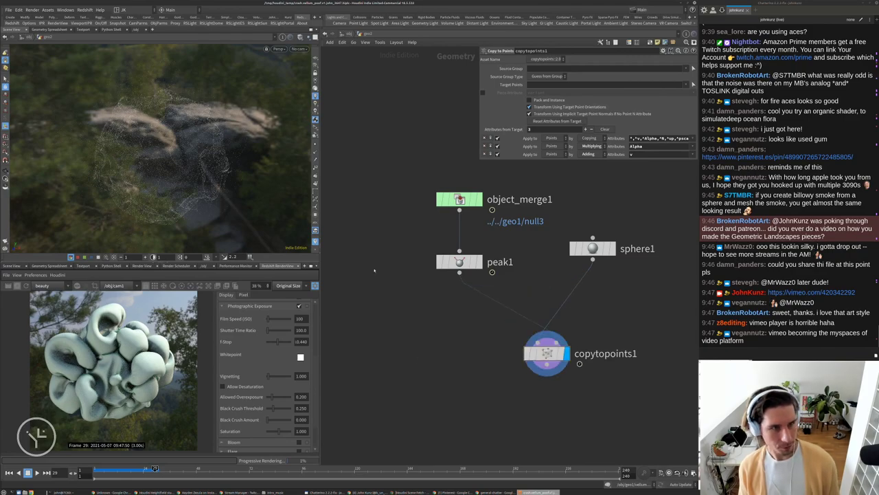
pyautogui.press('Tab')
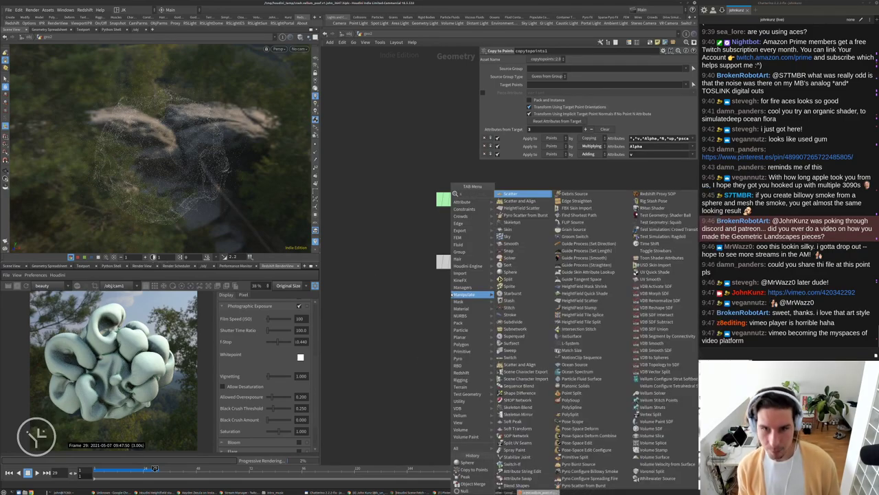
pyautogui.write('sca')
pyautogui.press('Return')
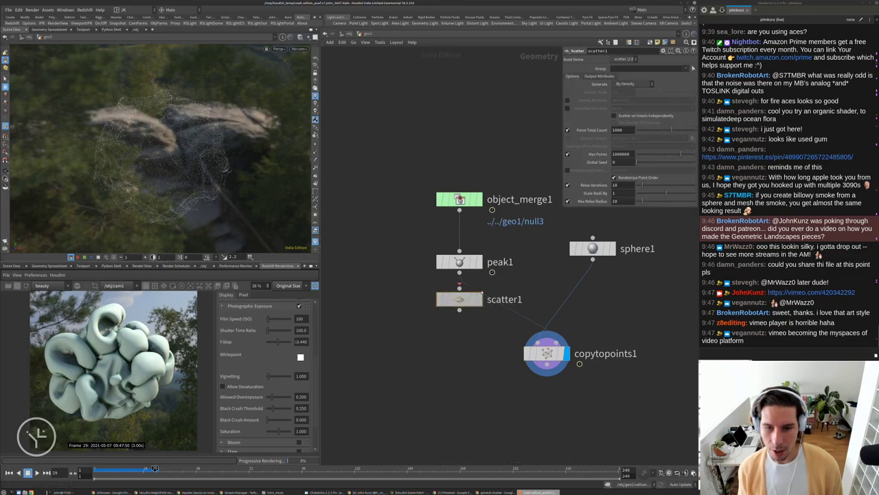
pyautogui.click(489, 289)
pyautogui.moveTo(488, 289); pyautogui.dragTo(459, 292)
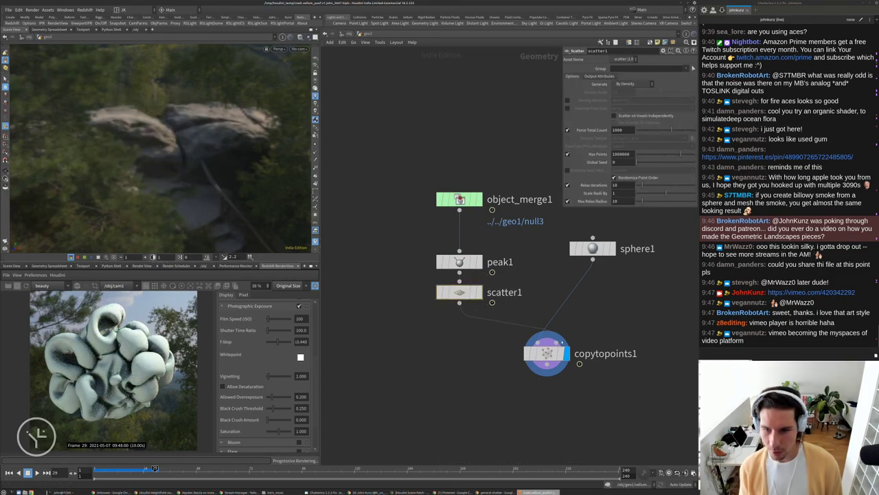
pyautogui.click(548, 353)
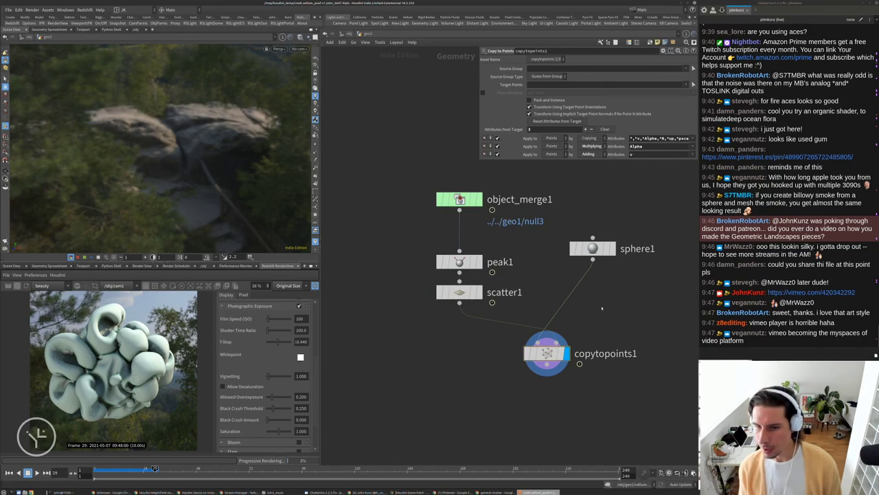
# Set sphere1's Uniform Scale to 5 and Primitive Type to Polygon.
pyautogui.moveTo(602, 309); pyautogui.dragTo(560, 291, button='middle')
pyautogui.click(552, 231)
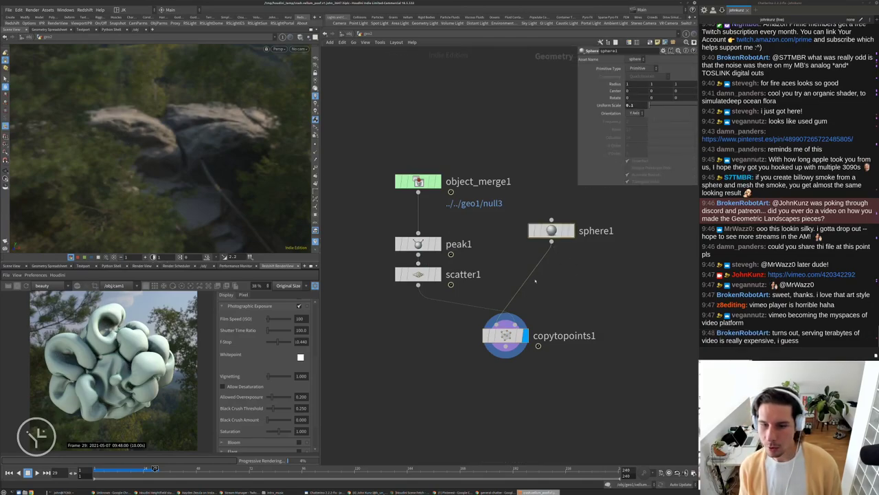
pyautogui.middleClick(418, 275)
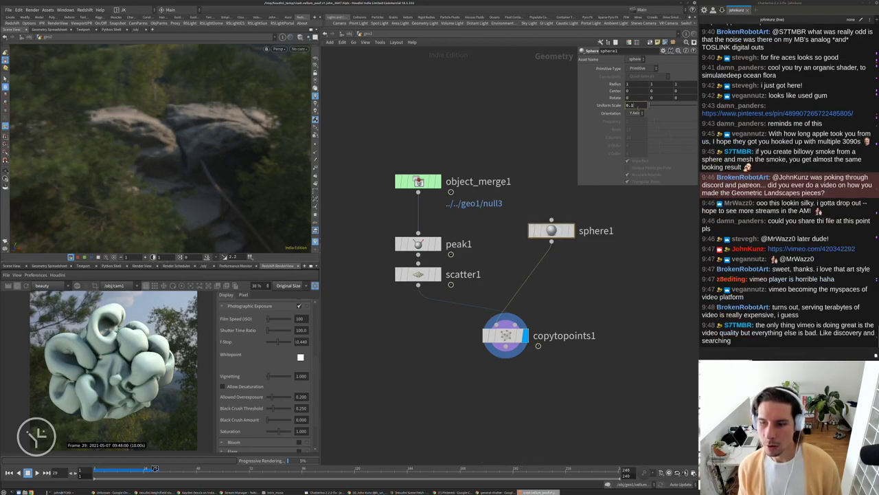
pyautogui.scroll(-3, 604, 289)
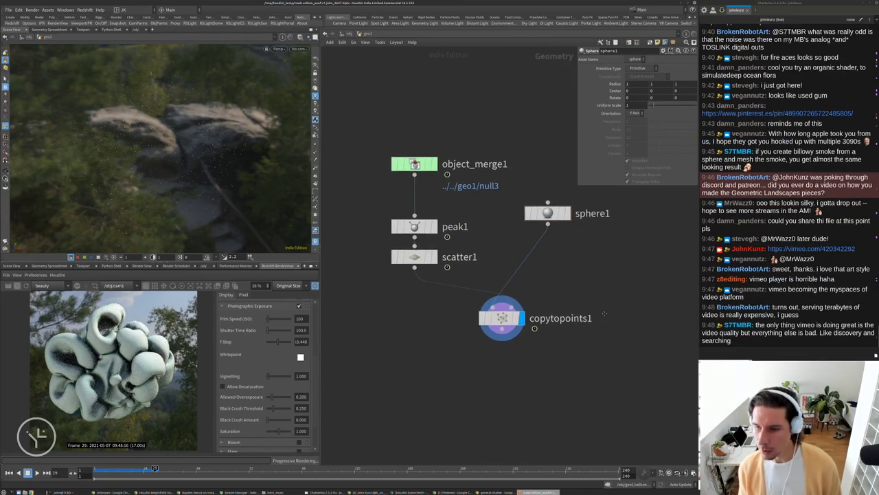
pyautogui.scroll(1, 601, 330)
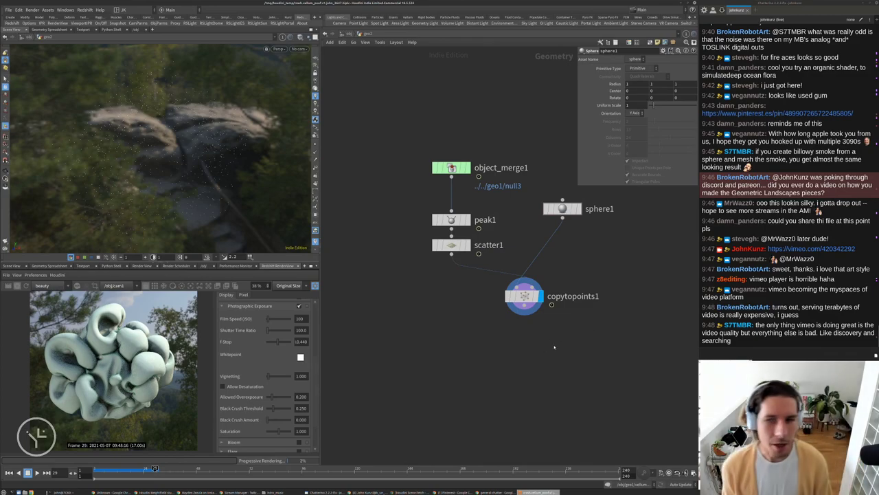
pyautogui.write('5')
pyautogui.press('Return')
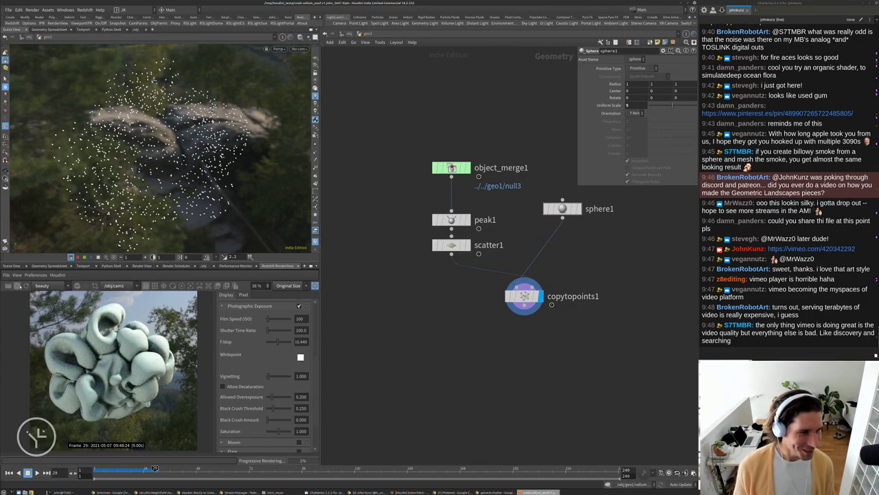
pyautogui.click(649, 68)
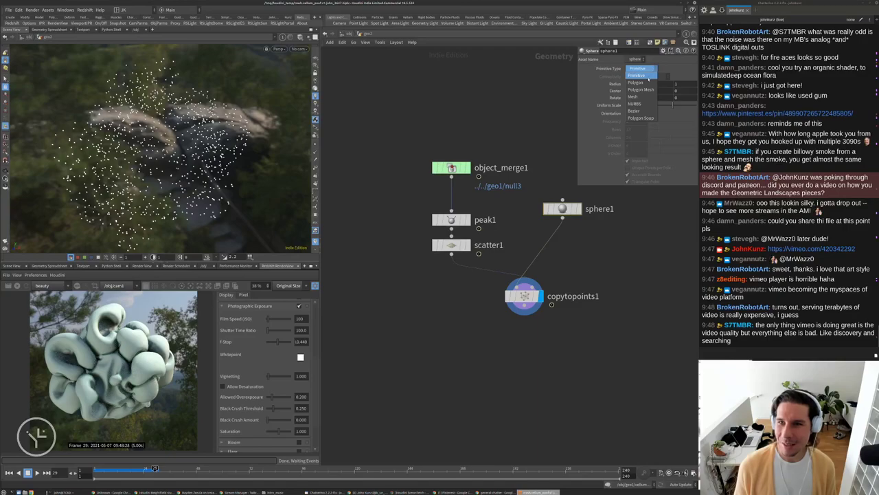
pyautogui.click(648, 82)
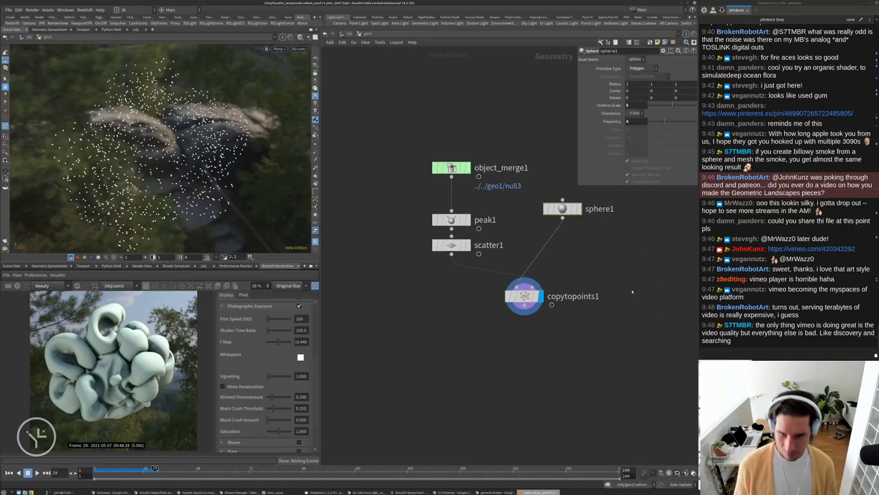
# Insert a Pack node between sphere1 and copytopoints1, then go up to /obj.
pyautogui.press('Tab')
pyautogui.write('pac')
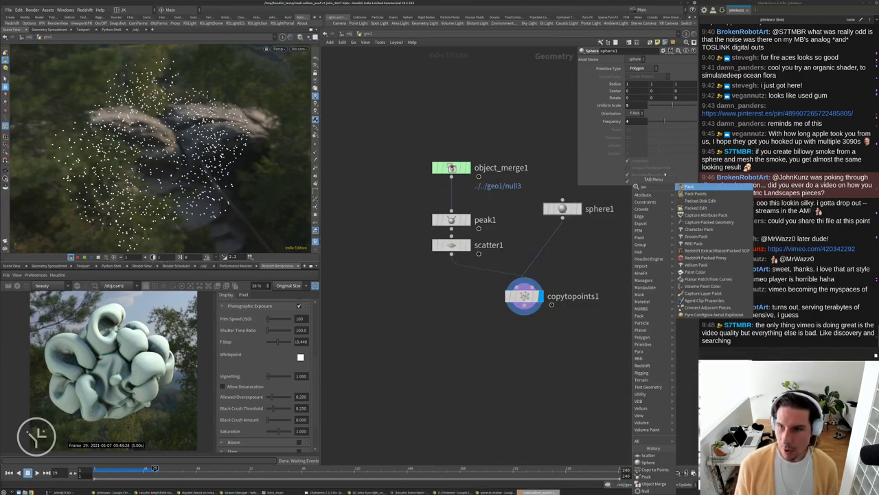
pyautogui.press('Return')
pyautogui.click(562, 237)
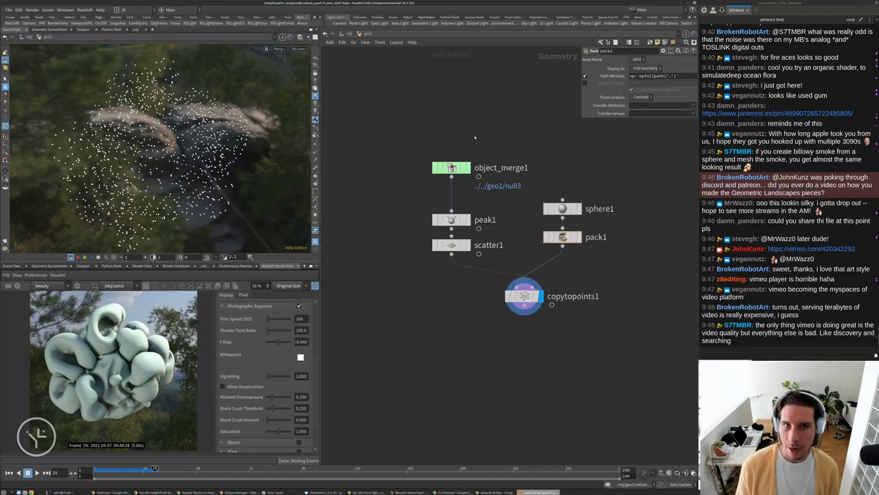
pyautogui.click(335, 32)
# Enable Instance SOP Level Packed Primitives in geo2's Redshift OBJ Instancing tab.
pyautogui.click(570, 69)
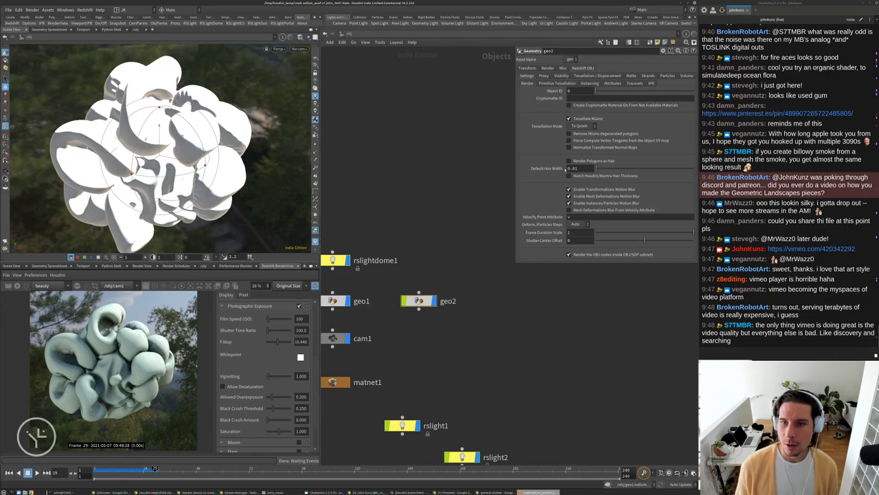
pyautogui.click(548, 84)
pyautogui.click(589, 83)
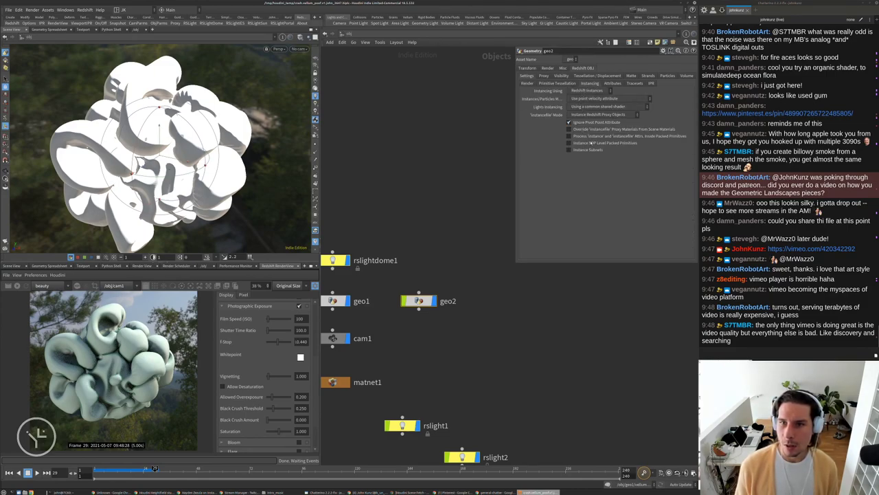
pyautogui.click(583, 143)
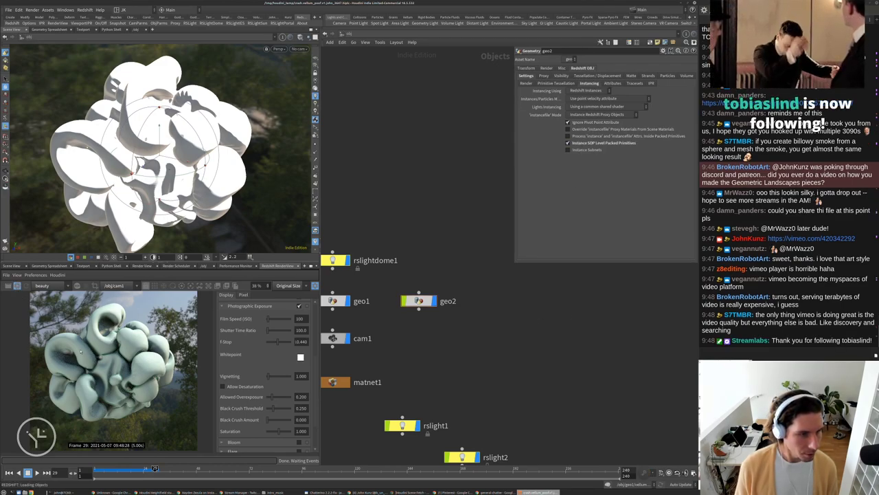
# Glance at the Bubble Coral reference pin in Chrome, then return to Houdini.
pyautogui.scroll(3, 69, 332)
pyautogui.scroll(1, 72, 335)
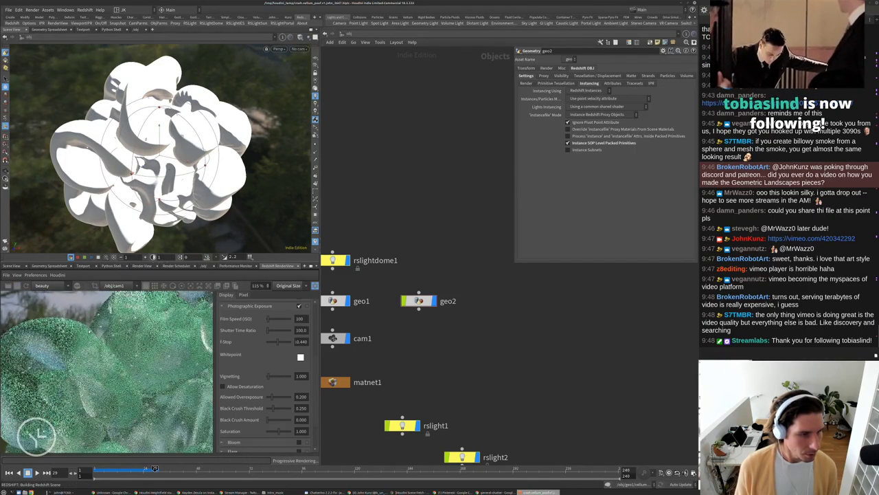
pyautogui.scroll(-1, 83, 344)
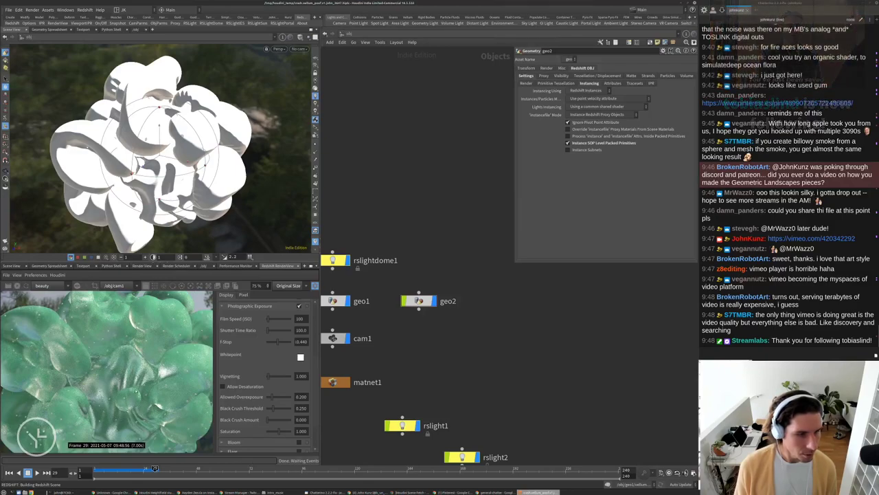
pyautogui.moveTo(419, 325); pyautogui.dragTo(459, 319, button='middle')
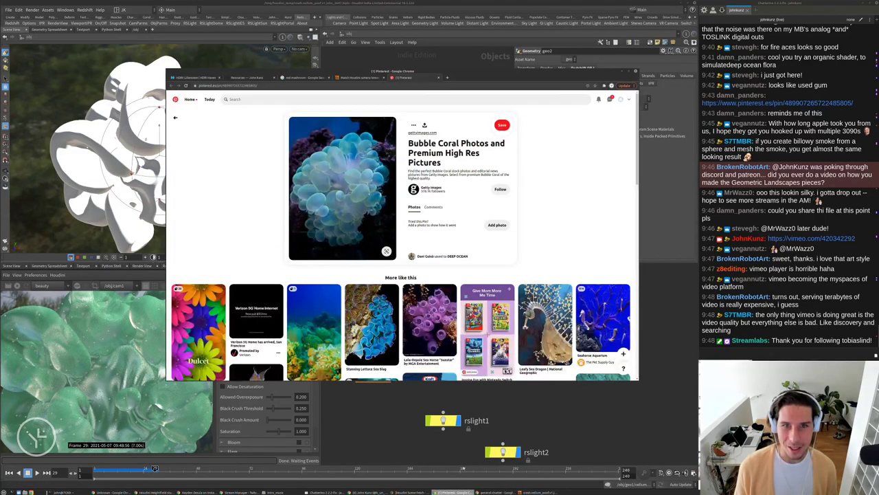
pyautogui.click(450, 492)
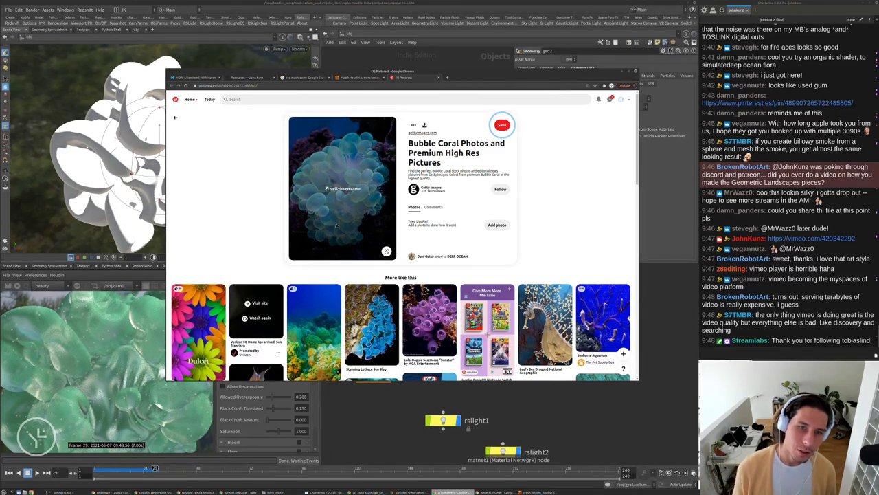
pyautogui.click(376, 417)
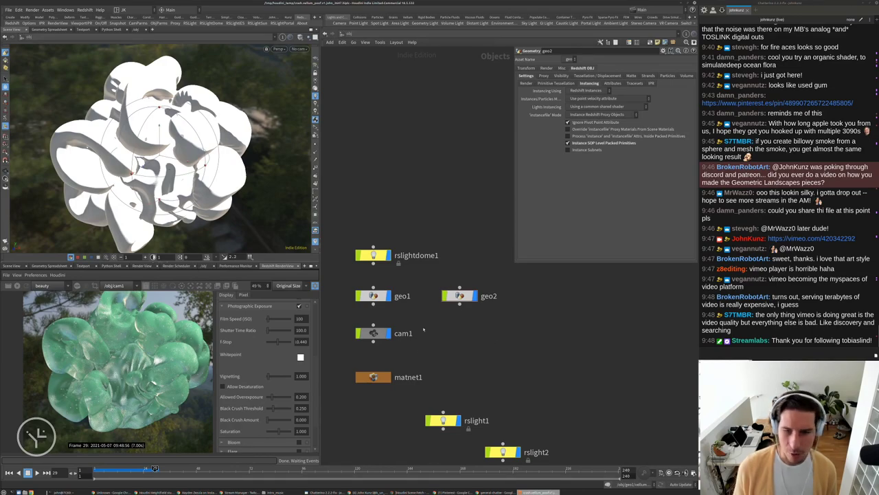
pyautogui.doubleClick(459, 295)
pyautogui.click(451, 245)
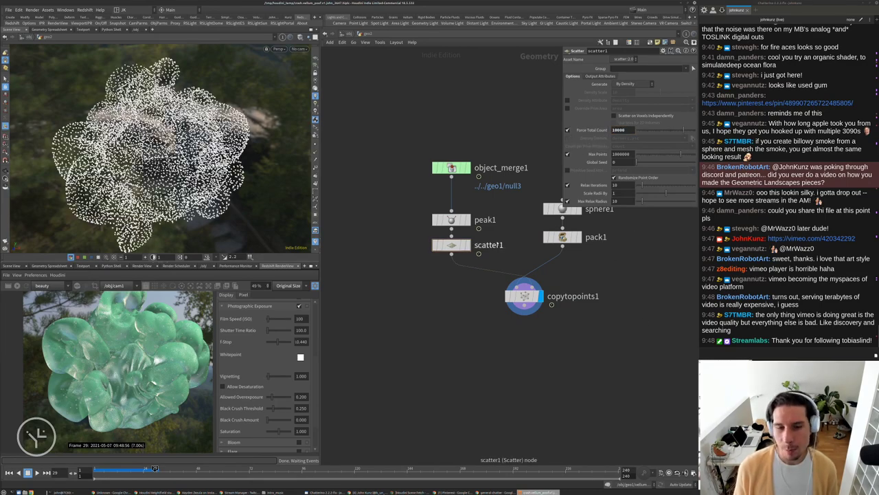
pyautogui.moveTo(498, 254); pyautogui.dragTo(454, 286, button='middle')
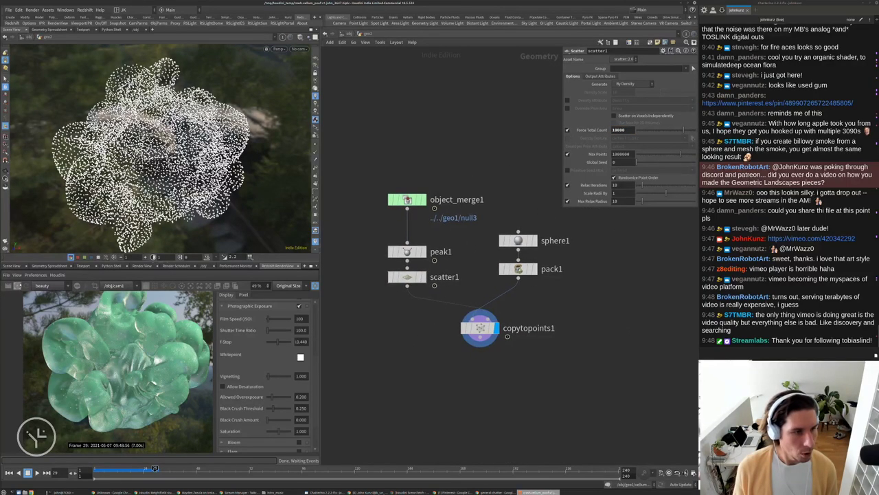
pyautogui.scroll(2, 137, 352)
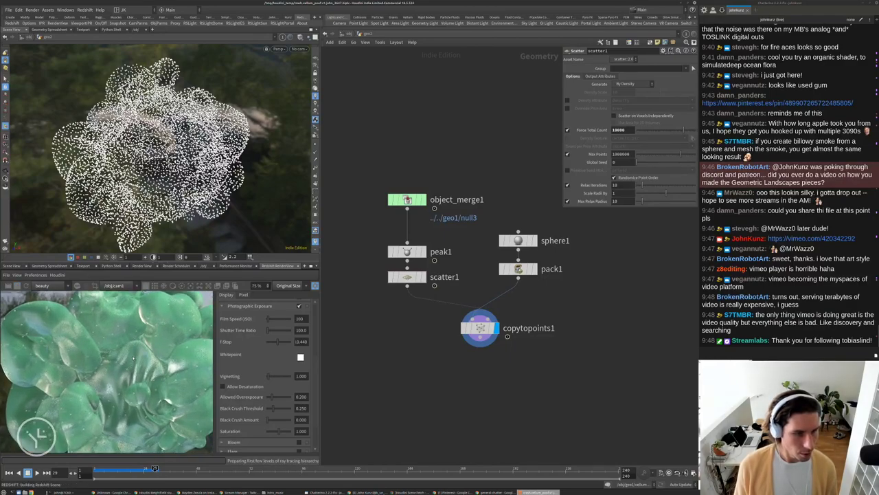
pyautogui.scroll(-2, 139, 354)
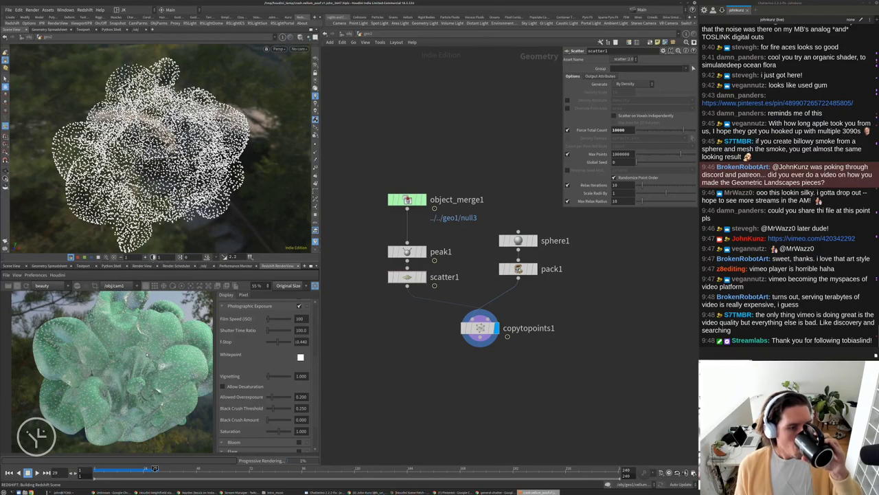
pyautogui.scroll(3, 158, 331)
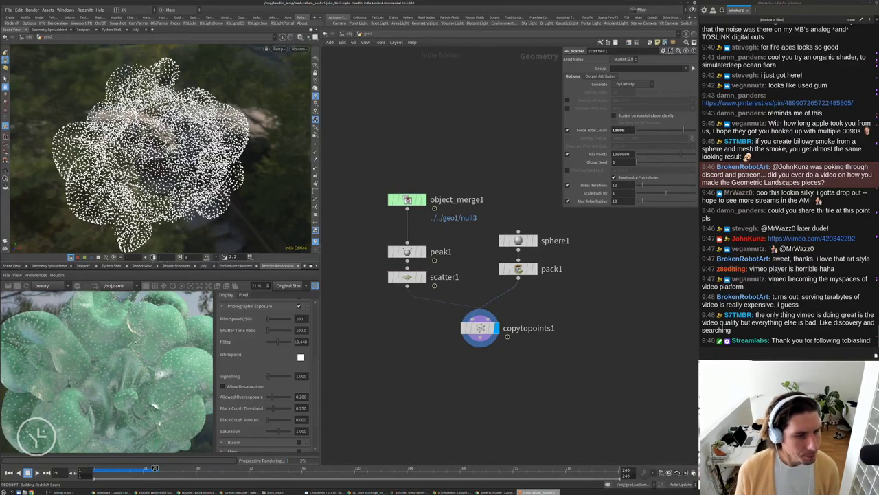
pyautogui.scroll(-3, 157, 346)
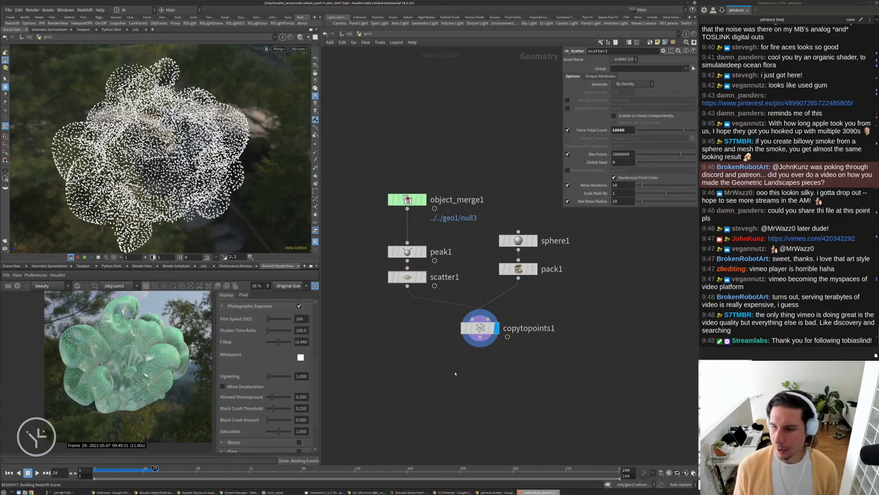
pyautogui.moveTo(455, 373); pyautogui.dragTo(430, 351, button='middle')
pyautogui.click(362, 33)
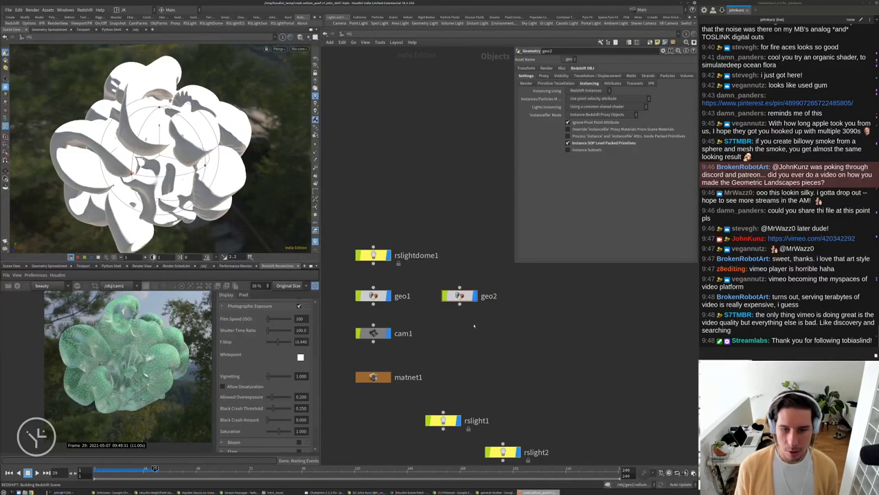
# In matnet1, duplicate Material1 as Material2 using the Iron preset, then return to /obj.
pyautogui.click(373, 295)
pyautogui.moveTo(400, 378); pyautogui.dragTo(426, 351, button='middle')
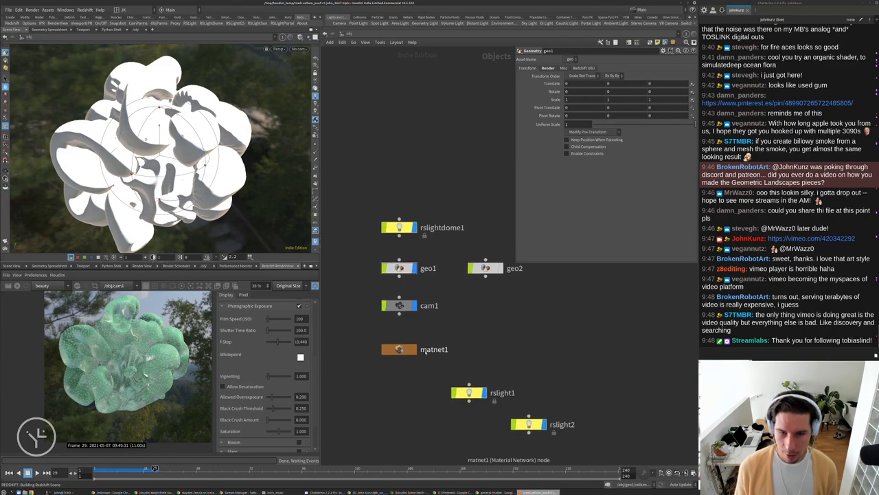
pyautogui.doubleClick(426, 350)
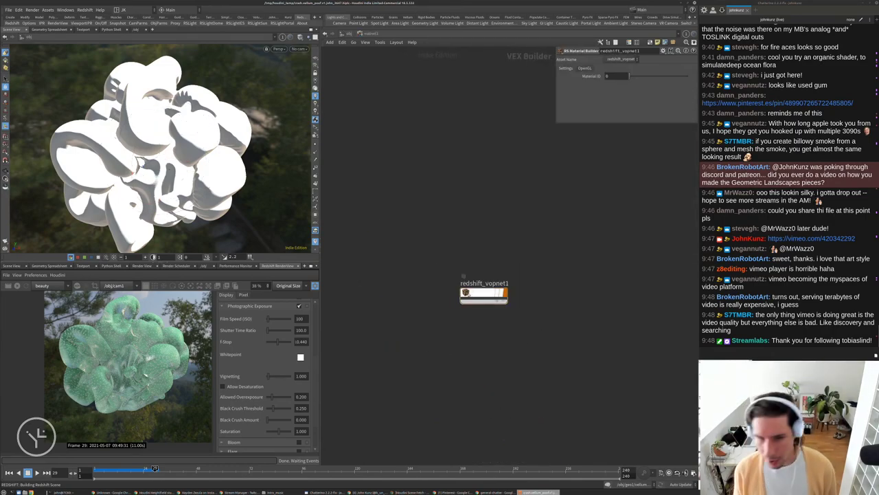
pyautogui.doubleClick(483, 293)
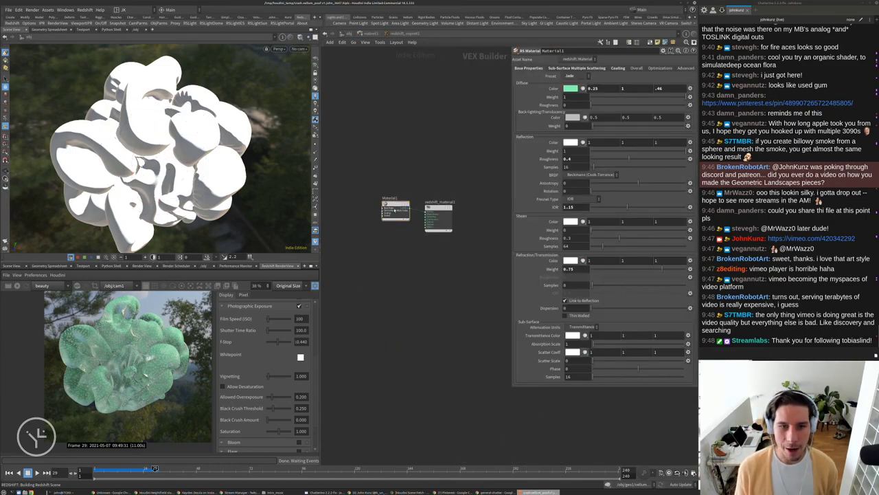
pyautogui.keyDown('alt'); pyautogui.moveTo(395, 210); pyautogui.dragTo(434, 159); pyautogui.keyUp('alt')
pyautogui.scroll(4, 395, 267)
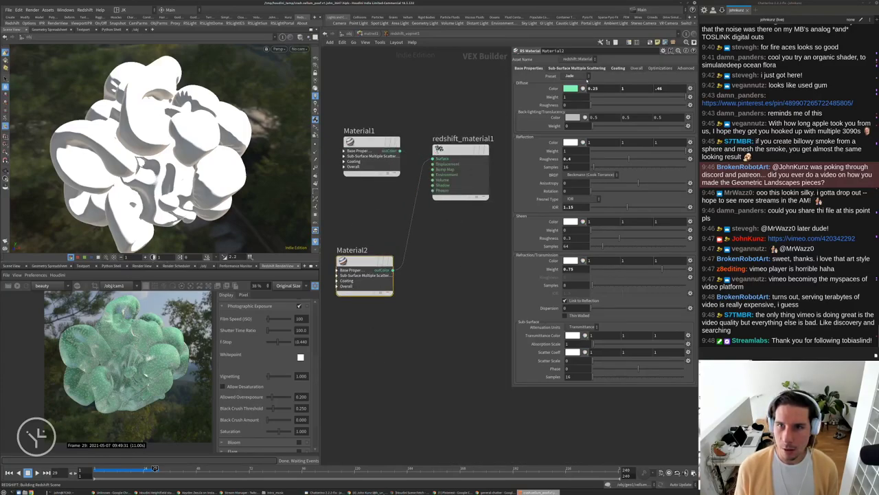
pyautogui.scroll(3, 587, 80)
pyautogui.scroll(2, 587, 75)
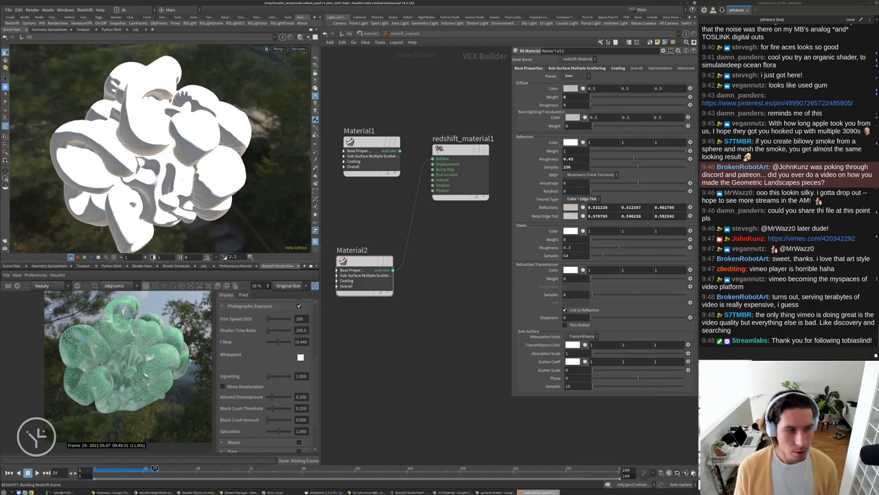
pyautogui.click(349, 34)
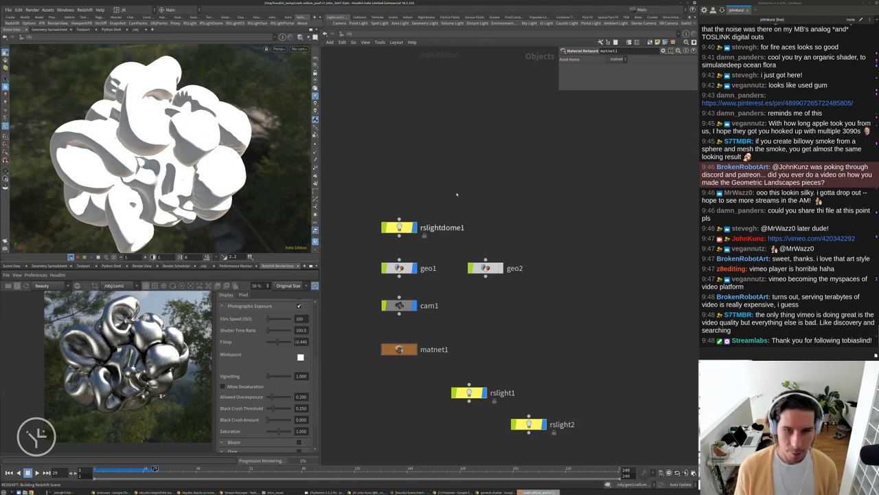
# Select rslight1 and set its Area Size to 5.
pyautogui.click(402, 251)
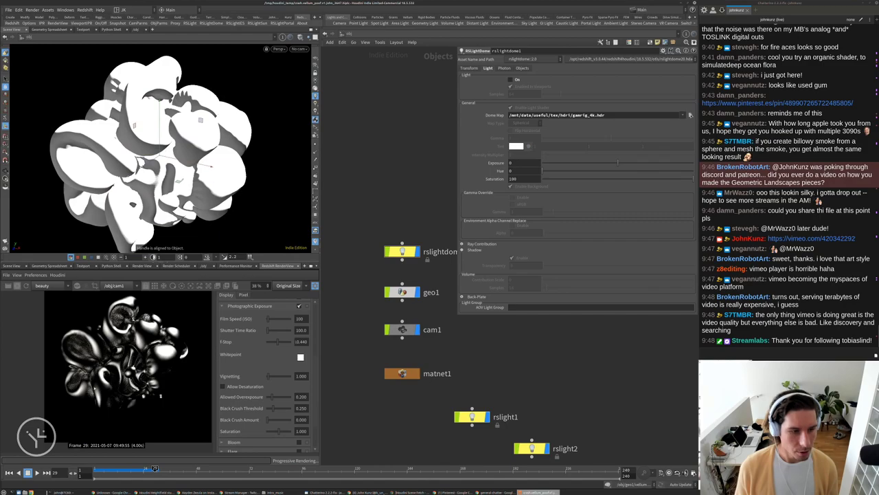
pyautogui.moveTo(487, 333); pyautogui.dragTo(452, 382, button='middle')
pyautogui.scroll(-2, 451, 382)
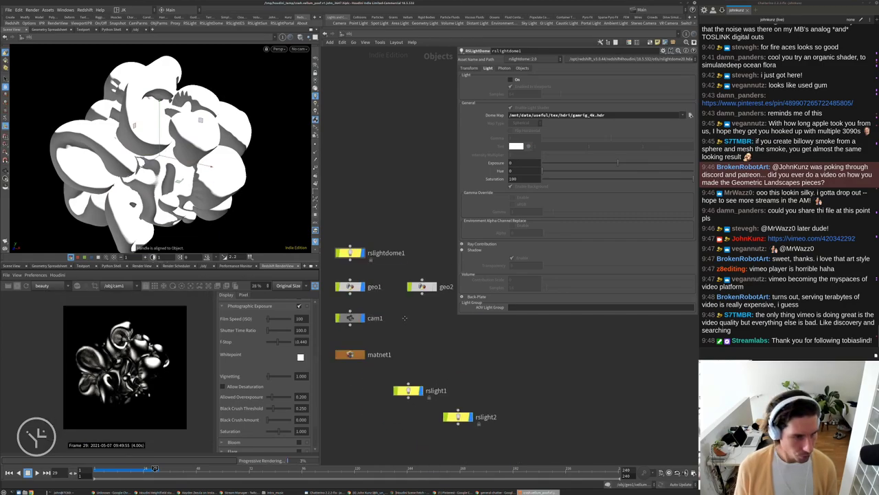
pyautogui.click(401, 379)
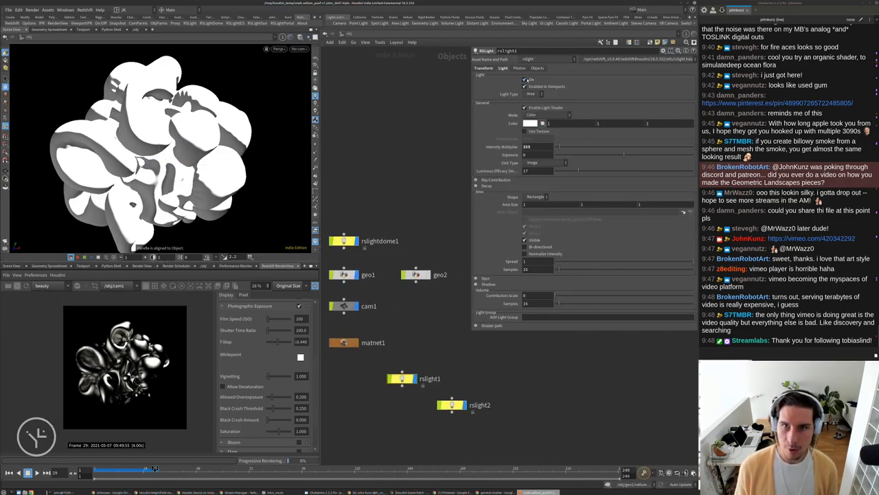
pyautogui.click(526, 81)
pyautogui.click(527, 80)
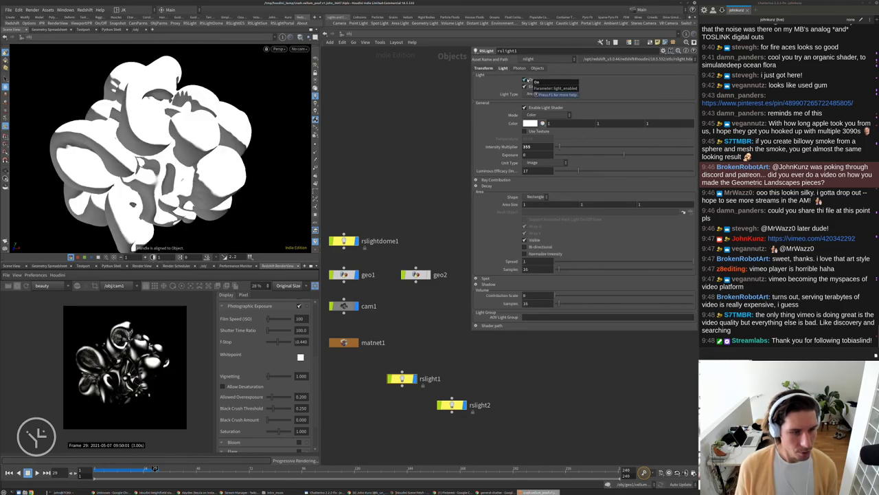
pyautogui.moveTo(514, 205); pyautogui.dragTo(485, 204, button='middle')
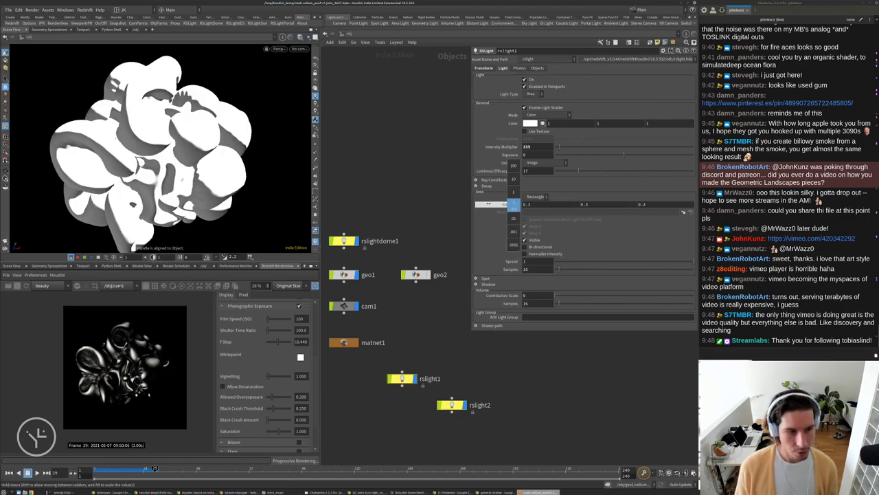
pyautogui.moveTo(511, 205); pyautogui.dragTo(515, 216, button='middle')
pyautogui.click(527, 204)
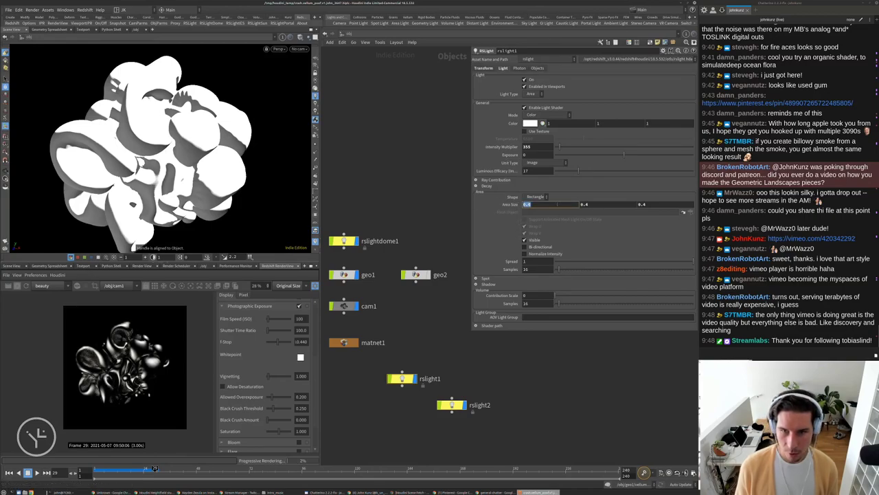
pyautogui.press('Return')
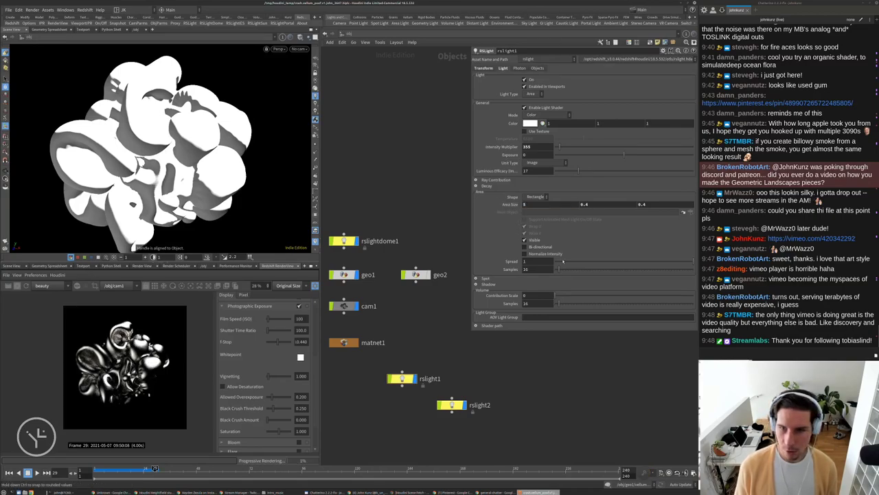
# Reduce rslight1's Spread to about 0.32 and set its Intensity Multiplier to 25.
pyautogui.moveTo(687, 262); pyautogui.dragTo(602, 263)
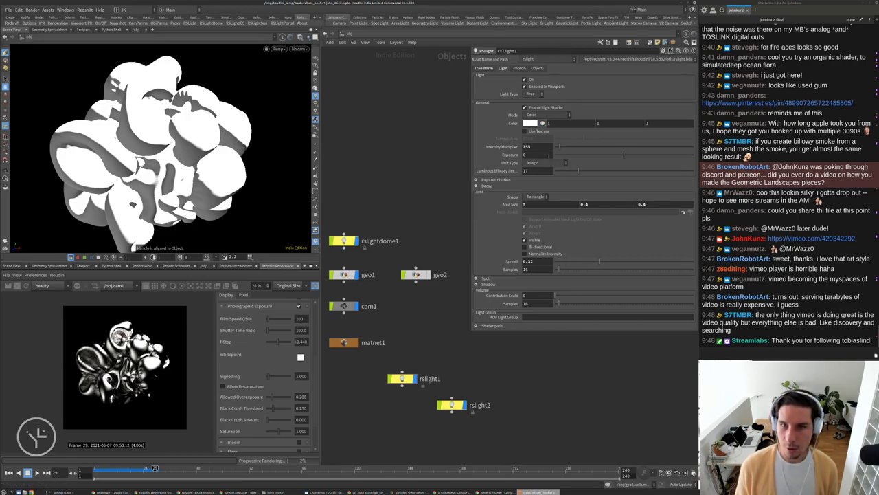
pyautogui.doubleClick(536, 146)
pyautogui.write('25')
pyautogui.press('Return')
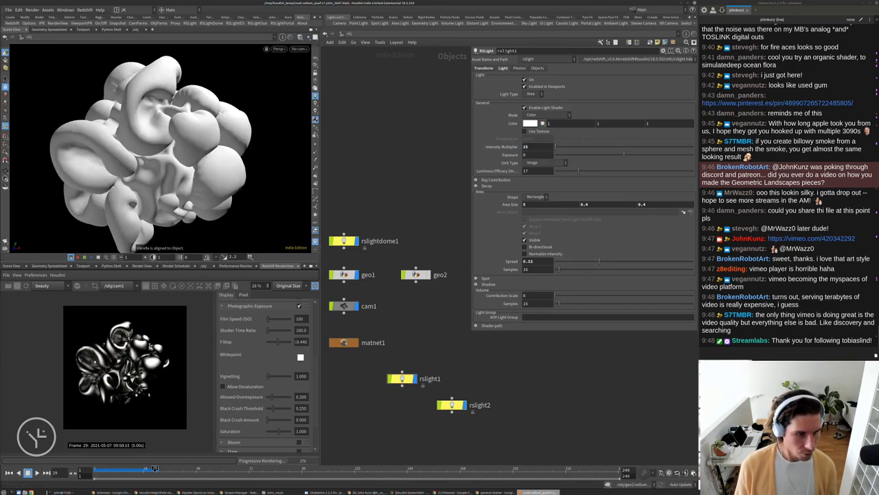
pyautogui.scroll(1, 158, 371)
# Check rslight2's settings, then dive into the geo1 network.
pyautogui.click(451, 403)
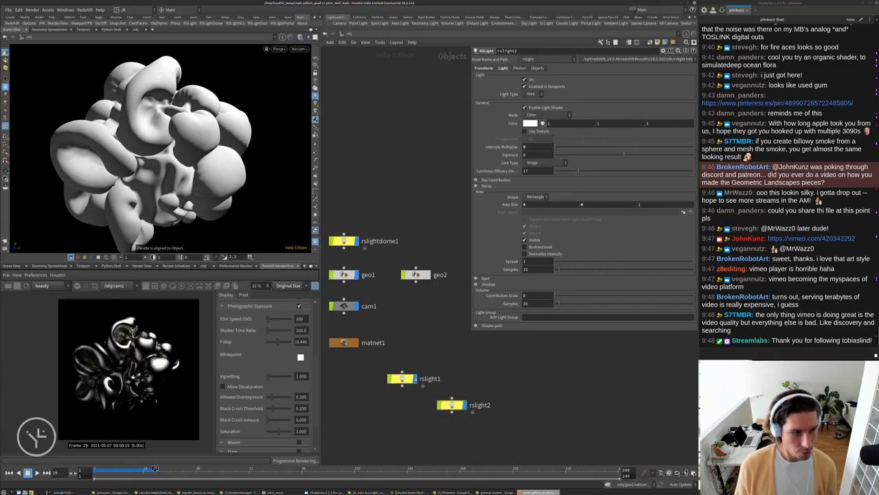
pyautogui.scroll(3, 114, 369)
pyautogui.scroll(-4, 113, 369)
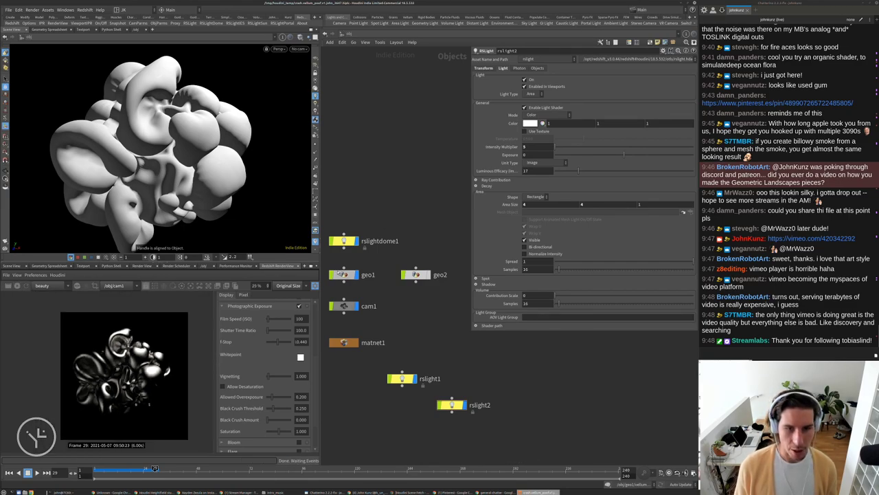
pyautogui.doubleClick(343, 275)
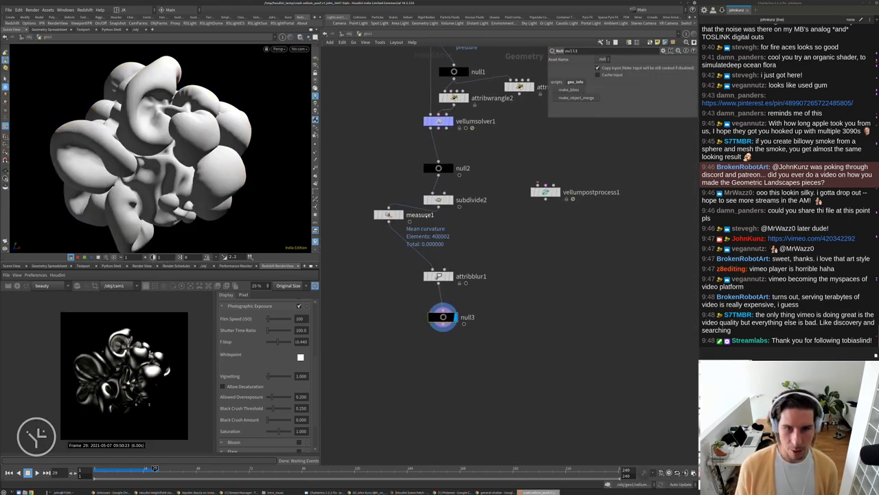
# Bypass attribblur1, jump to frame 14 and view the scene through cam1.
pyautogui.click(425, 276)
pyautogui.click(426, 276)
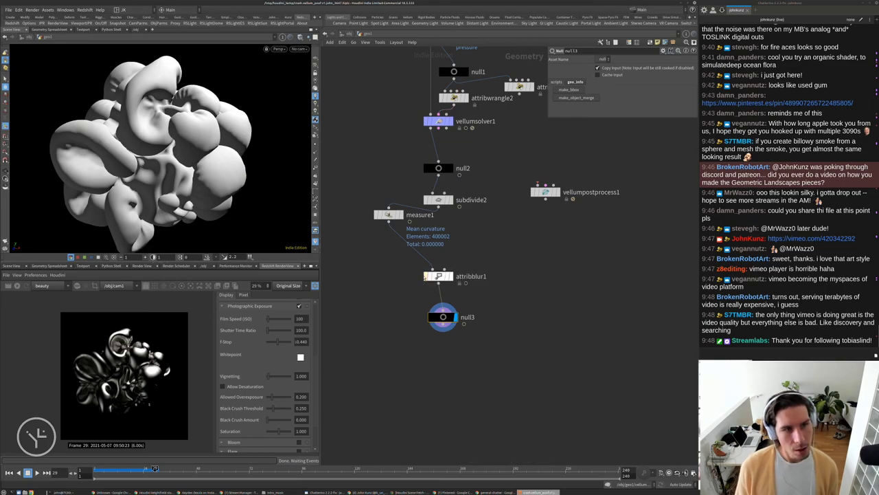
pyautogui.click(426, 276)
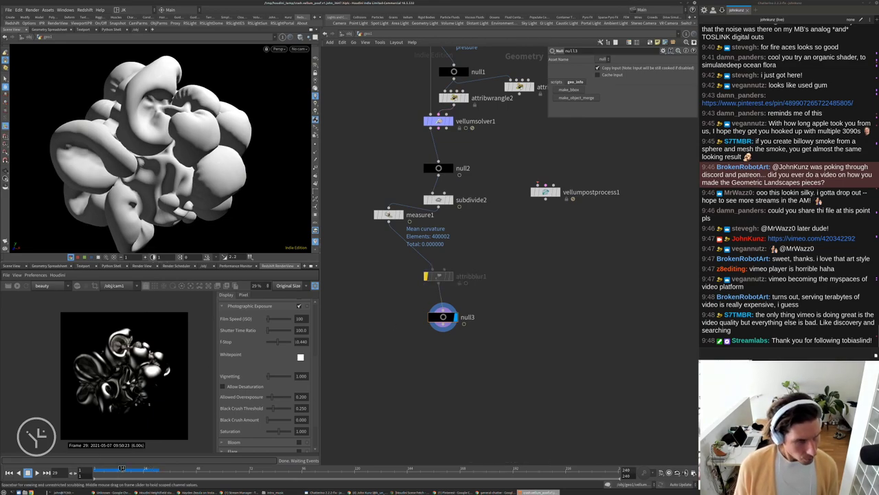
pyautogui.click(122, 469)
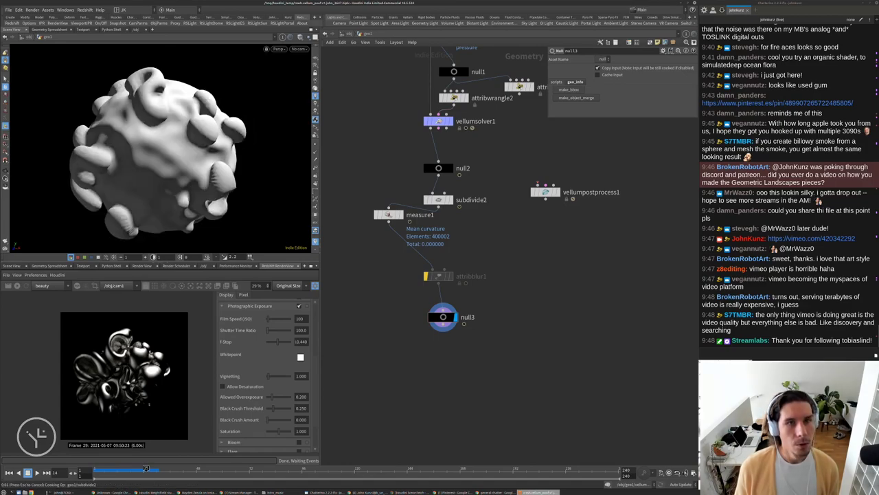
pyautogui.click(299, 48)
pyautogui.click(316, 84)
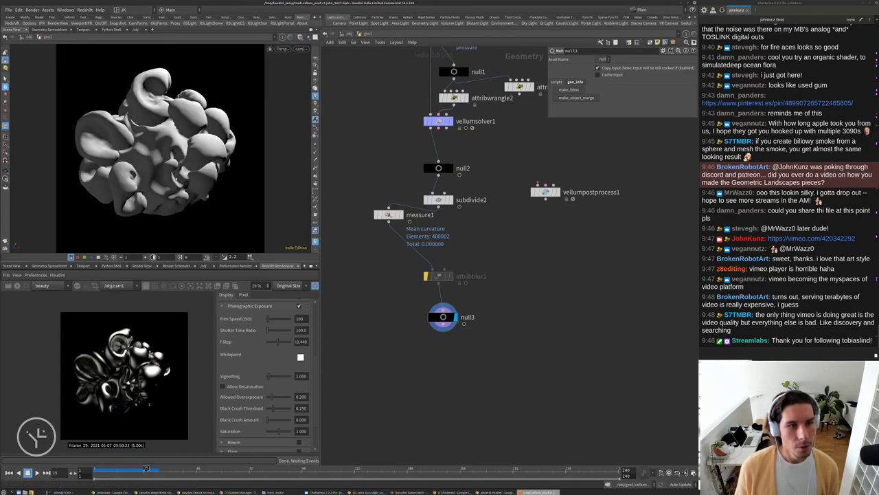
# Insert a Normal node between attribblur1 and null3 with Cusp Angle 180.
pyautogui.press('Tab')
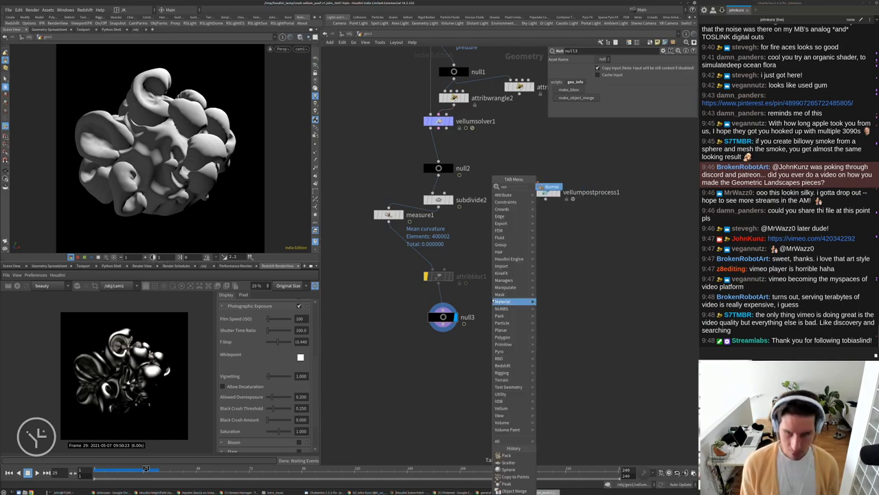
pyautogui.click(493, 300)
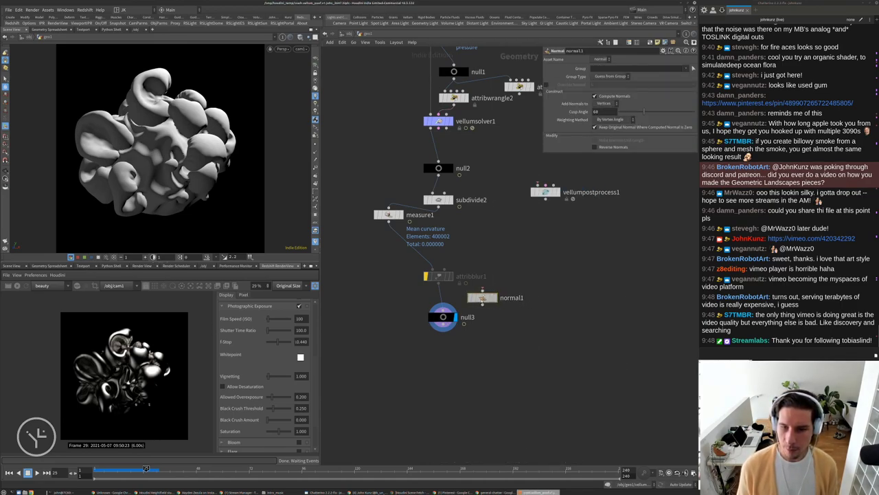
pyautogui.click(438, 296)
pyautogui.moveTo(643, 111)
pyautogui.mouseDown()
pyautogui.moveTo(635, 110)
pyautogui.moveTo(654, 110)
pyautogui.mouseUp()
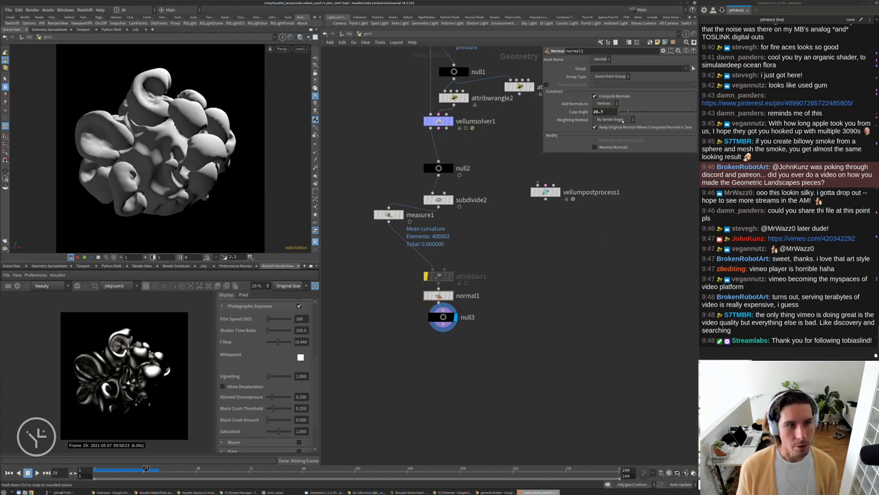
pyautogui.moveTo(634, 121); pyautogui.dragTo(694, 114)
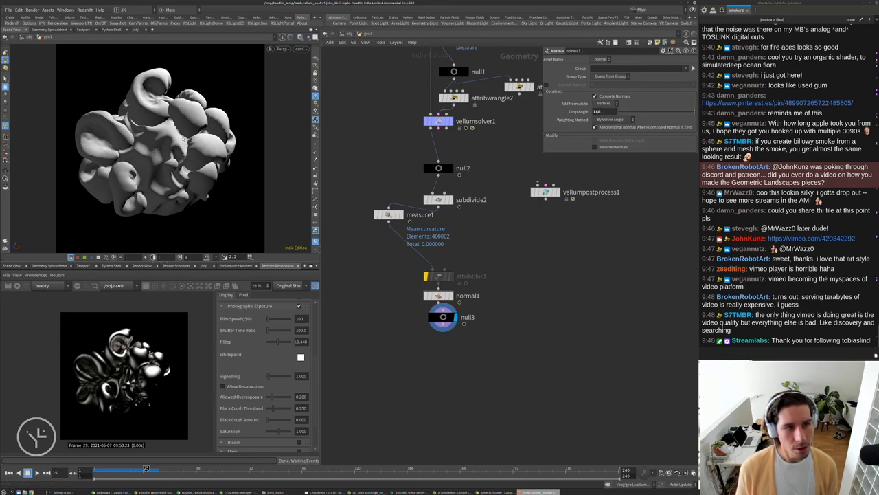
# Set normal1's Weighting Method to By Face Area, keeping normals on Vertices.
pyautogui.click(615, 120)
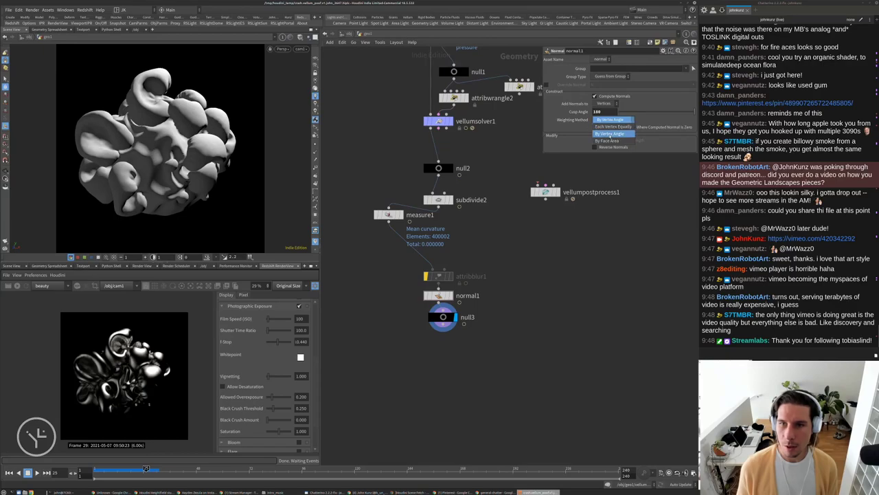
pyautogui.click(609, 139)
pyautogui.click(605, 103)
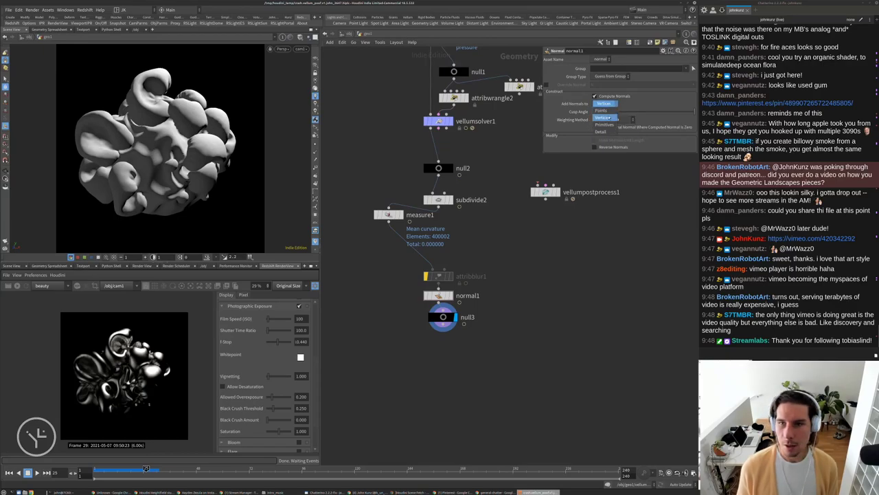
pyautogui.click(604, 104)
pyautogui.click(606, 104)
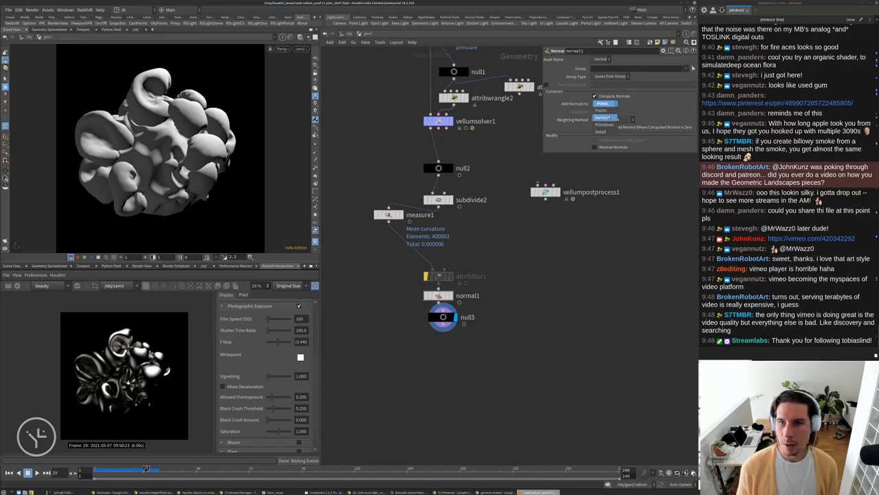
pyautogui.click(603, 117)
pyautogui.click(614, 120)
pyautogui.click(609, 127)
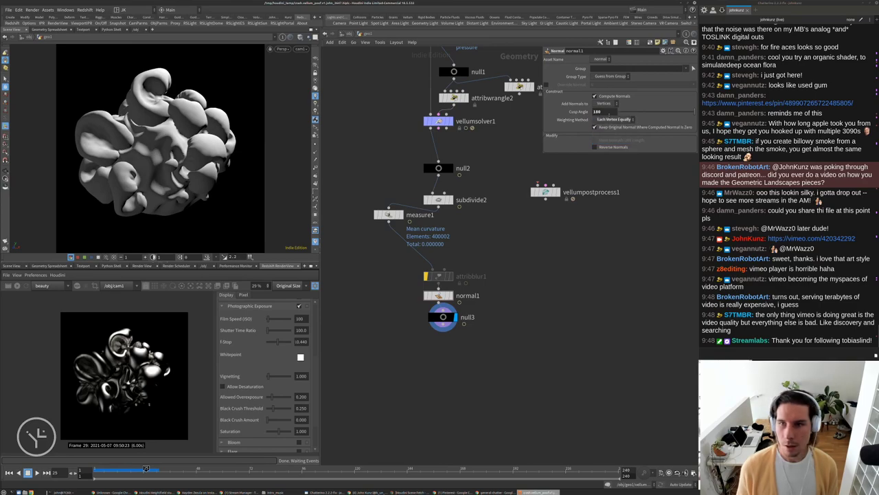
pyautogui.click(615, 120)
pyautogui.click(609, 130)
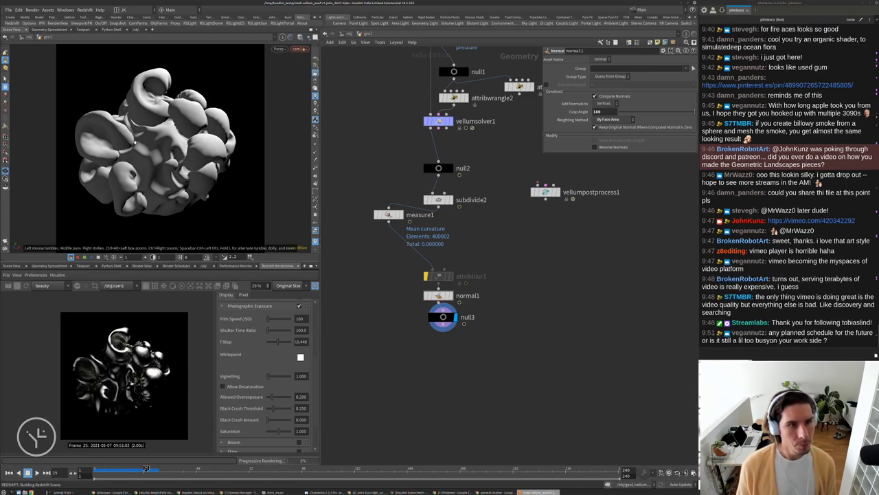
# Orbit around the blob, then press U to go from geo1 up to /obj.
pyautogui.scroll(8, 145, 147)
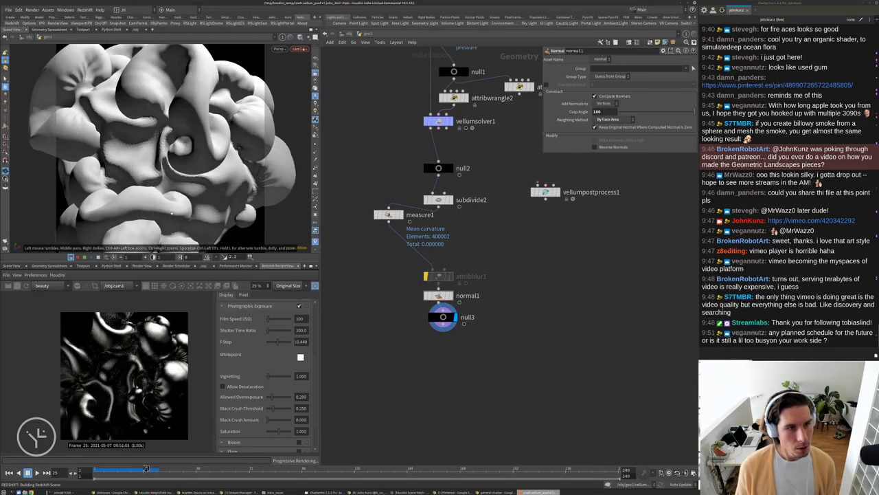
pyautogui.moveTo(166, 204); pyautogui.dragTo(152, 173)
pyautogui.scroll(-3, 213, 192)
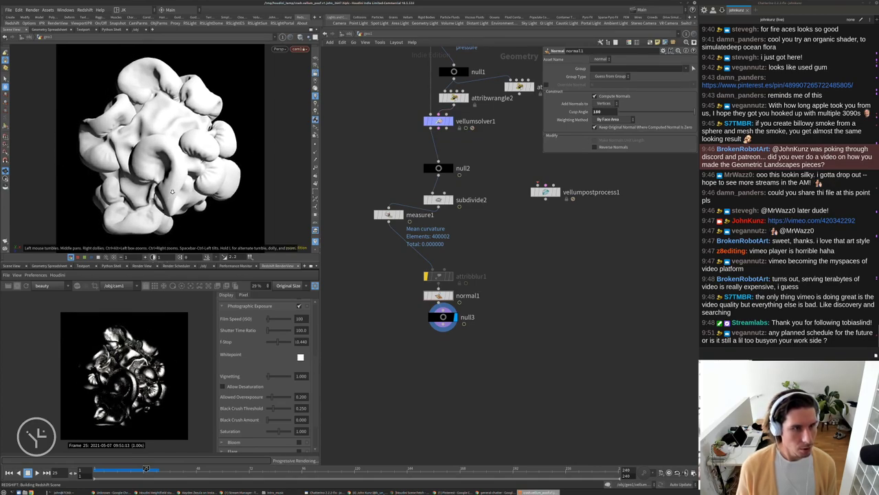
pyautogui.scroll(-2, 502, 347)
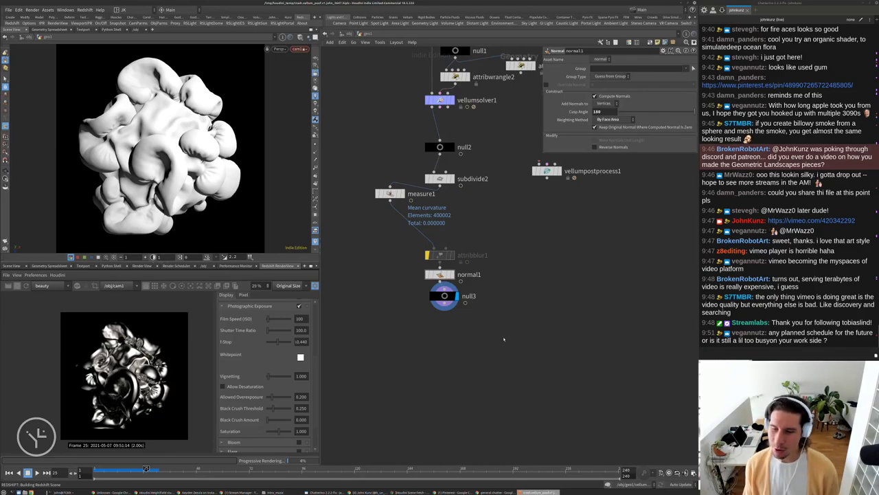
pyautogui.press('u')
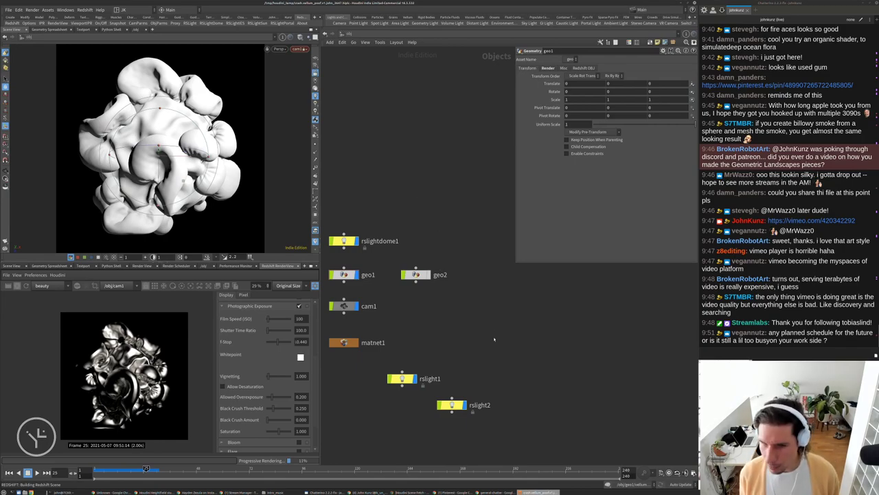
pyautogui.moveTo(493, 339); pyautogui.dragTo(506, 298, button='middle')
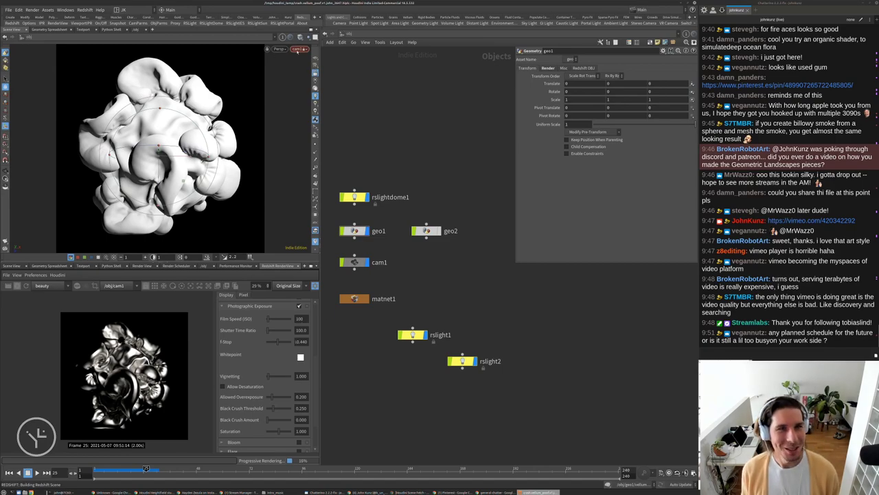
# Look through rslight1 and tumble to swing the light to a new angle around the blob.
pyautogui.click(299, 50)
pyautogui.moveTo(309, 93)
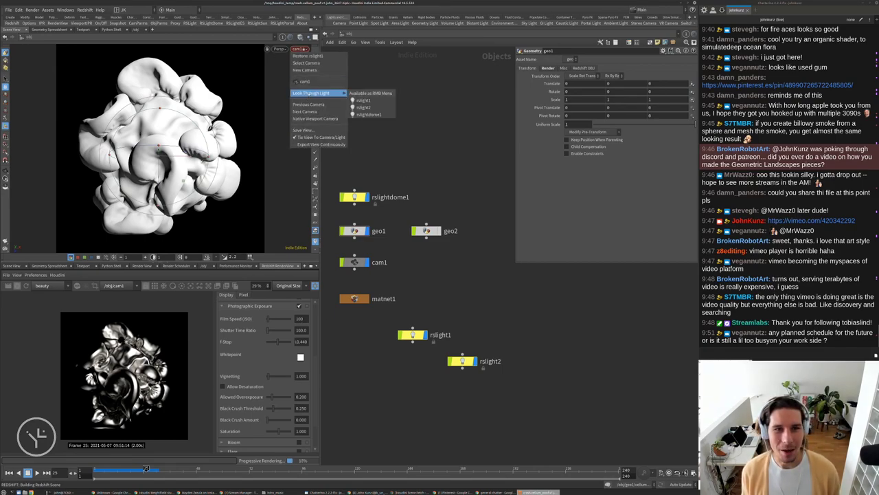
pyautogui.click(362, 100)
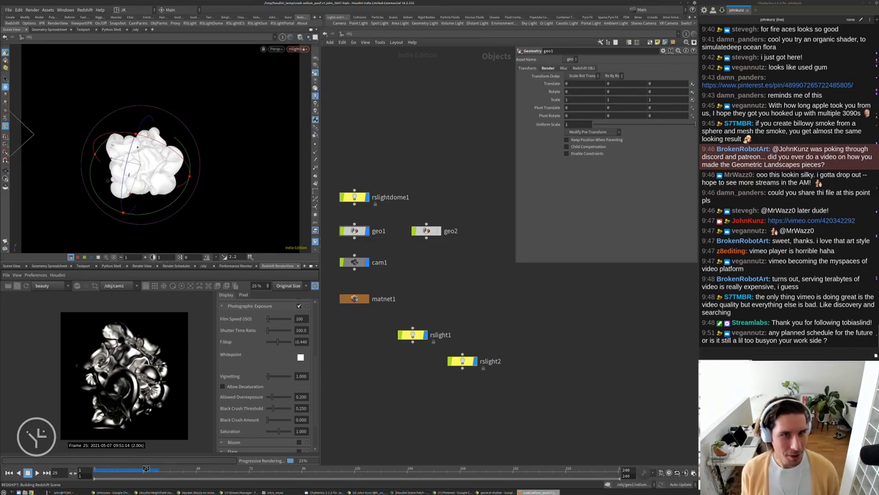
pyautogui.moveTo(218, 197); pyautogui.dragTo(275, 176)
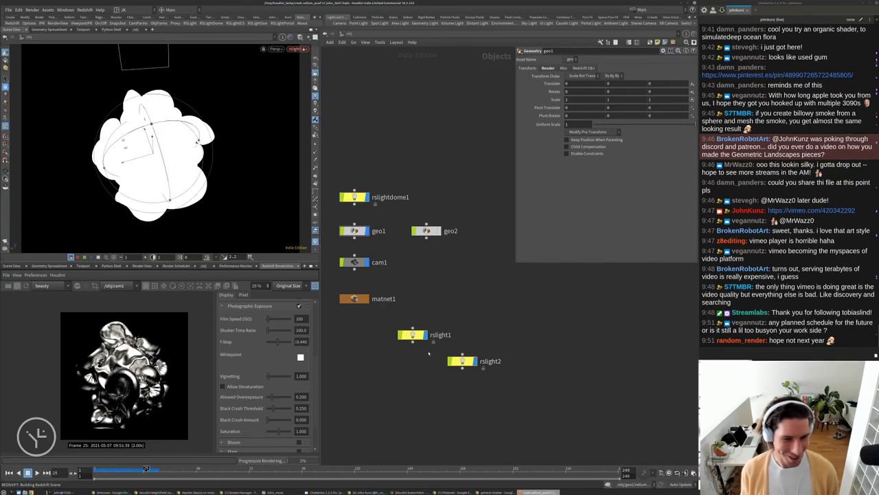
pyautogui.click(413, 334)
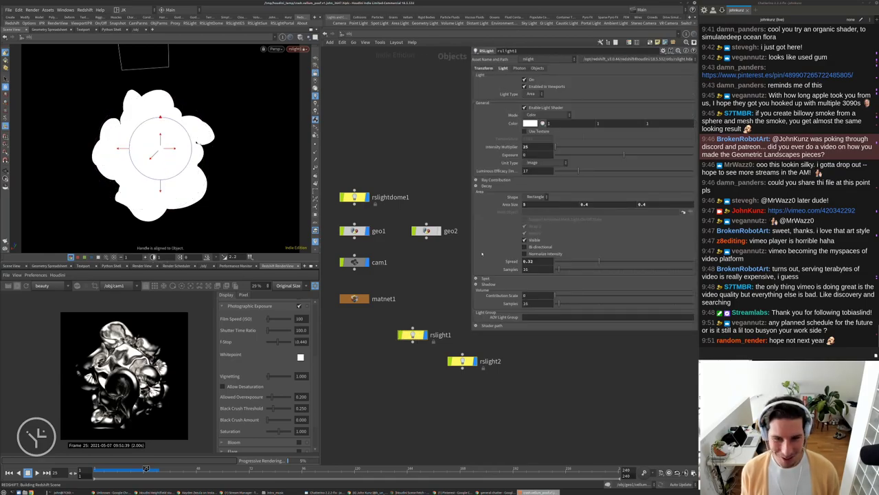
# Set rslight2's colour to pure red (1, 0, 0).
pyautogui.click(462, 361)
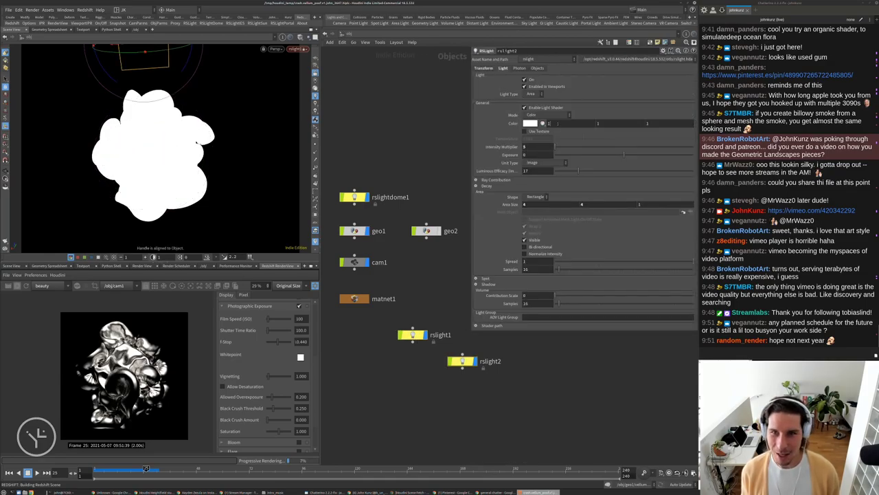
pyautogui.moveTo(549, 123); pyautogui.dragTo(664, 150)
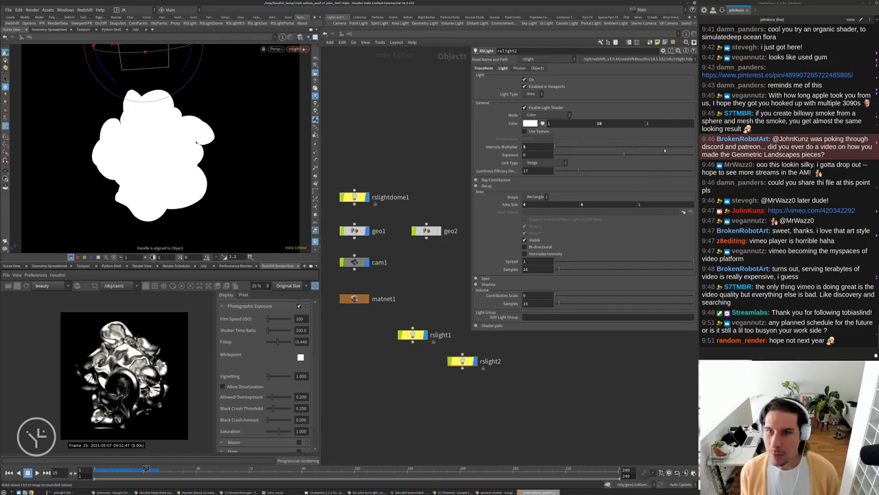
pyautogui.write('0')
pyautogui.press('Tab')
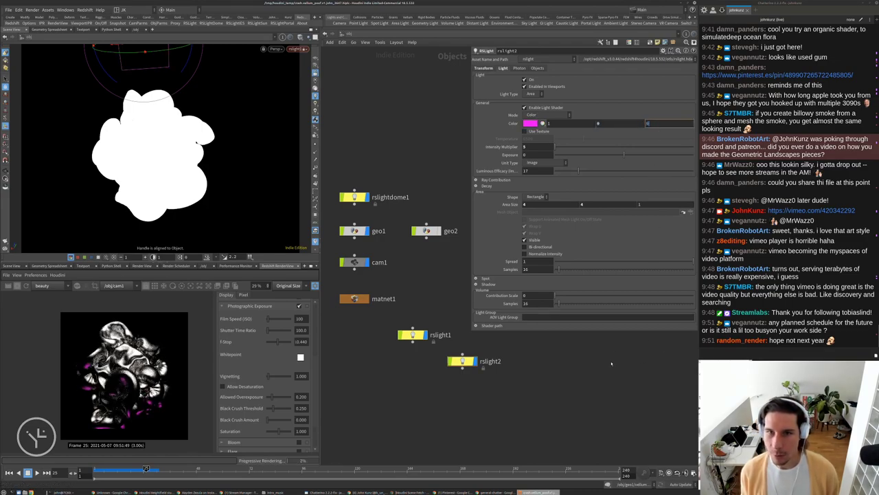
pyautogui.write('0')
pyautogui.press('Return')
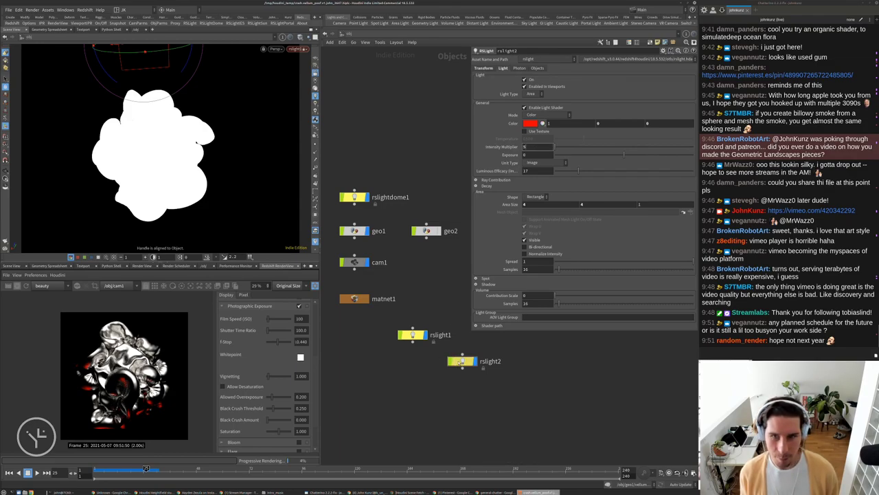
pyautogui.click(412, 335)
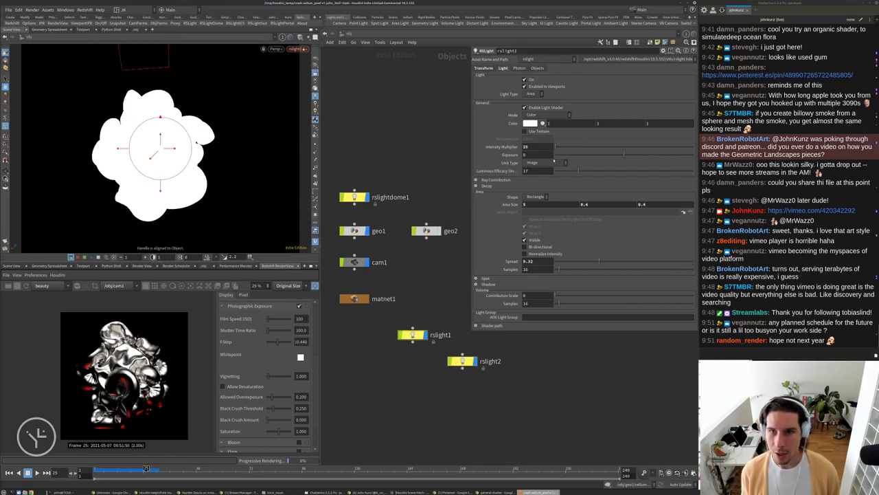
# Shrink rslight1's area size, setting its second dimension to 2.
pyautogui.moveTo(565, 204); pyautogui.dragTo(529, 204)
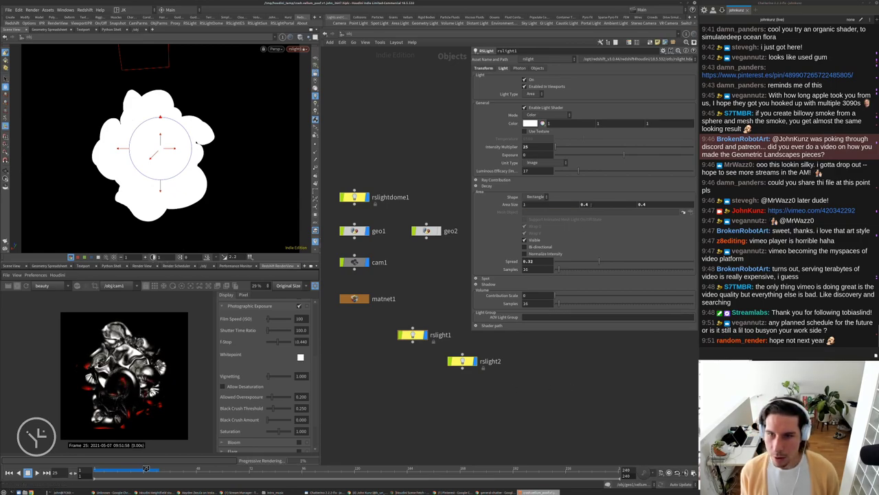
pyautogui.write('5')
pyautogui.press('Return')
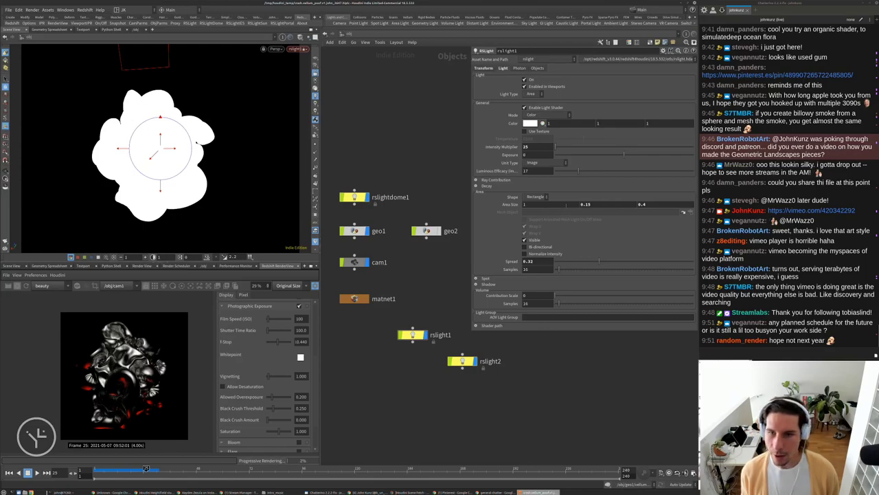
pyautogui.write('.1')
pyautogui.press('Tab')
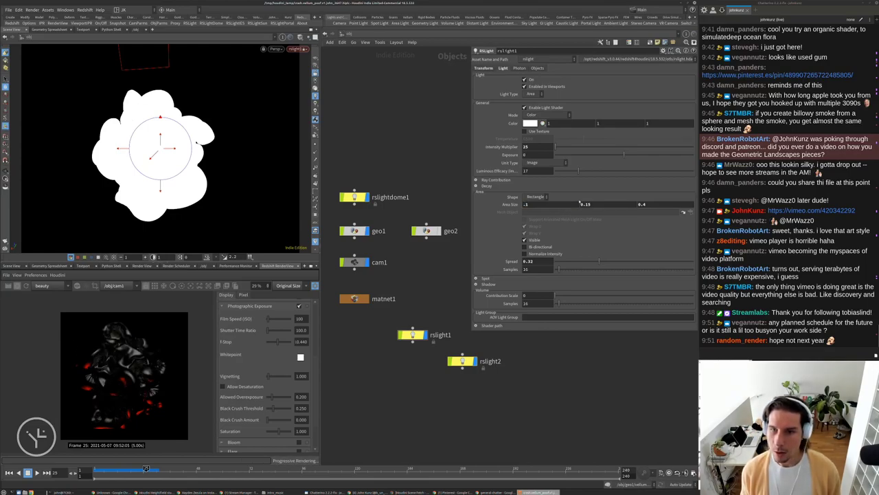
pyautogui.write('2')
pyautogui.press('Return')
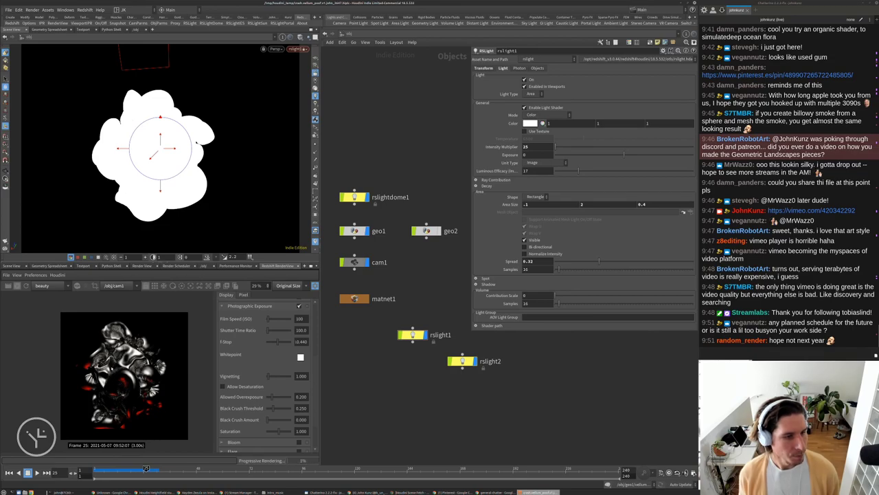
# Tighten rslight1's spread to 0.139 and set the first area size to .45.
pyautogui.write('0.104')
pyautogui.press('Return')
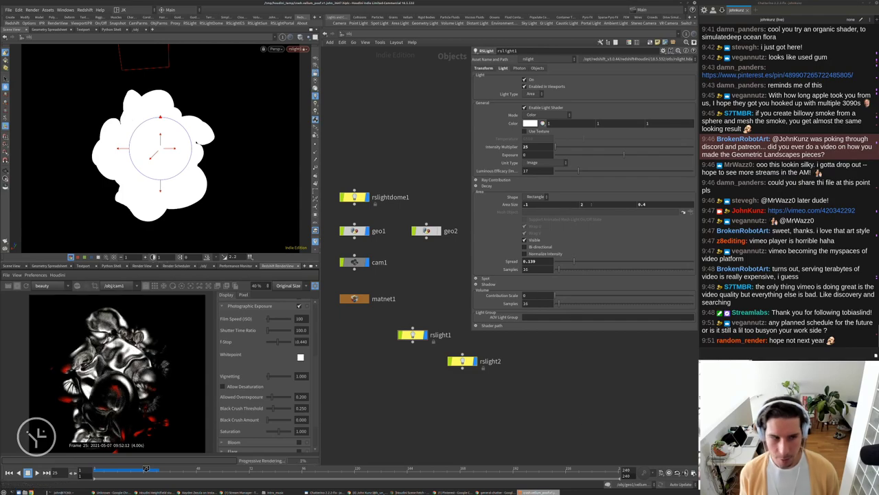
pyautogui.click(577, 204)
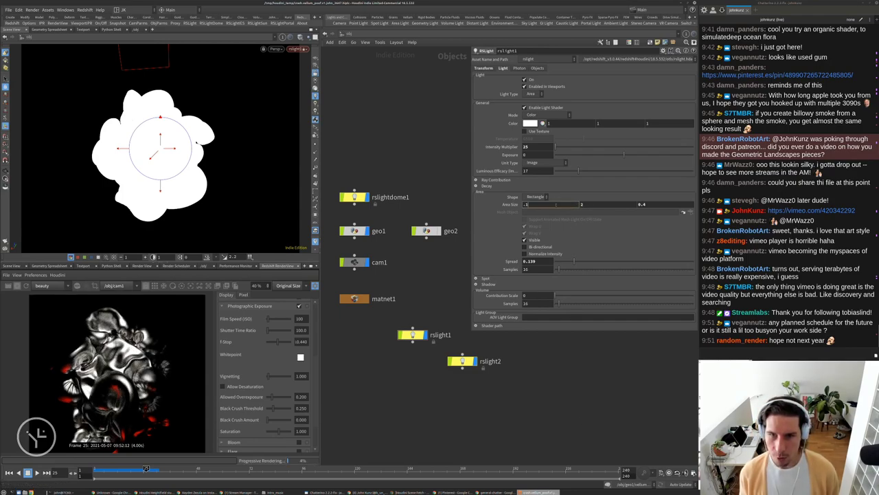
pyautogui.write('5')
pyautogui.press('Return')
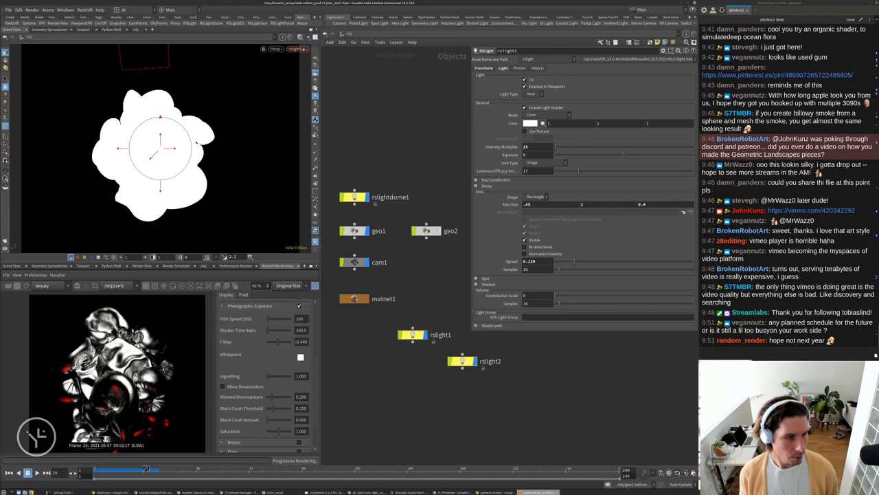
pyautogui.scroll(-2, 116, 371)
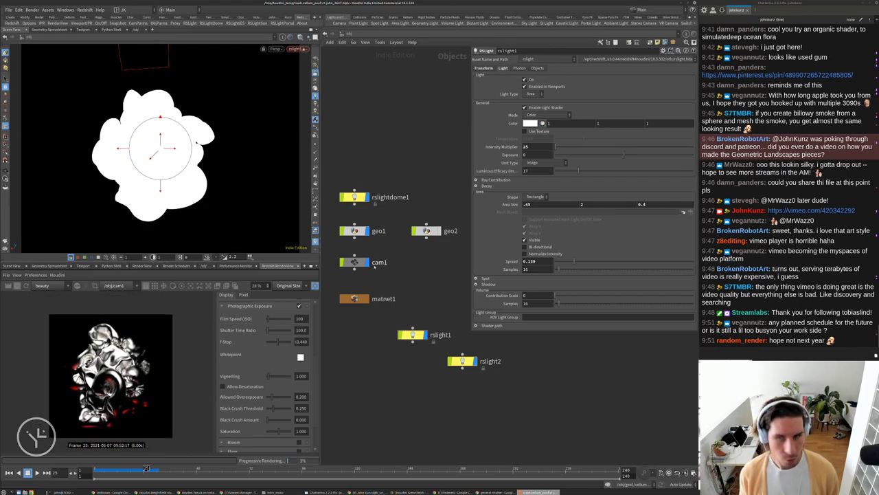
# Swing rslight1 to a new angle around the blob through the look-through-light view.
pyautogui.click(484, 68)
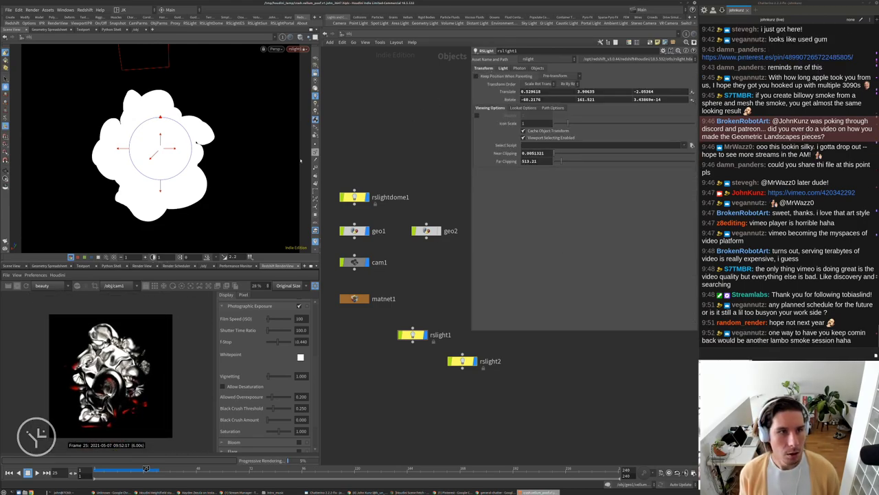
pyautogui.press('Escape')
pyautogui.moveTo(300, 160); pyautogui.dragTo(168, 185)
pyautogui.moveTo(234, 207); pyautogui.dragTo(383, 170)
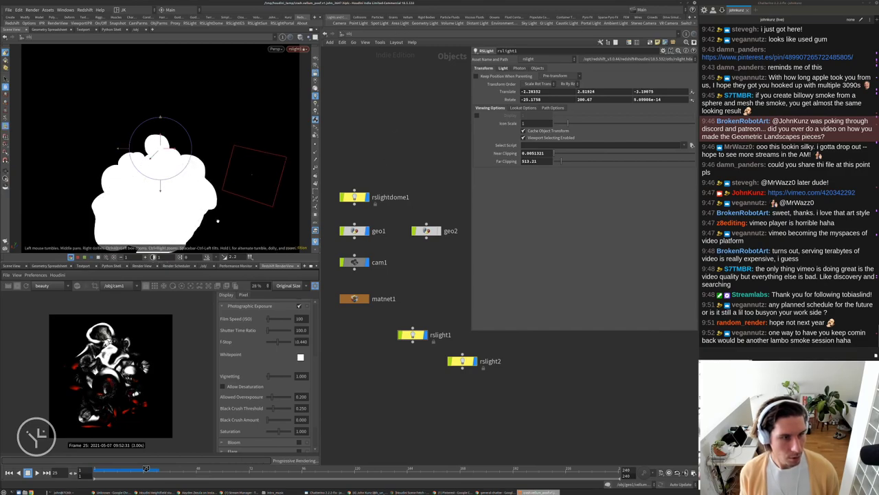
pyautogui.moveTo(248, 180); pyautogui.dragTo(246, 216)
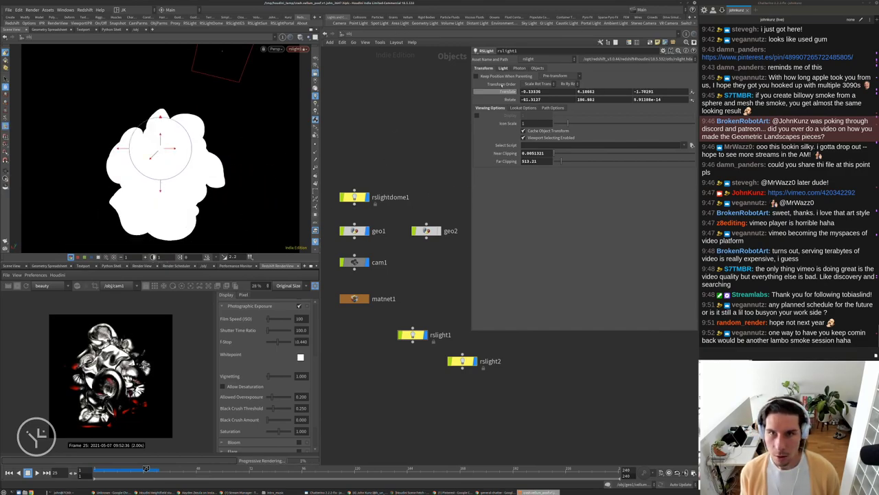
# Open Material2's Redshift material settings inside matnet1.
pyautogui.click(503, 67)
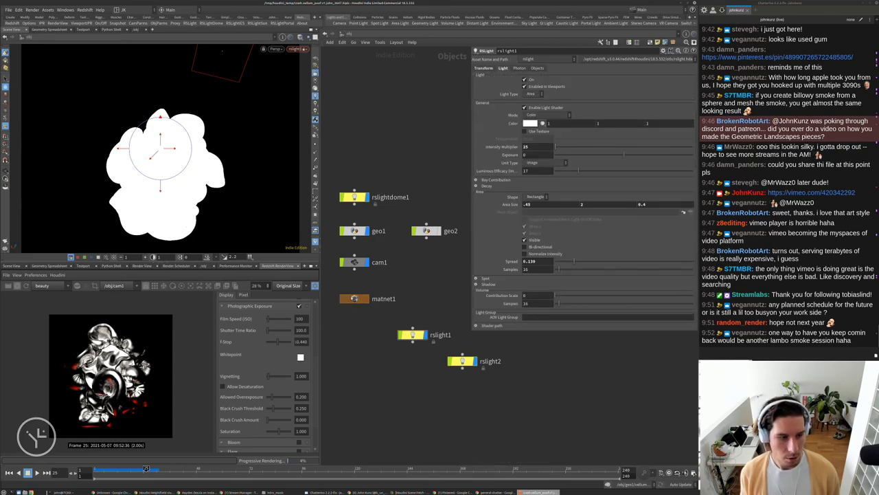
pyautogui.doubleClick(340, 299)
pyautogui.doubleClick(481, 292)
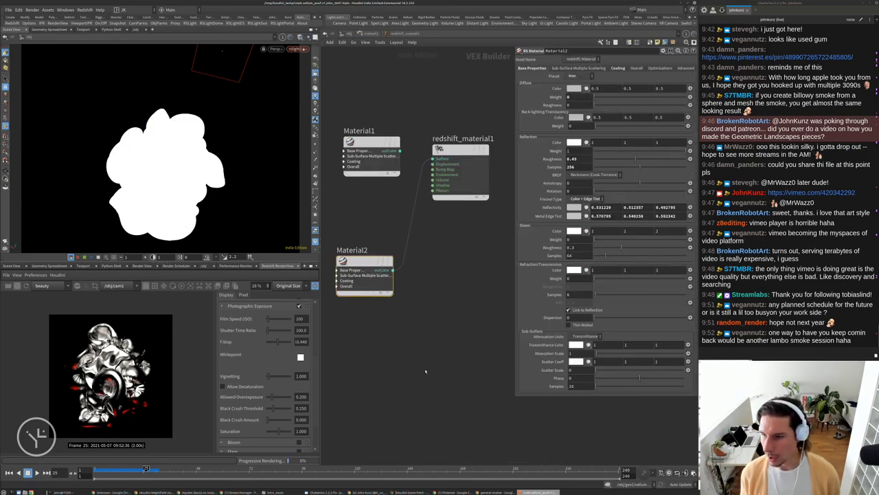
# Set Material2's reflection roughness to 0.145, then raise it to 0.25.
pyautogui.moveTo(425, 371); pyautogui.dragTo(450, 428, button='middle')
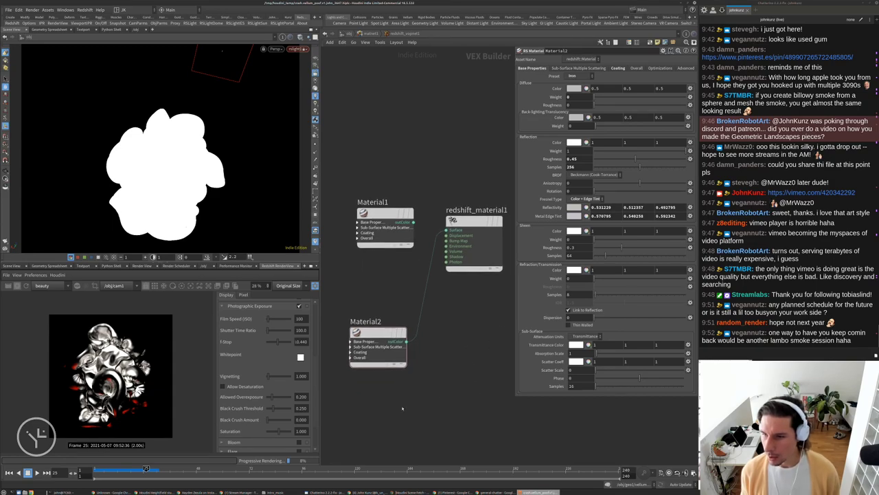
pyautogui.moveTo(395, 433); pyautogui.dragTo(414, 392, button='middle')
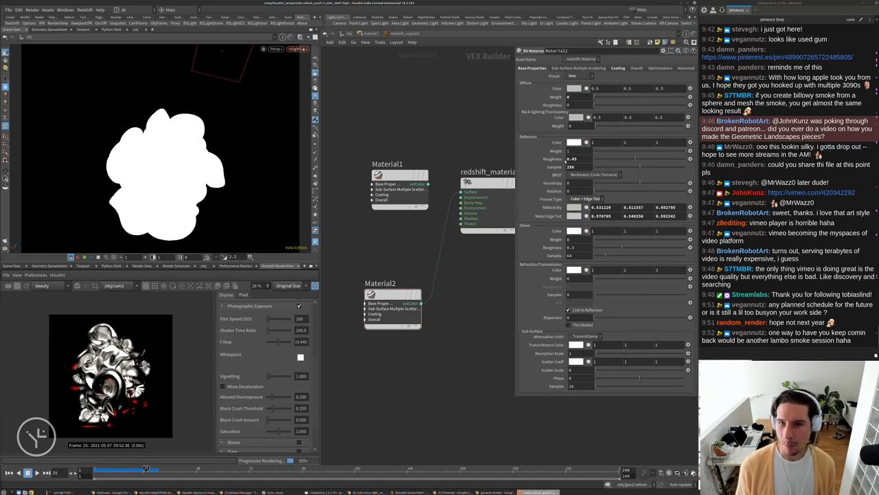
pyautogui.click(580, 159)
pyautogui.write('0.145')
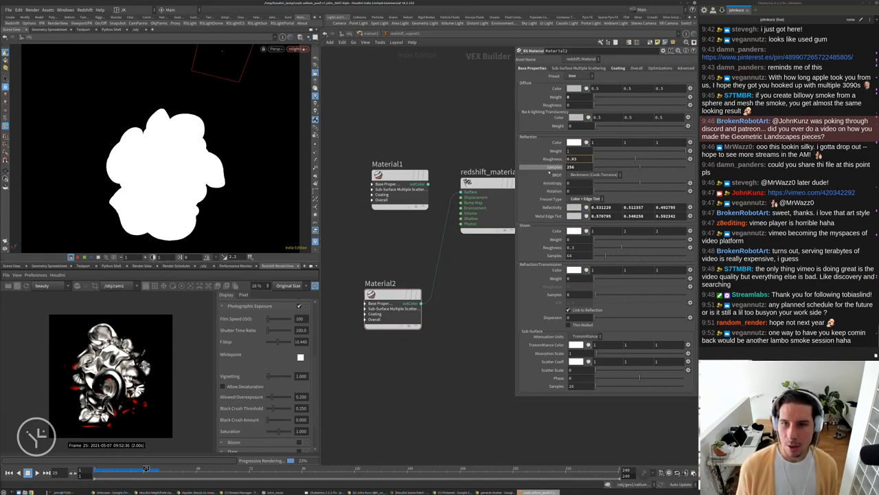
pyautogui.press('Return')
pyautogui.scroll(4, 109, 374)
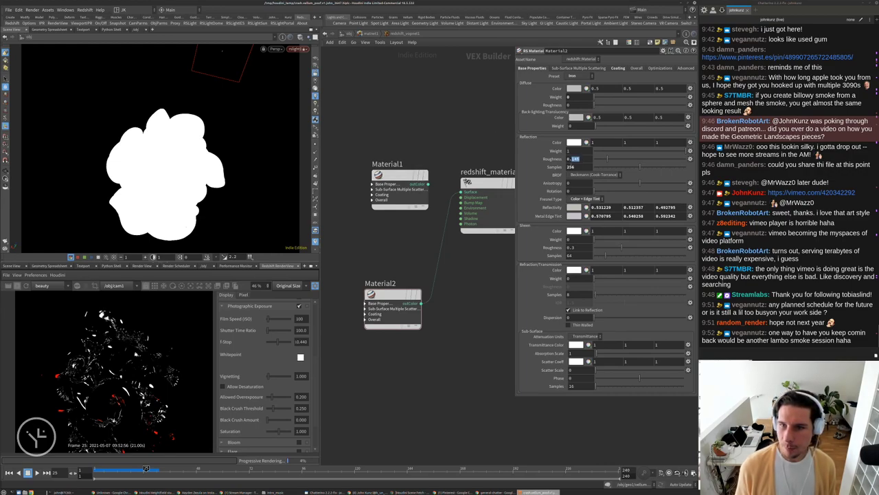
pyautogui.write('0.25')
pyautogui.press('Return')
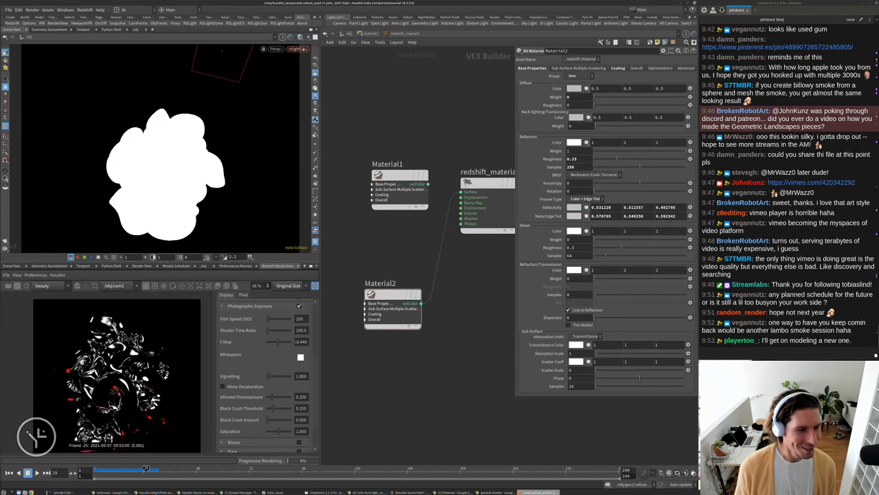
# Leave matnet1 and go back up to the /obj scene level.
pyautogui.scroll(4, 92, 368)
pyautogui.scroll(-4, 95, 367)
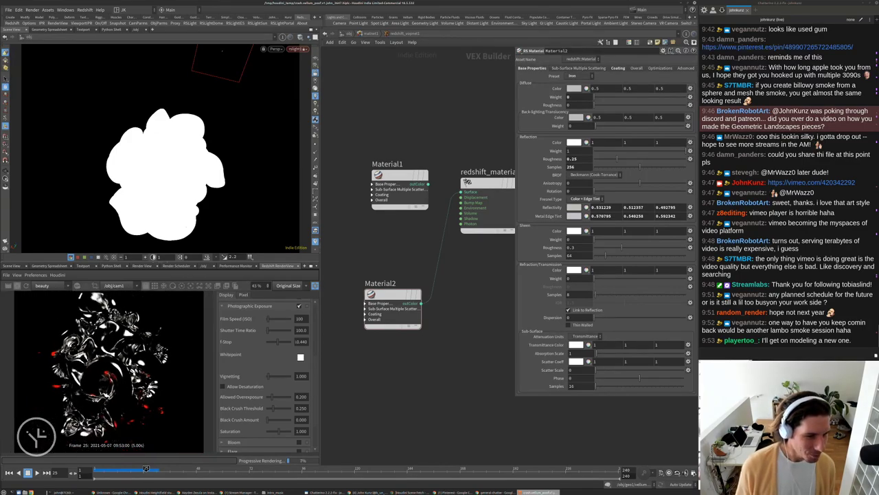
pyautogui.moveTo(404, 373); pyautogui.dragTo(408, 347, button='middle')
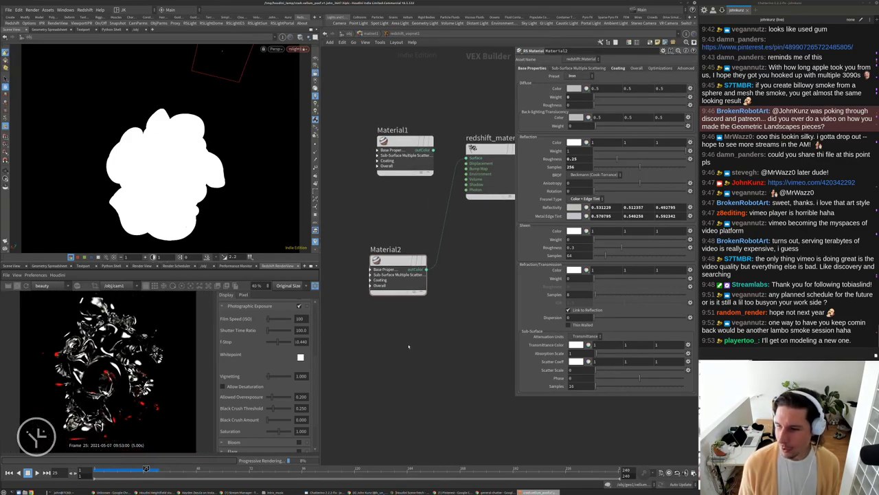
pyautogui.scroll(-1, 184, 364)
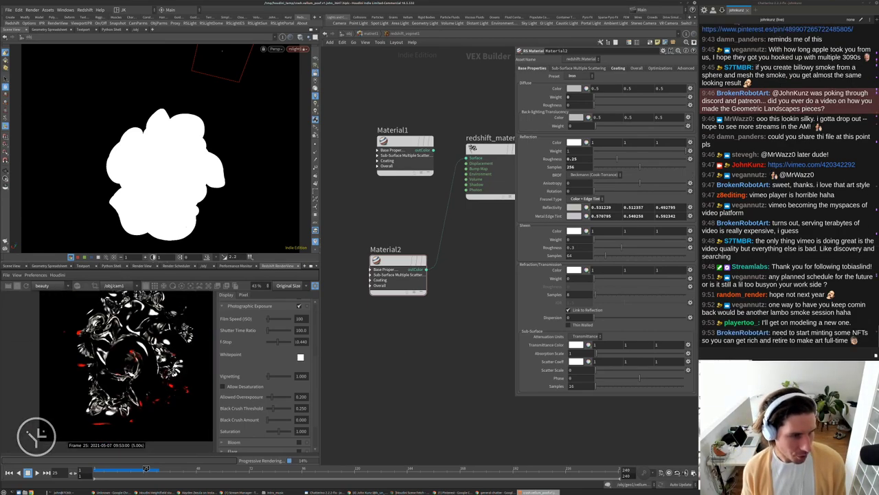
pyautogui.scroll(-1, 130, 354)
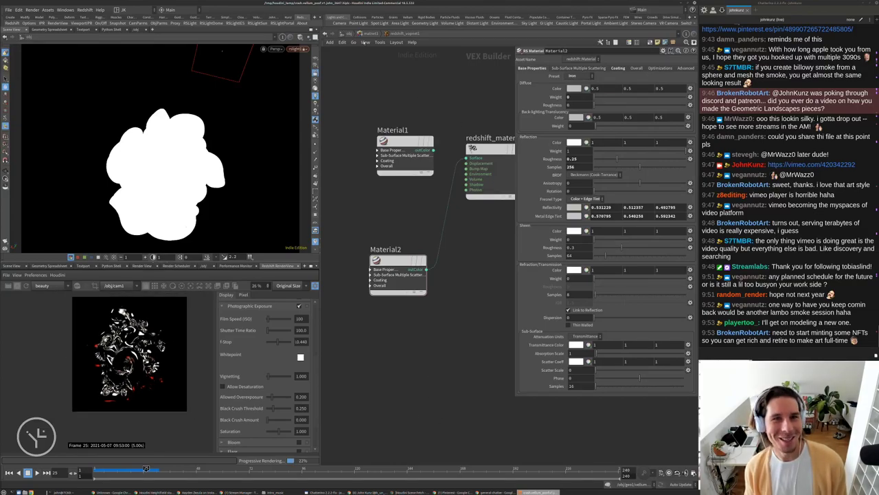
pyautogui.press('u')
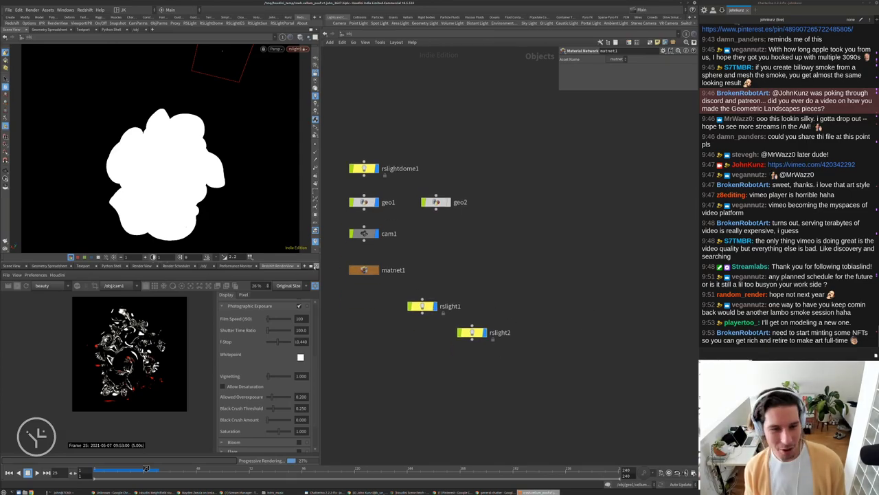
# Select rslight2 and look through rslight1 for a closer view of the blob.
pyautogui.click(364, 202)
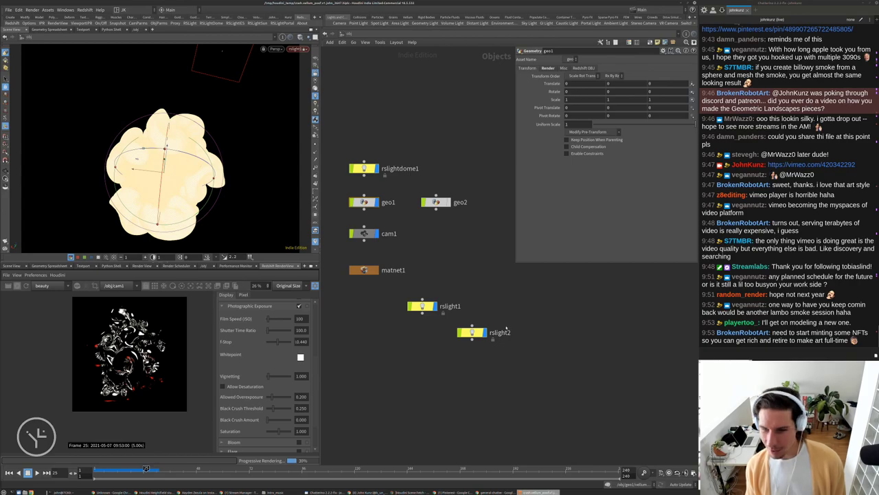
pyautogui.click(473, 332)
pyautogui.moveTo(612, 361); pyautogui.dragTo(599, 402, button='middle')
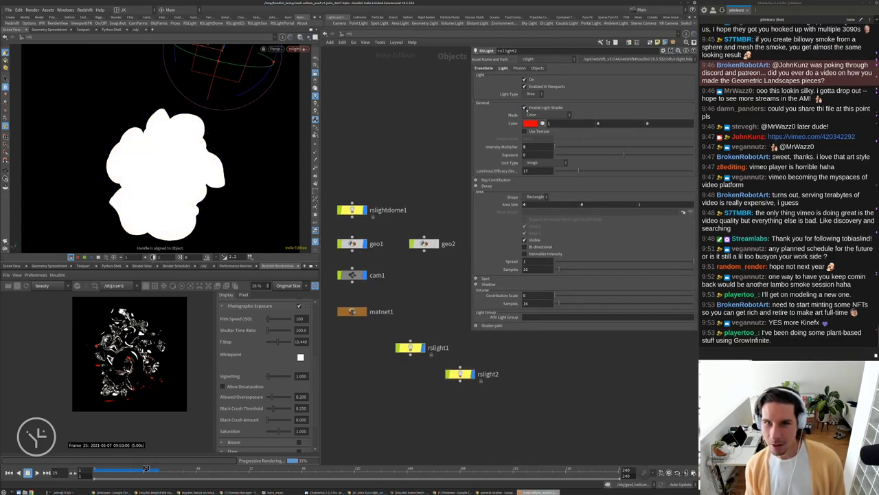
pyautogui.click(297, 49)
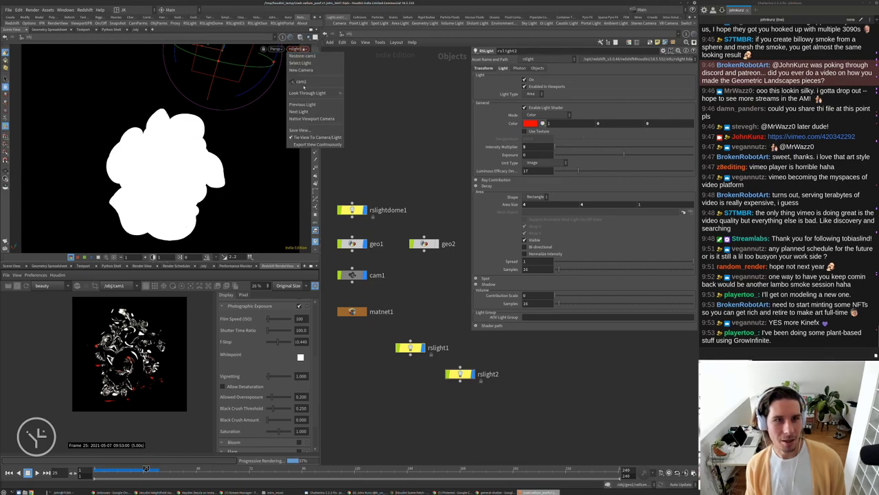
pyautogui.moveTo(316, 93)
pyautogui.click(359, 101)
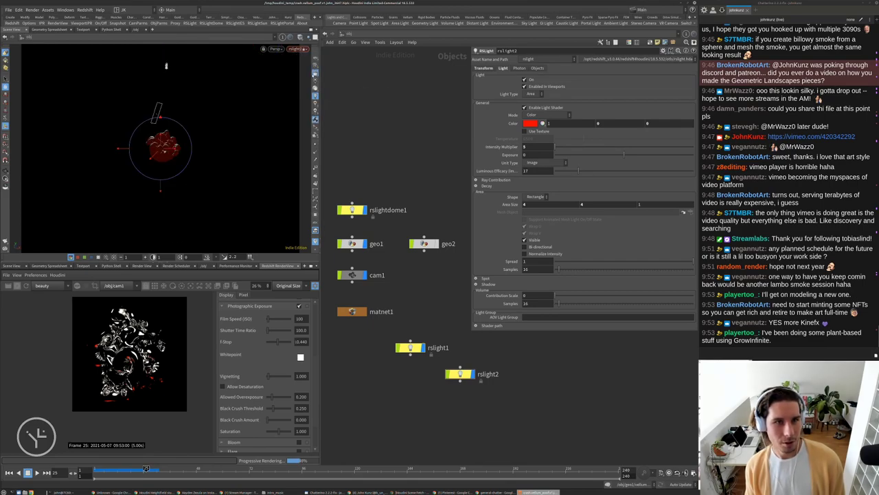
pyautogui.scroll(5, 179, 103)
pyautogui.moveTo(179, 103); pyautogui.dragTo(262, 182)
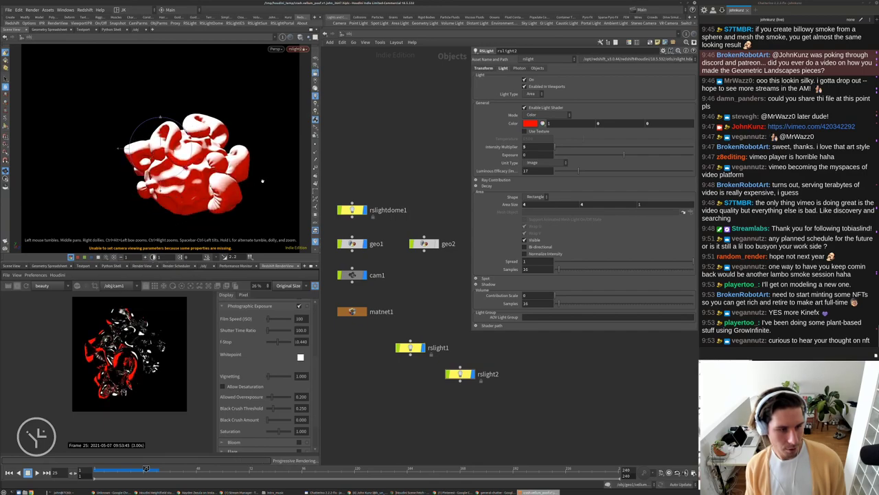
pyautogui.scroll(2, 133, 359)
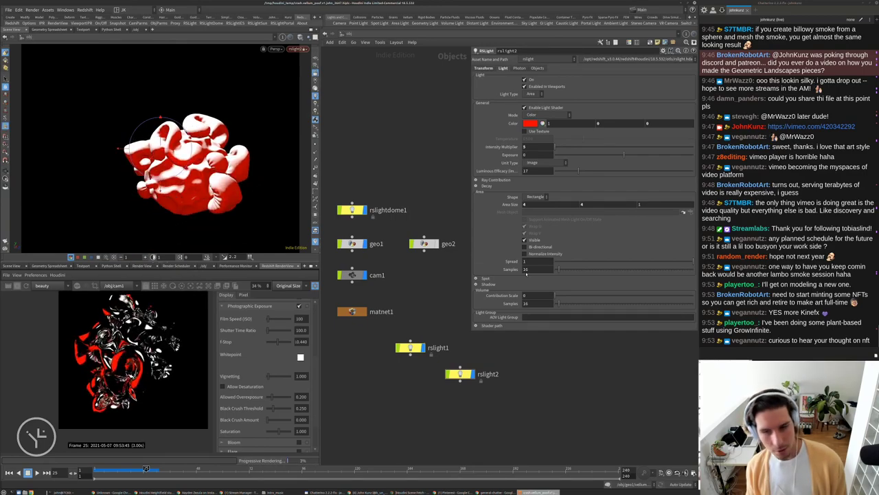
# Set rslight2's area size to 1.5 by 1 and check the render.
pyautogui.click(582, 204)
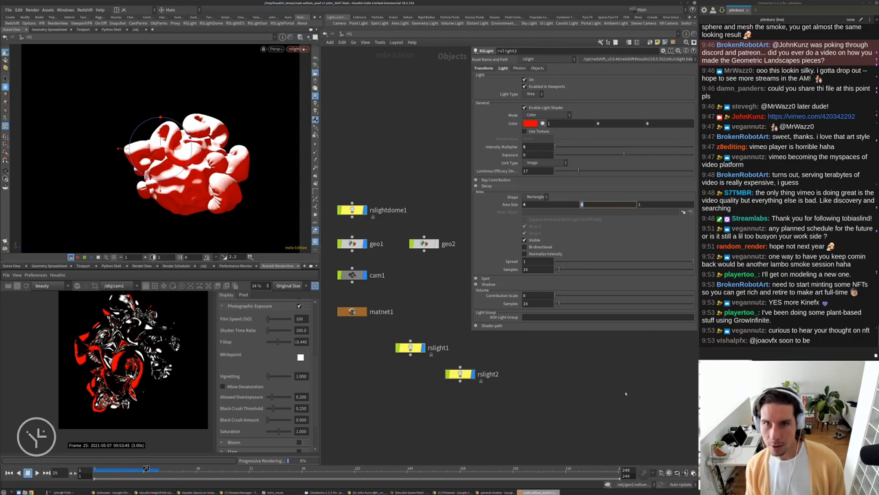
pyautogui.press('Return')
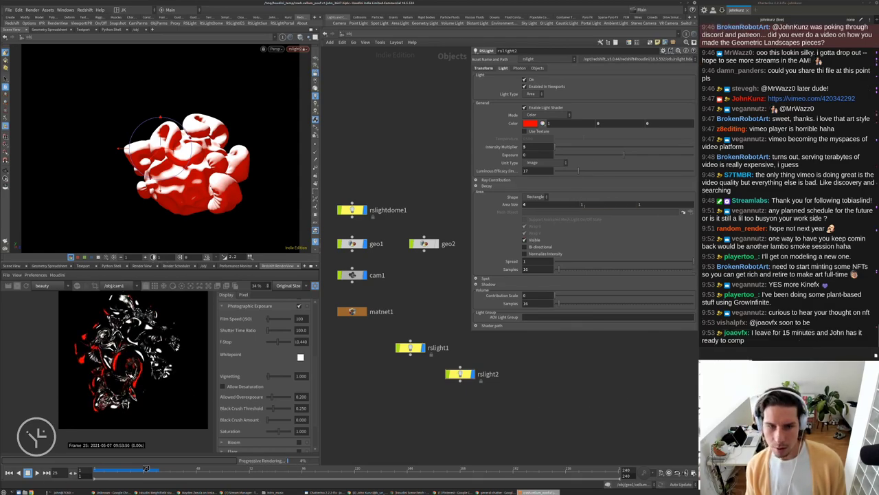
pyautogui.write('1.5')
pyautogui.press('Return')
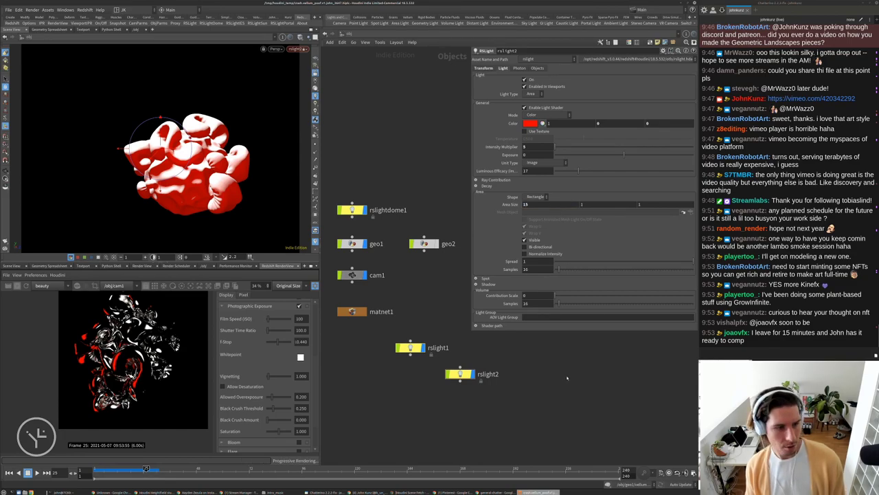
pyautogui.scroll(-1, 67, 399)
pyautogui.scroll(-2, 67, 398)
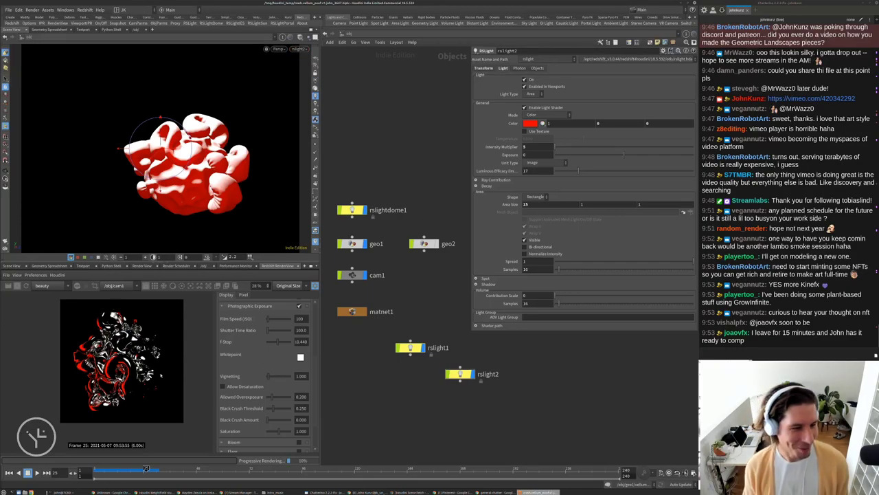
pyautogui.scroll(-1, 170, 377)
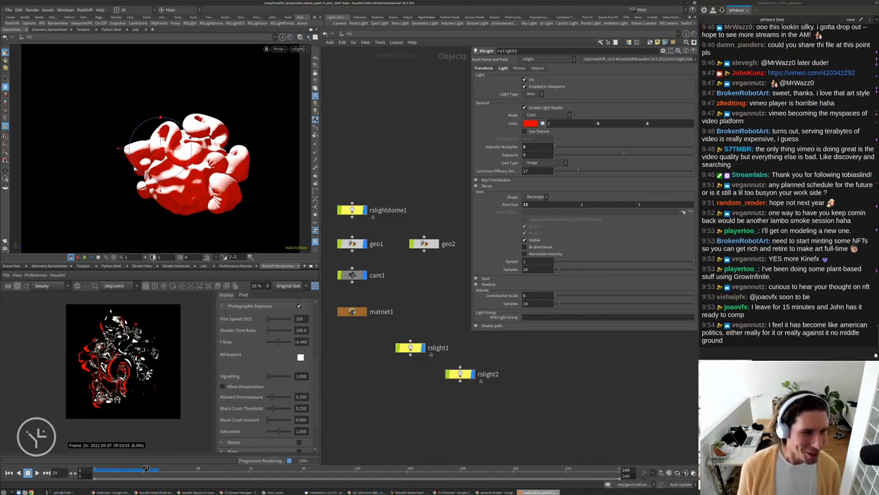
pyautogui.moveTo(559, 348); pyautogui.dragTo(508, 325, button='middle')
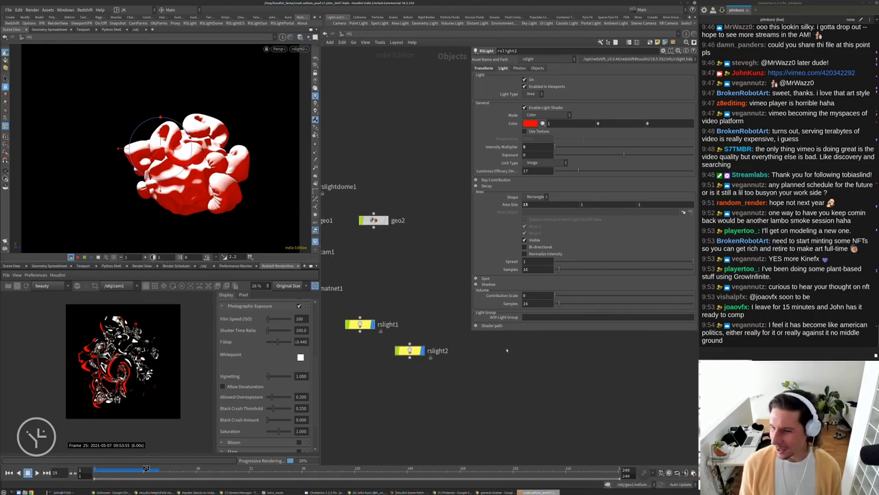
pyautogui.moveTo(461, 395); pyautogui.dragTo(469, 406, button='middle')
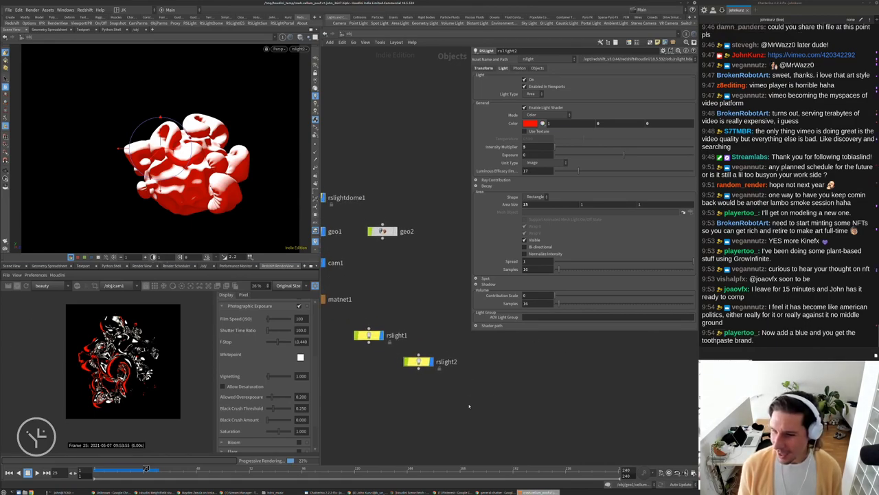
pyautogui.scroll(6, 86, 349)
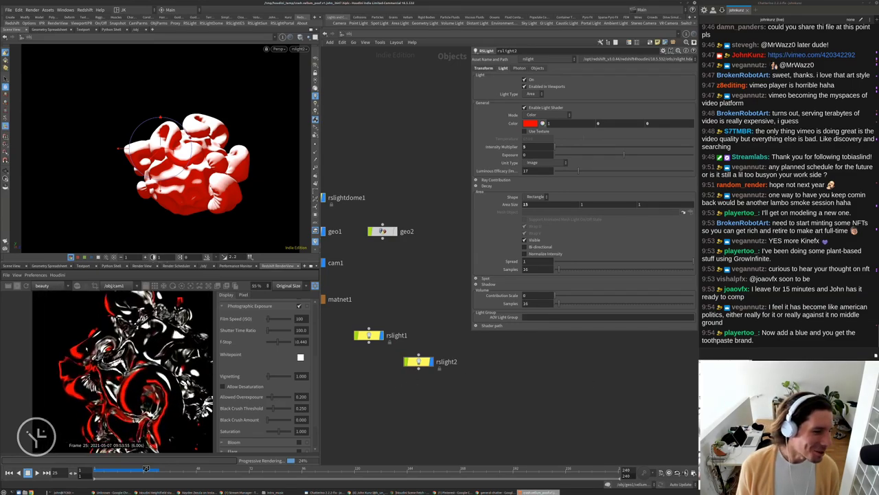
pyautogui.scroll(-5, 86, 349)
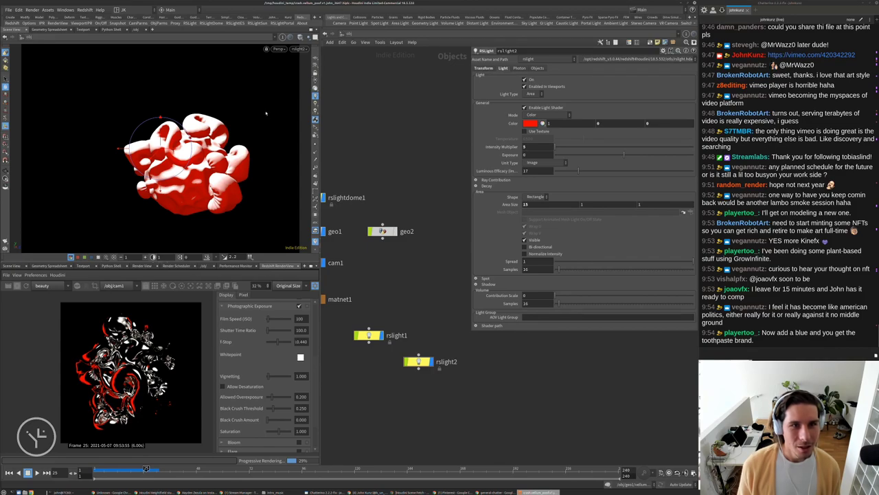
pyautogui.scroll(-3, 188, 55)
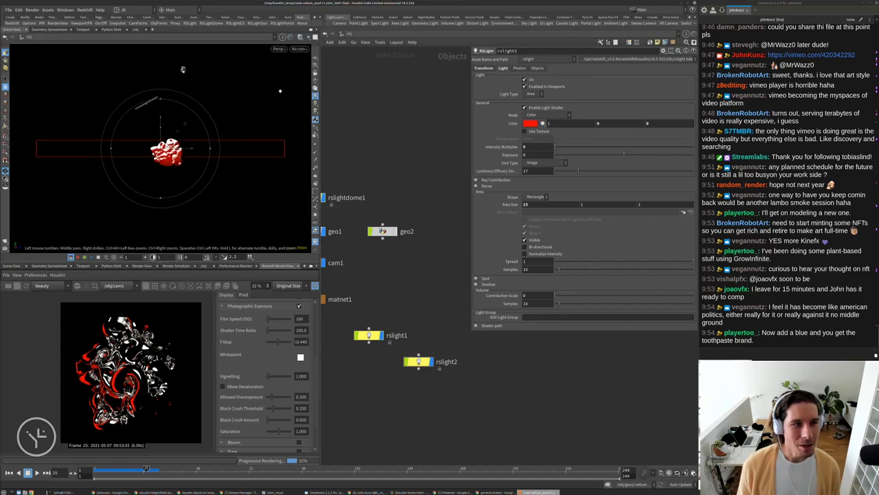
# Move the red light lower in the scene and rotate it to a new angle.
pyautogui.moveTo(183, 85)
pyautogui.mouseDown()
pyautogui.moveTo(172, 96)
pyautogui.moveTo(181, 74)
pyautogui.mouseUp()
pyautogui.moveTo(168, 117); pyautogui.dragTo(201, 121)
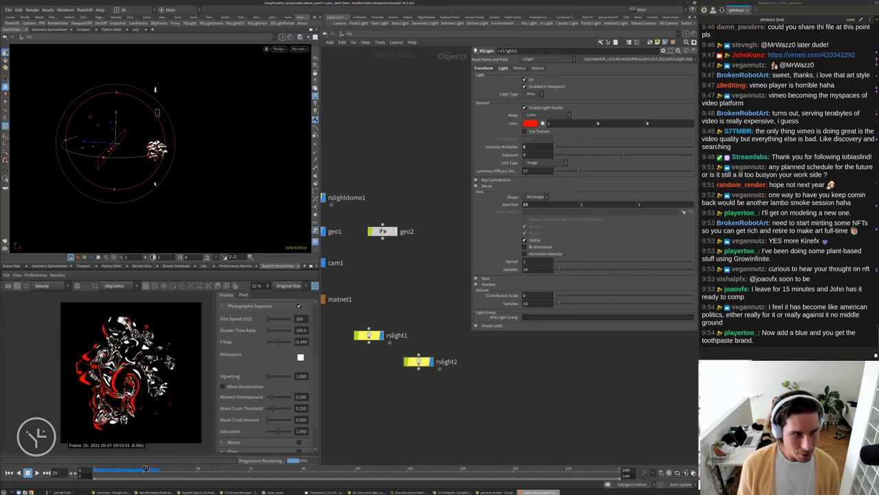
pyautogui.moveTo(115, 109); pyautogui.dragTo(122, 171)
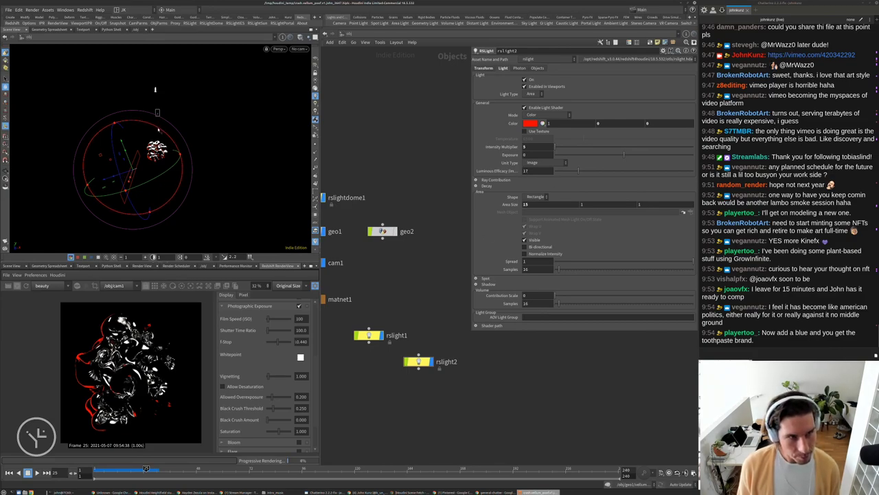
pyautogui.moveTo(162, 130); pyautogui.dragTo(116, 162)
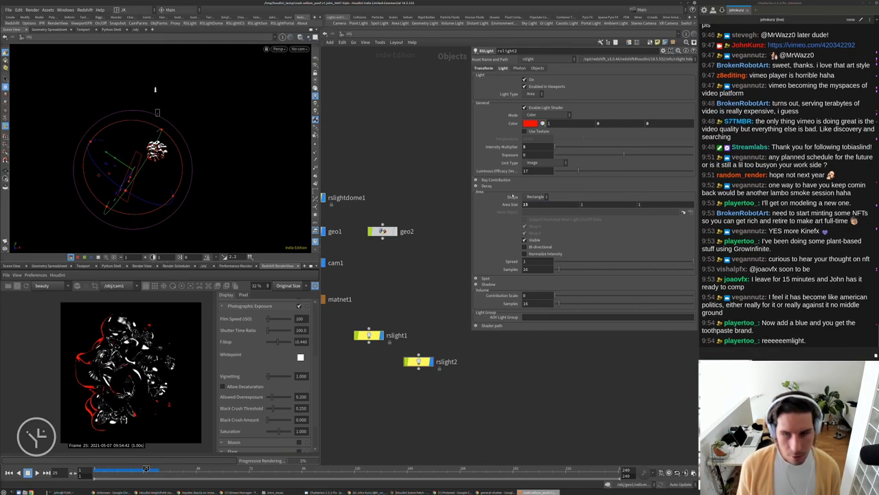
# Set rslight2's second area size dimension to 5.
pyautogui.click(611, 203)
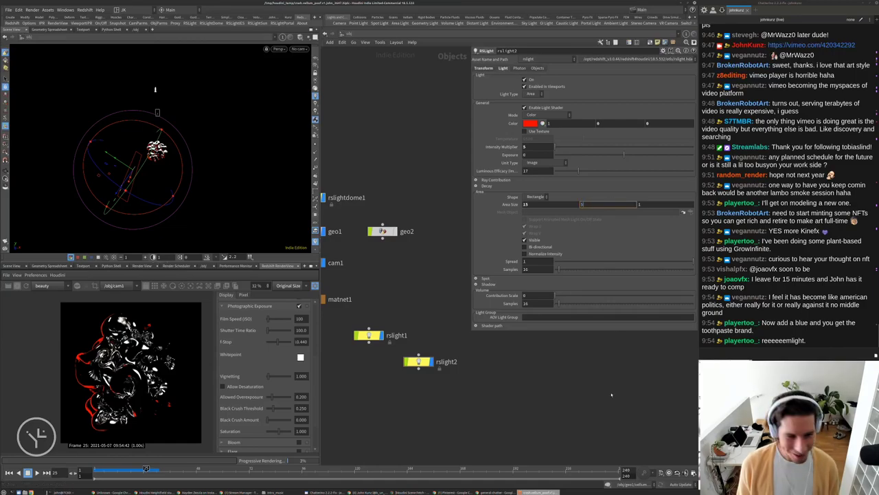
pyautogui.write('5')
pyautogui.press('Return')
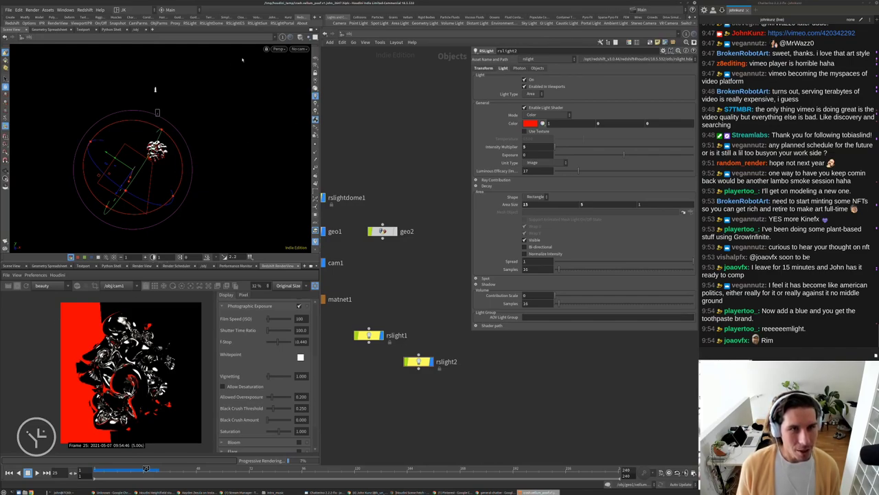
# Rotate the red light with the rotate tool to aim its glow.
pyautogui.click(301, 50)
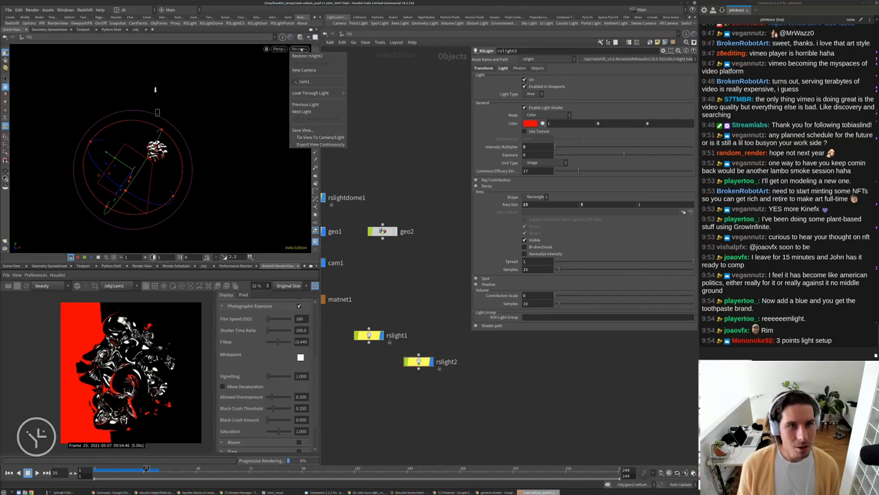
pyautogui.click(300, 49)
pyautogui.click(301, 49)
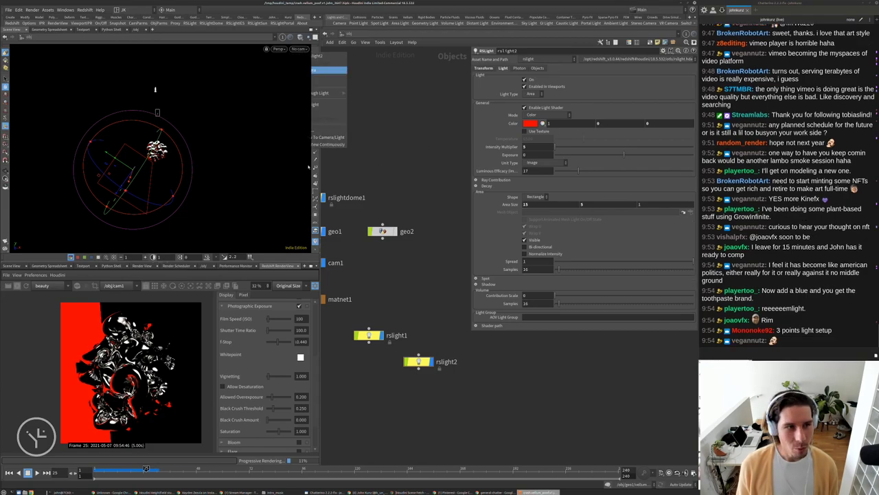
pyautogui.moveTo(171, 137); pyautogui.dragTo(209, 190)
pyautogui.press('r')
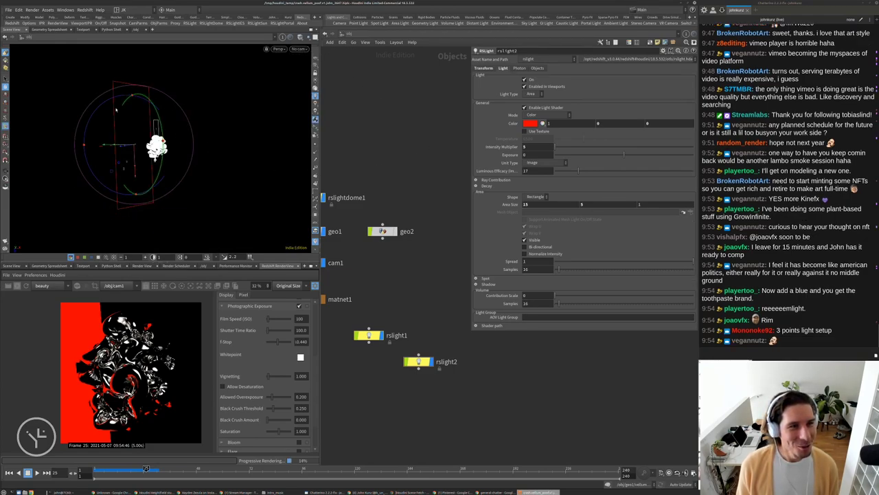
pyautogui.moveTo(104, 103); pyautogui.dragTo(107, 102)
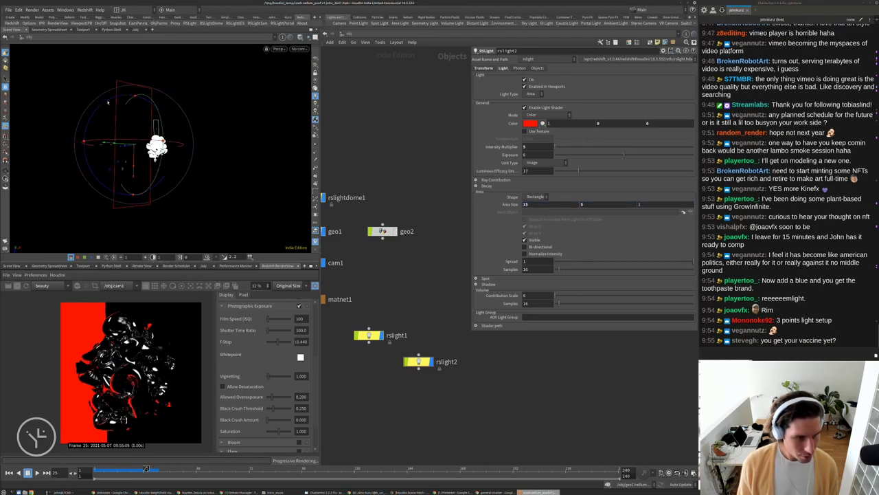
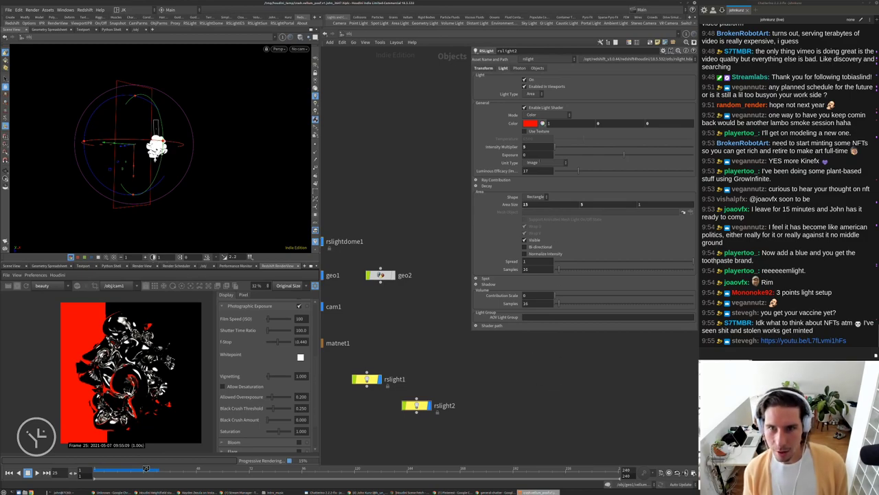
# Duplicate rslight2 into rslight3 and mirror it across by negating its Translate X (2.89314).
pyautogui.scroll(-6, 515, 425)
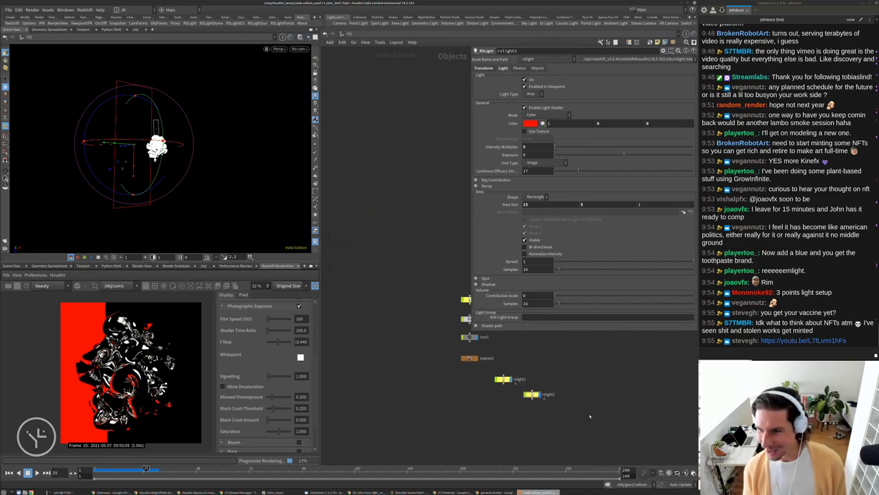
pyautogui.moveTo(554, 416); pyautogui.dragTo(552, 400, button='middle')
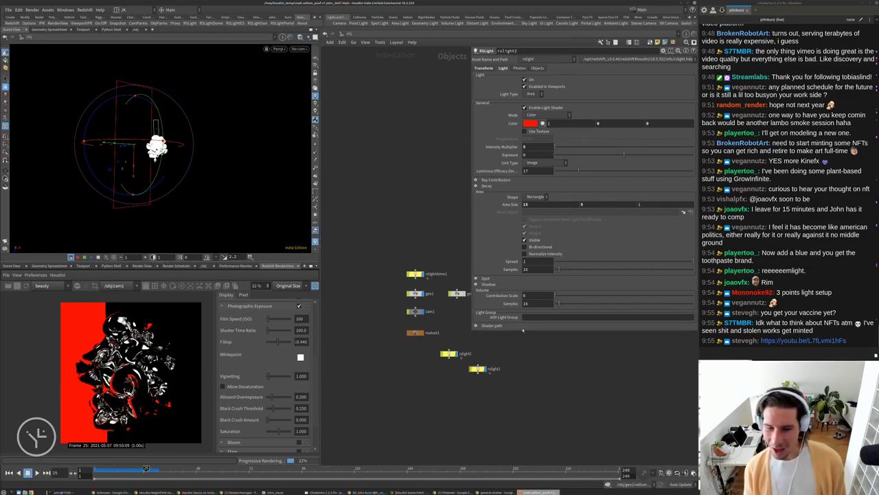
pyautogui.moveTo(504, 354); pyautogui.dragTo(465, 330, button='middle')
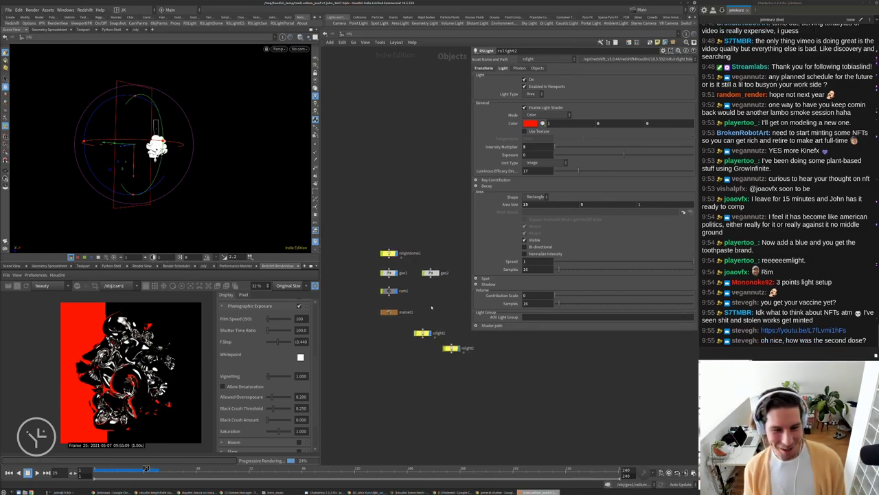
pyautogui.scroll(4, 412, 318)
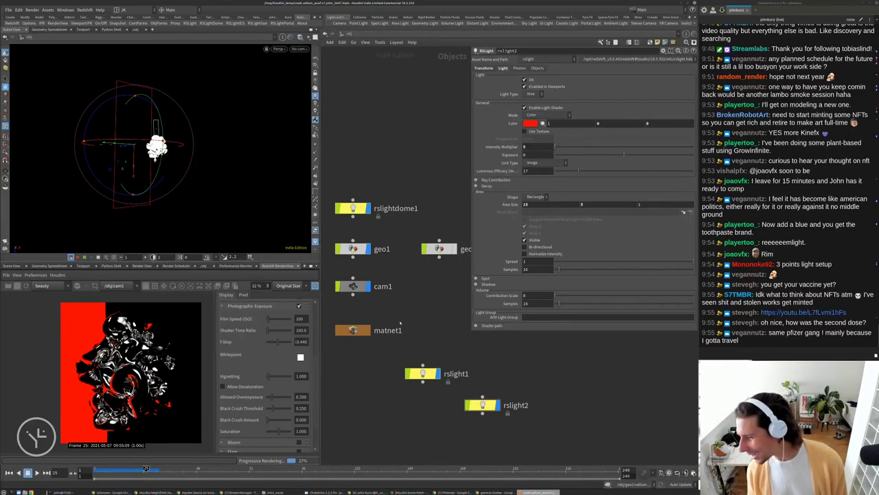
pyautogui.scroll(-3, 411, 336)
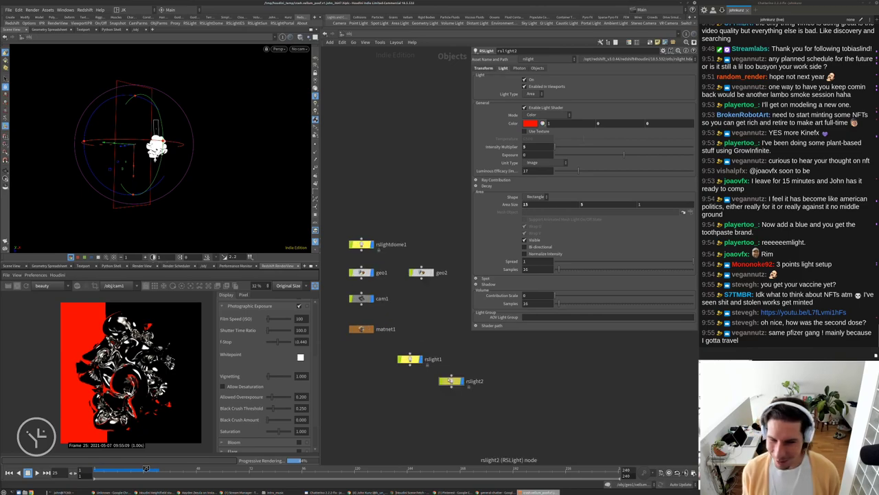
pyautogui.scroll(2, 450, 381)
pyautogui.keyDown('alt'); pyautogui.moveTo(450, 381); pyautogui.dragTo(453, 412); pyautogui.keyUp('alt')
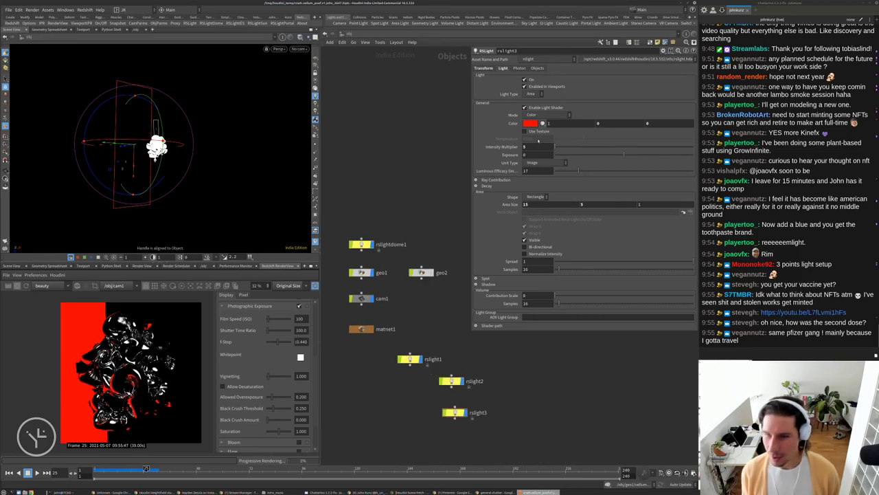
pyautogui.click(484, 68)
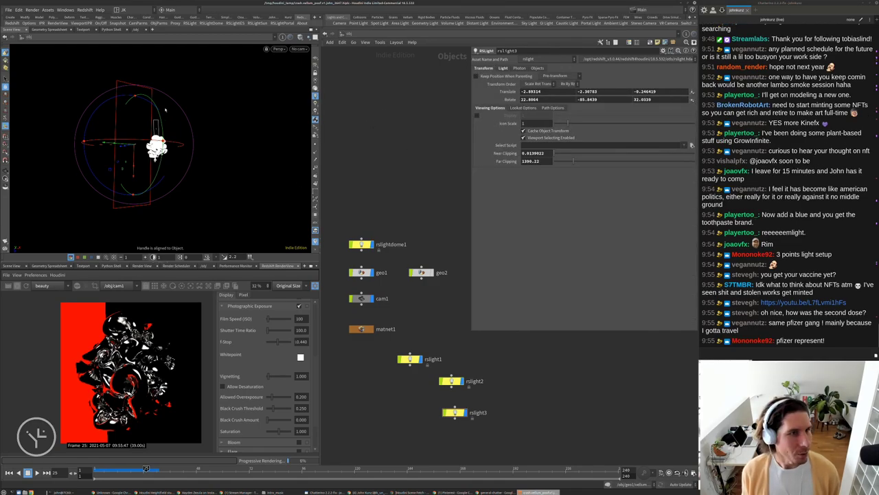
pyautogui.scroll(-2, 385, 172)
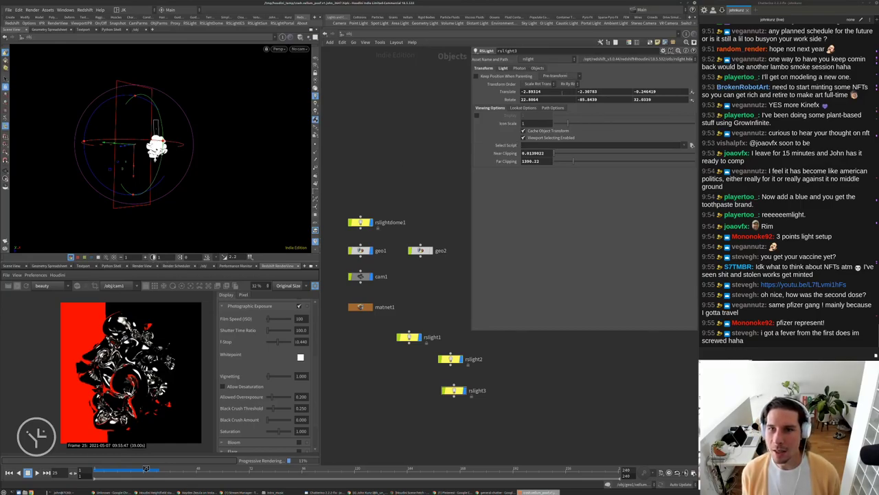
pyautogui.moveTo(211, 203); pyautogui.dragTo(199, 159)
pyautogui.press('s')
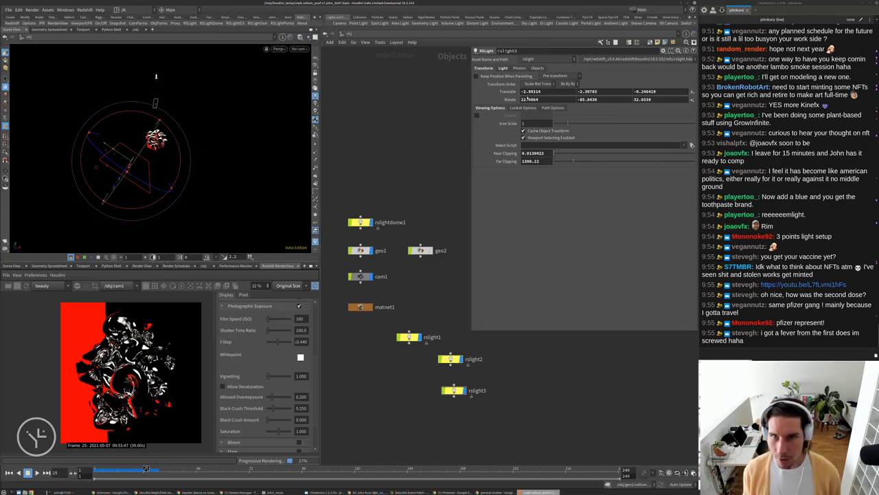
pyautogui.press('Delete')
pyautogui.press('Return')
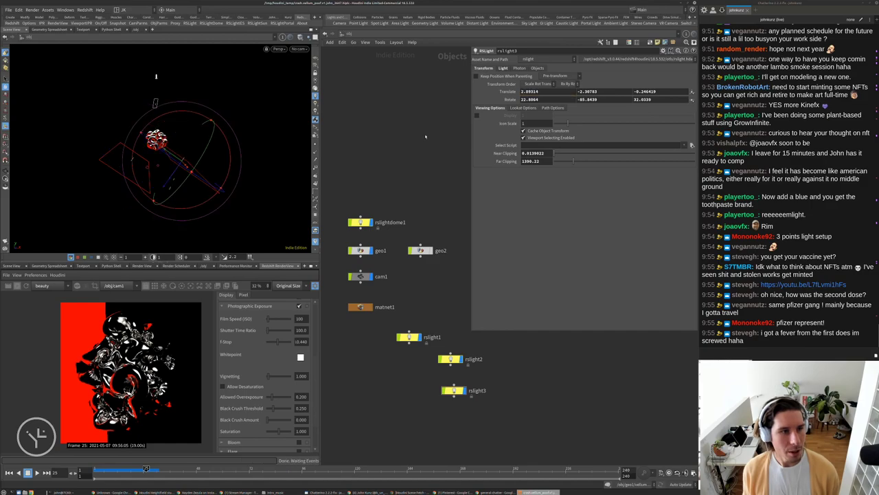
pyautogui.moveTo(227, 150); pyautogui.dragTo(155, 173)
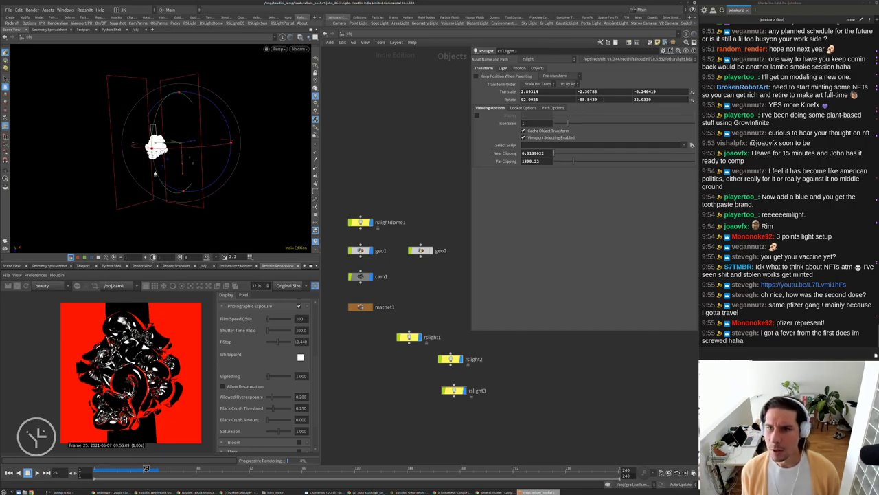
# Set Rotate Y to -90 on rslight3 and on rslight2.
pyautogui.doubleClick(587, 99)
pyautogui.write('-90')
pyautogui.press('Return')
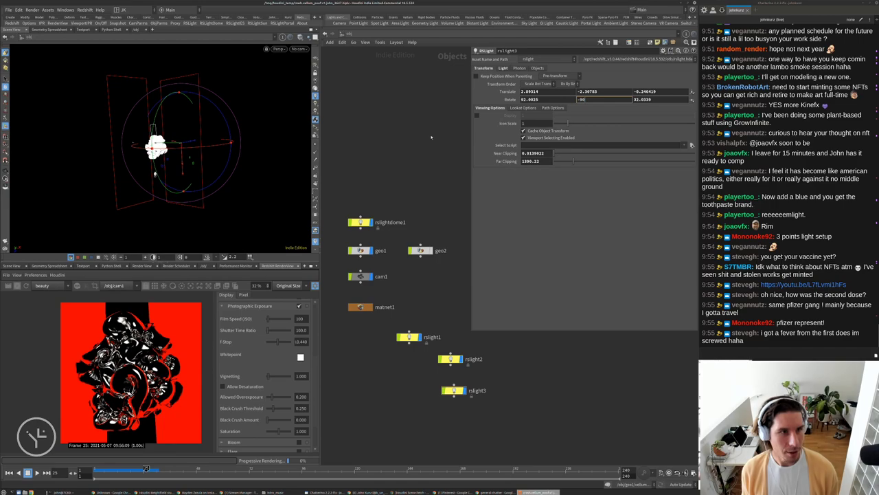
pyautogui.click(450, 359)
pyautogui.click(484, 68)
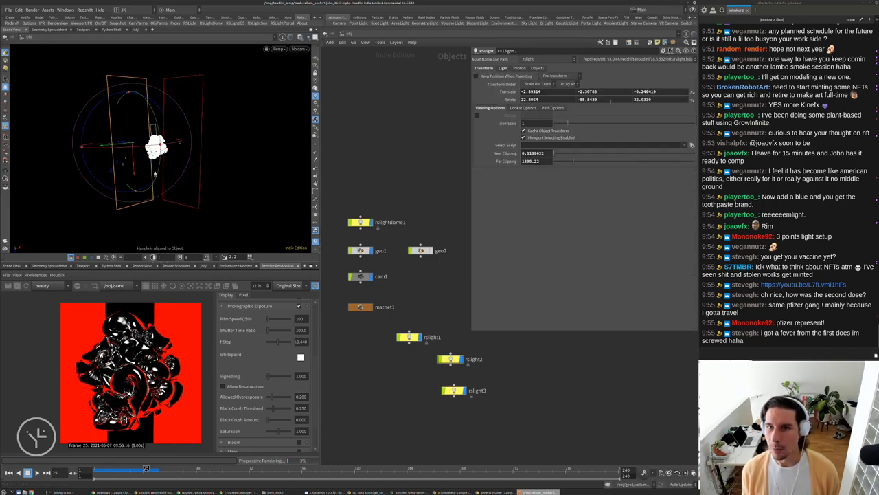
pyautogui.doubleClick(587, 99)
pyautogui.write('-90')
pyautogui.press('Return')
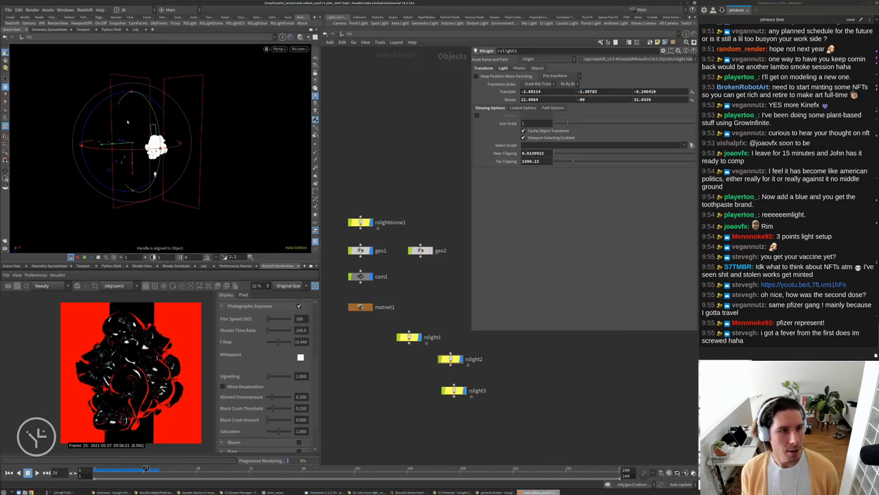
pyautogui.scroll(-1, 130, 371)
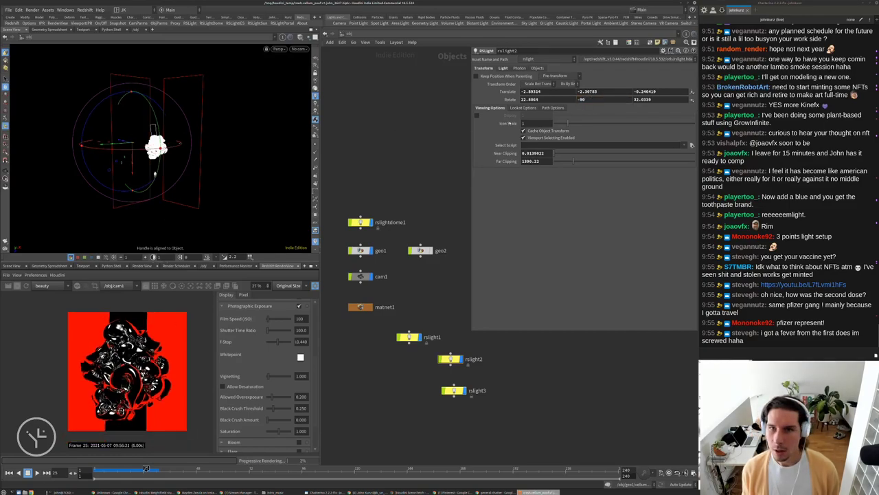
pyautogui.moveTo(206, 153); pyautogui.dragTo(157, 78)
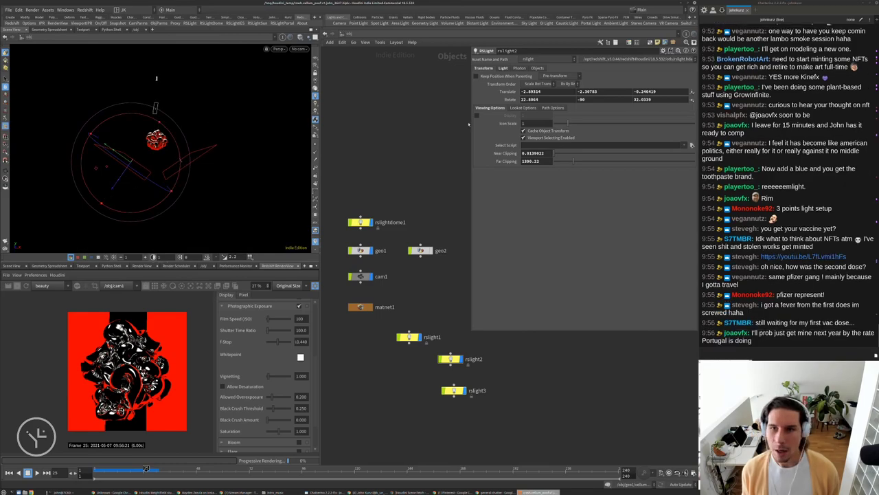
pyautogui.click(654, 99)
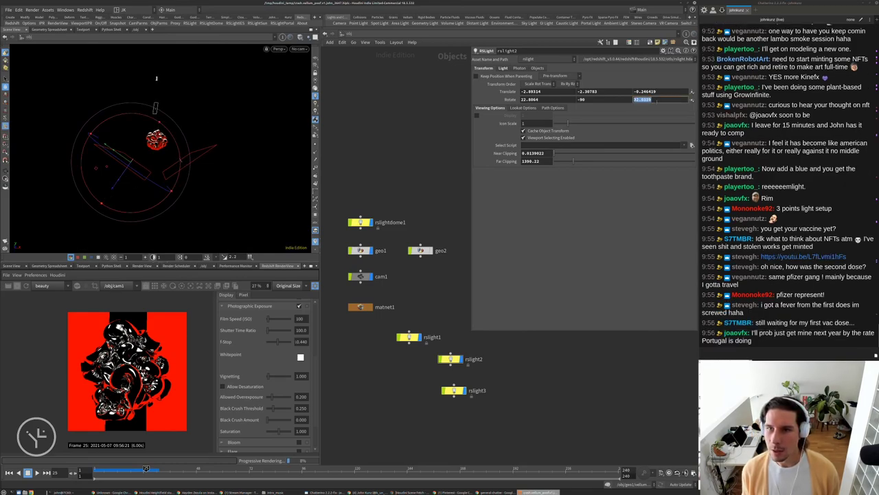
pyautogui.press('Return')
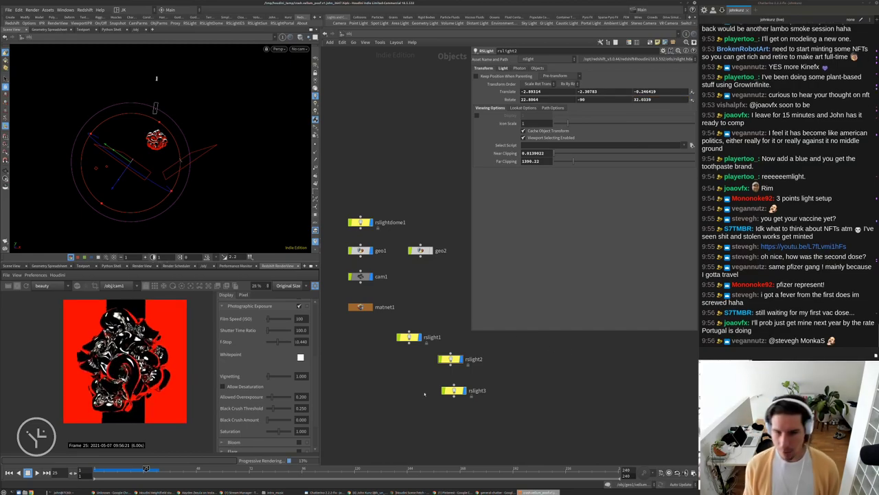
# Enable rslight2's texture and load /mnt/data/useful/tex/hdri/SoftboxTent1.hdr as its image.
pyautogui.click(502, 68)
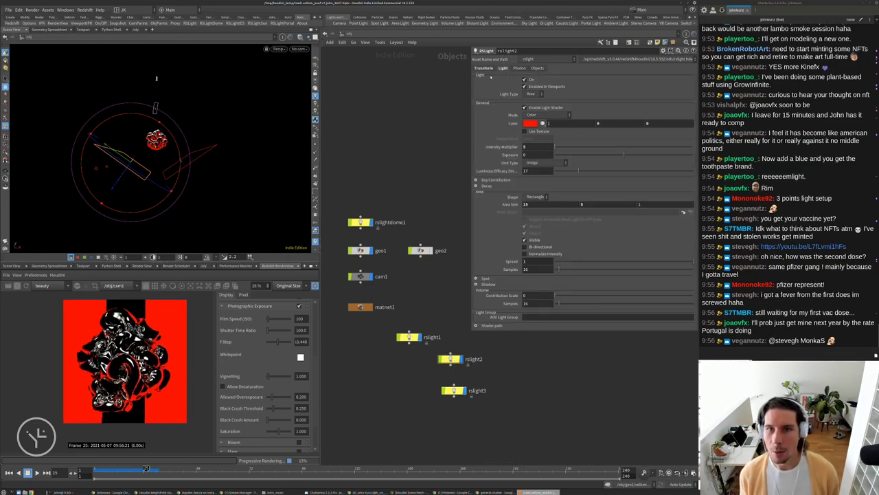
pyautogui.click(539, 115)
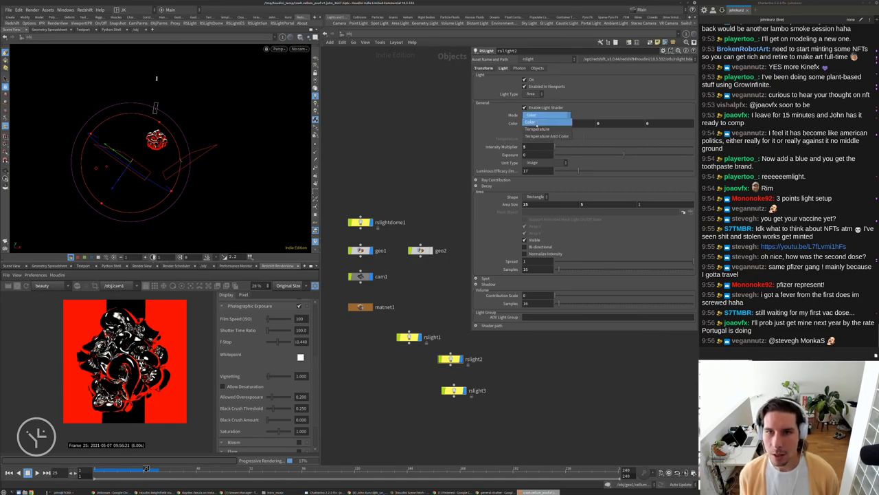
pyautogui.click(532, 122)
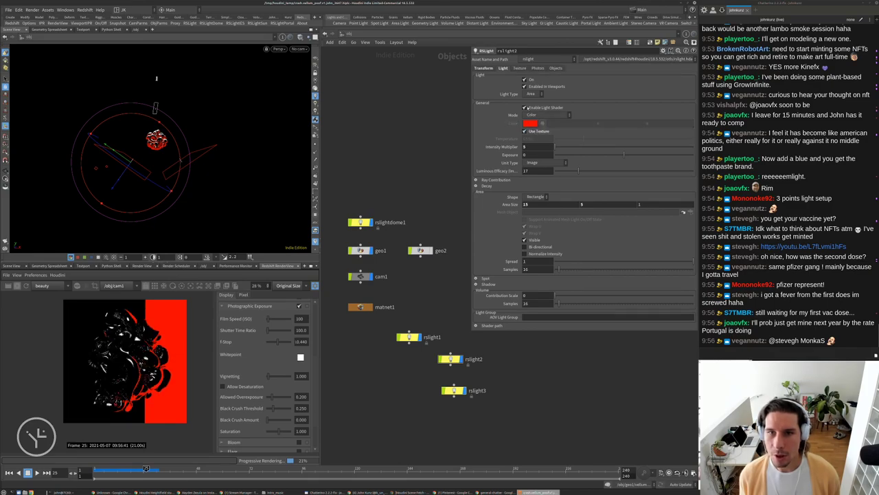
pyautogui.click(520, 68)
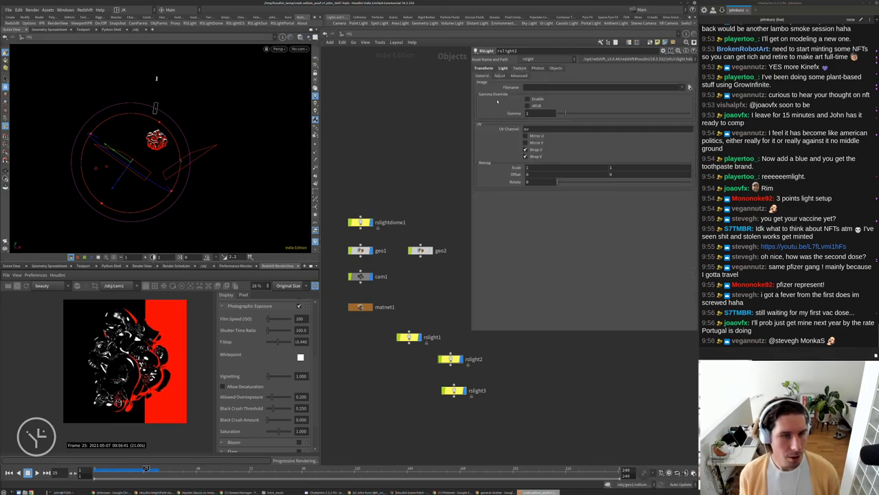
pyautogui.click(690, 88)
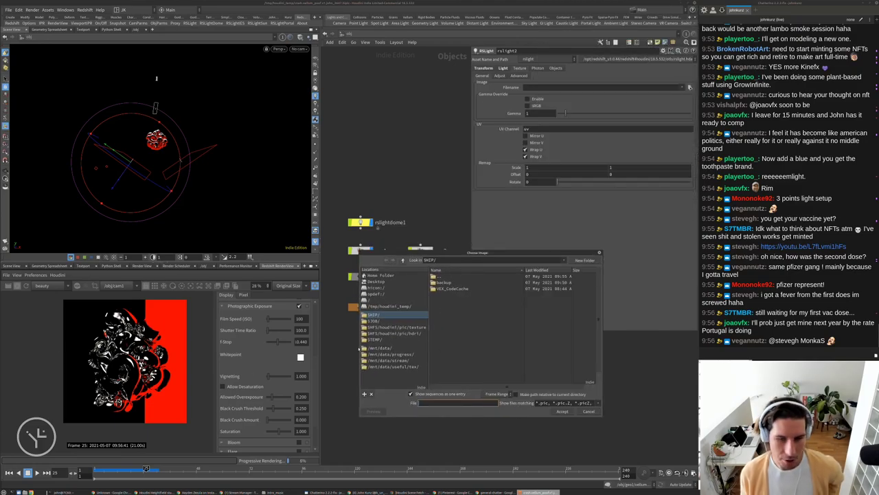
pyautogui.click(399, 367)
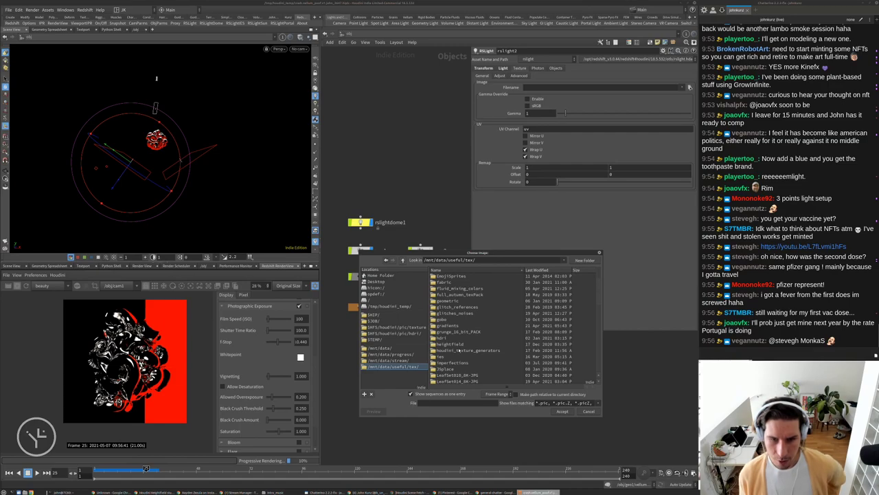
pyautogui.doubleClick(444, 339)
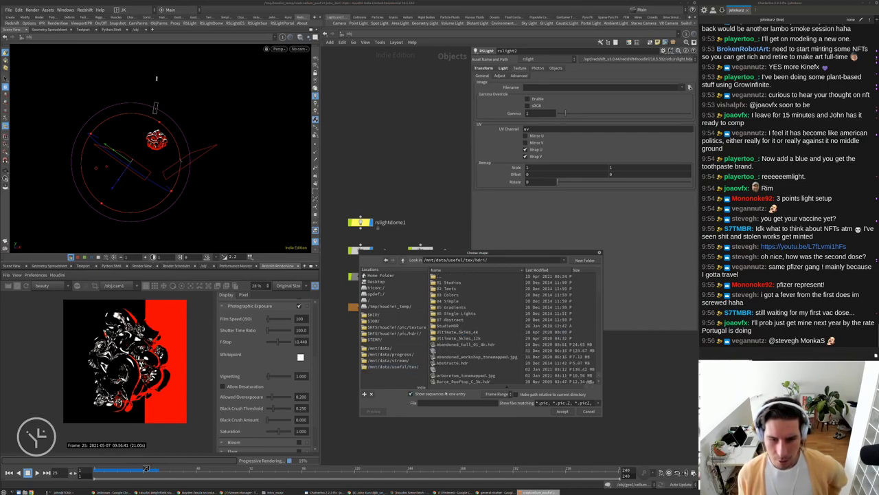
pyautogui.click(446, 394)
pyautogui.moveTo(602, 275); pyautogui.dragTo(602, 381)
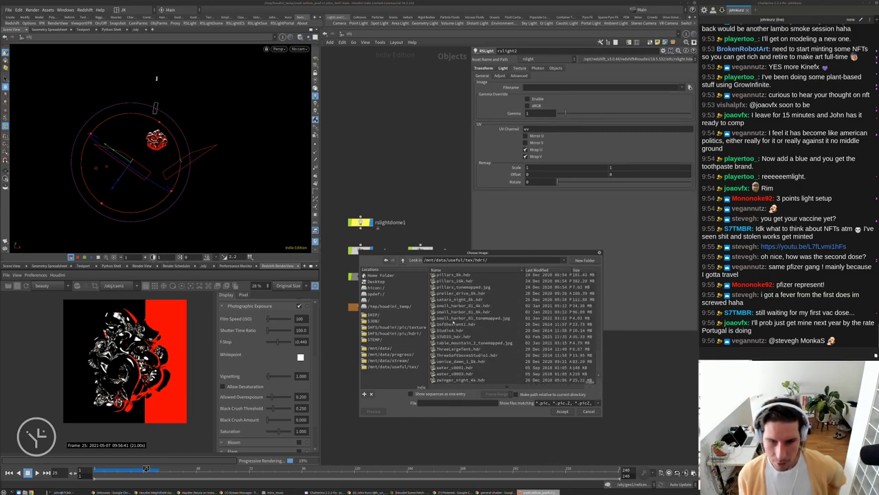
pyautogui.click(465, 324)
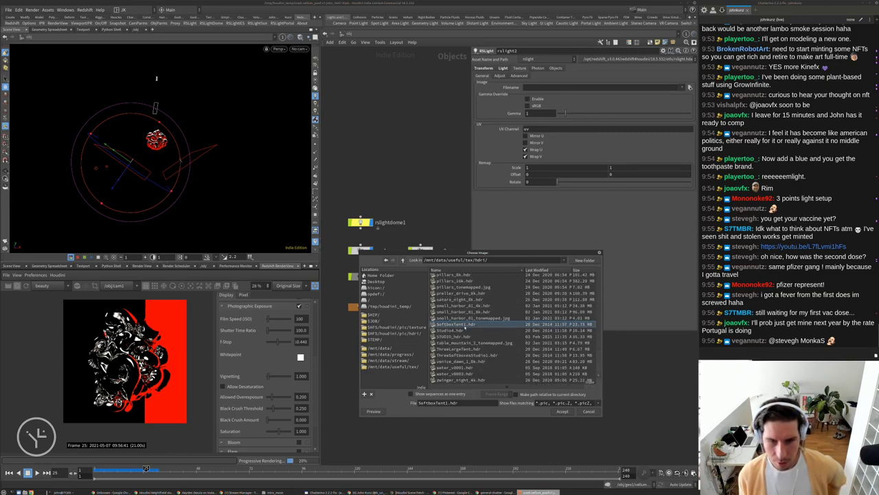
pyautogui.click(557, 411)
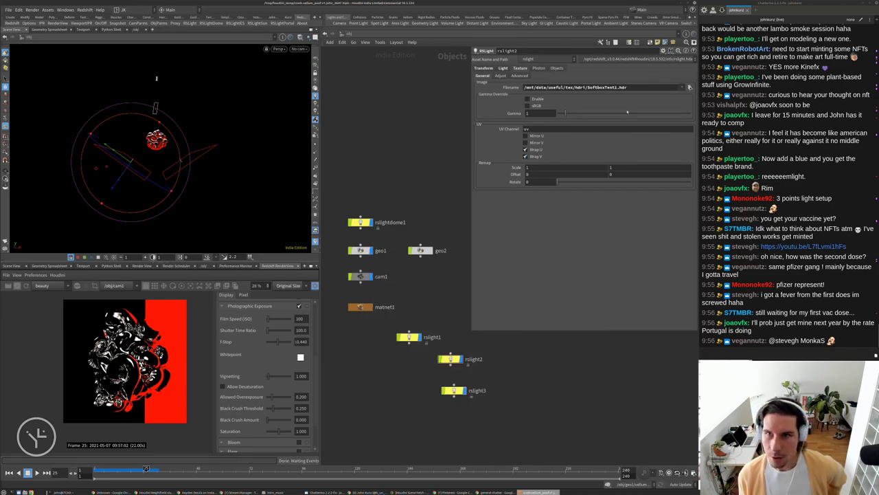
pyautogui.click(598, 87)
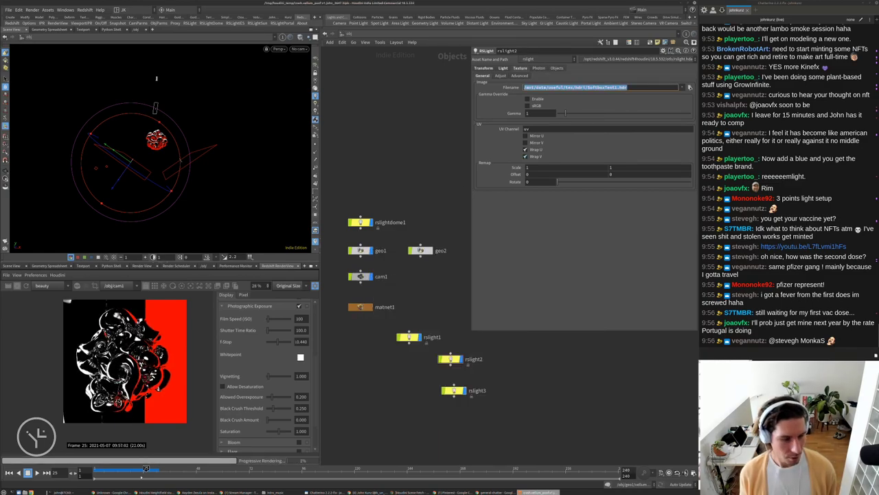
pyautogui.hotkey('alt', 'Tab')
pyautogui.press('Return')
pyautogui.press('Return')
pyautogui.press('Return')
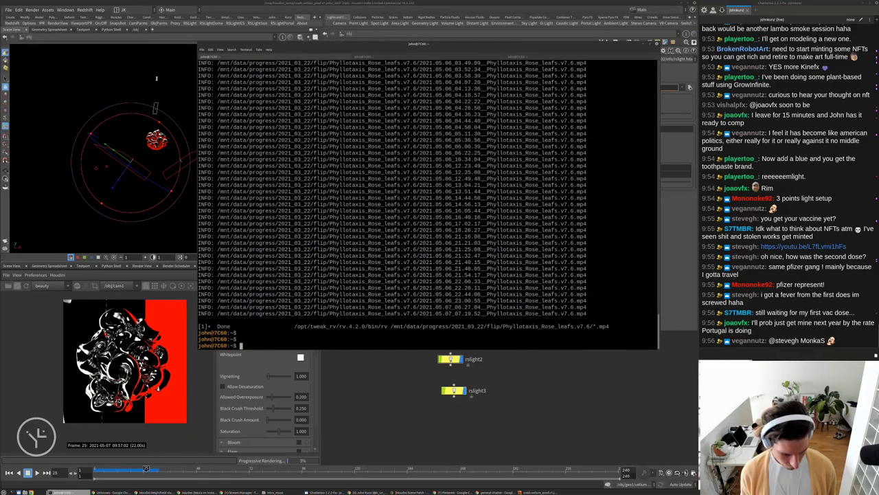
pyautogui.write('rv')
pyautogui.write('/mnt/data/useful/tex/hdri/SoftboxTent1.hdr')
pyautogui.press('Return')
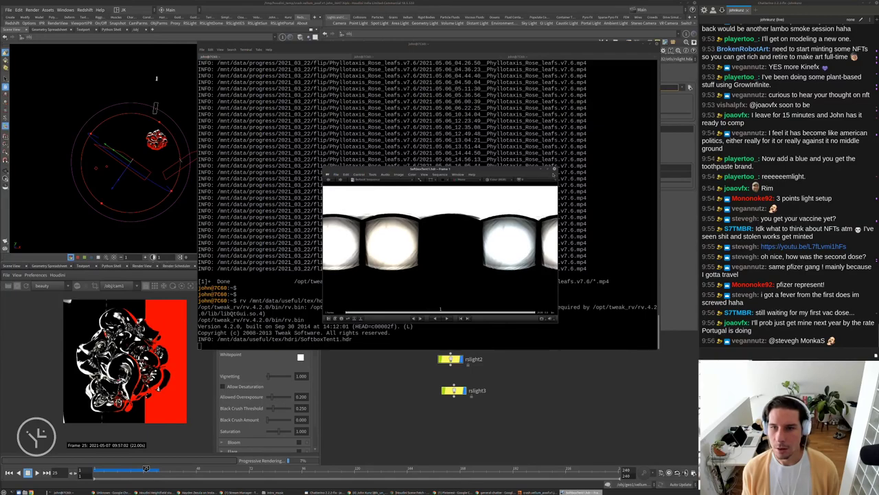
pyautogui.press('Escape')
pyautogui.hotkey('alt', 'Tab')
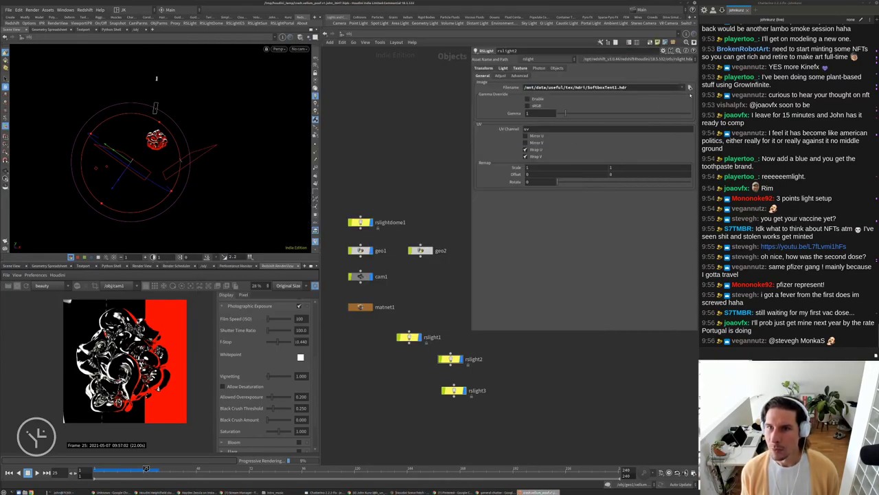
pyautogui.click(690, 87)
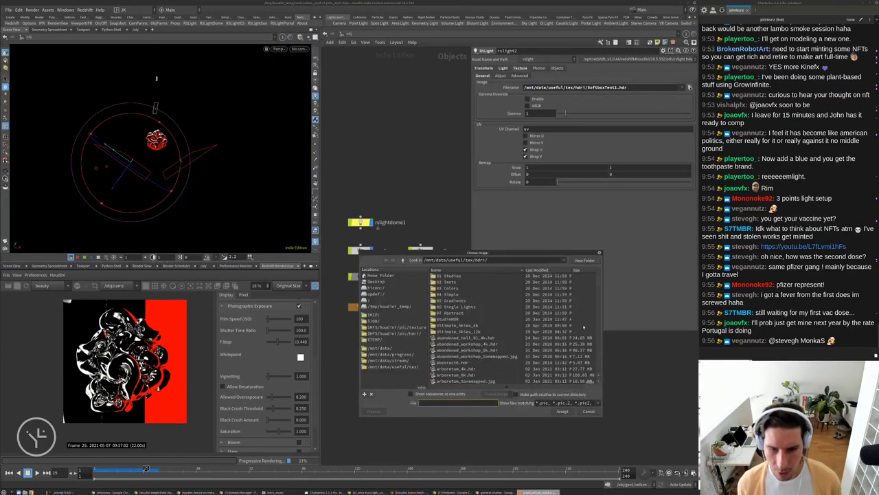
pyautogui.moveTo(596, 279); pyautogui.dragTo(596, 361)
pyautogui.click(402, 261)
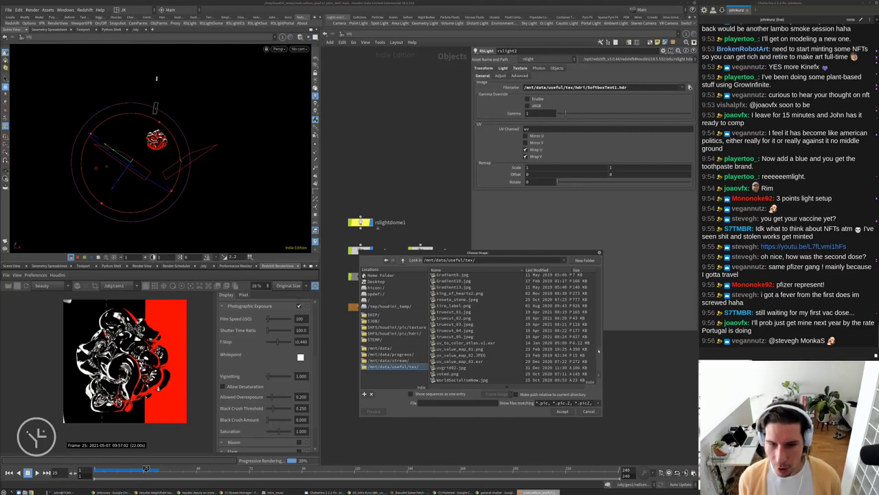
pyautogui.scroll(5, 597, 347)
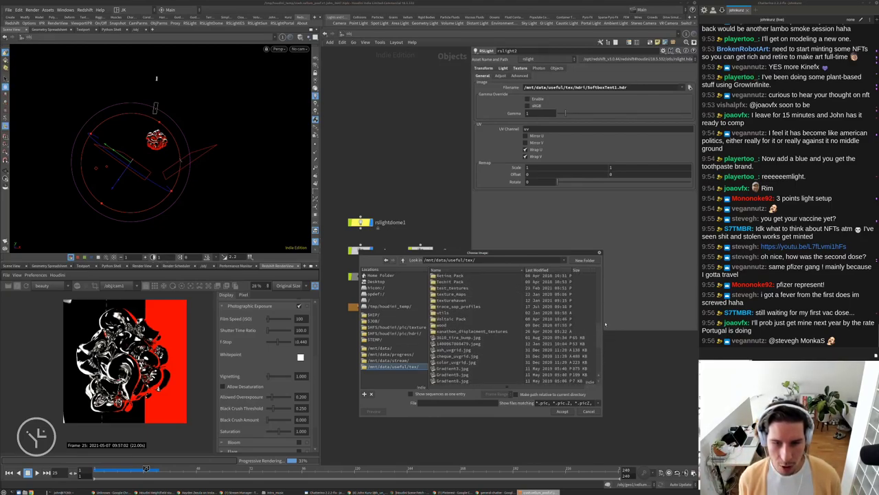
pyautogui.scroll(3, 605, 321)
pyautogui.scroll(4, 464, 340)
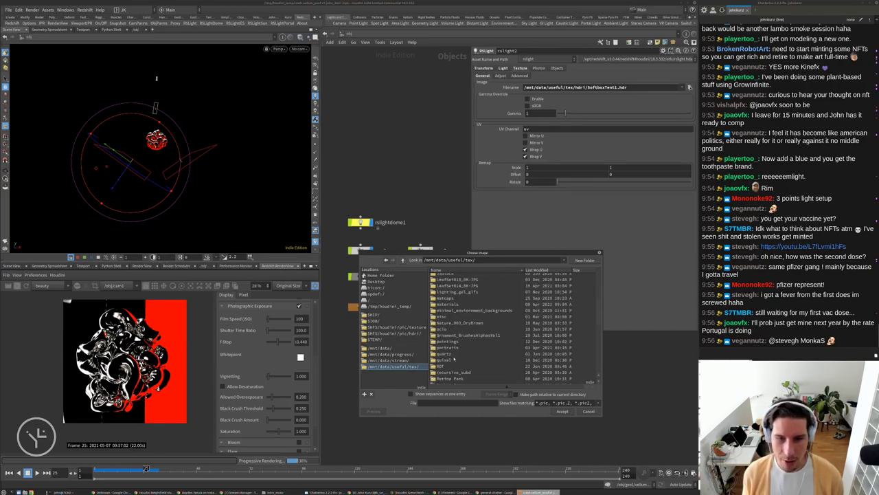
pyautogui.scroll(-2, 453, 356)
pyautogui.scroll(-2, 450, 347)
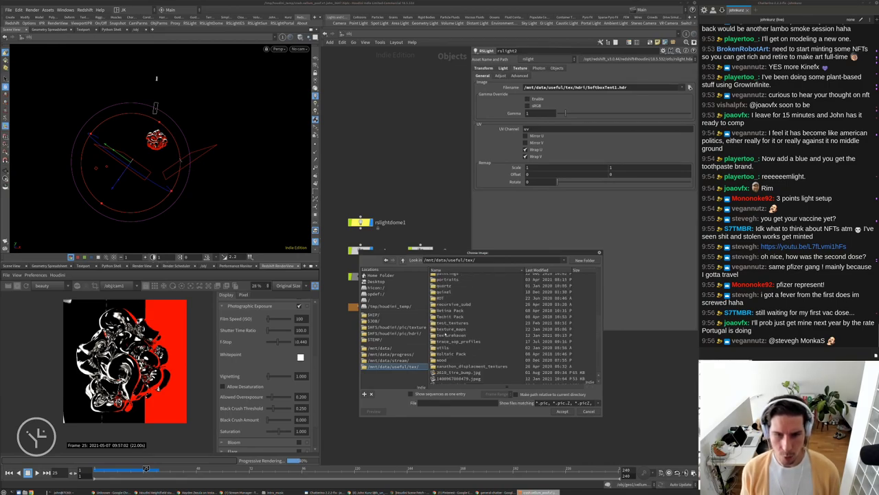
pyautogui.scroll(4, 446, 331)
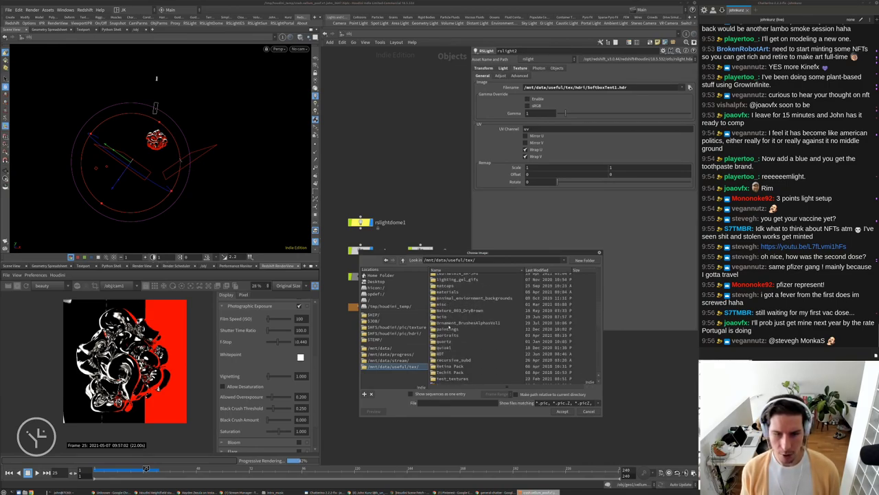
pyautogui.scroll(2, 450, 330)
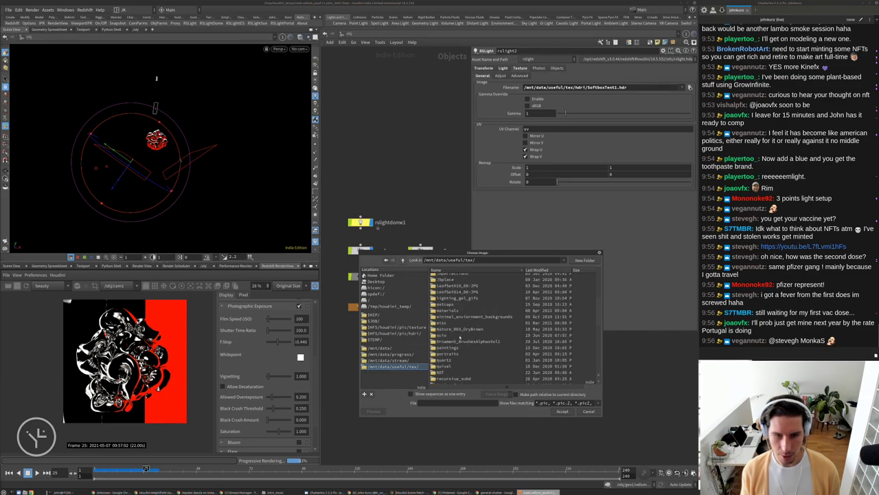
pyautogui.scroll(4, 459, 336)
pyautogui.doubleClick(448, 324)
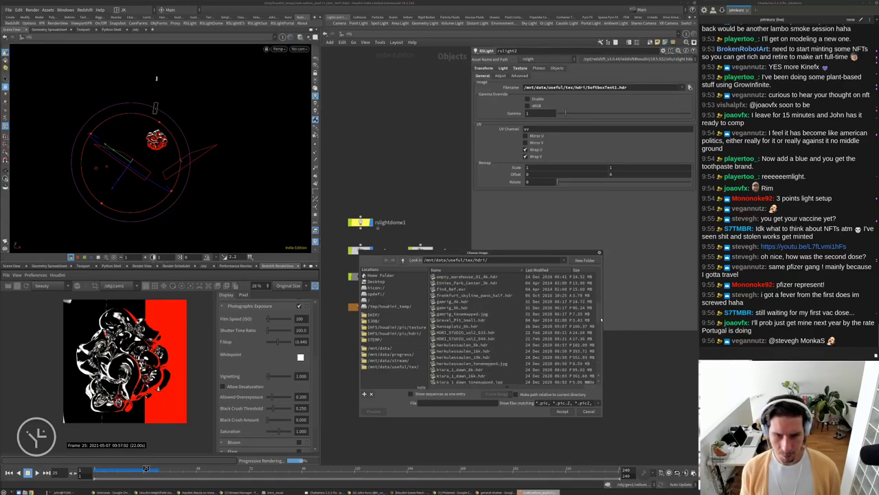
pyautogui.moveTo(601, 320); pyautogui.dragTo(599, 293)
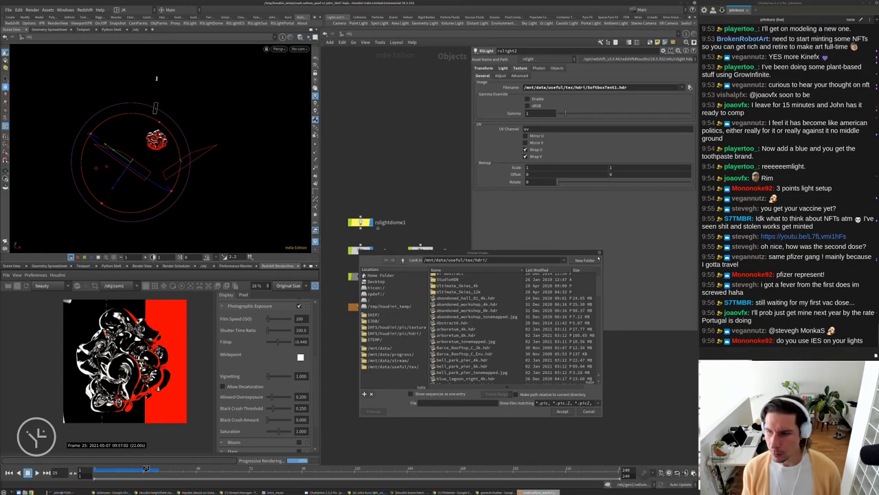
pyautogui.click(589, 410)
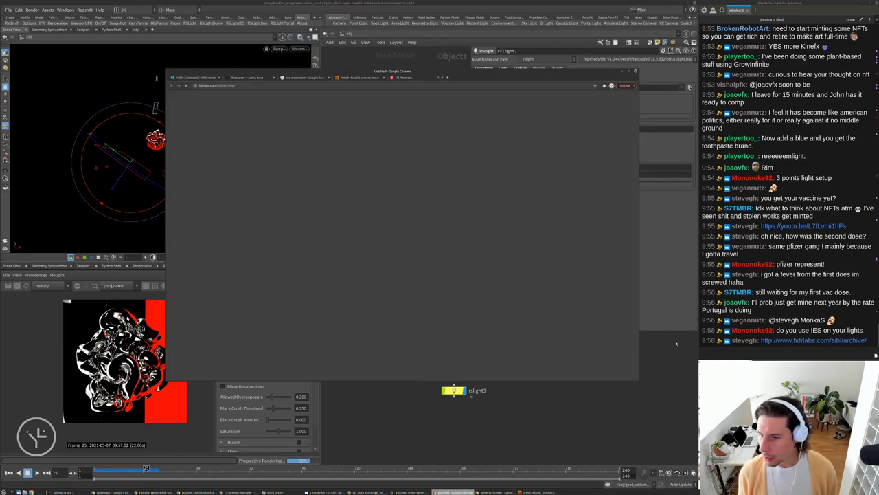
# Scroll the sIBL Archive page in Chrome down to the Lightsmith Collection with Softbox A.
pyautogui.hotkey('alt', 'Tab')
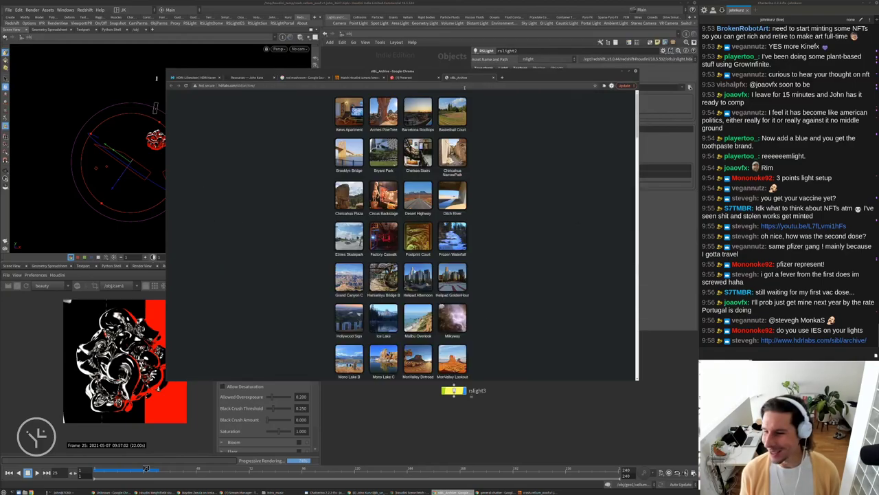
pyautogui.scroll(-10, 385, 275)
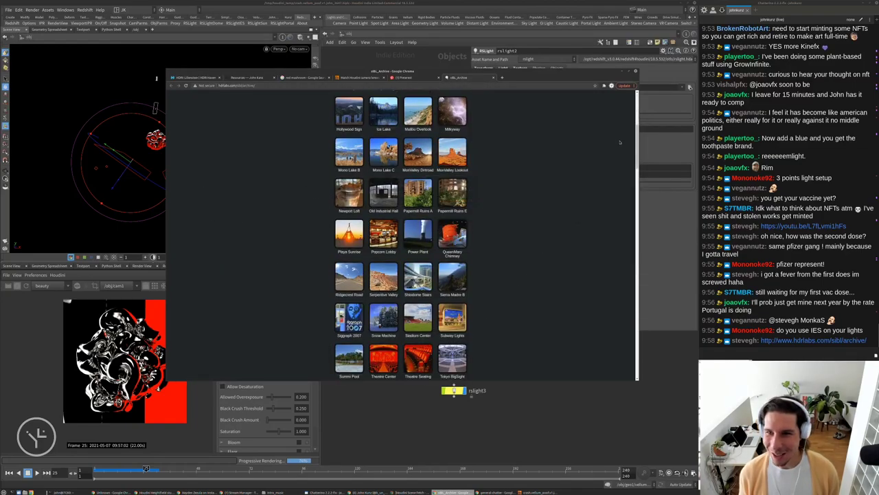
pyautogui.moveTo(637, 302); pyautogui.dragTo(637, 196)
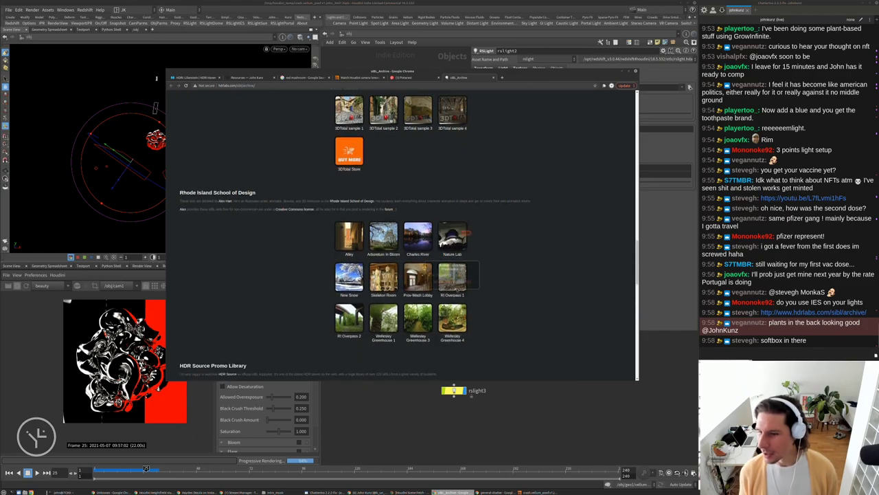
pyautogui.scroll(-3, 454, 279)
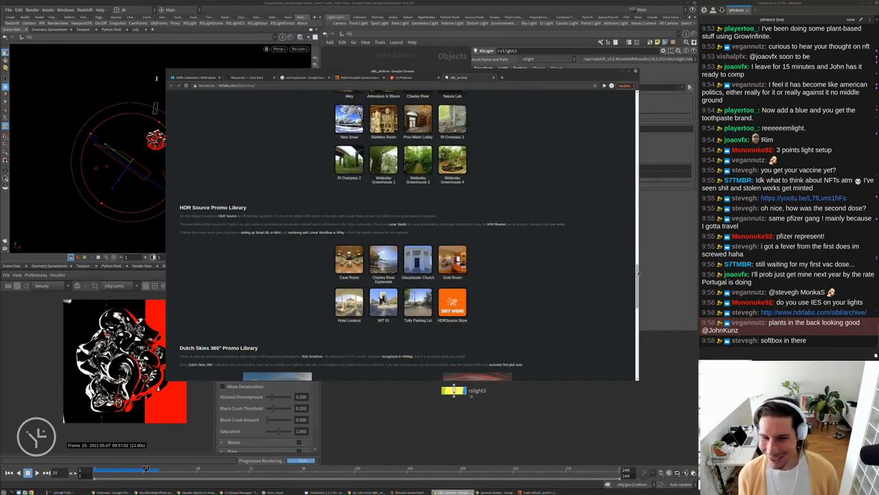
pyautogui.moveTo(638, 285); pyautogui.dragTo(634, 328)
pyautogui.scroll(10, 379, 238)
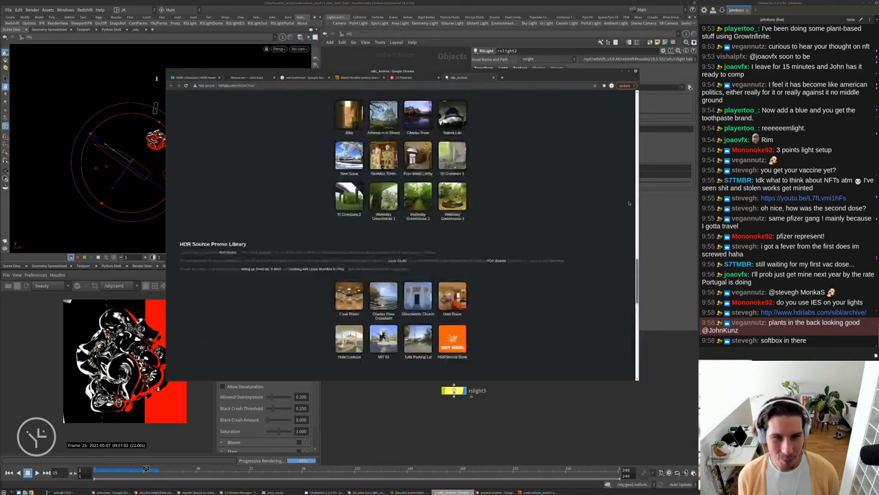
pyautogui.scroll(3, 378, 237)
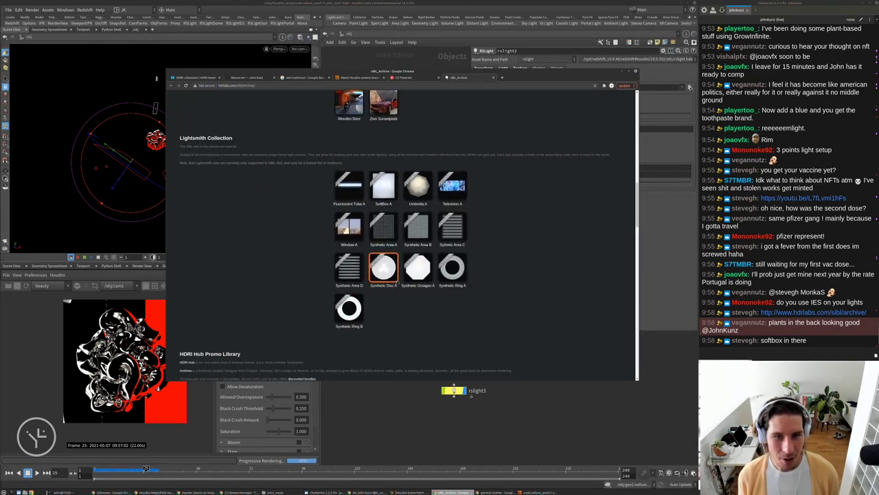
# Save the SoftBox A zip into data/useful/tex/hdri and reveal it in the file manager.
pyautogui.click(388, 252)
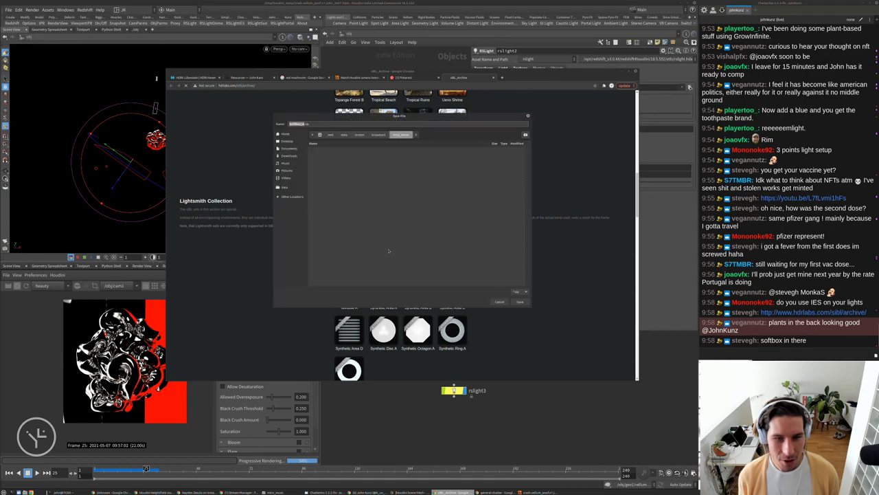
pyautogui.click(288, 198)
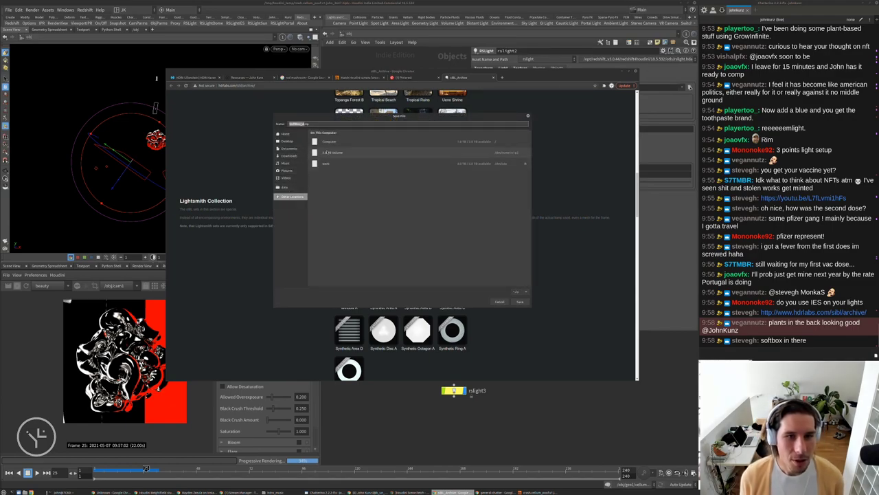
pyautogui.click(283, 187)
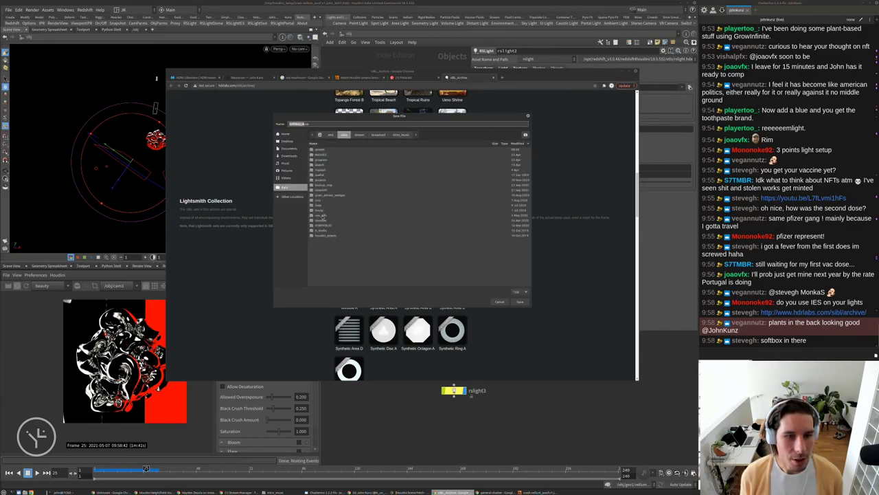
pyautogui.doubleClick(320, 177)
pyautogui.doubleClick(321, 160)
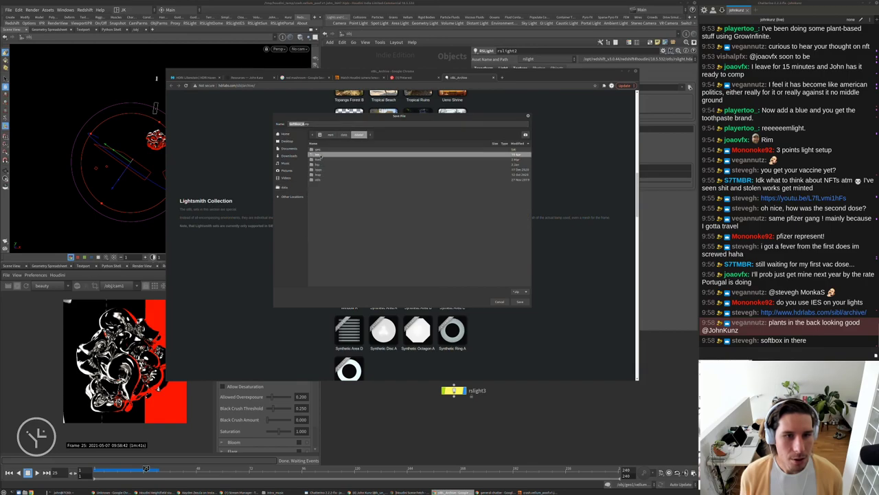
pyautogui.doubleClick(335, 215)
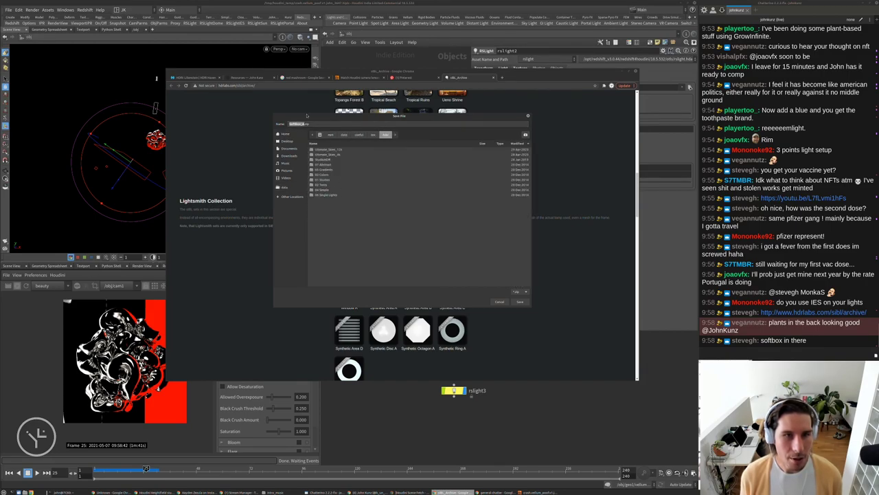
pyautogui.click(520, 301)
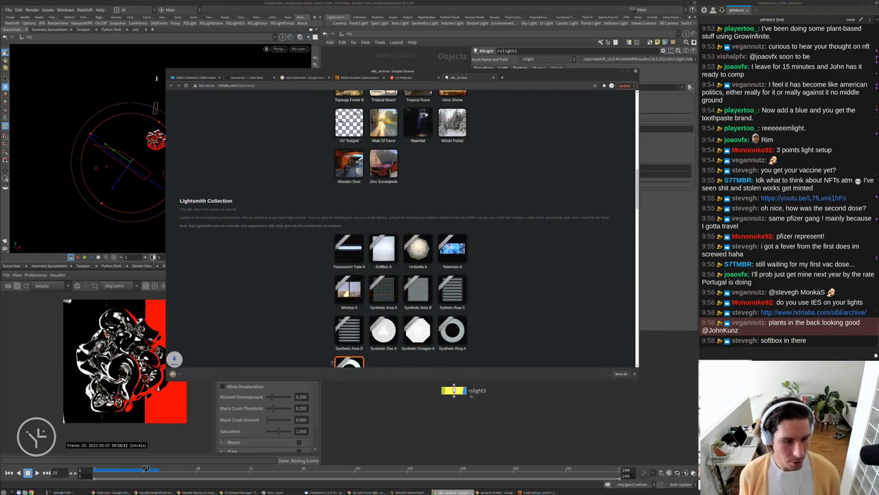
pyautogui.click(215, 373)
pyautogui.click(229, 395)
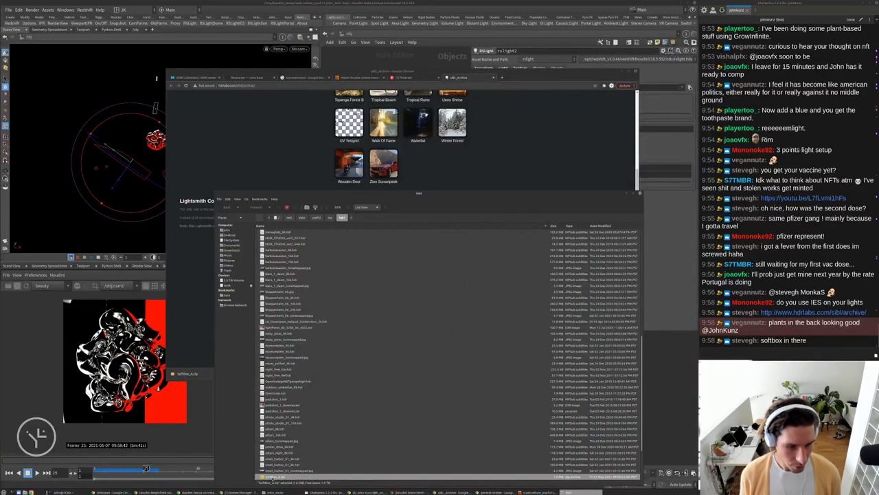
# Extract SoftBox_A.exr from Softbox_A.zip into the hdri folder.
pyautogui.rightClick(272, 476)
pyautogui.click(291, 461)
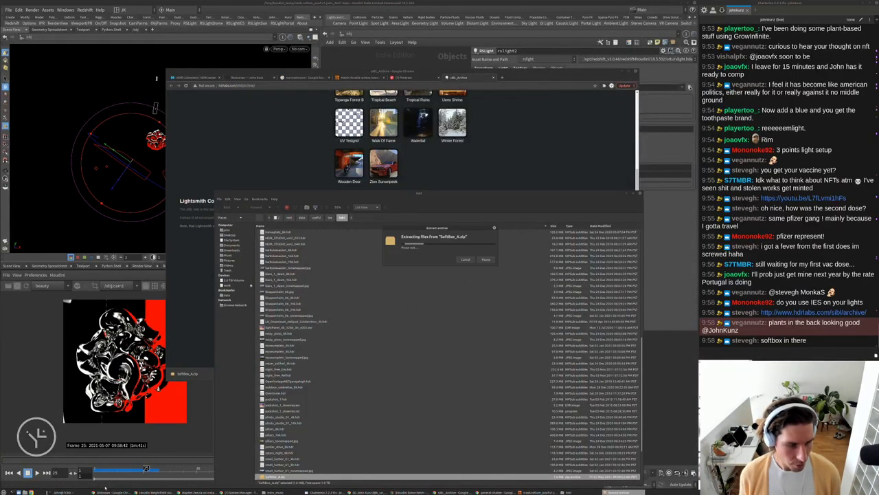
pyautogui.scroll(-3, 294, 465)
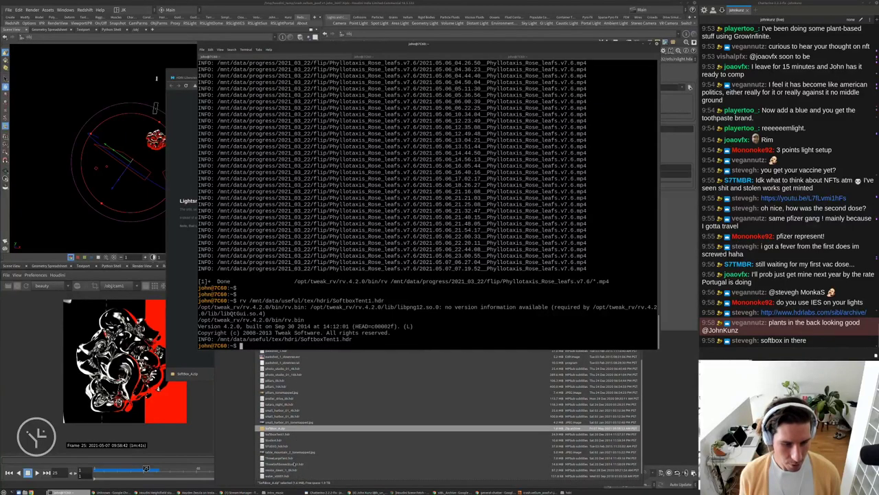
pyautogui.click(455, 388)
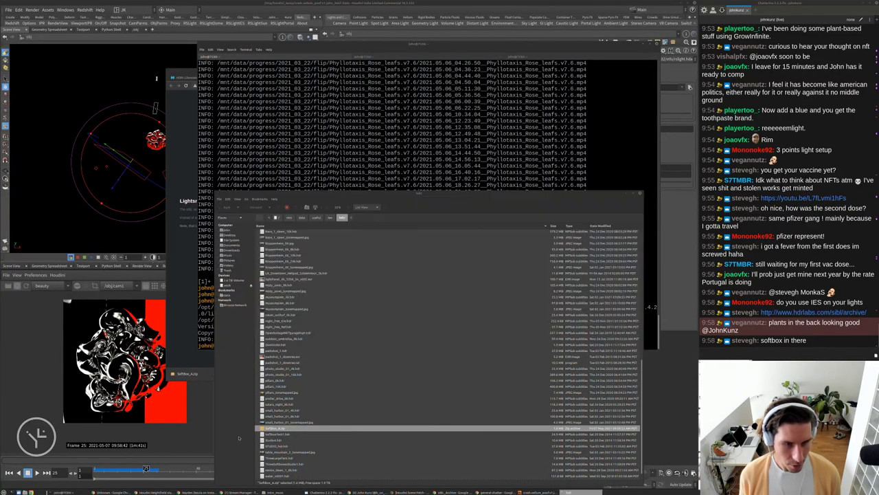
pyautogui.scroll(10, 454, 388)
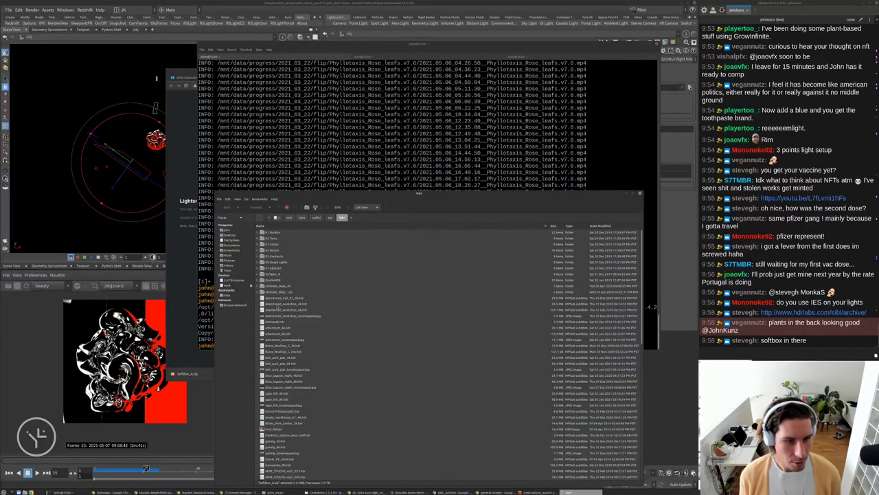
pyautogui.scroll(-10, 288, 350)
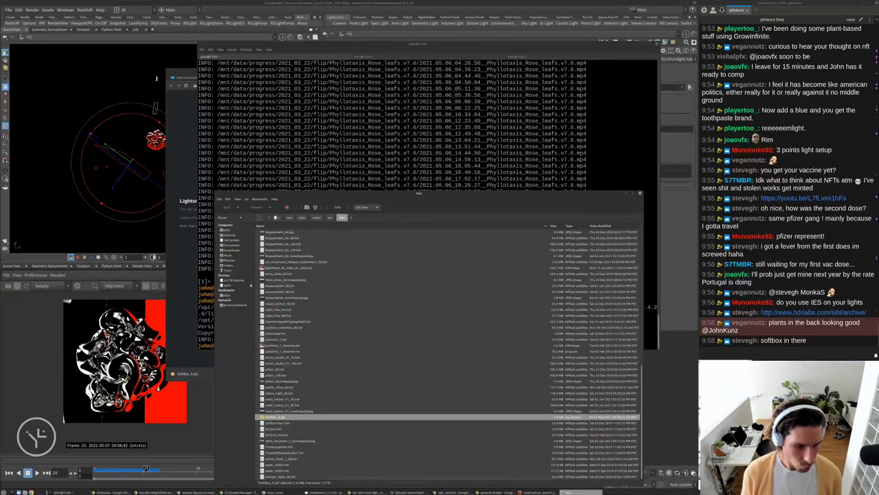
pyautogui.doubleClick(277, 417)
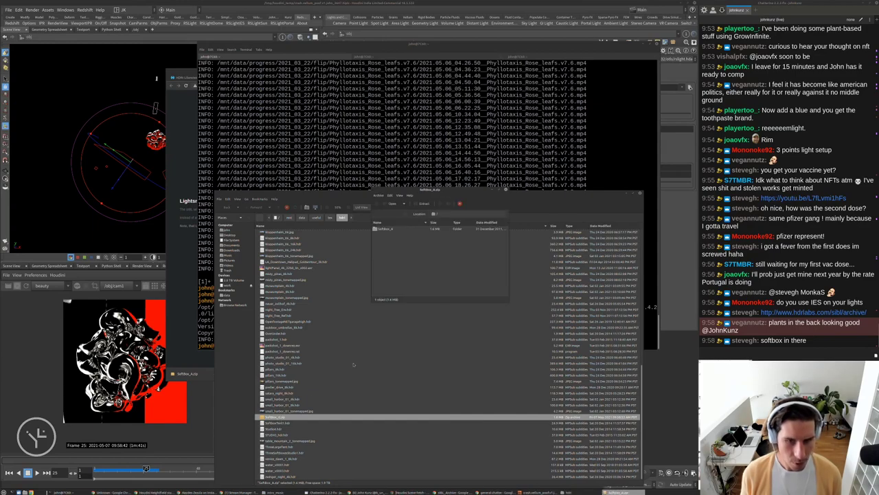
pyautogui.doubleClick(383, 229)
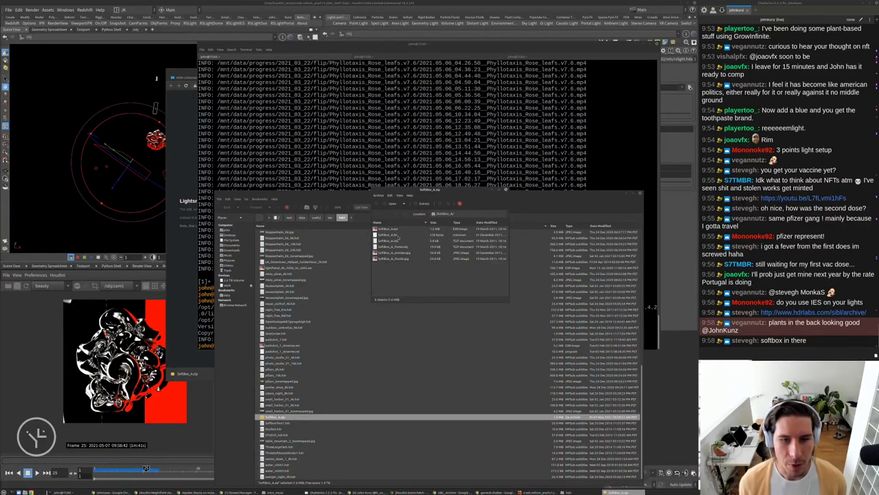
pyautogui.moveTo(392, 229); pyautogui.dragTo(333, 396)
# Drop SoftBox_A.exr into the terminal and copy its full file path.
pyautogui.moveTo(289, 416); pyautogui.dragTo(301, 149)
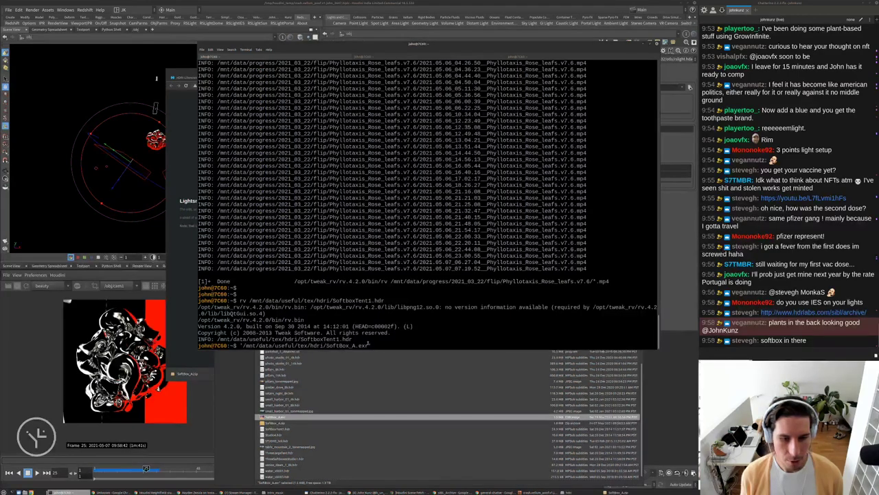
pyautogui.moveTo(369, 345); pyautogui.dragTo(242, 344)
pyautogui.rightClick(246, 345)
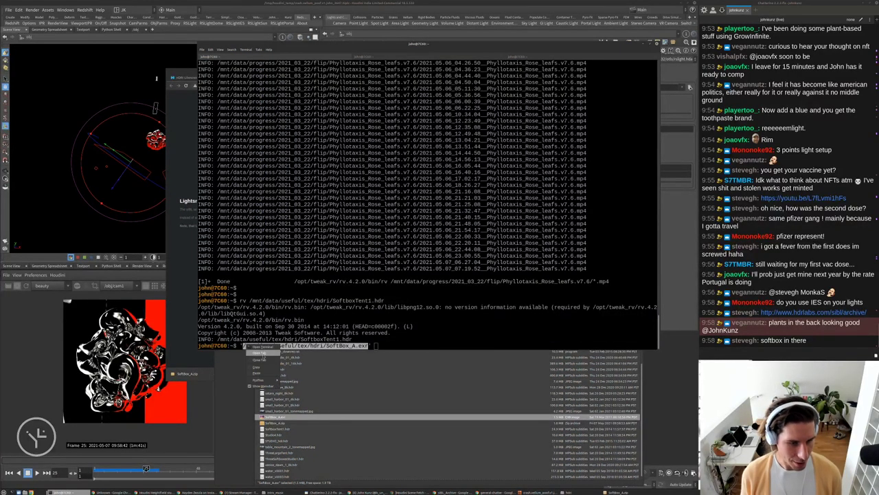
pyautogui.click(256, 367)
pyautogui.hotkey('ctrl', 'c')
# Replace rslight2's texture filename with the pasted SoftBox_A.exr path.
pyautogui.click(659, 392)
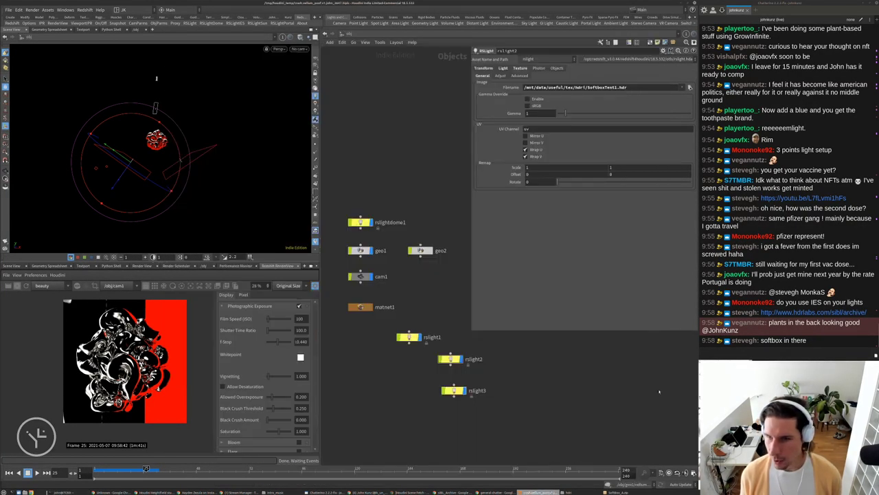
pyautogui.tripleClick(608, 88)
pyautogui.hotkey('ctrl', 'v')
pyautogui.press('Return')
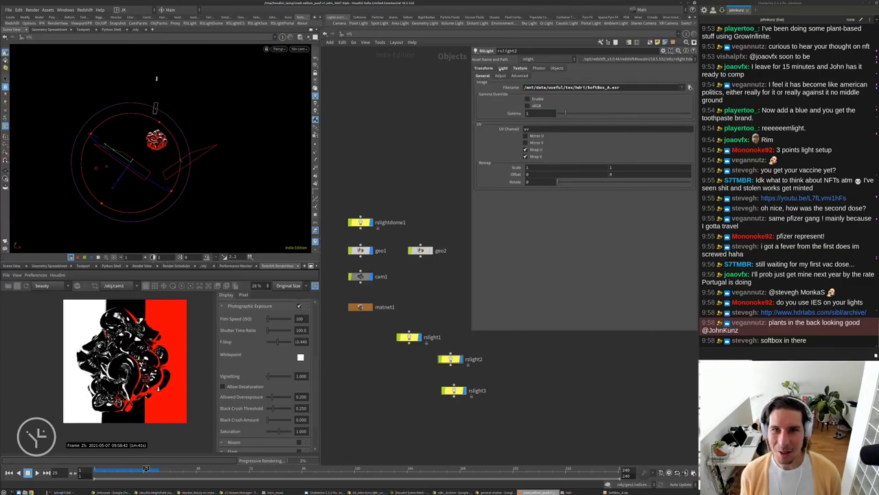
# Copy the light's red Color and paste its values into the texture's Color Multiplier.
pyautogui.click(502, 68)
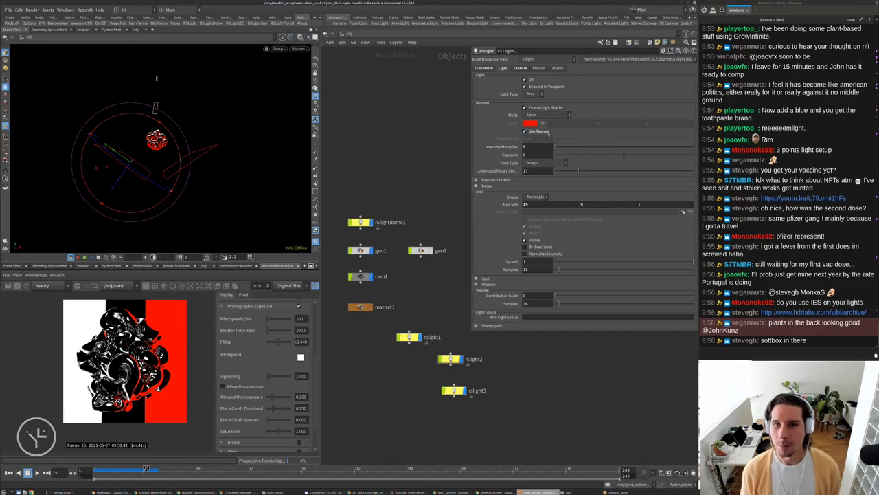
pyautogui.click(520, 68)
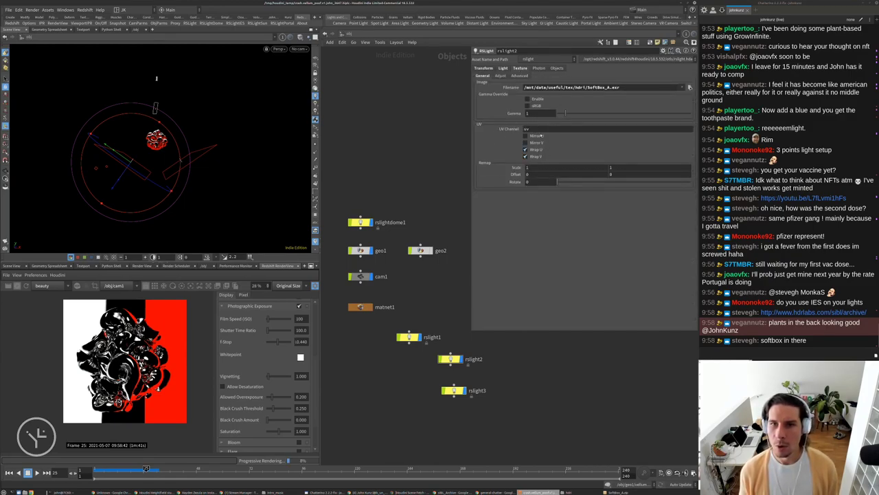
pyautogui.click(500, 76)
pyautogui.click(502, 68)
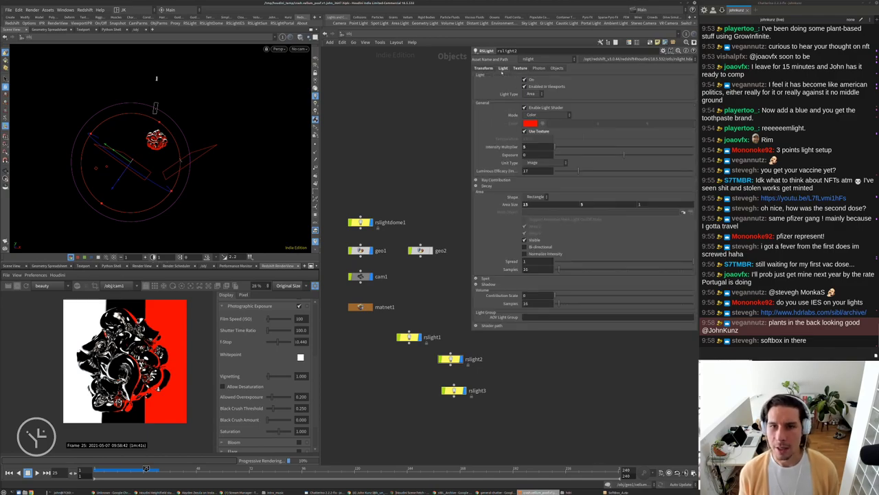
pyautogui.rightClick(508, 122)
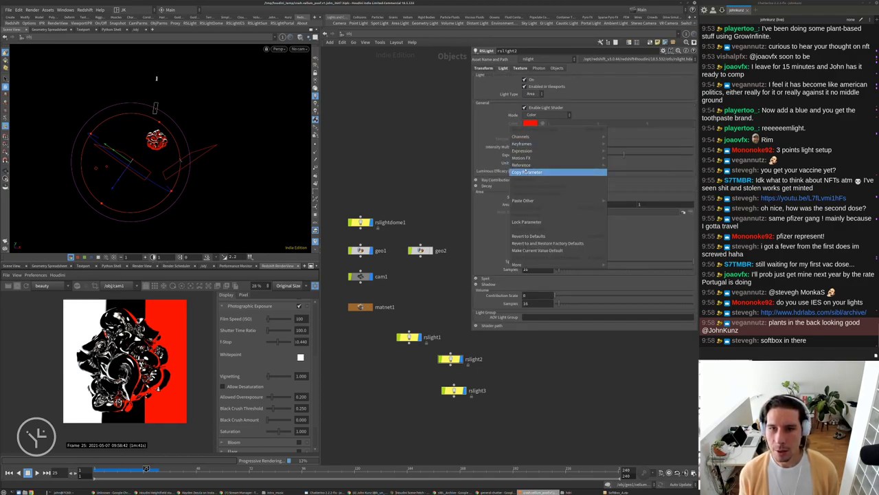
pyautogui.click(526, 172)
pyautogui.click(520, 68)
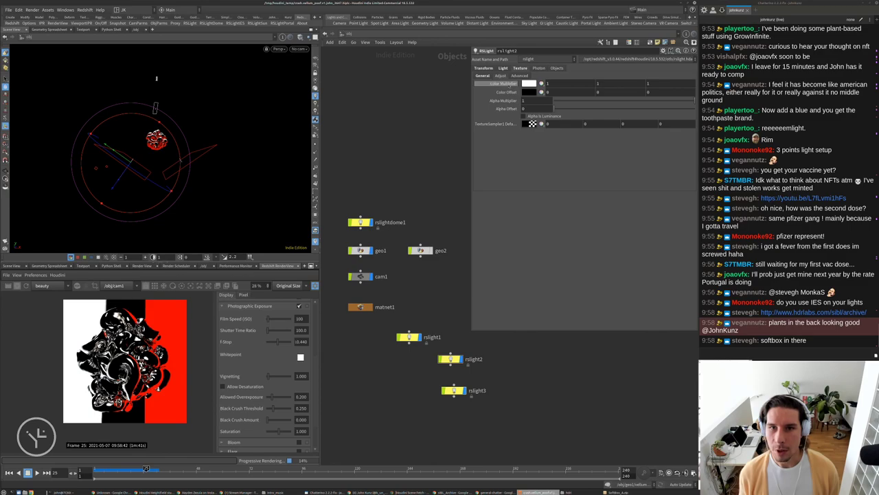
pyautogui.rightClick(509, 83)
pyautogui.click(522, 138)
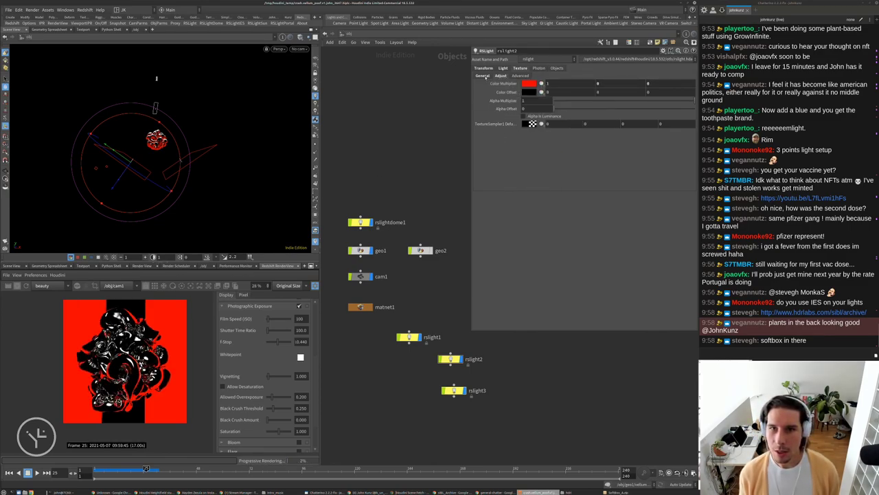
pyautogui.click(483, 76)
pyautogui.click(503, 68)
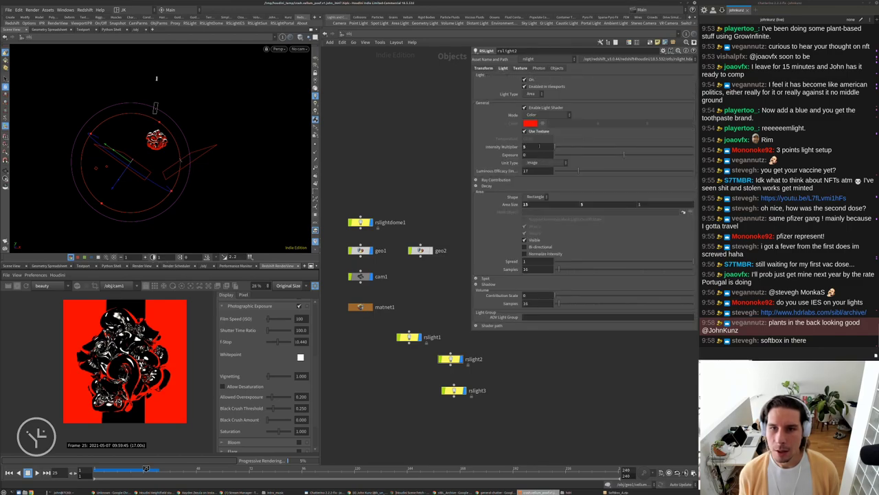
# Set rslight2's Intensity Multiplier to 1, then try lowering it to .5.
pyautogui.write('1')
pyautogui.press('Return')
pyautogui.scroll(3, 105, 318)
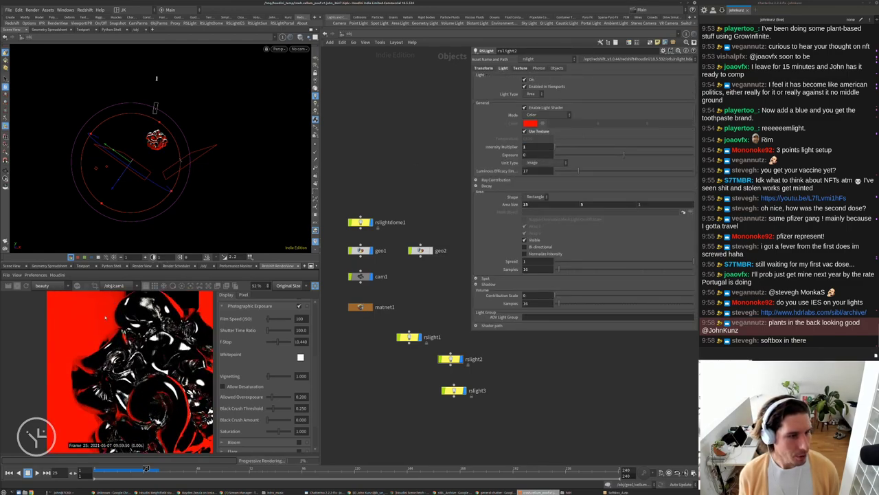
pyautogui.scroll(5, 110, 323)
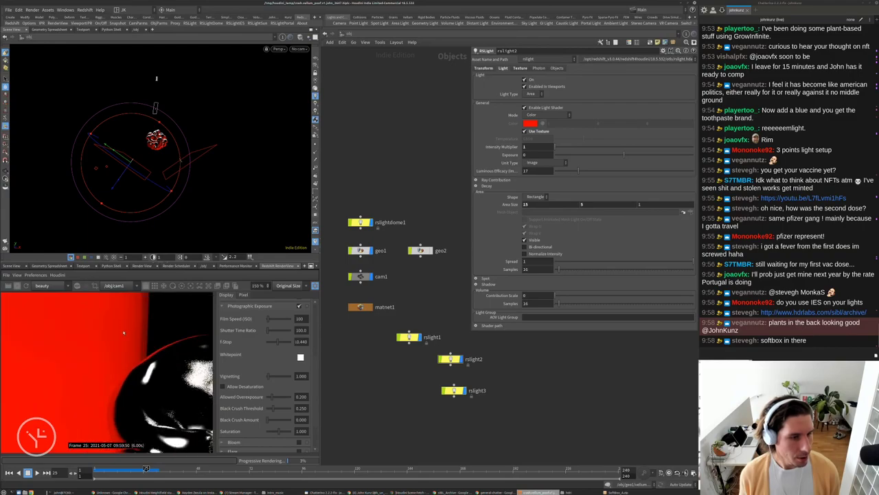
pyautogui.scroll(3, 124, 333)
pyautogui.click(529, 147)
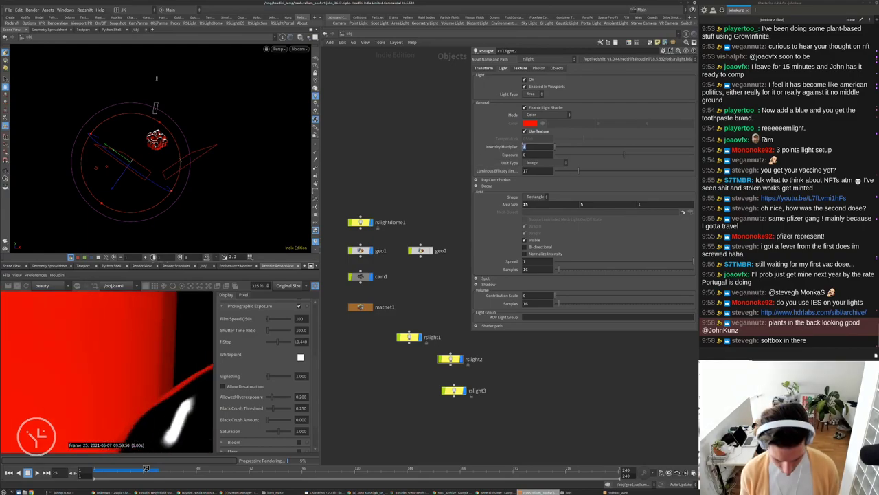
pyautogui.write('.5')
pyautogui.press('Return')
pyautogui.scroll(-5, 142, 327)
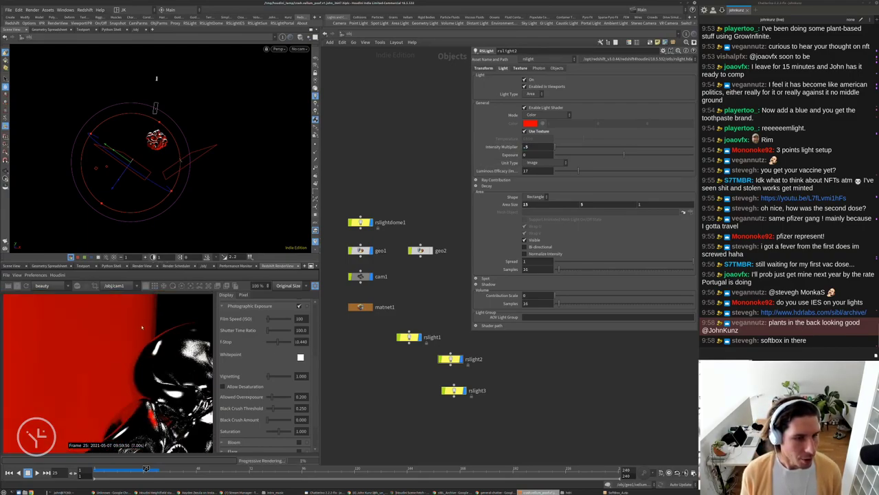
pyautogui.scroll(3, 143, 328)
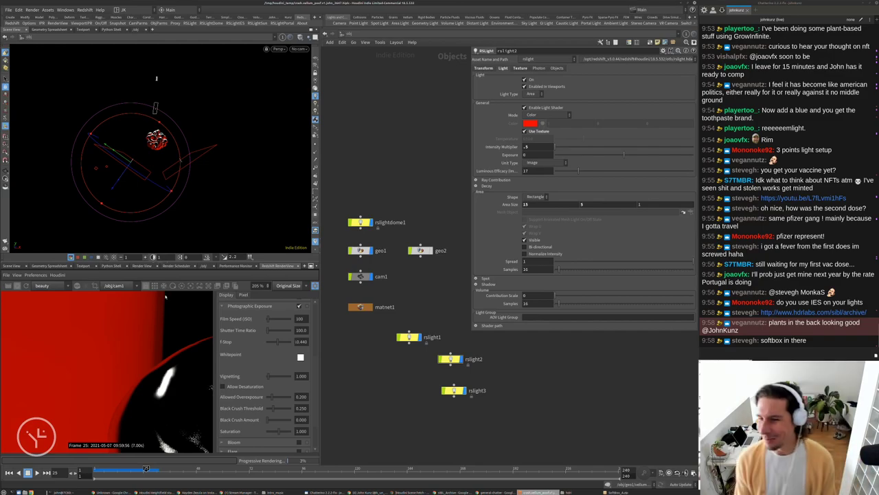
pyautogui.scroll(1, 155, 307)
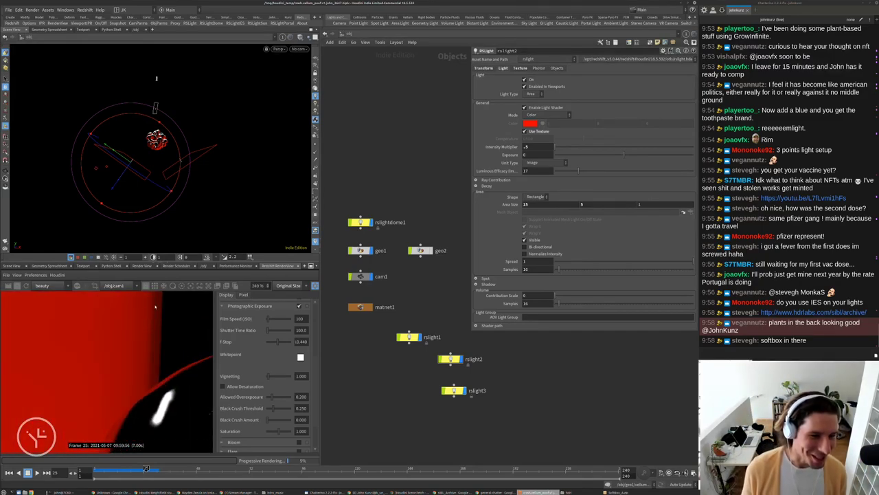
pyautogui.scroll(1, 120, 325)
# Enable the texture's Gamma Override and raise Gamma to 6.6.
pyautogui.click(520, 68)
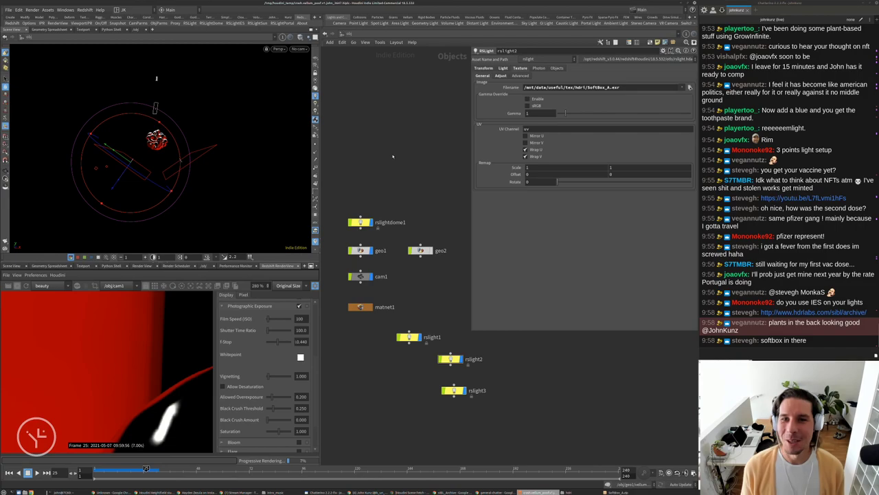
pyautogui.moveTo(577, 115); pyautogui.dragTo(614, 113)
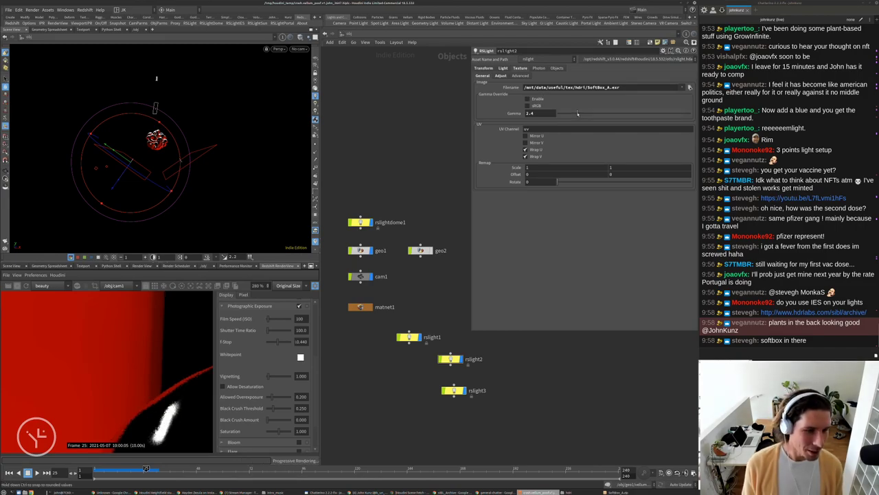
pyautogui.click(547, 98)
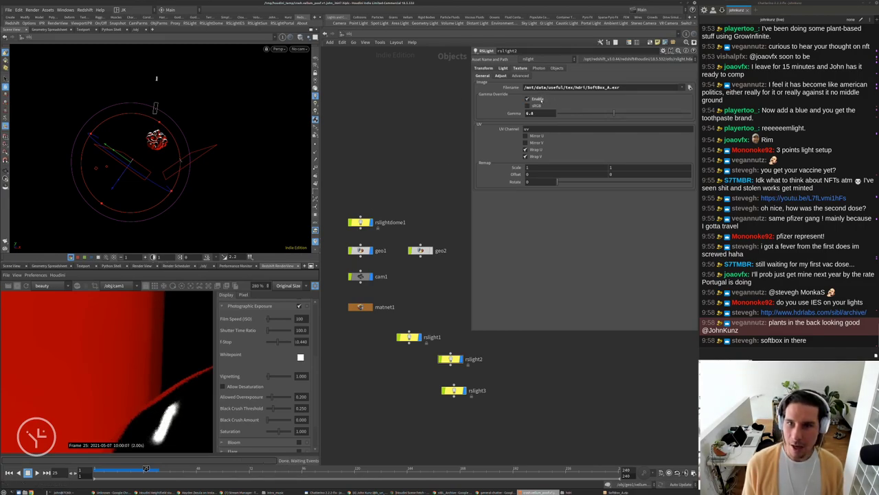
pyautogui.scroll(-4, 134, 339)
pyautogui.scroll(-5, 134, 339)
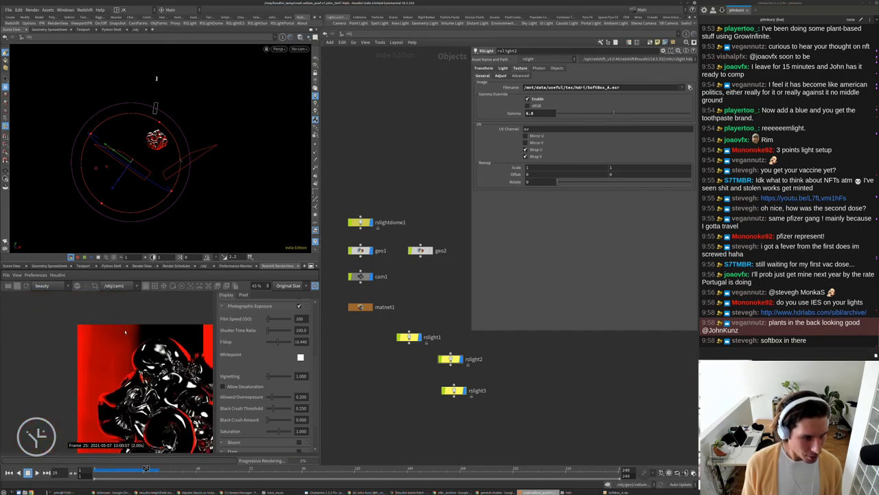
pyautogui.scroll(3, 91, 362)
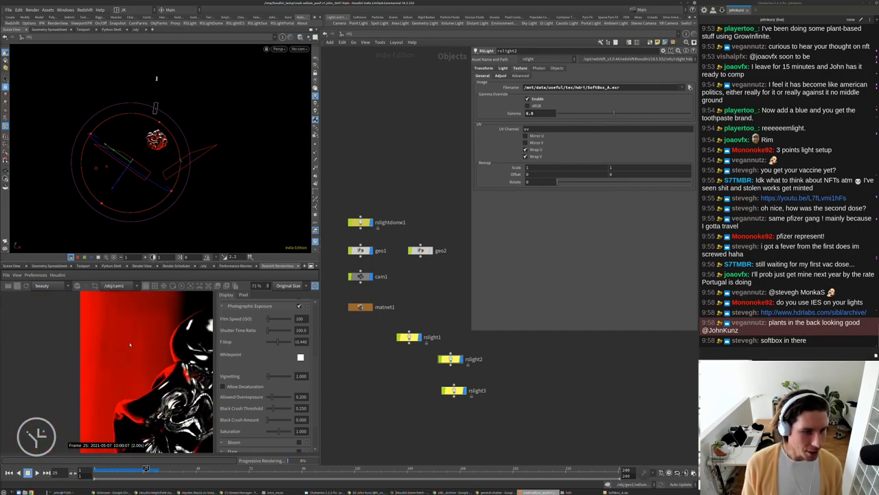
pyautogui.scroll(-3, 149, 328)
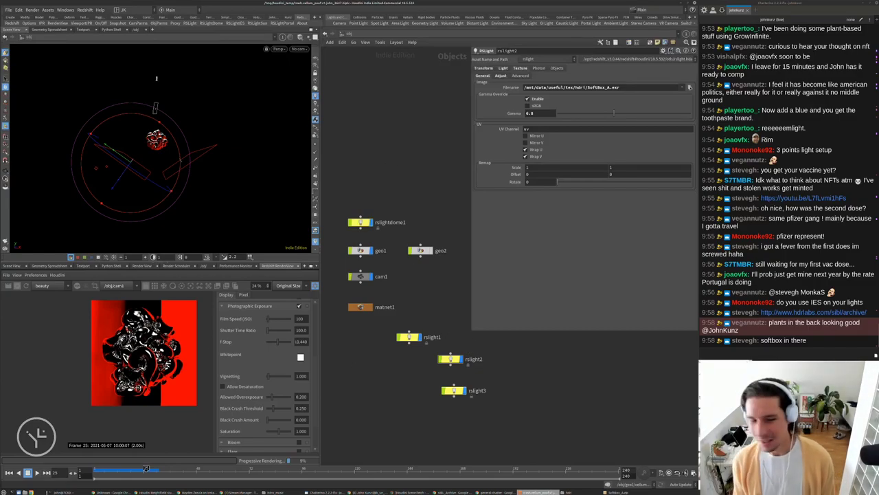
# Restore the Intensity Multiplier to 1 and recheck the texture settings.
pyautogui.click(506, 68)
pyautogui.write('1')
pyautogui.press('Return')
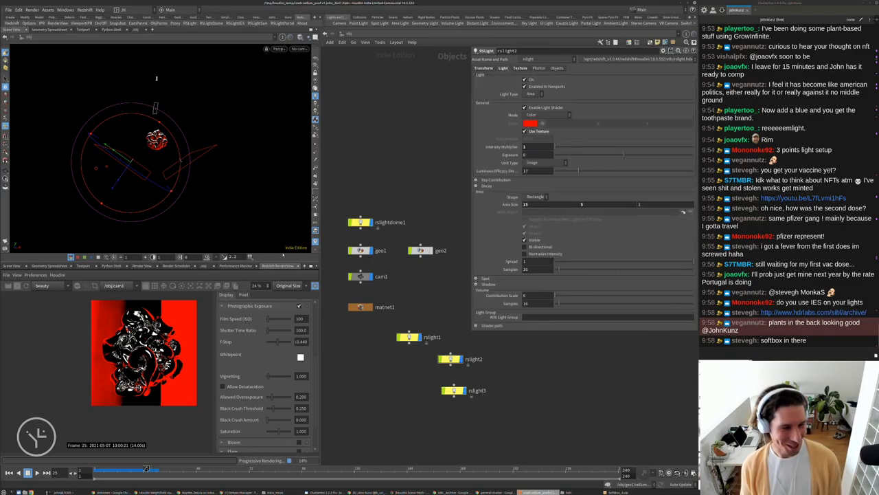
pyautogui.scroll(1, 114, 304)
pyautogui.scroll(-1, 114, 304)
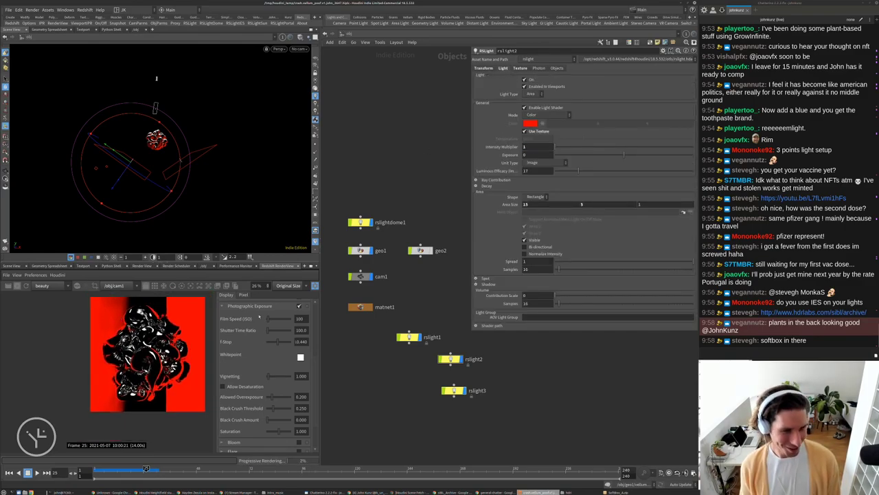
pyautogui.click(520, 68)
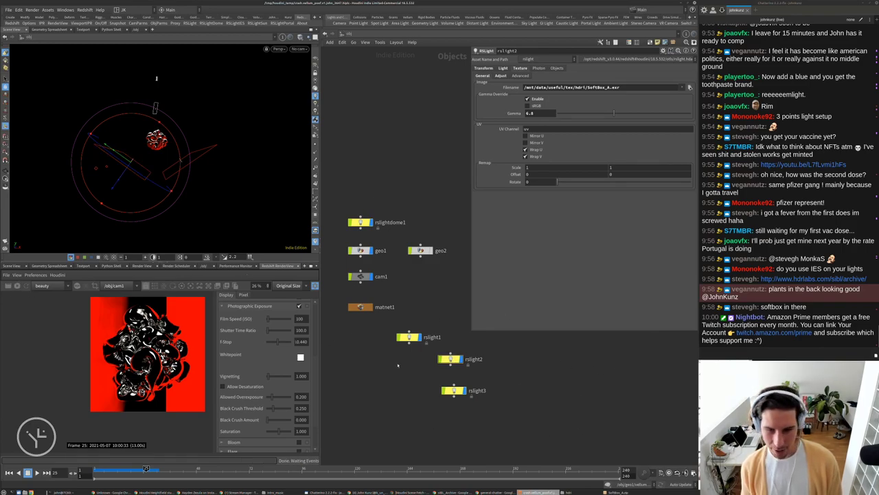
# Duplicate rslight2 as rslight4 and paste rslight3's transform values onto it.
pyautogui.click(453, 390)
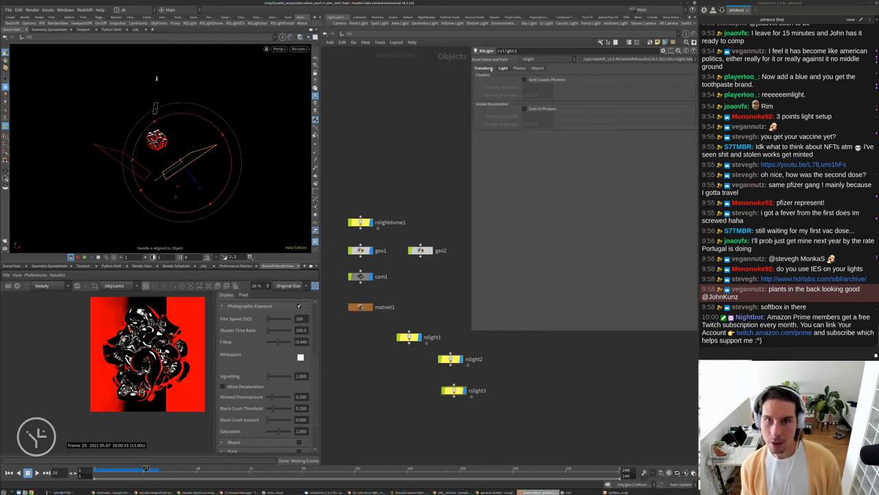
pyautogui.keyDown('alt'); pyautogui.moveTo(450, 359); pyautogui.dragTo(509, 362); pyautogui.keyUp('alt')
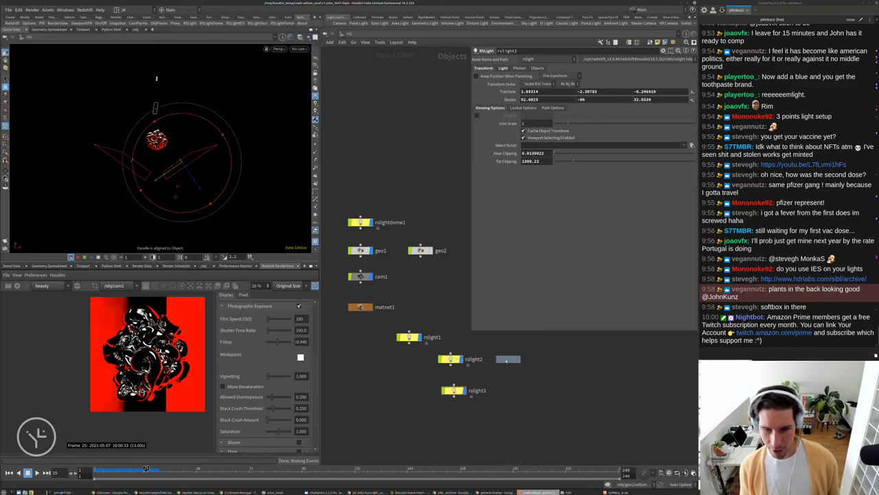
pyautogui.click(453, 390)
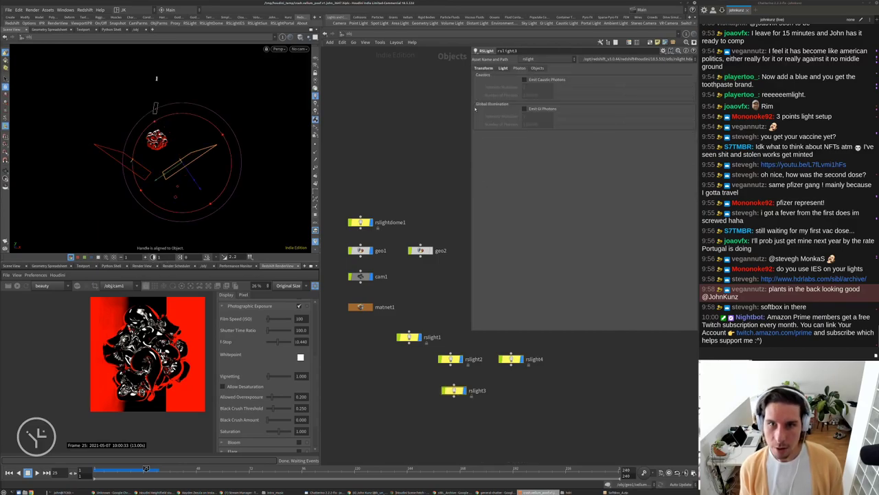
pyautogui.click(483, 68)
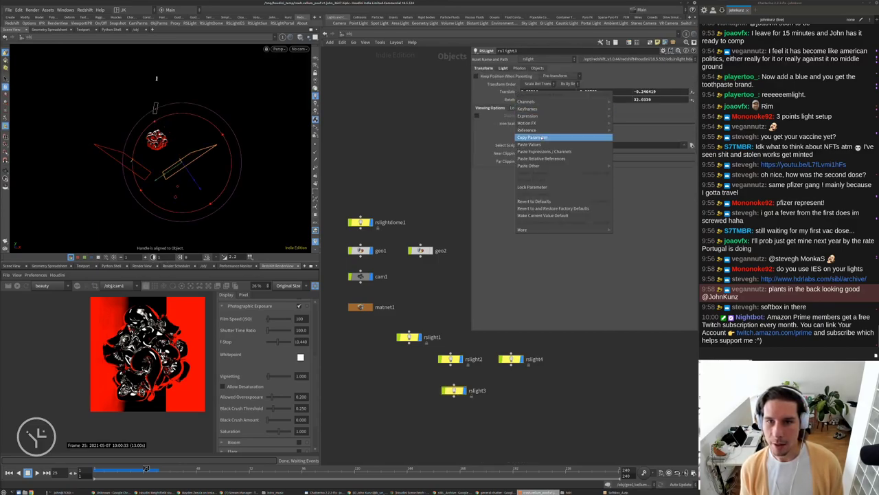
pyautogui.click(510, 359)
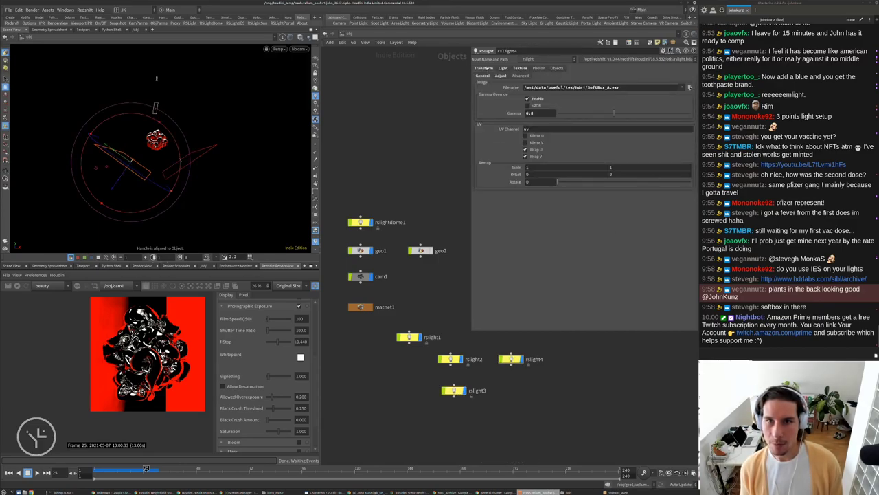
pyautogui.click(482, 68)
pyautogui.rightClick(500, 100)
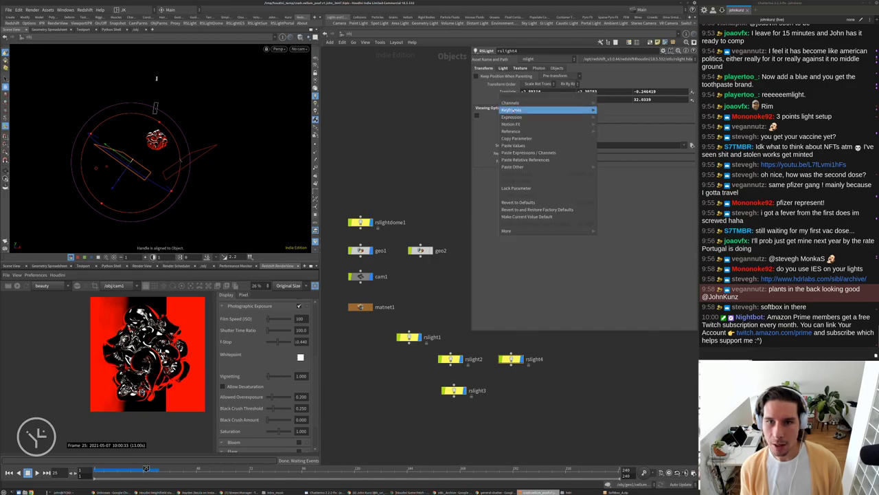
pyautogui.click(525, 146)
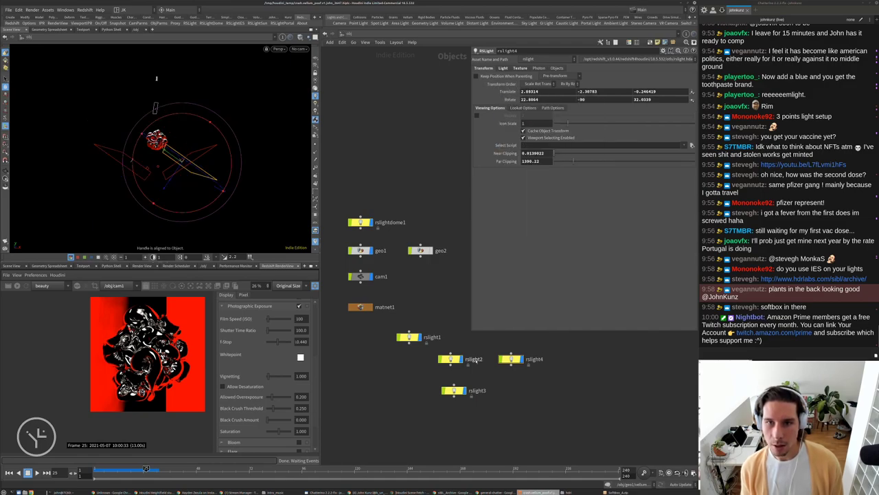
# Give rslight4 rslight3's rotation as fixed values, then delete rslight3.
pyautogui.rightClick(507, 104)
pyautogui.click(550, 149)
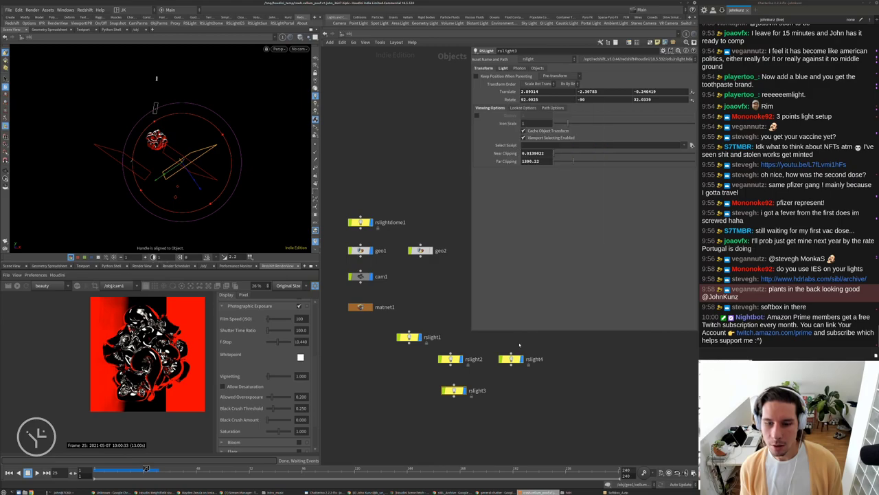
pyautogui.click(510, 359)
pyautogui.rightClick(509, 101)
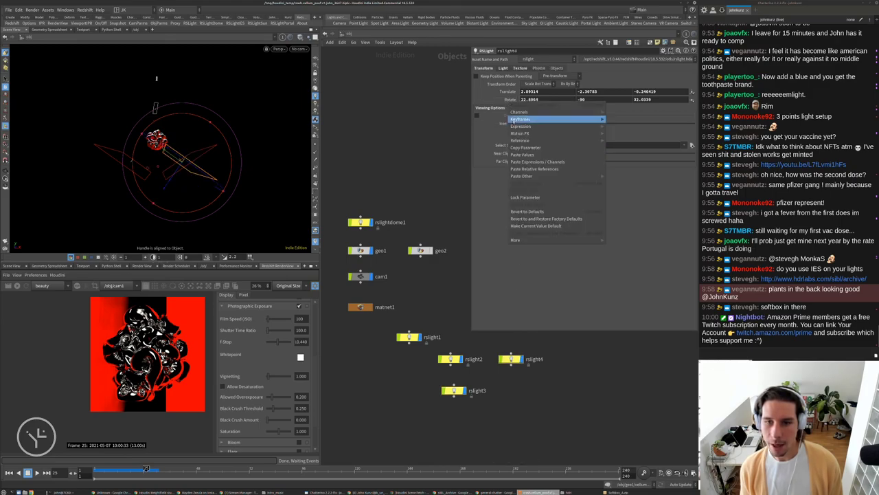
pyautogui.click(529, 169)
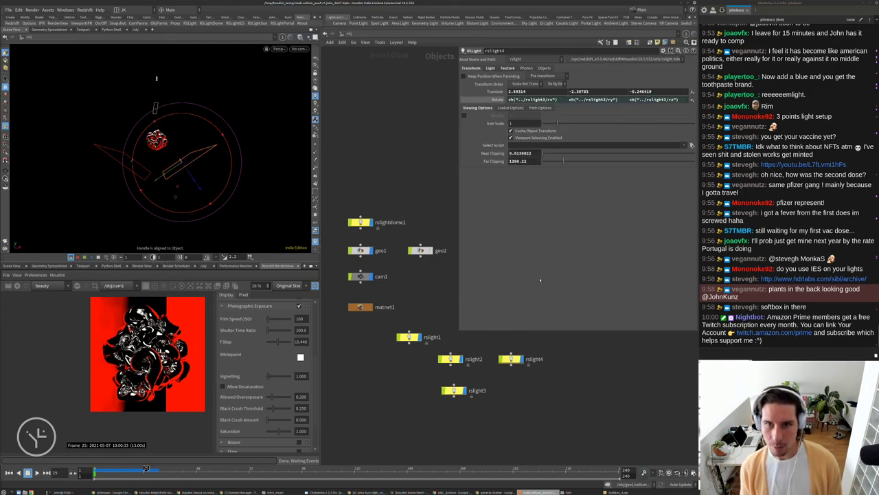
pyautogui.click(502, 101)
pyautogui.rightClick(502, 101)
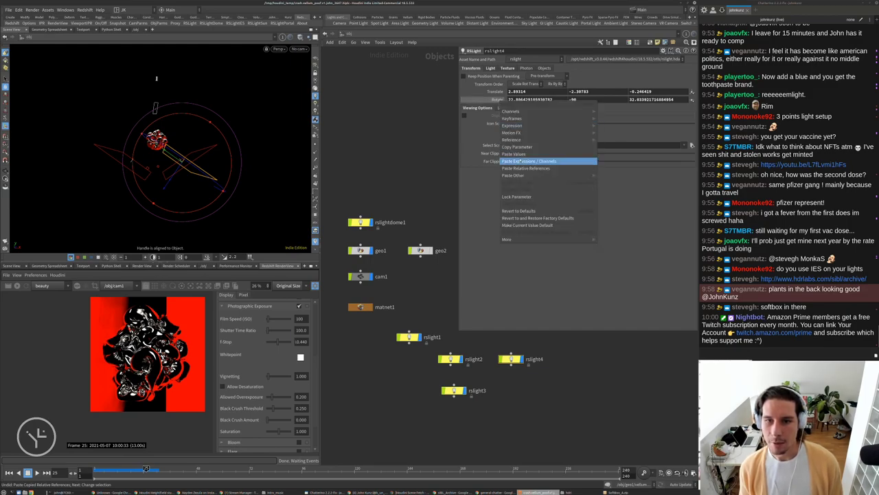
pyautogui.click(532, 162)
pyautogui.moveTo(499, 407); pyautogui.dragTo(421, 377)
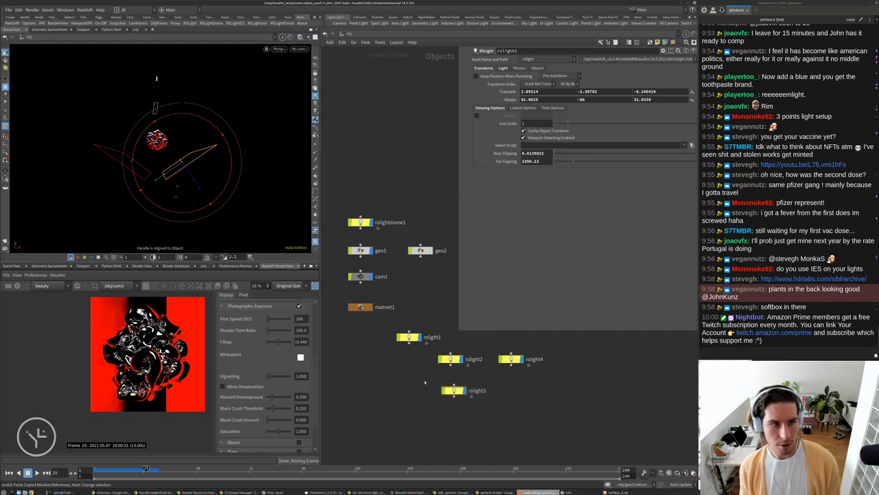
pyautogui.press('Delete')
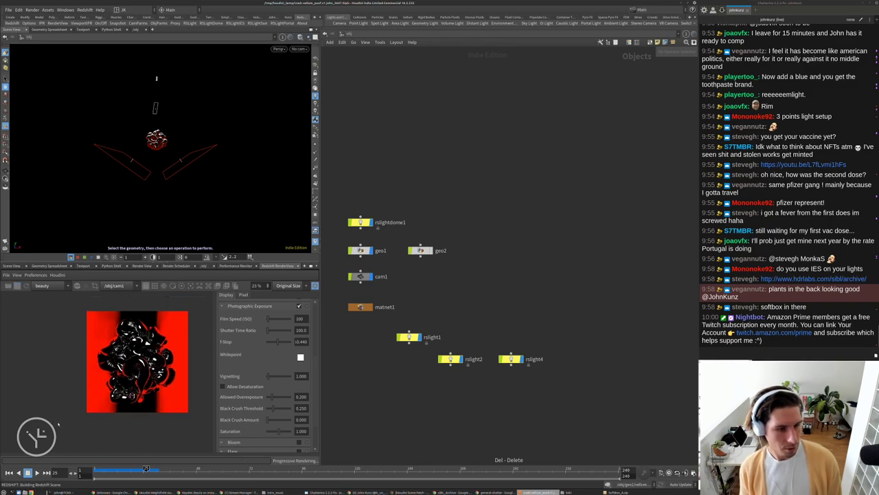
# Set Area Size to 15 by 3 on both rslight2 and rslight4.
pyautogui.click(450, 358)
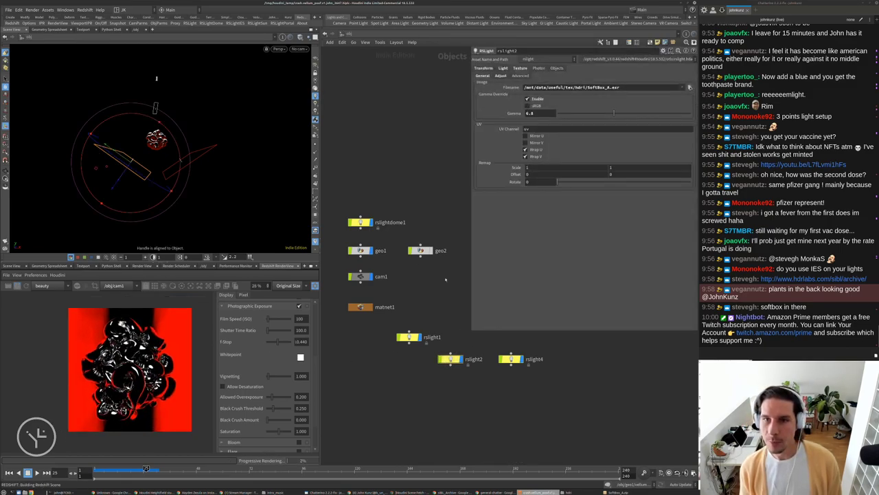
pyautogui.click(503, 67)
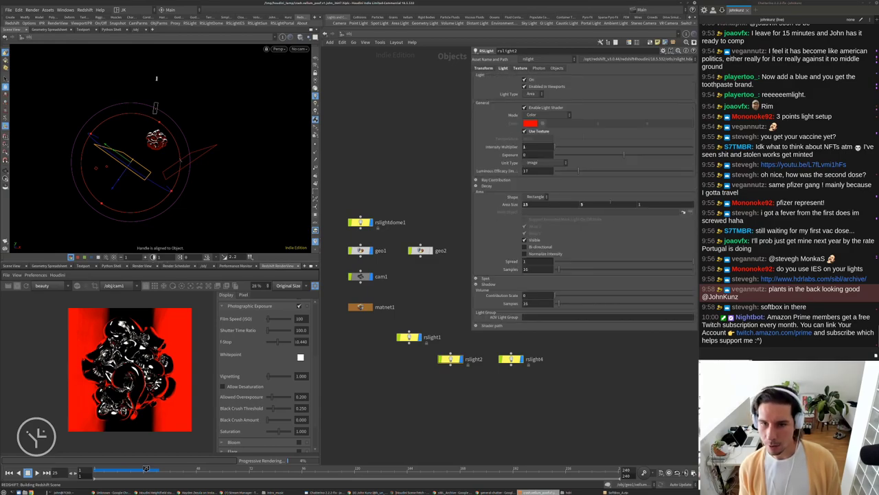
pyautogui.moveTo(608, 263); pyautogui.dragTo(582, 263)
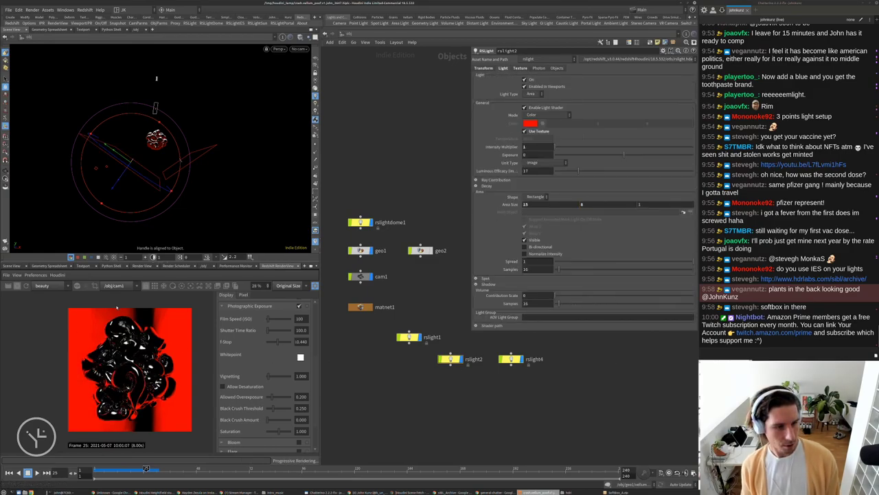
pyautogui.click(510, 359)
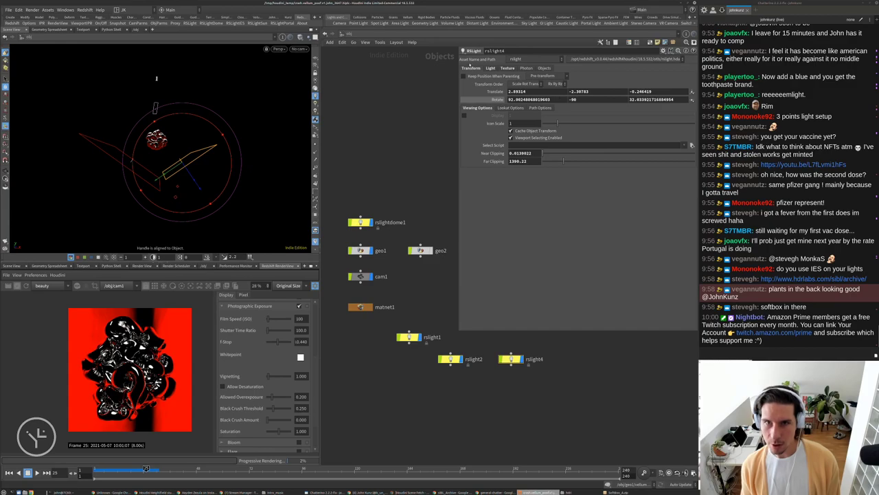
pyautogui.click(491, 68)
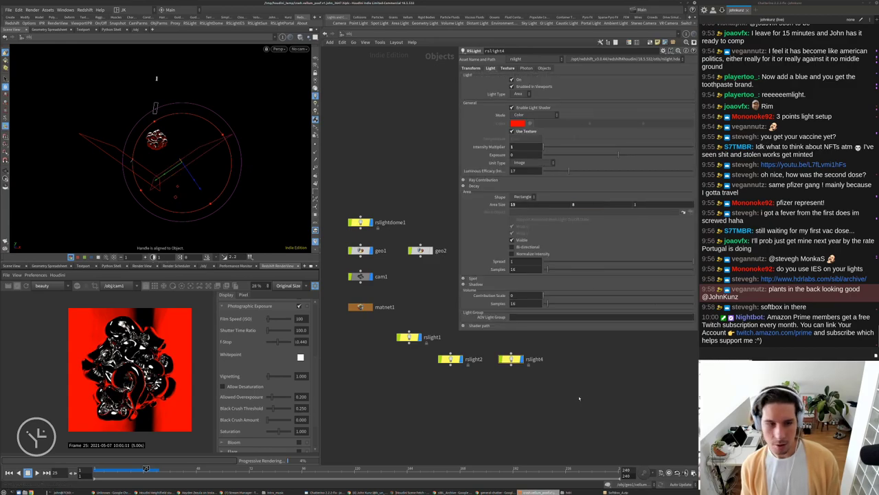
pyautogui.scroll(-1, 130, 371)
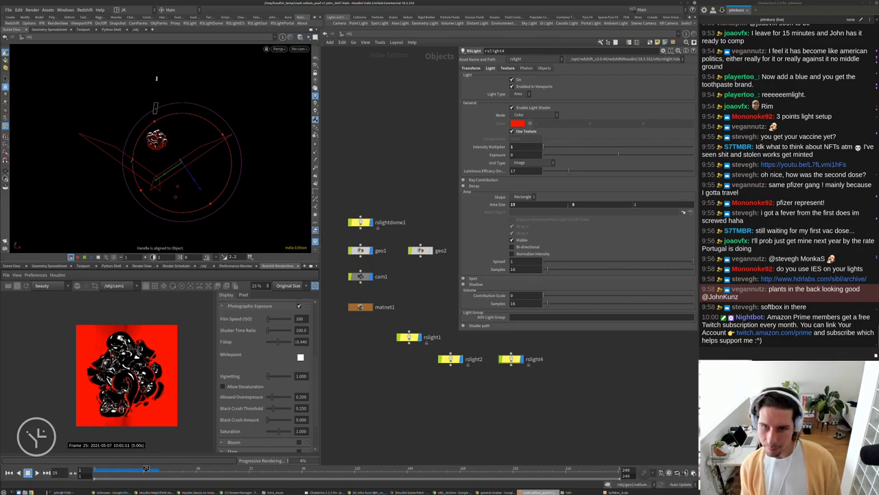
pyautogui.click(450, 359)
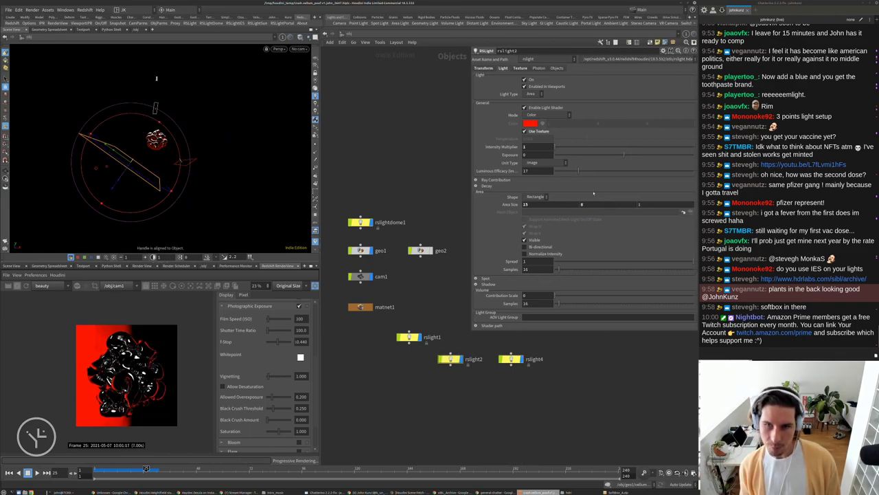
pyautogui.press('Return')
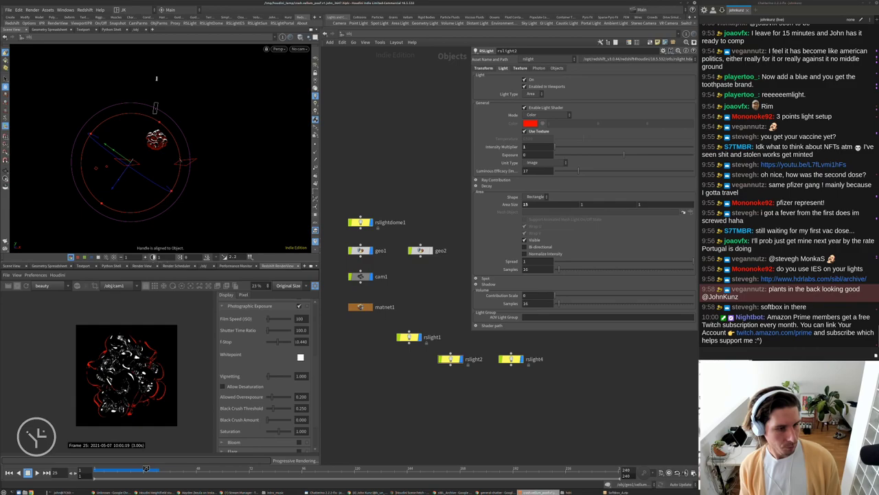
pyautogui.click(510, 359)
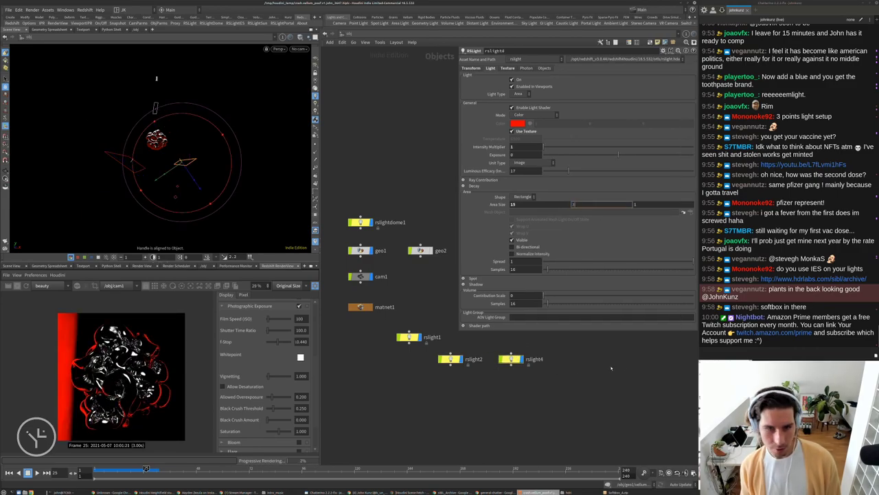
pyautogui.press('Return')
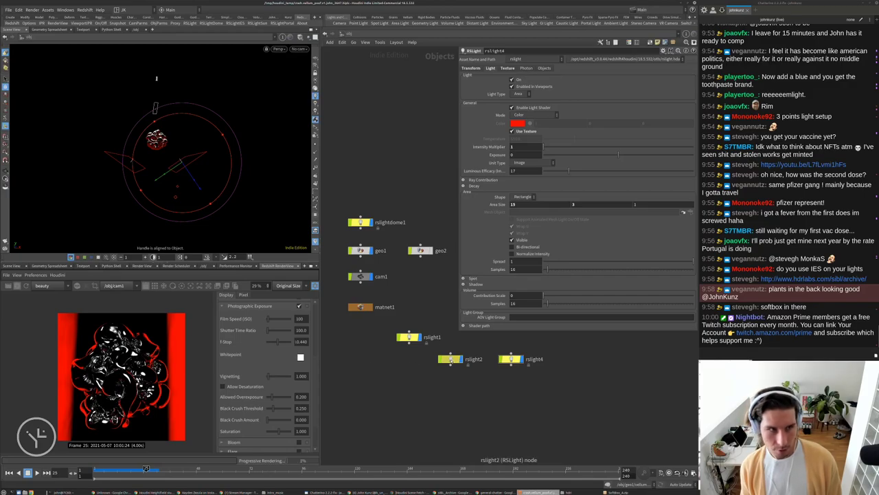
pyautogui.click(450, 358)
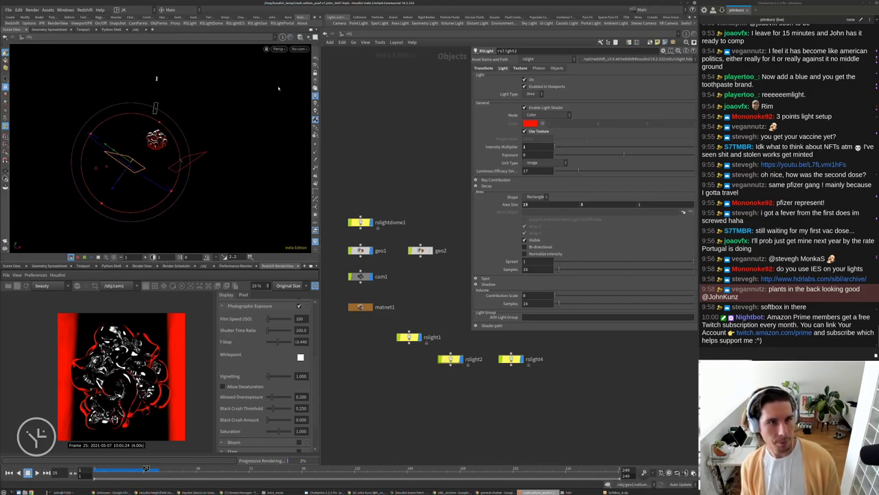
pyautogui.keyDown('alt'); pyautogui.moveTo(156, 78); pyautogui.dragTo(164, 185); pyautogui.keyUp('alt')
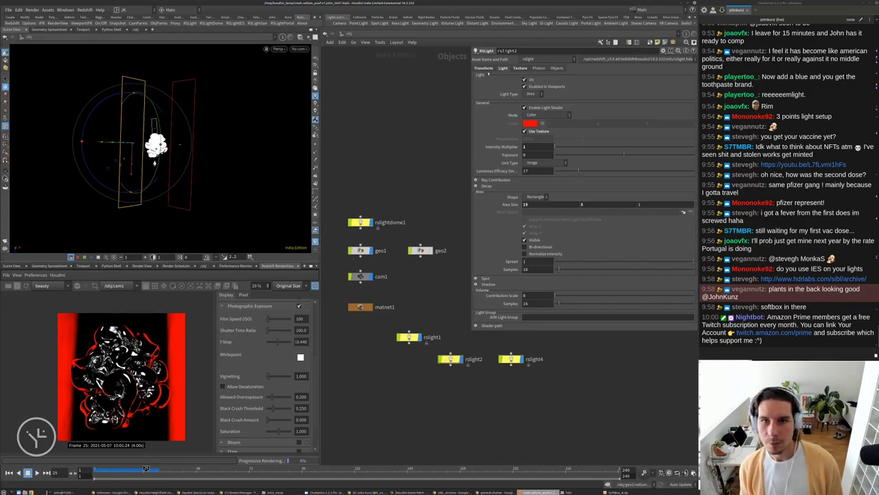
# Give rslight2 a rotation of 25 on X and 35 on Z.
pyautogui.click(485, 69)
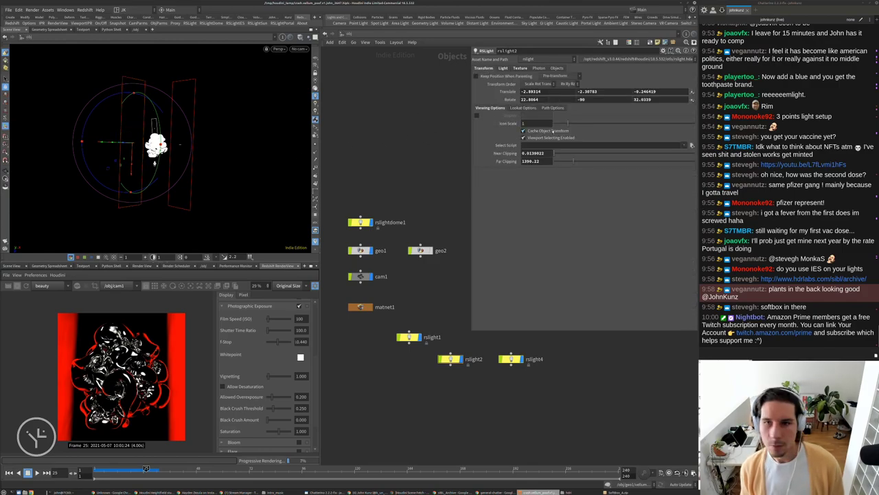
pyautogui.click(545, 100)
pyautogui.write('5')
pyautogui.press('Return')
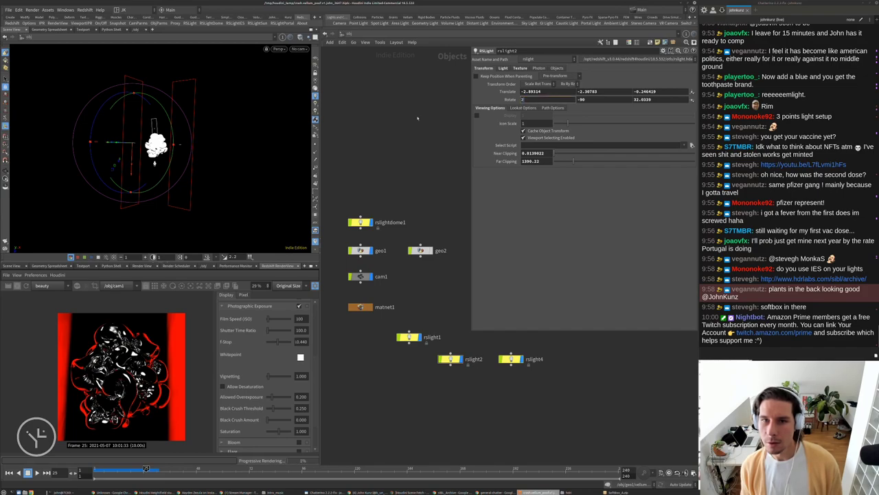
pyautogui.write('25')
pyautogui.press('Return')
pyautogui.click(642, 99)
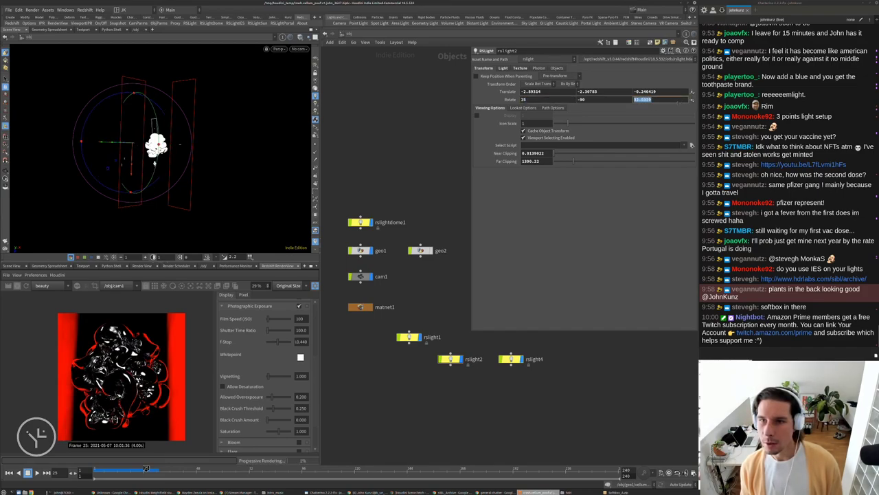
pyautogui.write('35')
pyautogui.press('Return')
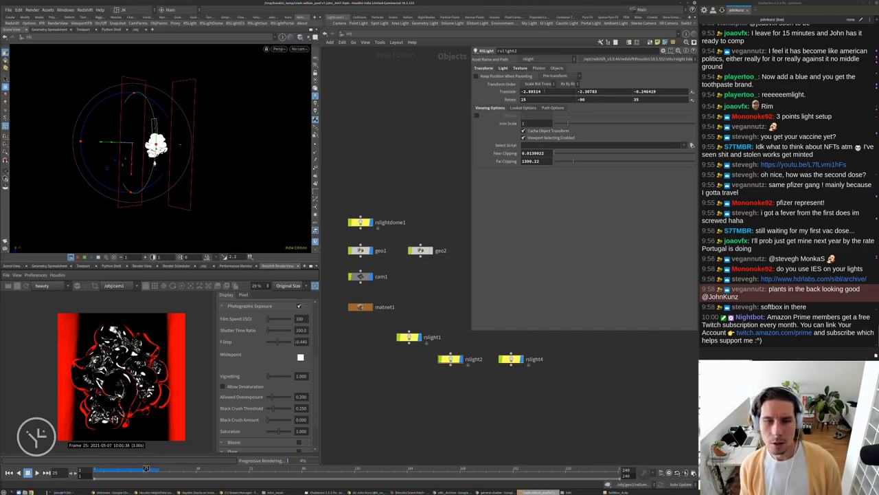
# Move rslight2 to Translate X -1.25 and rslight4 to X 1.25.
pyautogui.moveTo(539, 92); pyautogui.dragTo(556, 92, button='middle')
pyautogui.write('2')
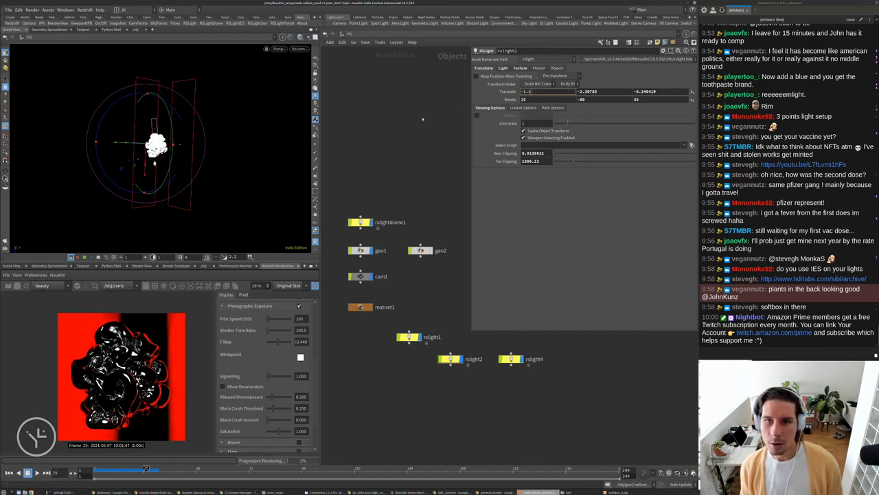
pyautogui.write('5')
pyautogui.press('Return')
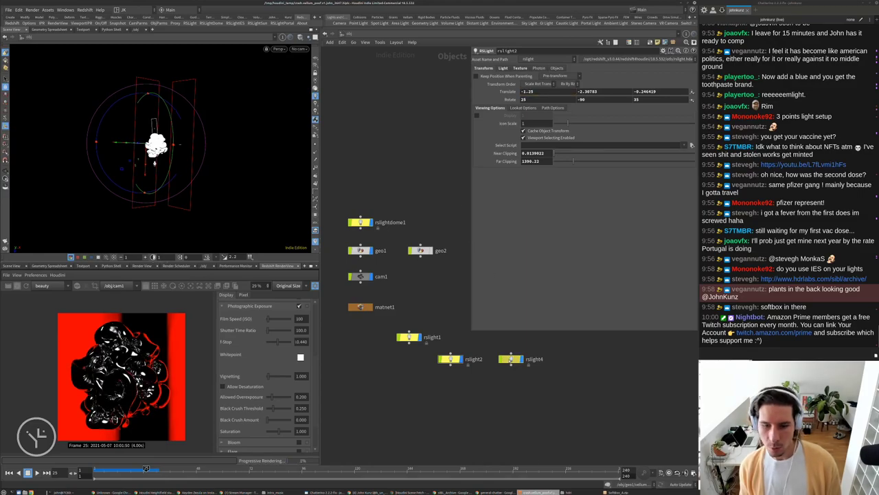
pyautogui.click(510, 358)
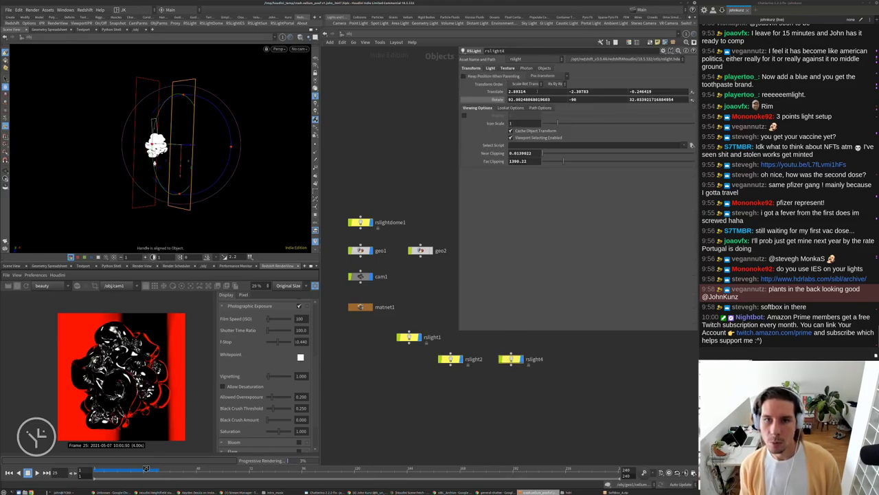
pyautogui.doubleClick(536, 91)
pyautogui.write('1.25')
pyautogui.press('Return')
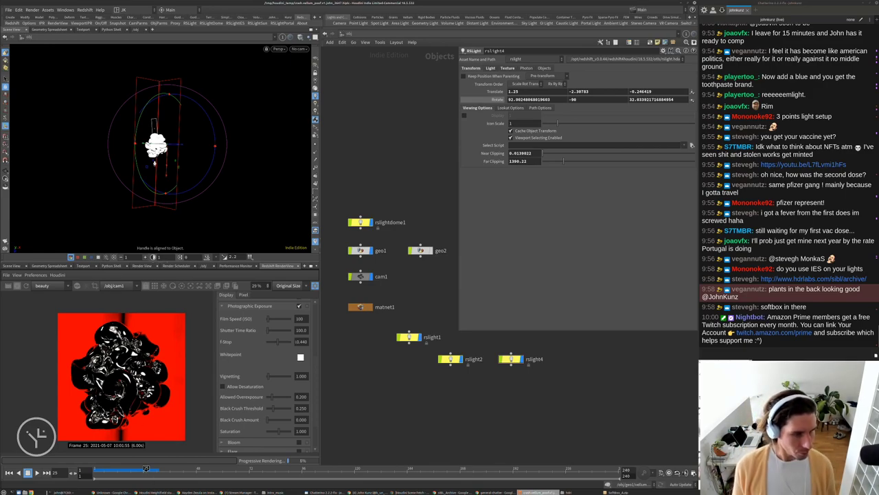
# Spread the side lights symmetrically: rslight4 at X 2 and rslight2 at X -2.
pyautogui.scroll(1, 138, 371)
pyautogui.scroll(-2, 138, 371)
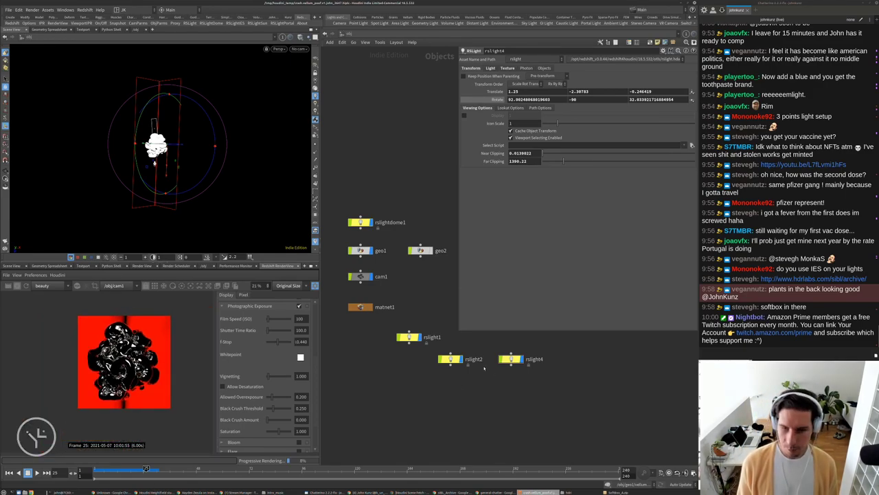
pyautogui.click(510, 359)
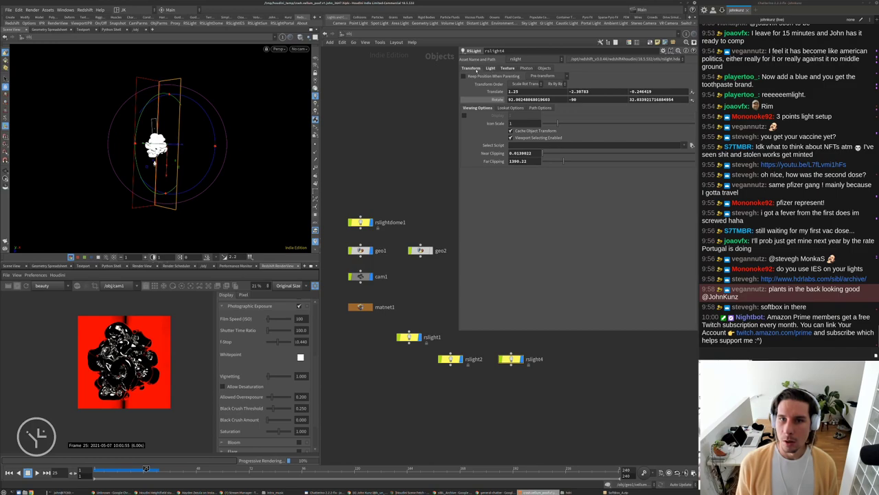
pyautogui.click(514, 92)
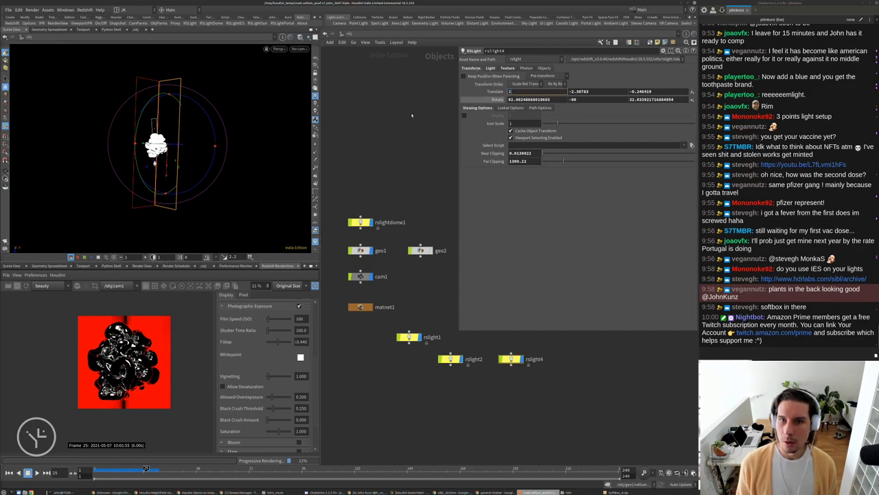
pyautogui.write('2')
pyautogui.press('Return')
pyautogui.click(450, 359)
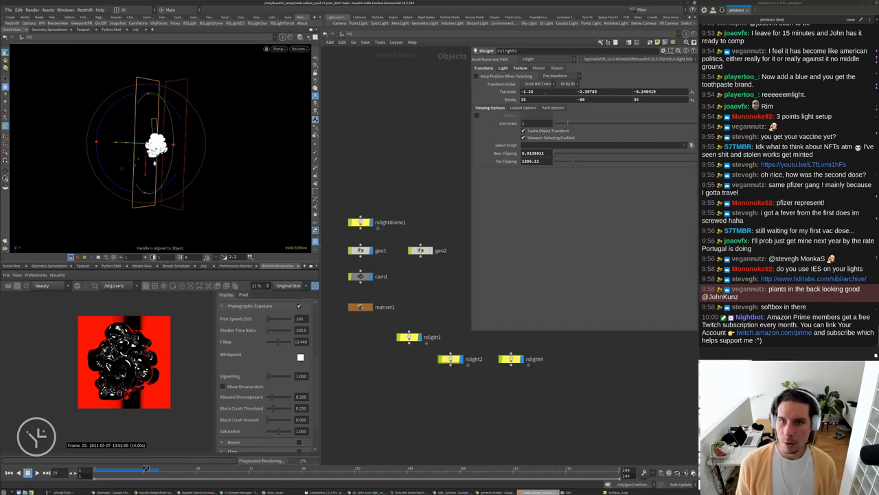
pyautogui.click(527, 91)
pyautogui.write('-2')
pyautogui.press('Return')
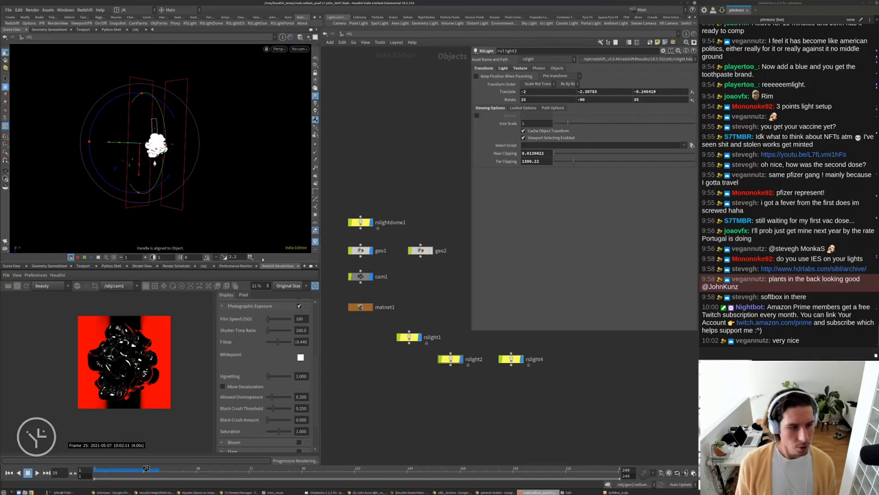
# Select rslight1 and show its Light settings.
pyautogui.scroll(3, 112, 375)
pyautogui.scroll(1, 112, 374)
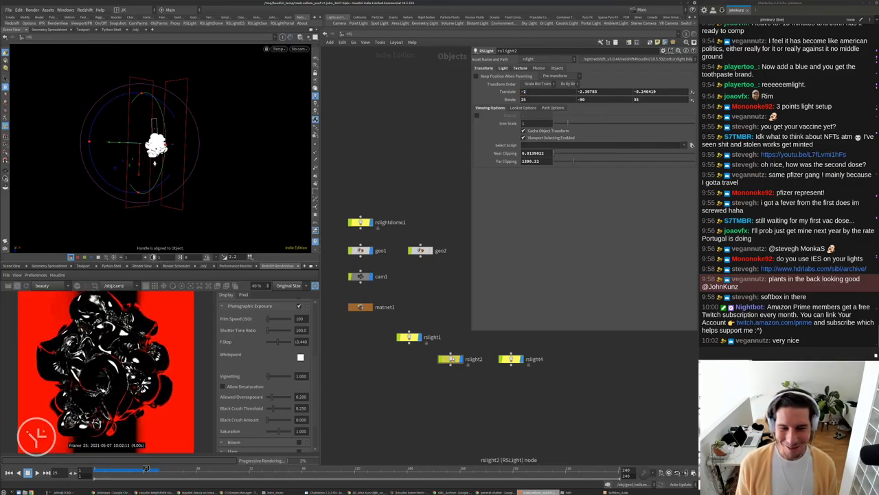
pyautogui.click(410, 336)
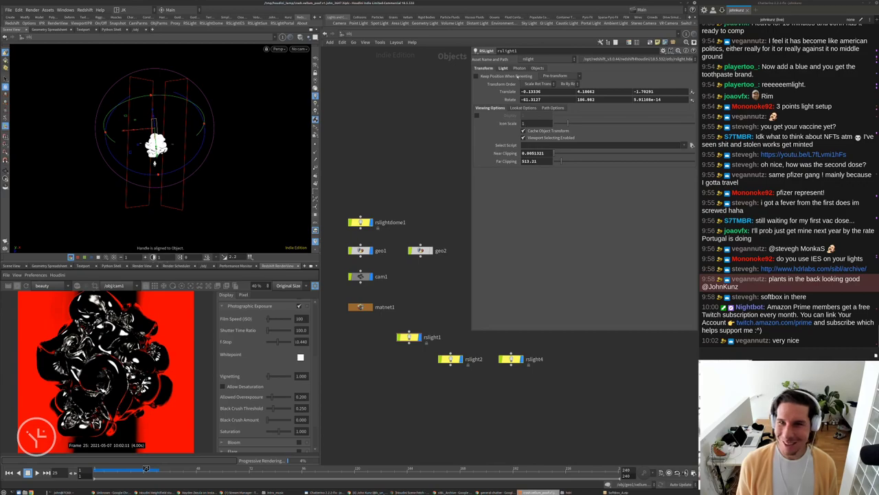
pyautogui.click(504, 68)
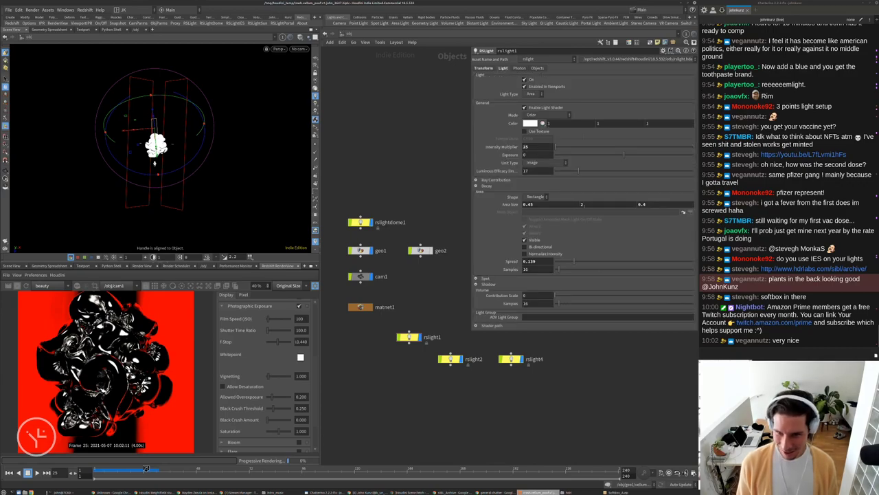
# Raise rslight1's Area Size height to 2.5 and tighten its Spread to 0.063.
pyautogui.moveTo(583, 204); pyautogui.dragTo(538, 210, button='middle')
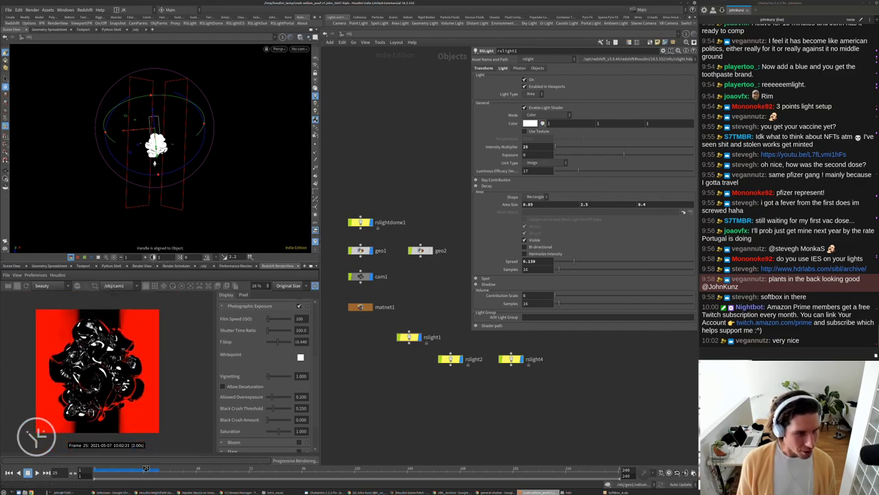
pyautogui.scroll(5, 100, 371)
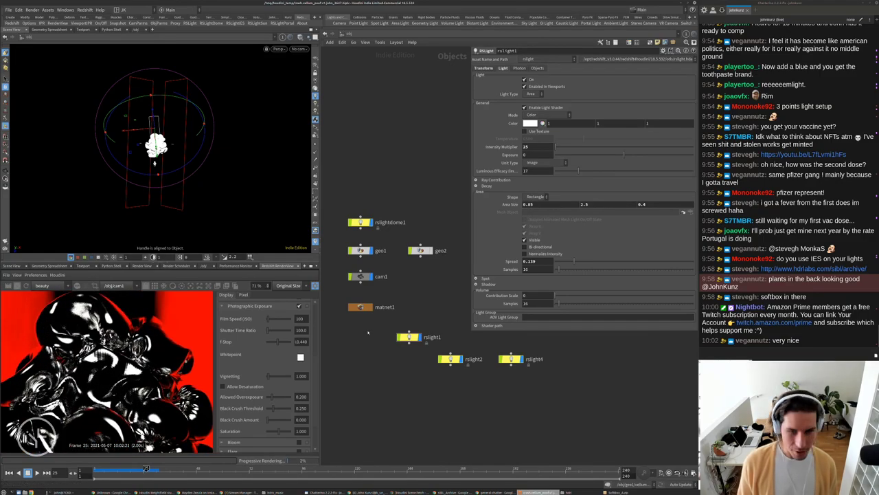
pyautogui.scroll(-5, 36, 437)
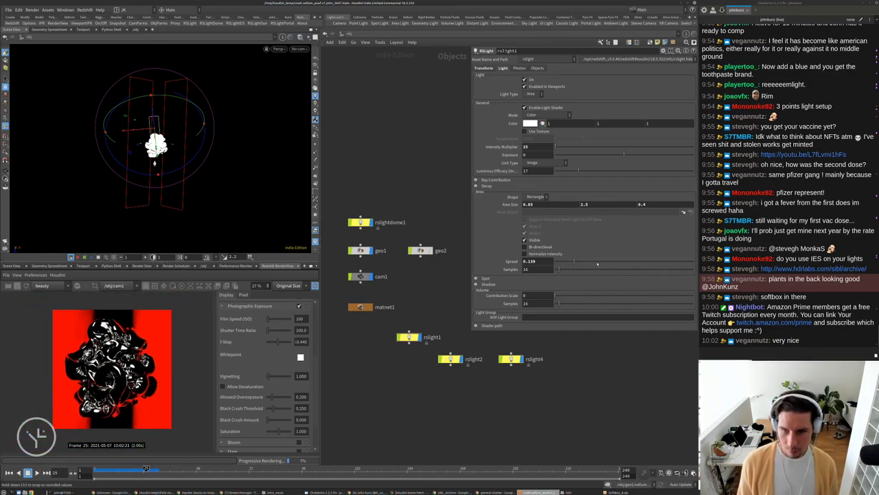
pyautogui.moveTo(574, 262); pyautogui.dragTo(598, 262)
pyautogui.click(565, 263)
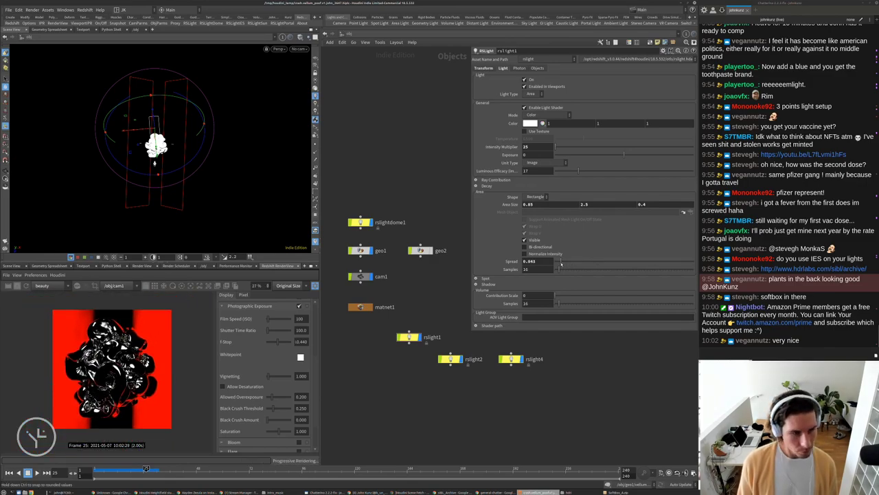
pyautogui.click(637, 263)
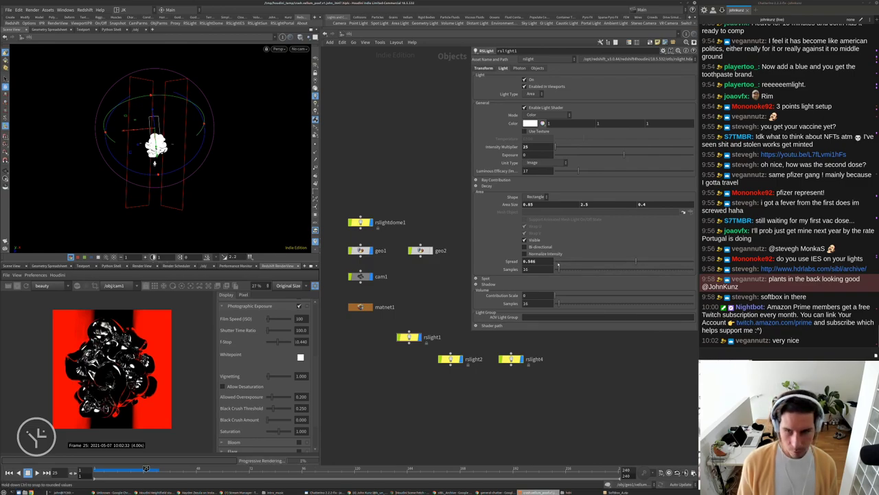
pyautogui.scroll(3, 117, 336)
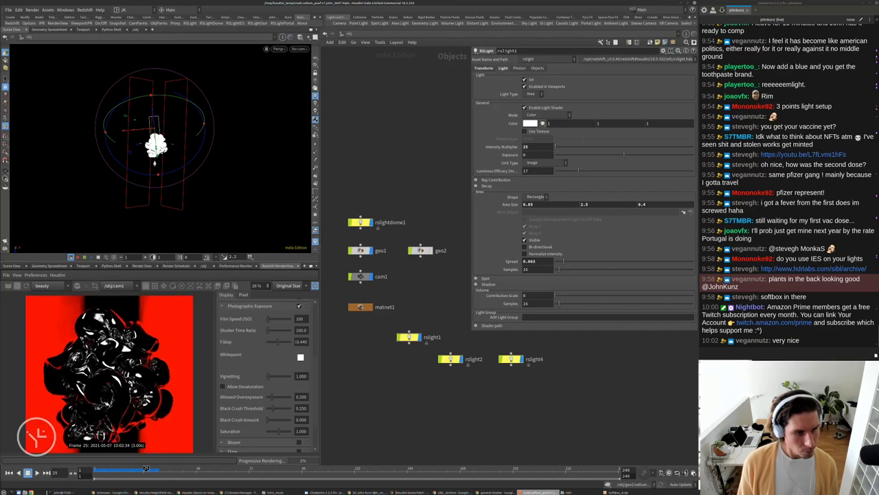
pyautogui.scroll(2, 107, 371)
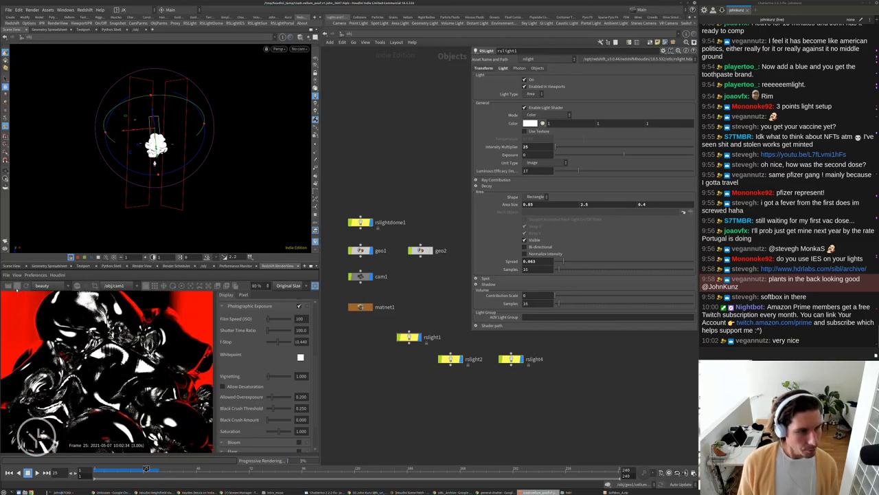
pyautogui.moveTo(360, 373); pyautogui.dragTo(379, 365, button='middle')
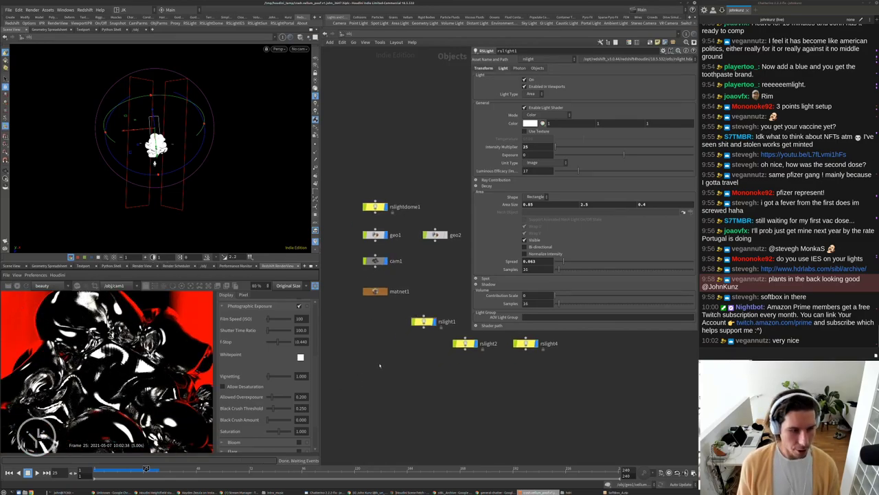
# Look through cam1 in the viewport and save the scene.
pyautogui.click(299, 49)
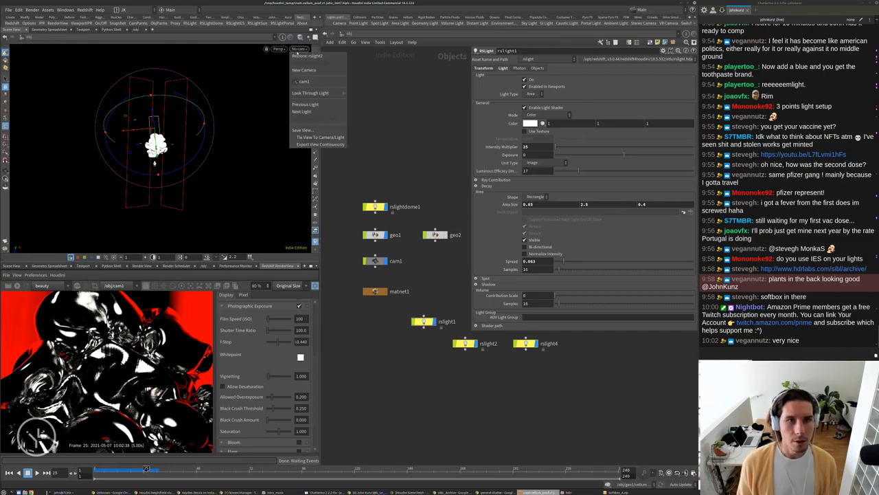
pyautogui.click(317, 81)
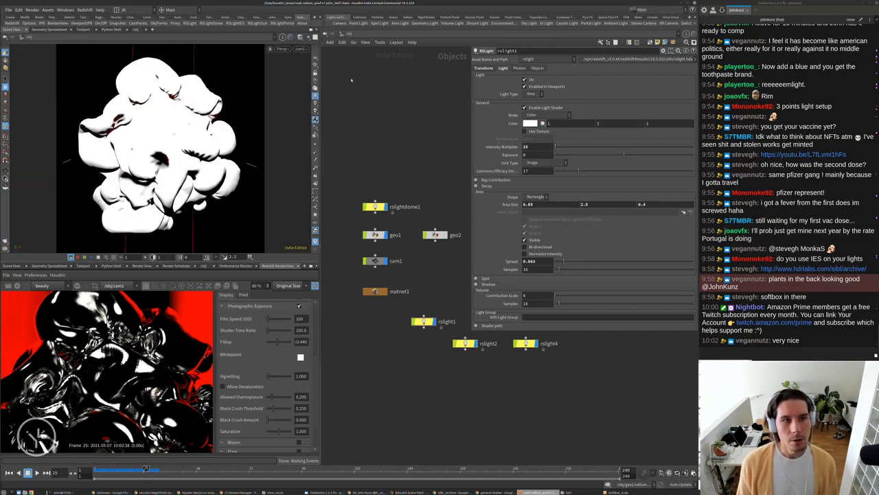
pyautogui.click(8, 11)
pyautogui.click(31, 51)
# Save the scene as vellum_poof.v2.hiplc in the 2021_05_07/scenes folder.
pyautogui.click(8, 11)
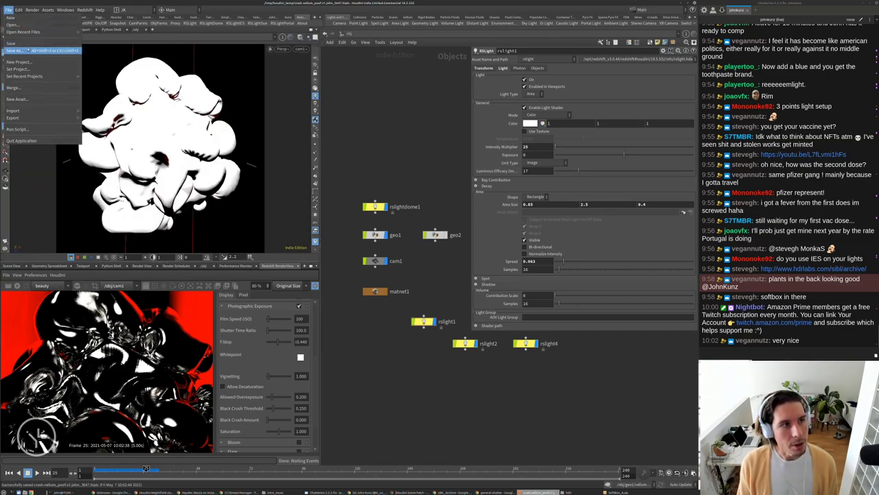
pyautogui.click(31, 51)
pyautogui.moveTo(163, 8); pyautogui.dragTo(461, 37)
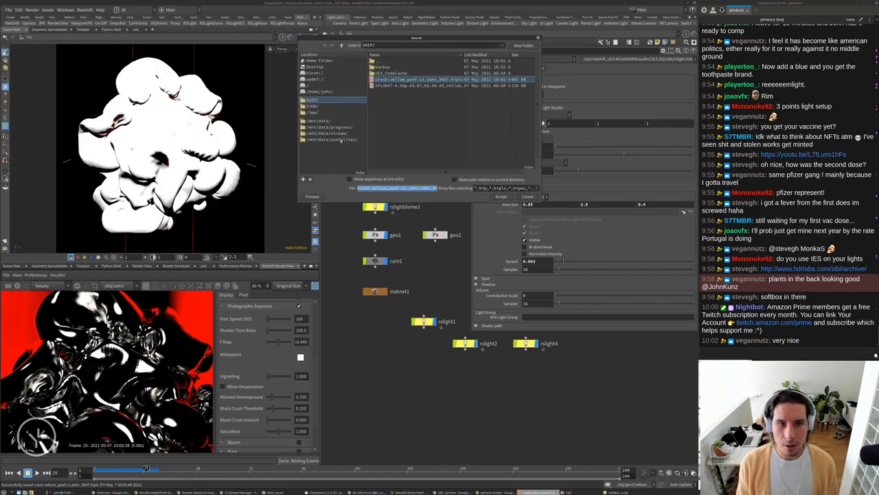
pyautogui.click(331, 133)
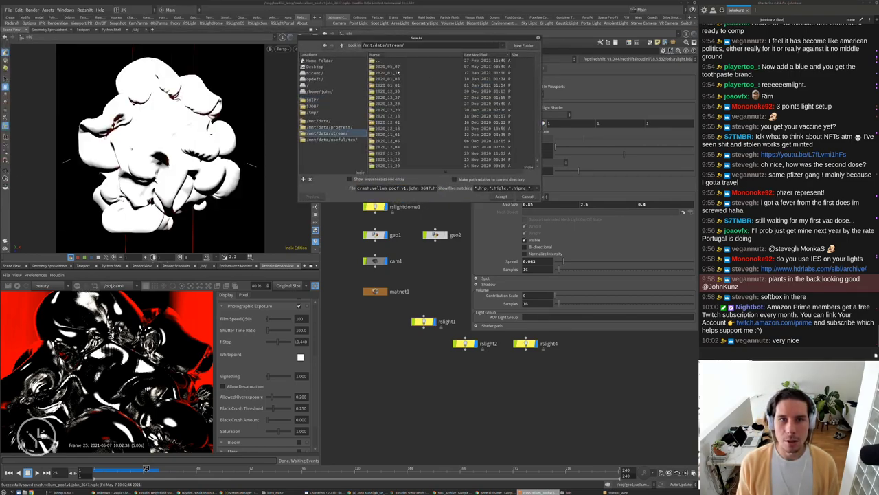
pyautogui.doubleClick(388, 66)
pyautogui.doubleClick(389, 71)
pyautogui.click(390, 72)
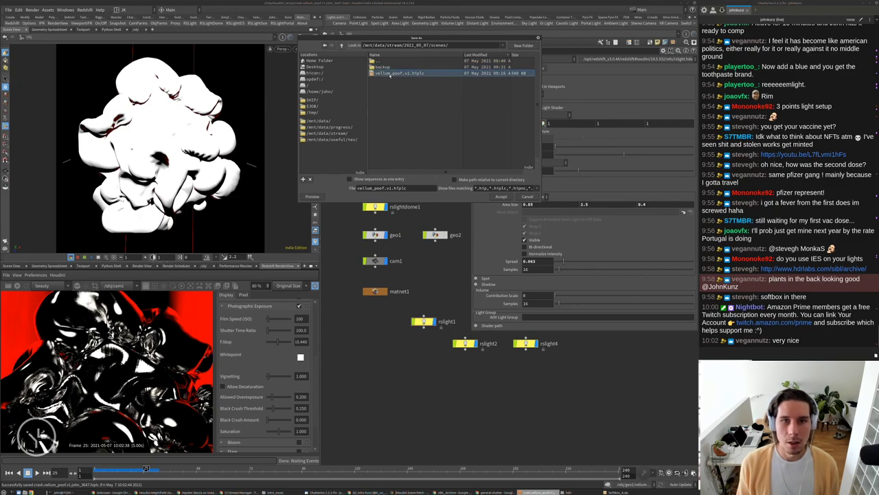
pyautogui.click(389, 188)
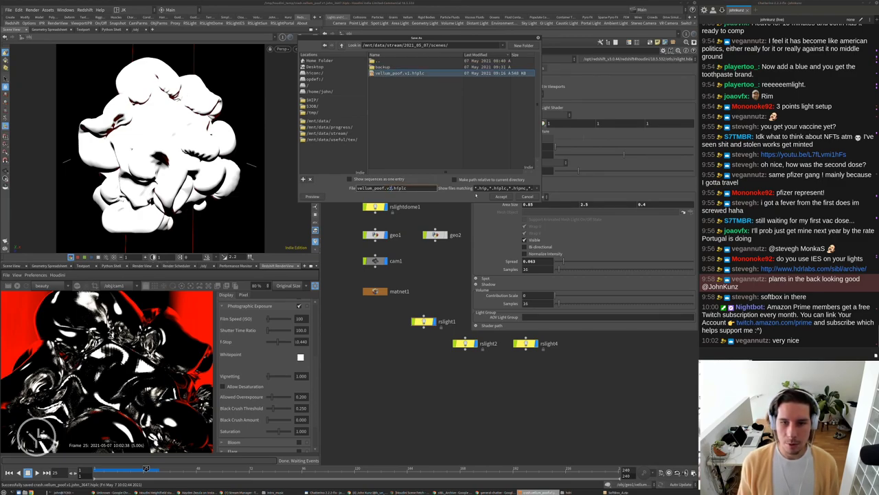
pyautogui.press('BackSpace')
pyautogui.write('2')
pyautogui.press('Return')
pyautogui.scroll(-4, 106, 371)
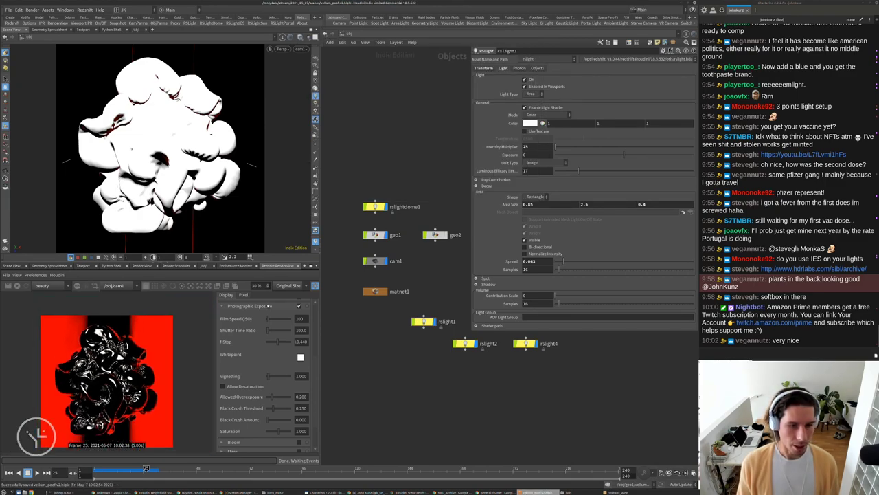
# Dive into geo1, save, and select sphere1, entering 145 in its parameters.
pyautogui.doubleClick(374, 234)
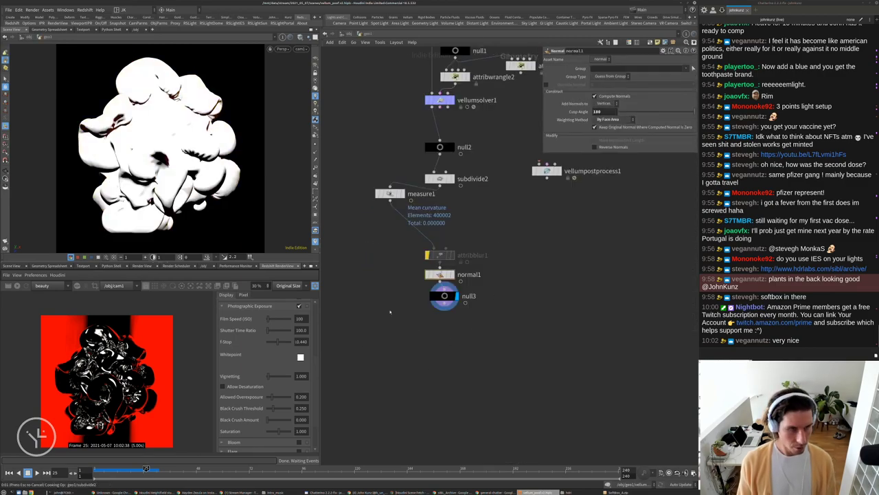
pyautogui.moveTo(448, 255); pyautogui.dragTo(427, 339, button='middle')
pyautogui.hotkey('ctrl', 's')
pyautogui.moveTo(425, 134); pyautogui.dragTo(412, 255, button='middle')
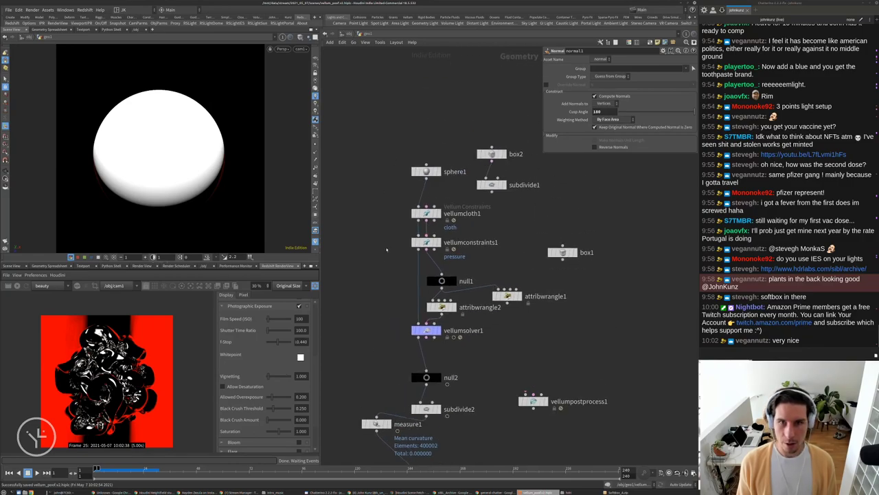
pyautogui.click(424, 171)
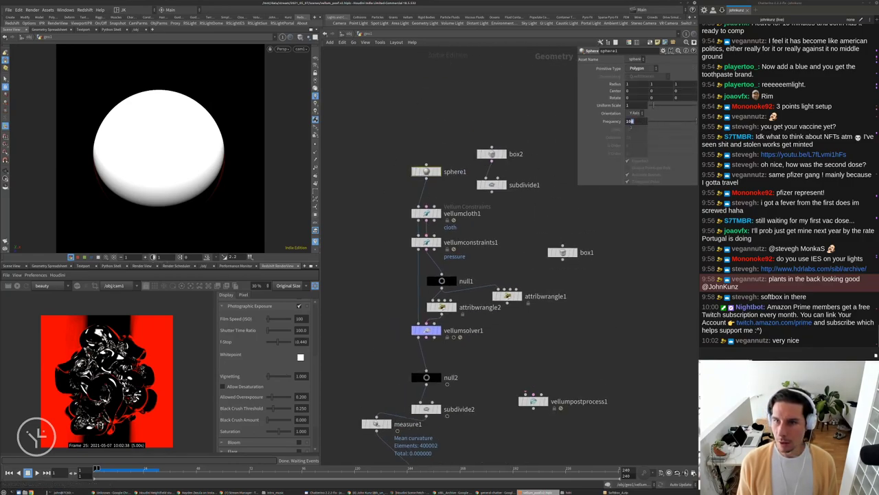
pyautogui.write('145')
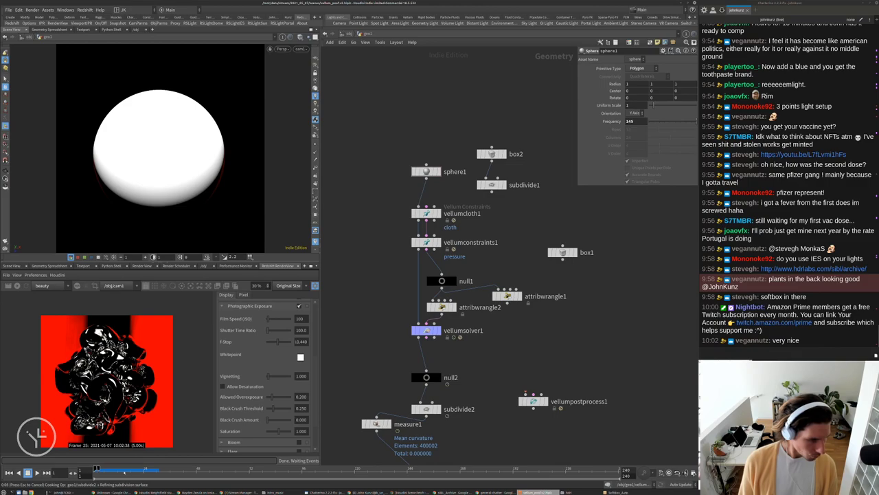
# Inspect the attribblur1 and null2 nodes below measure1.
pyautogui.moveTo(349, 410); pyautogui.dragTo(330, 227, button='middle')
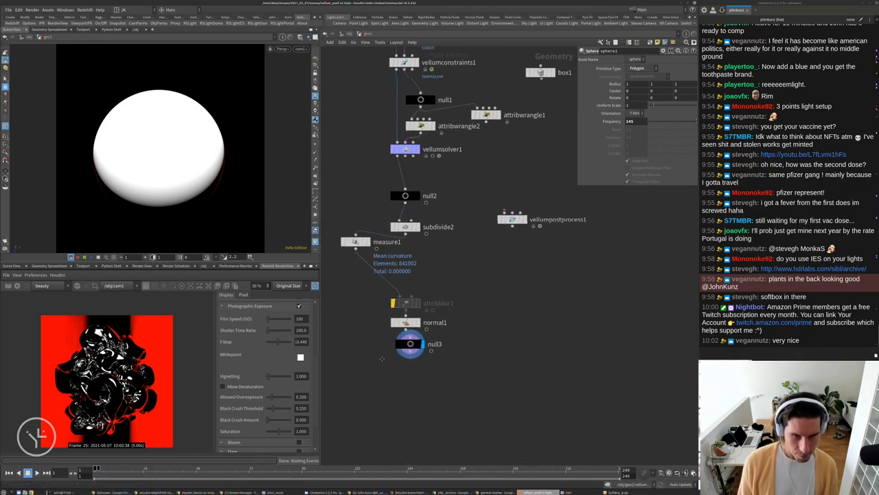
pyautogui.click(407, 302)
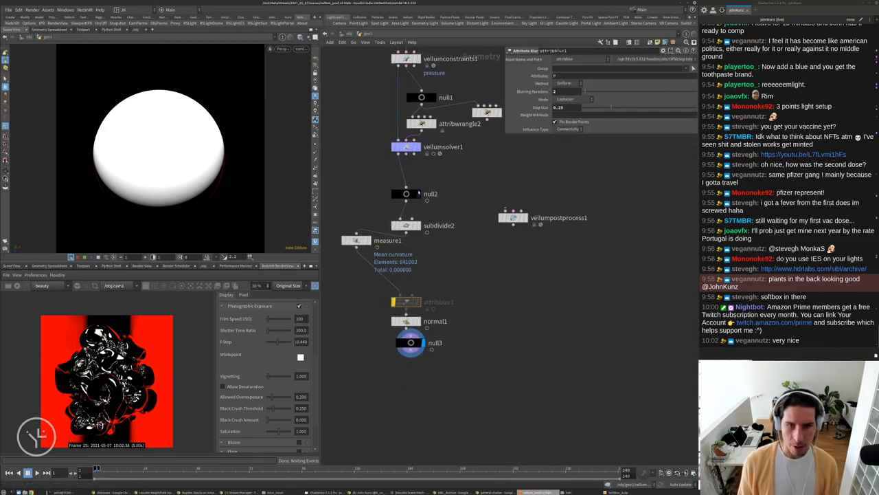
pyautogui.click(406, 193)
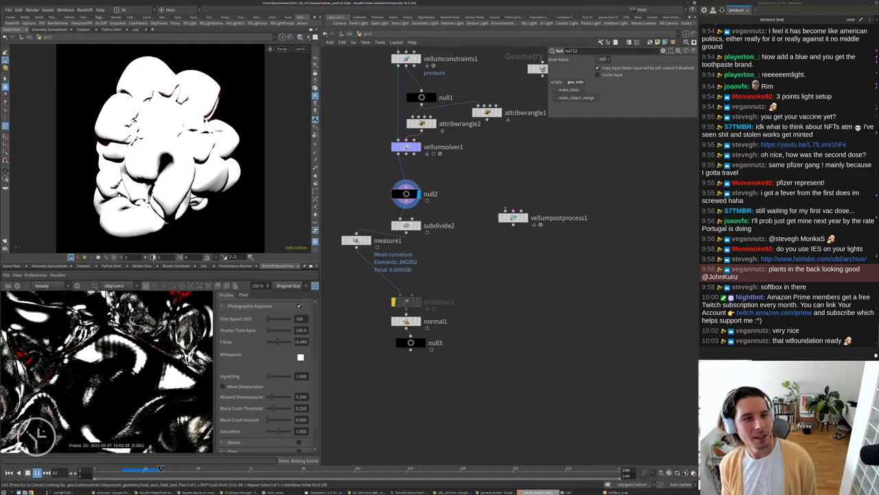
# Pause and resume Vellum playback, letting the sim cook to about frame 40.
pyautogui.press('Escape')
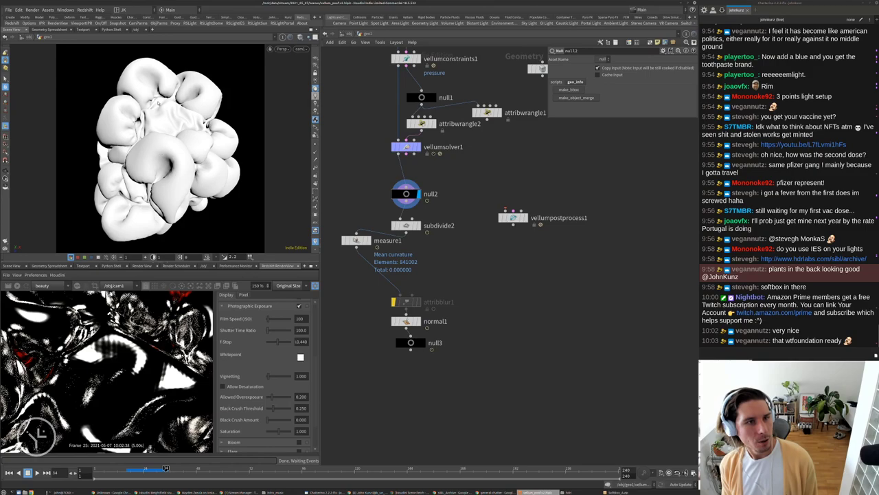
pyautogui.press('Up')
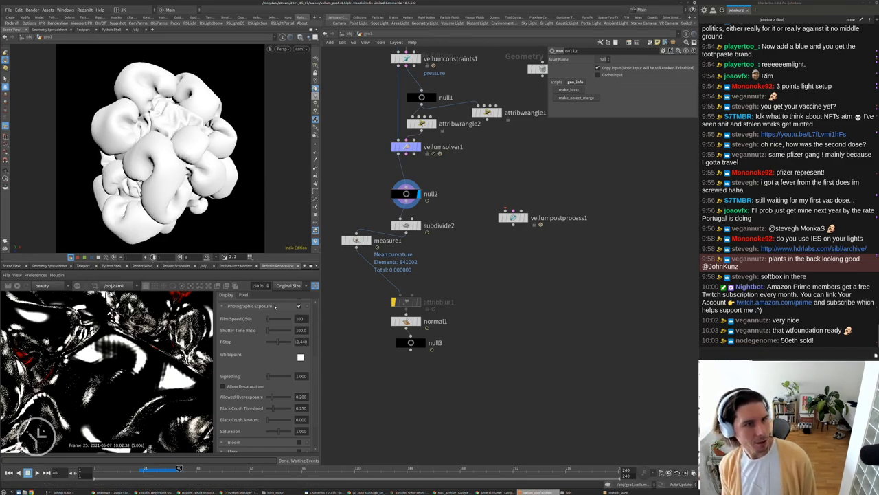
pyautogui.scroll(-5, 171, 345)
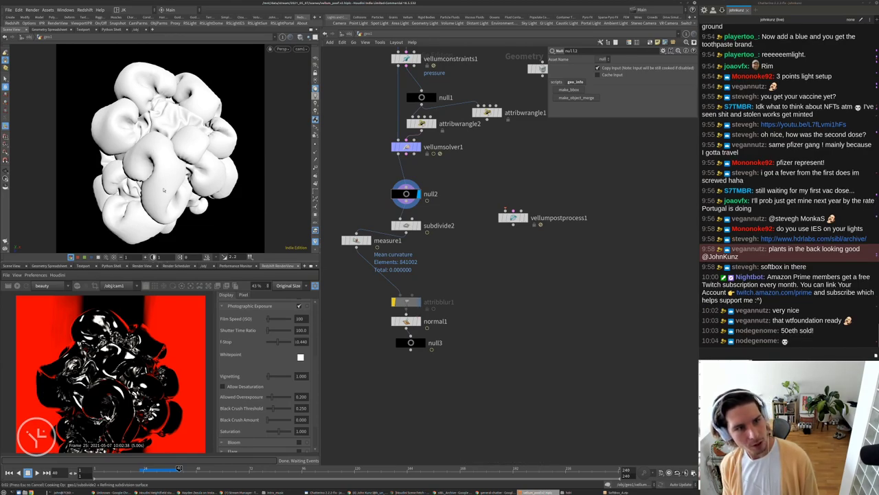
# Cycle the display flag through attribblur1, null2, subdivide2, normal1 and null3.
pyautogui.click(417, 302)
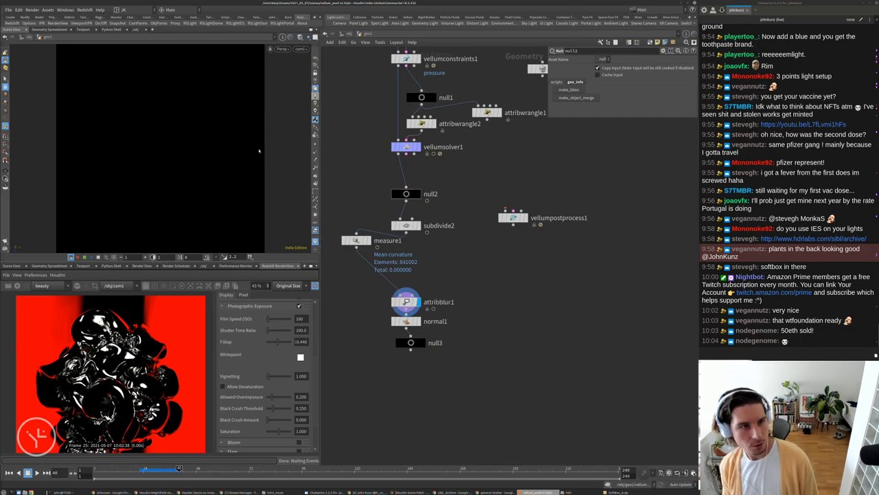
pyautogui.scroll(3, 417, 303)
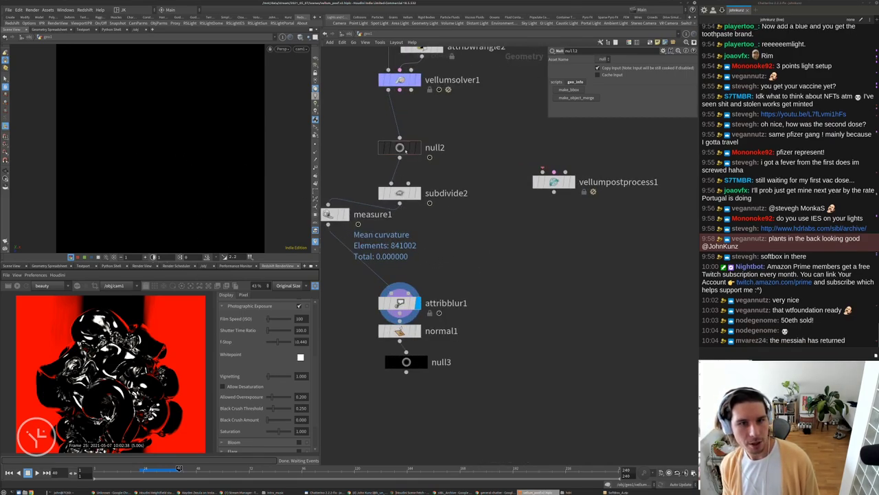
pyautogui.click(417, 148)
pyautogui.click(417, 193)
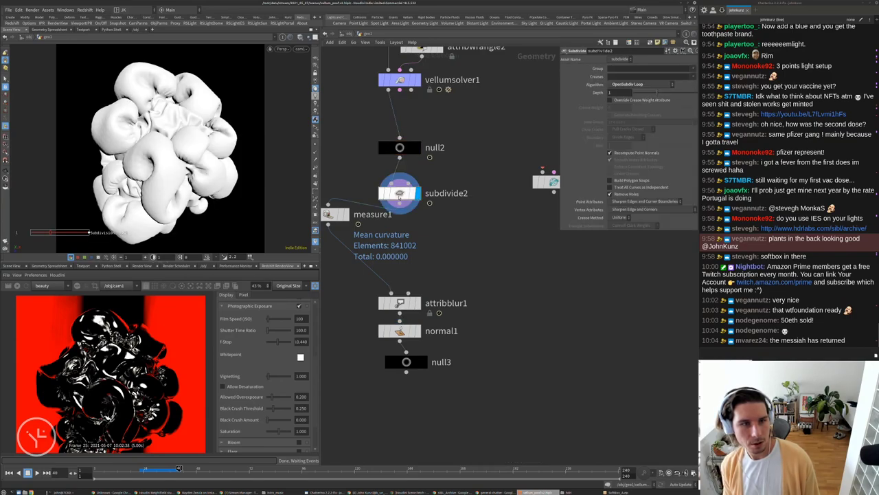
pyautogui.click(416, 303)
pyautogui.moveTo(398, 304); pyautogui.dragTo(397, 282)
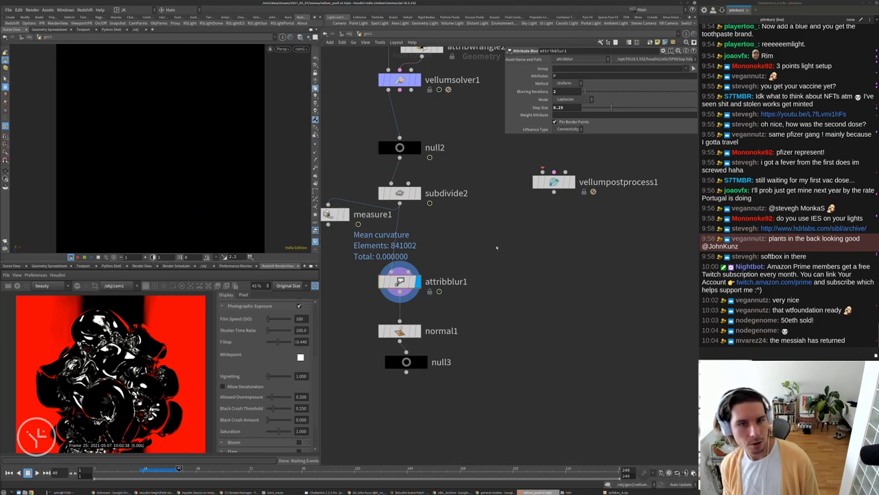
pyautogui.scroll(1, 459, 248)
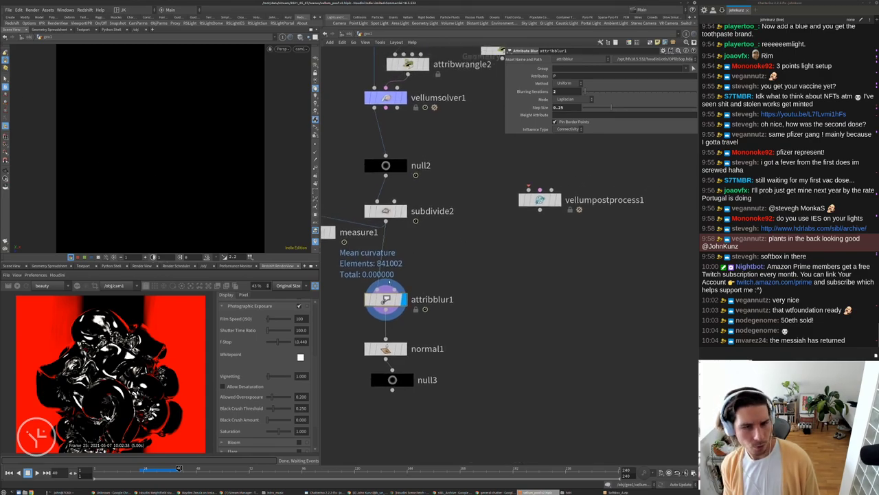
pyautogui.click(403, 348)
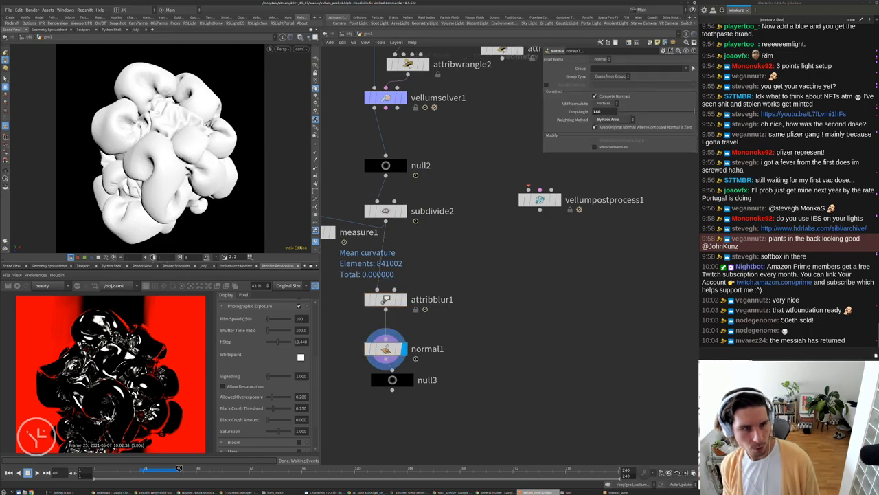
pyautogui.click(390, 381)
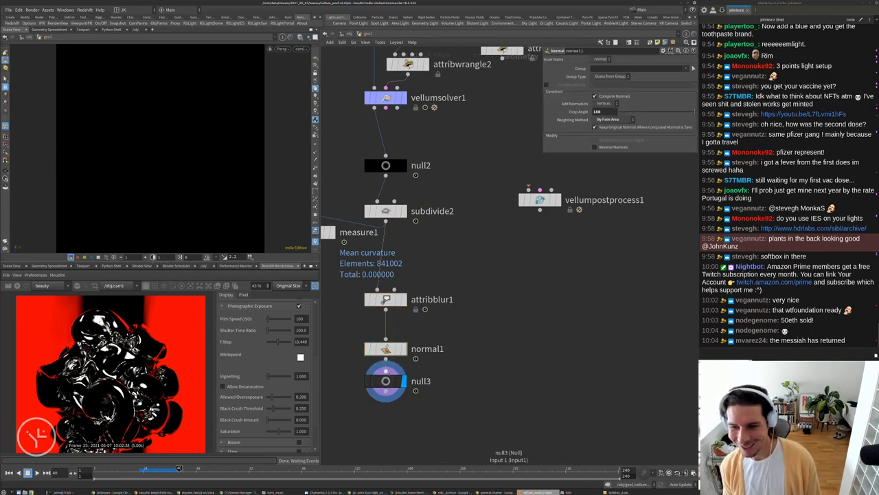
# Set the display flag on normal1, then return to the /obj scene level.
pyautogui.press('q')
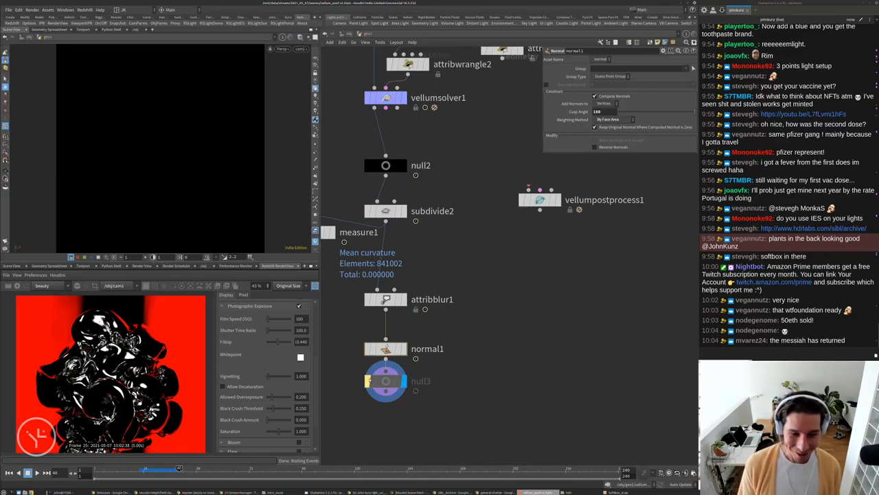
pyautogui.press('q')
pyautogui.moveTo(397, 354); pyautogui.dragTo(397, 352)
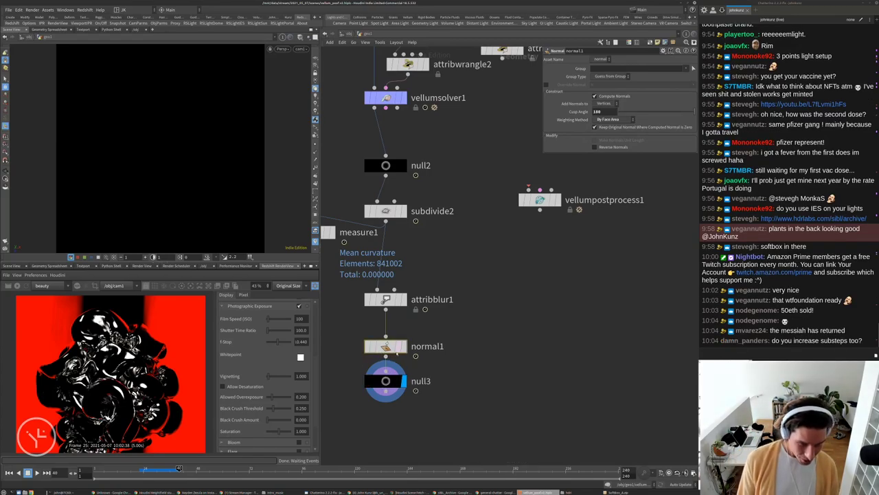
pyautogui.press('r')
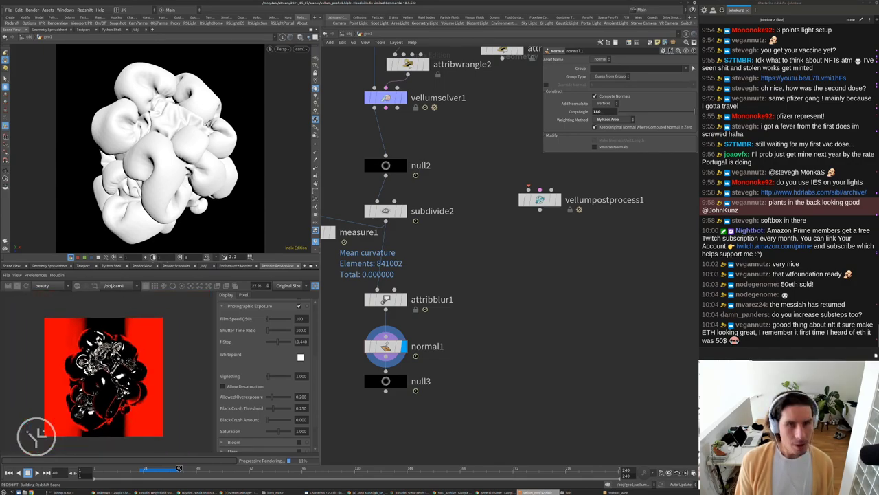
pyautogui.press('u')
pyautogui.click(493, 321)
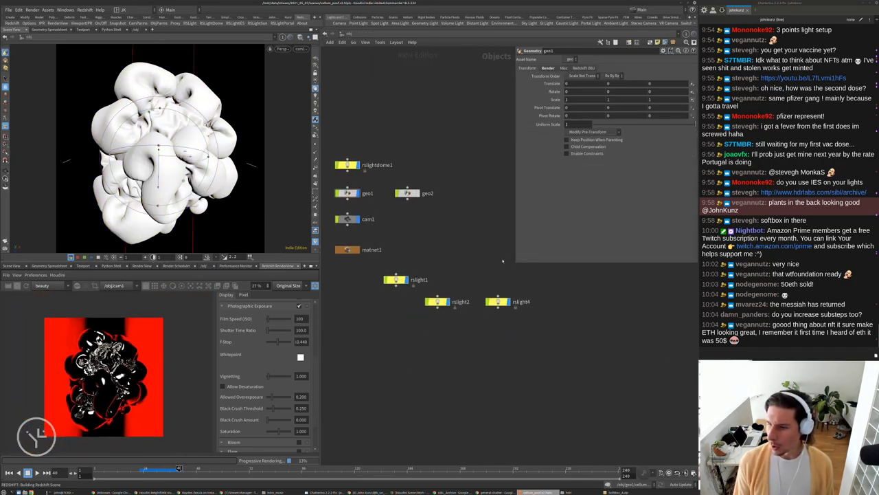
pyautogui.scroll(-5, 467, 400)
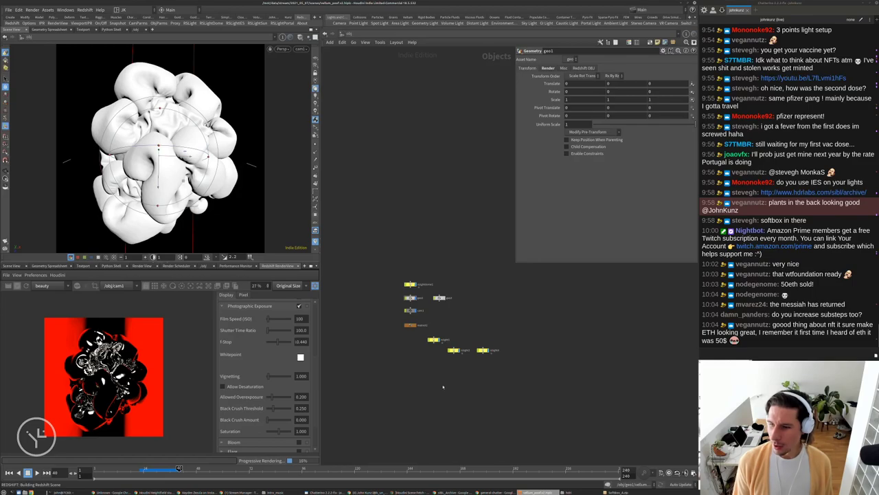
pyautogui.scroll(3, 443, 387)
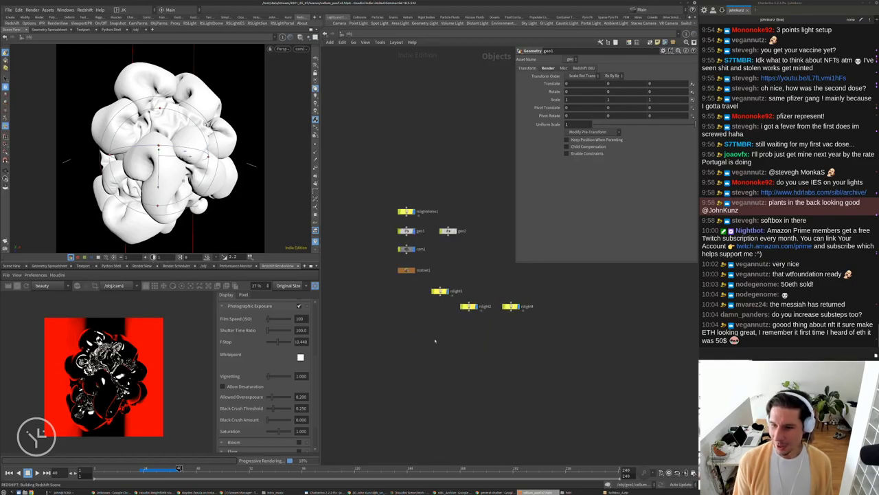
# Look through the rslight area light, tumble around the blob, and select rslight1.
pyautogui.scroll(2, 448, 264)
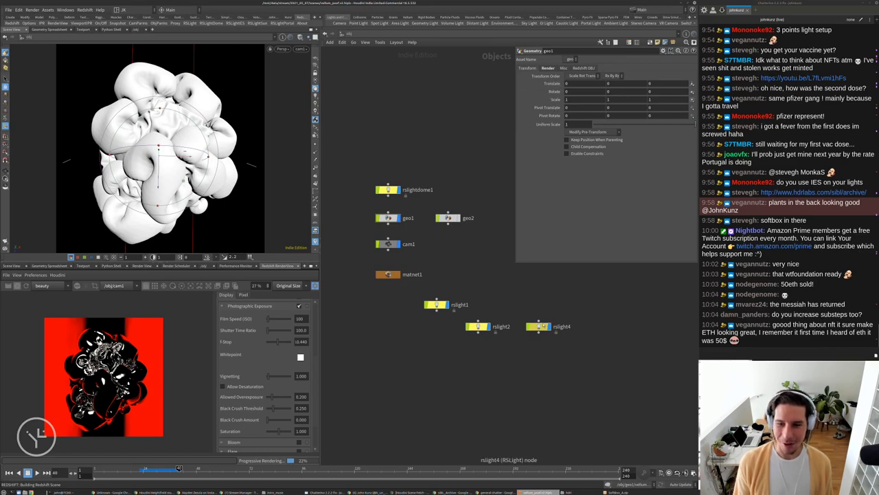
pyautogui.click(300, 49)
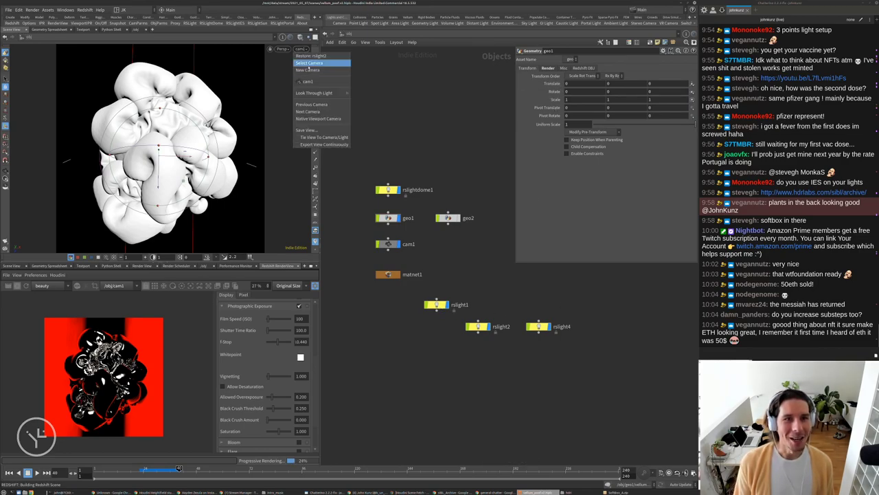
pyautogui.moveTo(320, 92)
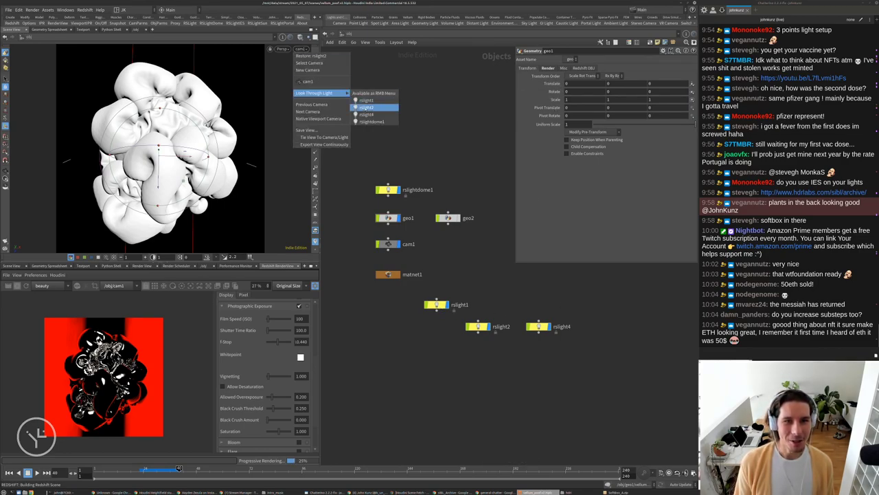
pyautogui.click(367, 107)
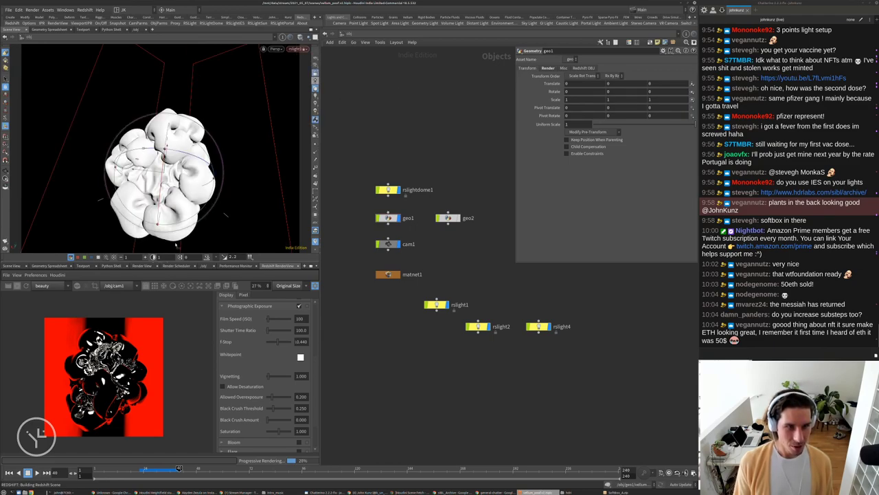
pyautogui.moveTo(265, 157); pyautogui.dragTo(416, 154)
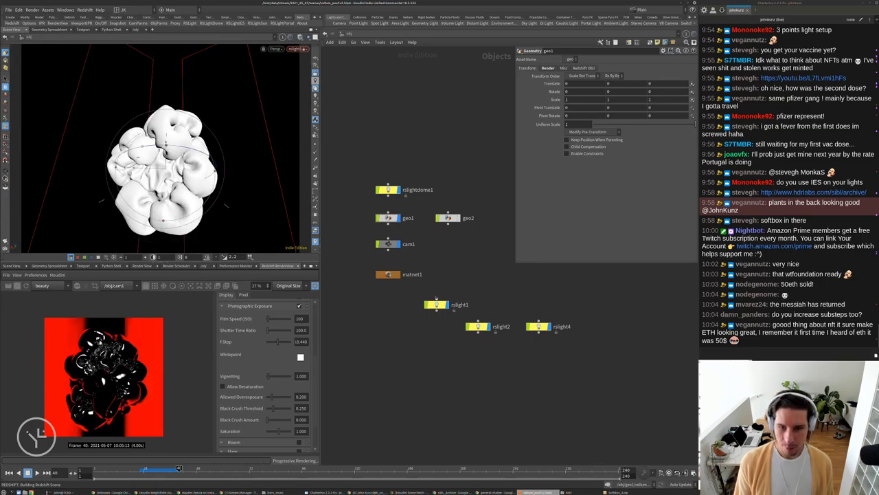
pyautogui.click(436, 304)
# Hide rslight1's visible surface, set its area size to 4 and Spread to 0.262.
pyautogui.click(526, 240)
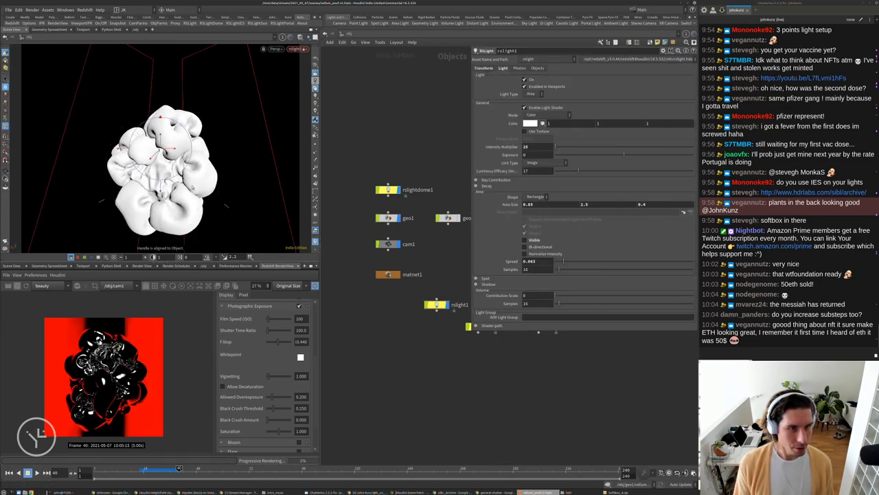
pyautogui.moveTo(193, 187); pyautogui.dragTo(214, 193)
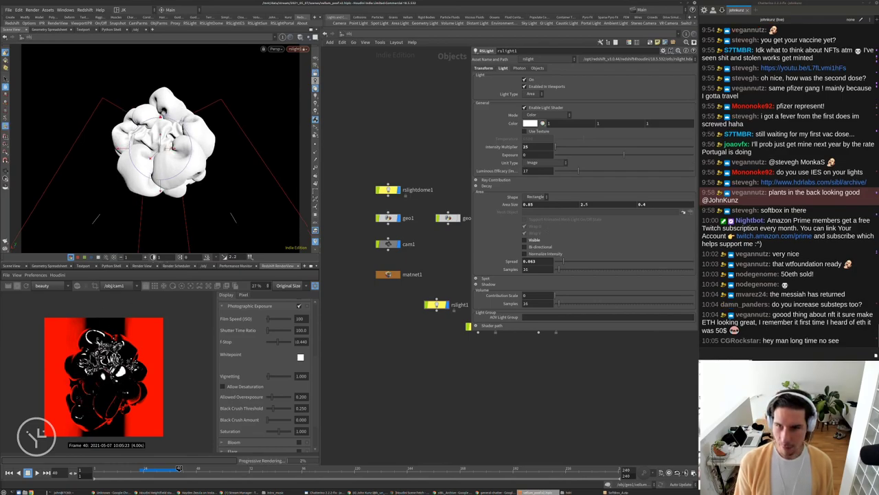
pyautogui.click(558, 206)
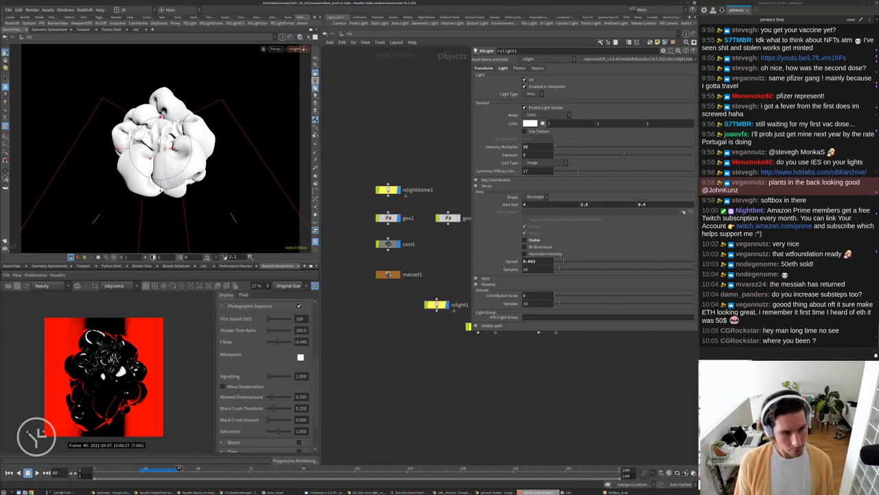
pyautogui.click(591, 261)
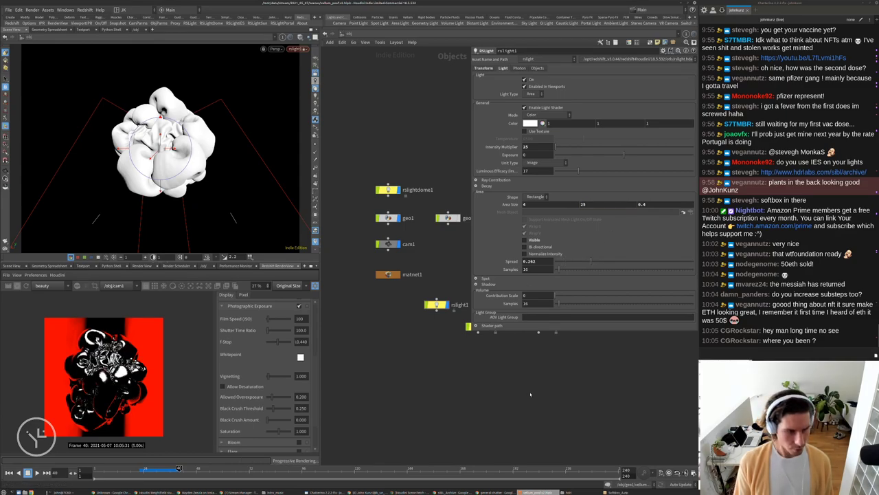
# Set rslight1's Area Size height to 1, keeping its width at 25.
pyautogui.click(533, 204)
pyautogui.write('1')
pyautogui.press('Return')
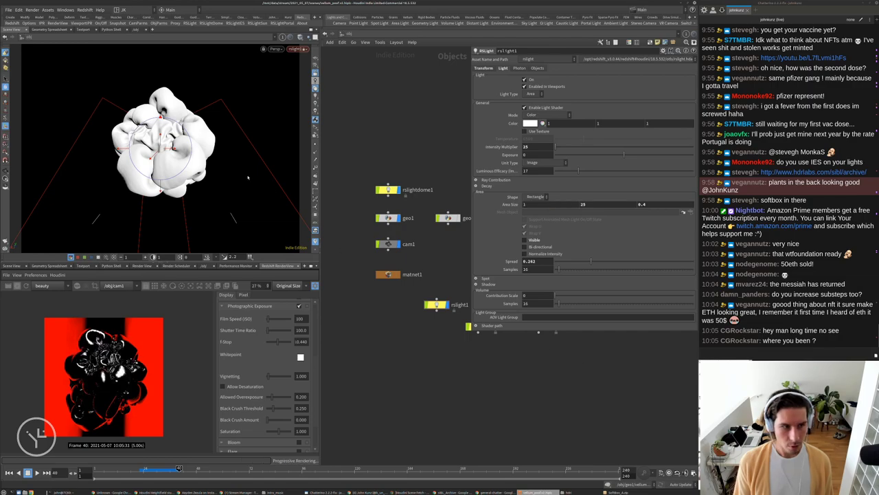
pyautogui.moveTo(237, 195)
pyautogui.mouseDown()
pyautogui.moveTo(237, 148)
pyautogui.moveTo(240, 215)
pyautogui.moveTo(239, 173)
pyautogui.moveTo(240, 206)
pyautogui.mouseUp()
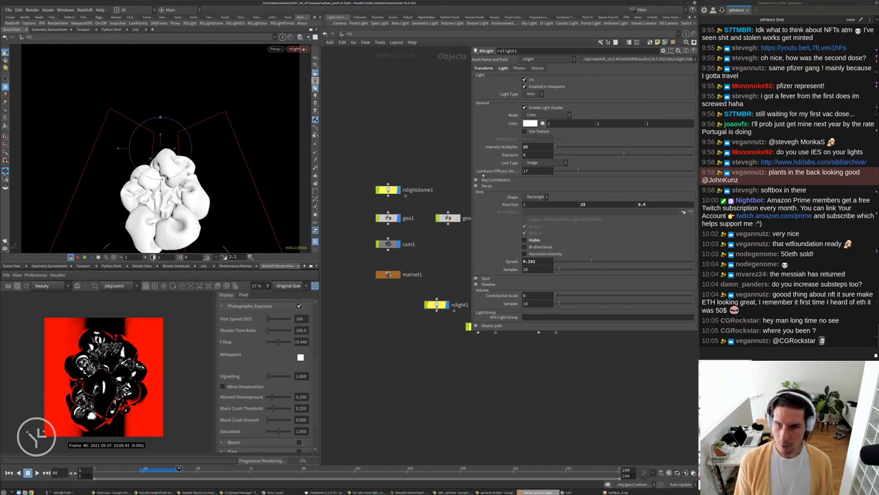
pyautogui.click(582, 204)
pyautogui.write('1')
pyautogui.press('Return')
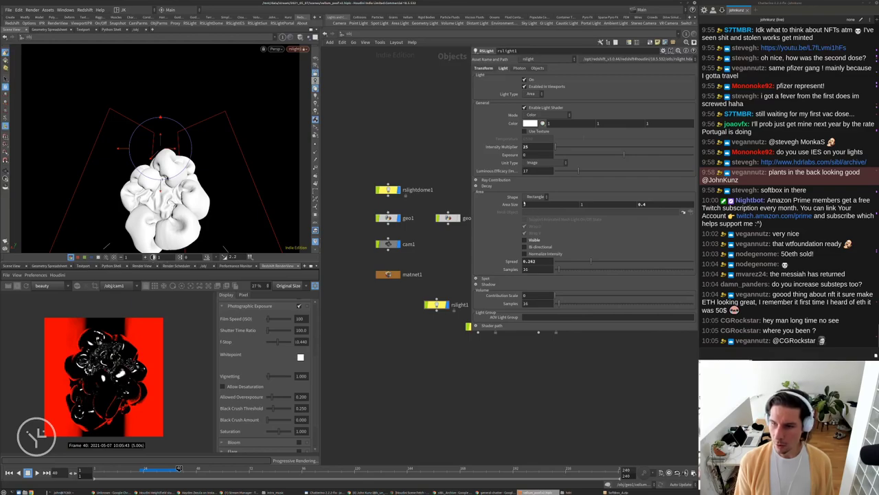
pyautogui.click(524, 204)
pyautogui.press('Return')
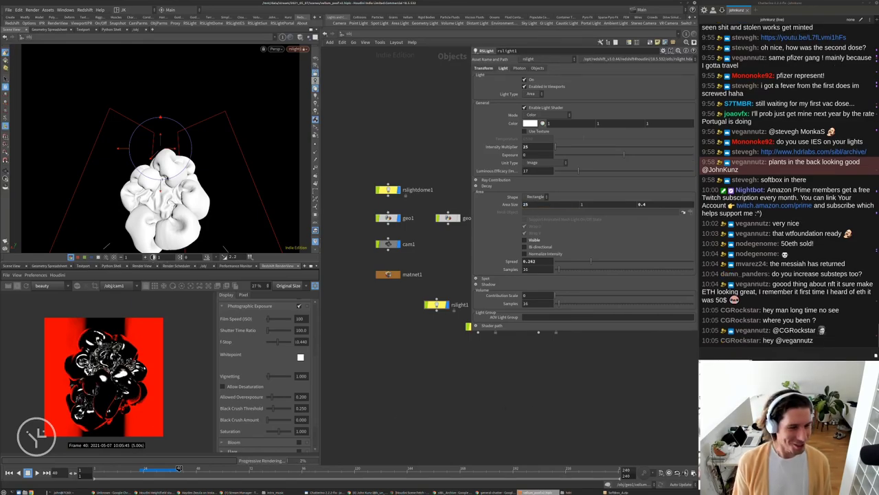
pyautogui.scroll(3, 103, 374)
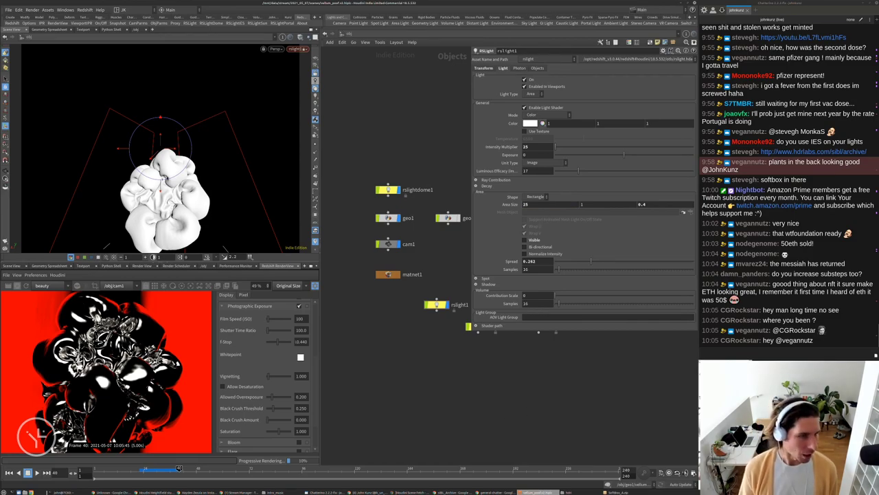
# Orbit the light's view higher so it looks down on the blob.
pyautogui.press('Escape')
pyautogui.moveTo(241, 158); pyautogui.dragTo(241, 149)
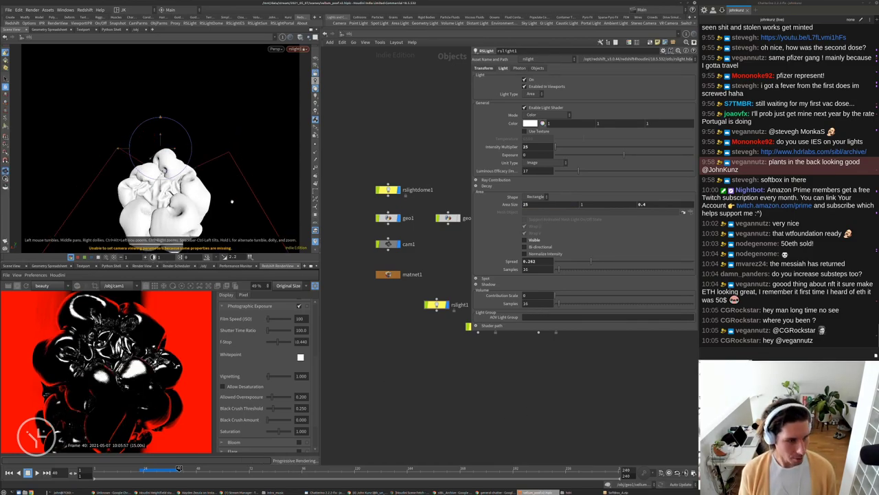
pyautogui.moveTo(233, 199)
pyautogui.mouseDown()
pyautogui.moveTo(234, 179)
pyautogui.moveTo(239, 187)
pyautogui.mouseUp()
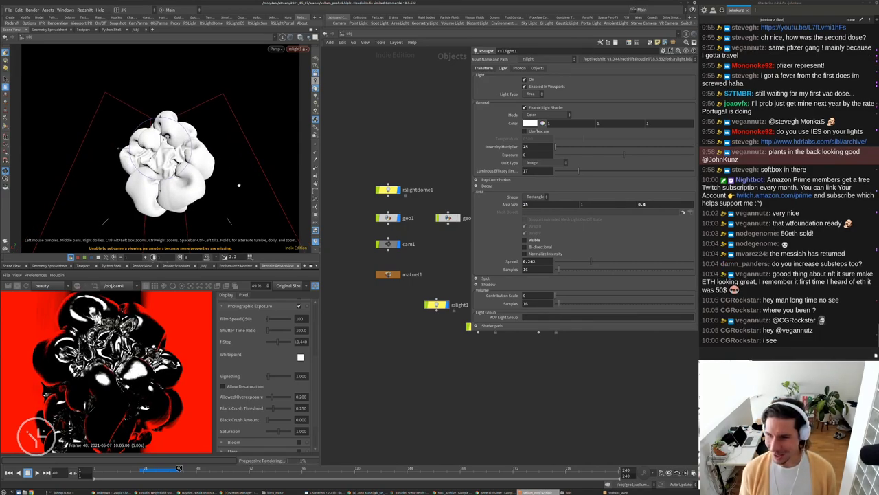
pyautogui.moveTo(237, 177)
pyautogui.mouseDown()
pyautogui.moveTo(240, 165)
pyautogui.moveTo(246, 223)
pyautogui.moveTo(226, 163)
pyautogui.moveTo(232, 168)
pyautogui.mouseUp()
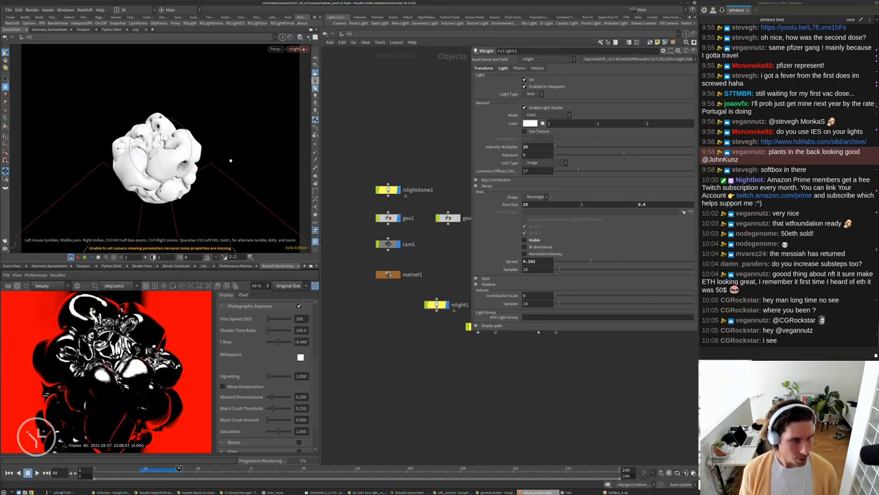
pyautogui.scroll(-2, 110, 371)
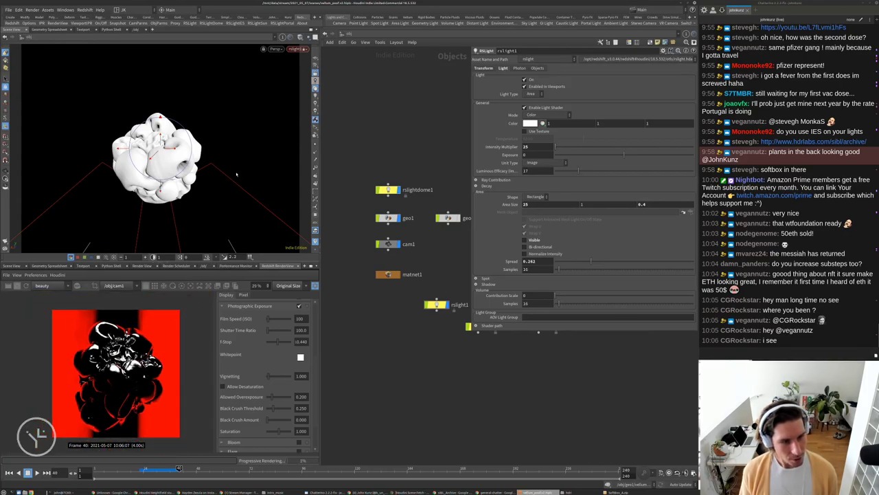
pyautogui.moveTo(176, 187); pyautogui.dragTo(180, 182)
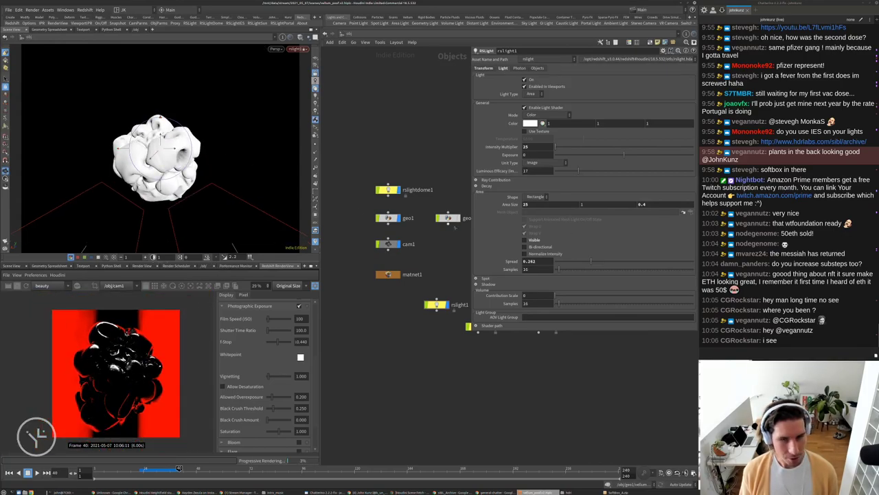
# Raise rslight1's Spread to 0.435 and set its Area Size height back to 25.
pyautogui.moveTo(591, 262); pyautogui.dragTo(615, 261)
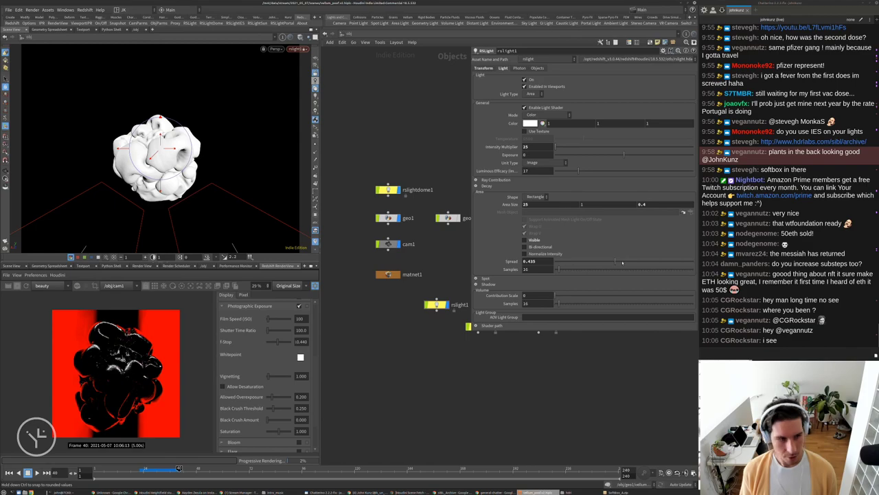
pyautogui.click(583, 204)
pyautogui.write('25')
pyautogui.press('Return')
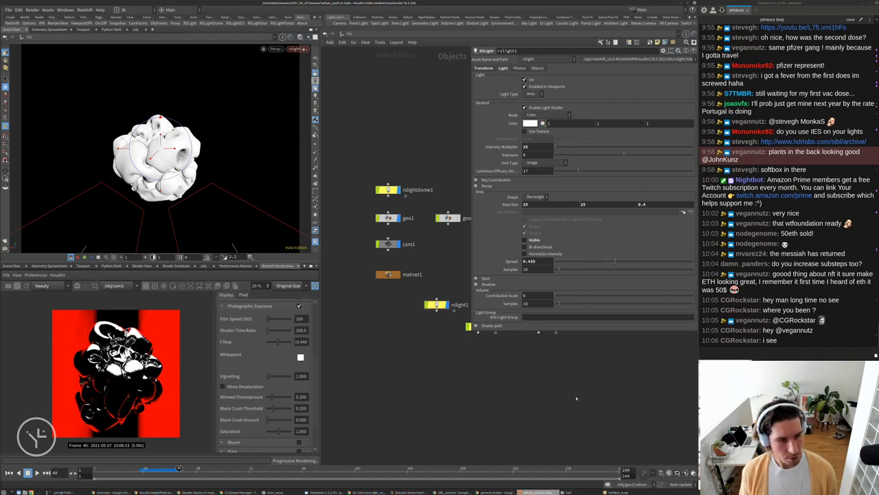
pyautogui.moveTo(275, 186); pyautogui.dragTo(220, 180)
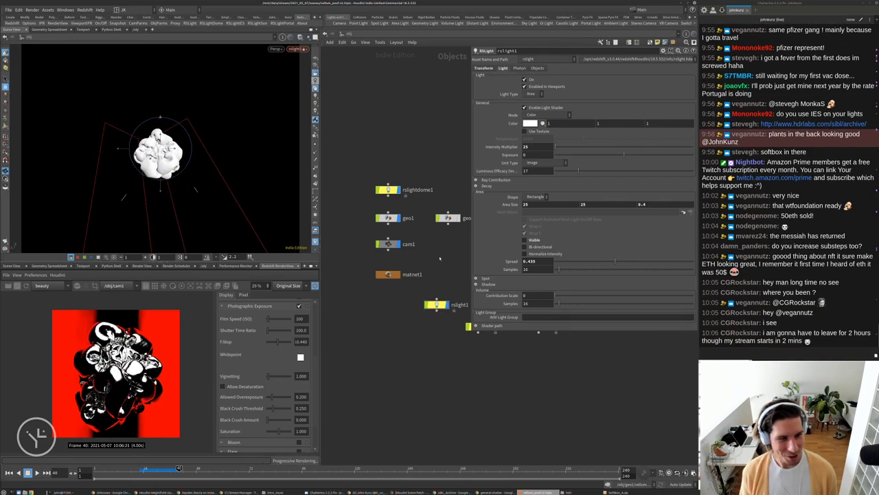
# Resize rslight1 to 15 by 2 with Spread 0.098, then orbit to check the highlights.
pyautogui.moveTo(588, 261); pyautogui.dragTo(584, 240)
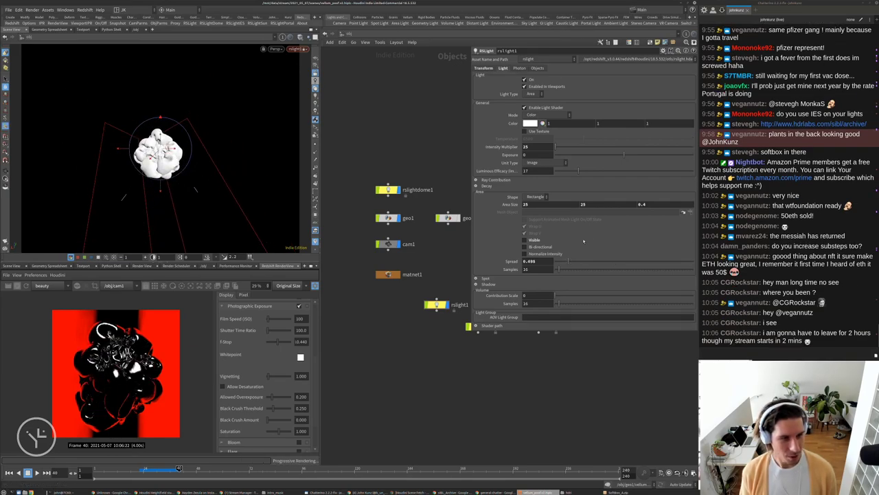
pyautogui.click(584, 204)
pyautogui.write('2')
pyautogui.press('Return')
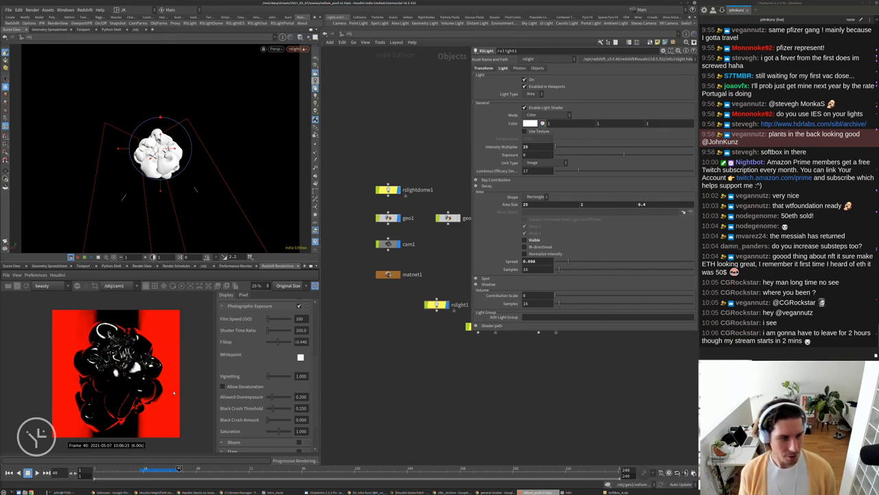
pyautogui.click(543, 204)
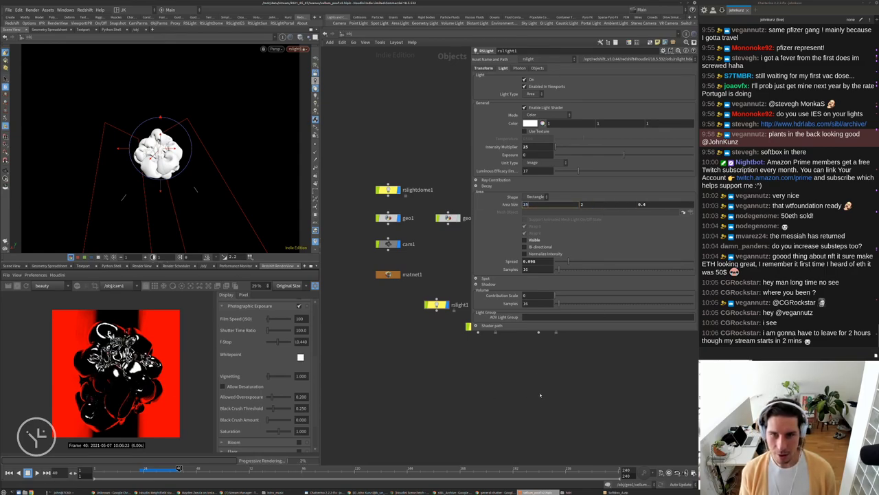
pyautogui.write('15')
pyautogui.press('Return')
pyautogui.moveTo(227, 156); pyautogui.dragTo(234, 186)
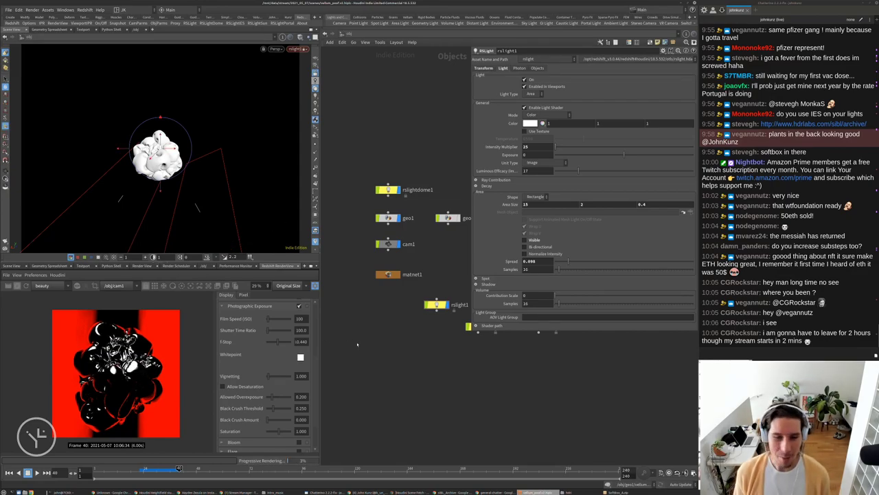
pyautogui.moveTo(235, 161)
pyautogui.mouseDown()
pyautogui.moveTo(220, 173)
pyautogui.moveTo(243, 172)
pyautogui.mouseUp()
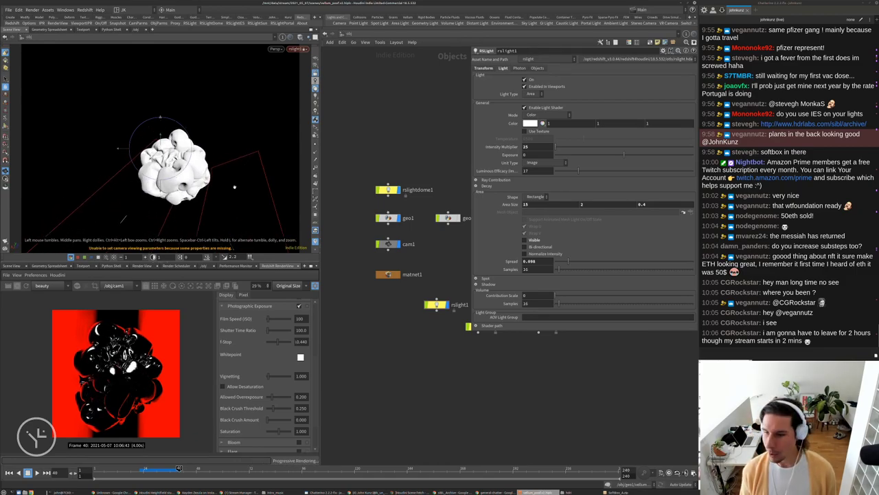
pyautogui.moveTo(230, 187); pyautogui.dragTo(223, 153)
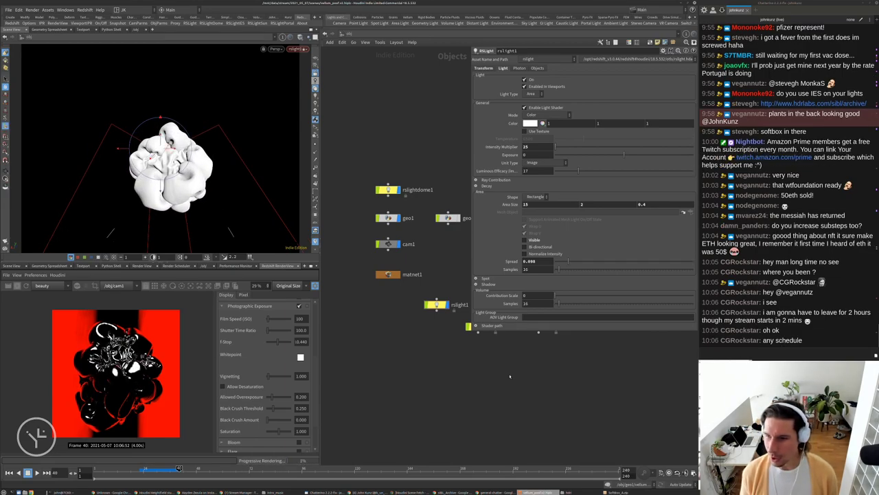
pyautogui.moveTo(236, 163); pyautogui.dragTo(229, 181)
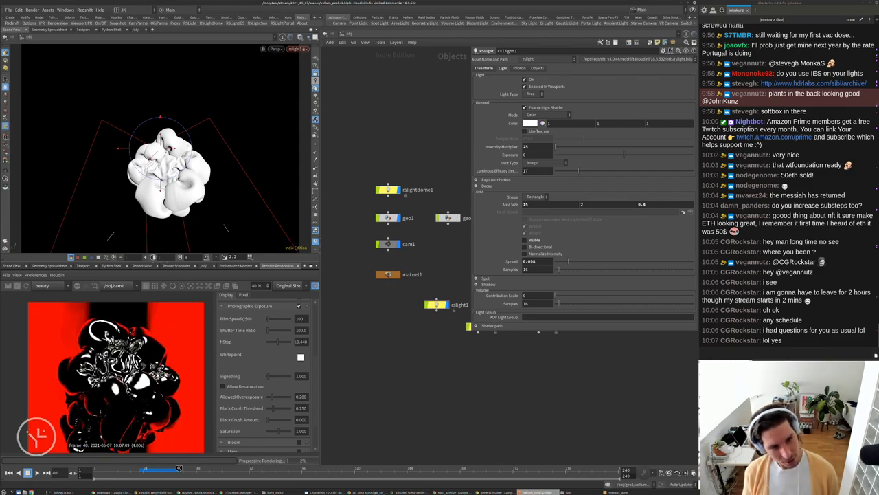
# Orbit in close around the enlarged blob and raise rslight1's Spread to 0.194.
pyautogui.scroll(2, 122, 371)
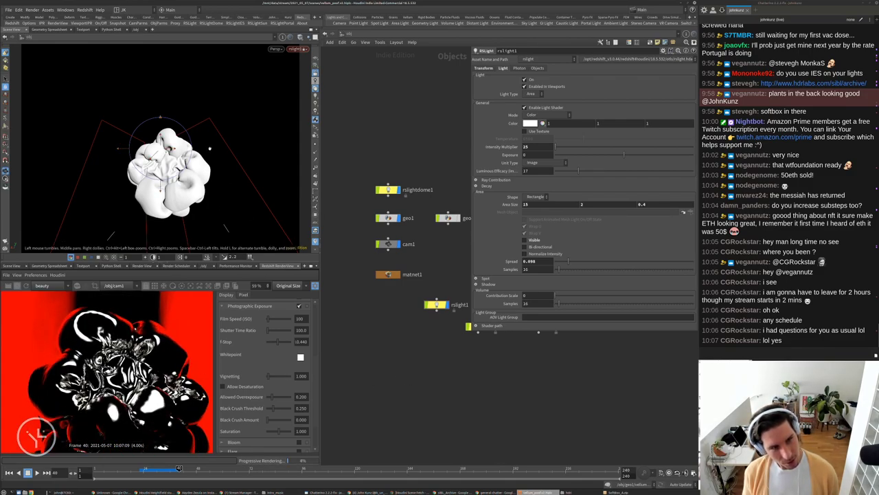
pyautogui.scroll(3, 212, 148)
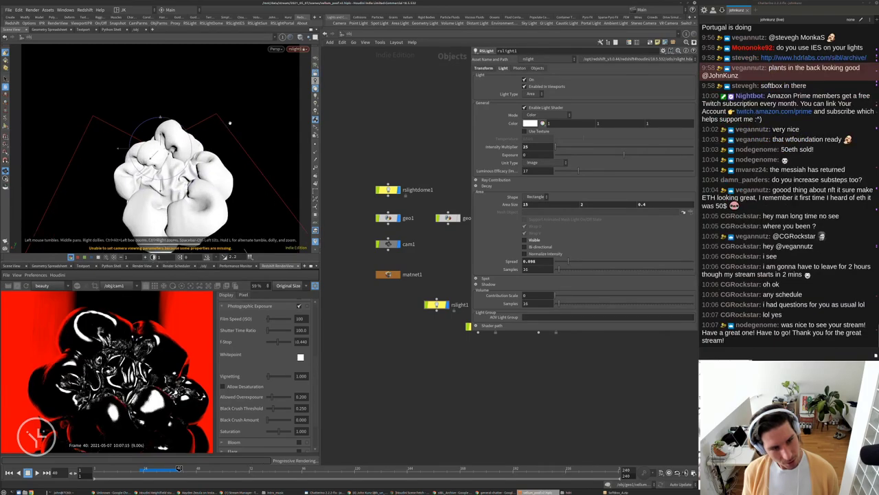
pyautogui.moveTo(231, 124); pyautogui.dragTo(206, 180)
pyautogui.scroll(-2, 103, 371)
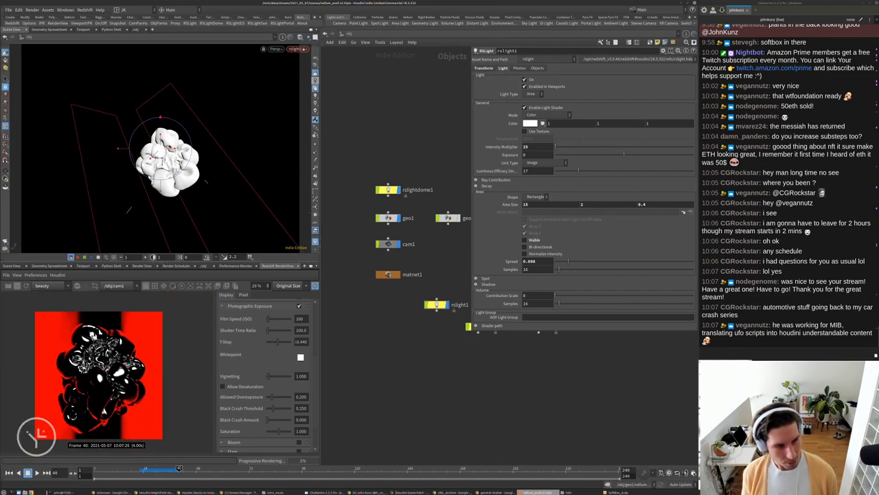
pyautogui.moveTo(263, 197); pyautogui.dragTo(258, 152)
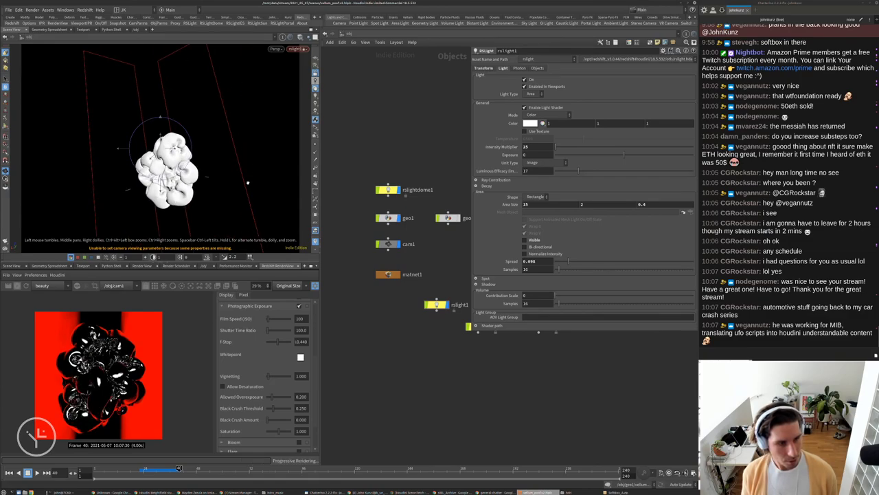
pyautogui.moveTo(248, 183)
pyautogui.mouseDown()
pyautogui.moveTo(229, 105)
pyautogui.moveTo(236, 134)
pyautogui.moveTo(277, 183)
pyautogui.moveTo(233, 197)
pyautogui.moveTo(226, 140)
pyautogui.moveTo(235, 186)
pyautogui.mouseUp()
pyautogui.moveTo(233, 186); pyautogui.dragTo(255, 138, button='right')
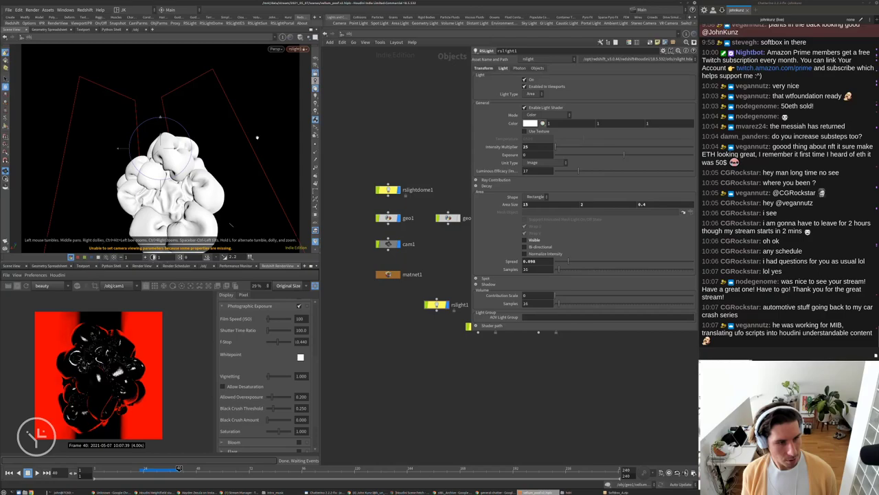
pyautogui.moveTo(254, 144); pyautogui.dragTo(226, 128)
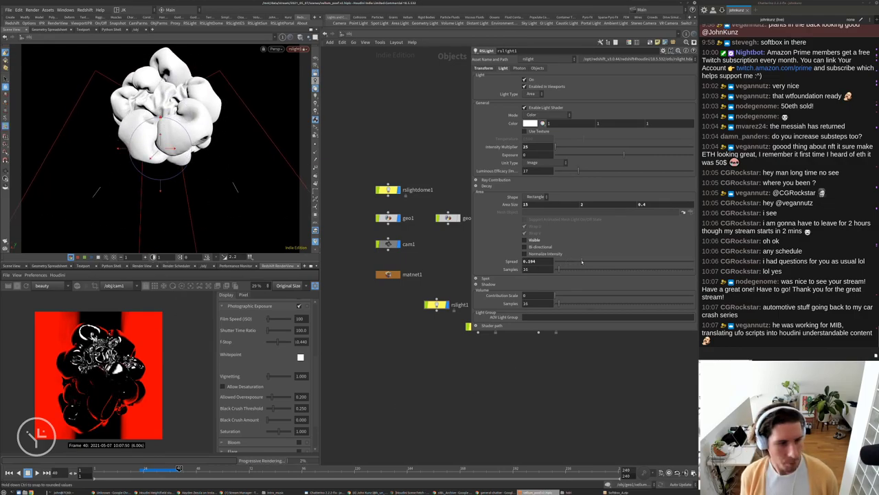
pyautogui.moveTo(567, 261); pyautogui.dragTo(582, 261)
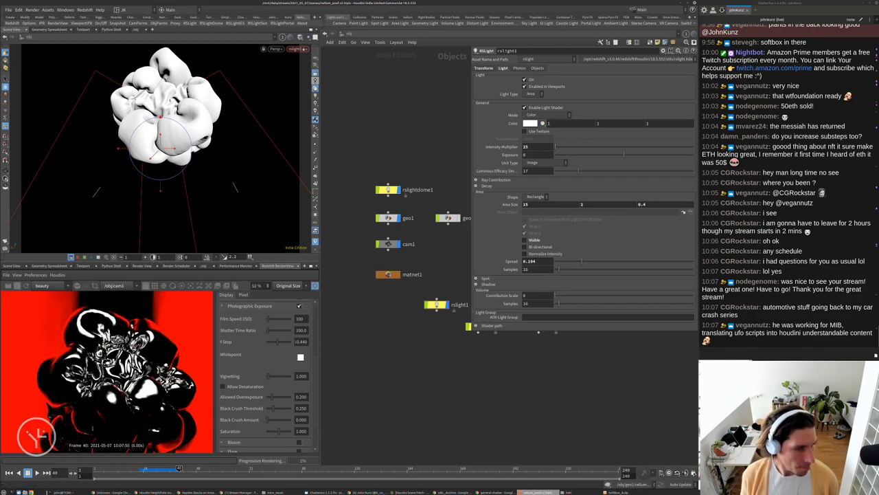
pyautogui.scroll(3, 106, 371)
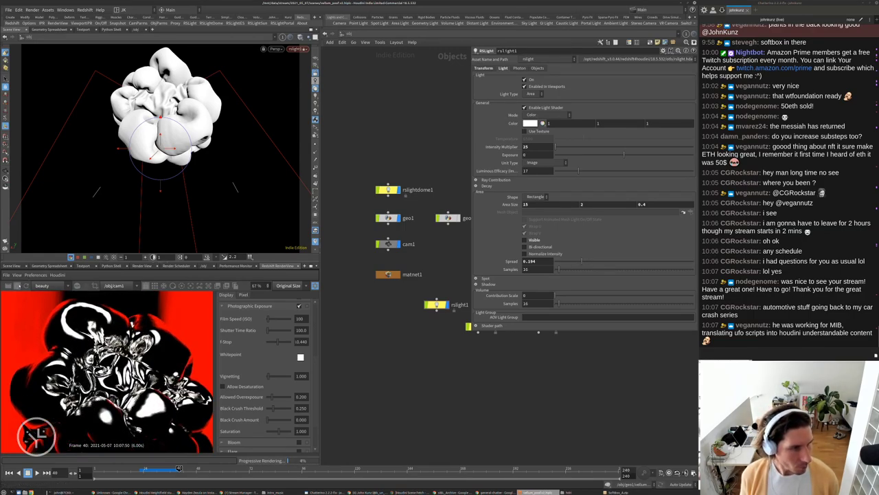
# Inside geo1, set attribblur1's Blurring Iterations to 15, then return to /obj and select cam1.
pyautogui.doubleClick(388, 218)
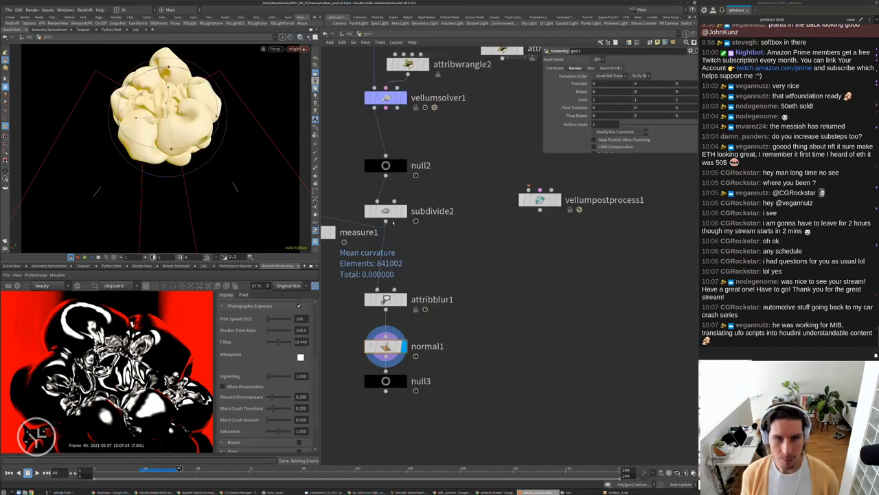
pyautogui.moveTo(393, 222); pyautogui.dragTo(420, 197, button='middle')
pyautogui.click(412, 275)
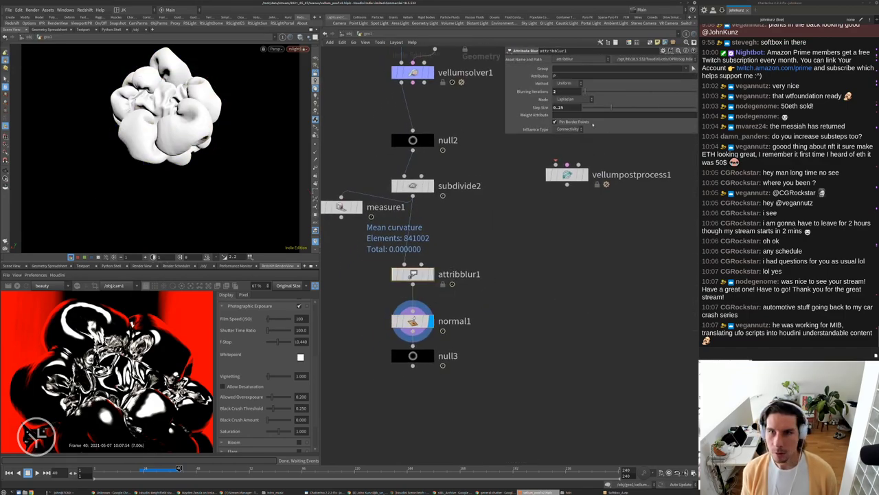
pyautogui.click(556, 91)
pyautogui.write('15')
pyautogui.press('Return')
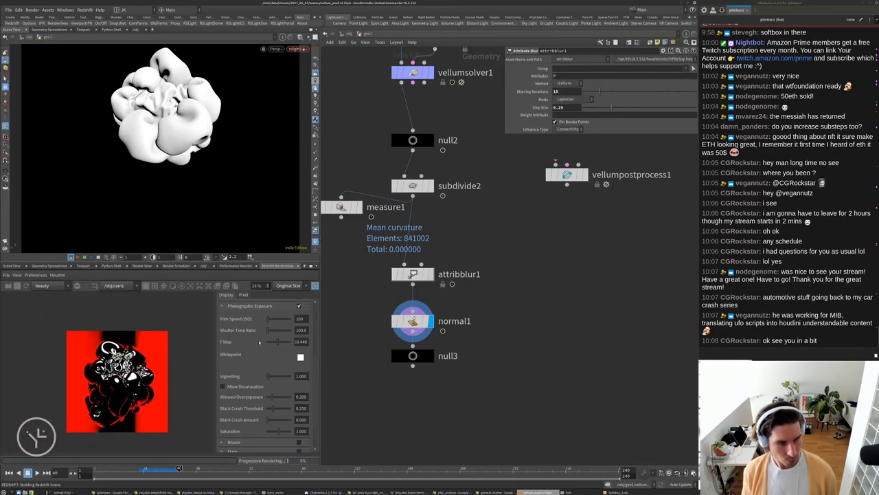
pyautogui.press('u')
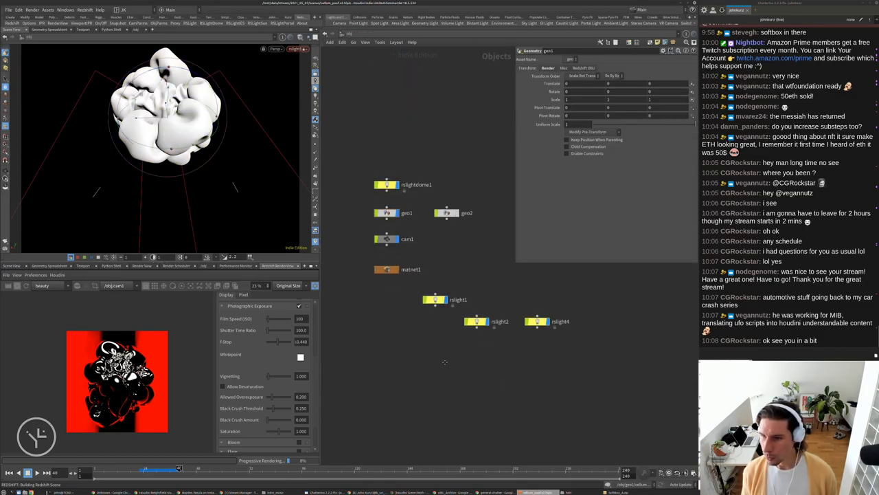
pyautogui.click(371, 203)
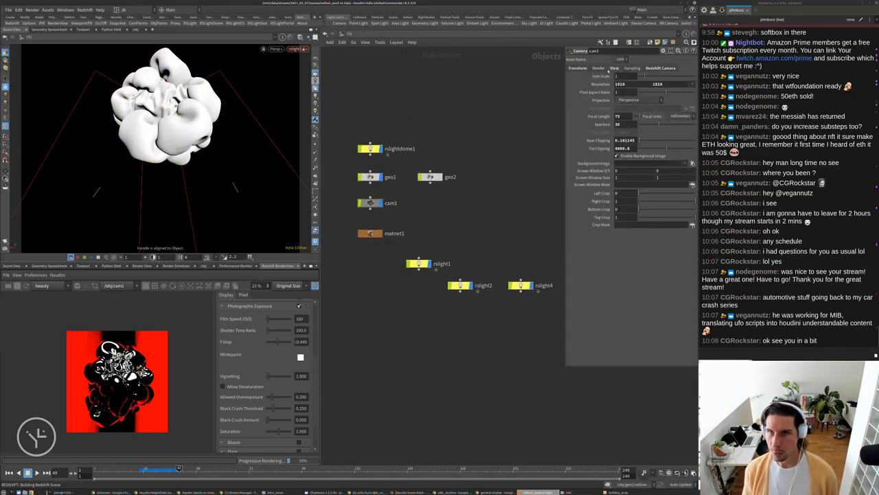
# Shorten cam1's focal length to 65 and look through cam1 in the viewport.
pyautogui.moveTo(618, 116); pyautogui.dragTo(516, 161, button='middle')
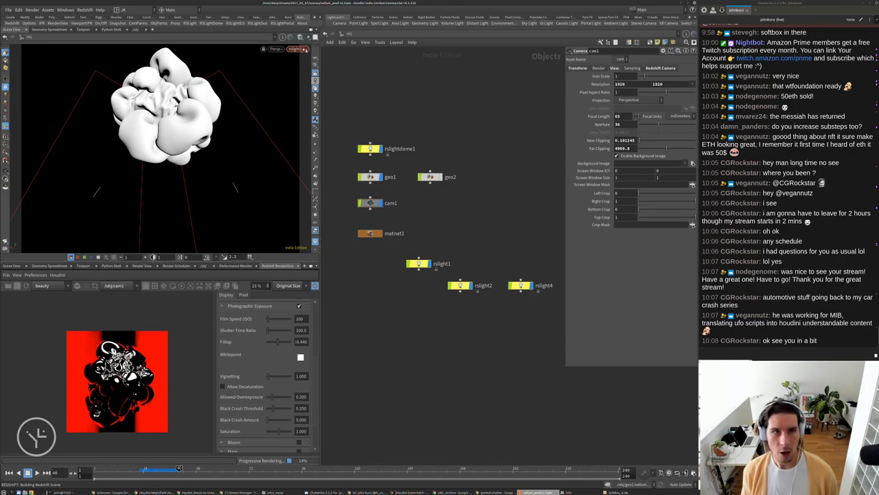
pyautogui.click(296, 49)
pyautogui.click(312, 81)
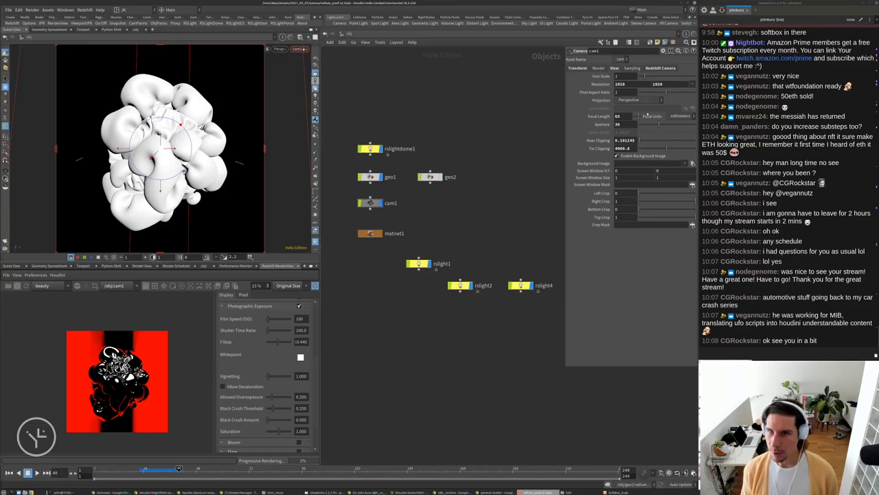
# Set cam1's focal length to 45, then 55, restarting the Redshift render after each.
pyautogui.click(625, 116)
pyautogui.write('45')
pyautogui.press('Return')
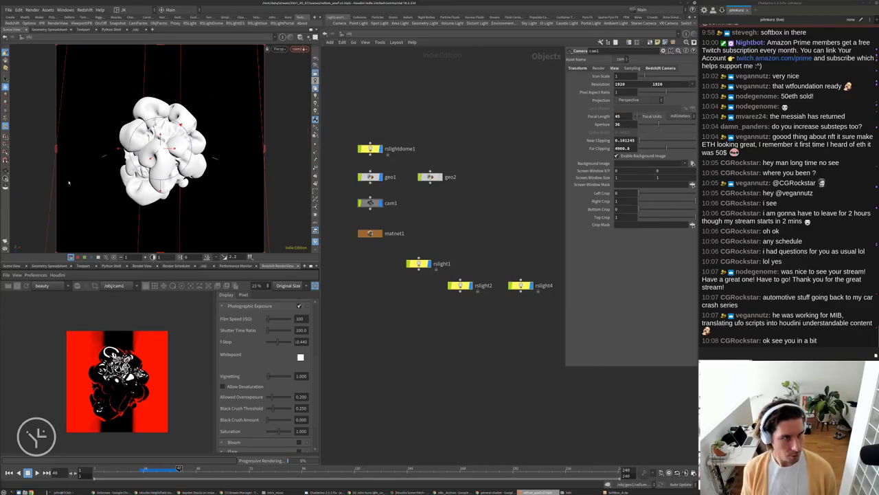
pyautogui.click(26, 285)
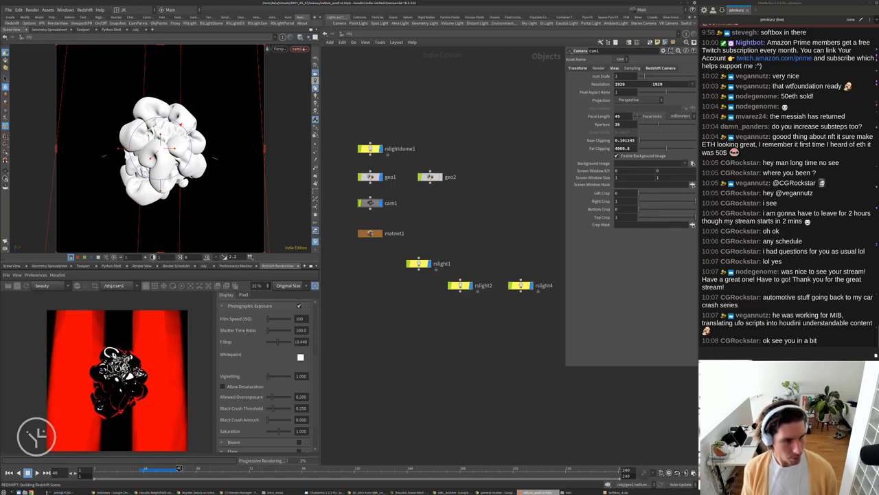
pyautogui.doubleClick(618, 116)
pyautogui.write('55')
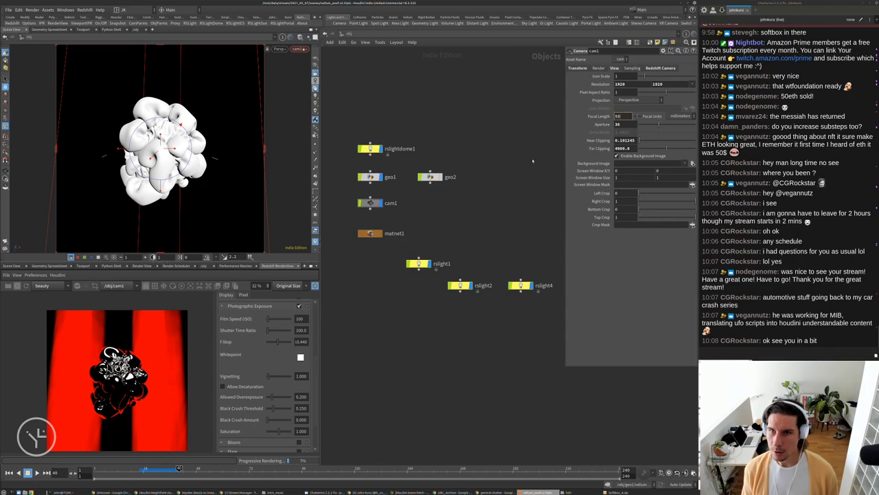
pyautogui.press('Return')
pyautogui.click(26, 285)
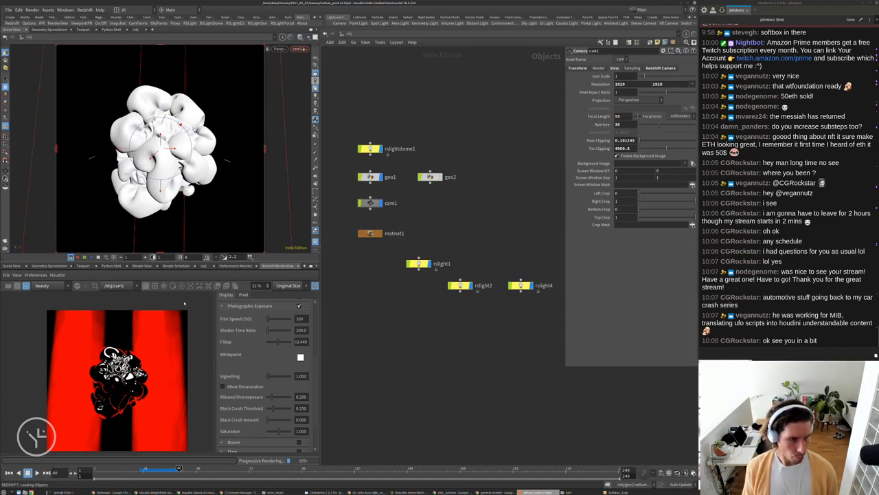
# Tweak the photographic exposure F-stop and add a slight black crush.
pyautogui.scroll(-2, 185, 303)
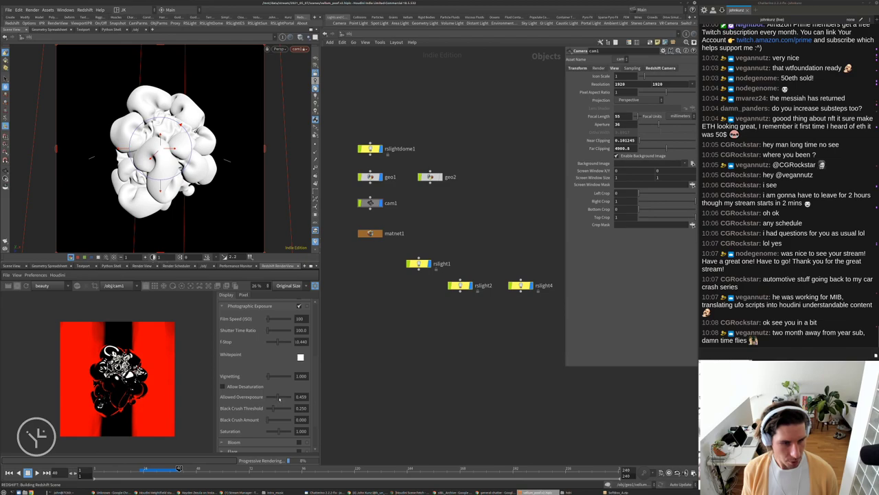
pyautogui.moveTo(281, 341); pyautogui.dragTo(282, 342)
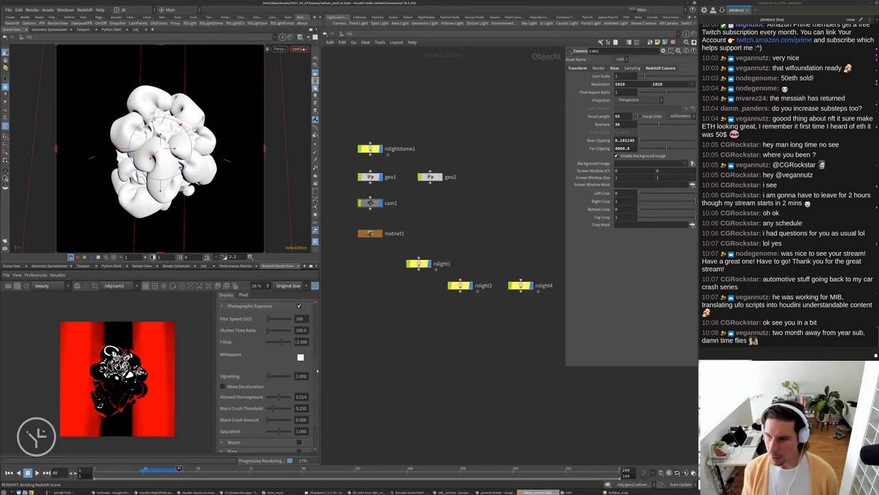
pyautogui.scroll(4, 490, 395)
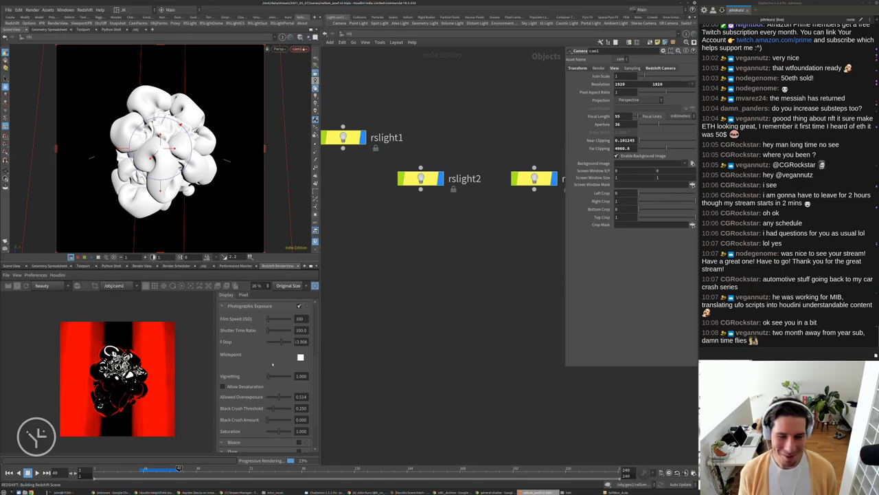
pyautogui.moveTo(416, 406); pyautogui.dragTo(426, 366, button='middle')
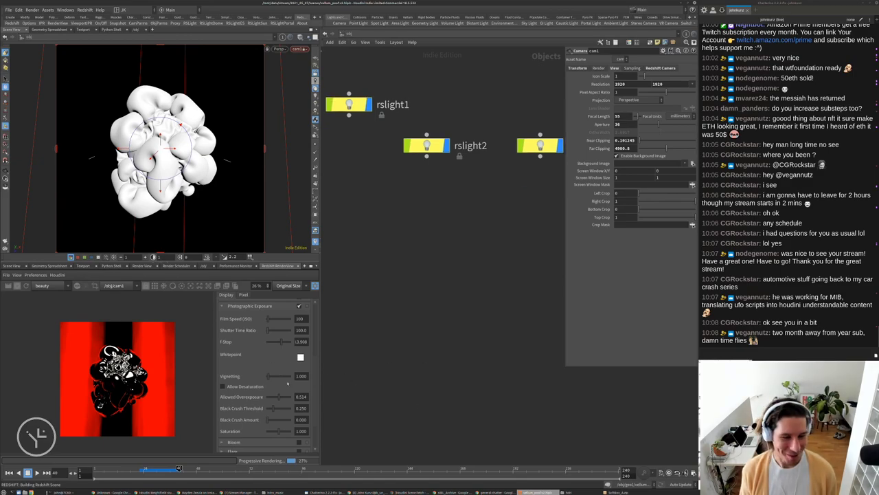
pyautogui.click(274, 420)
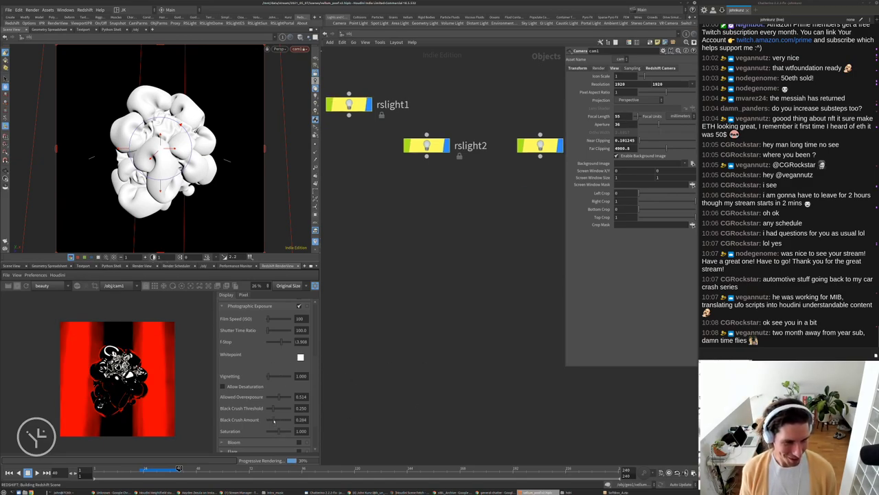
pyautogui.moveTo(270, 420); pyautogui.dragTo(269, 419)
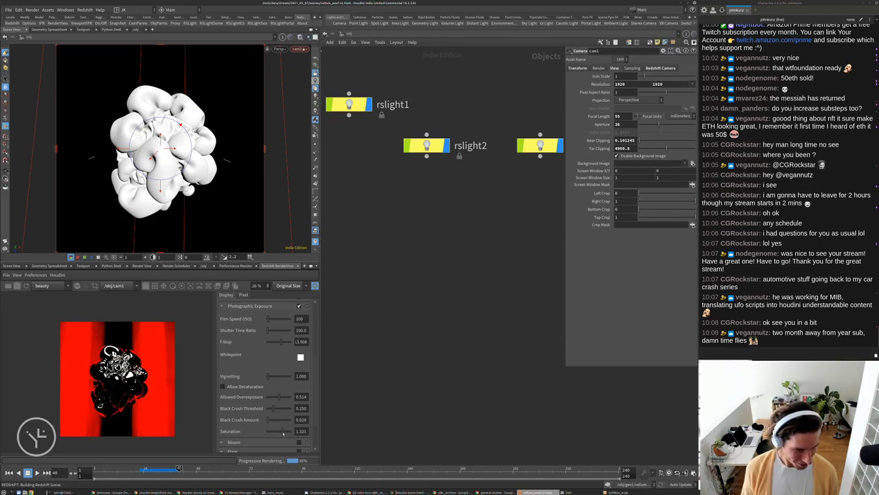
# Lower the render saturation, then reset it back to 1.
pyautogui.moveTo(283, 432); pyautogui.dragTo(279, 432)
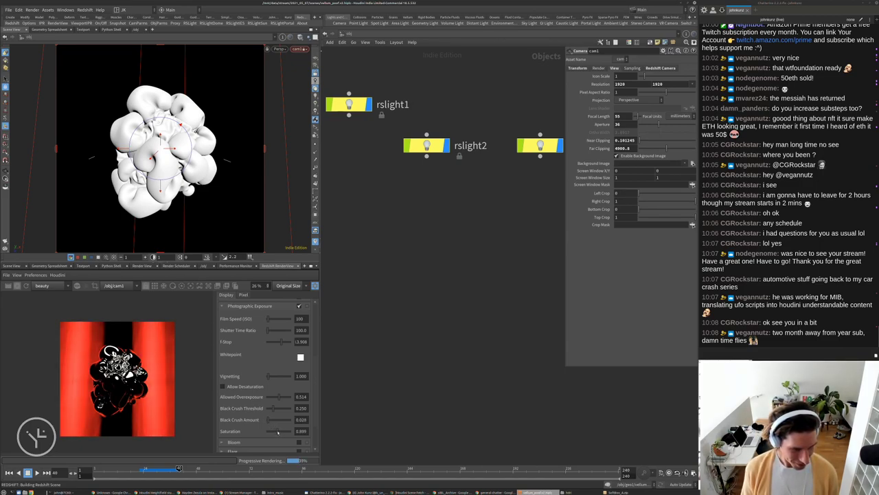
pyautogui.doubleClick(296, 431)
pyautogui.write('1')
pyautogui.press('Return')
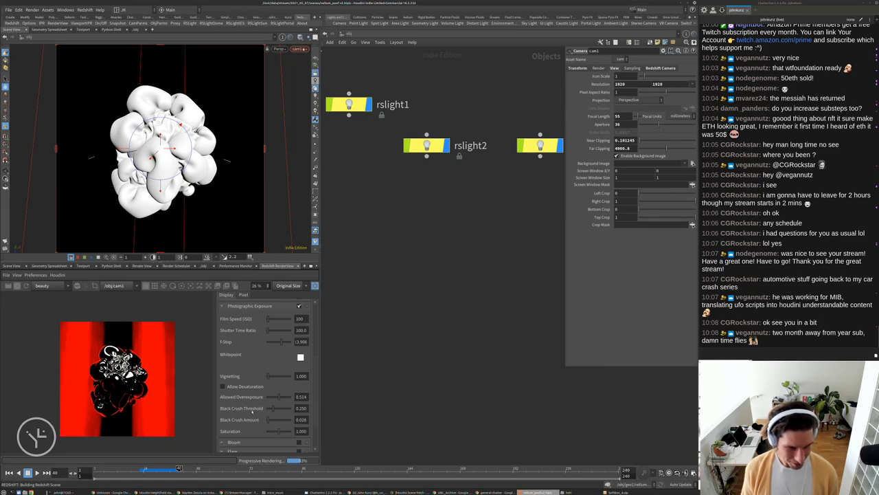
# Set F-stop to 2.752 and Allowed Overexposure to 0.569, then show rslight1's settings.
pyautogui.scroll(2, 178, 371)
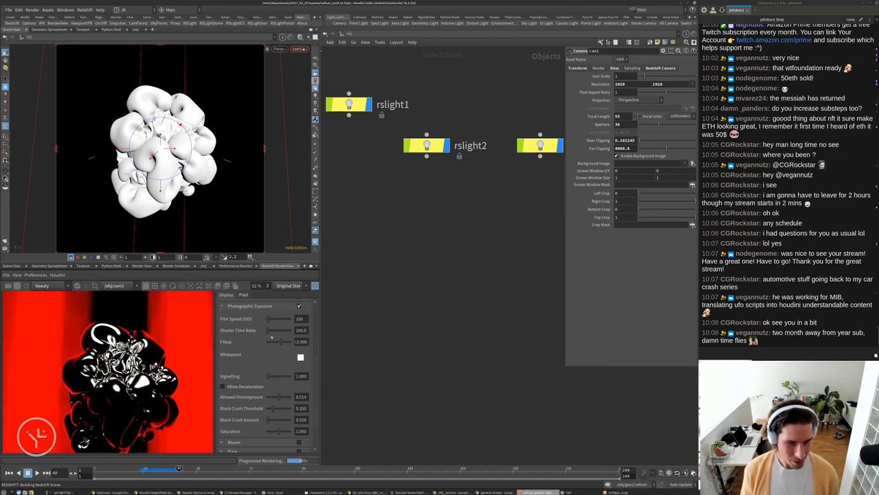
pyautogui.moveTo(279, 347); pyautogui.dragTo(280, 346)
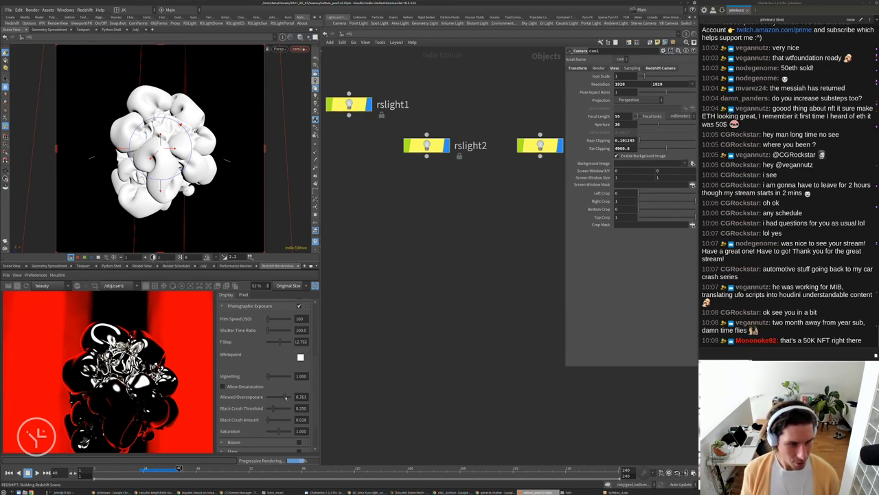
pyautogui.moveTo(286, 397)
pyautogui.mouseDown()
pyautogui.moveTo(265, 397)
pyautogui.moveTo(281, 398)
pyautogui.mouseUp()
pyautogui.scroll(-2, 180, 395)
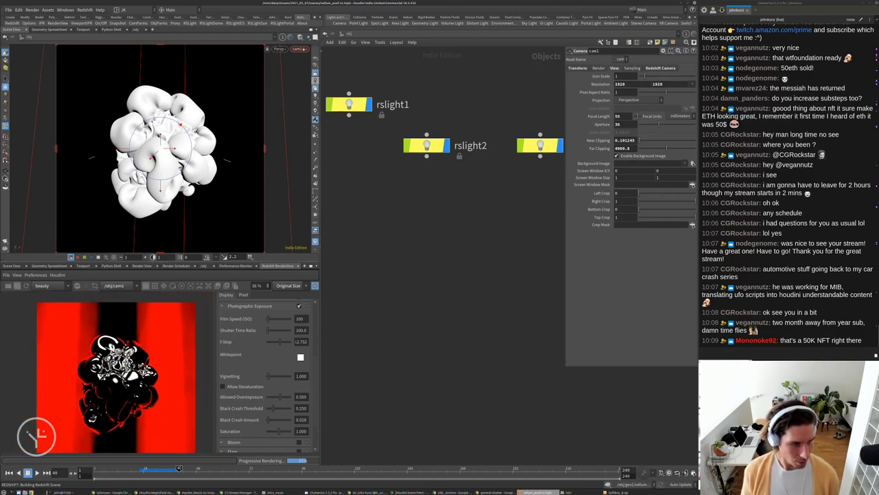
pyautogui.click(352, 105)
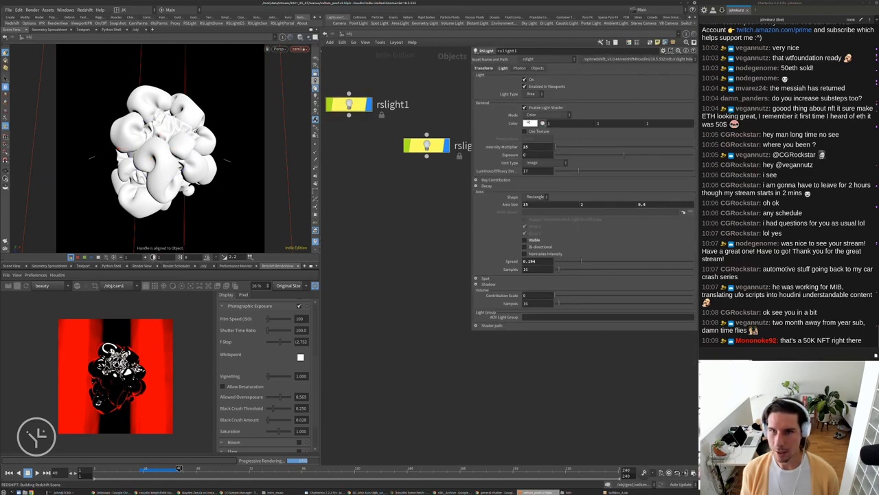
# Set rslight1's Intensity Multiplier to 5, then down to 1.
pyautogui.doubleClick(526, 146)
pyautogui.write('5')
pyautogui.press('Return')
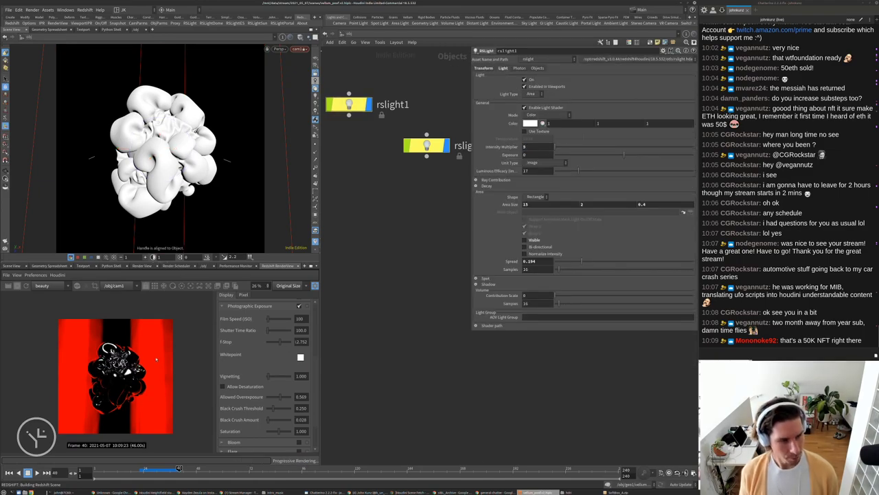
pyautogui.doubleClick(534, 146)
pyautogui.write('1')
pyautogui.press('Return')
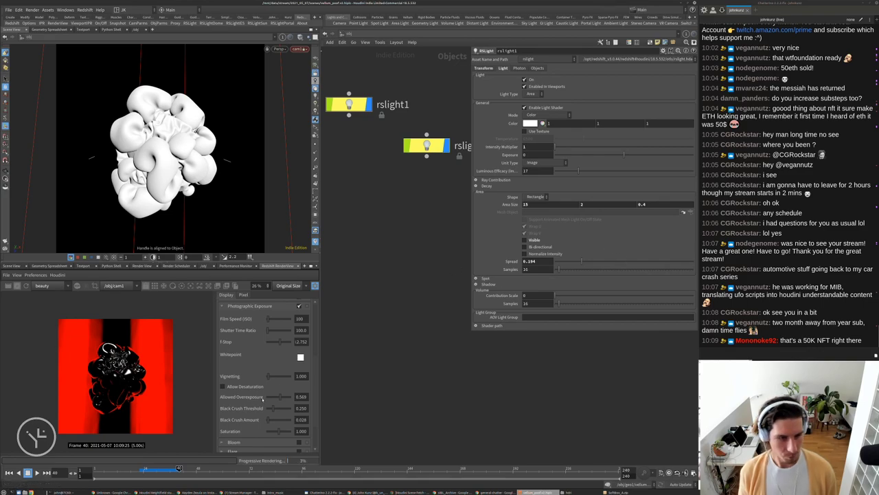
# Raise the exposure F-stop to brighten the render.
pyautogui.moveTo(280, 345); pyautogui.dragTo(276, 345)
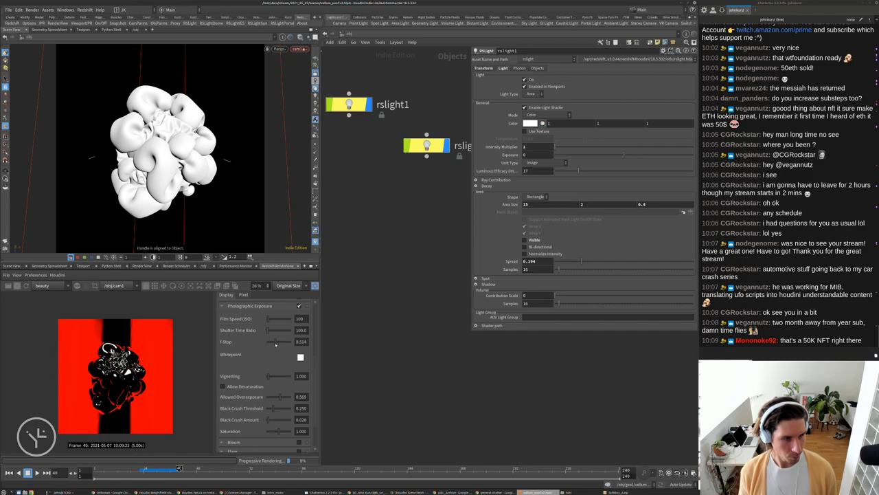
pyautogui.scroll(2, 155, 368)
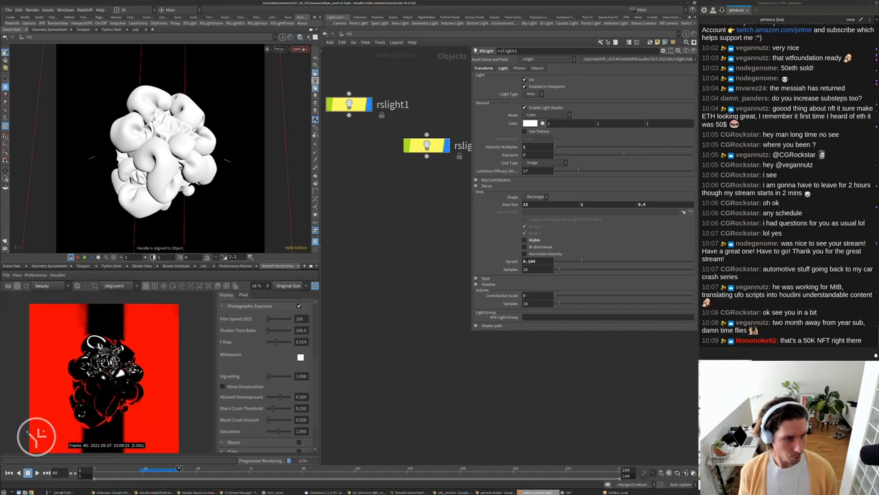
pyautogui.scroll(-1, 110, 350)
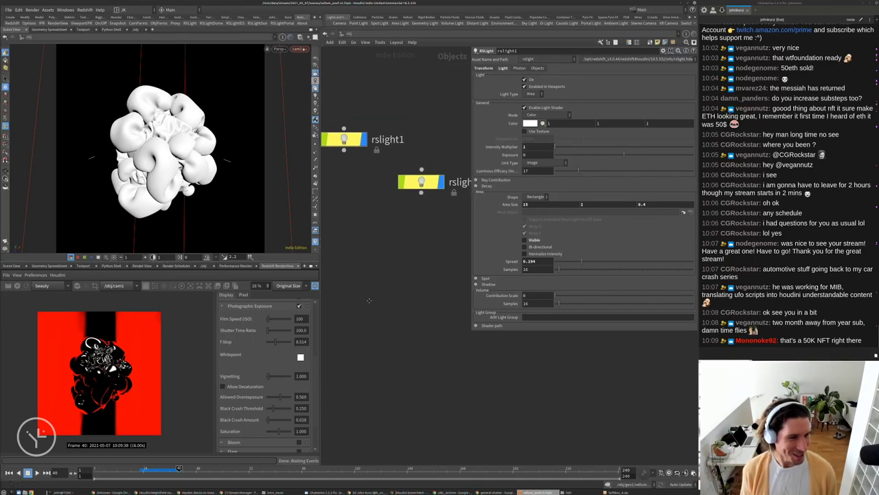
pyautogui.scroll(-3, 328, 356)
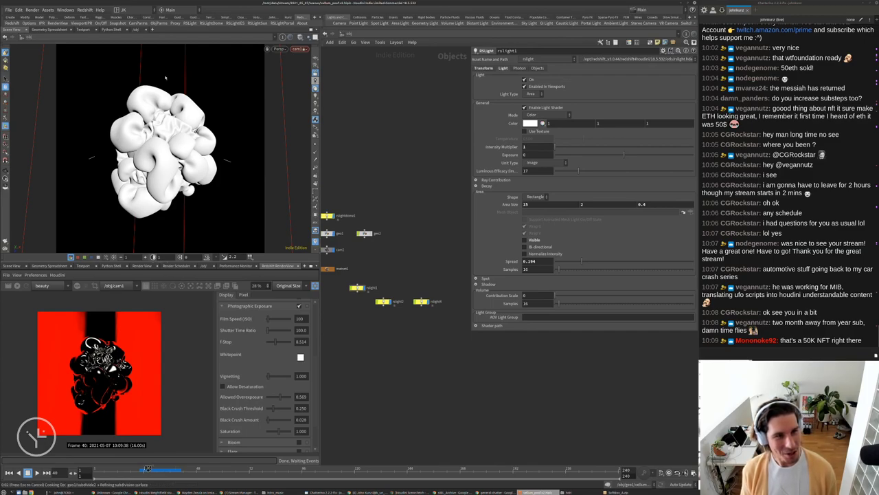
# Move the timeline to a later simulation frame, frame 50.
pyautogui.click(153, 468)
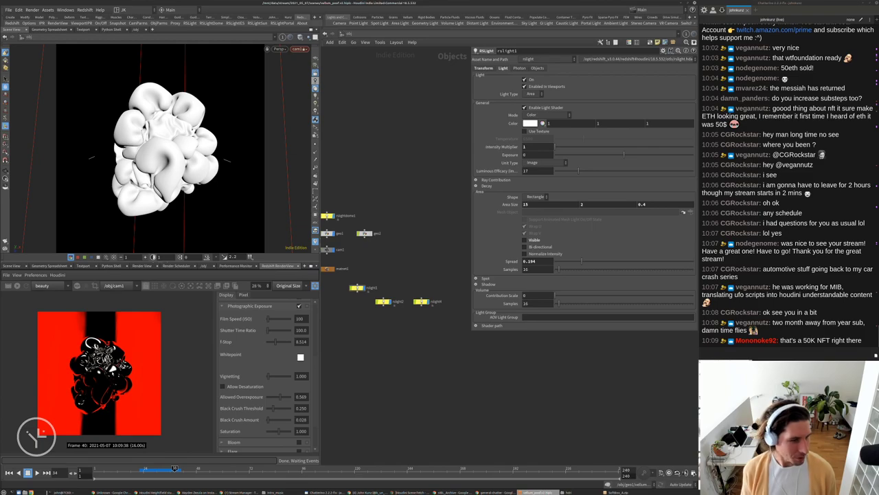
pyautogui.click(200, 470)
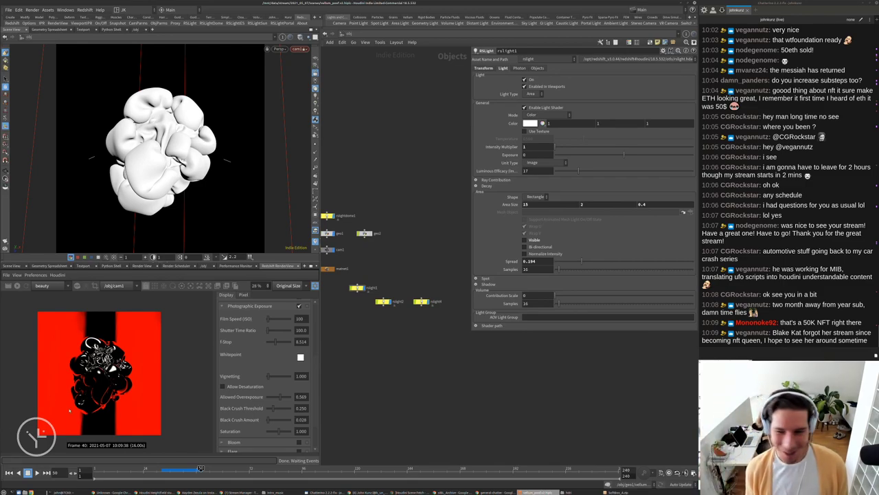
pyautogui.scroll(3, 99, 371)
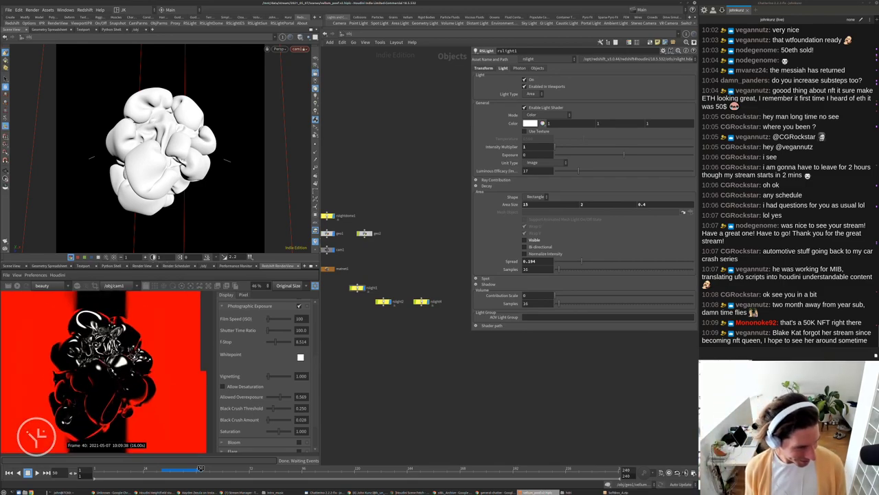
pyautogui.scroll(1, 120, 364)
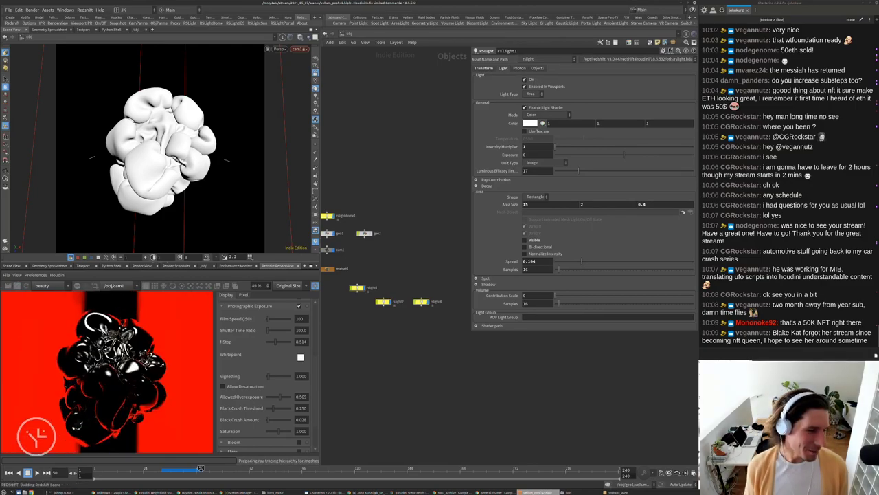
pyautogui.moveTo(360, 269); pyautogui.dragTo(391, 305, button='middle')
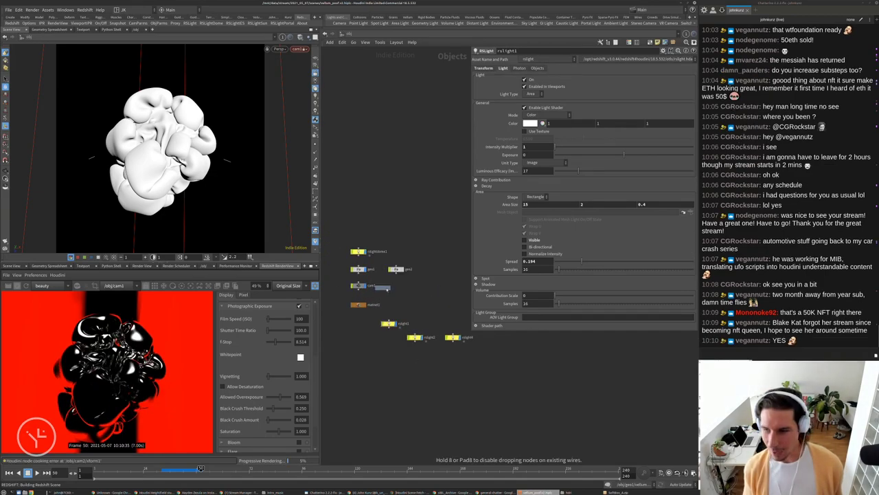
# Change cam1's resolution to 1920 by 655 for a wide cinematic crop.
pyautogui.click(380, 288)
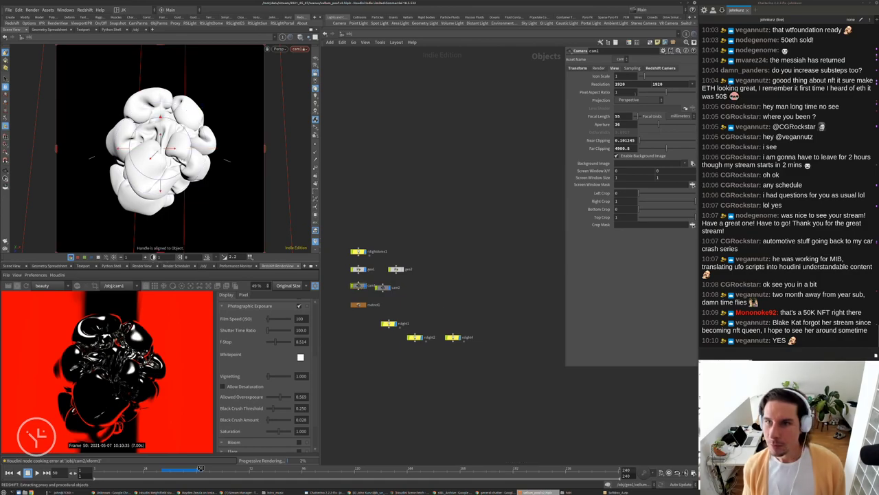
pyautogui.write('655')
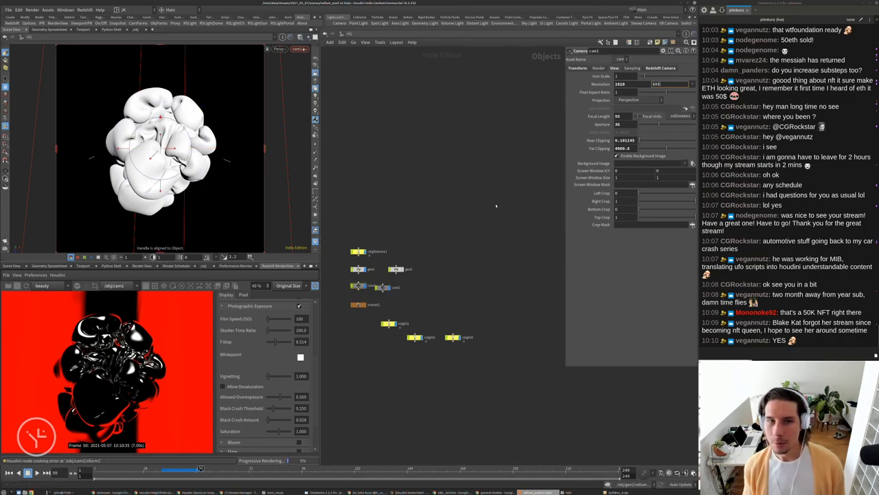
pyautogui.press('Return')
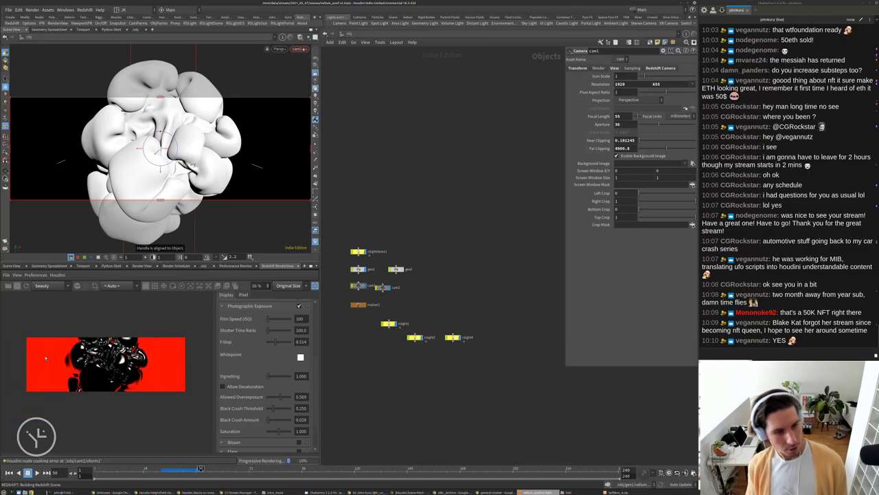
# Maximize the Redshift RenderView so the live render fills the window.
pyautogui.scroll(-1, 126, 370)
pyautogui.scroll(1, 52, 385)
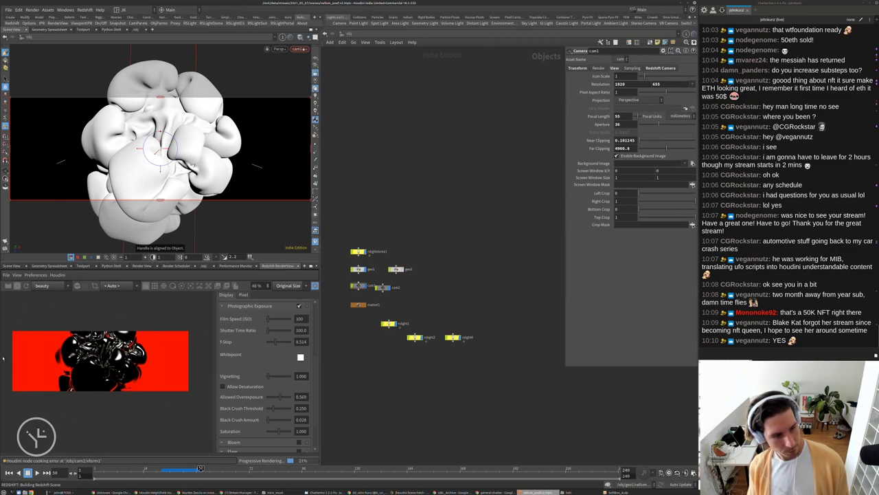
pyautogui.scroll(1, 186, 358)
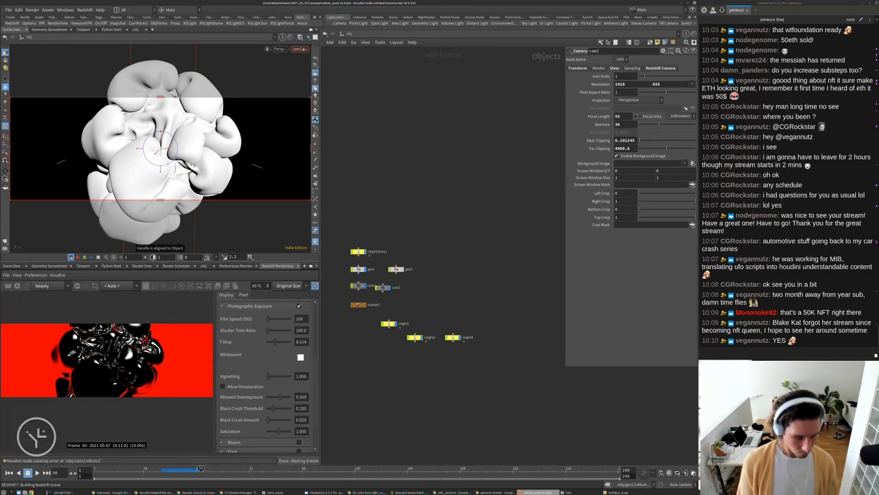
pyautogui.hotkey('ctrl', 'b')
# Zoom in and out on the maximized render to inspect the wide letterboxed frame.
pyautogui.scroll(5, 294, 247)
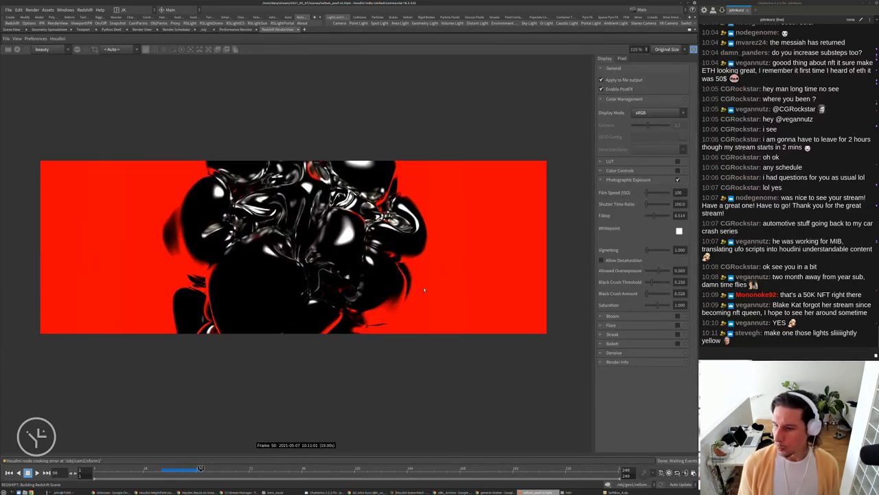
pyautogui.scroll(-2, 467, 254)
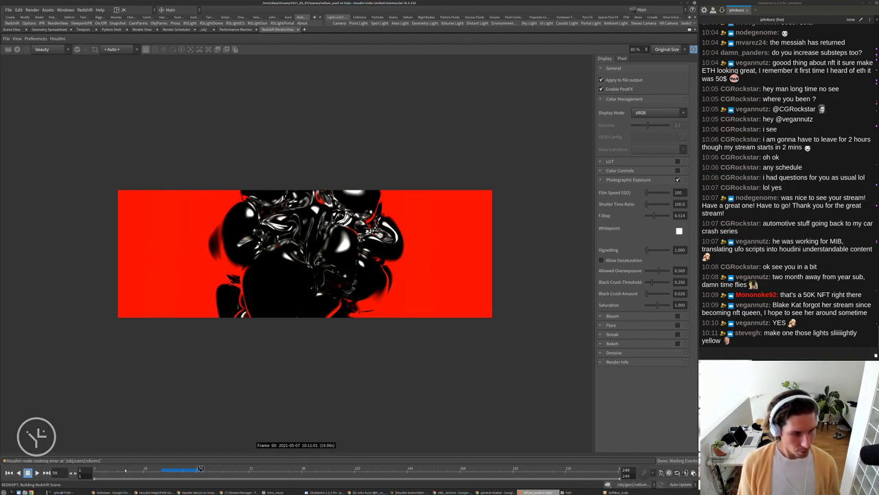
# Restore the pane layout, select rslight2, and raise its texture Color Multiplier green toward orange.
pyautogui.click(81, 30)
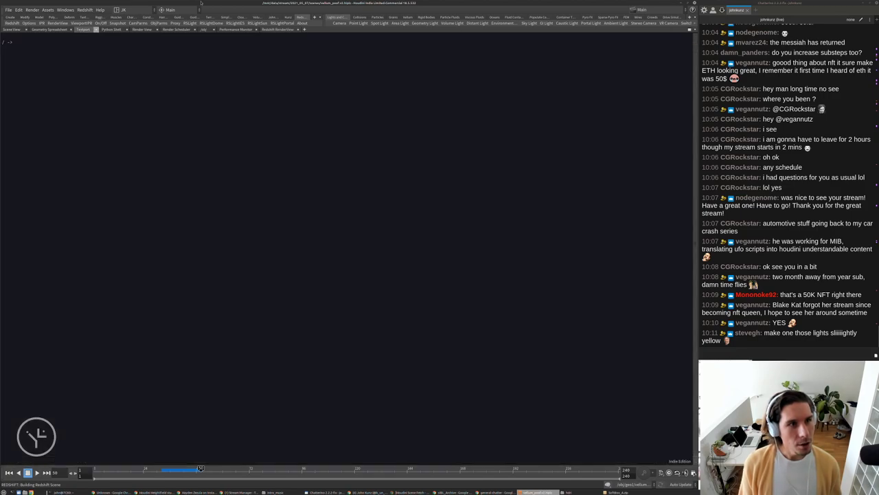
pyautogui.hotkey('ctrl', 'b')
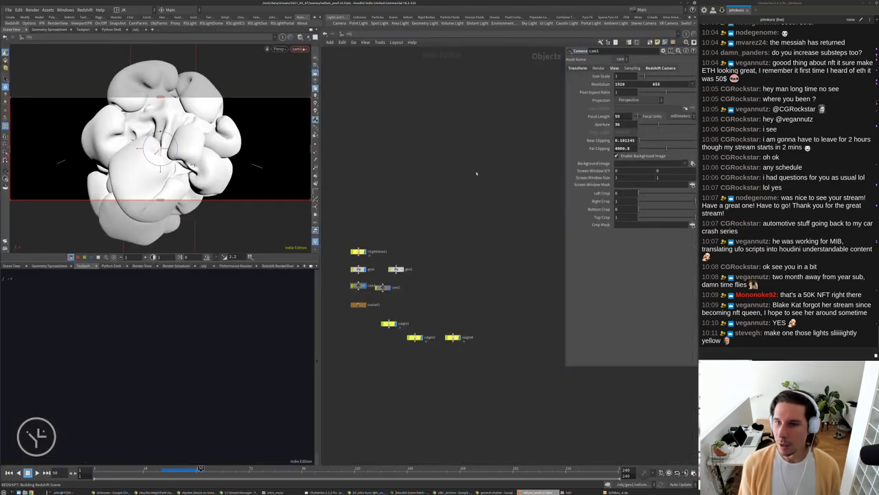
pyautogui.click(414, 338)
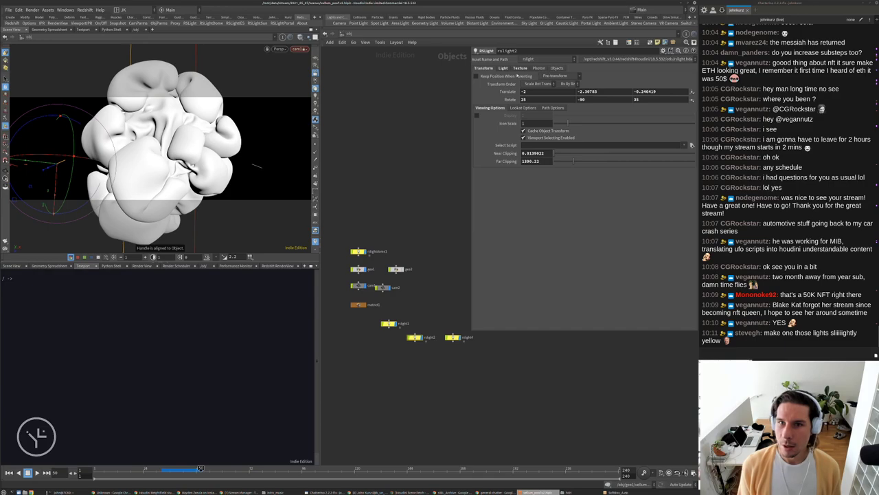
pyautogui.click(519, 68)
pyautogui.click(502, 68)
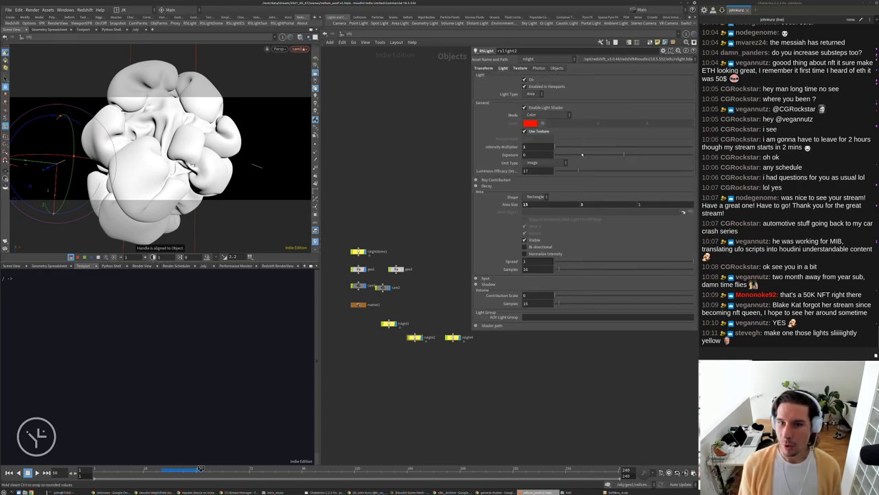
pyautogui.click(523, 69)
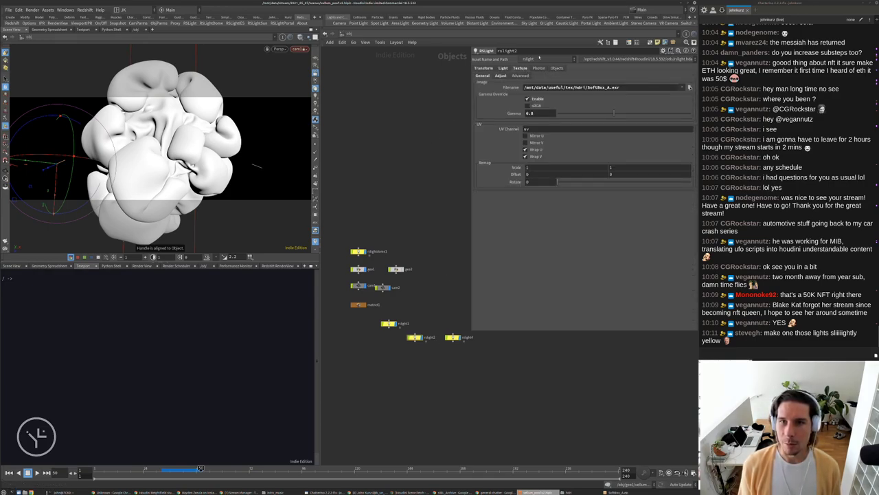
pyautogui.click(501, 76)
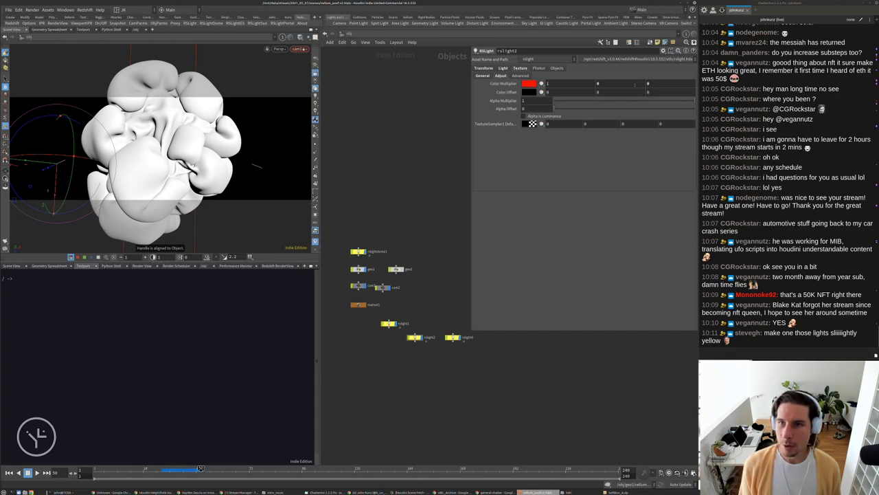
pyautogui.moveTo(634, 84); pyautogui.dragTo(659, 99, button='middle')
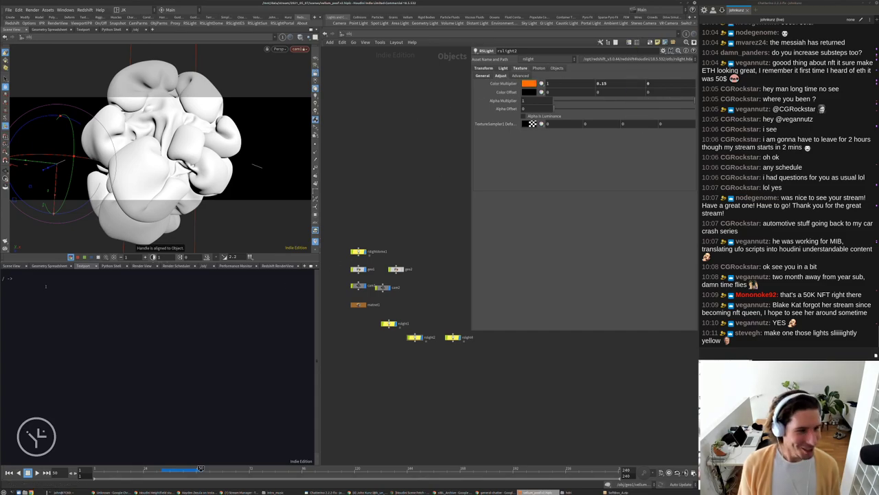
# Restart the Redshift IPR render and set rslight2's green colour multiplier to 0.015.
pyautogui.click(278, 266)
pyautogui.click(16, 285)
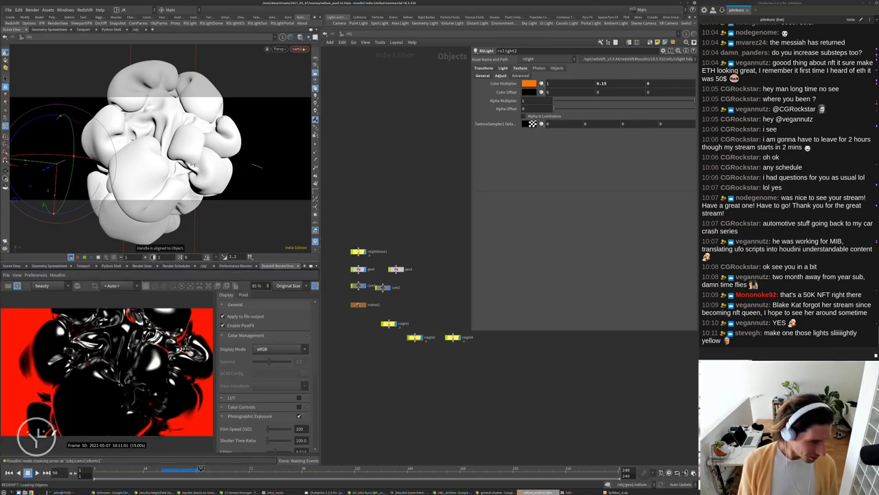
pyautogui.scroll(-3, 53, 365)
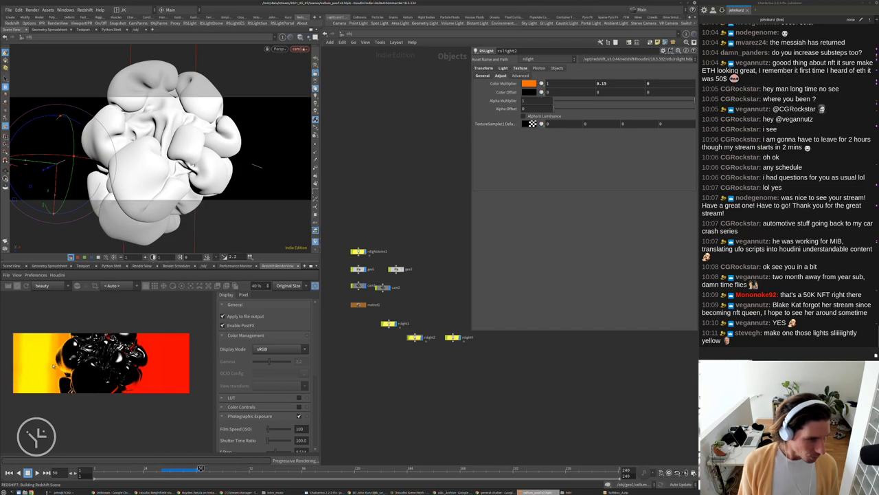
pyautogui.scroll(1, 54, 366)
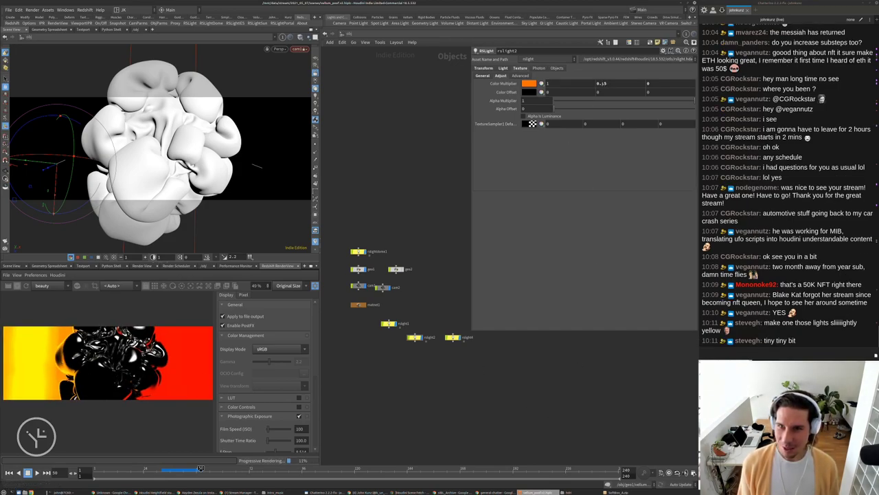
pyautogui.write('0.015')
pyautogui.press('Return')
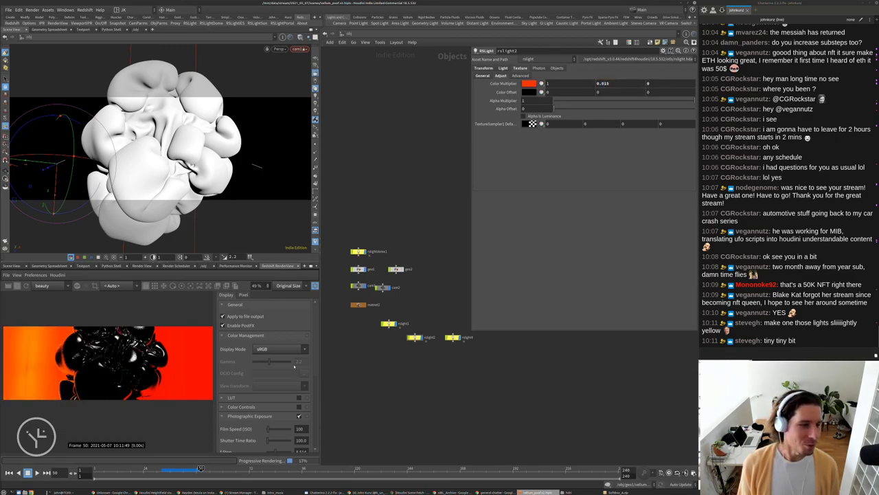
pyautogui.scroll(4, 26, 356)
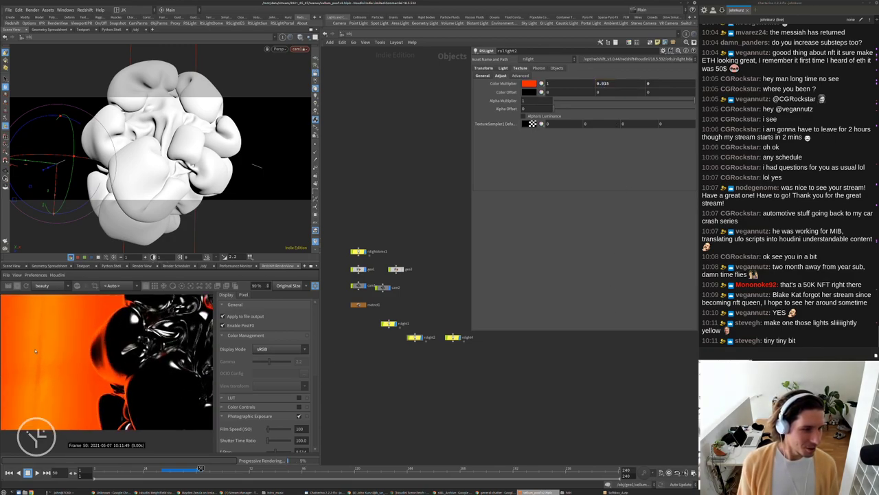
pyautogui.scroll(-4, 36, 350)
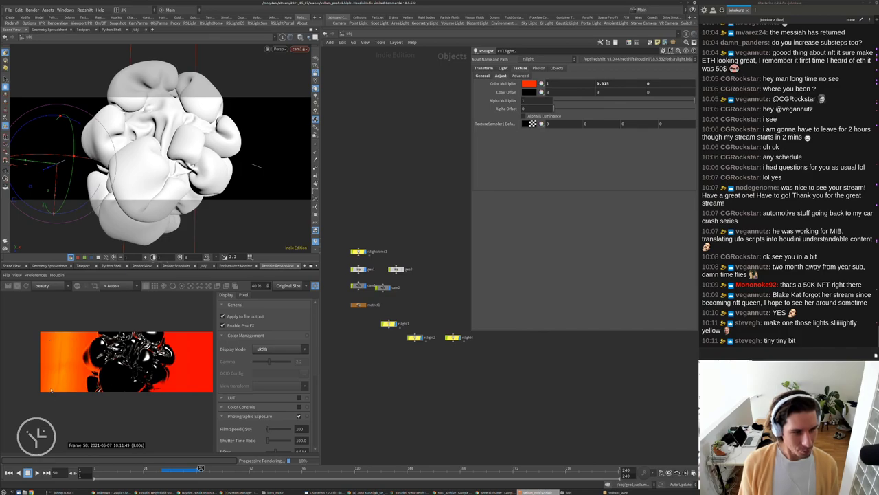
pyautogui.scroll(-1, 51, 389)
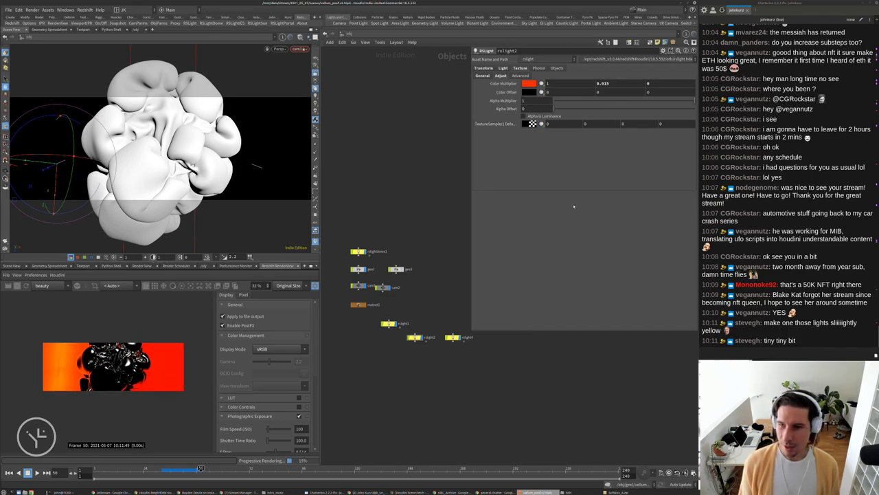
# Copy the 0.015 green multiplier onto rslight4, then go inside matnet1.
pyautogui.click(603, 84)
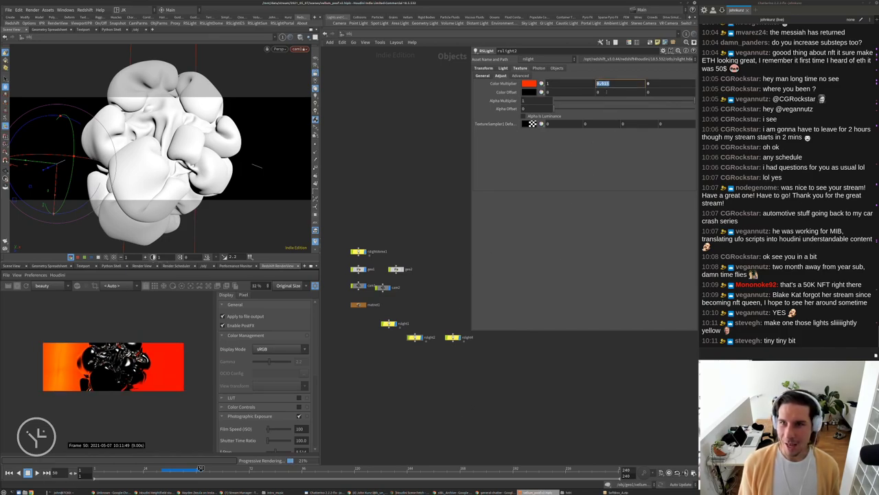
pyautogui.click(454, 337)
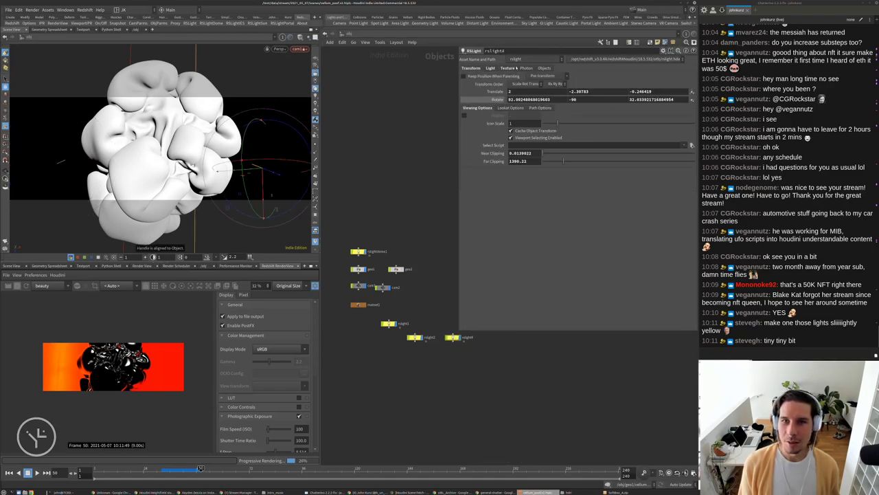
pyautogui.click(488, 75)
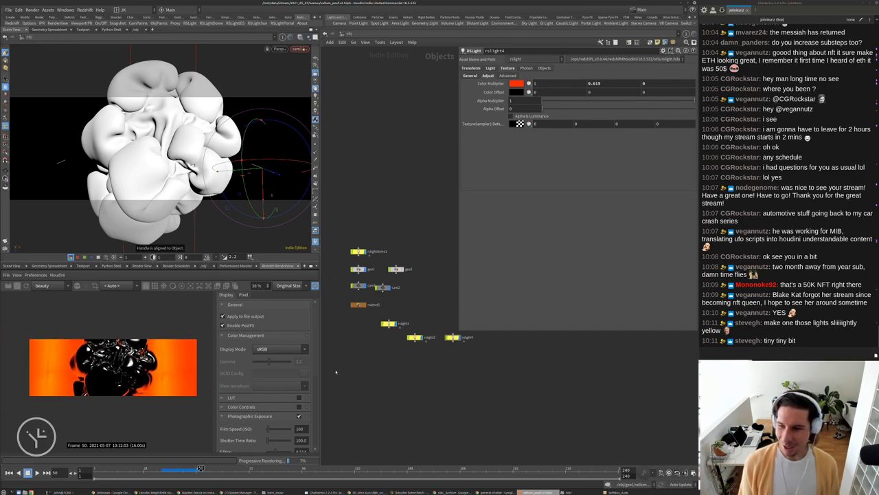
pyautogui.scroll(5, 107, 368)
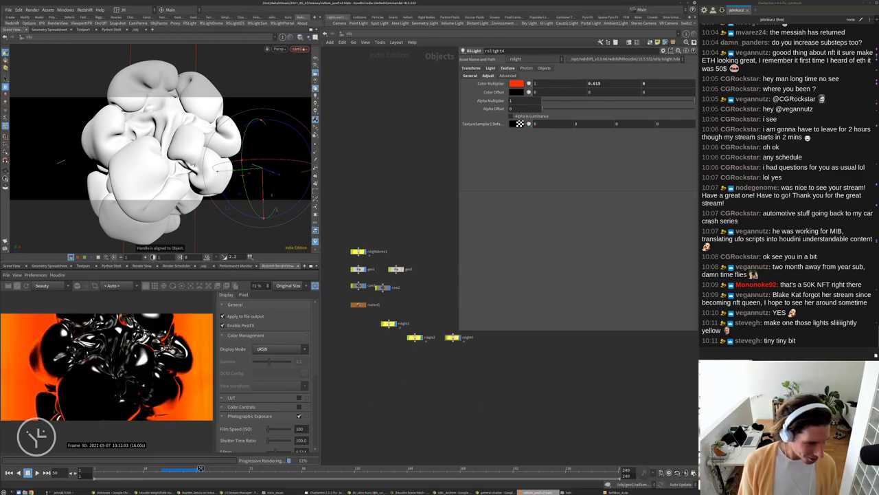
pyautogui.scroll(-2, 106, 368)
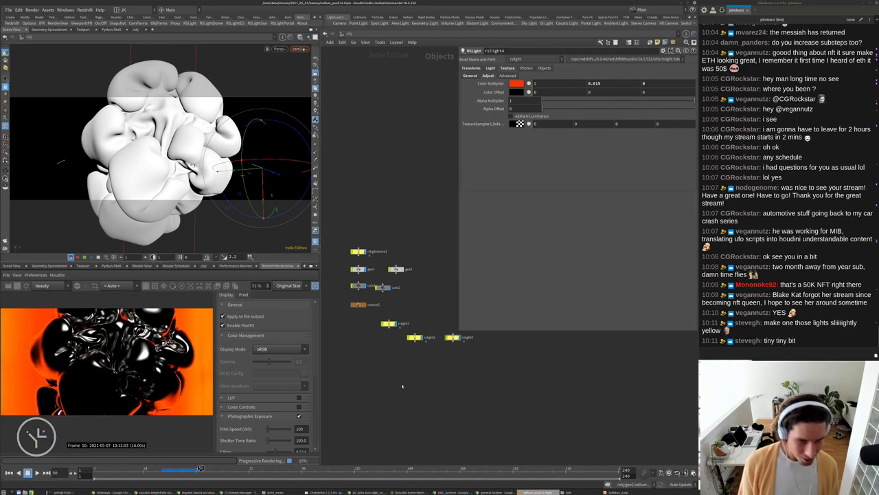
pyautogui.click(358, 305)
pyautogui.doubleClick(358, 304)
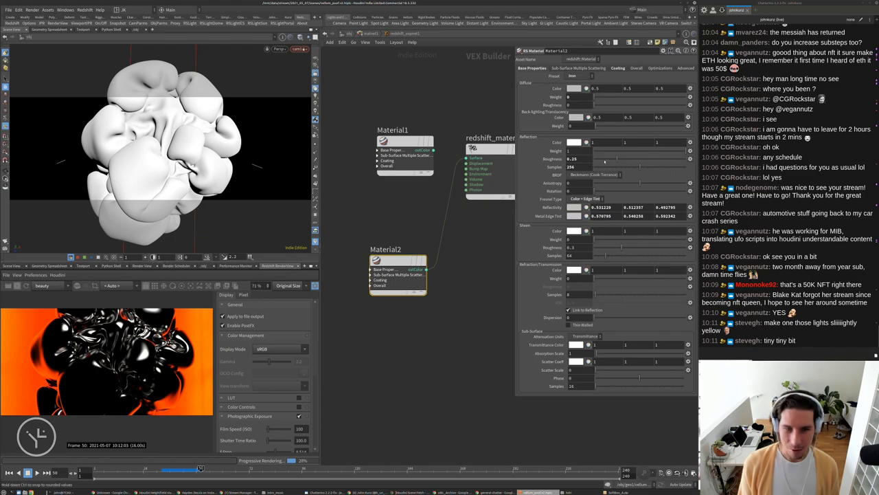
# Try Material2 reflection roughness at 0.198 and 0.365, settle on 0.105, then stop the render.
pyautogui.moveTo(615, 158); pyautogui.dragTo(604, 160)
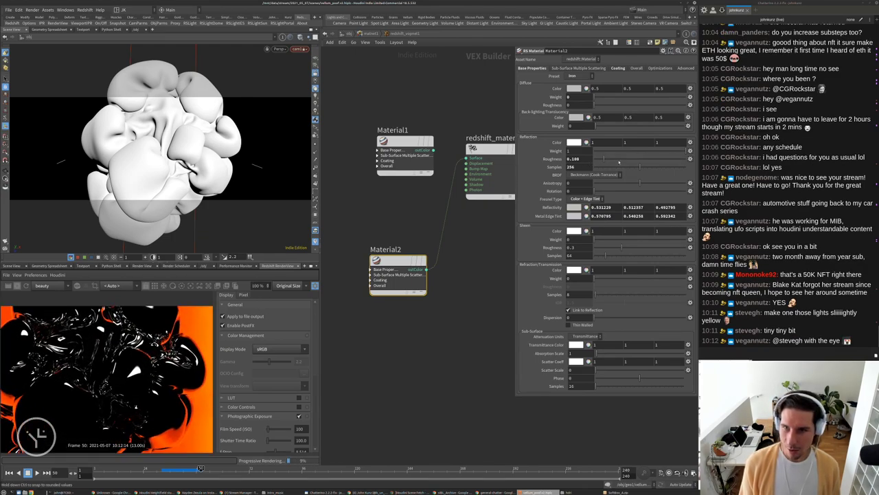
pyautogui.moveTo(604, 158); pyautogui.dragTo(628, 159)
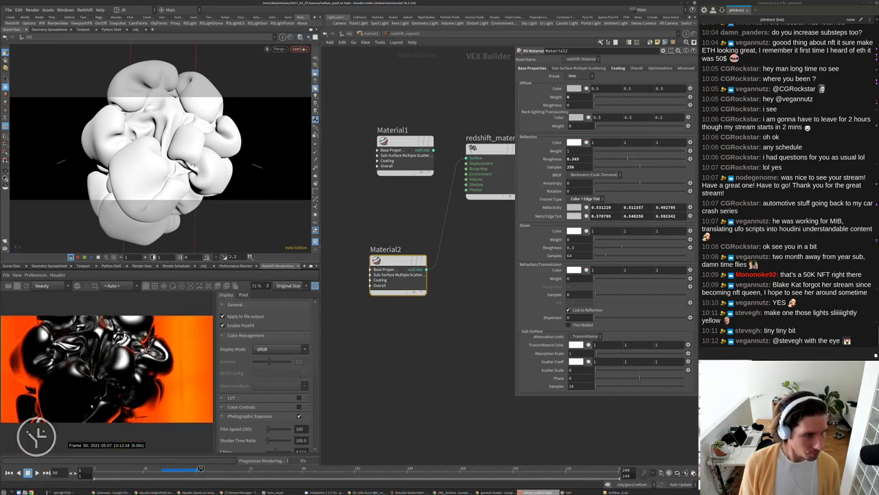
pyautogui.scroll(-3, 18, 397)
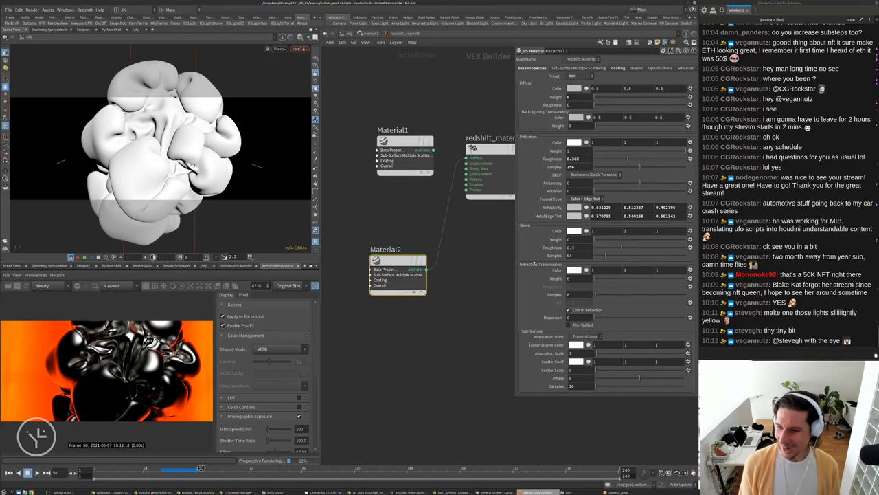
pyautogui.moveTo(627, 159); pyautogui.dragTo(604, 159)
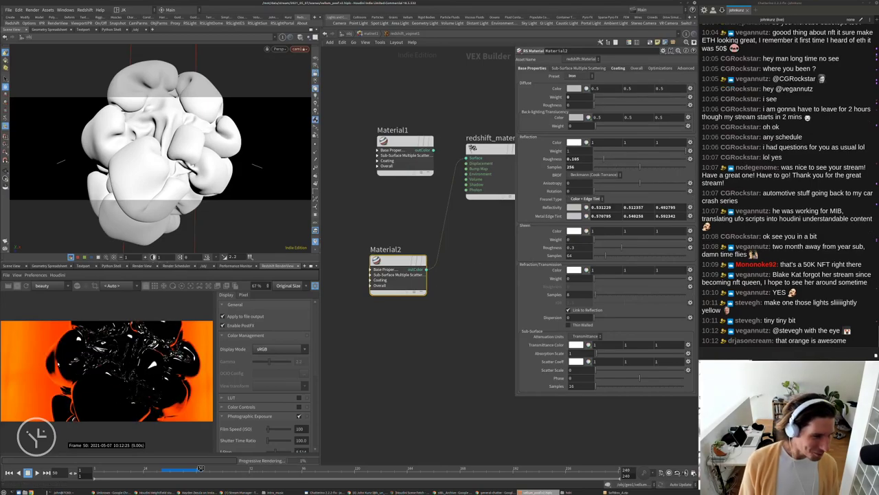
pyautogui.scroll(1, 35, 434)
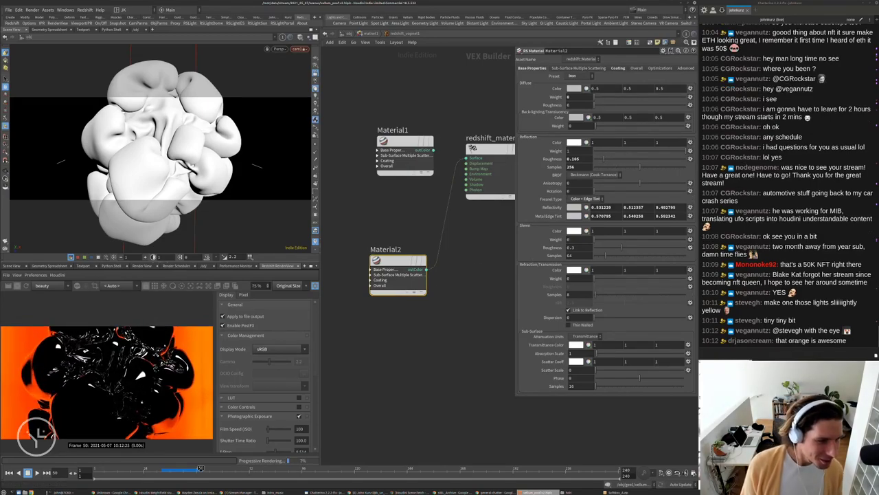
pyautogui.scroll(-1, 36, 435)
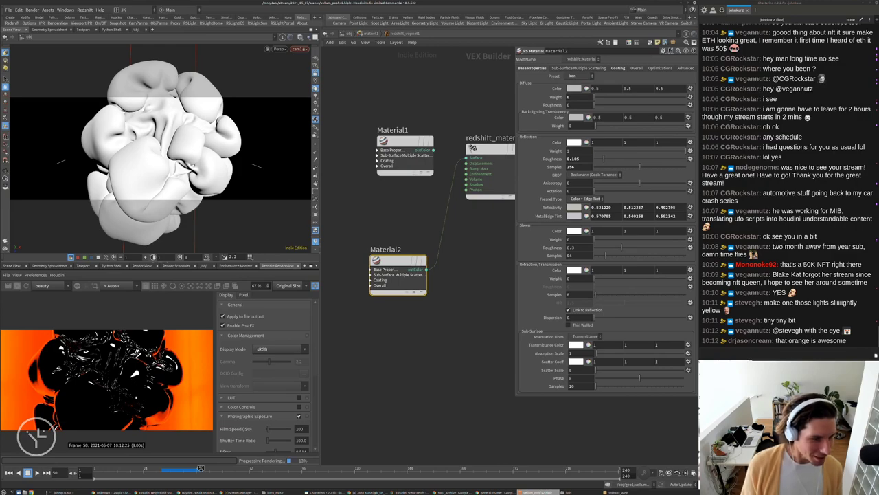
pyautogui.scroll(6, 145, 445)
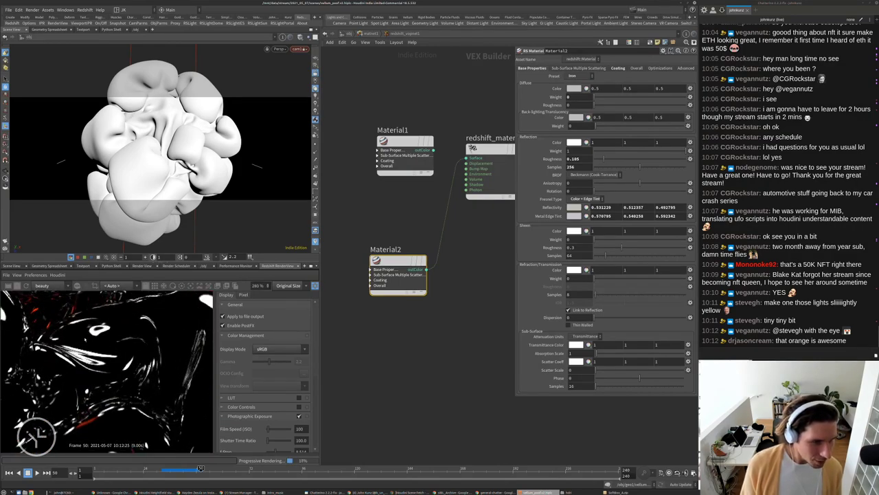
pyautogui.scroll(-8, 146, 445)
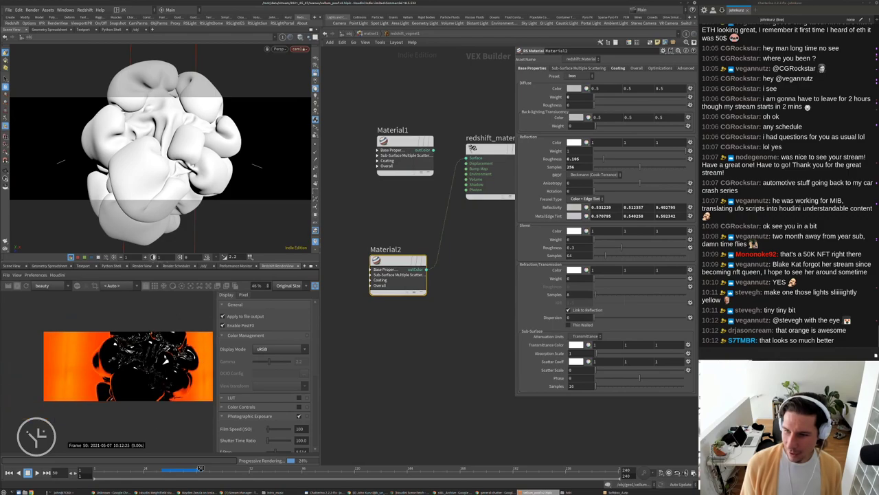
pyautogui.scroll(-1, 141, 362)
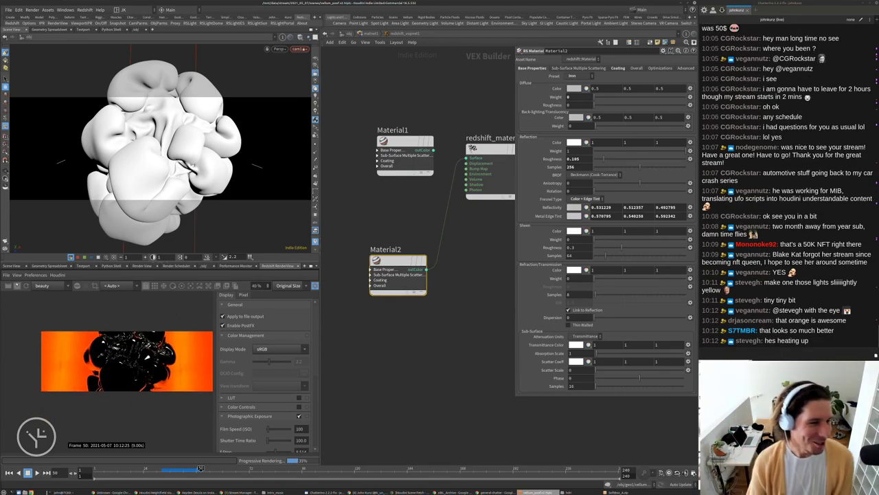
pyautogui.click(17, 286)
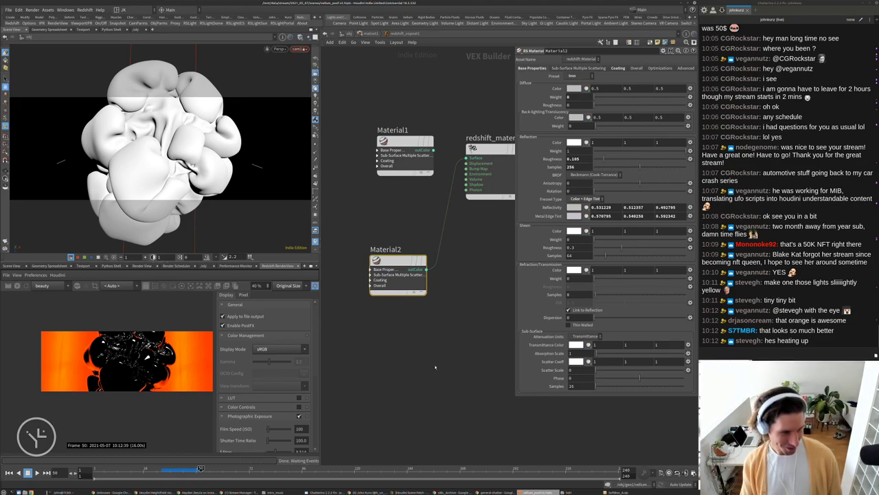
# Save the scene and return from the material network to /obj.
pyautogui.hotkey('ctrl', 's')
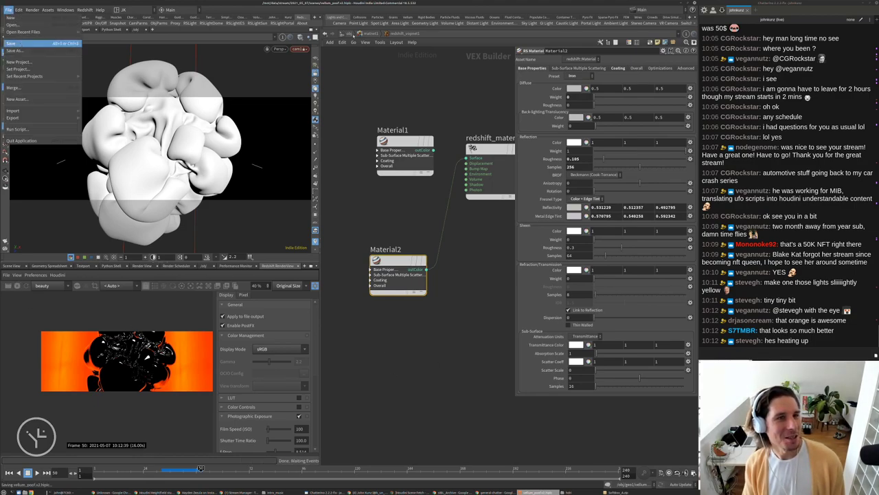
pyautogui.click(286, 18)
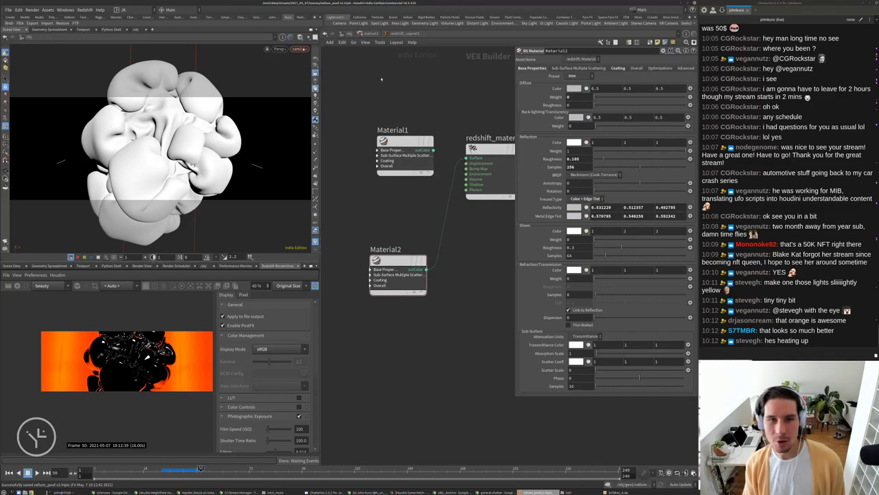
pyautogui.click(350, 33)
pyautogui.scroll(5, 423, 371)
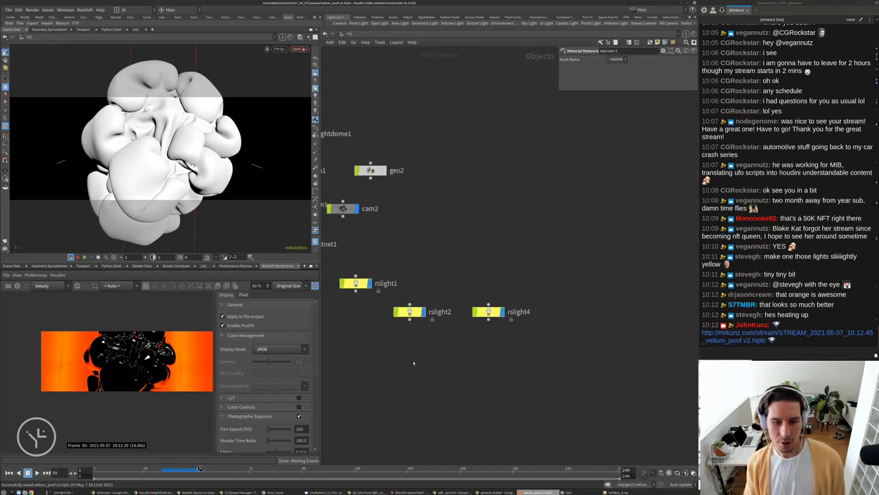
# Re-enter rslight2's SoftBox_A.exr texture filename and maximize the render view.
pyautogui.click(503, 75)
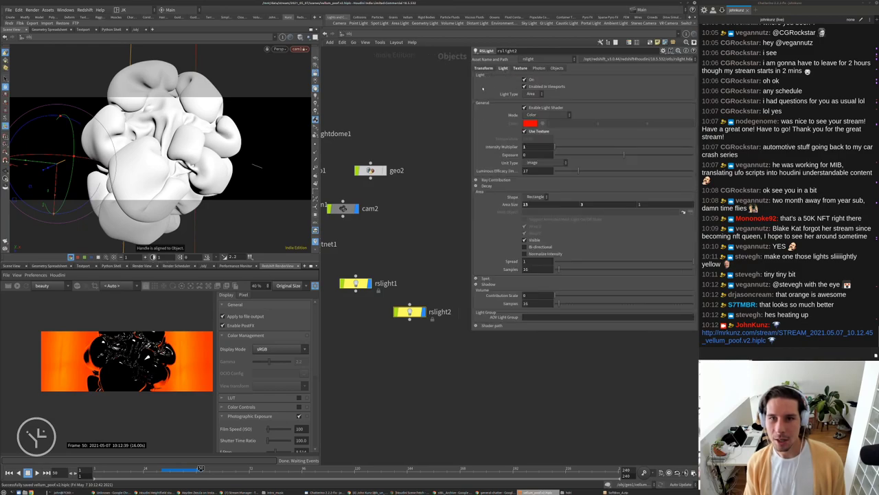
pyautogui.click(483, 68)
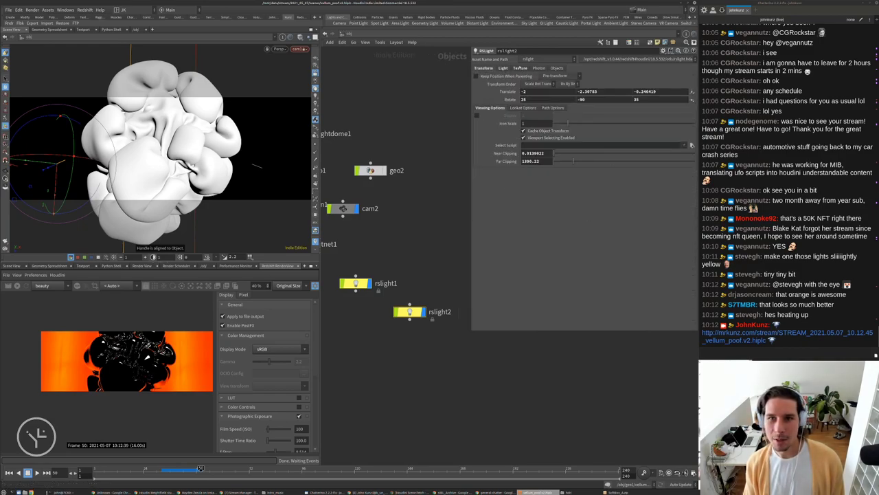
pyautogui.click(520, 68)
pyautogui.click(482, 75)
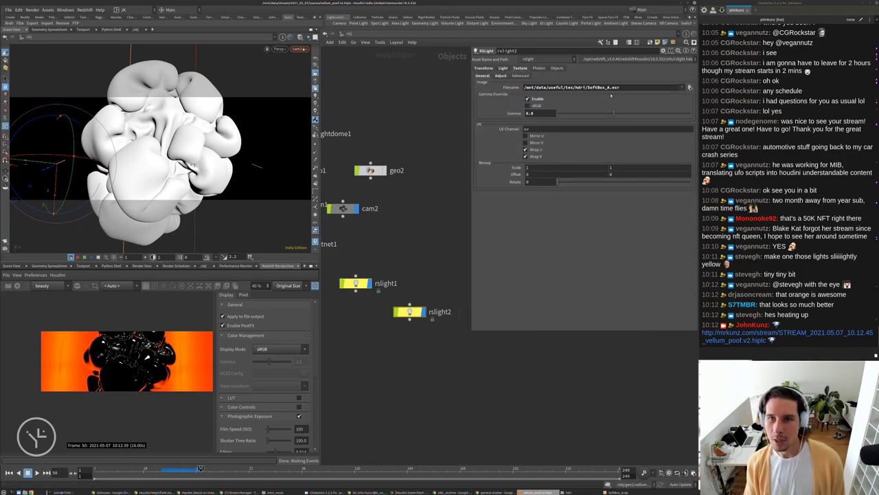
pyautogui.moveTo(619, 88); pyautogui.dragTo(524, 87)
pyautogui.scroll(5, 814, 207)
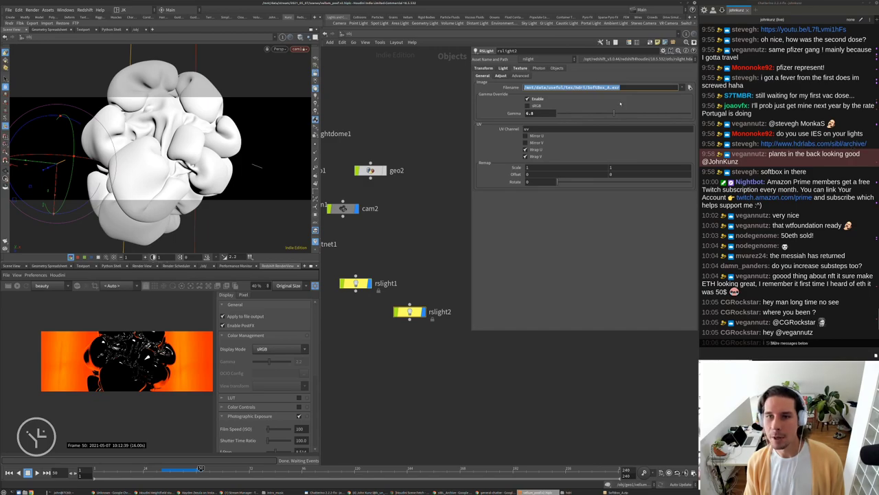
pyautogui.press('Return')
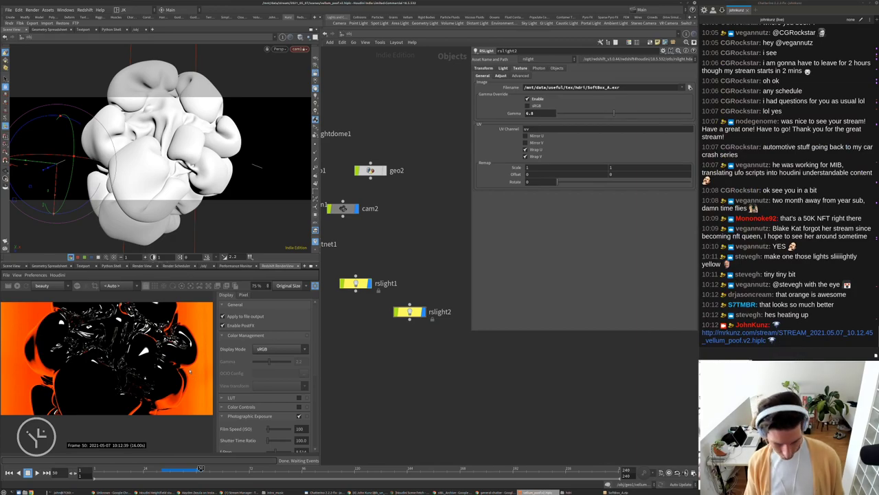
pyautogui.hotkey('ctrl', 'b')
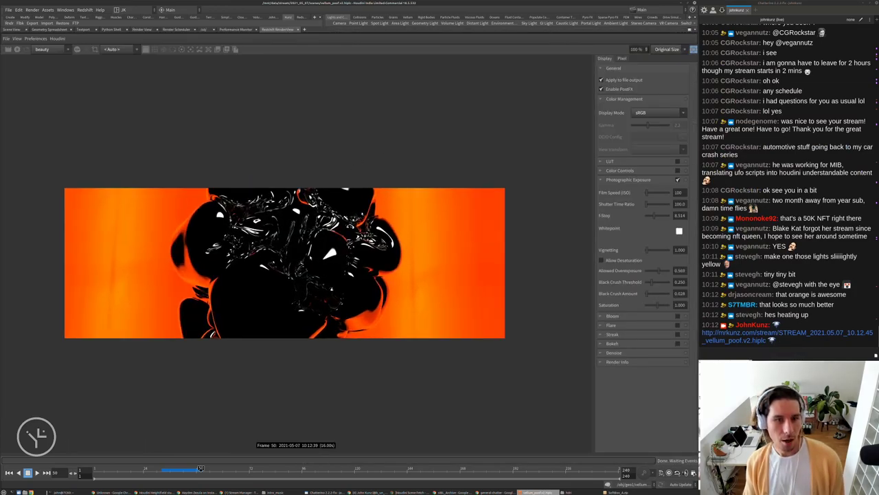
# Enable Bloom in the RenderView PostFX and set threshold 11.842, softness 0.368, intensity 0.132.
pyautogui.scroll(3, 296, 261)
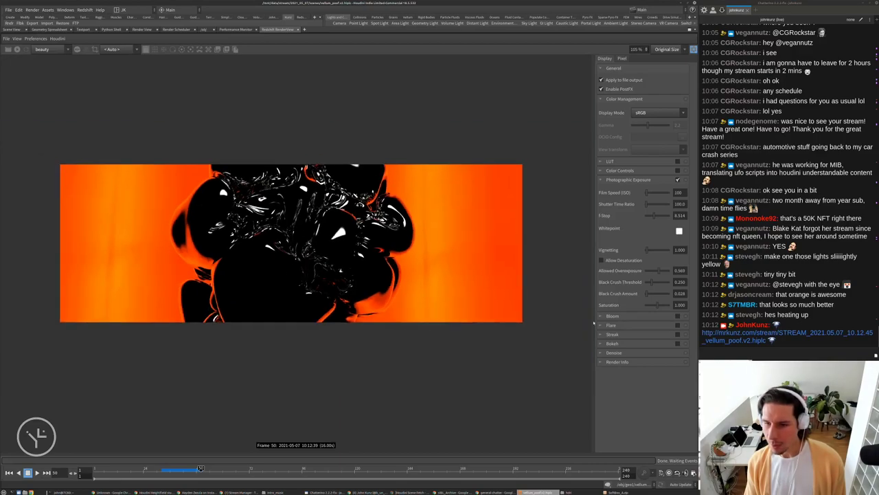
pyautogui.scroll(3, 253, 229)
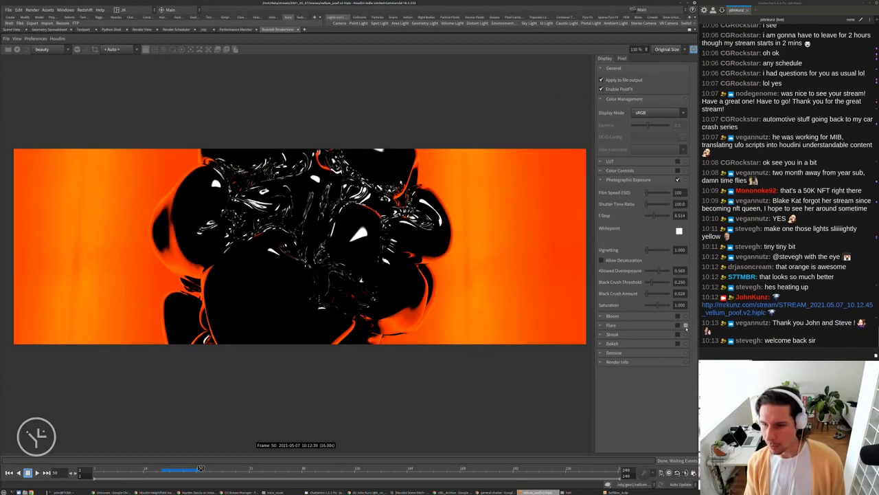
pyautogui.click(678, 315)
pyautogui.click(600, 316)
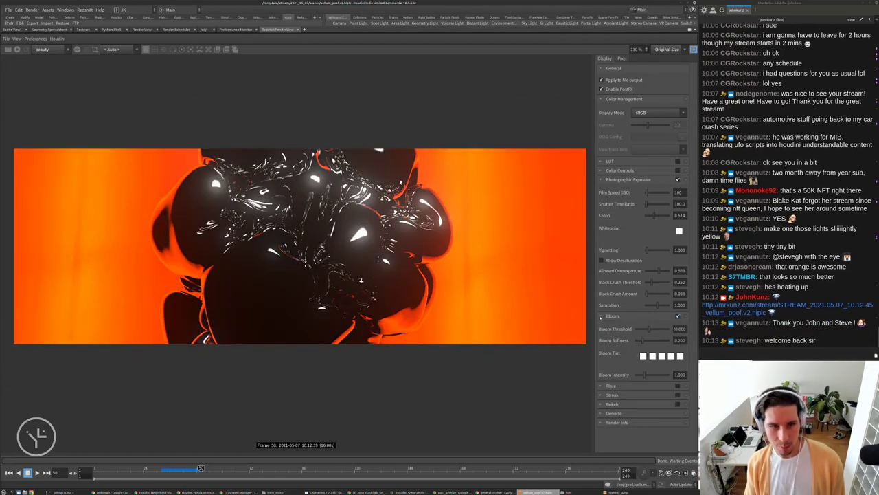
pyautogui.click(644, 330)
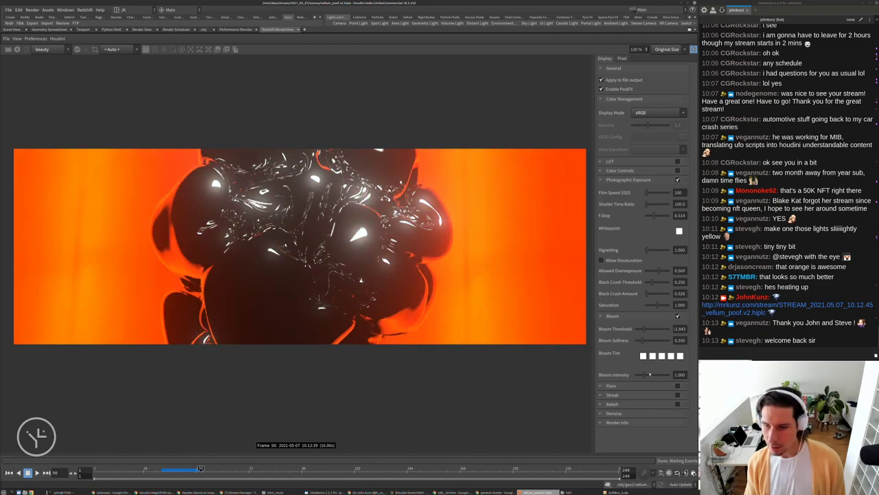
pyautogui.moveTo(650, 374); pyautogui.dragTo(631, 375)
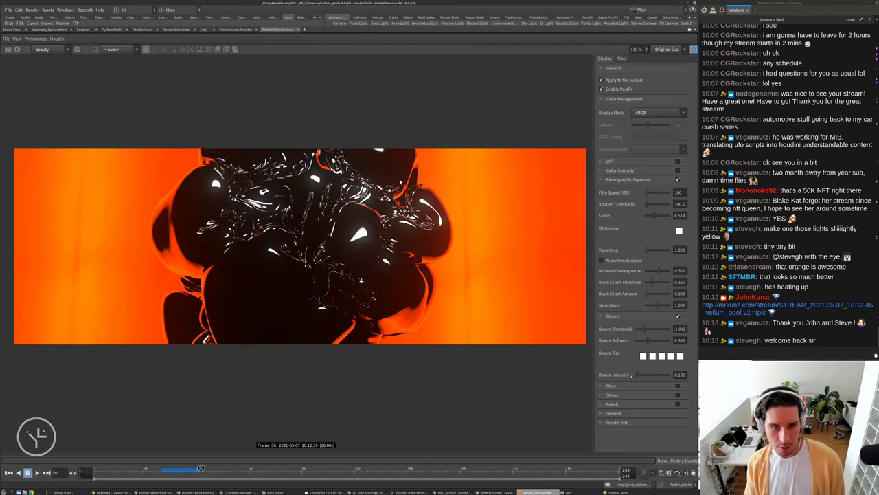
pyautogui.scroll(1, 296, 270)
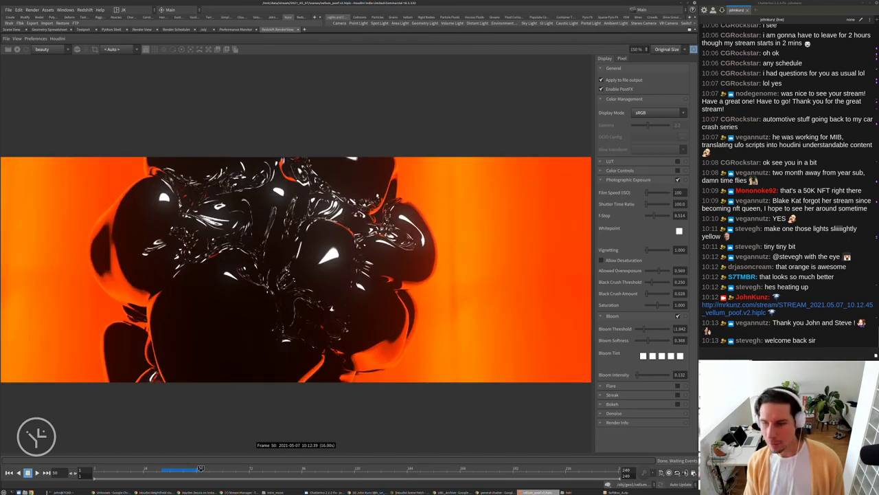
pyautogui.scroll(1, 296, 270)
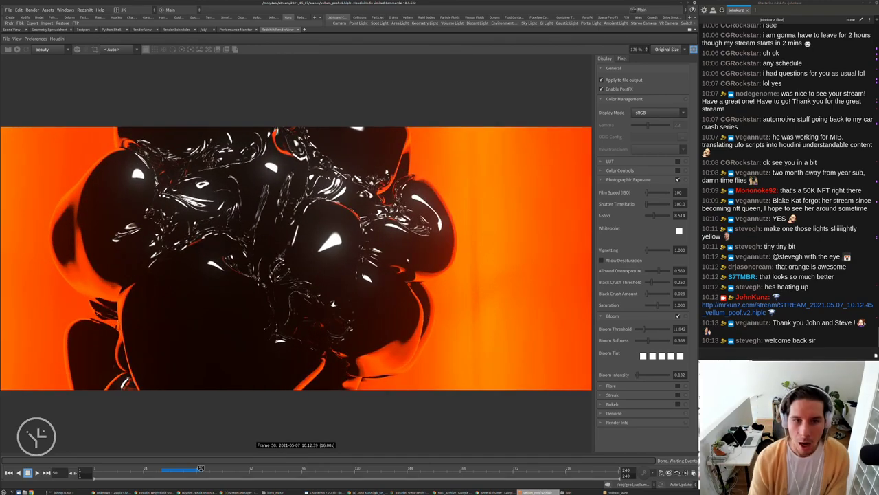